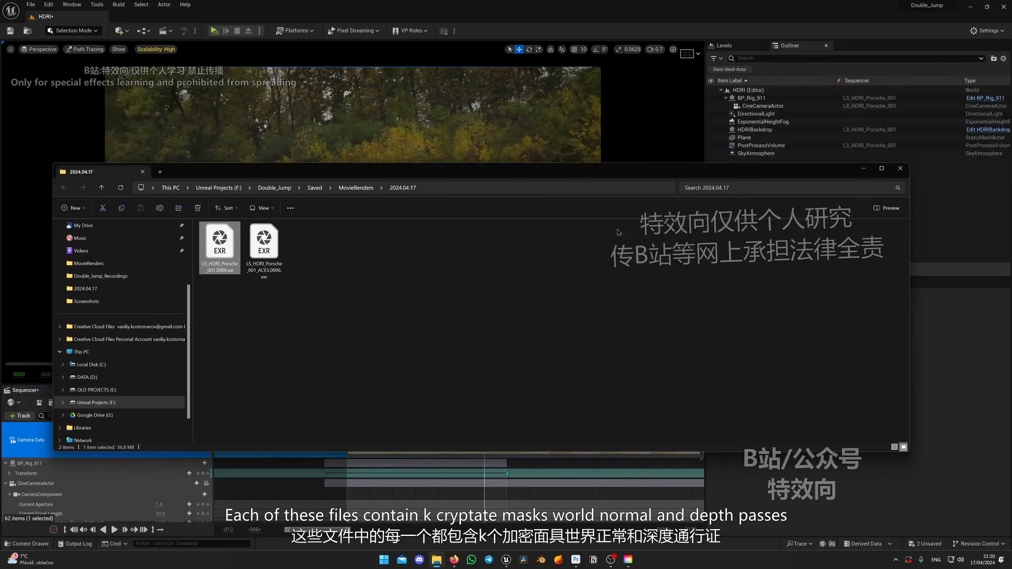
Put away the render folder window, switch to Photoshop and bring up Creative Cloud Desktop.
{"action": "left_click", "coordinate": [864, 169]}
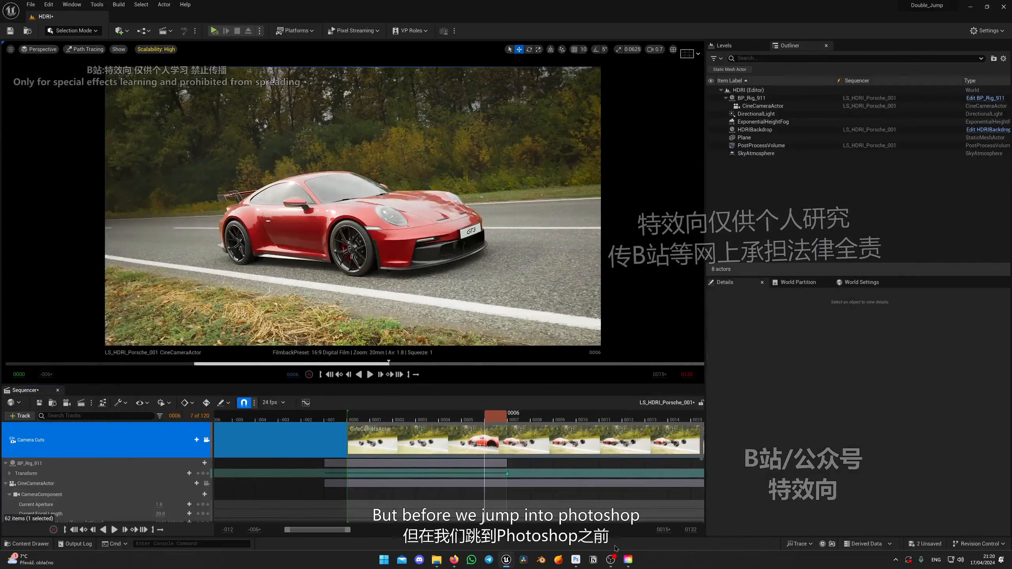
{"action": "left_click", "coordinate": [576, 558]}
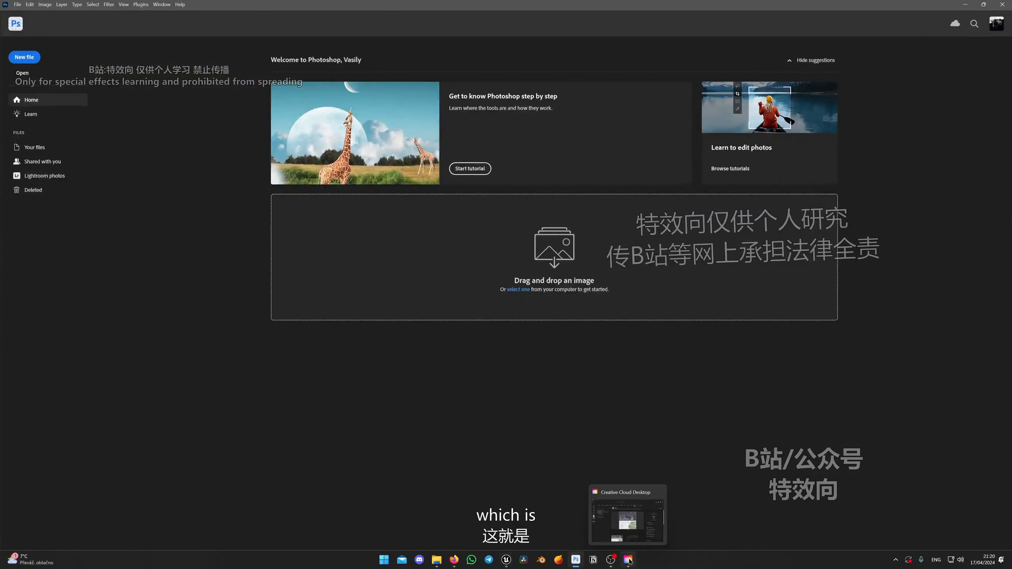
{"action": "left_click", "coordinate": [624, 516]}
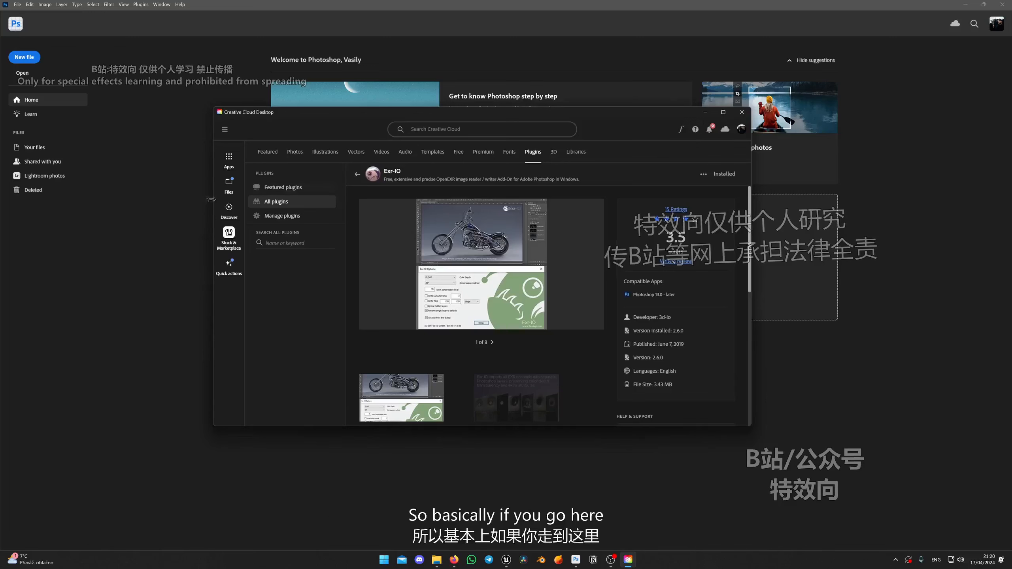
Search the Creative Cloud marketplace for exr-io and view the Exr-IO plugin page, dismissing the plugin search hint.
{"action": "left_click", "coordinate": [228, 160]}
{"action": "left_click", "coordinate": [229, 236]}
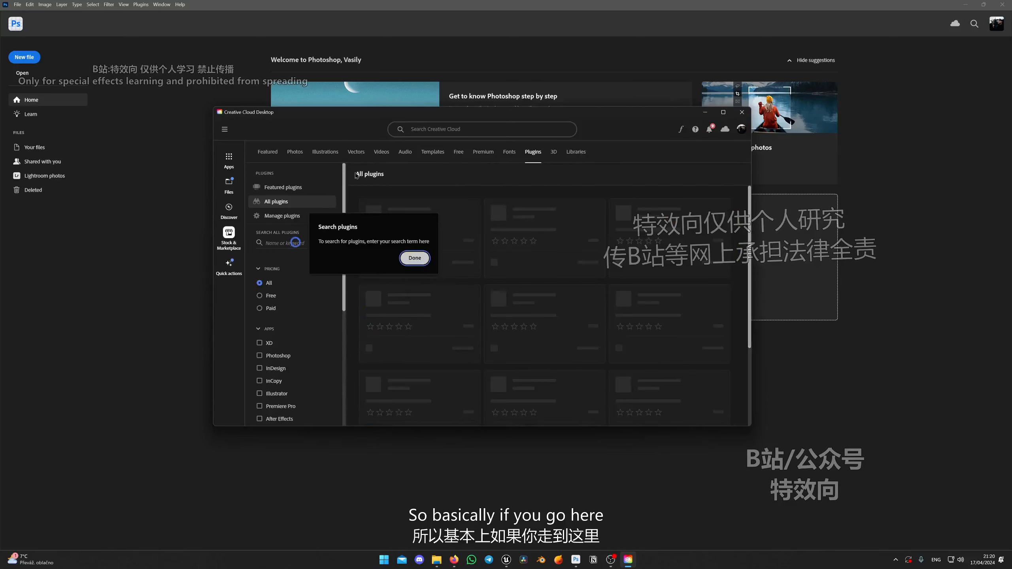
{"action": "left_click", "coordinate": [460, 131]}
{"action": "type", "text": "e"}
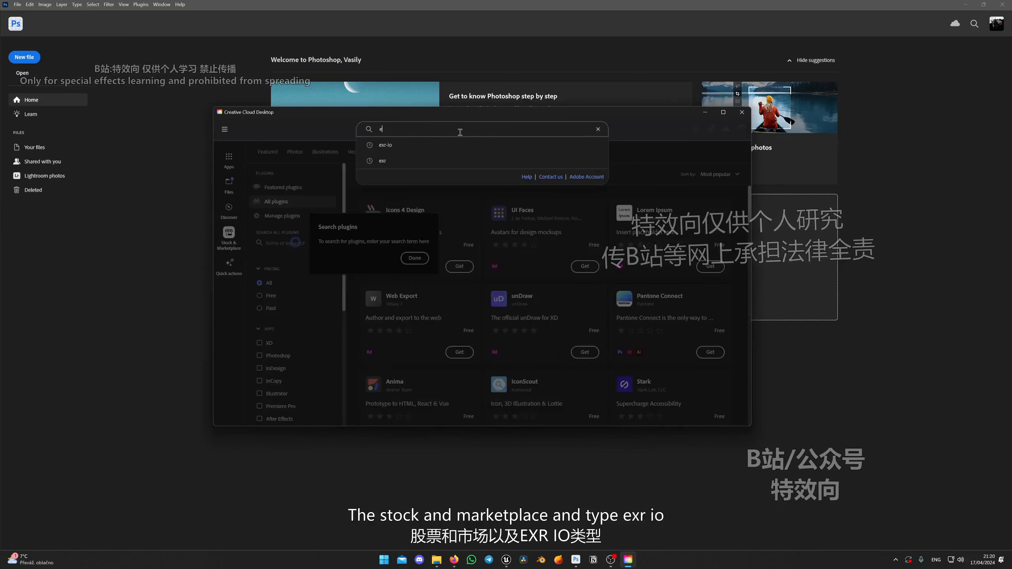
{"action": "type", "text": "xr-io"}
{"action": "key", "text": "Return"}
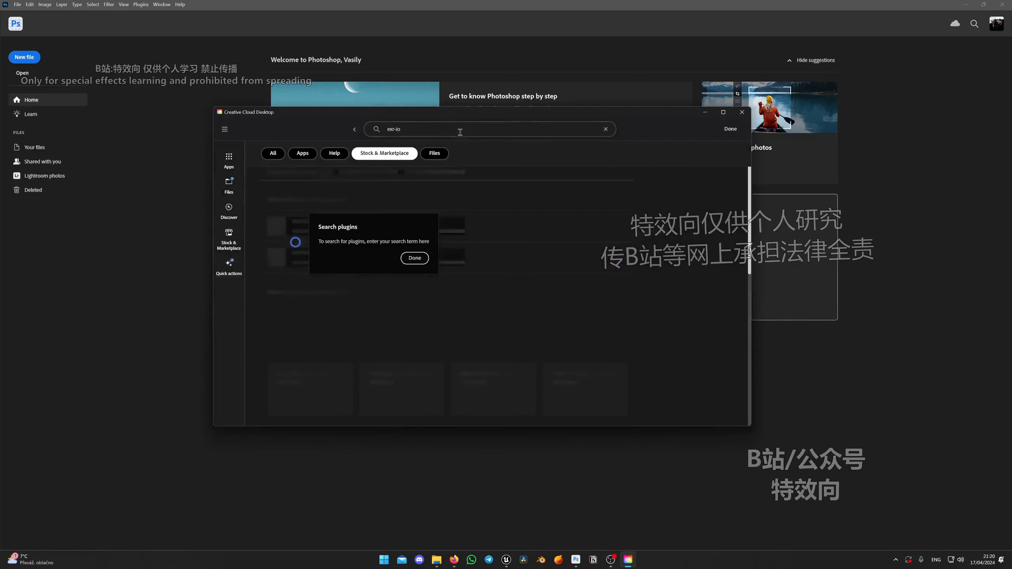
{"action": "left_click", "coordinate": [414, 258]}
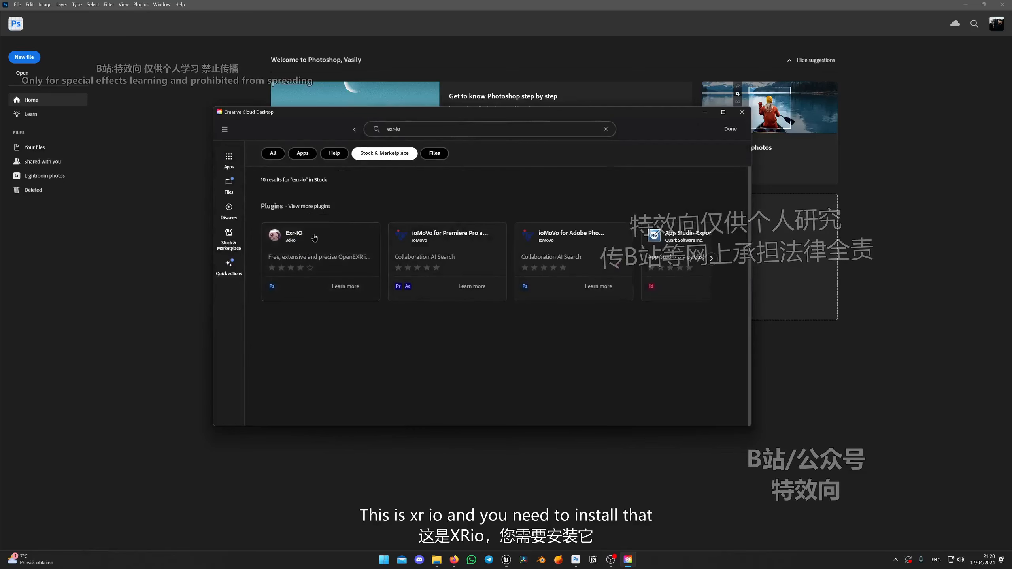
{"action": "left_click", "coordinate": [295, 248]}
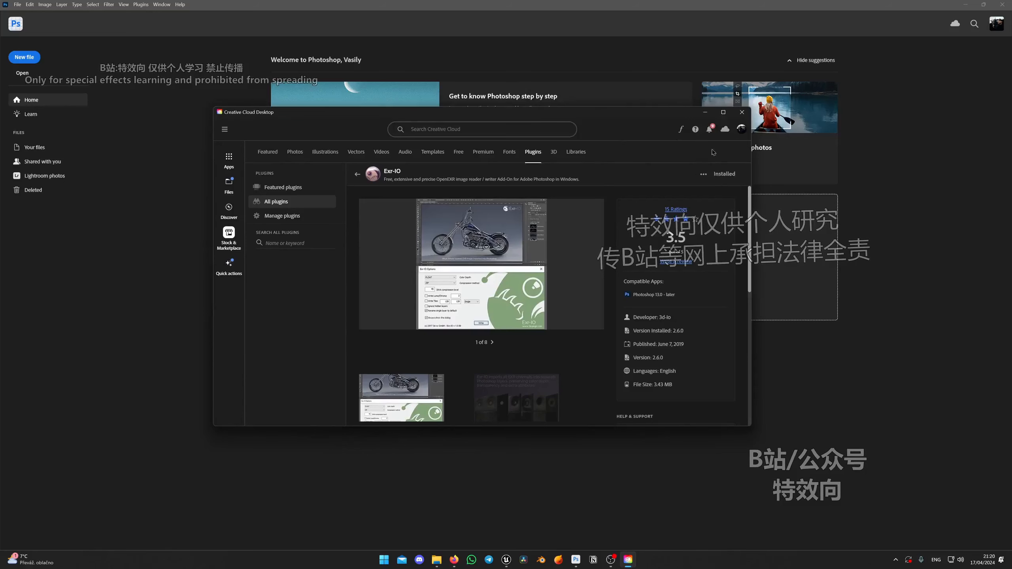
{"action": "left_click", "coordinate": [705, 112]}
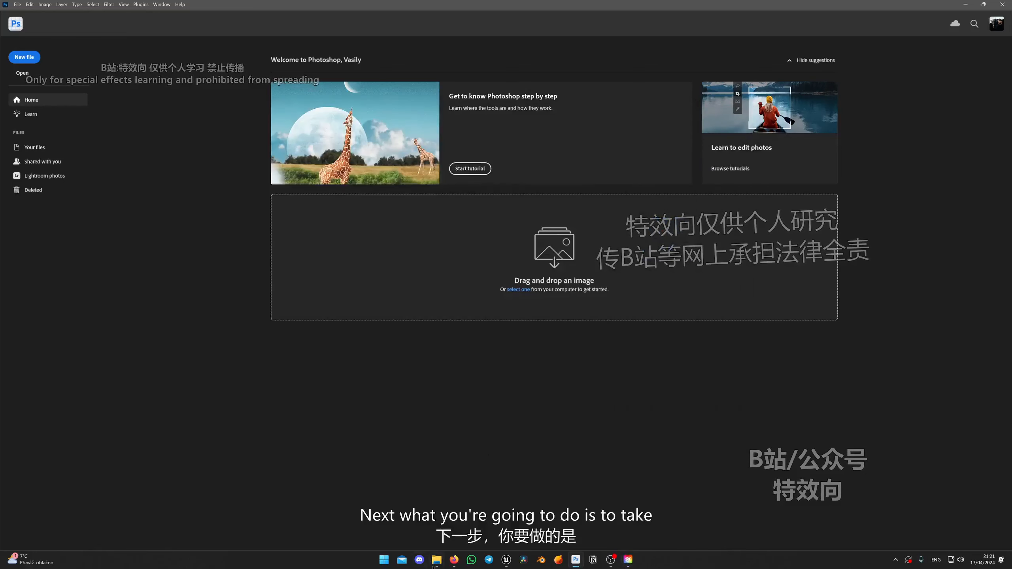
Bring the linear render LS_HDRI_Porsche_001.0006.exr from the 2024.04.17 folder into Photoshop.
{"action": "left_click", "coordinate": [437, 559]}
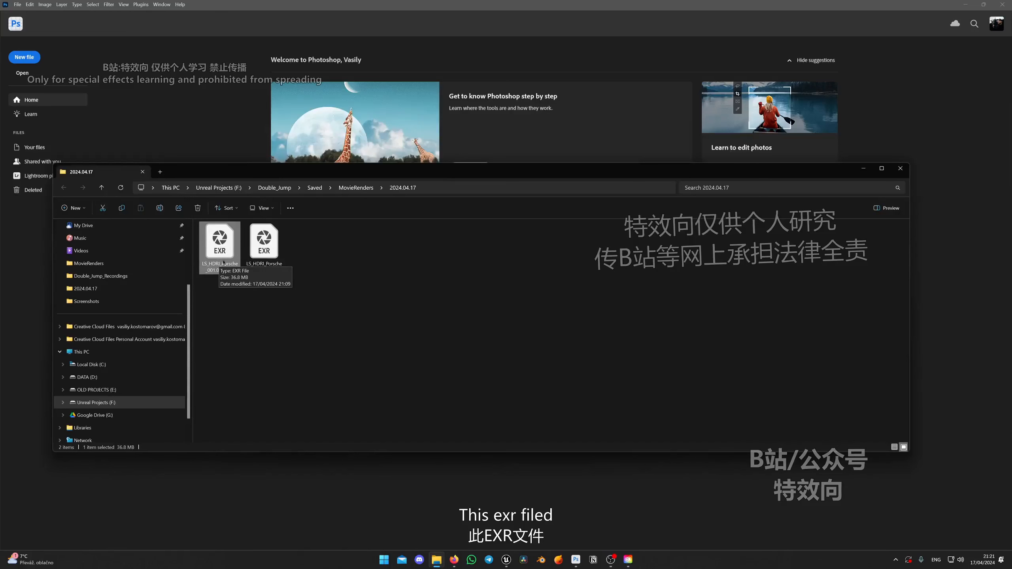
{"action": "left_click", "coordinate": [229, 300]}
{"action": "left_click", "coordinate": [221, 249]}
{"action": "left_click", "coordinate": [237, 326]}
{"action": "left_click", "coordinate": [265, 251]}
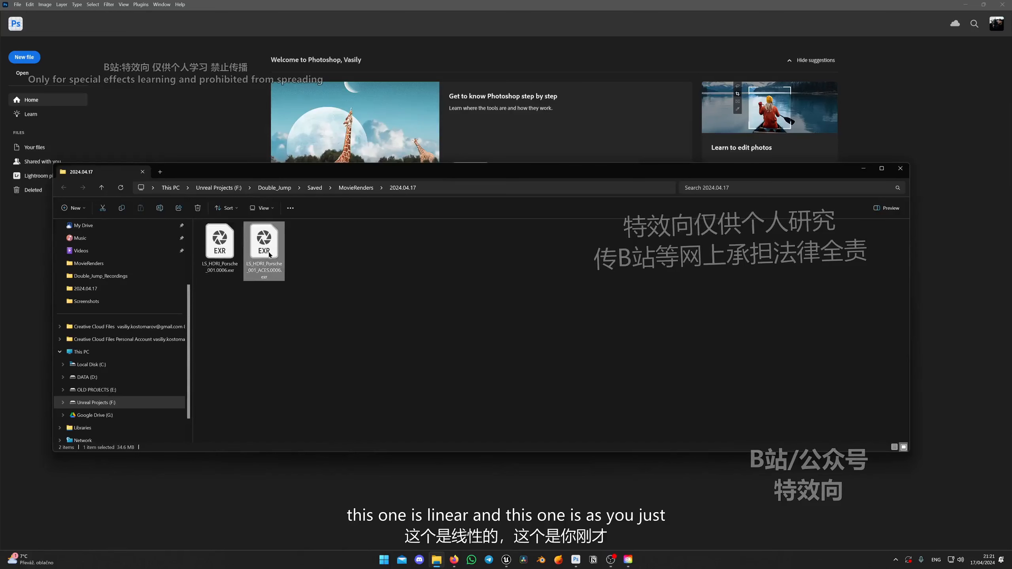
{"action": "left_click", "coordinate": [246, 311]}
{"action": "left_click", "coordinate": [217, 256]}
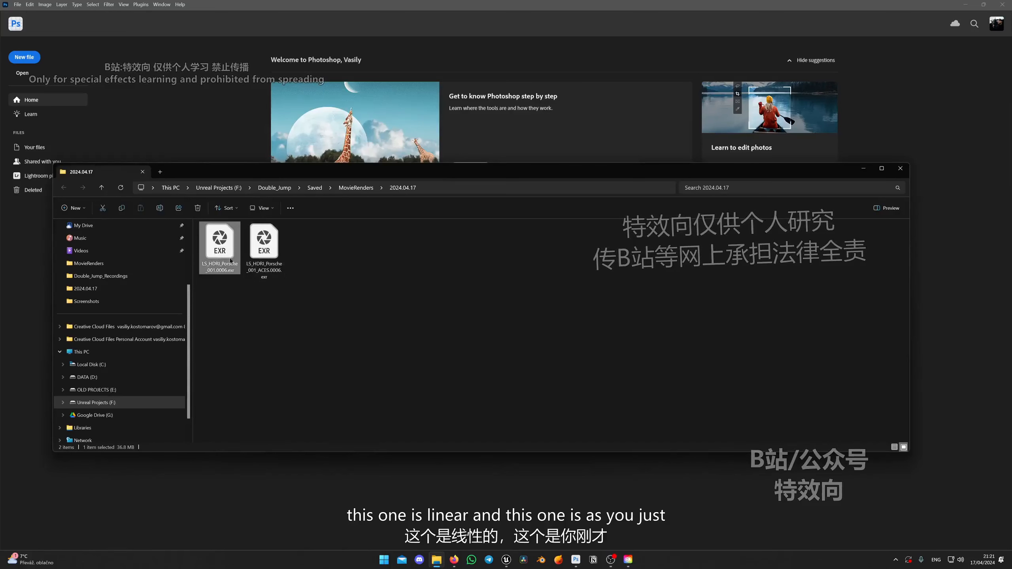
{"action": "left_click_drag", "start_coordinate": [230, 261], "coordinate": [517, 257]}
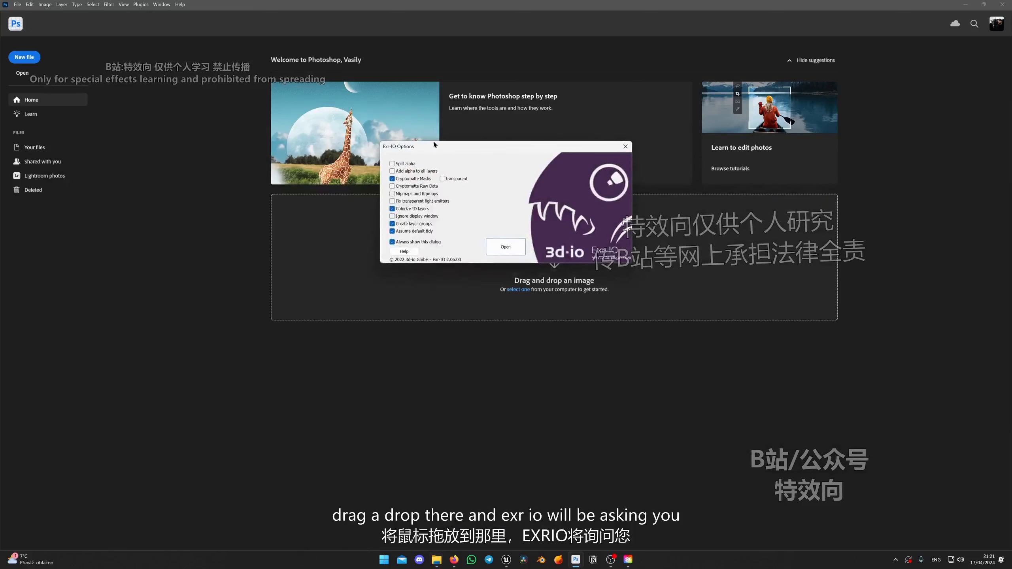
Open the EXR through the Exr-IO options with Cryptomatte Masks enabled and transparent left off.
{"action": "left_click_drag", "start_coordinate": [434, 144], "coordinate": [416, 156]}
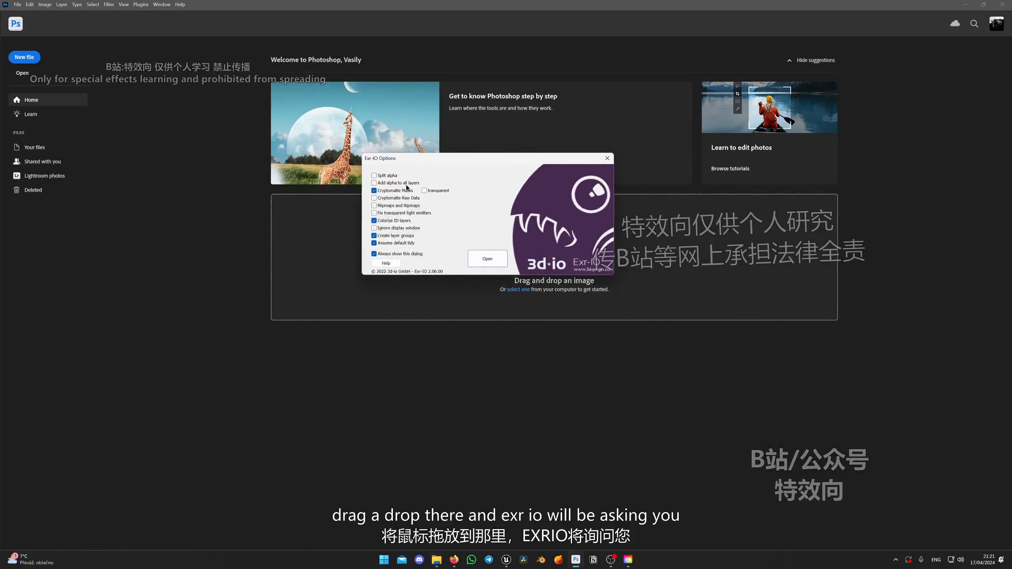
{"action": "left_click", "coordinate": [374, 192]}
{"action": "left_click", "coordinate": [375, 191]}
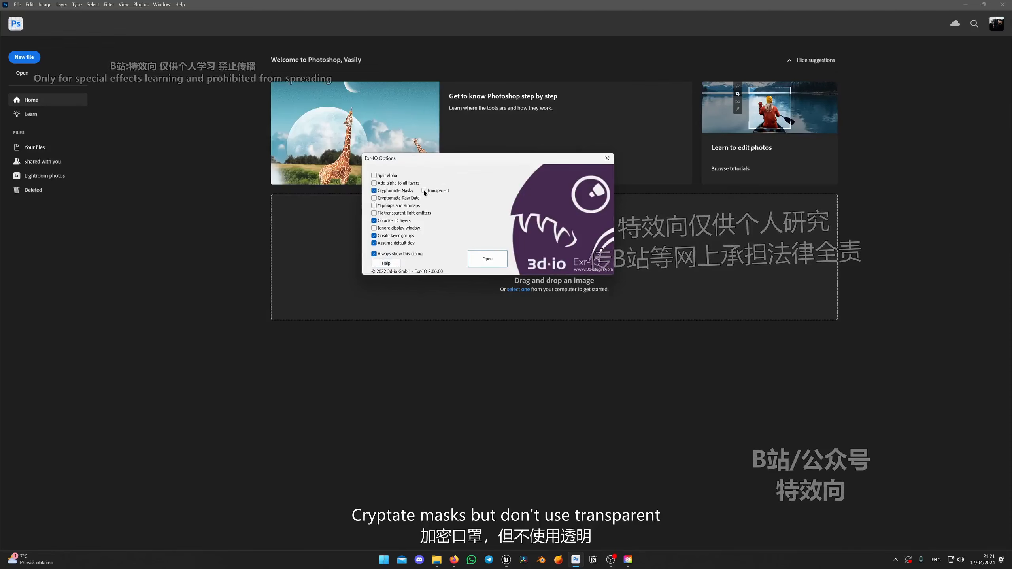
{"action": "left_click", "coordinate": [495, 255]}
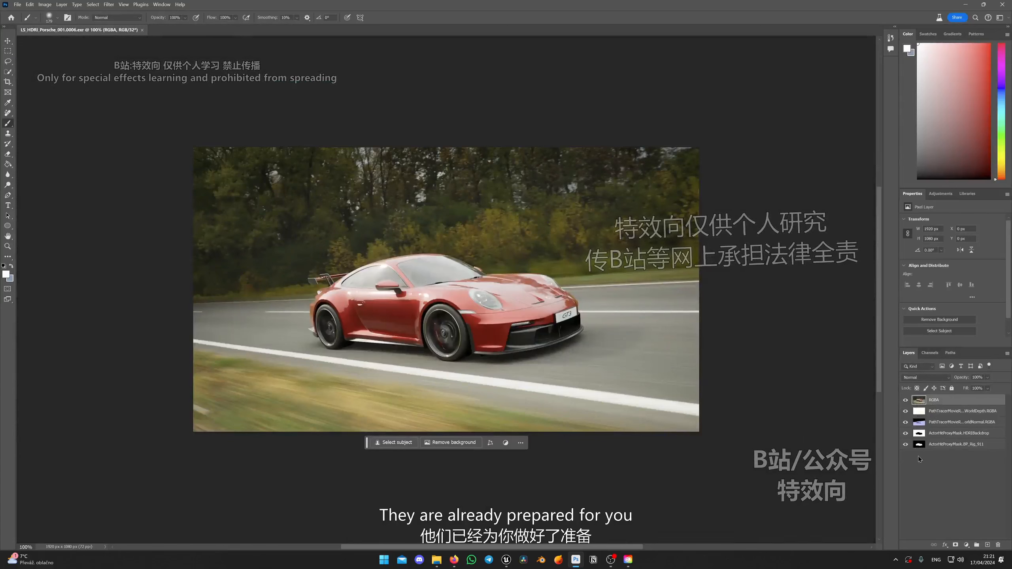
Examine the world depth, world normal, backdrop mask and car mask layers by hiding those above, and restore all visibility.
{"action": "left_click", "coordinate": [905, 399]}
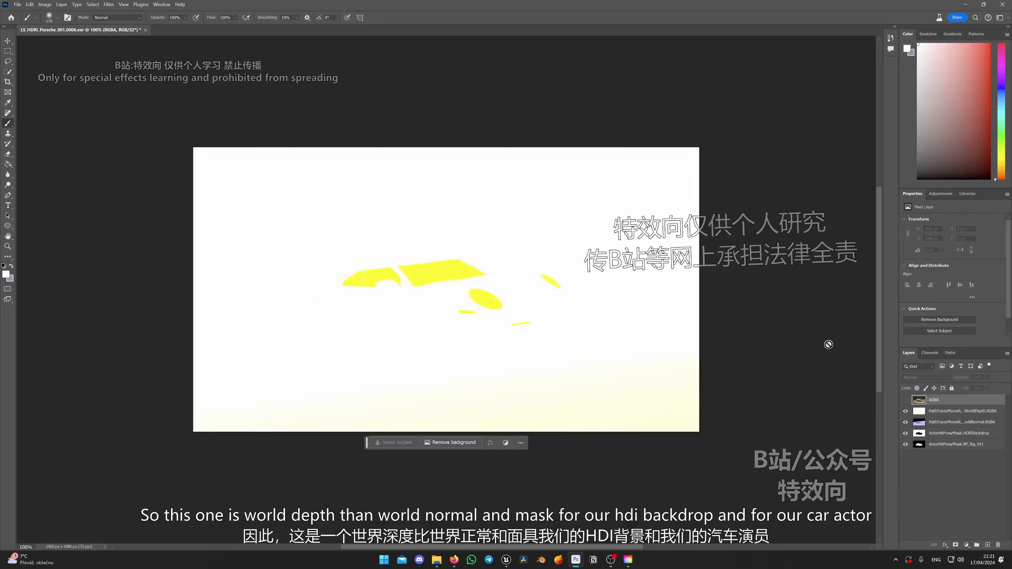
{"action": "left_click", "coordinate": [906, 411]}
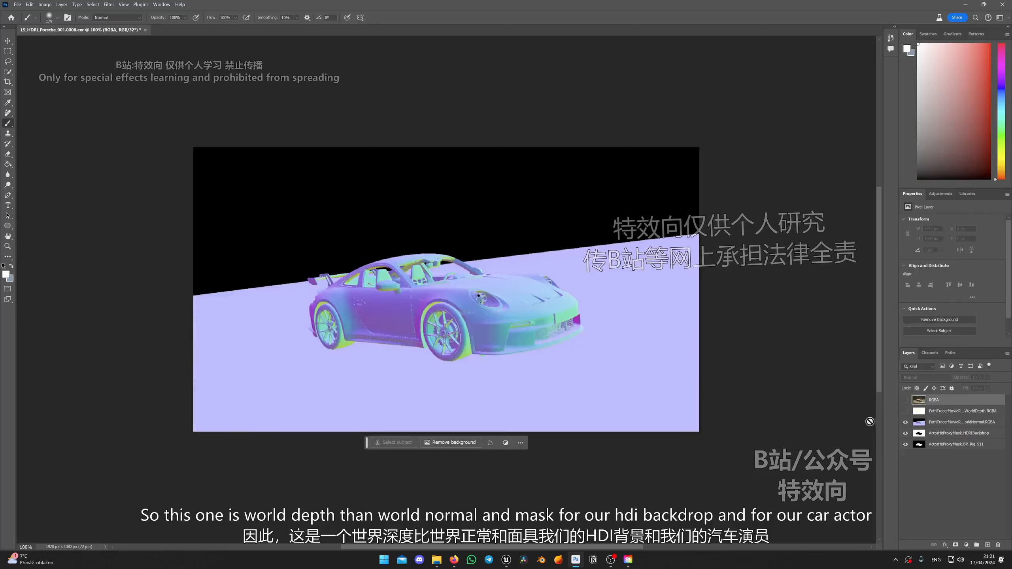
{"action": "left_click", "coordinate": [905, 422]}
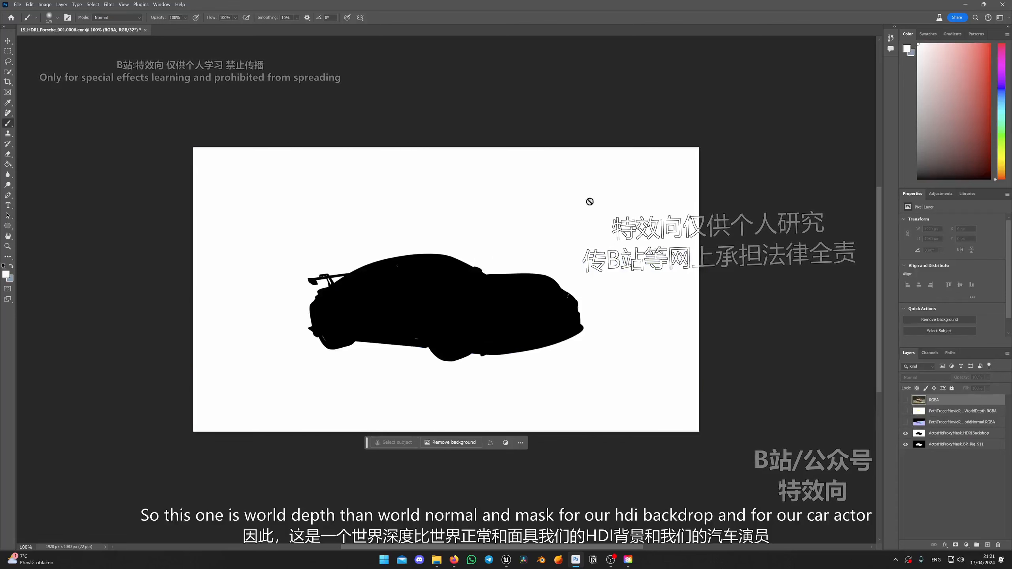
{"action": "left_click", "coordinate": [905, 433]}
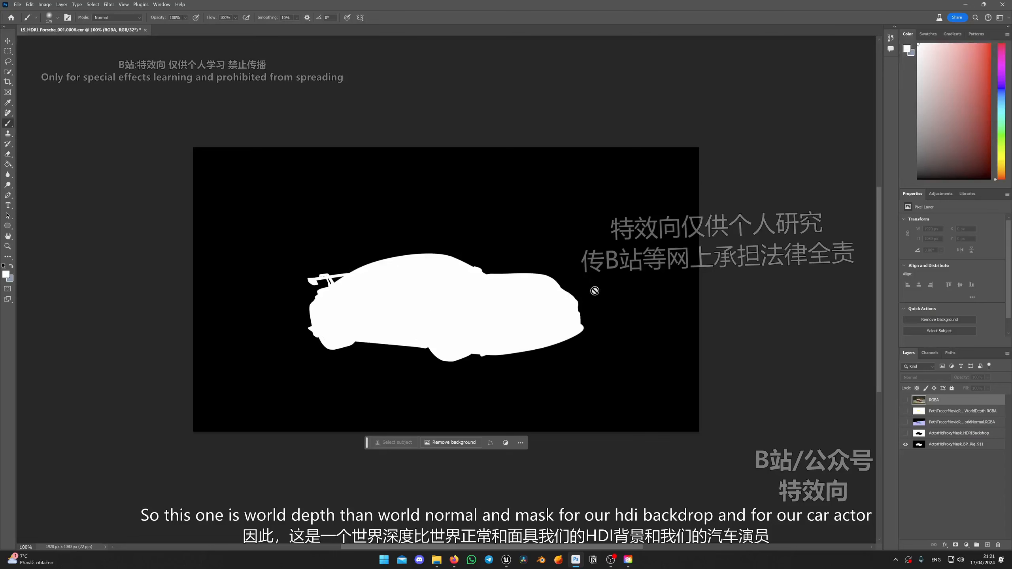
{"action": "left_click_drag", "start_coordinate": [906, 433], "coordinate": [905, 400]}
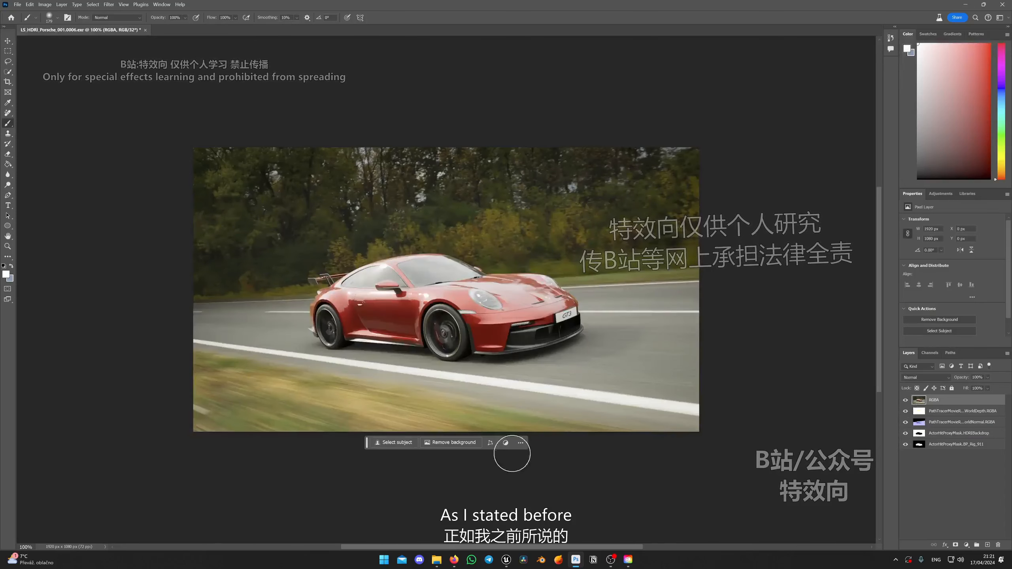
Switch to Unreal Engine, review the Object Ids Id Type options in the Path_Tracer_ACES render settings, cancel, and return to Photoshop.
{"action": "left_click", "coordinate": [505, 560]}
{"action": "left_click", "coordinate": [511, 522]}
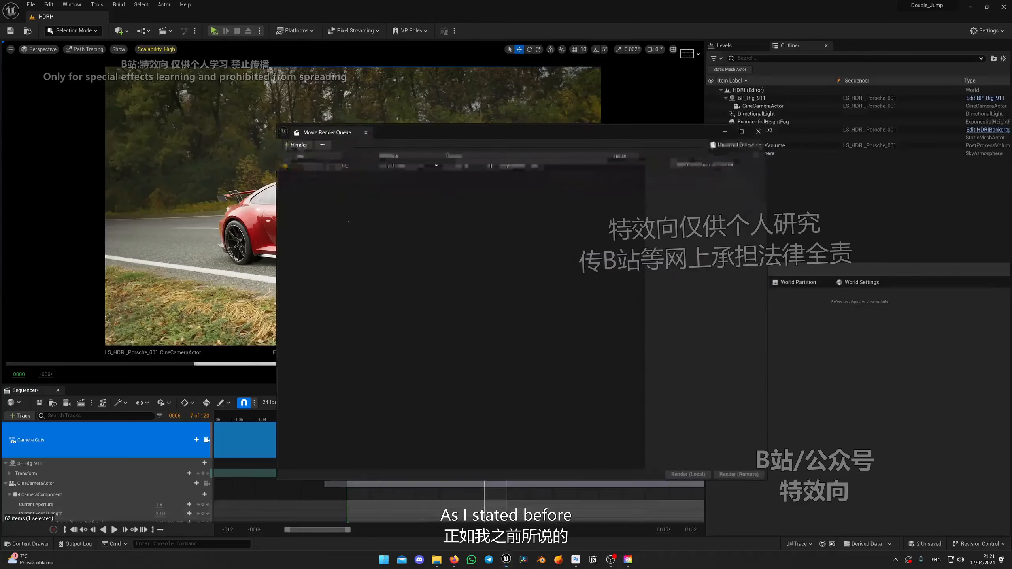
{"action": "left_click", "coordinate": [400, 165]}
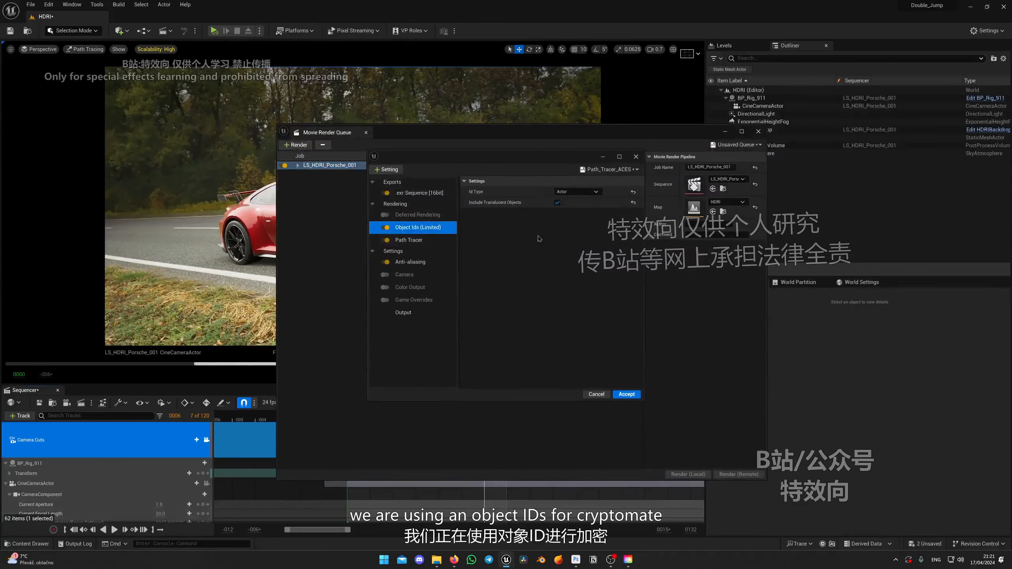
{"action": "left_click", "coordinate": [575, 192]}
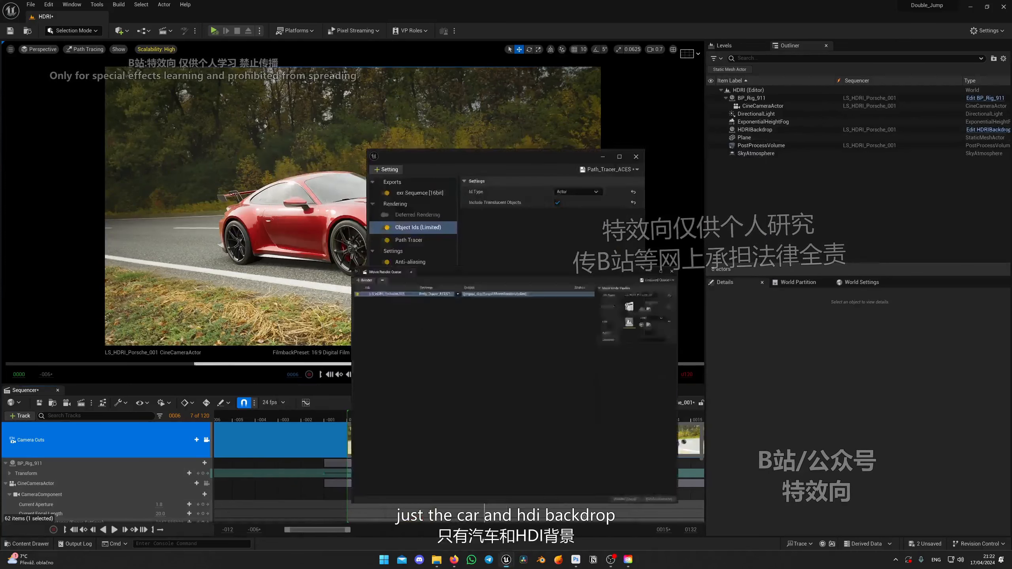
{"action": "left_click", "coordinate": [577, 192]}
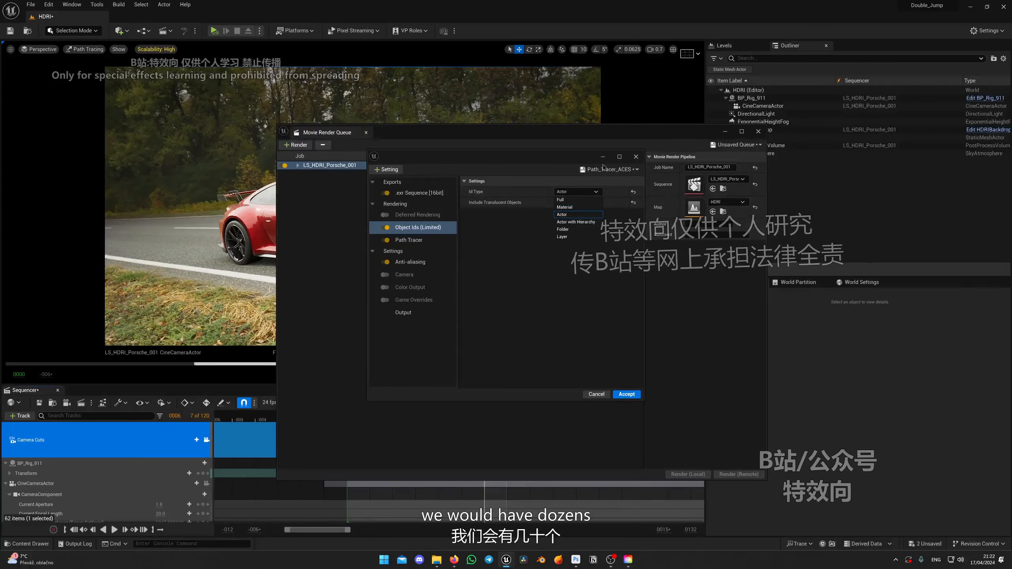
{"action": "left_click", "coordinate": [590, 393]}
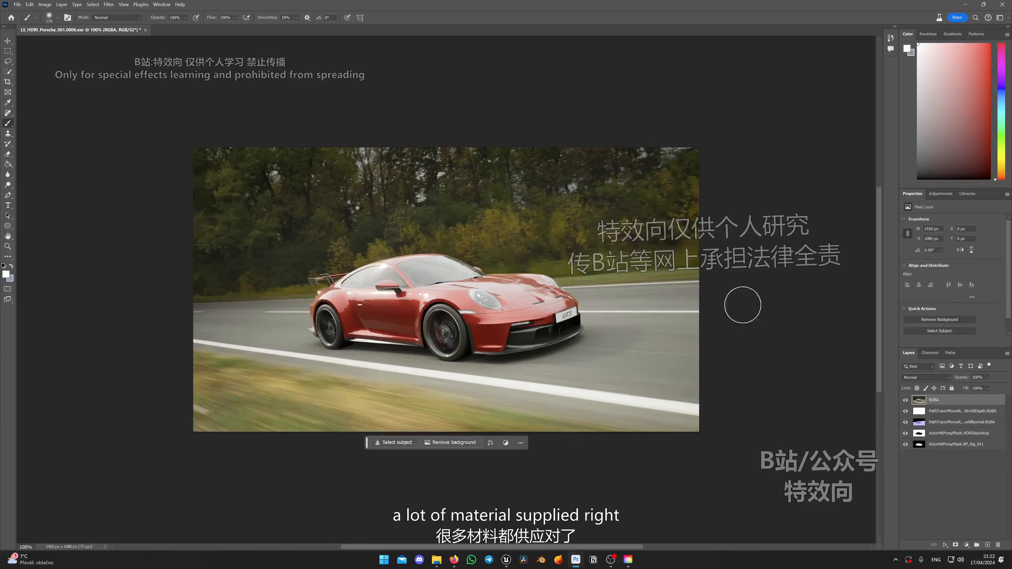
{"action": "left_click", "coordinate": [966, 7]}
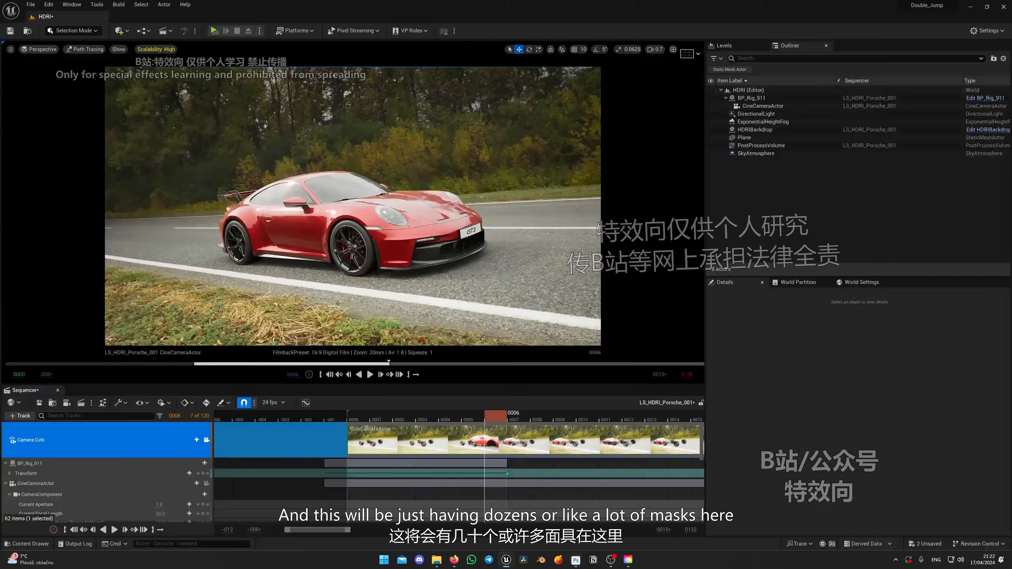
{"action": "left_click", "coordinate": [575, 559]}
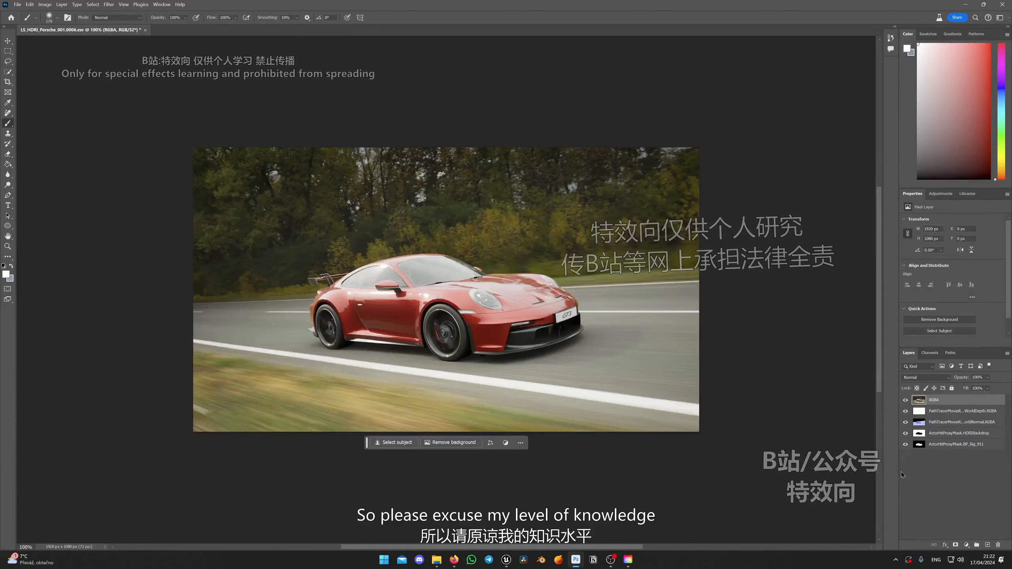
Hide the world depth, world normal and RGBA layers and select the ActorHitProxyMask.HDRIBackdrop layer.
{"action": "left_click", "coordinate": [905, 411]}
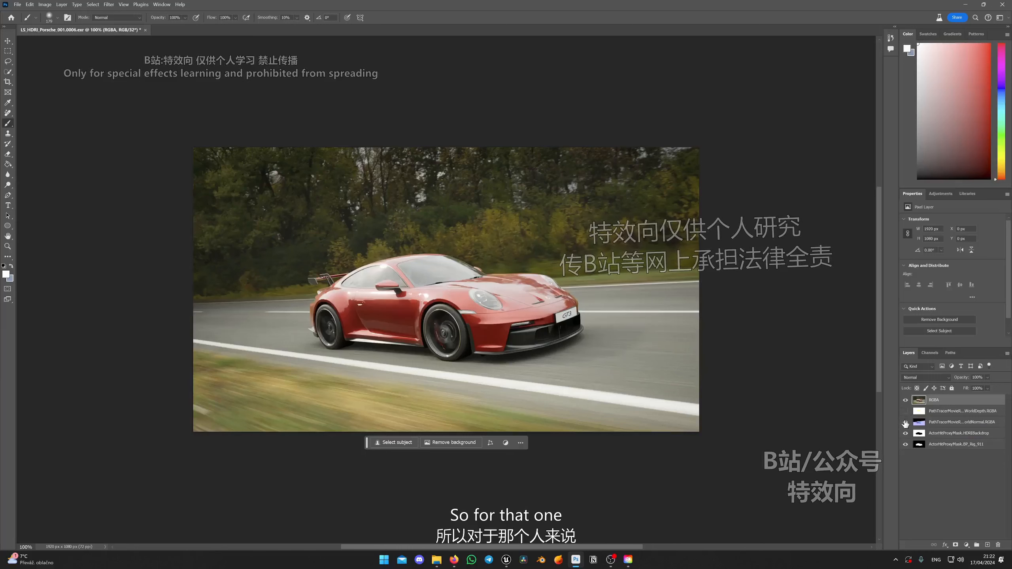
{"action": "left_click", "coordinate": [926, 435]}
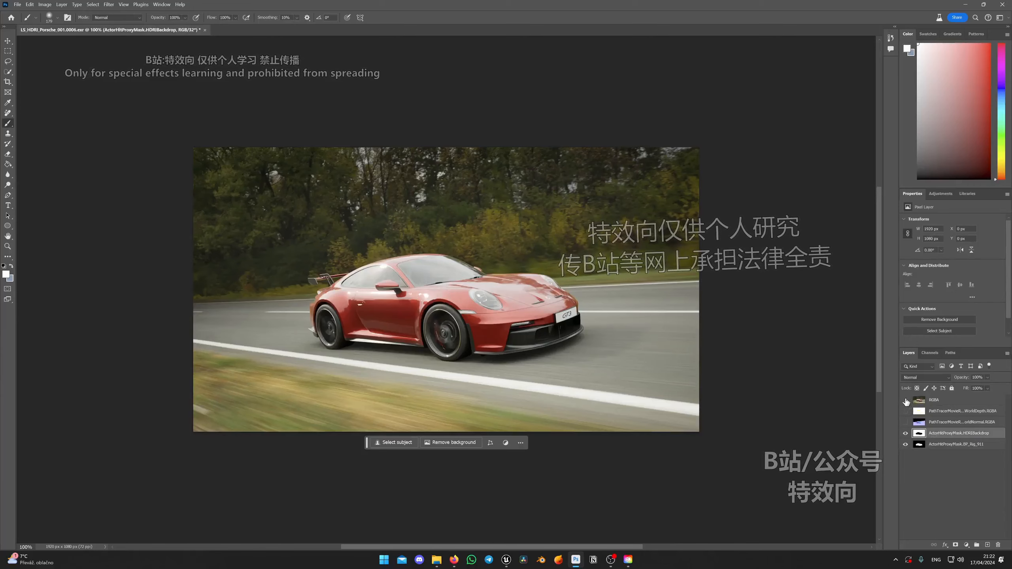
{"action": "left_click", "coordinate": [905, 400]}
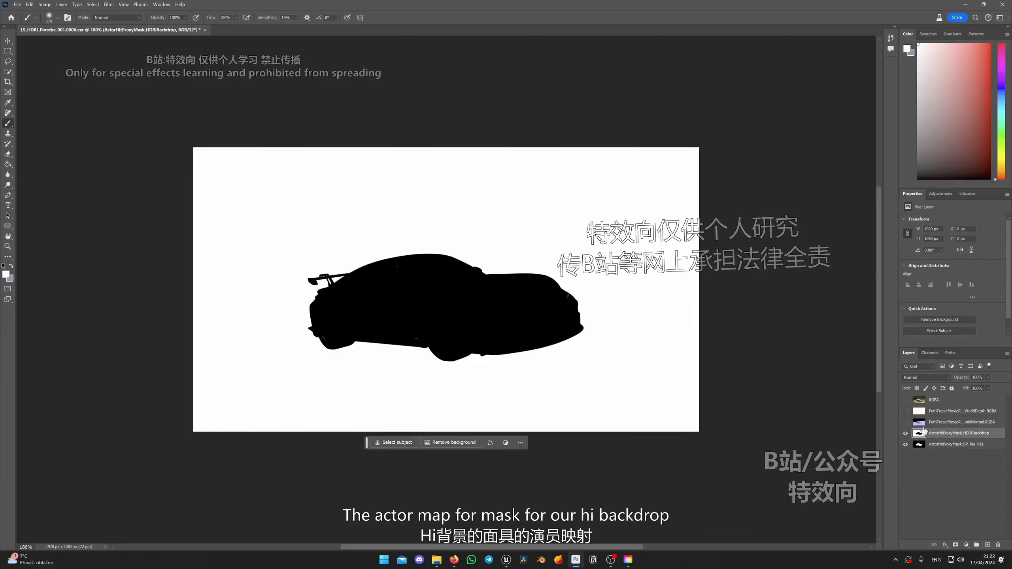
{"action": "left_click", "coordinate": [905, 400]}
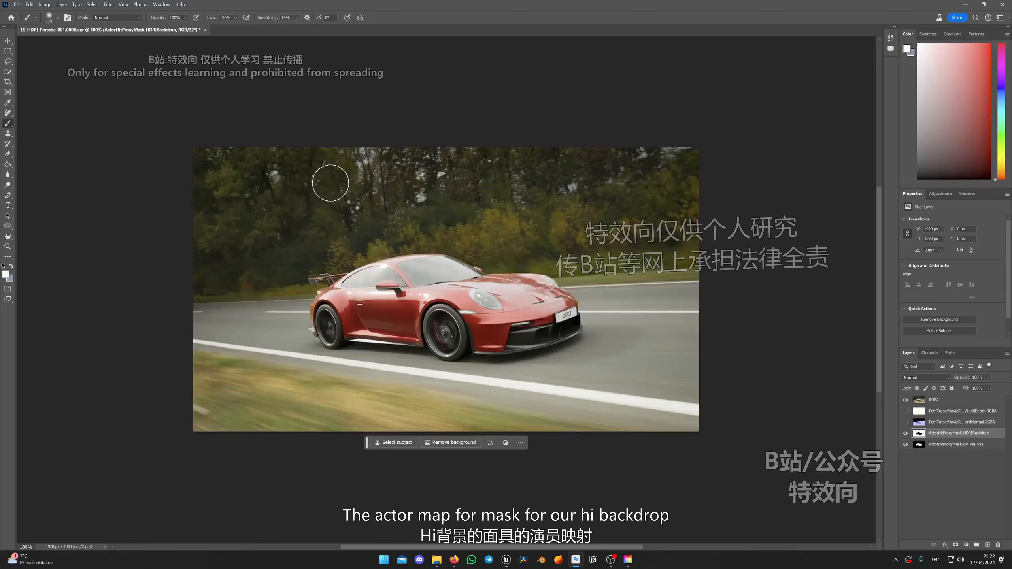
{"action": "left_click", "coordinate": [906, 400]}
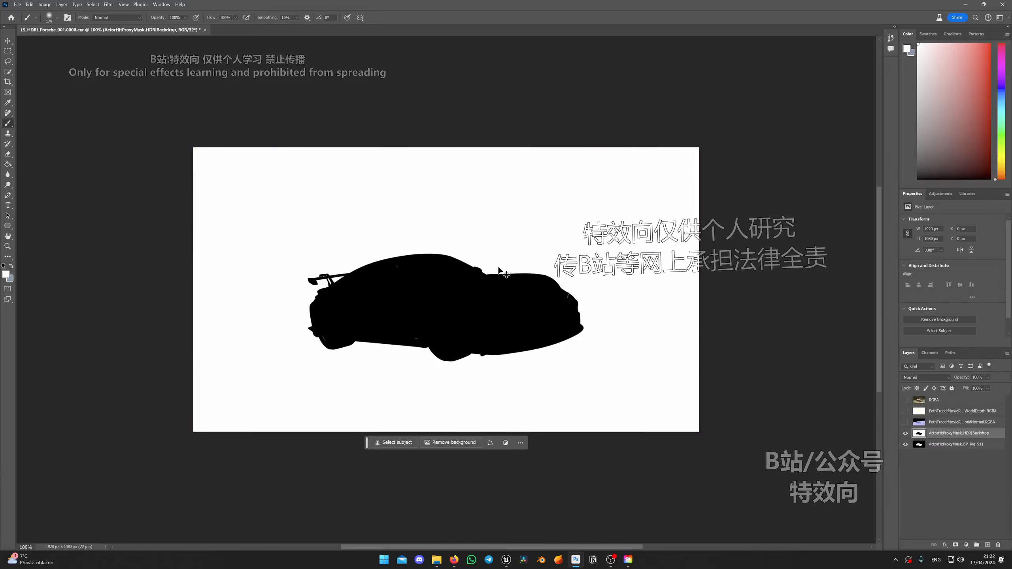
Copy the entire HDRIBackdrop mask image, make the RGBA layer visible and duplicate it, leaving the original hidden.
{"action": "key", "text": "ctrl+a"}
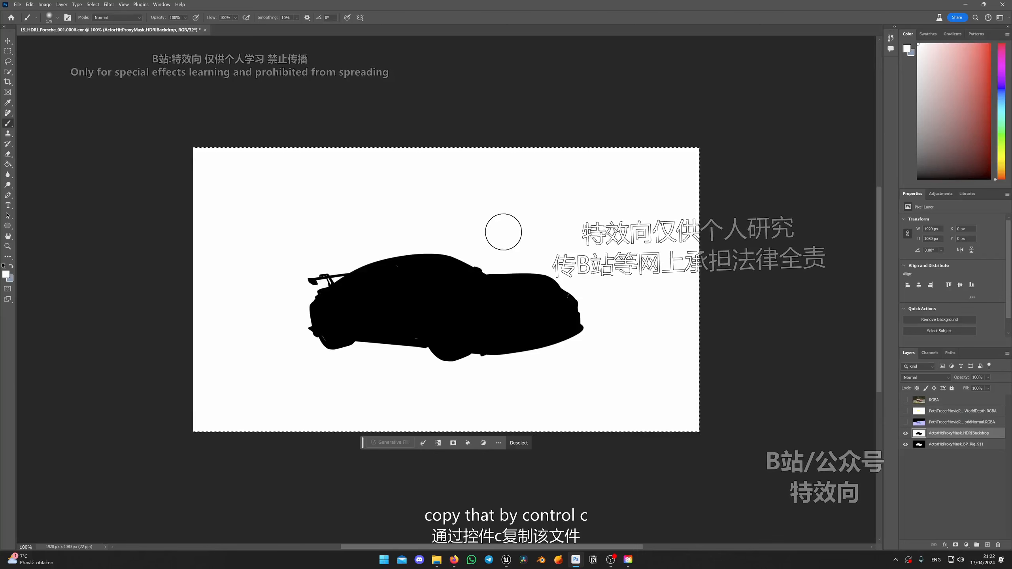
{"action": "left_click", "coordinate": [920, 402]}
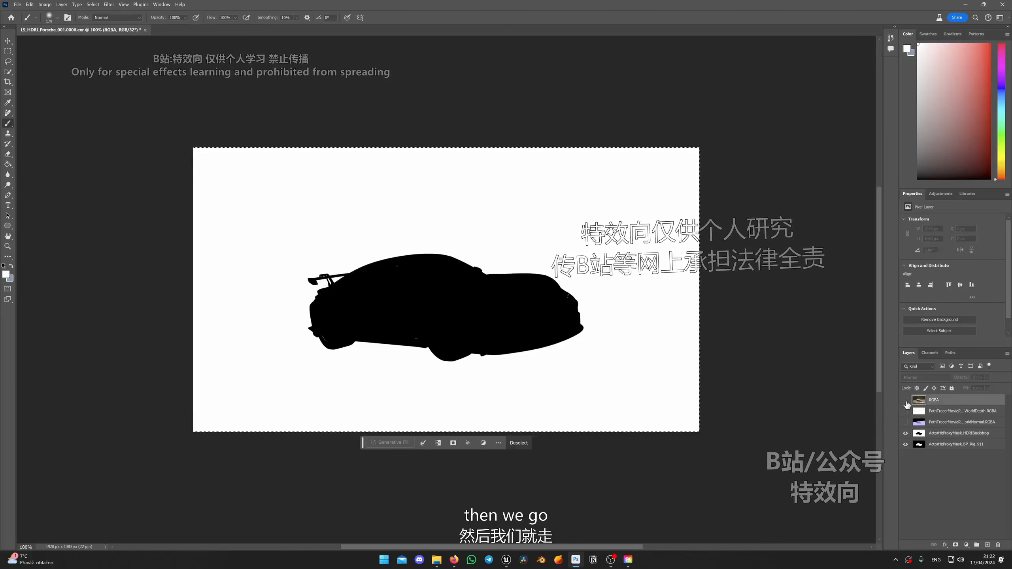
{"action": "left_click", "coordinate": [905, 400]}
{"action": "right_click", "coordinate": [921, 404]}
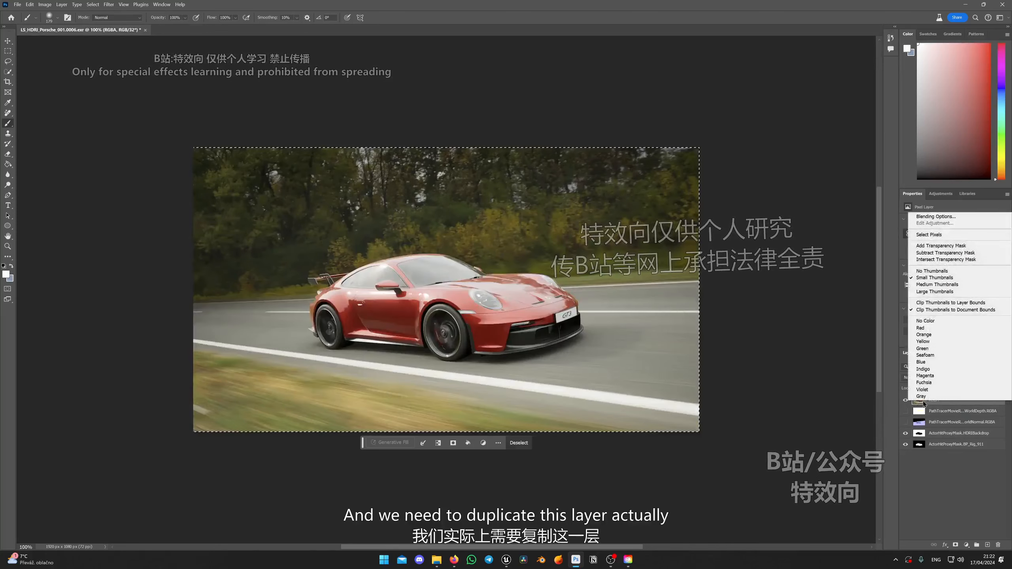
{"action": "left_click", "coordinate": [945, 403]}
{"action": "right_click", "coordinate": [946, 403]}
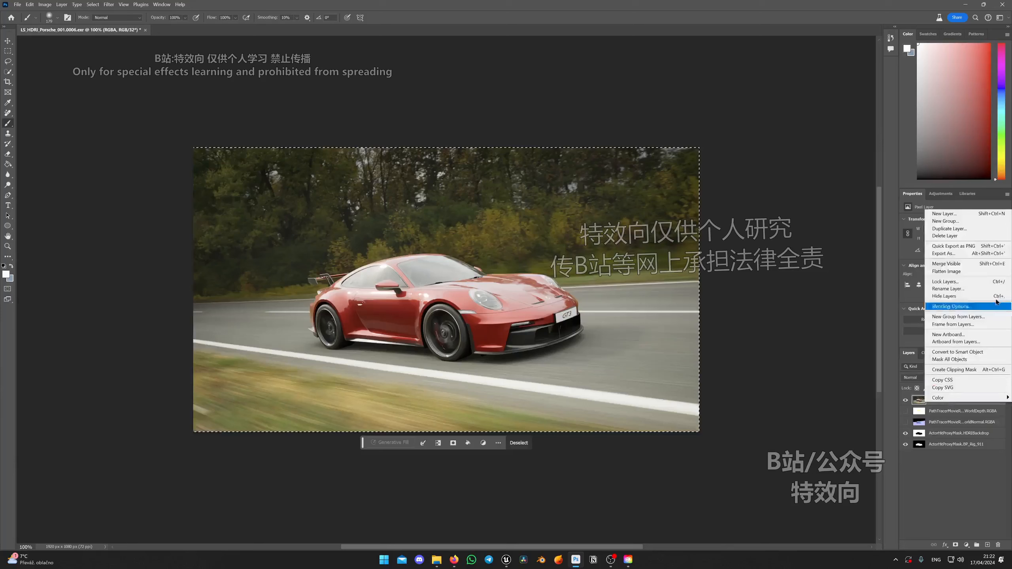
{"action": "left_click", "coordinate": [985, 229]}
{"action": "key", "text": "Return"}
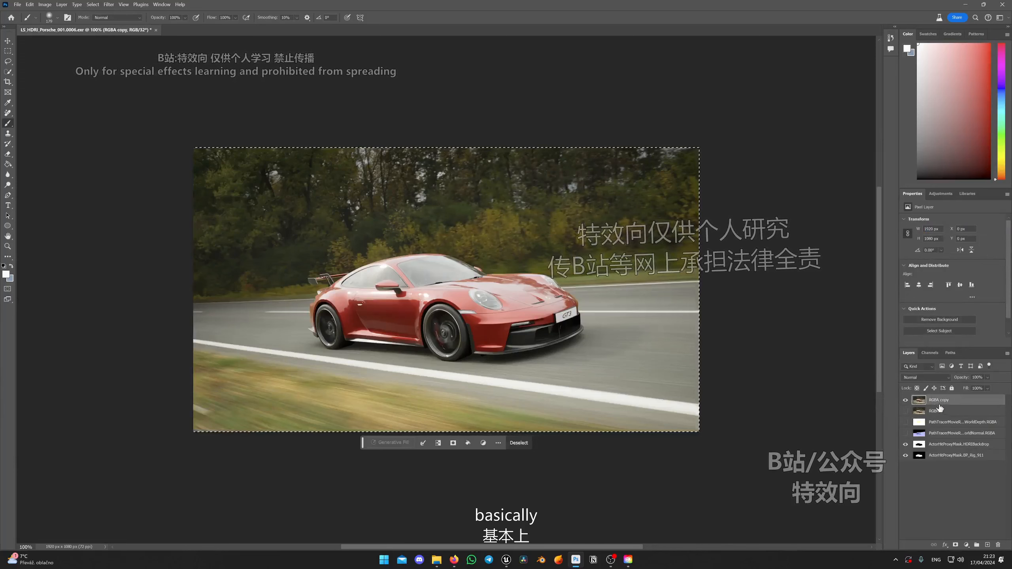
{"action": "left_click", "coordinate": [905, 411]}
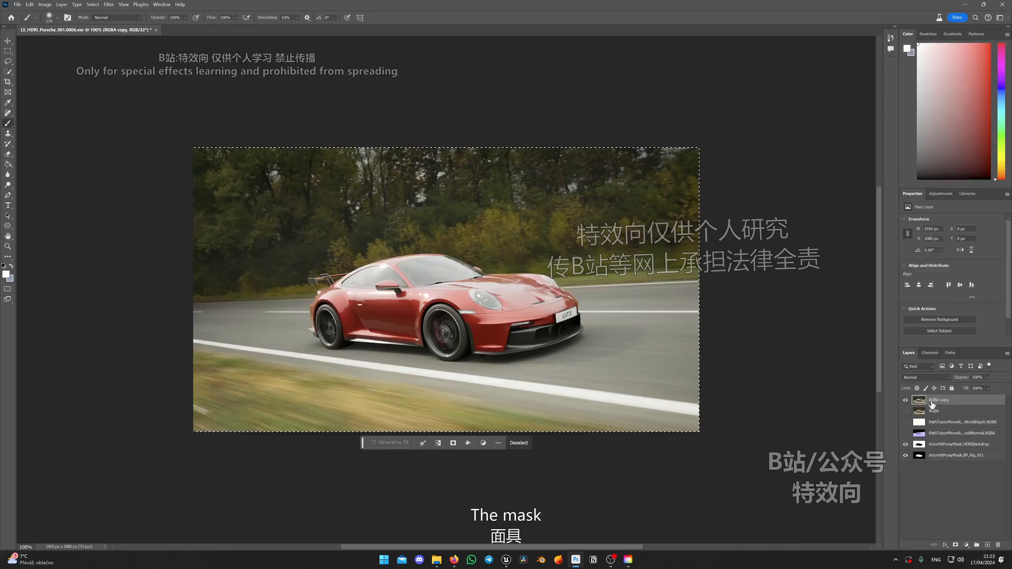
Add a layer mask to the RGBA copy layer and paste the copied backdrop mask image into it.
{"action": "left_click", "coordinate": [956, 545]}
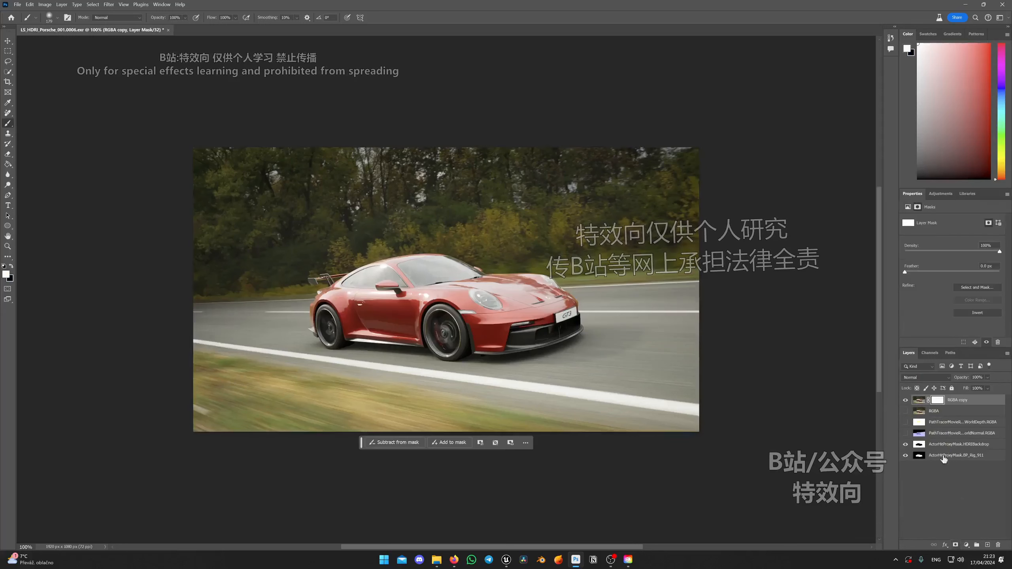
{"action": "left_click", "coordinate": [938, 401], "text": "alt"}
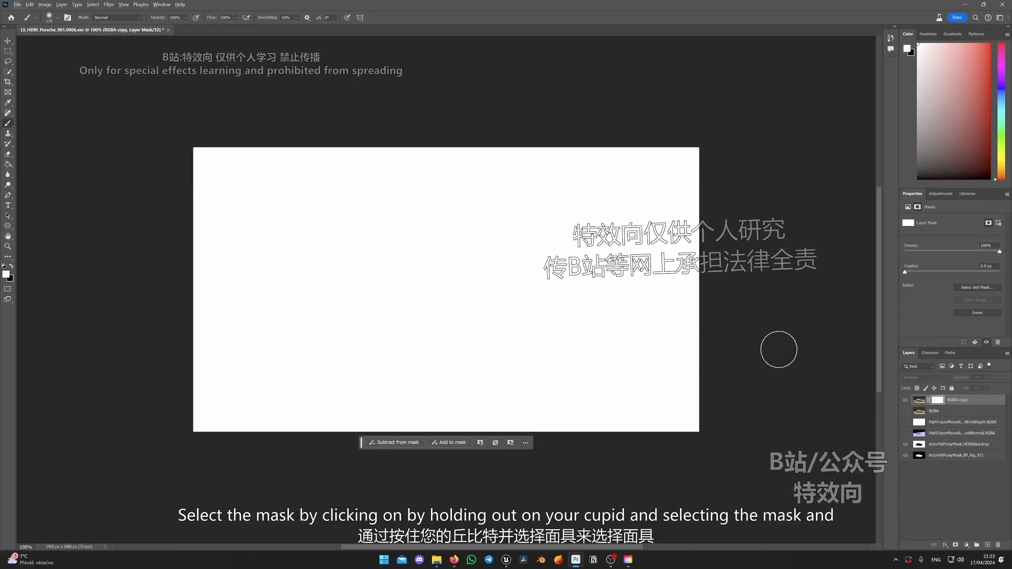
{"action": "key", "text": "ctrl+v"}
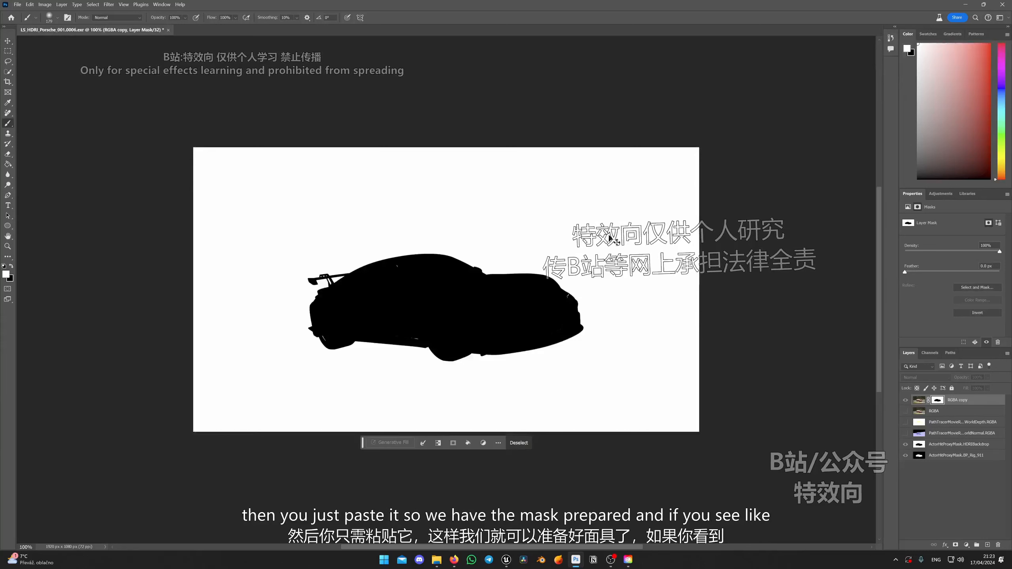
{"action": "key", "text": "ctrl+d"}
{"action": "left_click", "coordinate": [918, 400]}
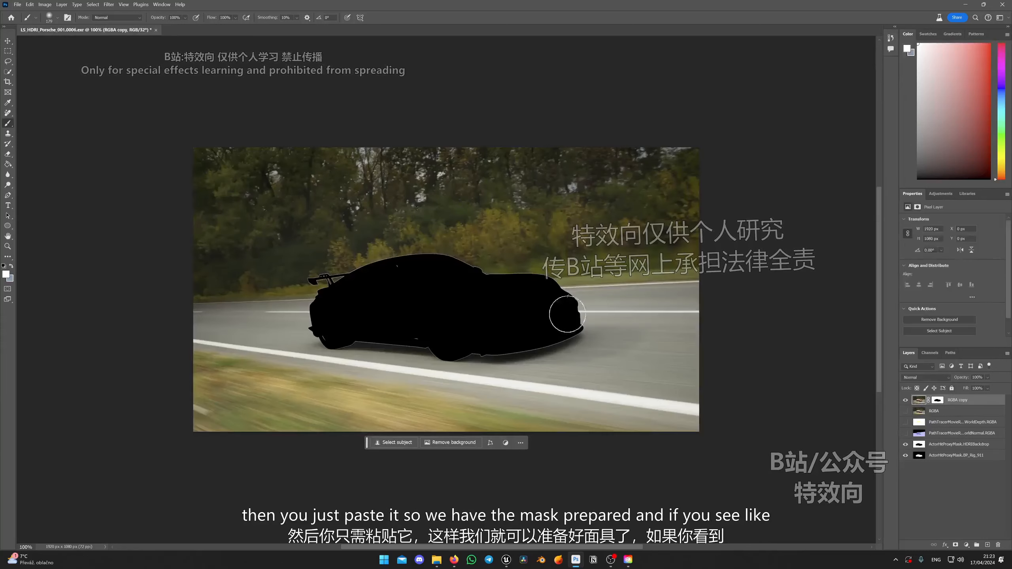
Toggle the RGBA, world depth and world normal layers to check the masked car area, leaving all layers visible.
{"action": "left_click", "coordinate": [905, 412]}
{"action": "left_click", "coordinate": [905, 412]}
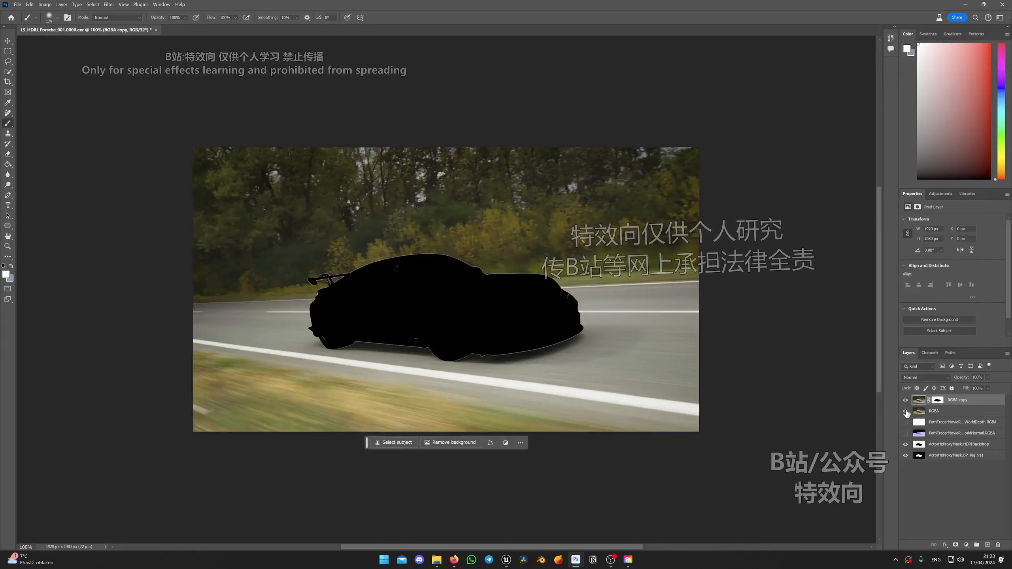
{"action": "left_click", "coordinate": [906, 412]}
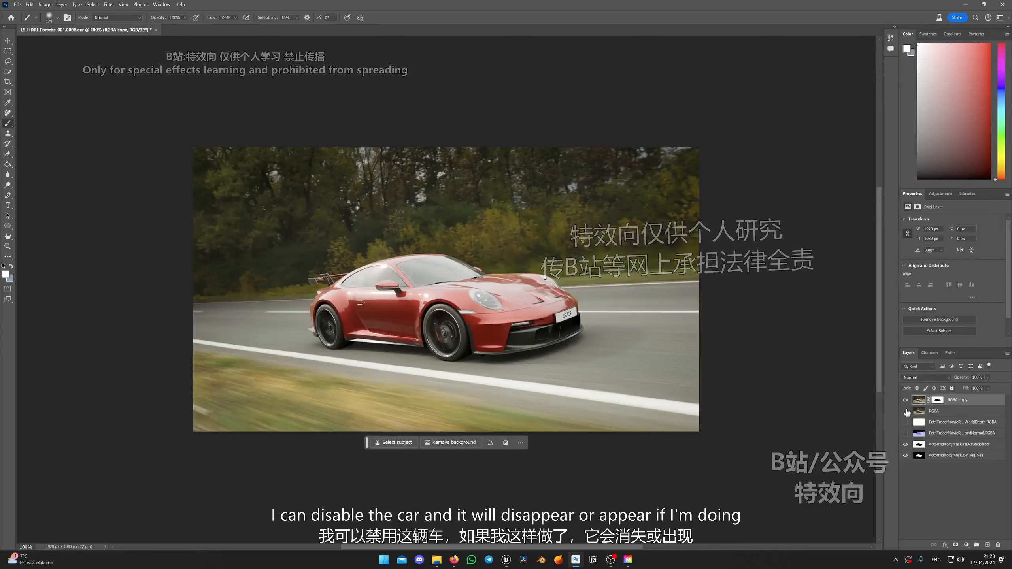
{"action": "left_click", "coordinate": [905, 411]}
{"action": "left_click", "coordinate": [905, 411]}
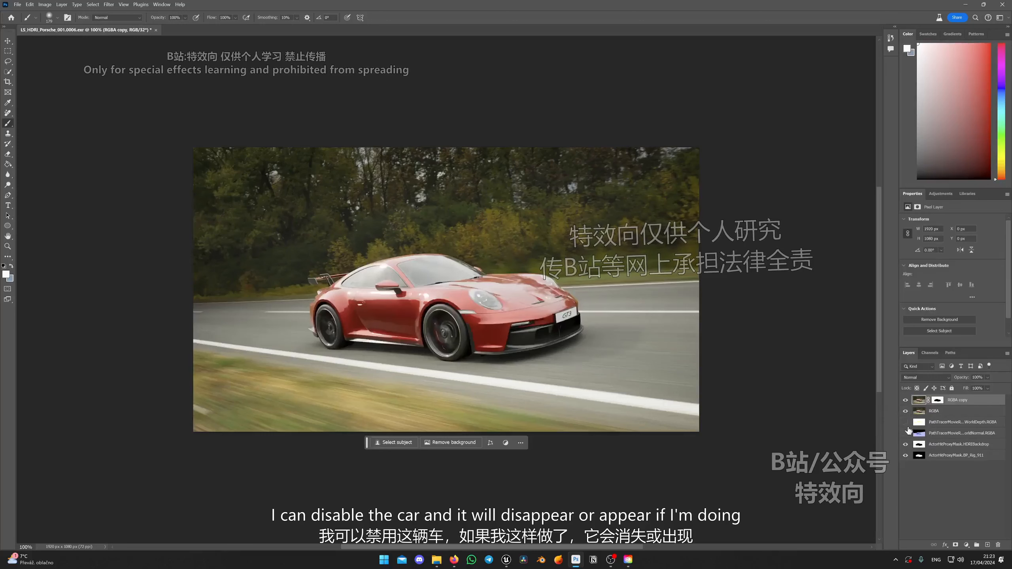
{"action": "left_click", "coordinate": [905, 411]}
{"action": "left_click", "coordinate": [905, 422]}
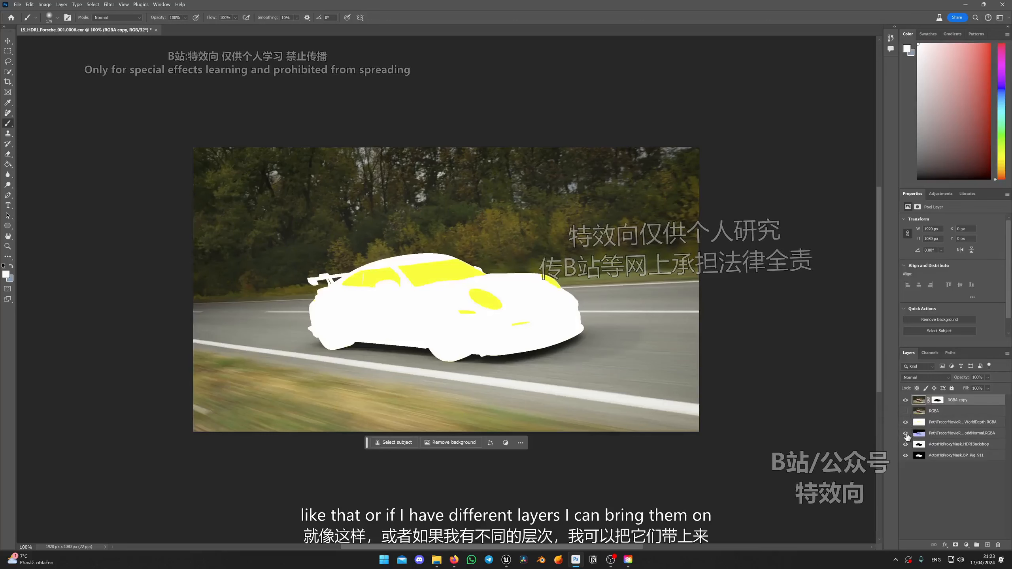
{"action": "left_click", "coordinate": [906, 421]}
{"action": "left_click", "coordinate": [906, 421]}
{"action": "left_click", "coordinate": [906, 422]}
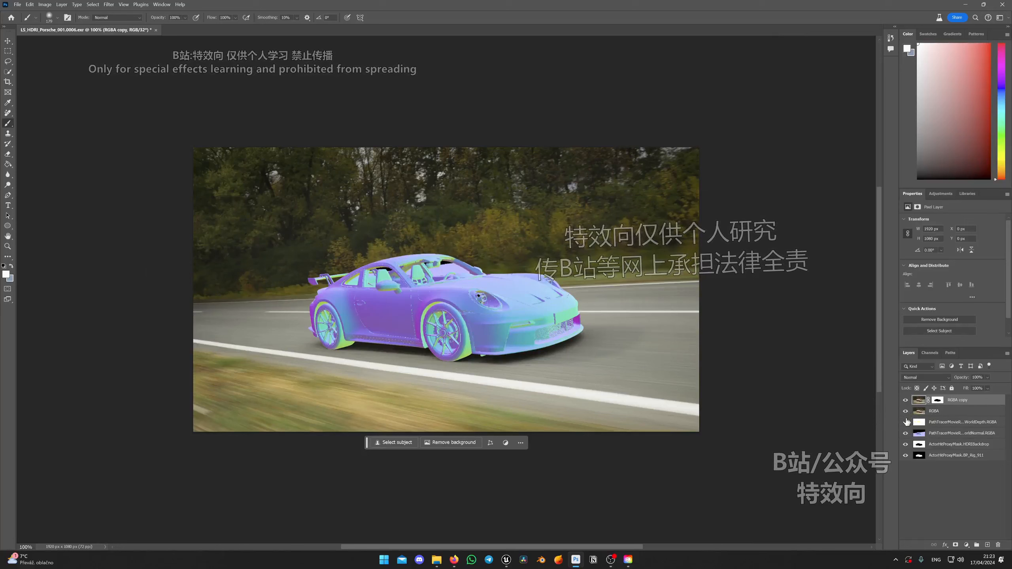
{"action": "left_click_drag", "start_coordinate": [905, 411], "coordinate": [906, 423]}
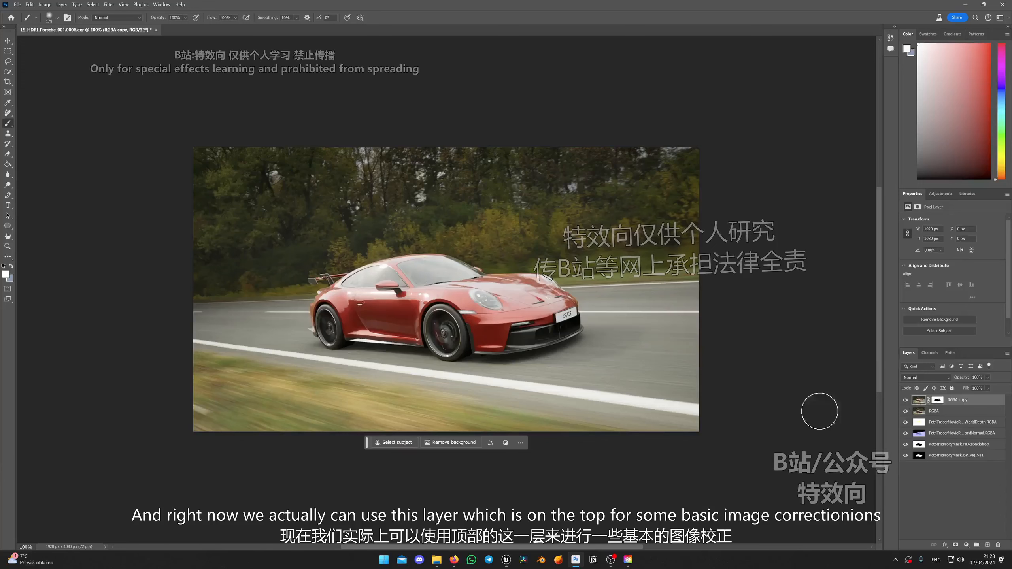
Try Brightness 150 and Contrast 100 on the masked RGBA copy layer and cancel the adjustment.
{"action": "left_click", "coordinate": [51, 4]}
{"action": "mouse_move", "coordinate": [49, 25]}
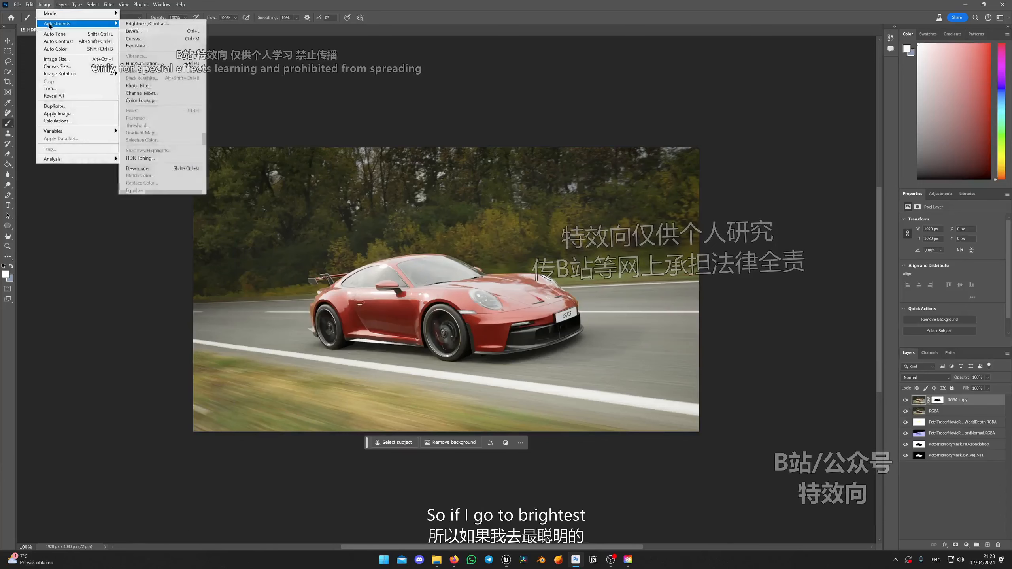
{"action": "left_click", "coordinate": [181, 25]}
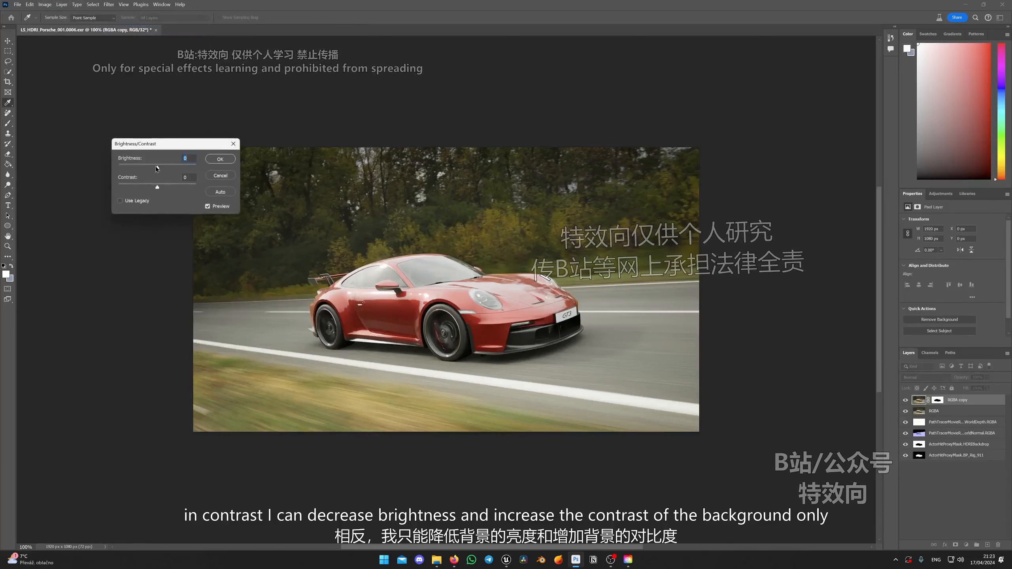
{"action": "left_click_drag", "start_coordinate": [156, 167], "coordinate": [525, 175]}
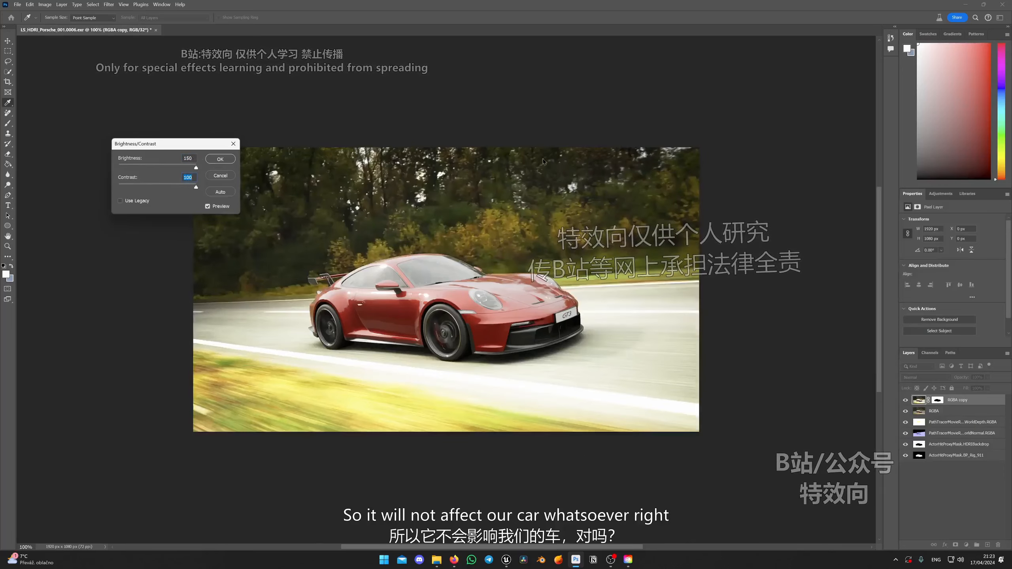
{"action": "key", "text": "Escape"}
{"action": "key", "text": "b"}
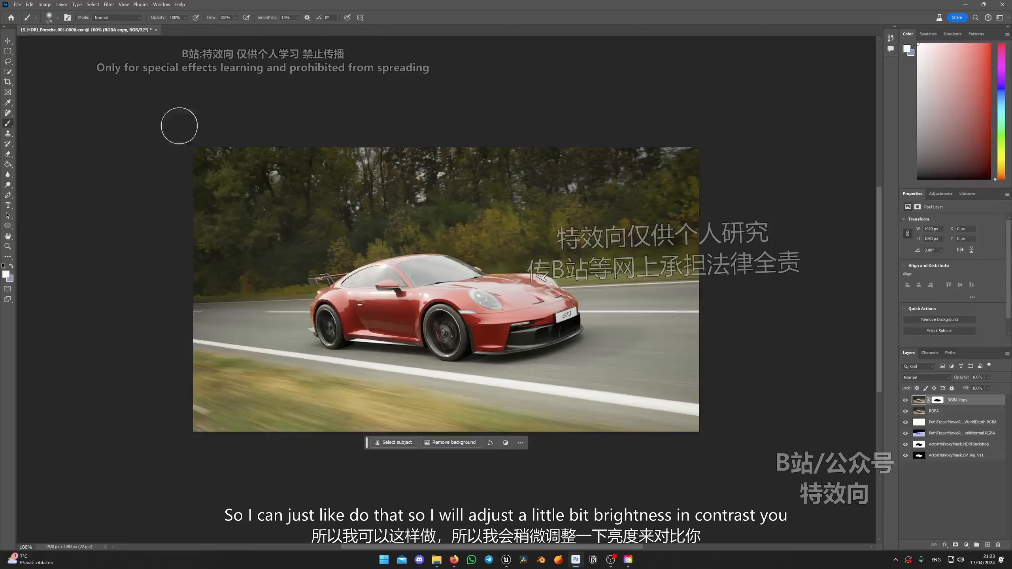
Apply Brightness/Contrast to the masked RGBA copy layer with Brightness -15 and Contrast 22.
{"action": "left_click", "coordinate": [44, 4]}
{"action": "mouse_move", "coordinate": [69, 28]}
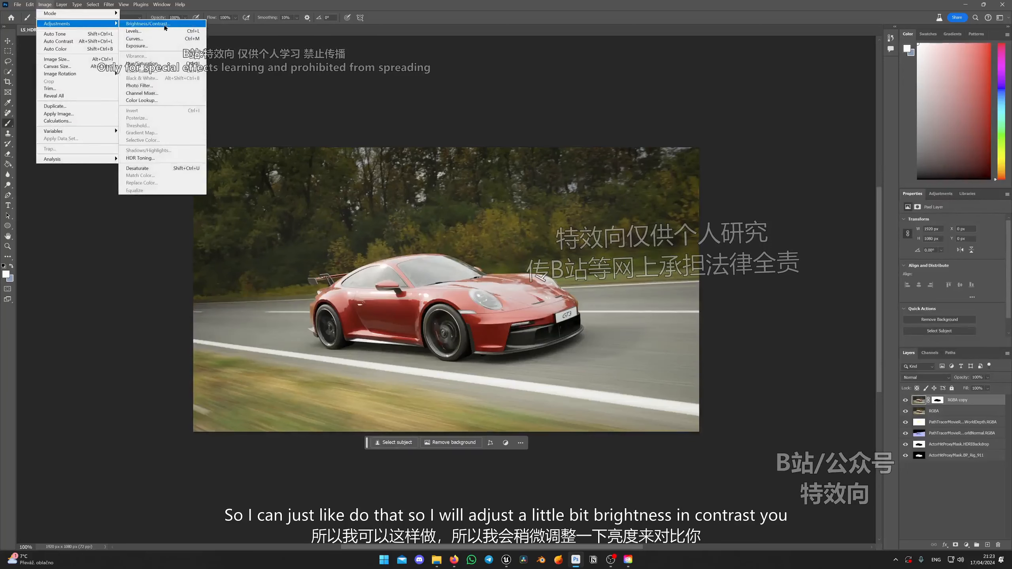
{"action": "left_click", "coordinate": [143, 25]}
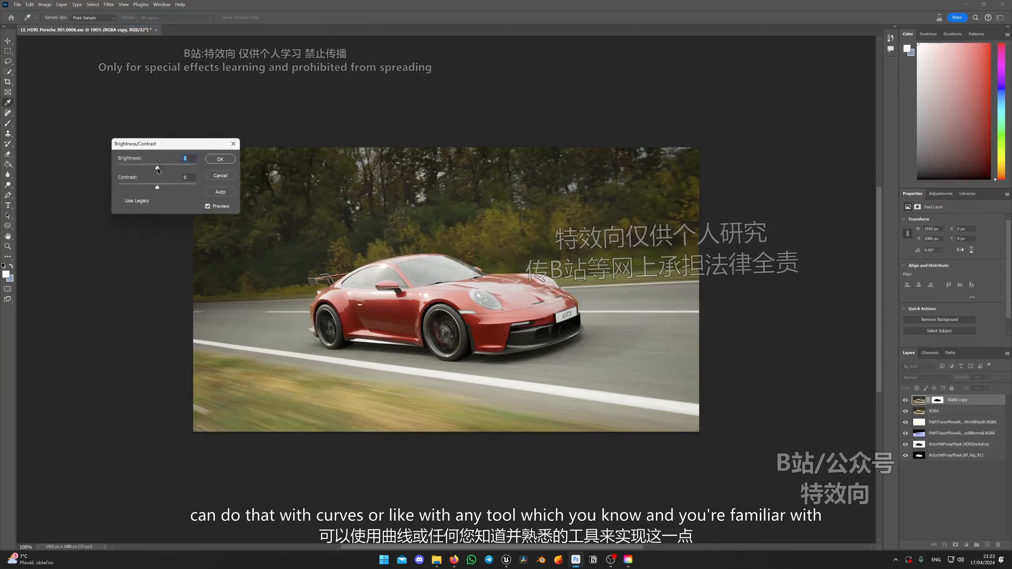
{"action": "left_click_drag", "start_coordinate": [156, 170], "coordinate": [166, 186]}
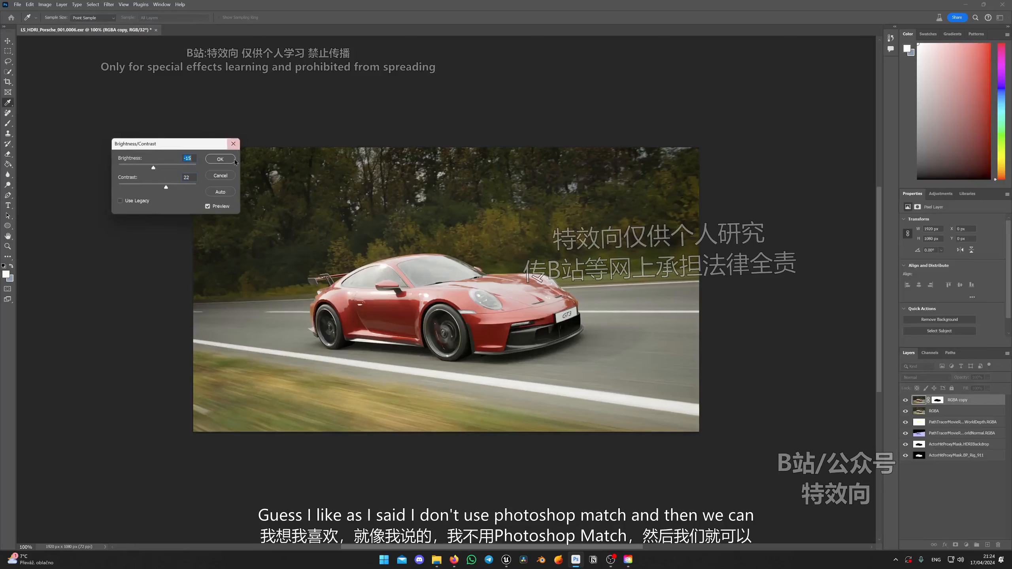
{"action": "left_click", "coordinate": [220, 159]}
{"action": "key", "text": "b"}
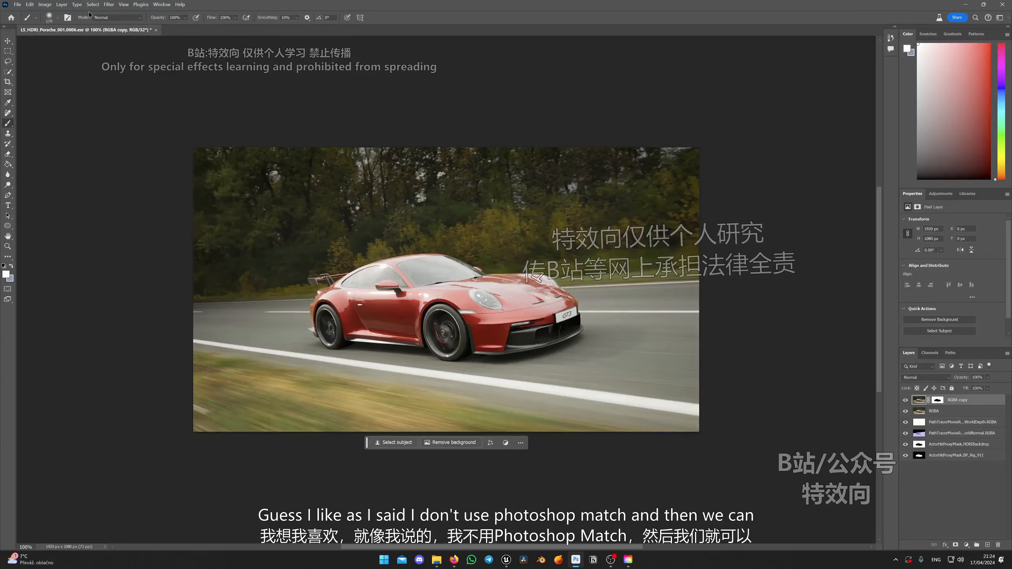
Apply a Motion Blur with a 3° angle and 15-pixel distance to the RGBA copy background layer.
{"action": "left_click", "coordinate": [108, 5]}
{"action": "mouse_move", "coordinate": [122, 106]}
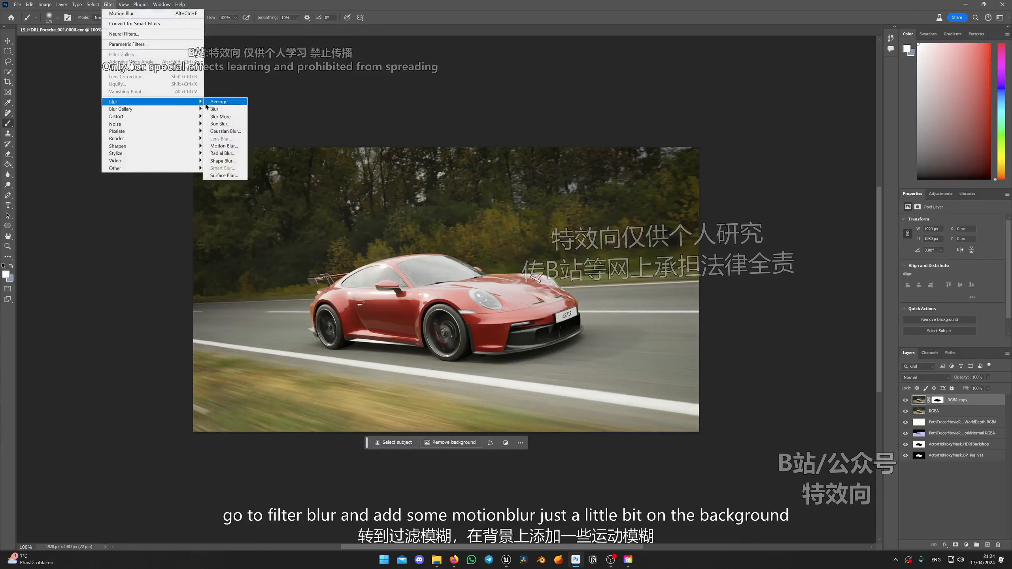
{"action": "left_click", "coordinate": [224, 146]}
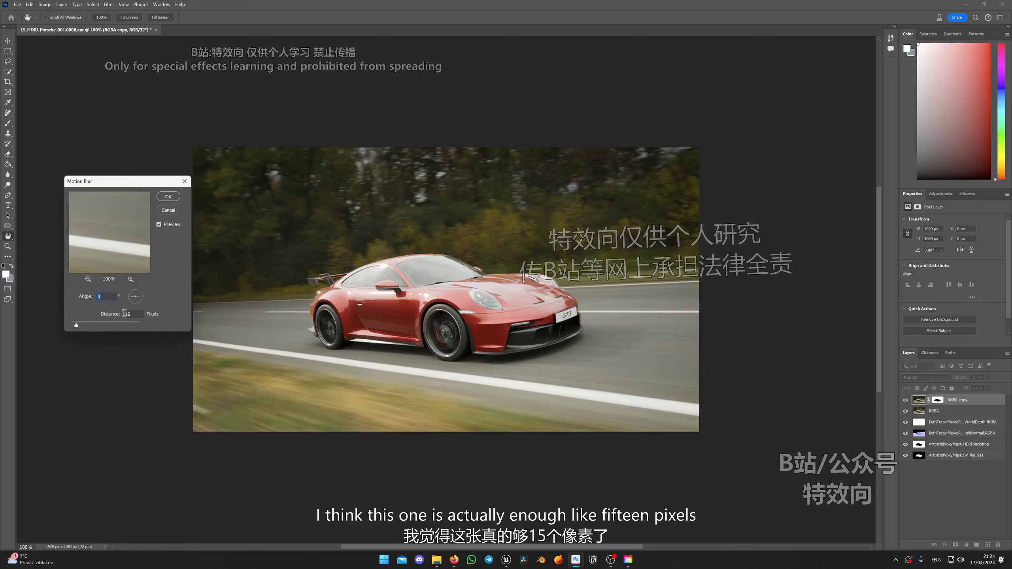
{"action": "left_click_drag", "start_coordinate": [85, 327], "coordinate": [150, 326]}
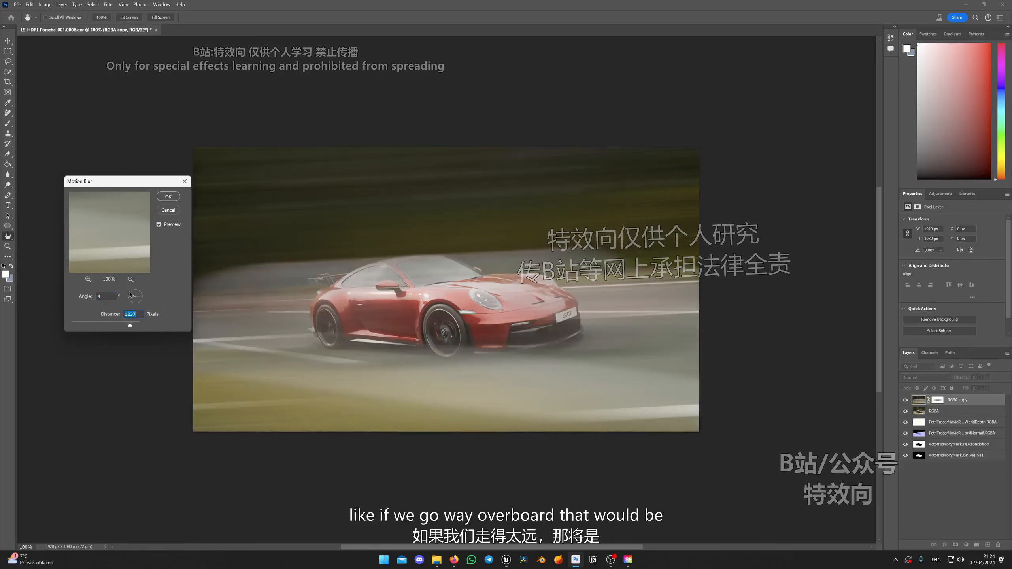
{"action": "left_click_drag", "start_coordinate": [69, 321], "coordinate": [78, 325]}
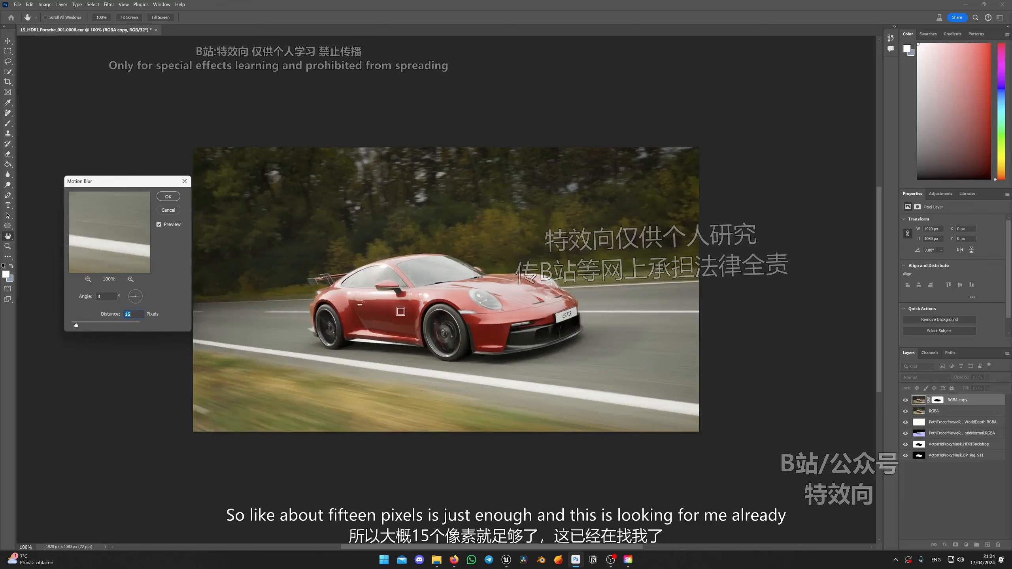
{"action": "left_click", "coordinate": [167, 196]}
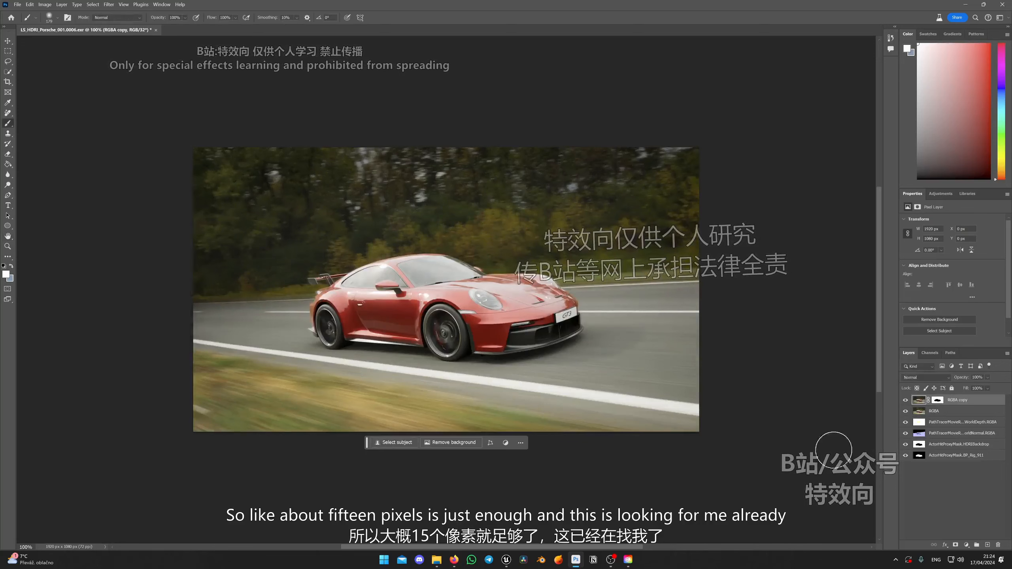
Compare the background before and after the corrections by toggling the RGBA copy layer, and examine the shadow under the car up close.
{"action": "left_click", "coordinate": [905, 400]}
{"action": "left_click", "coordinate": [905, 400]}
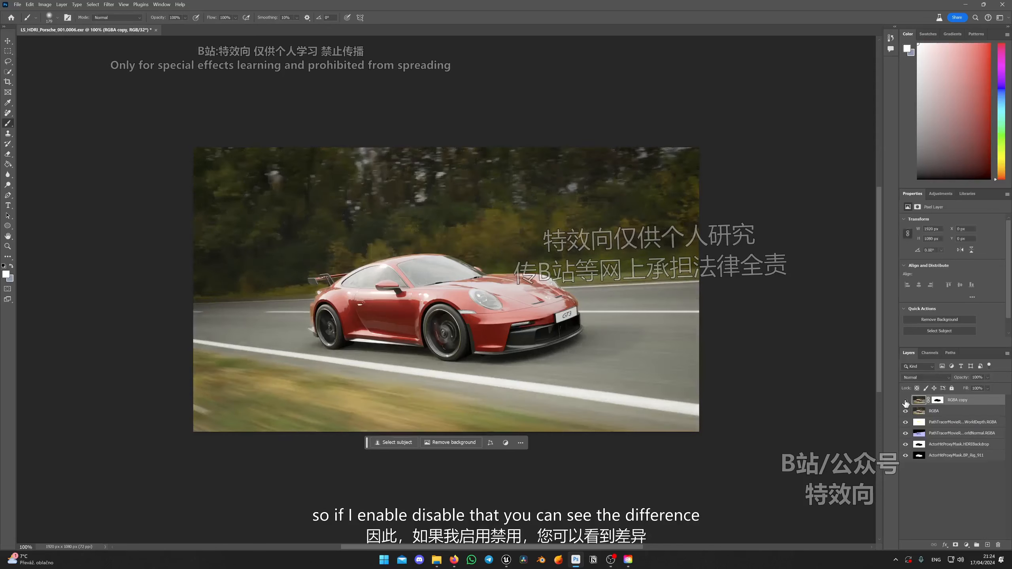
{"action": "left_click", "coordinate": [905, 400]}
{"action": "left_click", "coordinate": [906, 400]}
{"action": "left_click", "coordinate": [905, 400]}
{"action": "left_click", "coordinate": [906, 401]}
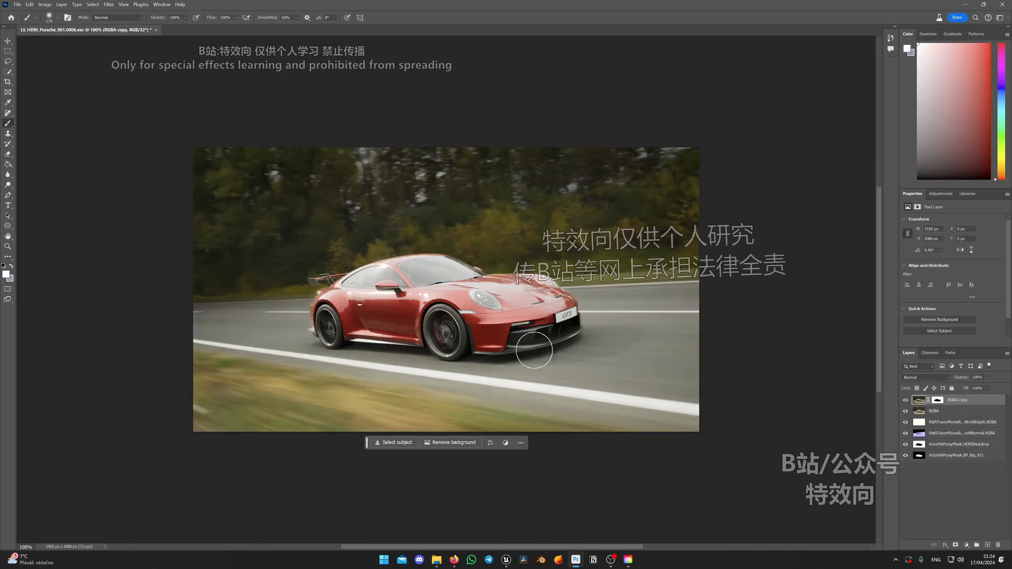
{"action": "scroll", "coordinate": [532, 335], "scroll_direction": "up", "scroll_amount": 3}
{"action": "scroll", "coordinate": [538, 325], "scroll_direction": "up", "scroll_amount": 2}
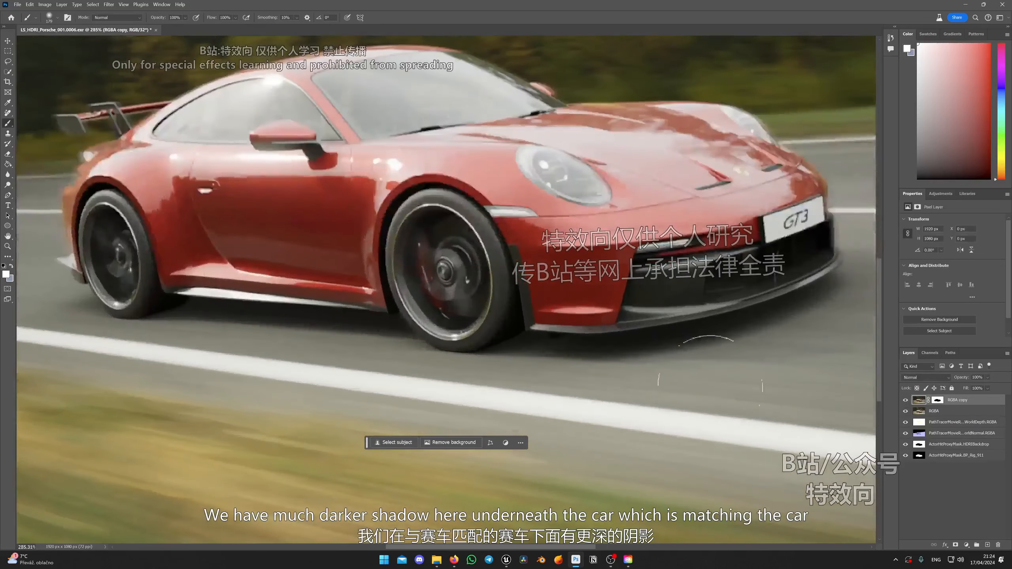
{"action": "left_click", "coordinate": [905, 400]}
{"action": "left_click", "coordinate": [906, 400]}
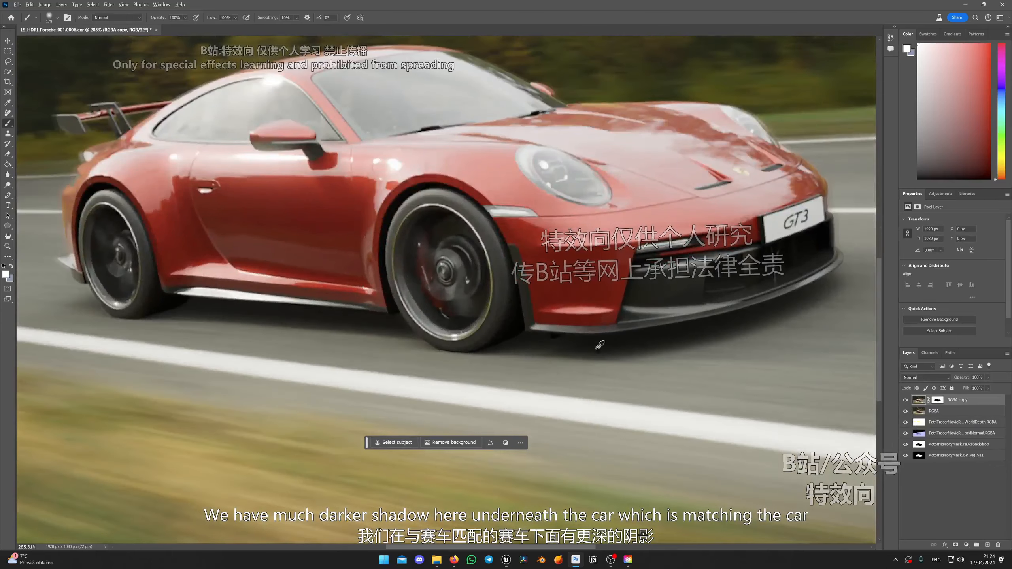
{"action": "scroll", "coordinate": [524, 327], "scroll_direction": "down", "scroll_amount": 5}
{"action": "scroll", "coordinate": [322, 285], "scroll_direction": "up", "scroll_amount": 2}
{"action": "scroll", "coordinate": [550, 95], "scroll_direction": "down", "scroll_amount": 5}
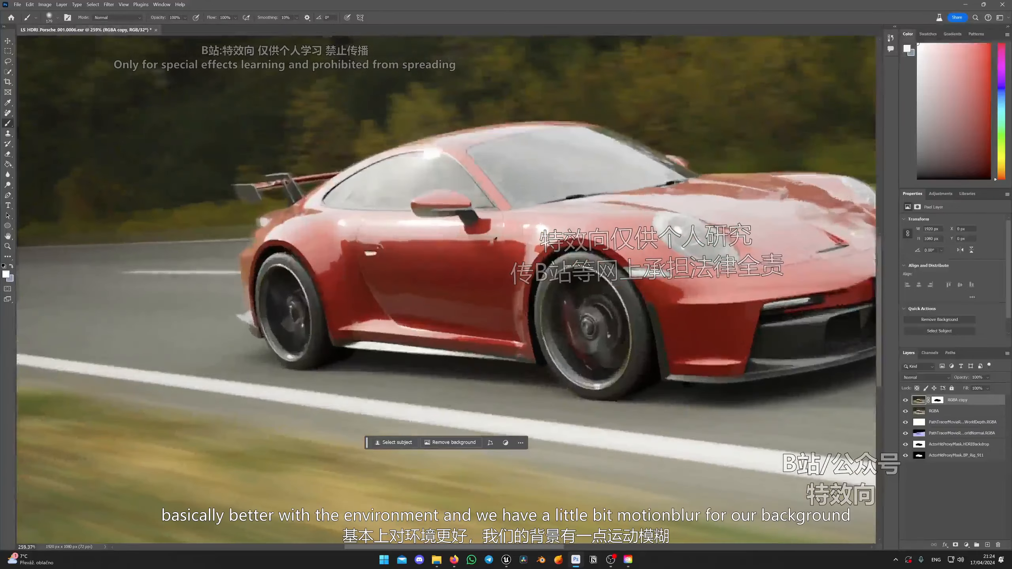
{"action": "scroll", "coordinate": [550, 94], "scroll_direction": "up", "scroll_amount": 5}
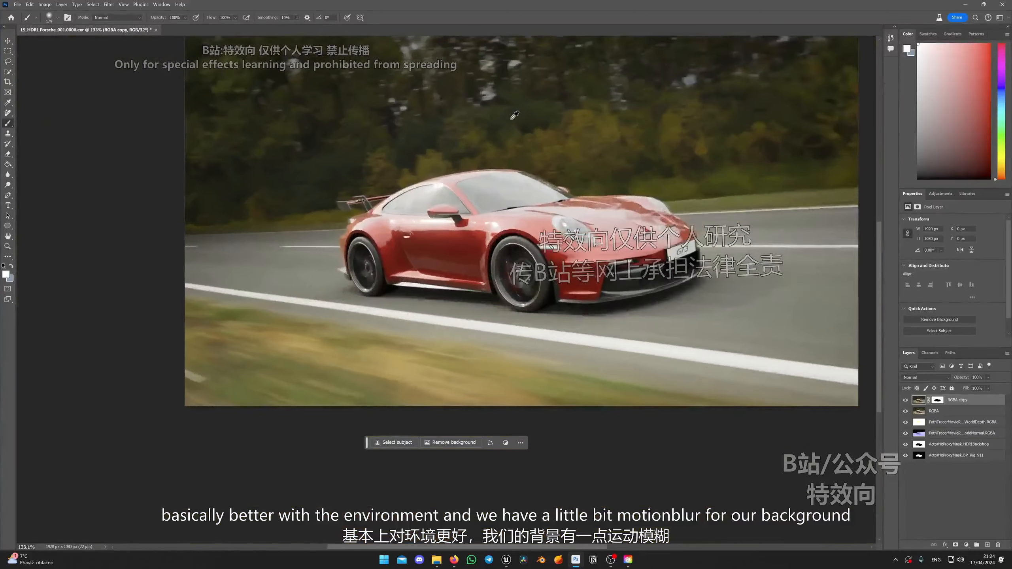
{"action": "scroll", "coordinate": [680, 109], "scroll_direction": "down", "scroll_amount": 2}
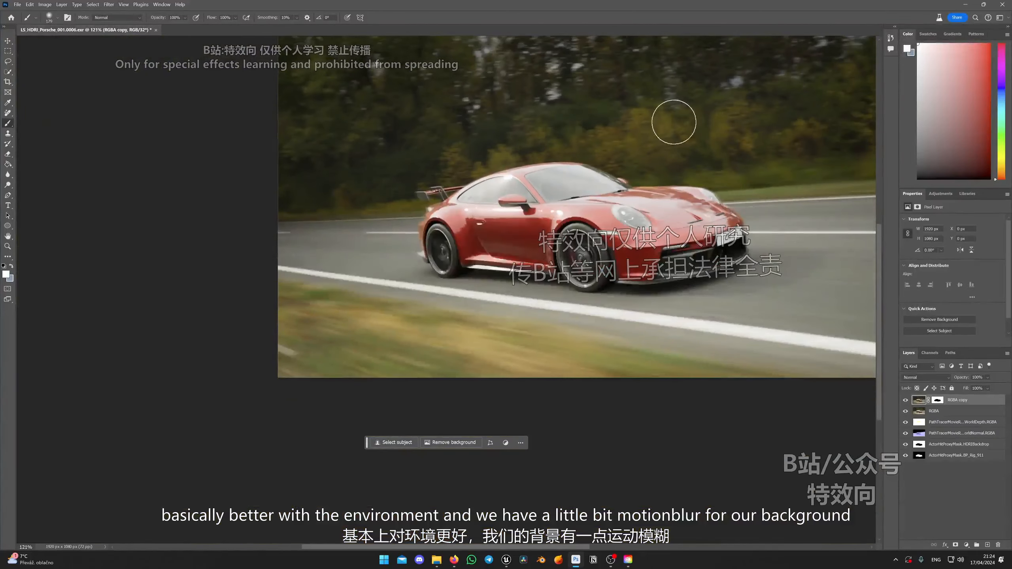
{"action": "scroll", "coordinate": [498, 228], "scroll_direction": "up", "scroll_amount": 4}
{"action": "scroll", "coordinate": [491, 215], "scroll_direction": "down", "scroll_amount": 3}
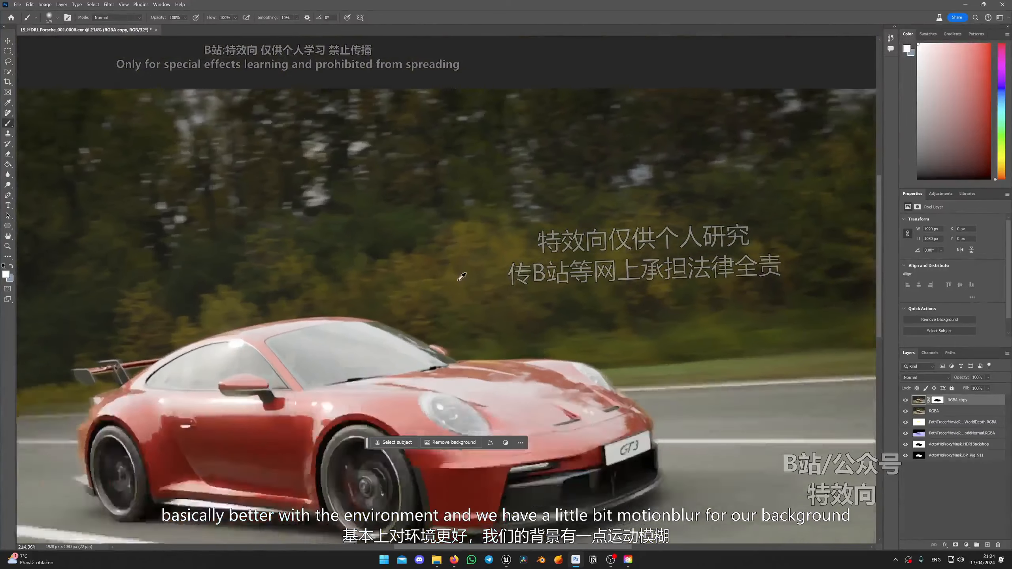
{"action": "scroll", "coordinate": [469, 257], "scroll_direction": "down", "scroll_amount": 2}
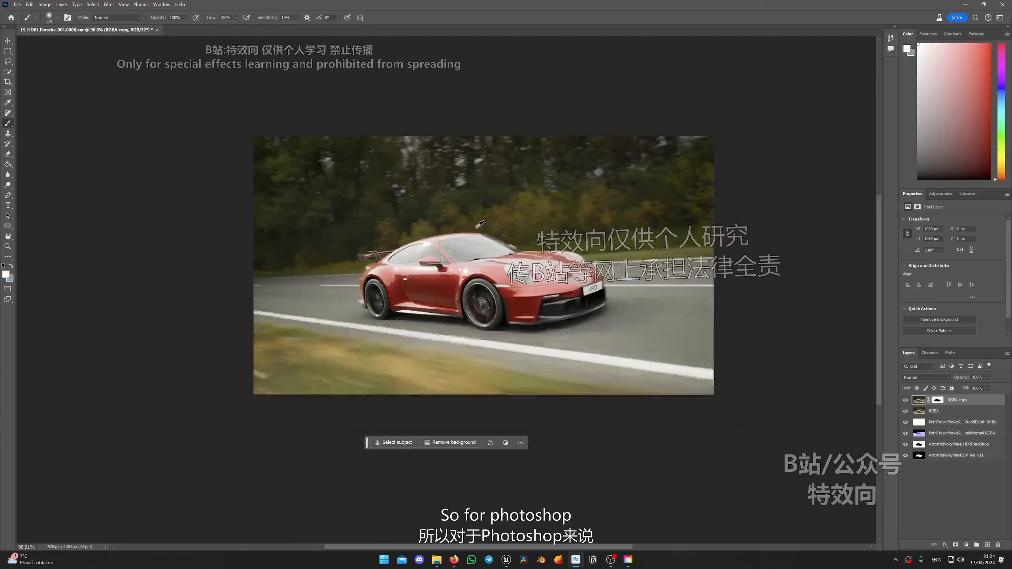
{"action": "scroll", "coordinate": [478, 224], "scroll_direction": "up", "scroll_amount": 2}
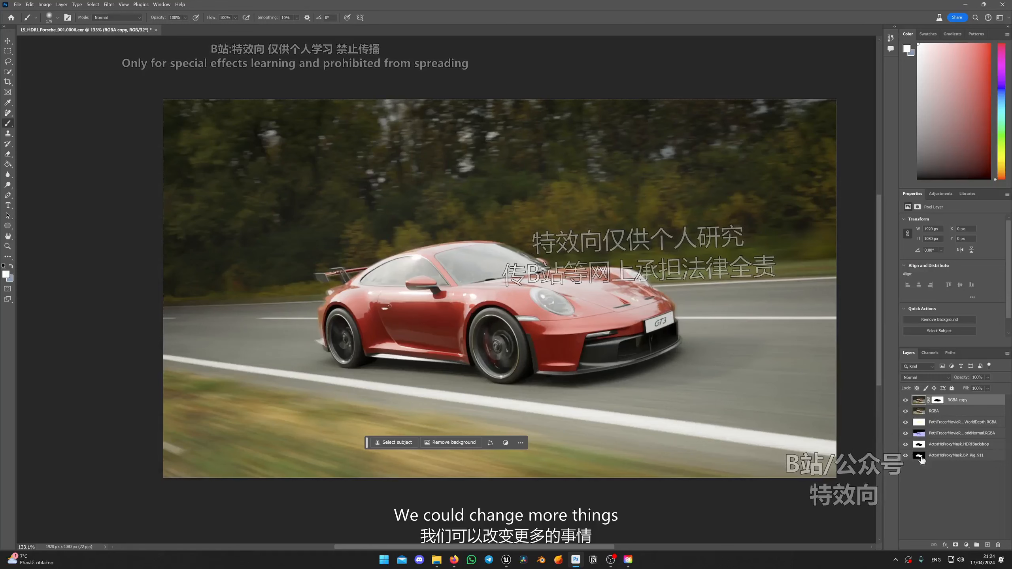
Duplicate the RGBA layer as RGBA copy 2 beneath the masked RGBA copy layer, and select the duplicate.
{"action": "left_click", "coordinate": [946, 413]}
{"action": "right_click", "coordinate": [947, 413]}
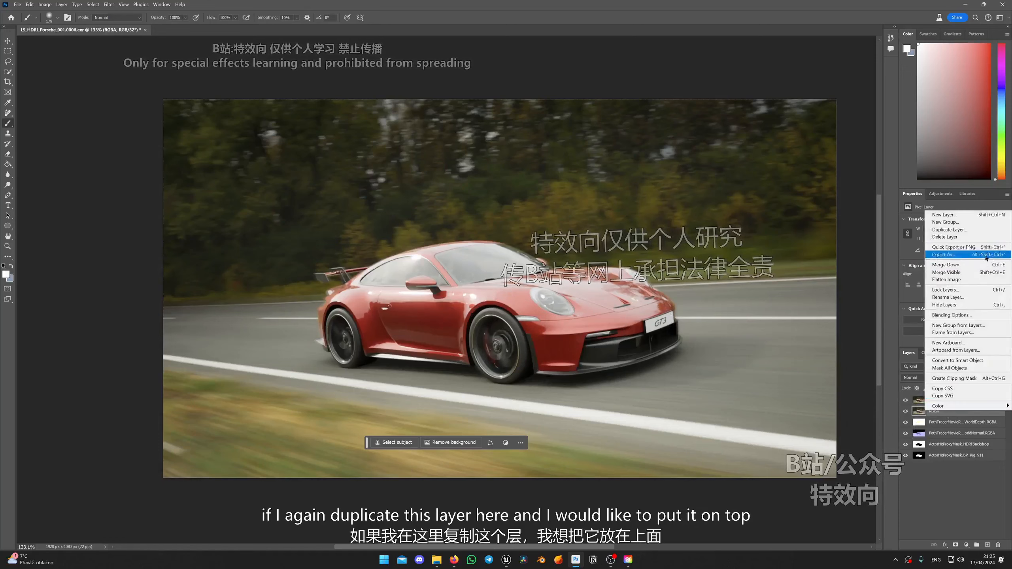
{"action": "left_click", "coordinate": [949, 230]}
{"action": "key", "text": "Return"}
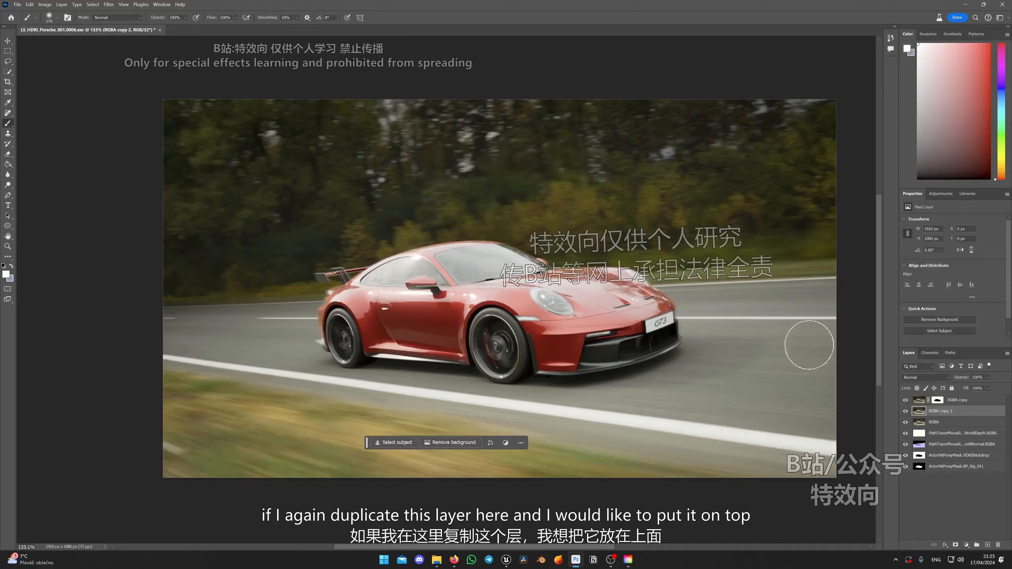
{"action": "left_click_drag", "start_coordinate": [920, 397], "coordinate": [925, 416]}
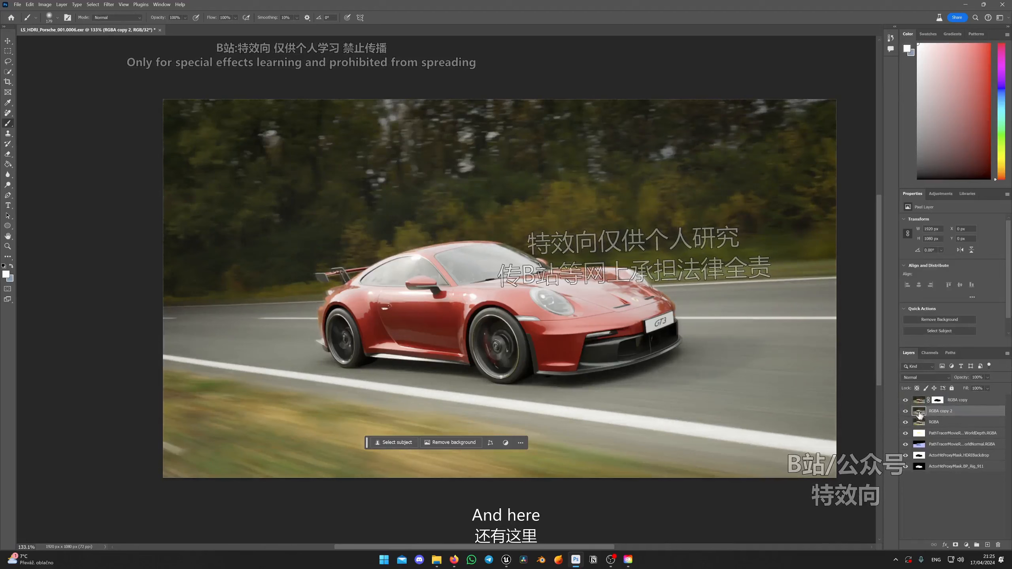
{"action": "left_click", "coordinate": [921, 402]}
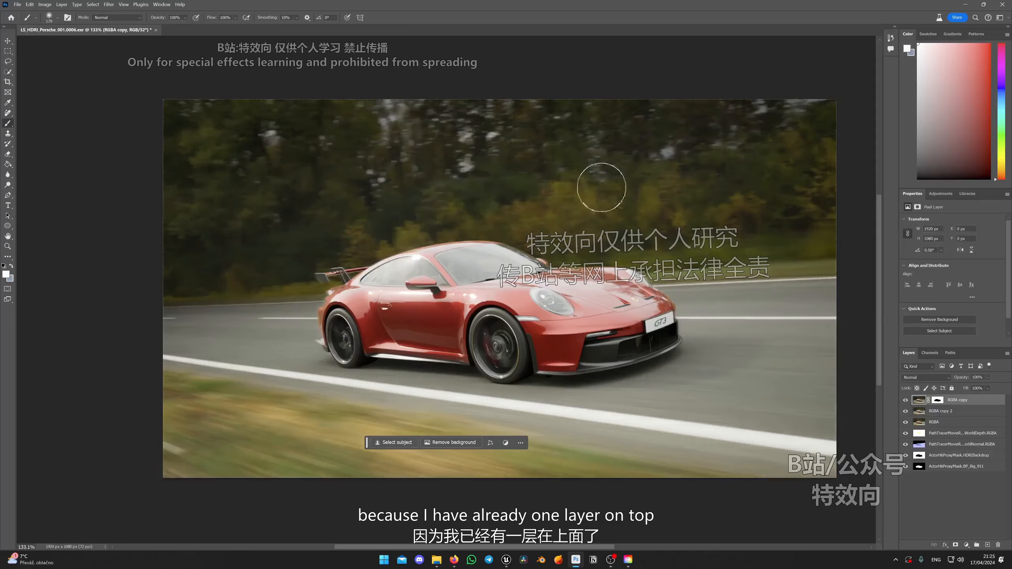
{"action": "left_click", "coordinate": [928, 413]}
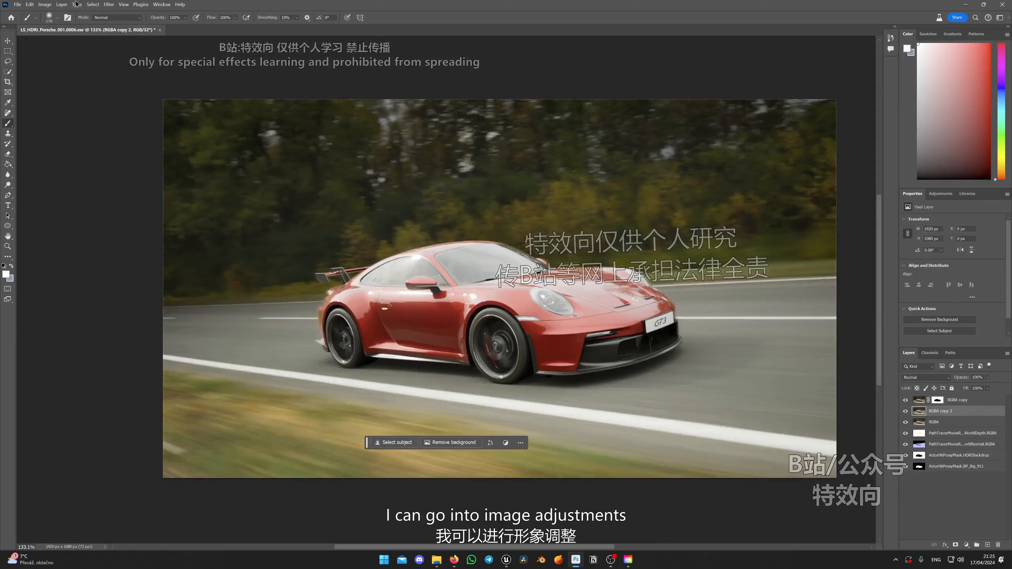
Open the Camera Raw Filter on RGBA copy 2 and set the Color Mixer hue to -100 for Reds and -22 for Oranges.
{"action": "left_click", "coordinate": [50, 5]}
{"action": "mouse_move", "coordinate": [59, 24]}
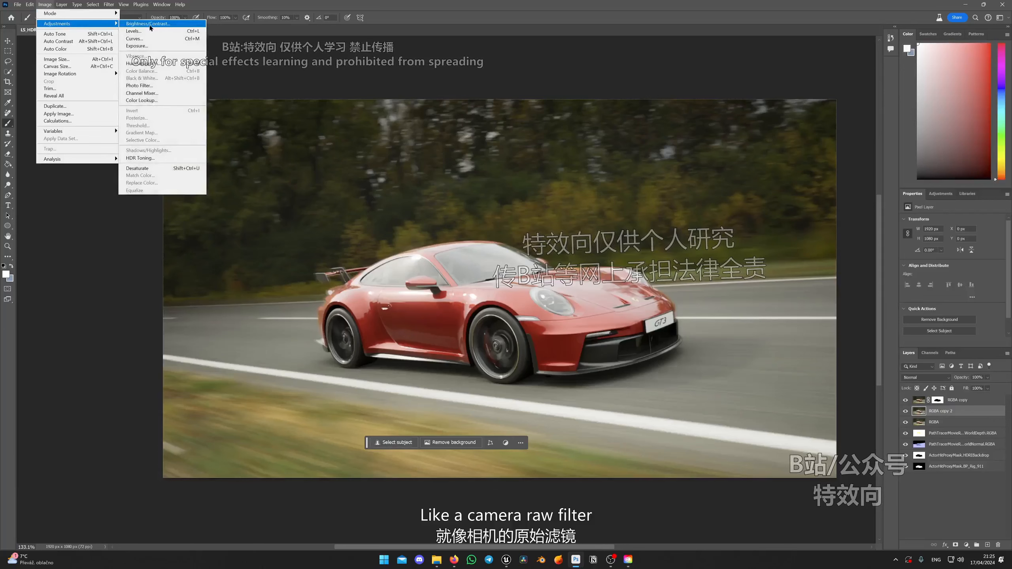
{"action": "mouse_move", "coordinate": [109, 4]}
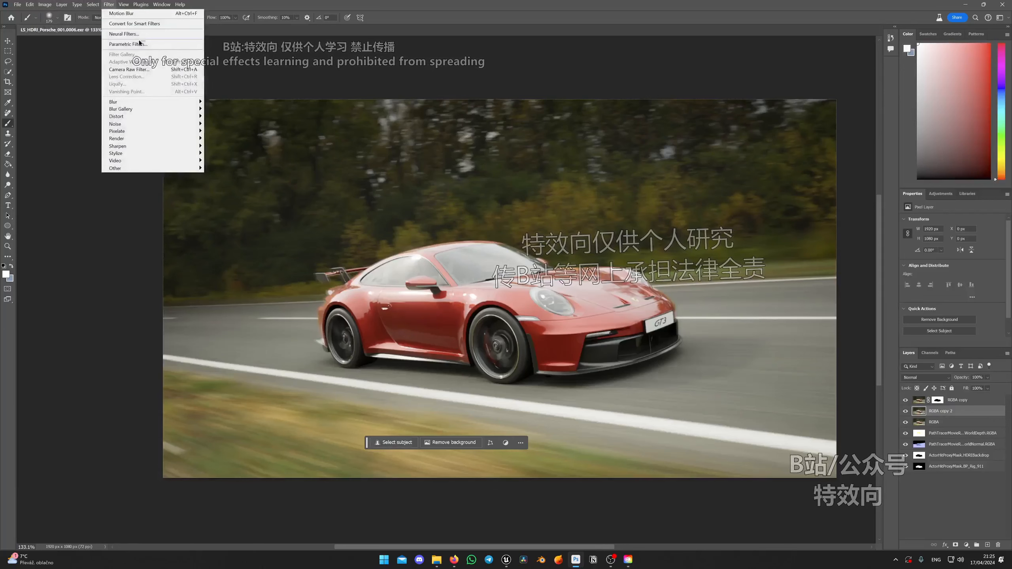
{"action": "left_click", "coordinate": [130, 69]}
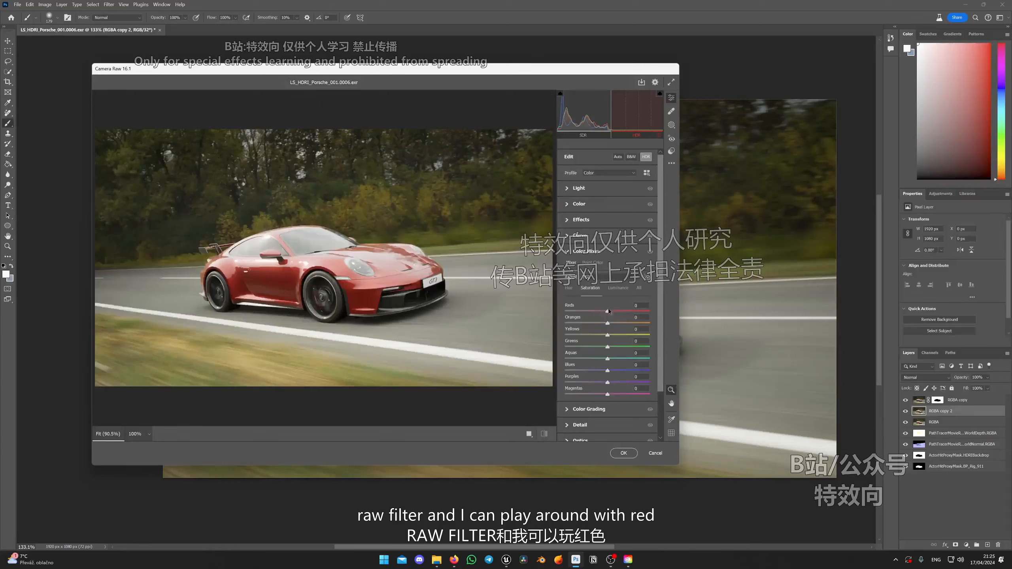
{"action": "left_click", "coordinate": [568, 288]}
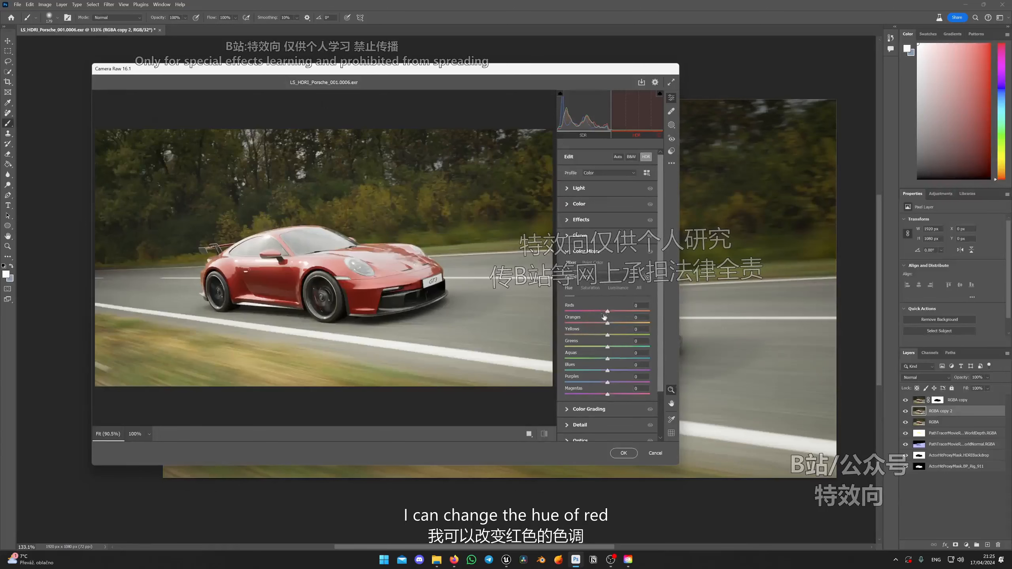
{"action": "left_click_drag", "start_coordinate": [607, 312], "coordinate": [587, 323]}
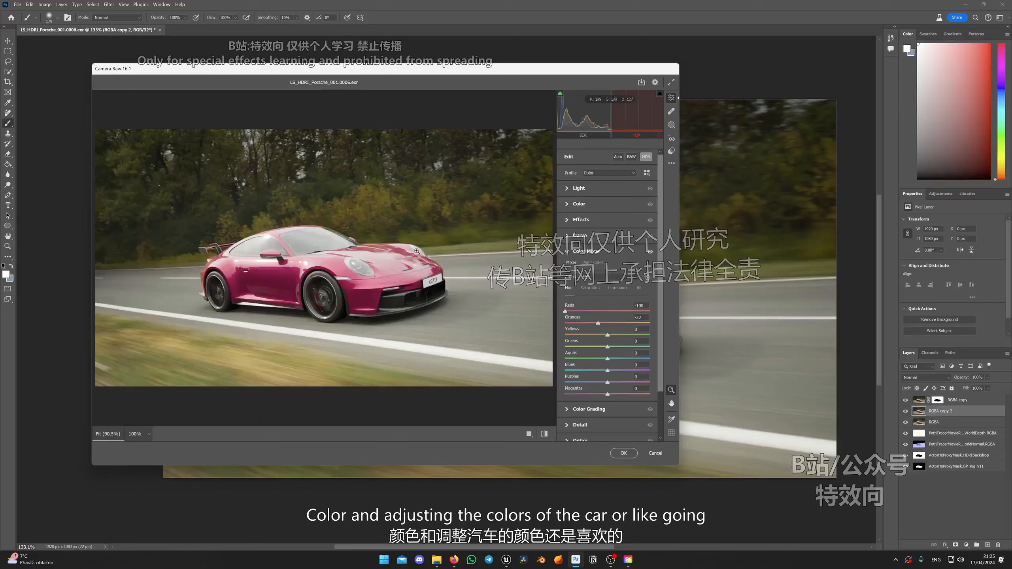
Shift the Color Grading midtones slightly toward blue and apply the Camera Raw filter to RGBA copy 2.
{"action": "scroll", "coordinate": [629, 340], "scroll_direction": "down", "scroll_amount": 1}
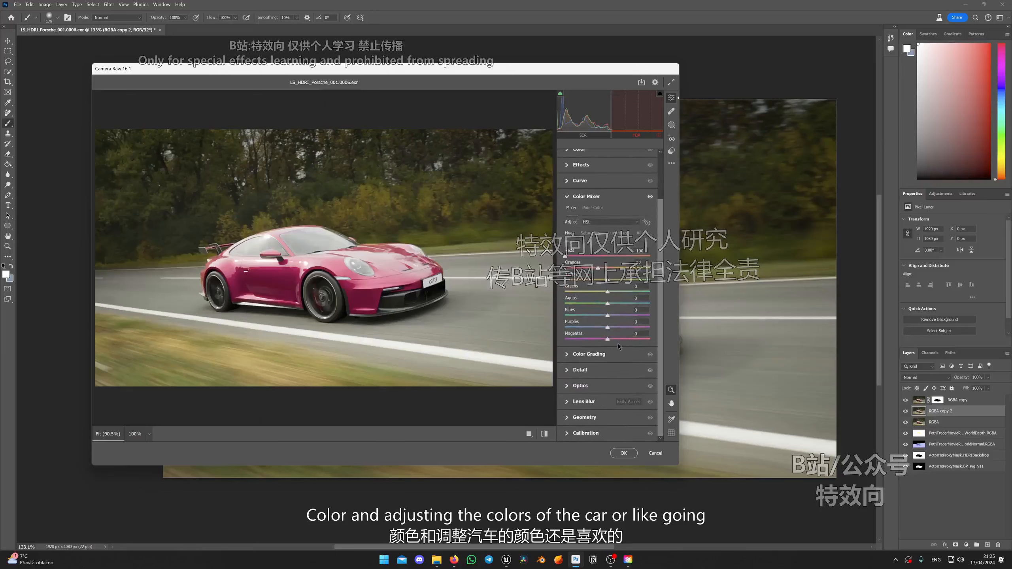
{"action": "left_click", "coordinate": [574, 356]}
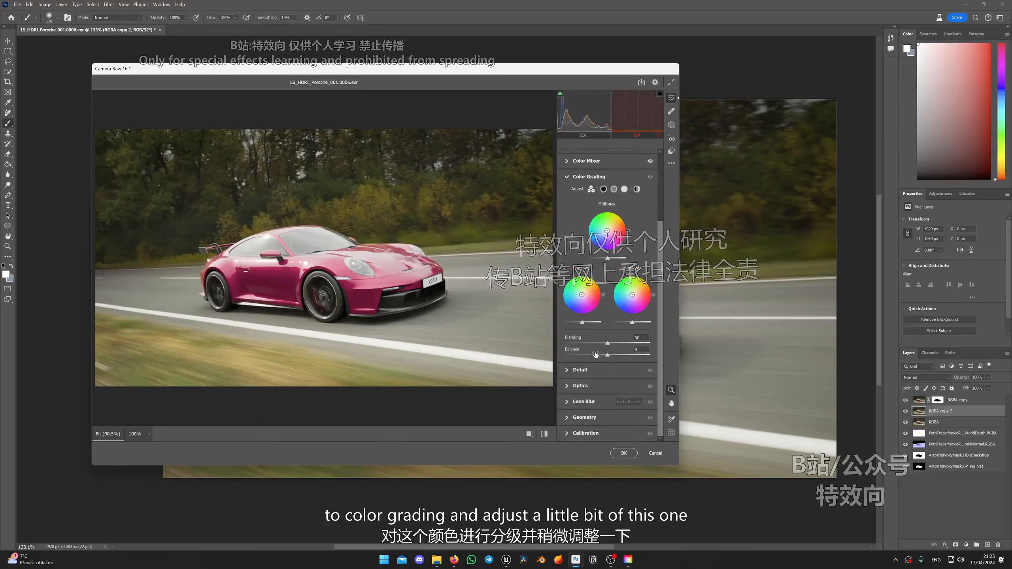
{"action": "left_click_drag", "start_coordinate": [607, 232], "coordinate": [606, 233]}
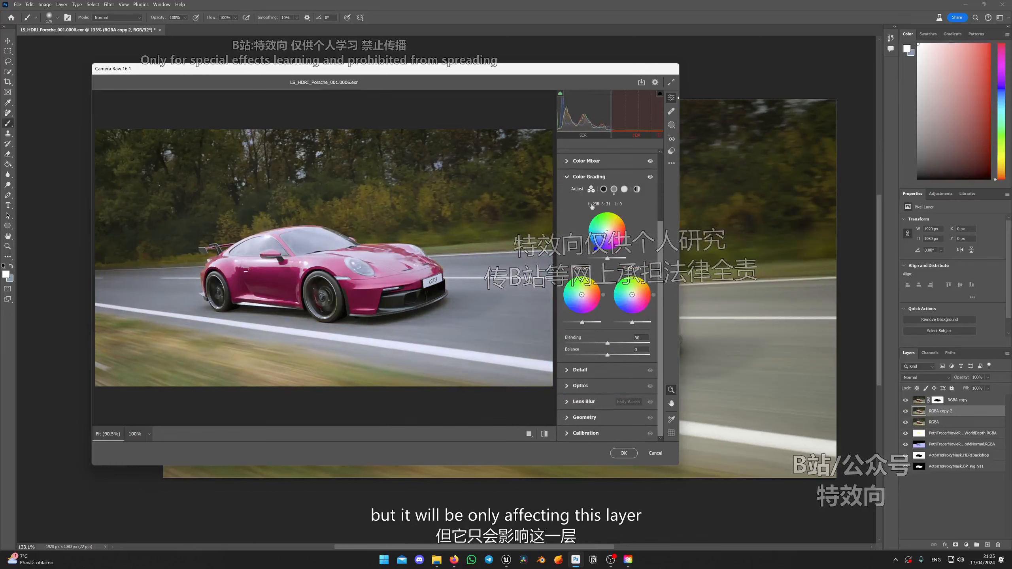
{"action": "left_click", "coordinate": [655, 453]}
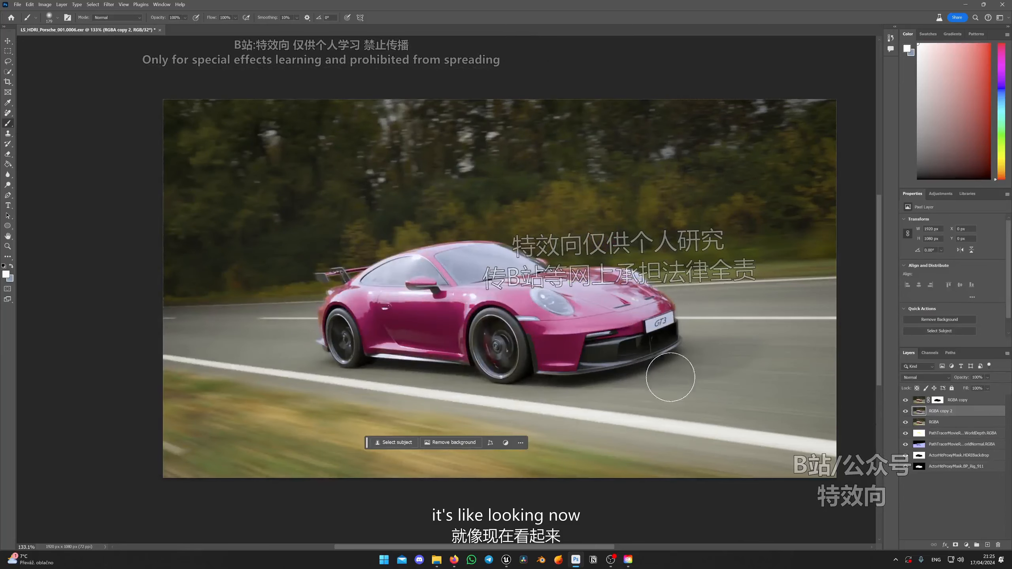
Examine the recoloured car against the blurred background up close and as a whole, and toggle the RGBA copy 2 and RGBA layers.
{"action": "scroll", "coordinate": [800, 359], "scroll_direction": "down", "scroll_amount": 5}
{"action": "scroll", "coordinate": [800, 359], "scroll_direction": "up", "scroll_amount": 5}
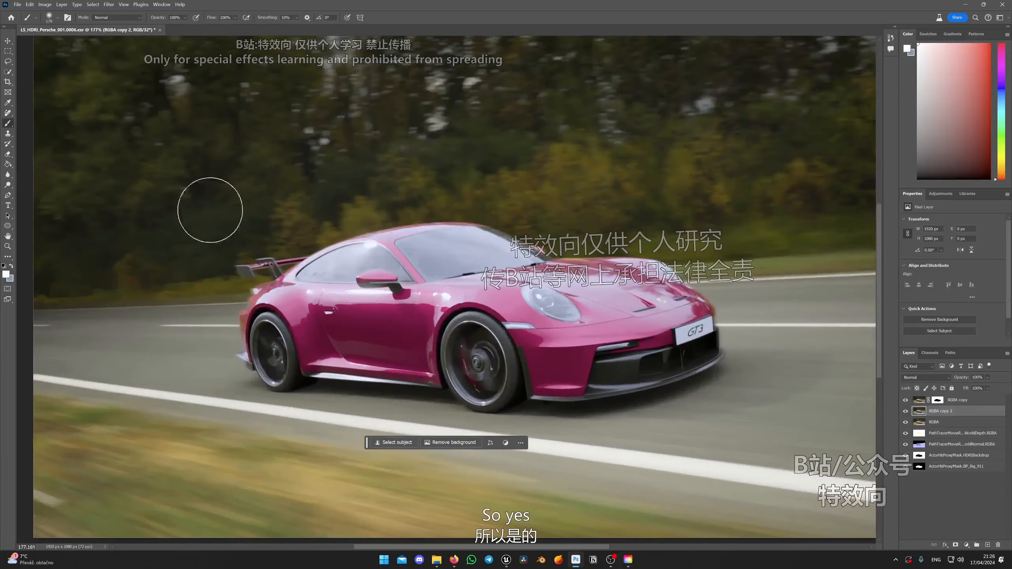
{"action": "scroll", "coordinate": [616, 253], "scroll_direction": "down", "scroll_amount": 4}
{"action": "scroll", "coordinate": [622, 267], "scroll_direction": "up", "scroll_amount": 3}
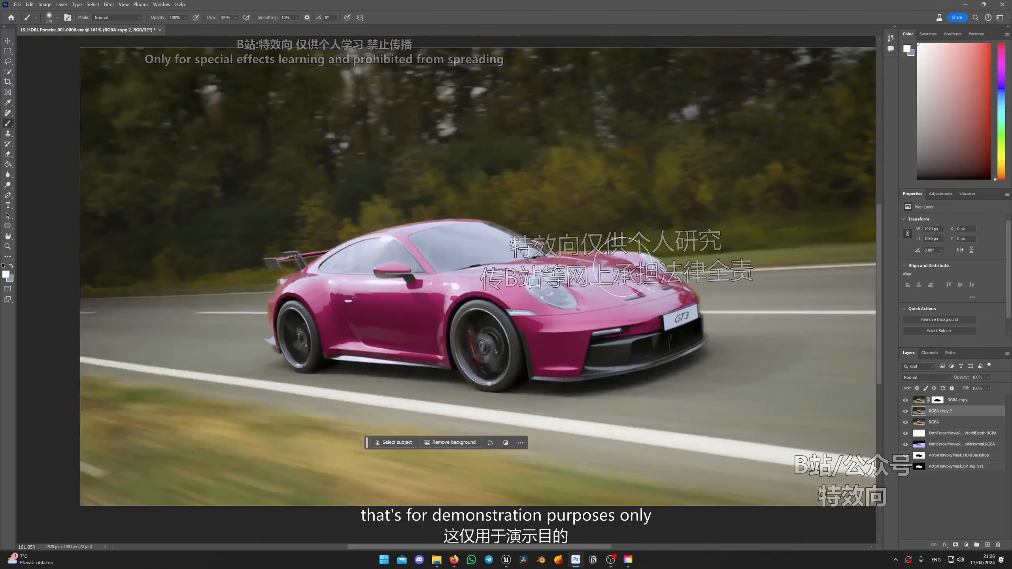
{"action": "scroll", "coordinate": [623, 267], "scroll_direction": "up", "scroll_amount": 2}
{"action": "scroll", "coordinate": [622, 267], "scroll_direction": "down", "scroll_amount": 2}
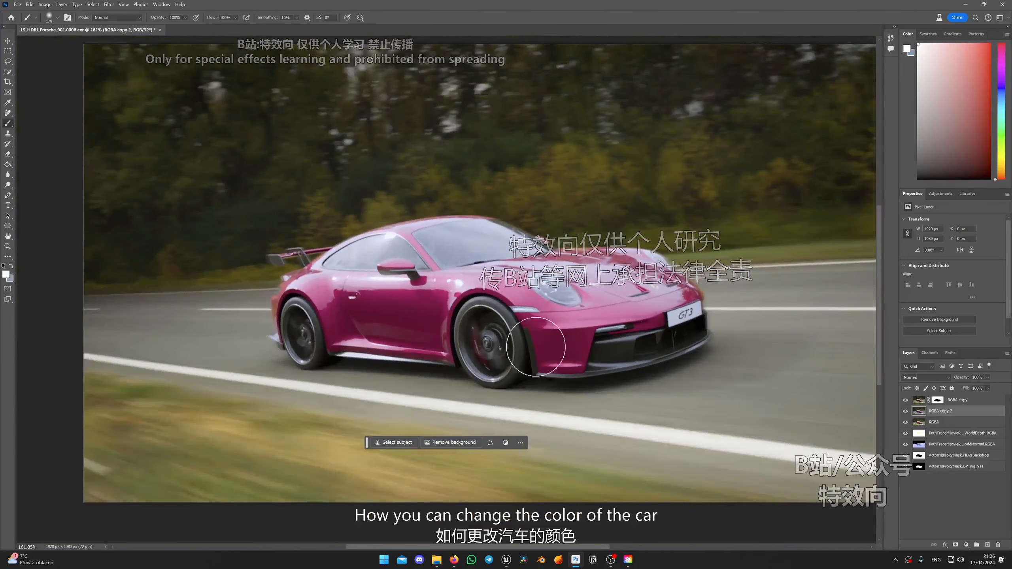
{"action": "scroll", "coordinate": [536, 347], "scroll_direction": "down", "scroll_amount": 2}
{"action": "scroll", "coordinate": [700, 326], "scroll_direction": "up", "scroll_amount": 2}
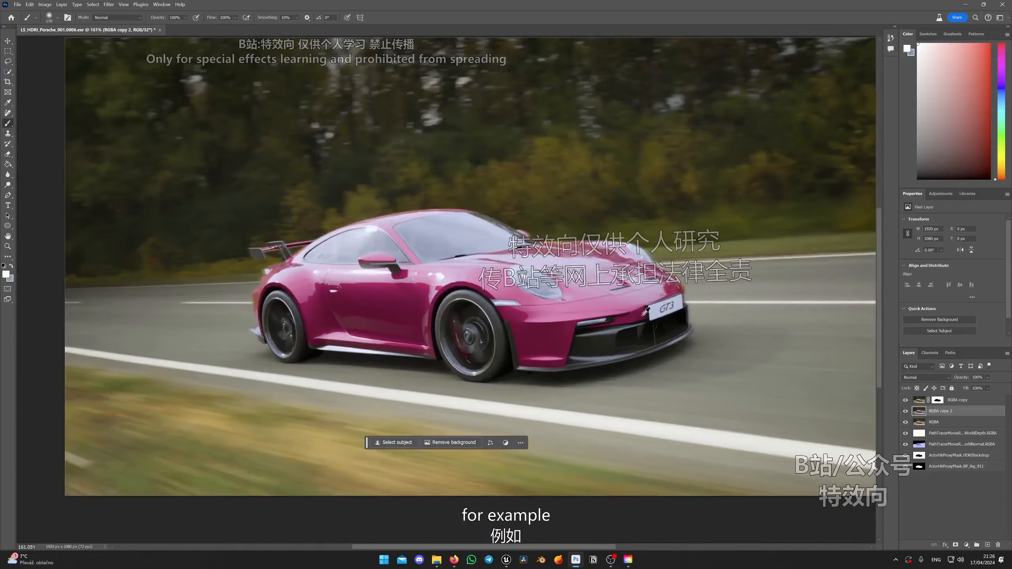
{"action": "scroll", "coordinate": [645, 311], "scroll_direction": "down", "scroll_amount": 4}
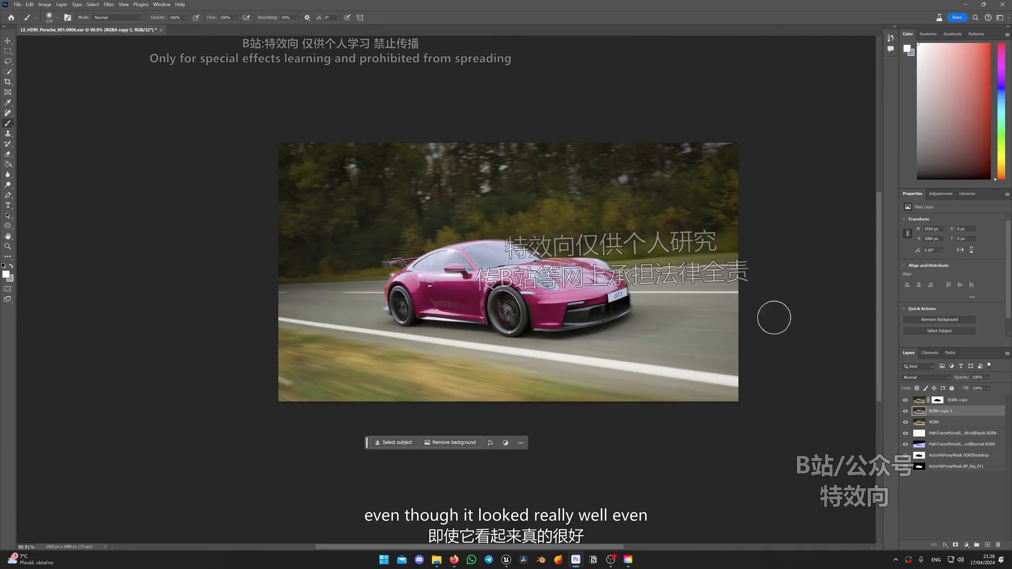
{"action": "left_click", "coordinate": [905, 412]}
{"action": "left_click", "coordinate": [905, 422]}
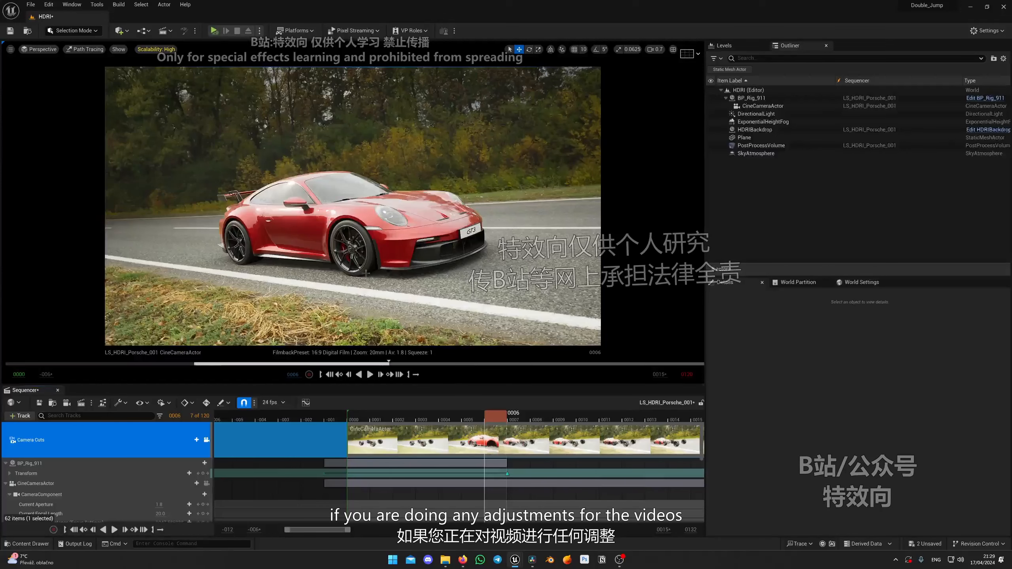
Switch to Firefox and look through the Reactor 3 Release Announcement page for the Reactor-Installer.lua download.
{"action": "left_click", "coordinate": [534, 561]}
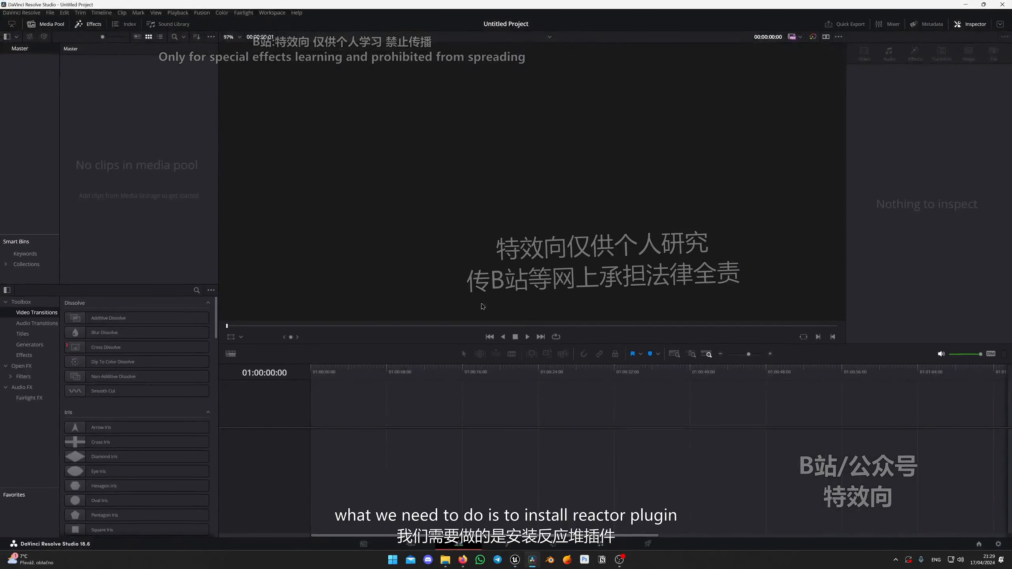
{"action": "left_click", "coordinate": [463, 559]}
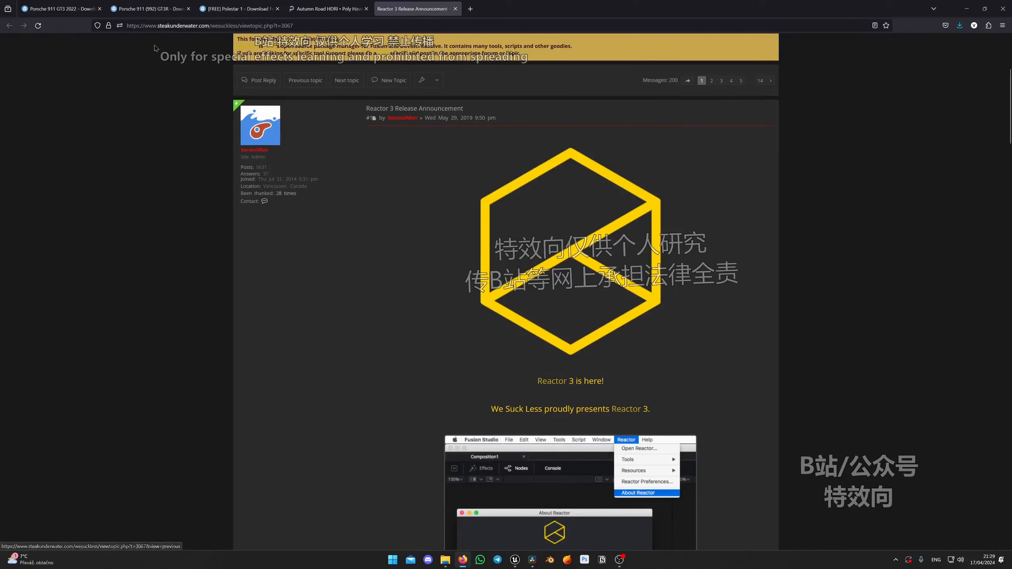
{"action": "left_click", "coordinate": [127, 26]}
{"action": "left_click", "coordinate": [425, 315]}
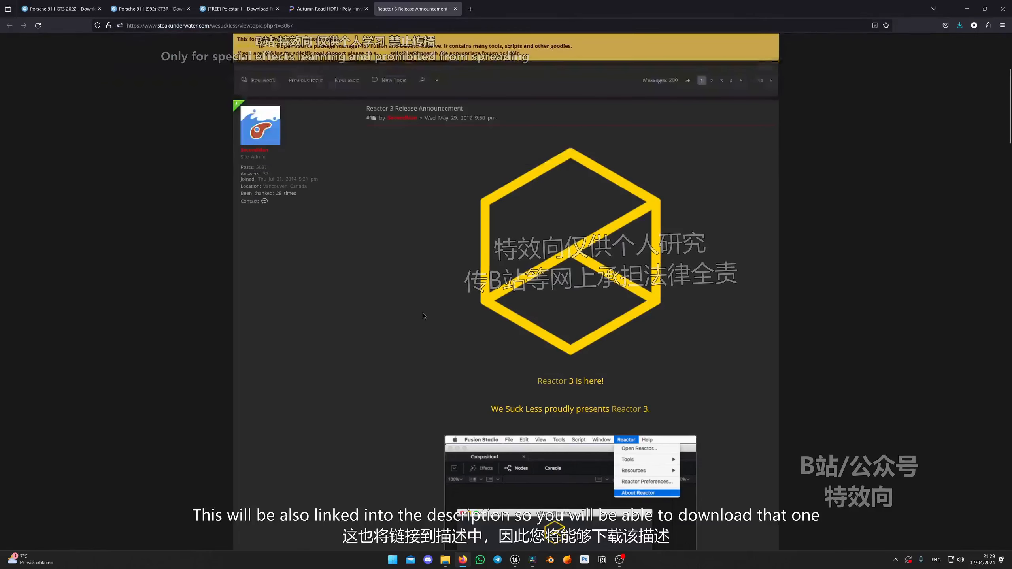
{"action": "scroll", "coordinate": [679, 162], "scroll_direction": "down", "scroll_amount": 5}
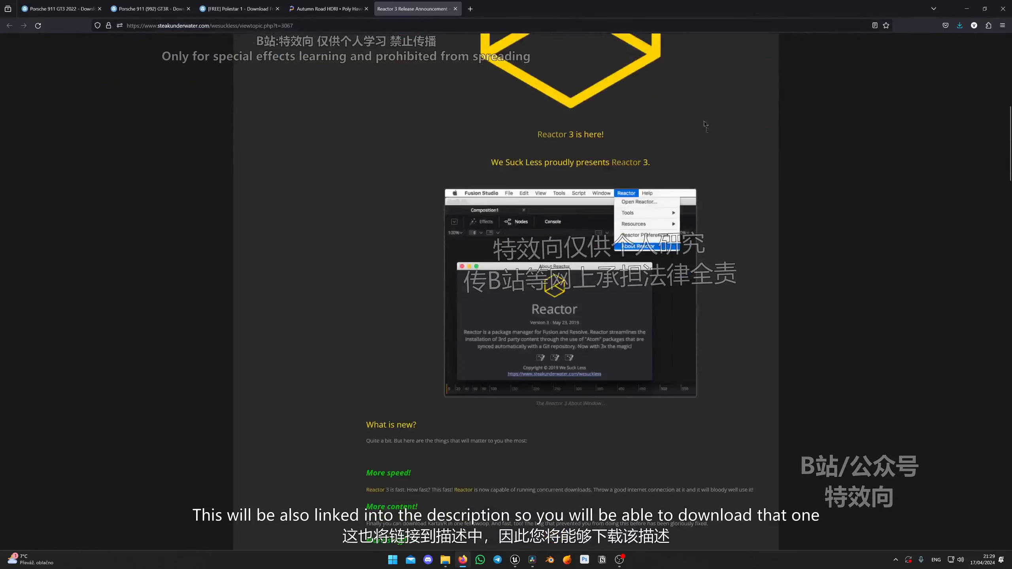
{"action": "scroll", "coordinate": [679, 162], "scroll_direction": "down", "scroll_amount": 10}
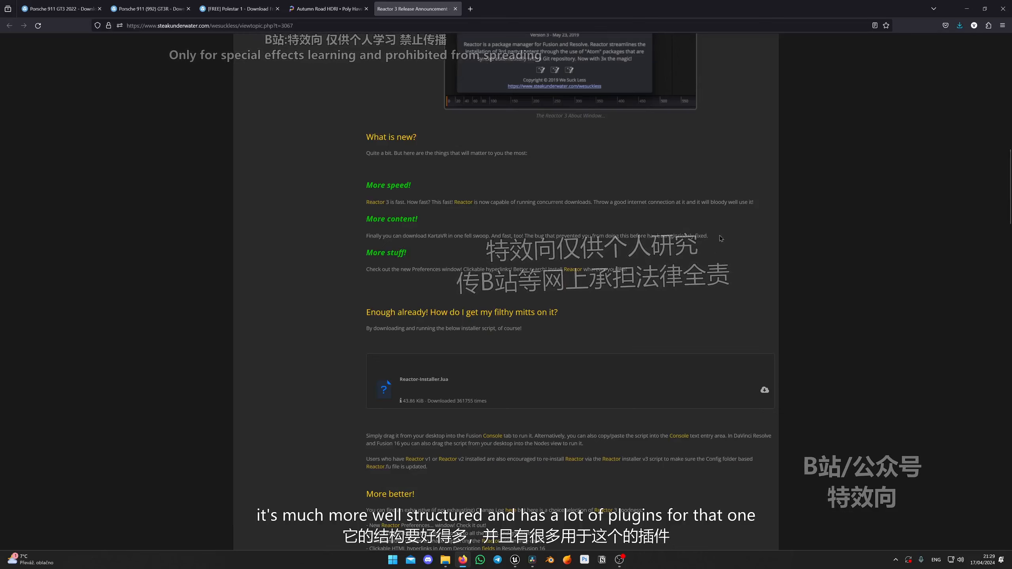
{"action": "scroll", "coordinate": [583, 301], "scroll_direction": "down", "scroll_amount": 1}
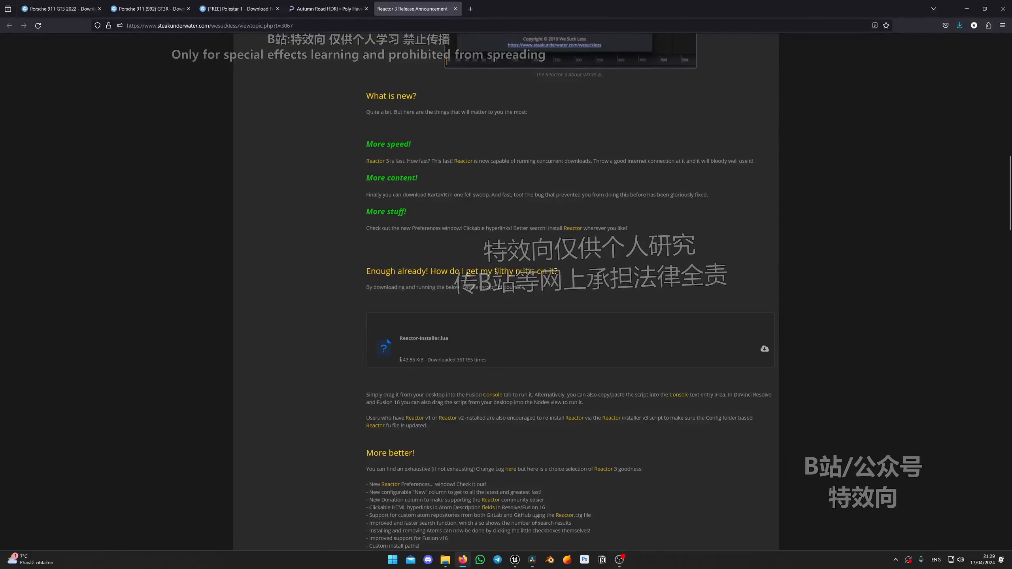
Switch to DaVinci Resolve's Fusion page and drop Reactor-Installer.lua from the Desktop folder into the empty node area.
{"action": "left_click", "coordinate": [532, 562]}
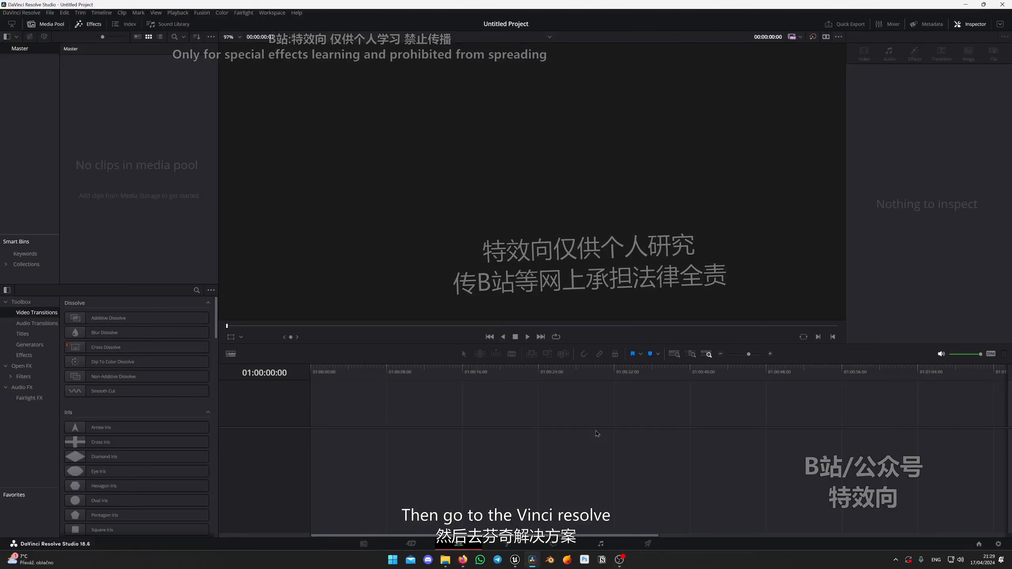
{"action": "left_click", "coordinate": [504, 544]}
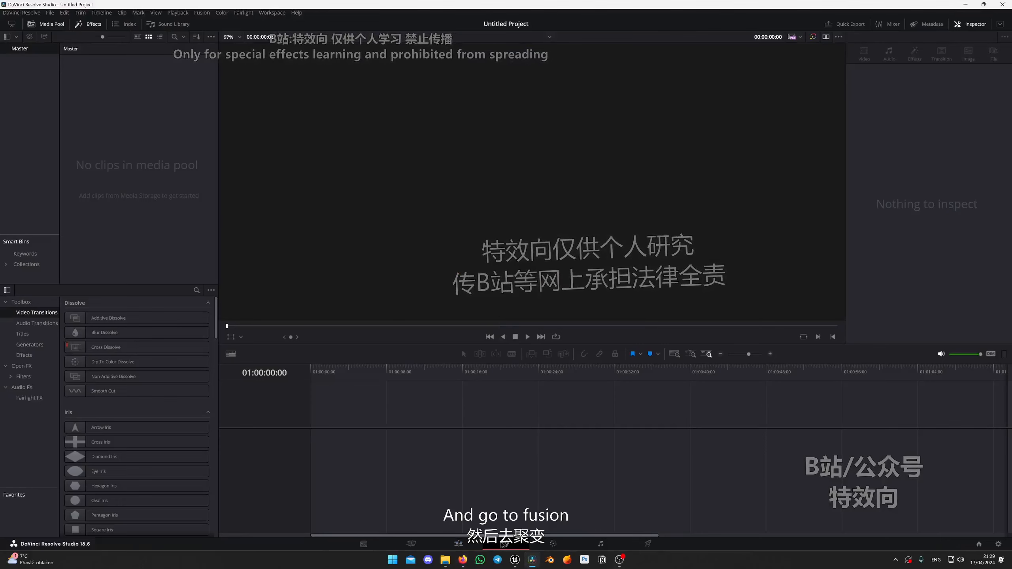
{"action": "left_click", "coordinate": [445, 560]}
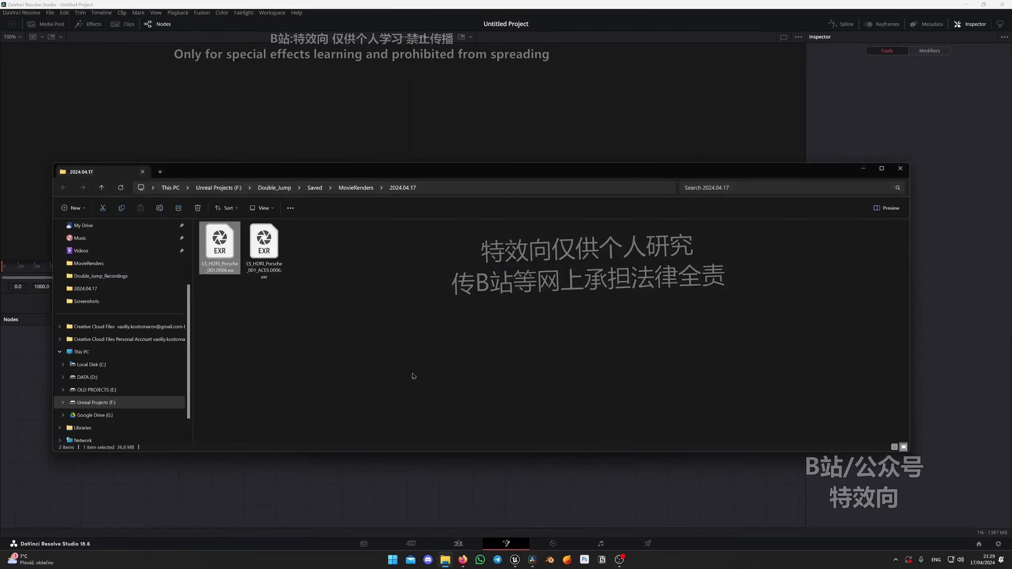
{"action": "scroll", "coordinate": [95, 263], "scroll_direction": "up", "scroll_amount": 3}
{"action": "left_click", "coordinate": [95, 264]}
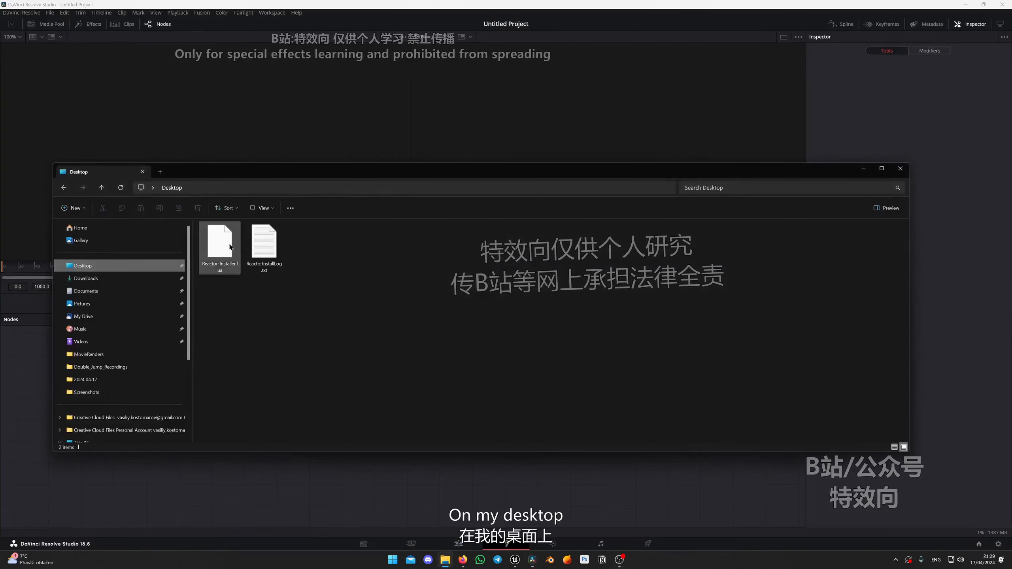
{"action": "left_click", "coordinate": [218, 251]}
{"action": "left_click_drag", "start_coordinate": [245, 179], "coordinate": [321, 74]}
{"action": "left_click_drag", "start_coordinate": [295, 136], "coordinate": [377, 445]}
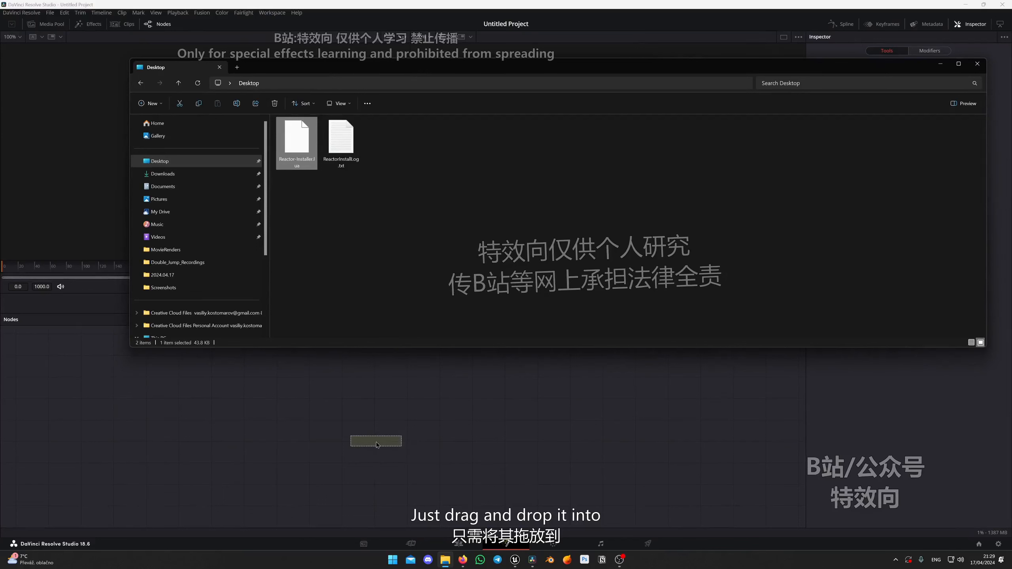
Minimize the Desktop folder window, install and launch Reactor, and reposition its progress windows over the viewers.
{"action": "left_click", "coordinate": [941, 65]}
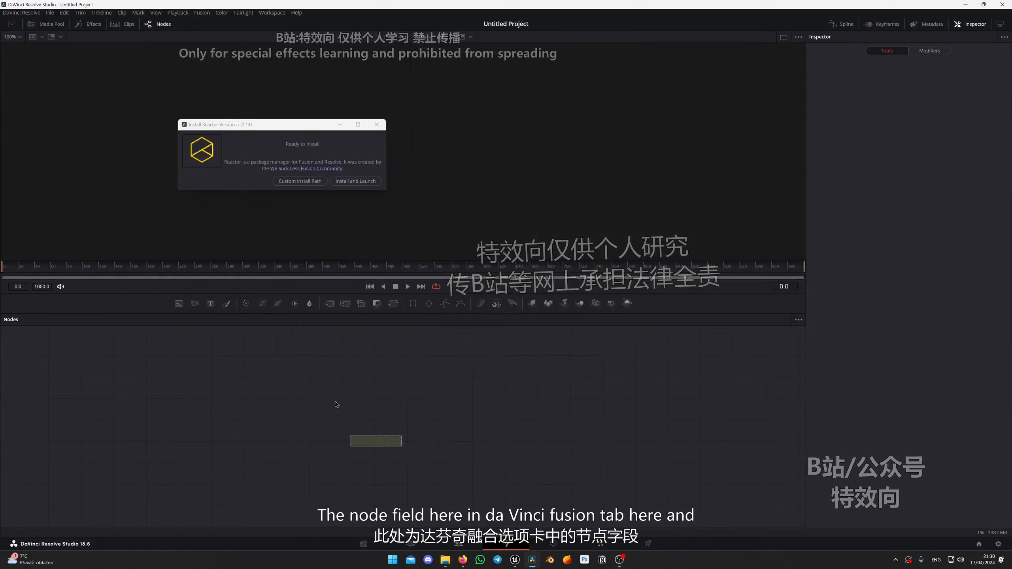
{"action": "left_click", "coordinate": [356, 185]}
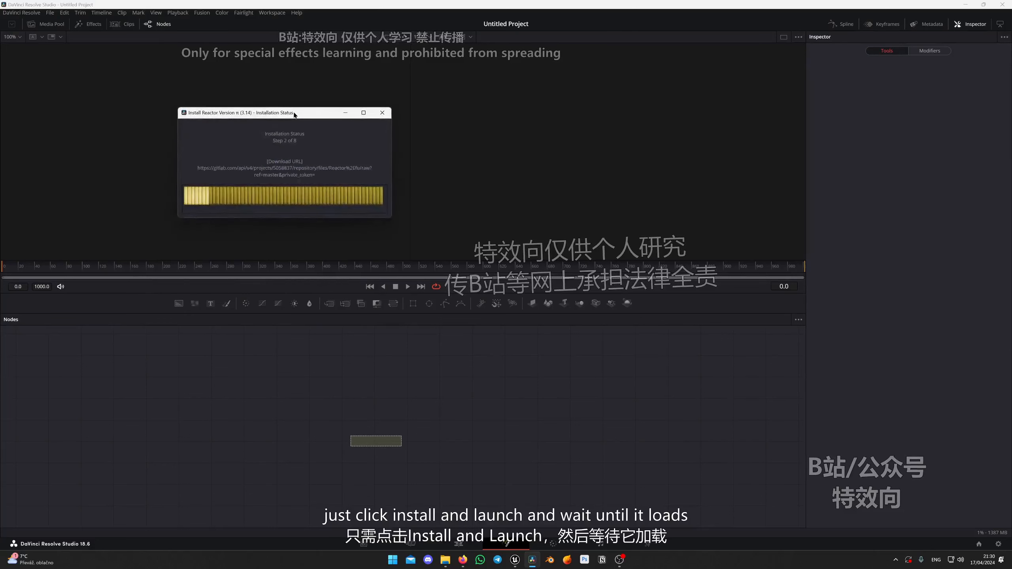
{"action": "left_click_drag", "start_coordinate": [296, 119], "coordinate": [447, 119]}
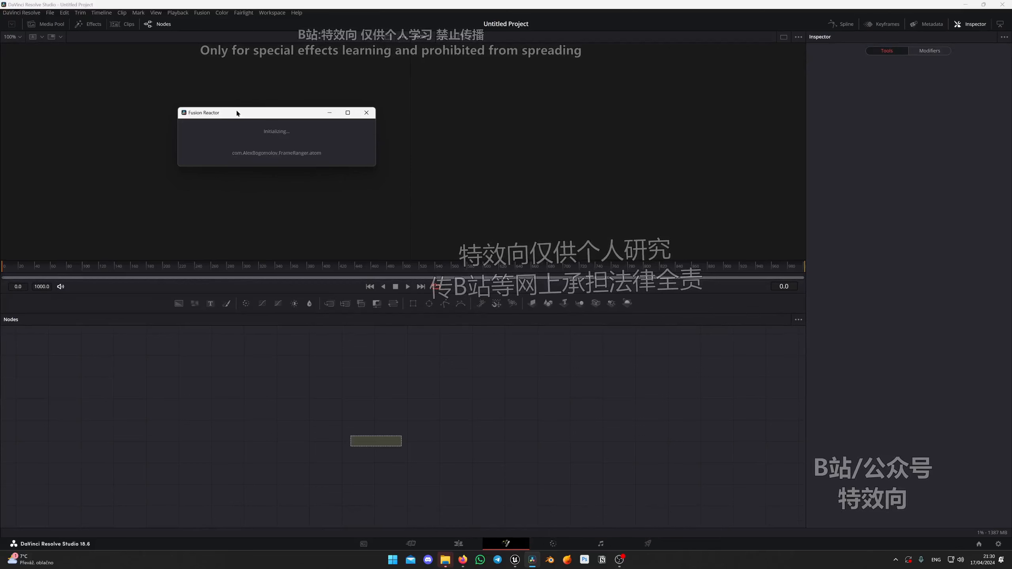
{"action": "left_click_drag", "start_coordinate": [239, 113], "coordinate": [378, 223]}
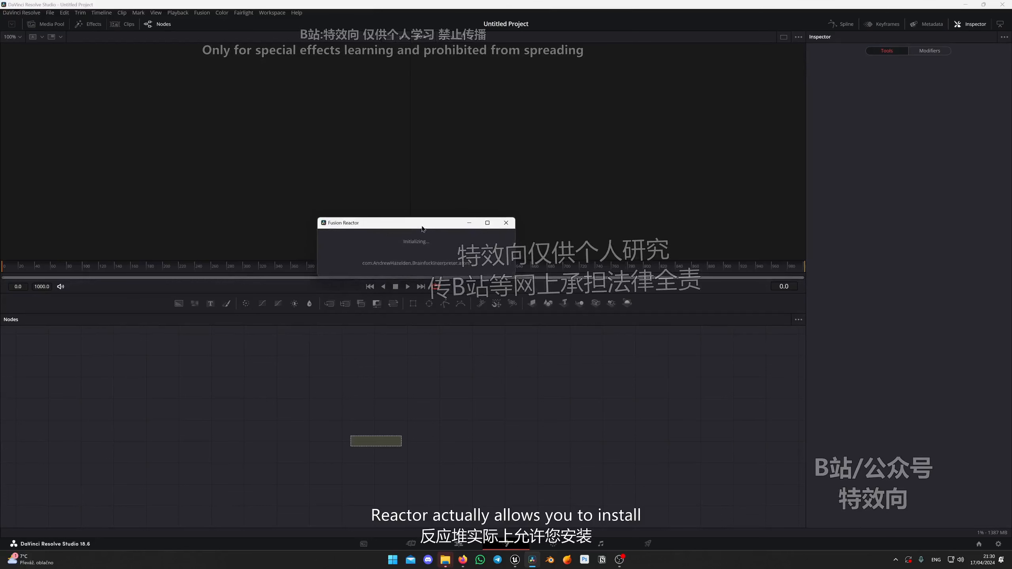
{"action": "left_click_drag", "start_coordinate": [420, 225], "coordinate": [410, 235]}
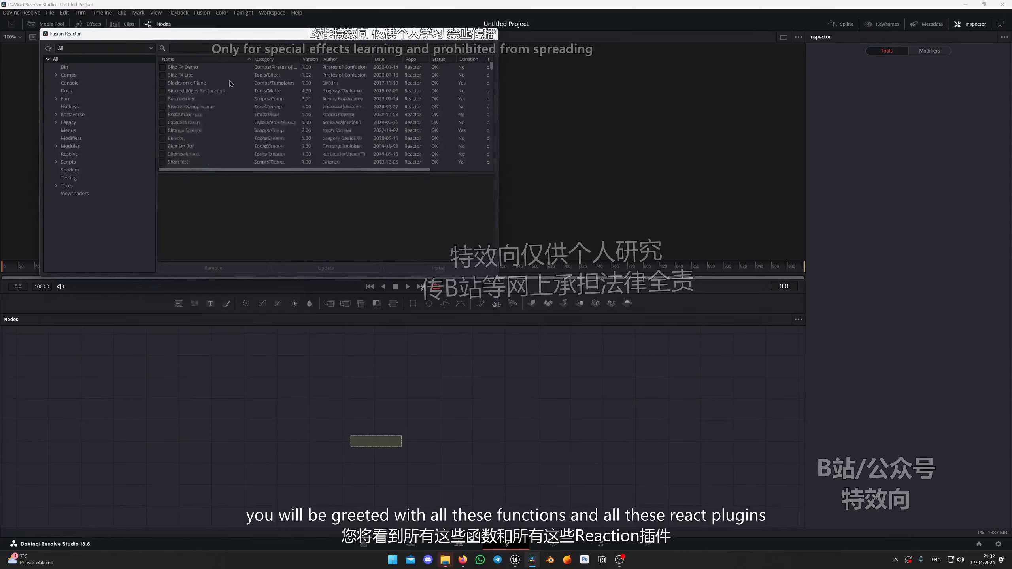
Look through the Reactor package list and search it for "cry" to find Cryptomatte.
{"action": "scroll", "coordinate": [229, 80], "scroll_direction": "down", "scroll_amount": 15}
{"action": "scroll", "coordinate": [236, 88], "scroll_direction": "down", "scroll_amount": 10}
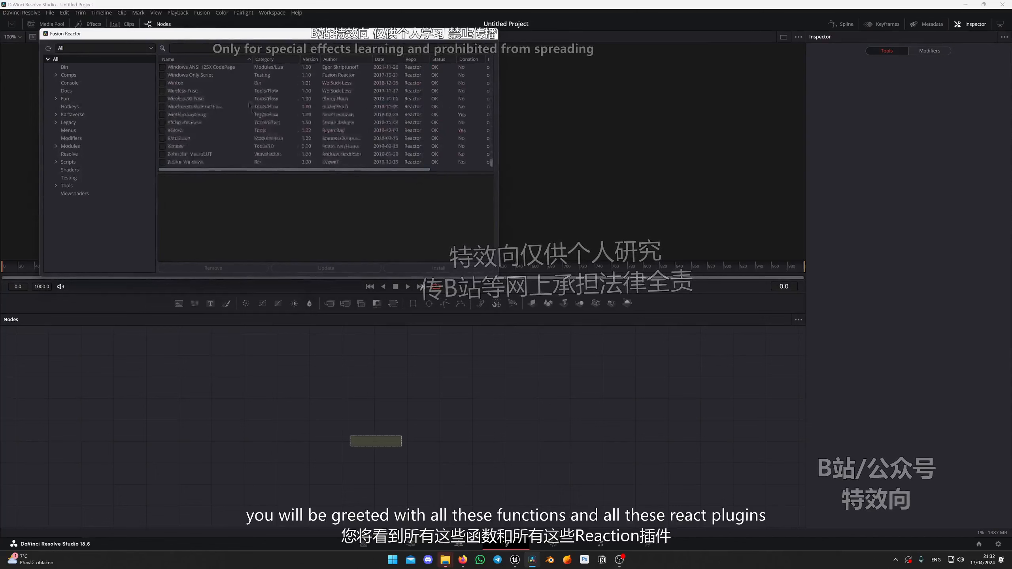
{"action": "scroll", "coordinate": [239, 112], "scroll_direction": "up", "scroll_amount": 20}
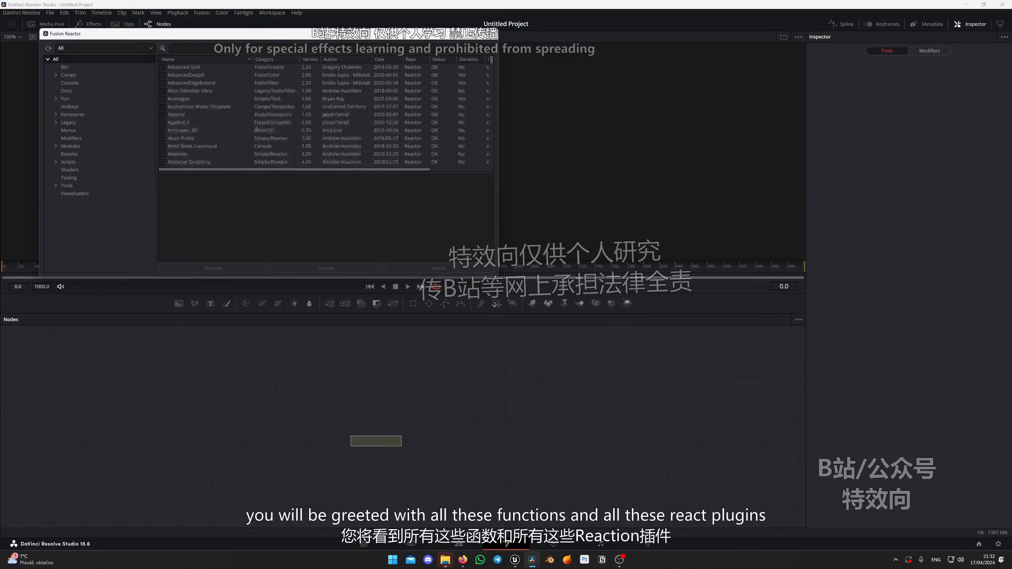
{"action": "left_click", "coordinate": [203, 48]}
{"action": "type", "text": "cry"}
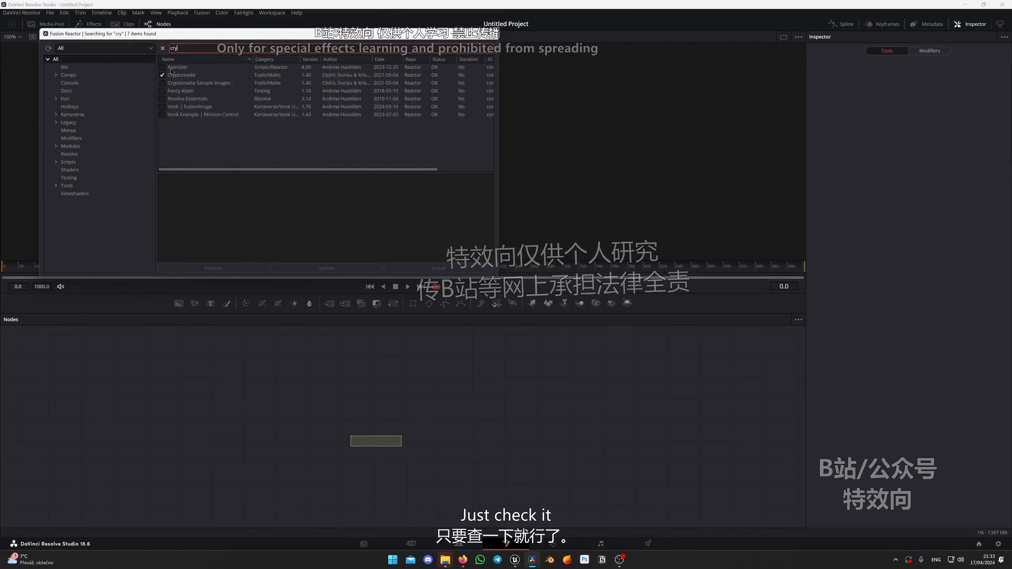
Search the Reactor packages for "split" to find hos_SplitEXR_Ultra.
{"action": "key", "text": "BackSpace"}
{"action": "key", "text": "BackSpace"}
{"action": "key", "text": "BackSpace"}
{"action": "type", "text": "s"}
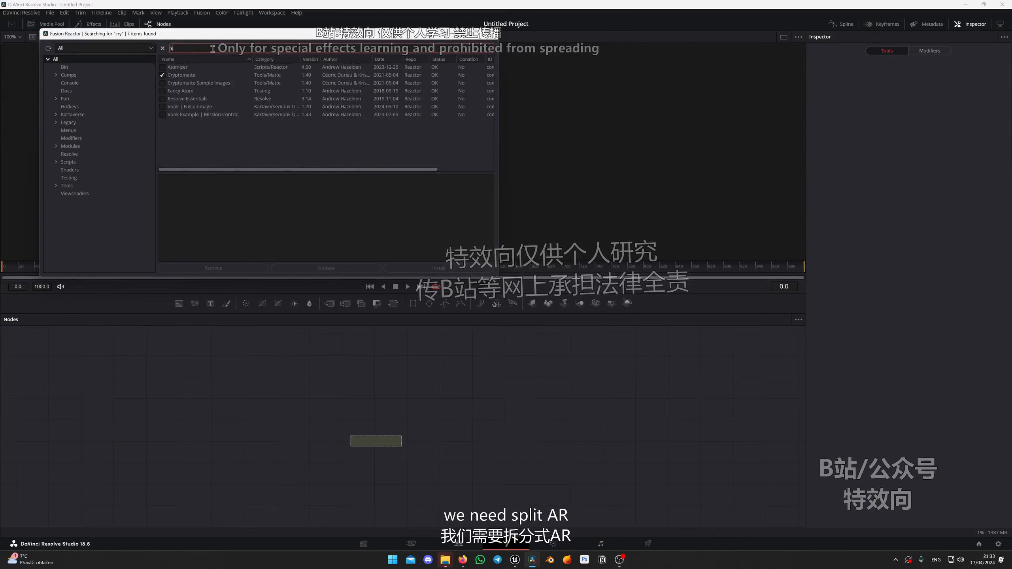
{"action": "type", "text": "plit"}
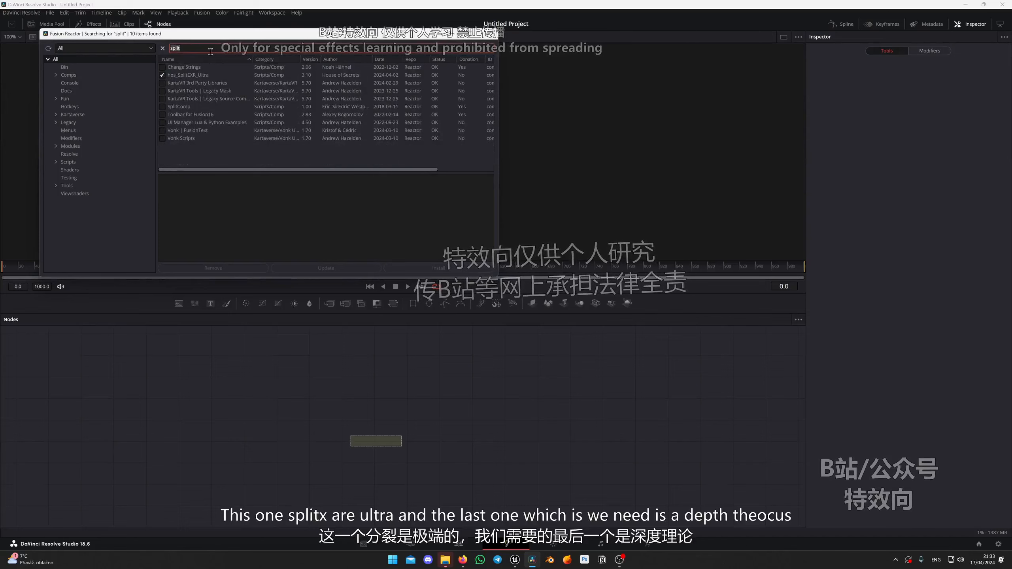
{"action": "type", "text": "depth"}
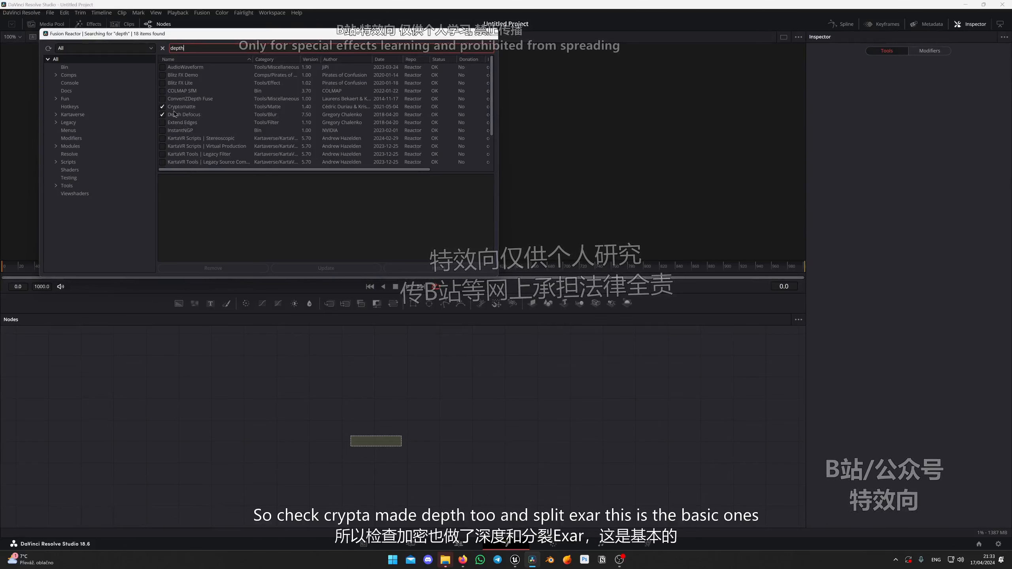
Search the Reactor packages for "depth" to find Depth Defocus, and search for the split package again.
{"action": "double_click", "coordinate": [243, 48]}
{"action": "type", "text": "spli"}
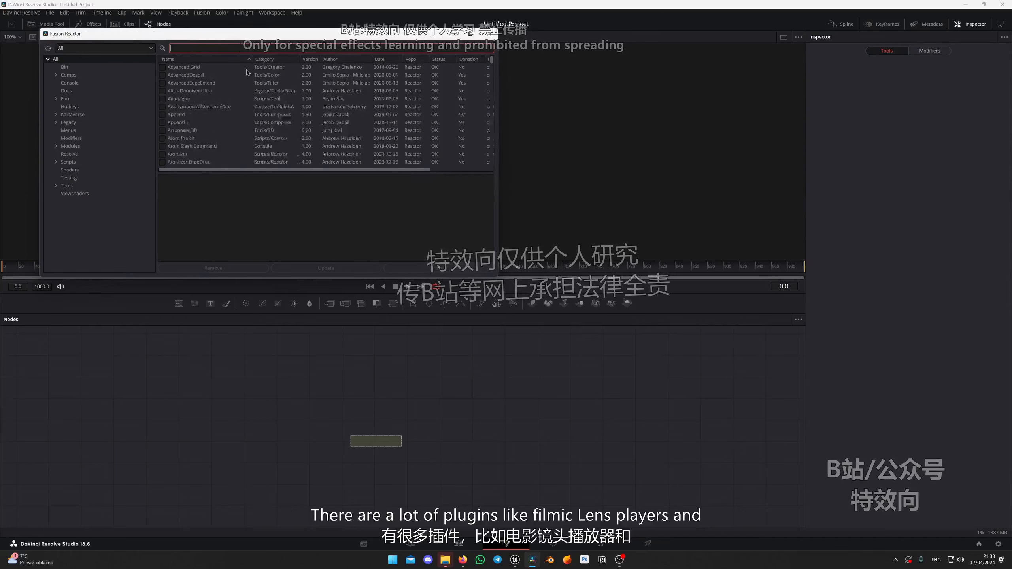
Browse the full, unfiltered Reactor package list for other available plugins and the ones ticked as installed.
{"action": "scroll", "coordinate": [260, 106], "scroll_direction": "down", "scroll_amount": 10}
{"action": "scroll", "coordinate": [259, 106], "scroll_direction": "down", "scroll_amount": 10}
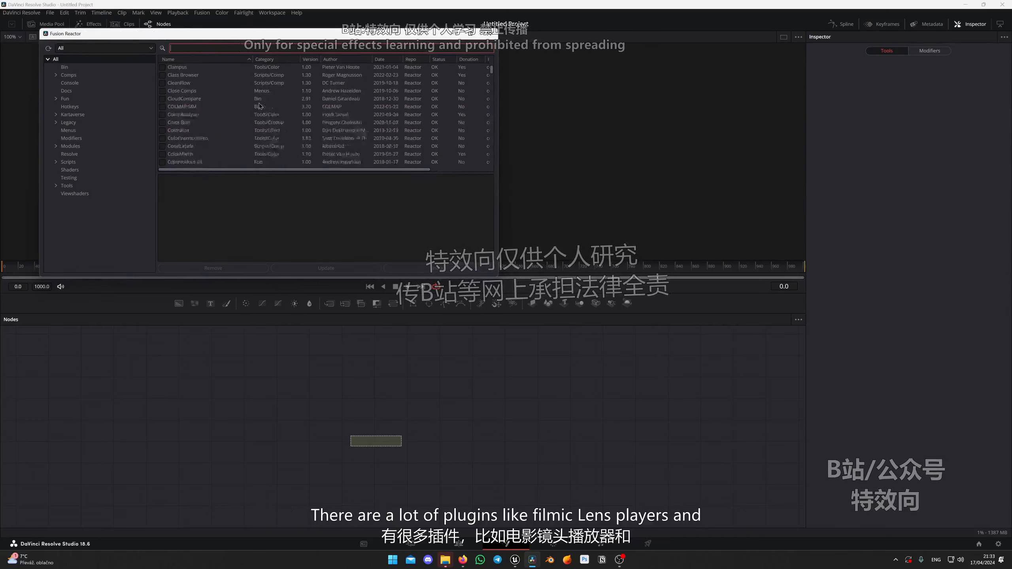
{"action": "scroll", "coordinate": [231, 104], "scroll_direction": "down", "scroll_amount": 20}
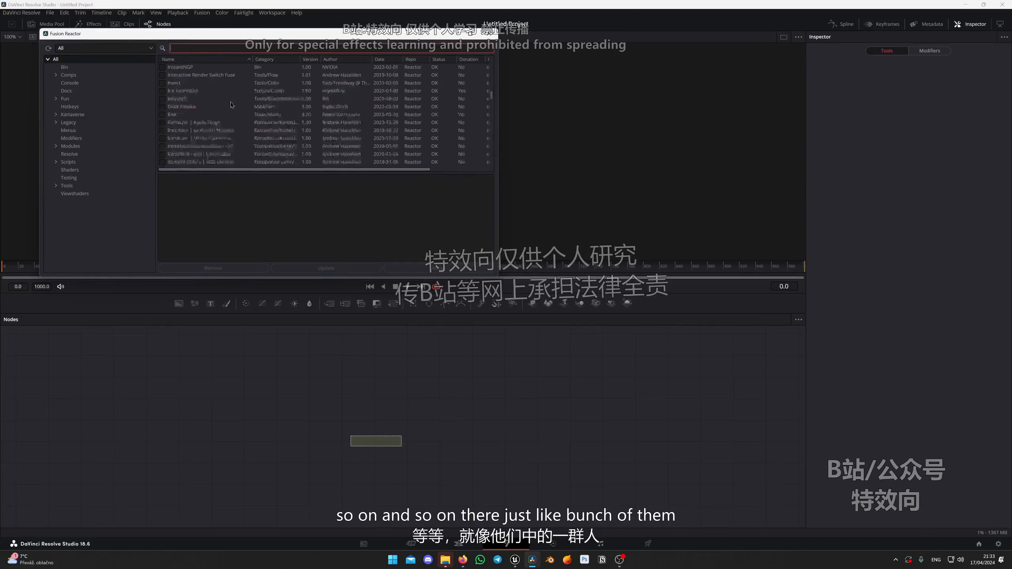
{"action": "scroll", "coordinate": [231, 103], "scroll_direction": "up", "scroll_amount": 20}
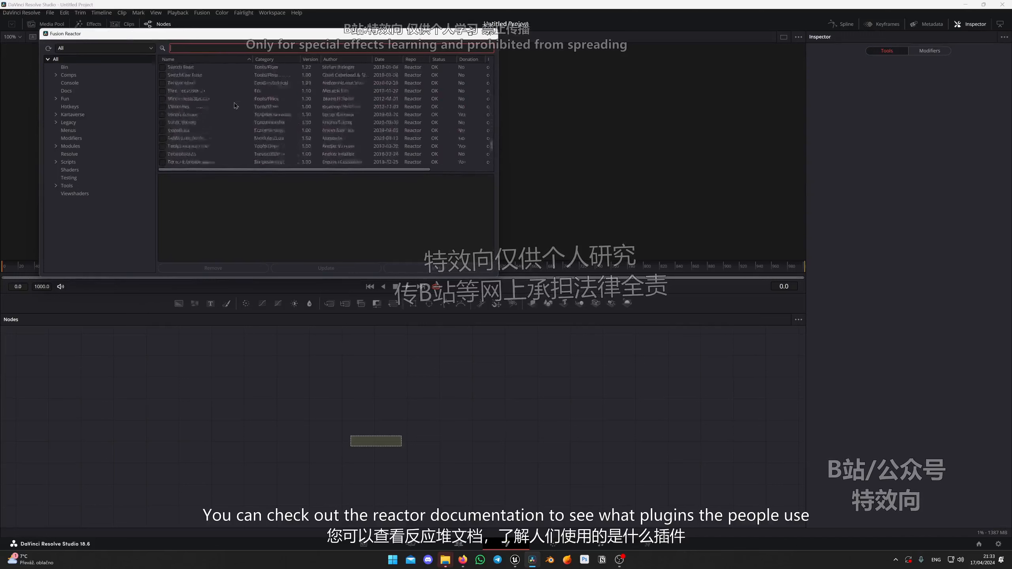
{"action": "scroll", "coordinate": [243, 108], "scroll_direction": "up", "scroll_amount": 10}
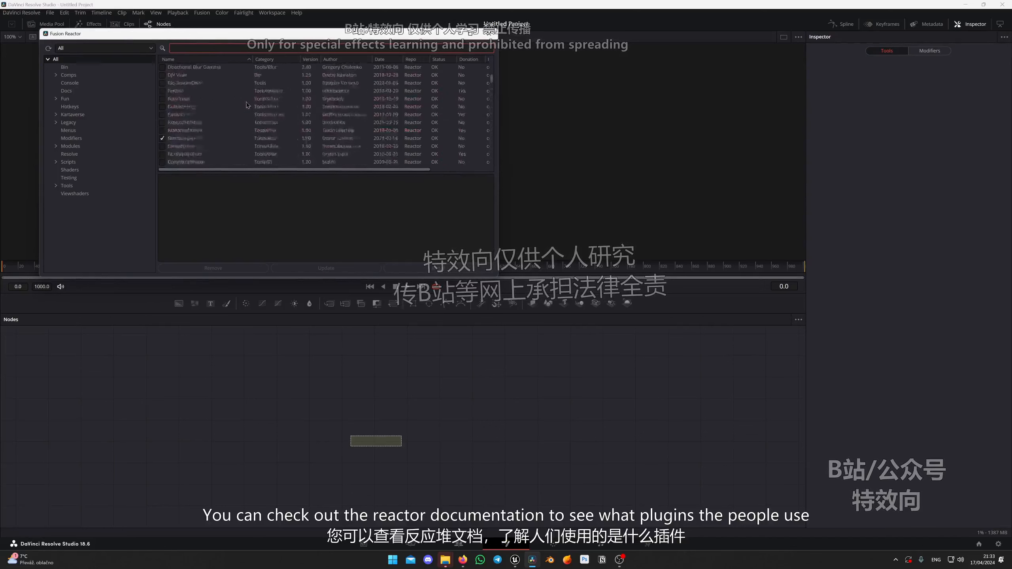
{"action": "scroll", "coordinate": [239, 78], "scroll_direction": "down", "scroll_amount": 10}
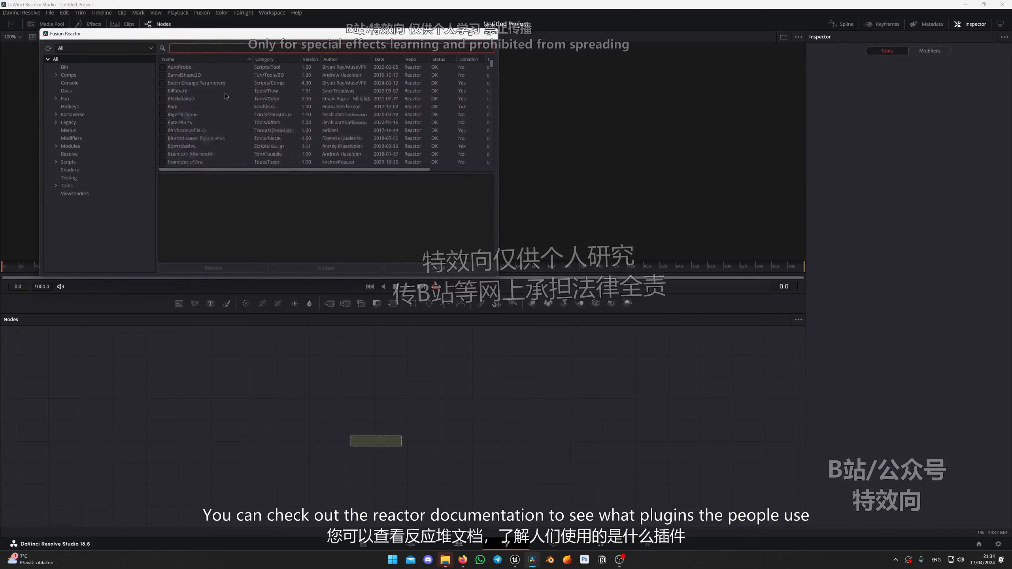
{"action": "scroll", "coordinate": [249, 79], "scroll_direction": "down", "scroll_amount": 4}
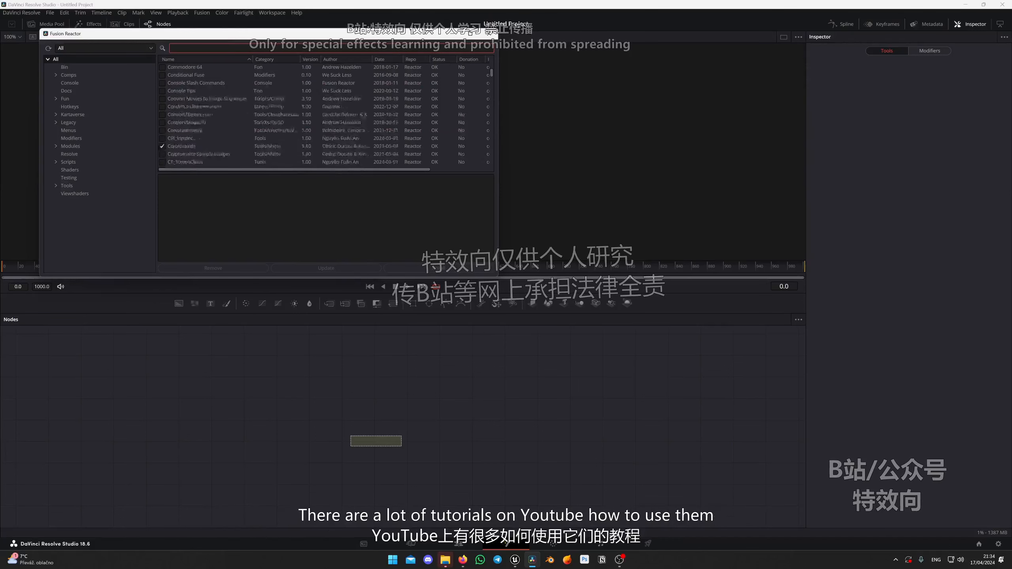
{"action": "scroll", "coordinate": [215, 84], "scroll_direction": "down", "scroll_amount": 3}
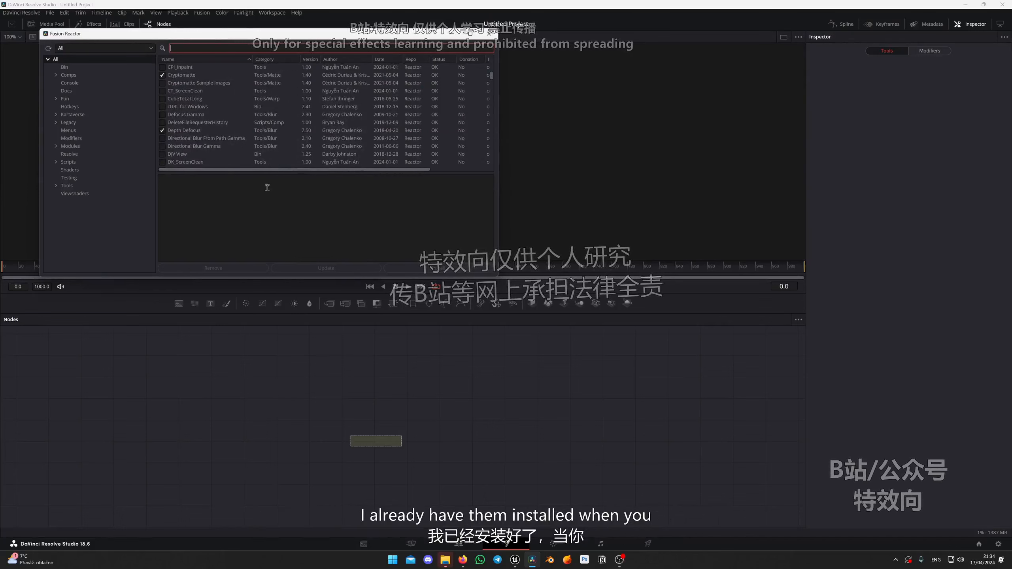
Display the Cryptomatte package details and close Reactor together with its restart notice.
{"action": "left_click", "coordinate": [428, 272]}
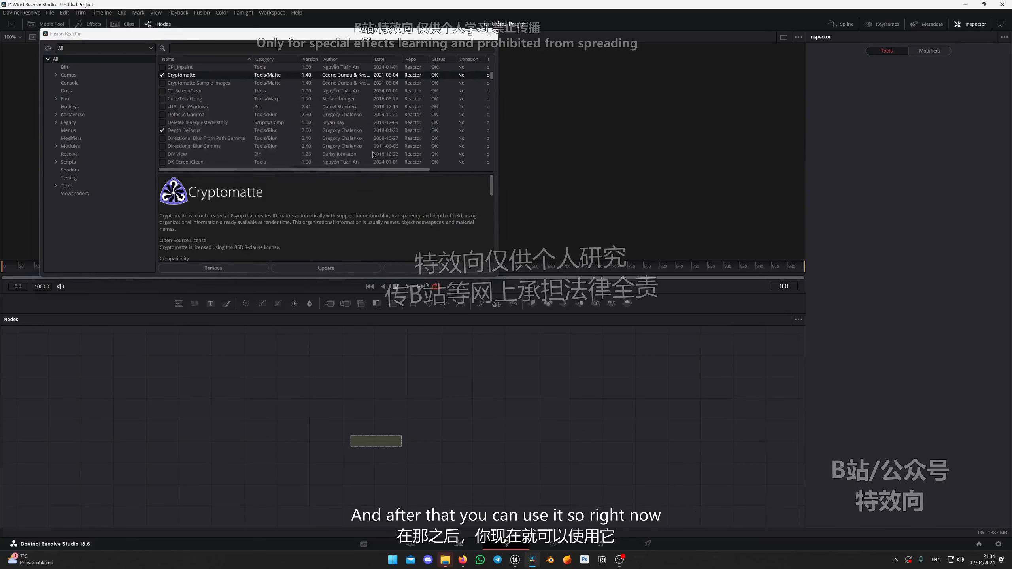
{"action": "left_click", "coordinate": [489, 34]}
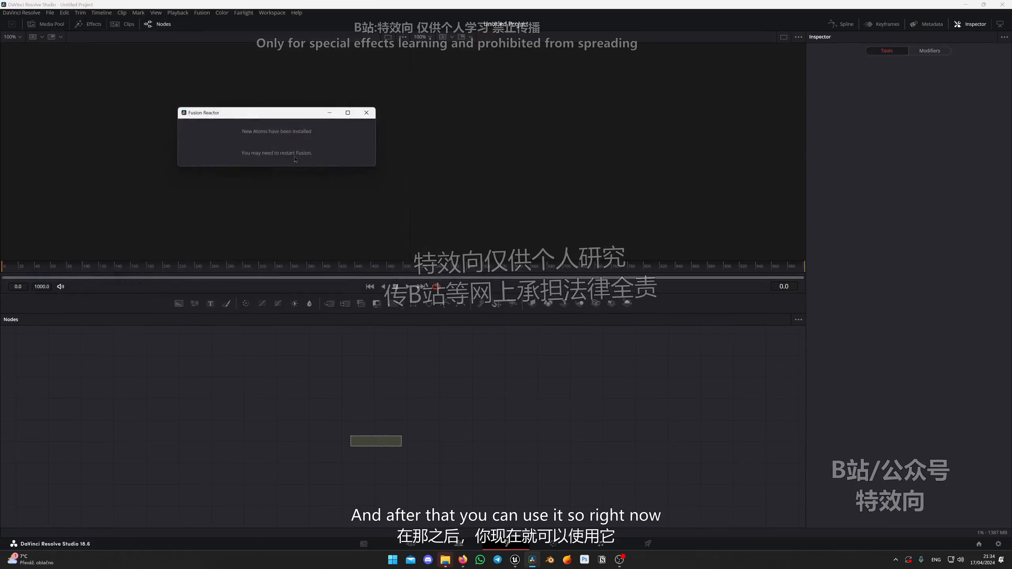
{"action": "left_click", "coordinate": [366, 113]}
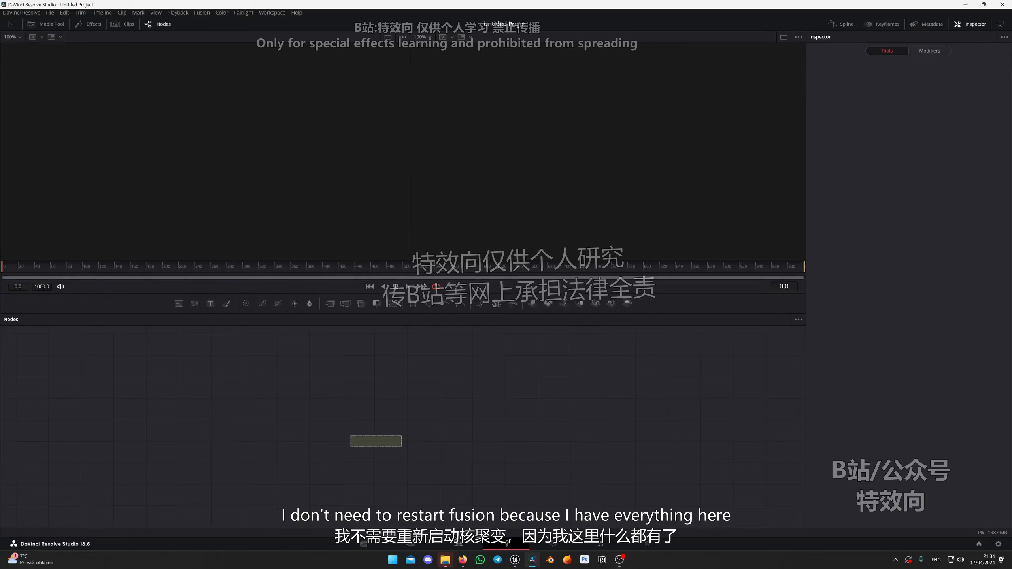
In the project's Color Management settings, set the color science to ACEScct and the ACES version to ACES 1.3.
{"action": "left_click", "coordinate": [458, 542]}
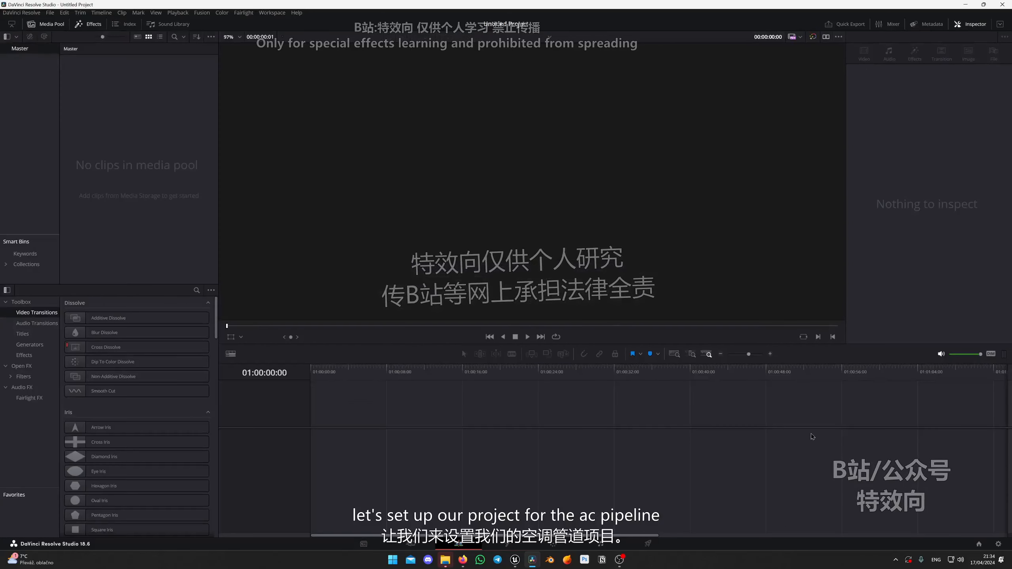
{"action": "left_click", "coordinate": [998, 544]}
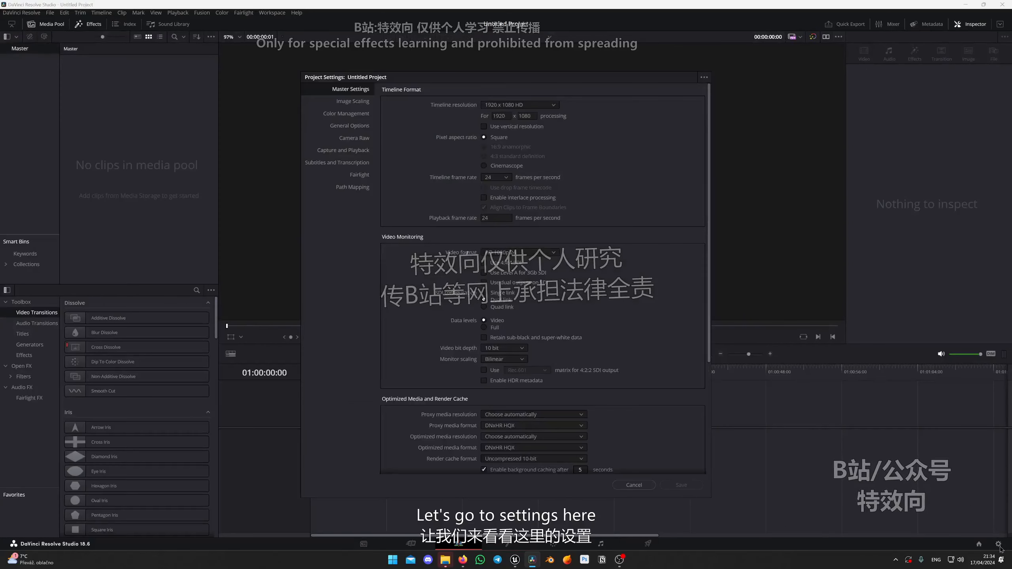
{"action": "left_click", "coordinate": [355, 115]}
{"action": "left_click", "coordinate": [524, 105]}
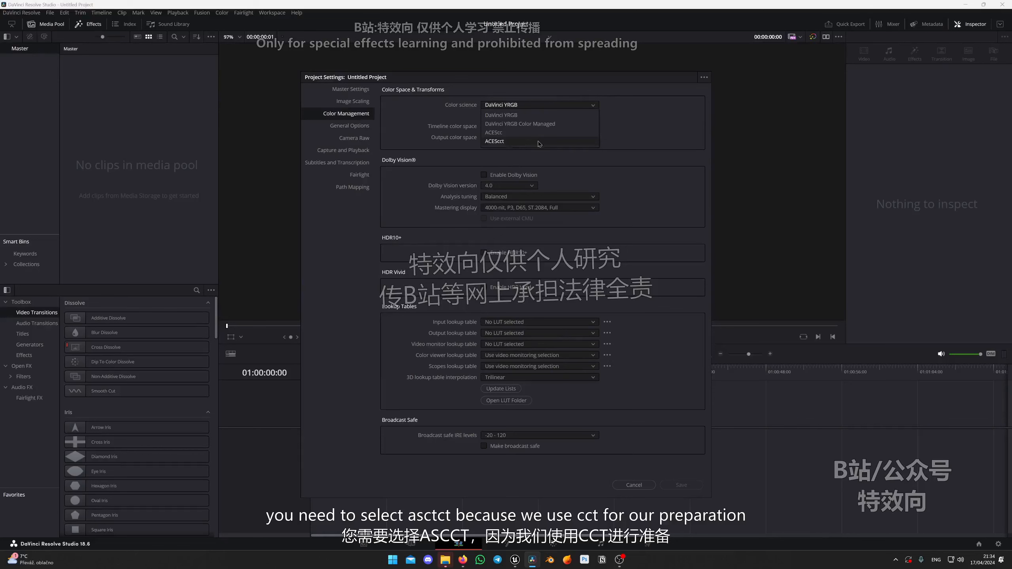
{"action": "left_click", "coordinate": [507, 143]}
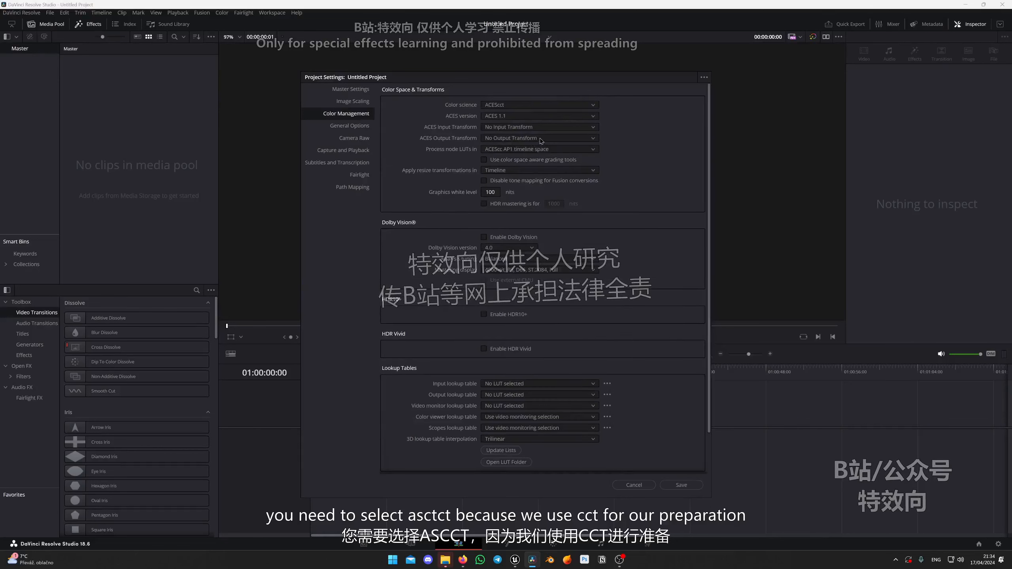
{"action": "left_click", "coordinate": [523, 116]}
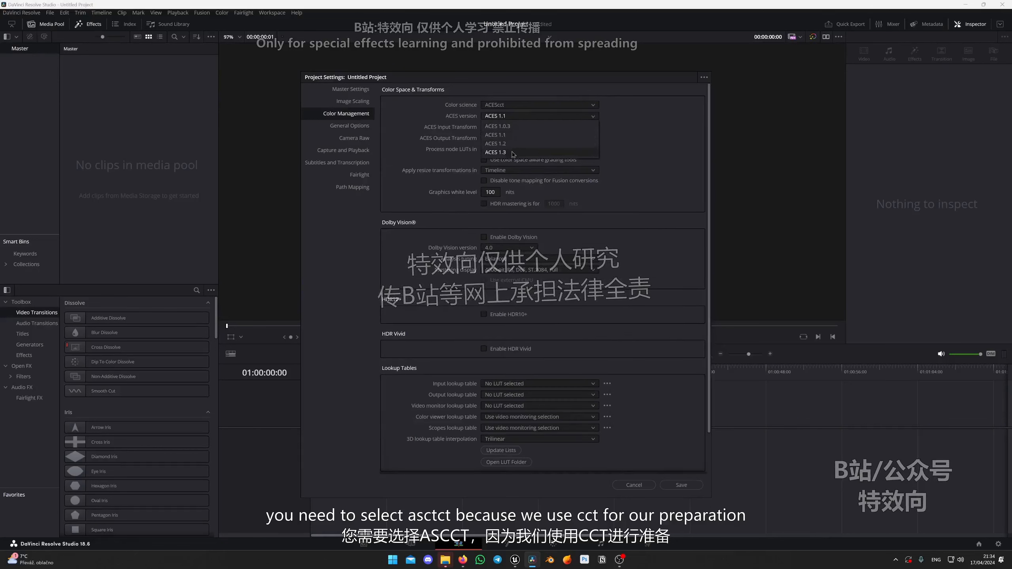
{"action": "left_click", "coordinate": [514, 153]}
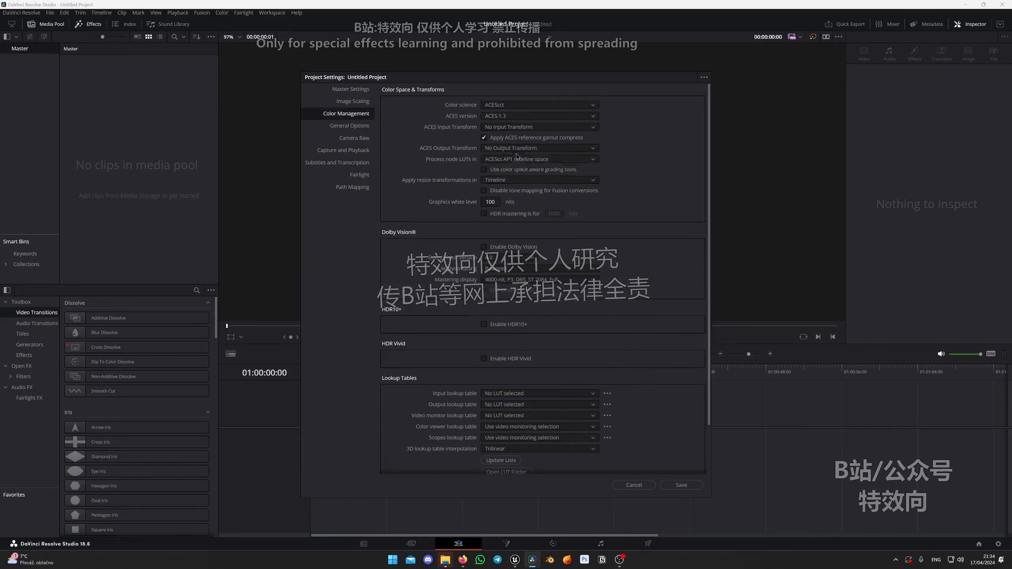
Set the ACES Input Transform to Rec.709.
{"action": "left_click", "coordinate": [526, 127]}
{"action": "scroll", "coordinate": [546, 174], "scroll_direction": "down", "scroll_amount": 15}
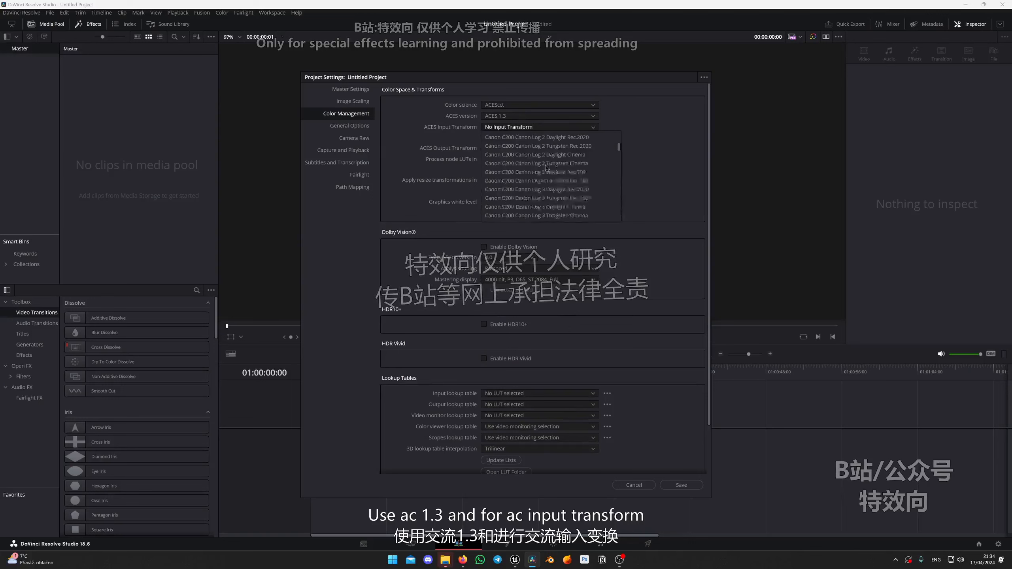
{"action": "scroll", "coordinate": [546, 175], "scroll_direction": "down", "scroll_amount": 15}
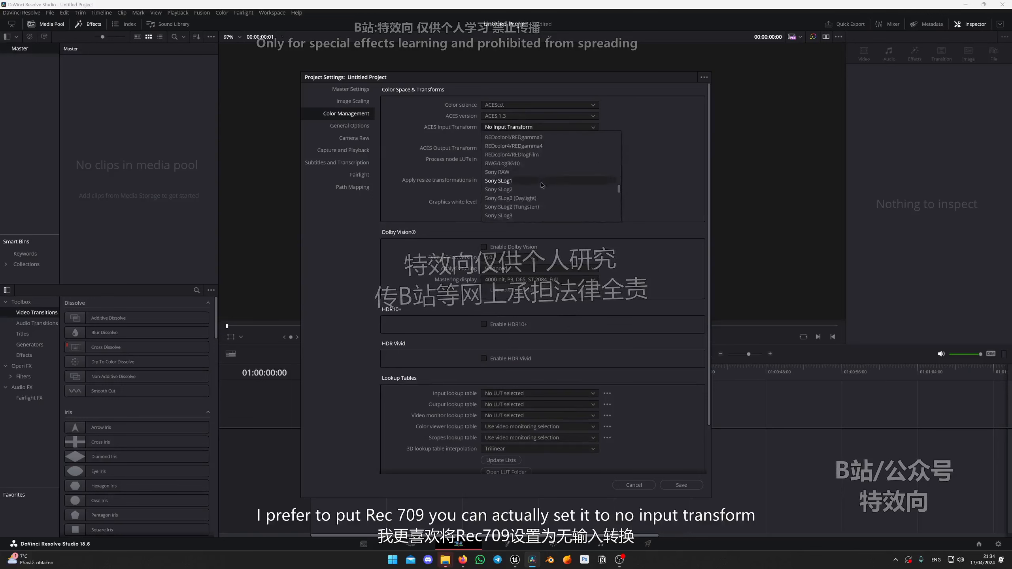
{"action": "scroll", "coordinate": [530, 185], "scroll_direction": "down", "scroll_amount": 5}
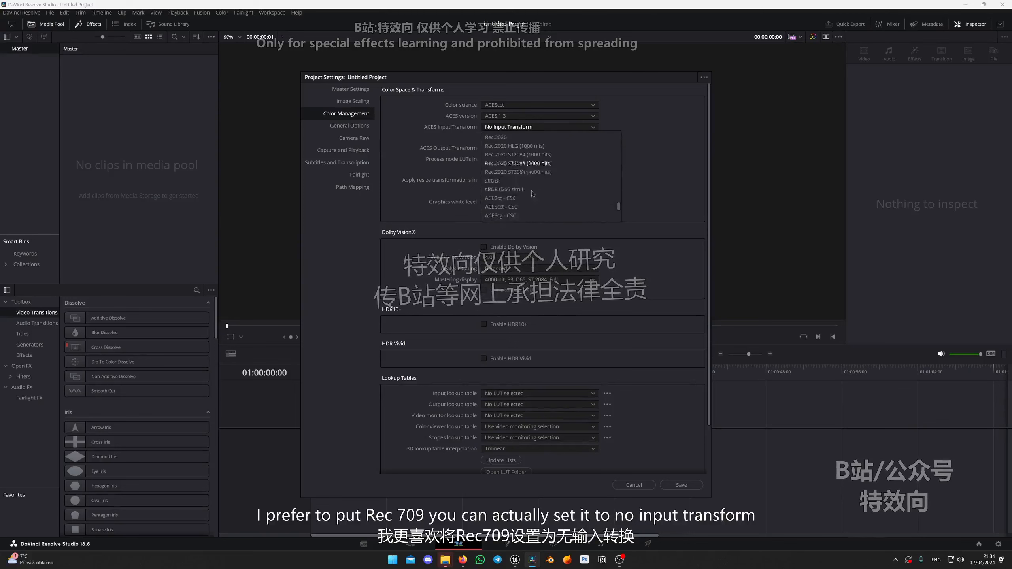
{"action": "left_click", "coordinate": [519, 149]}
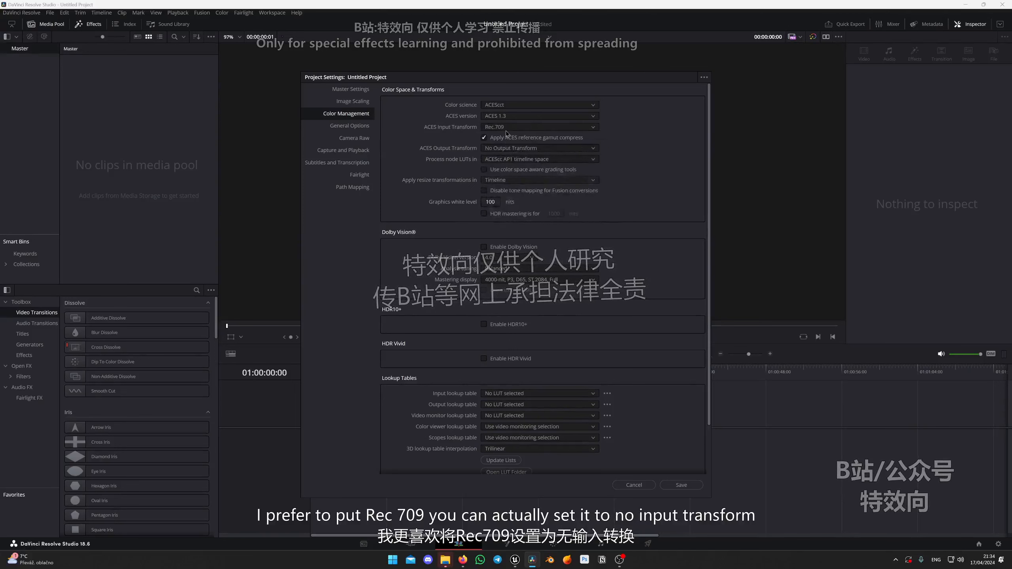
Look through the available ACES Input Transform options and select Rec.709.
{"action": "left_click", "coordinate": [518, 127]}
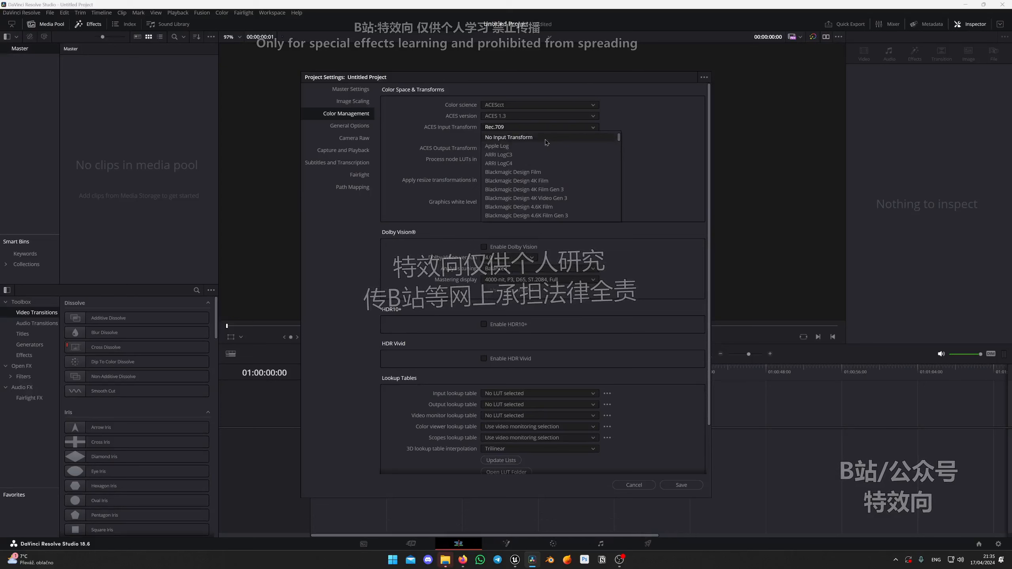
{"action": "scroll", "coordinate": [545, 142], "scroll_direction": "down", "scroll_amount": 15}
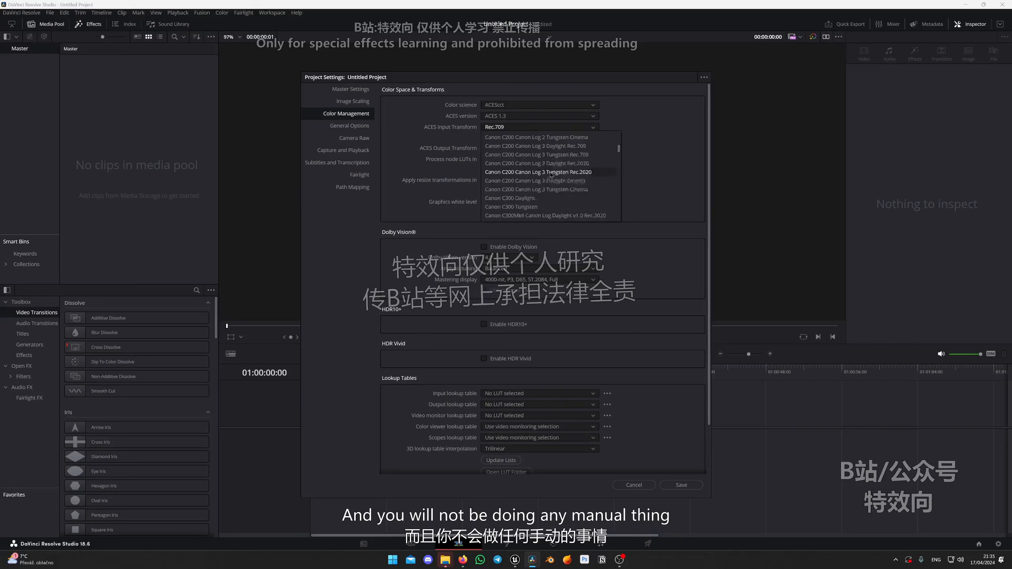
{"action": "scroll", "coordinate": [515, 179], "scroll_direction": "down", "scroll_amount": 15}
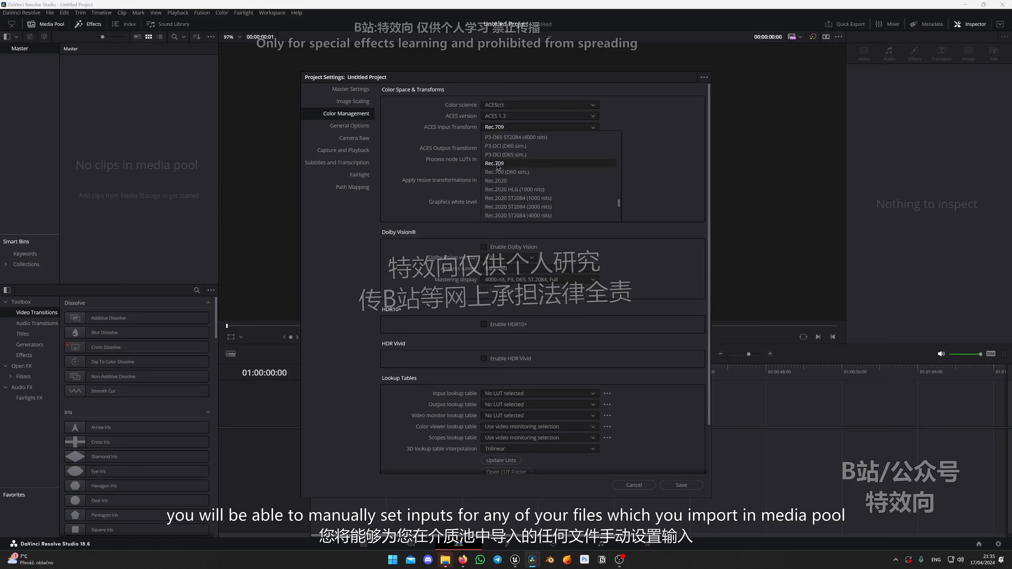
{"action": "left_click", "coordinate": [517, 164]}
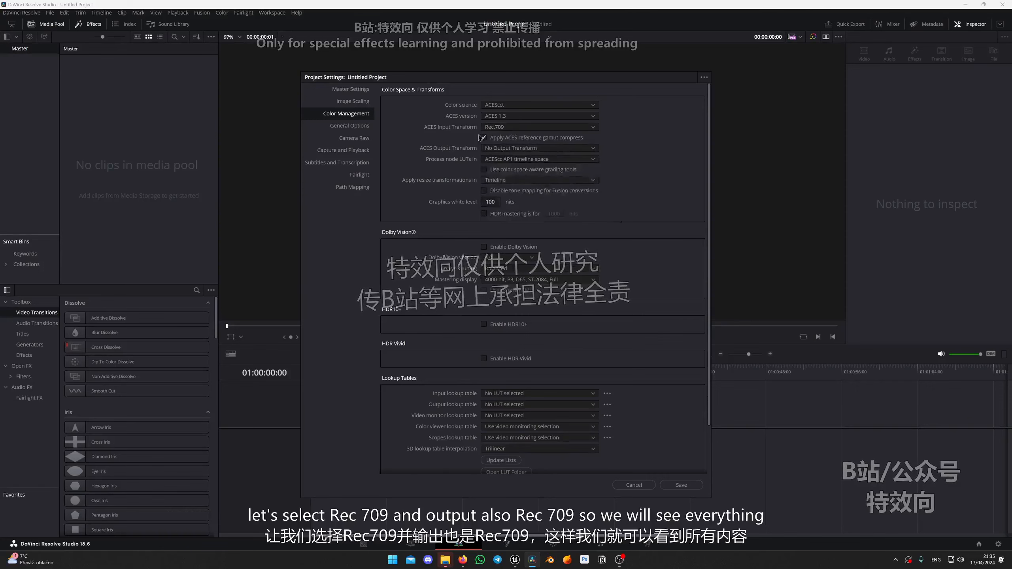
Set the ACES Output Transform to Rec.709, enable color space aware grading tools, and save the project settings.
{"action": "left_click", "coordinate": [532, 148]}
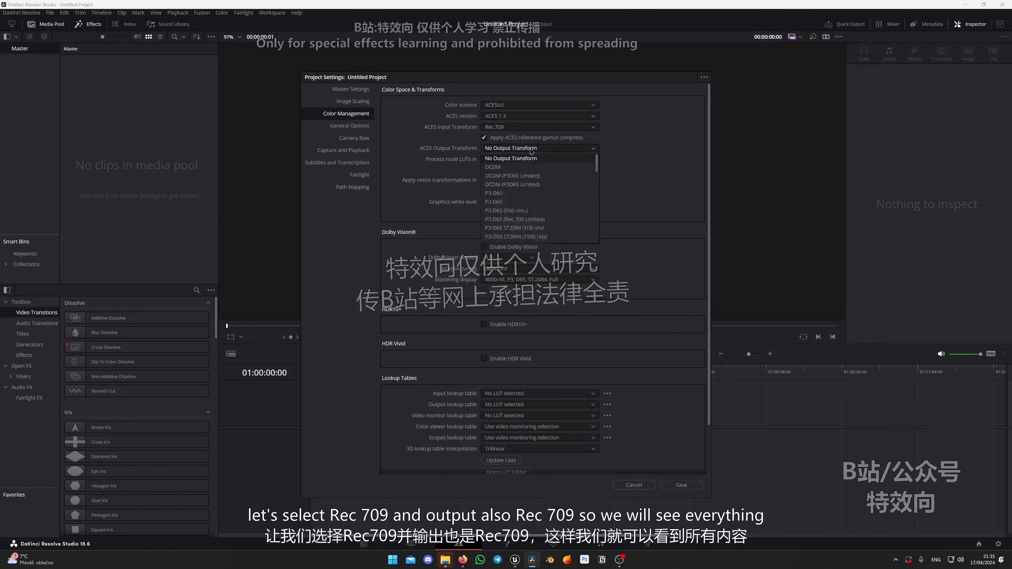
{"action": "left_click", "coordinate": [513, 238]}
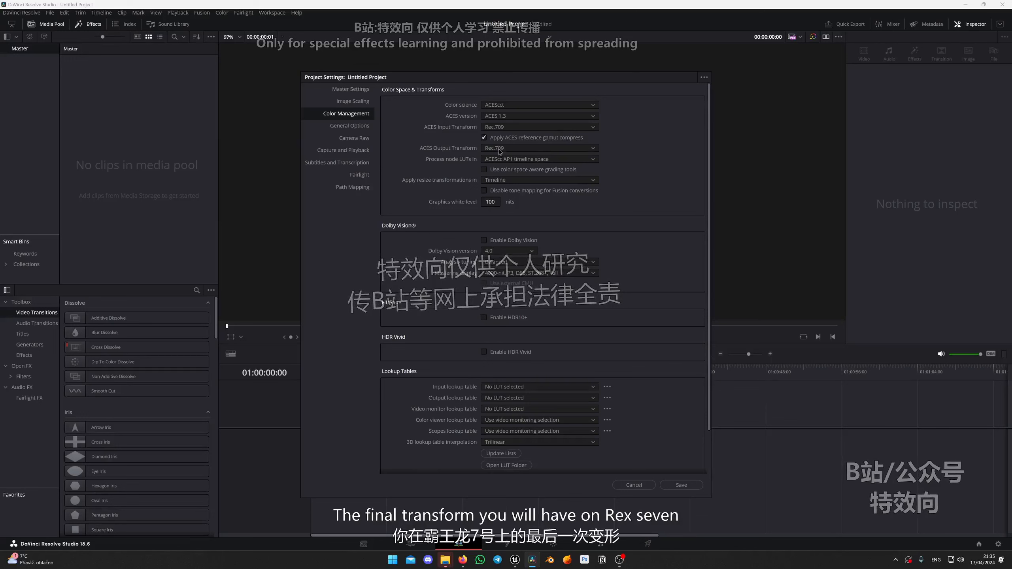
{"action": "left_click", "coordinate": [484, 170]}
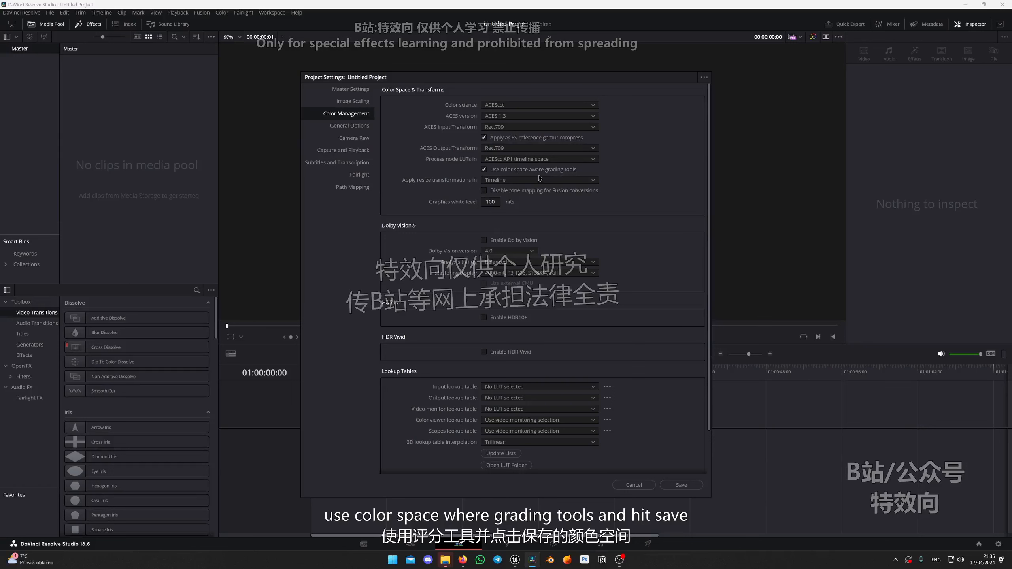
{"action": "left_click", "coordinate": [680, 485]}
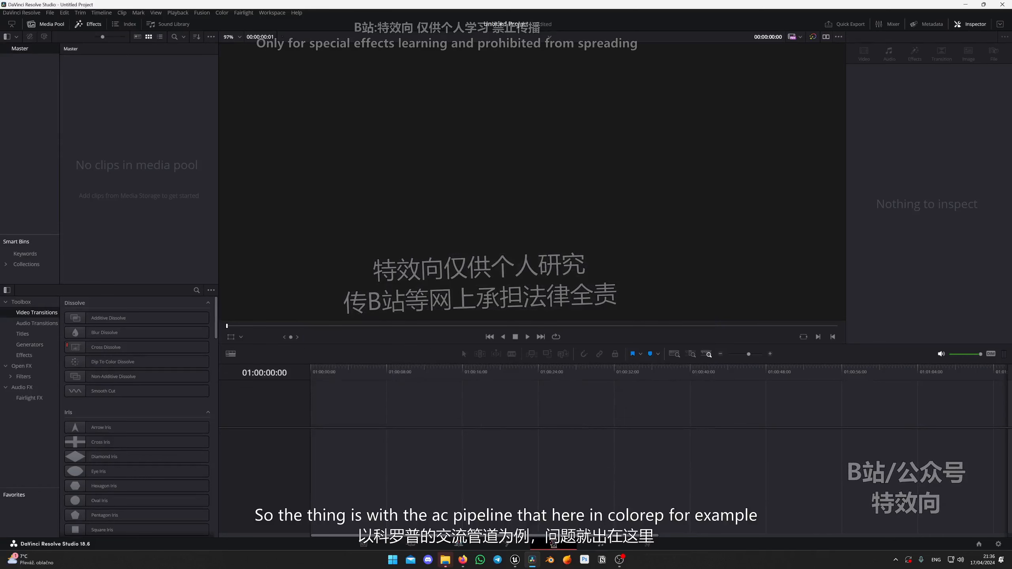
Look at the grading controls on the Color page and return to the Edit page.
{"action": "left_click", "coordinate": [555, 544]}
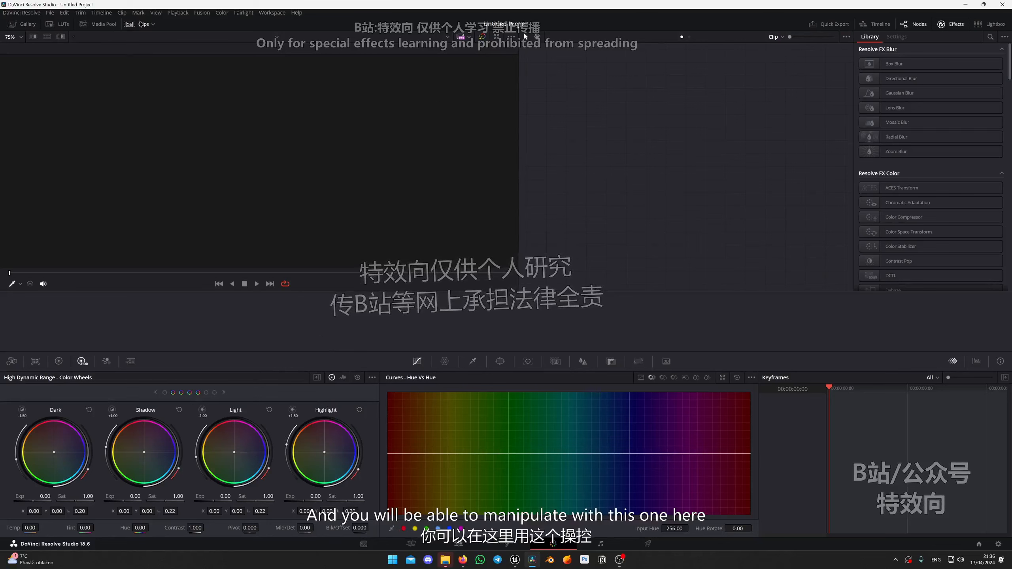
{"action": "left_click", "coordinate": [136, 25]}
{"action": "left_click", "coordinate": [462, 544]}
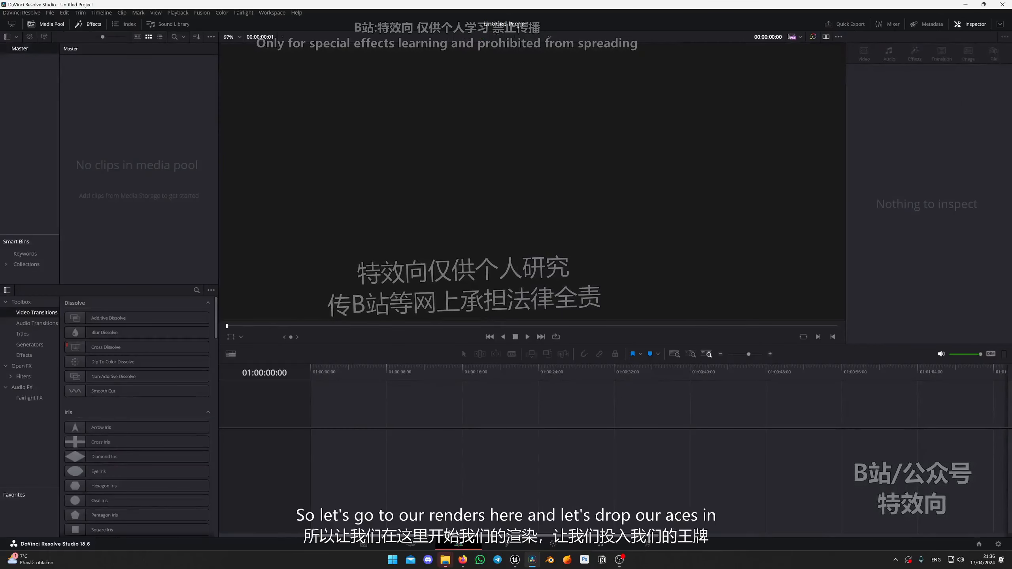
Import the Porsche ACES EXR (LS_HDRI_Porsche_001_ACES.0006.exr) from the 2024.04.17 renders folder into the media pool.
{"action": "left_click", "coordinate": [445, 560]}
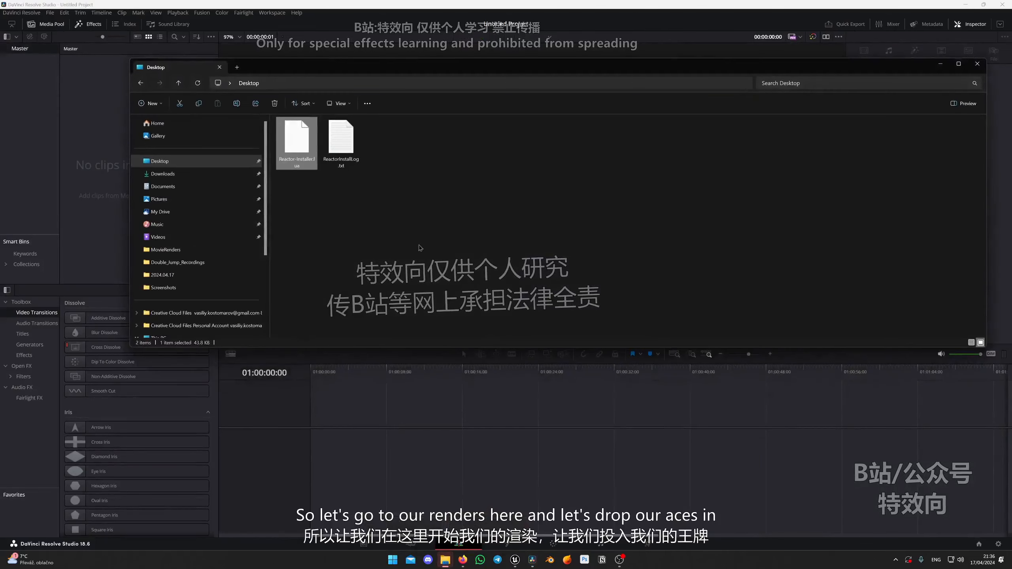
{"action": "left_click", "coordinate": [162, 274]}
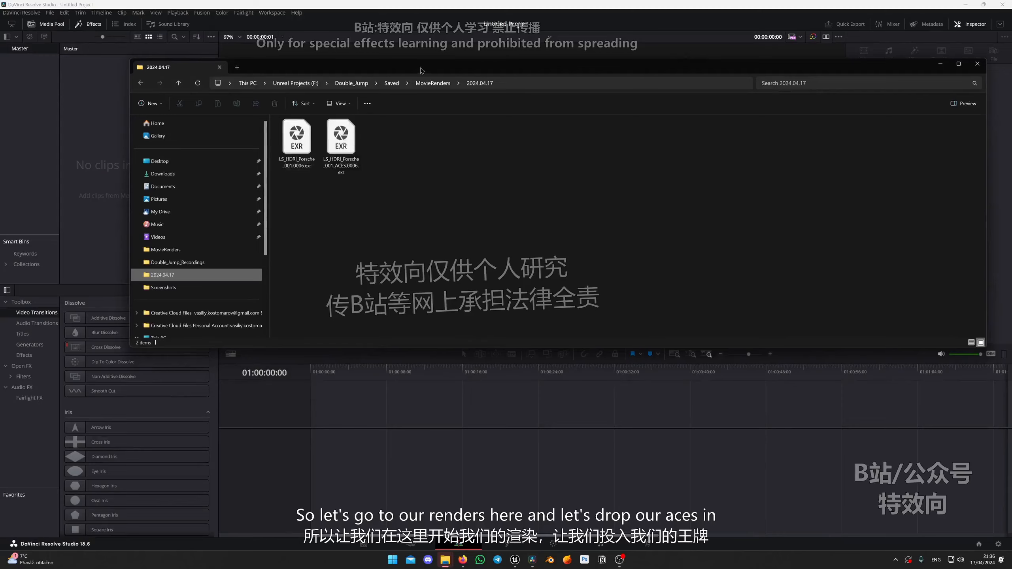
{"action": "left_click_drag", "start_coordinate": [423, 67], "coordinate": [433, 174]}
{"action": "left_click_drag", "start_coordinate": [350, 245], "coordinate": [132, 113]}
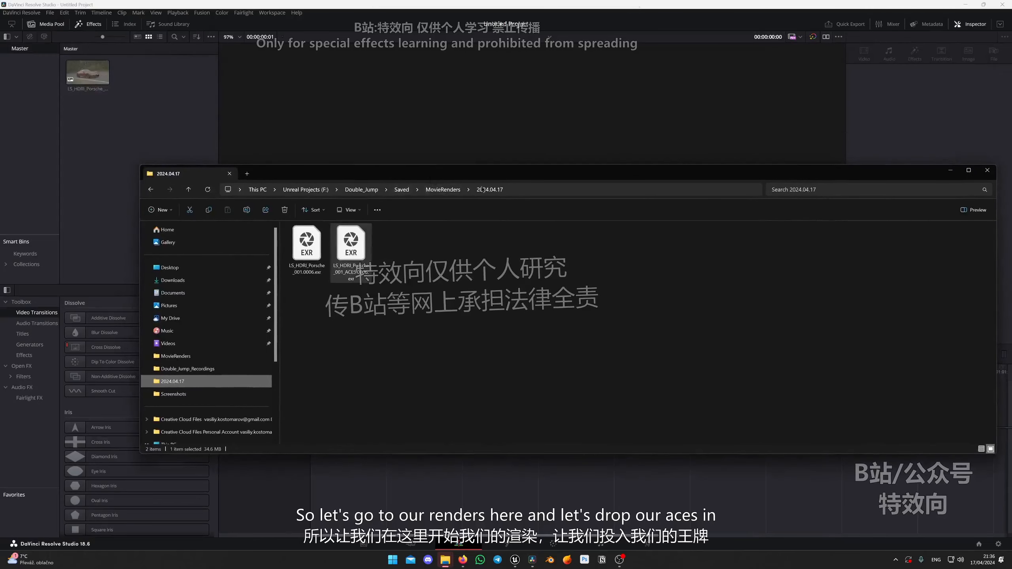
{"action": "left_click", "coordinate": [63, 54]}
Preview the imported Porsche clip and place it at the start of a new timeline.
{"action": "left_click", "coordinate": [85, 72]}
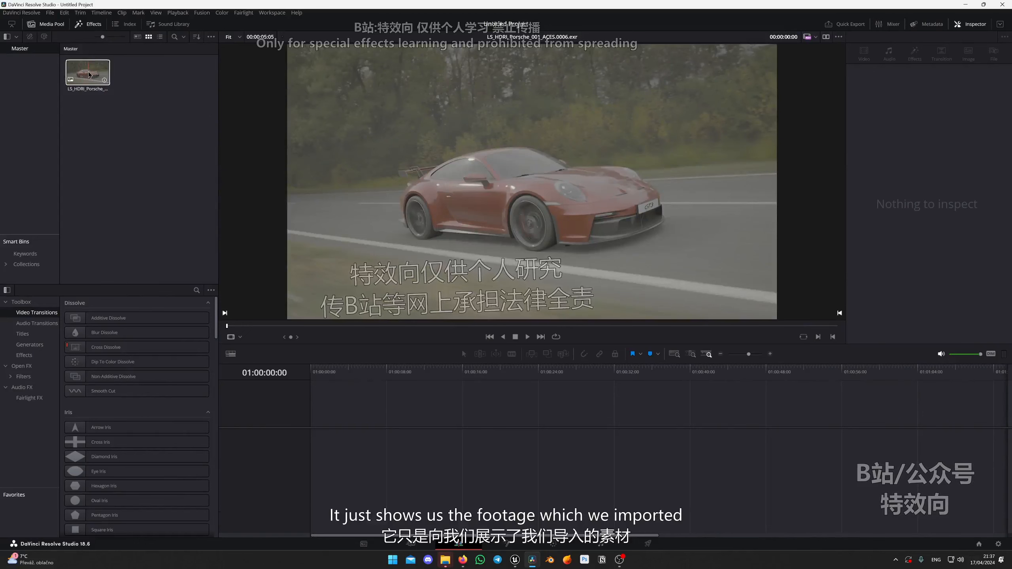
{"action": "left_click_drag", "start_coordinate": [89, 74], "coordinate": [339, 447]}
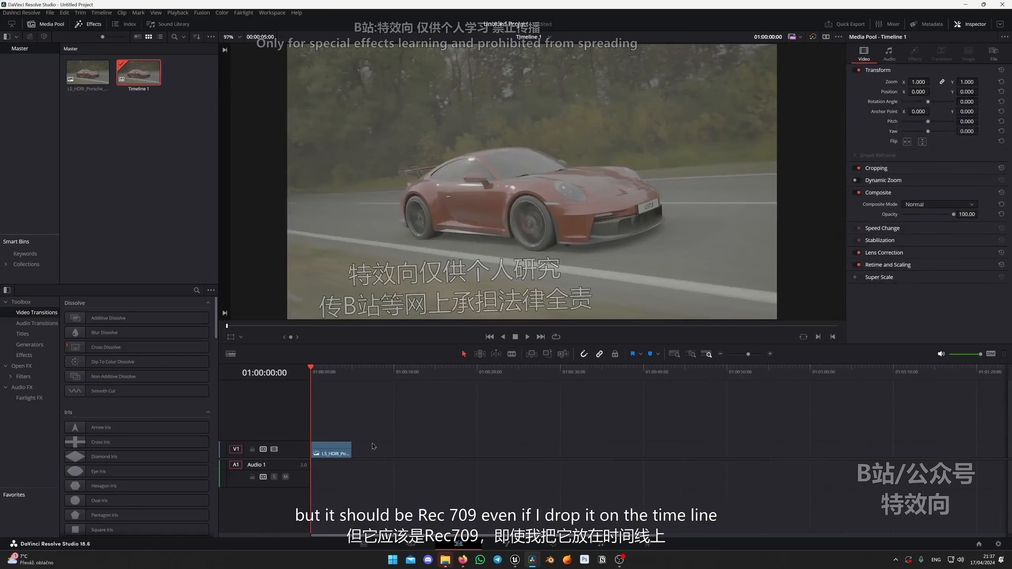
{"action": "left_click", "coordinate": [102, 129]}
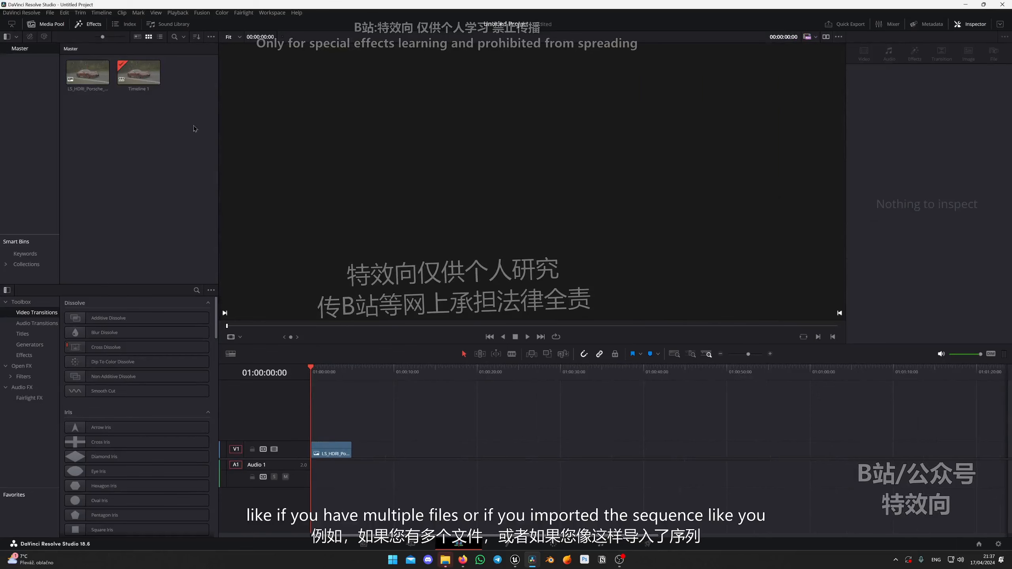
Check the EXR files in the 2024.04.17 renders folder again and preview the imported Porsche clip.
{"action": "left_click", "coordinate": [445, 560]}
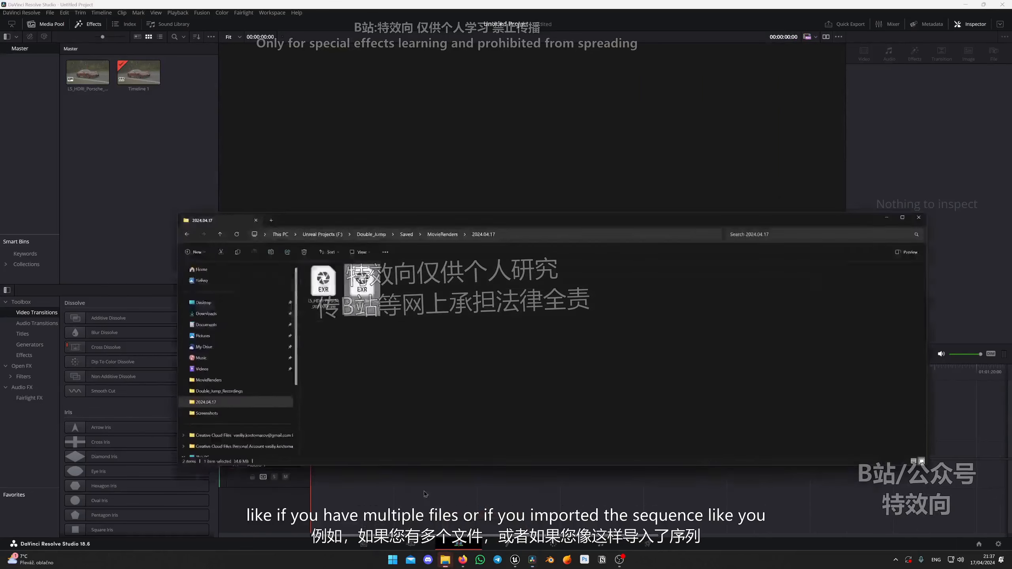
{"action": "left_click", "coordinate": [446, 295]}
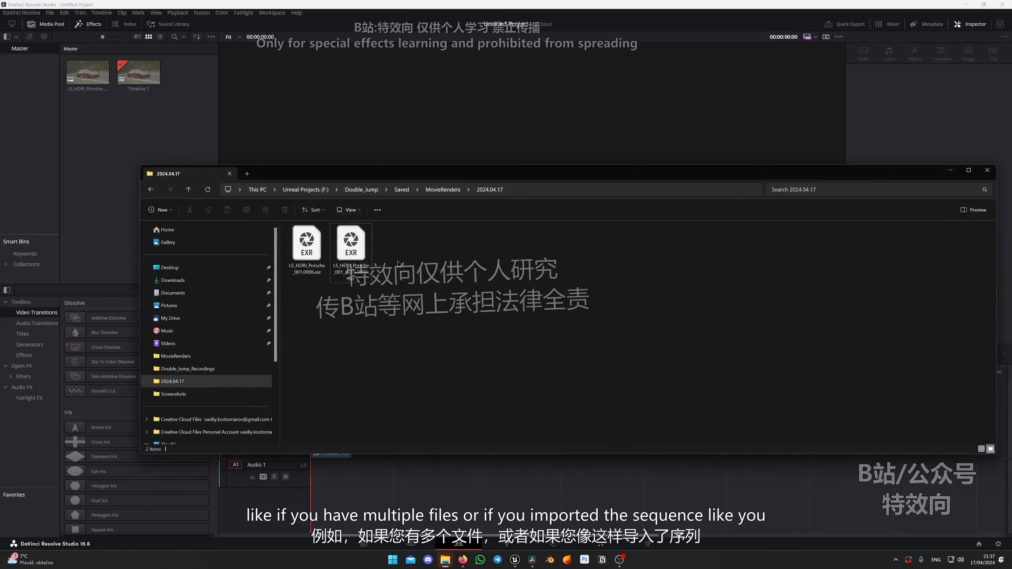
{"action": "left_click", "coordinate": [950, 171]}
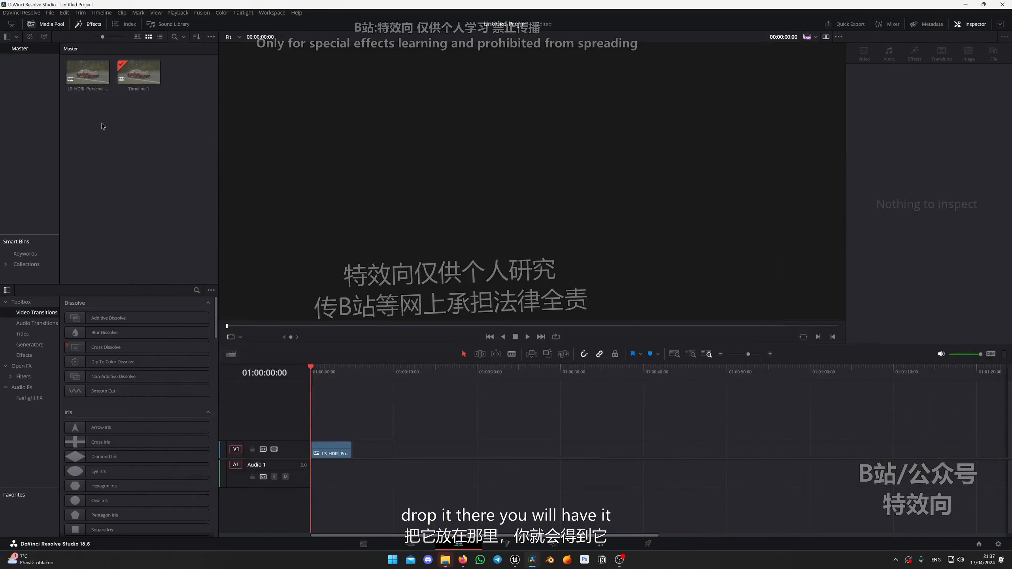
{"action": "left_click", "coordinate": [97, 75]}
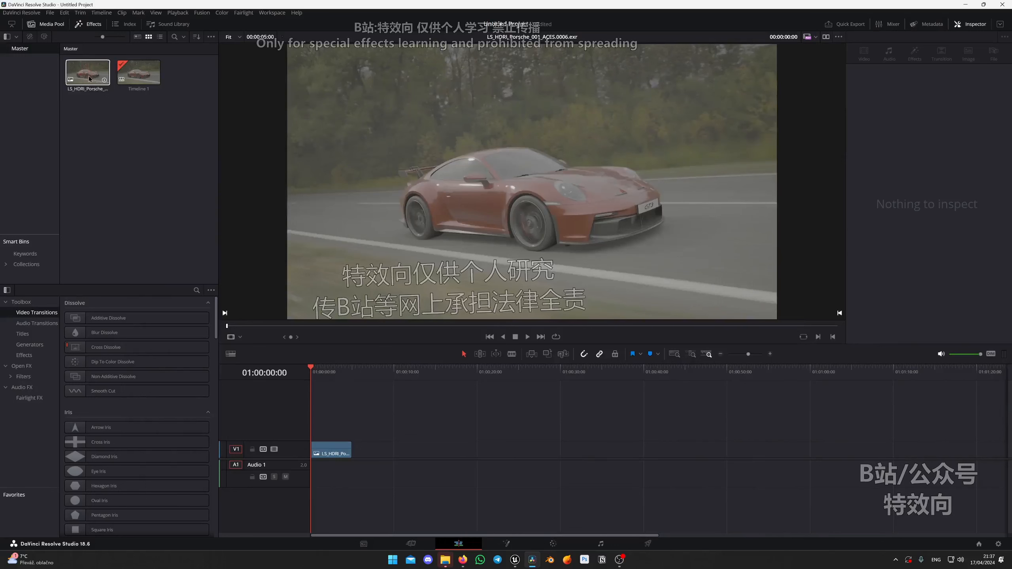
{"action": "left_click", "coordinate": [102, 194]}
{"action": "left_click", "coordinate": [88, 76]}
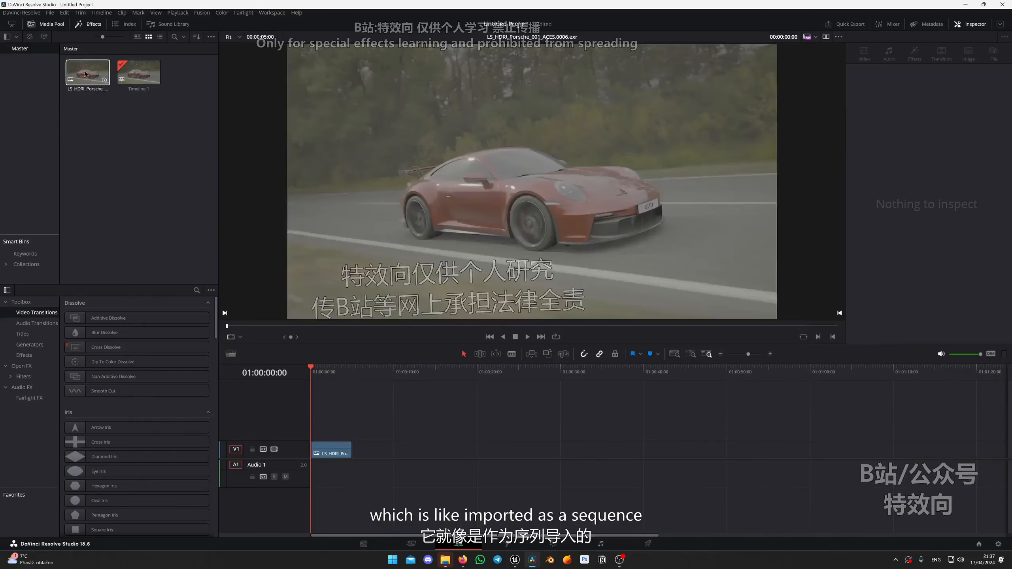
Set the media pool Porsche clip's ACES Input Transform to the color space conversion ACEScct - CSC.
{"action": "right_click", "coordinate": [88, 76]}
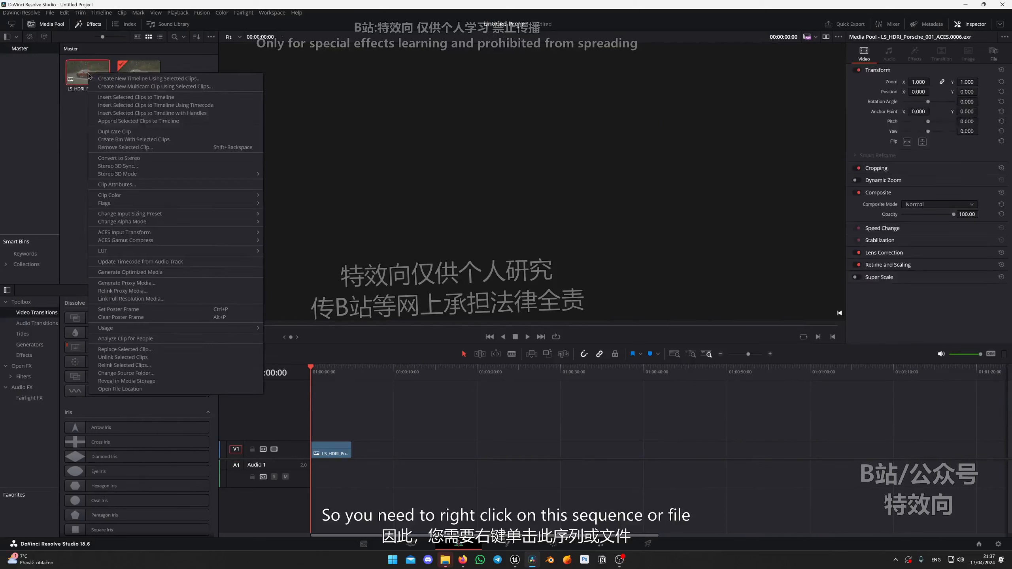
{"action": "mouse_move", "coordinate": [152, 254]}
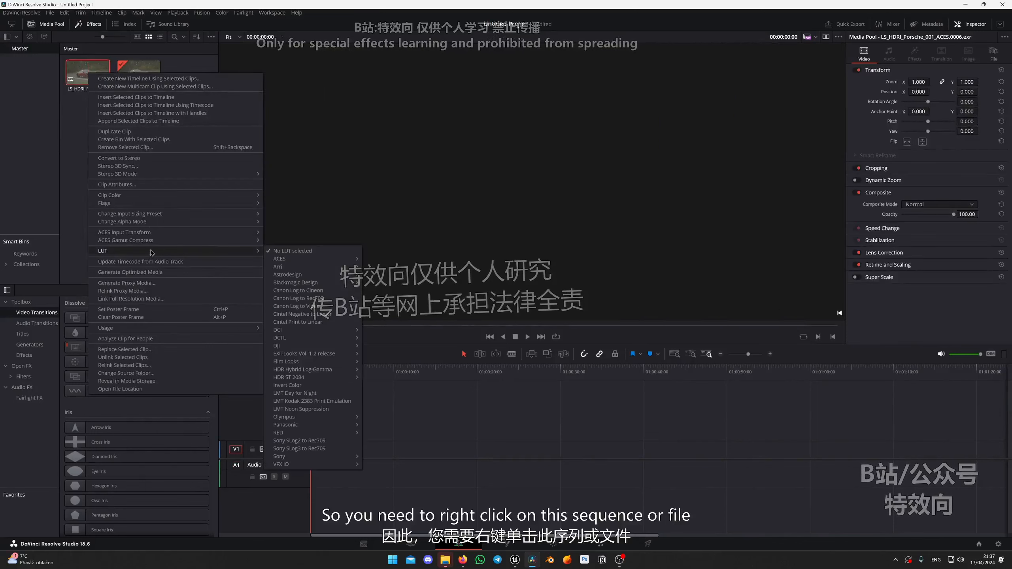
{"action": "mouse_move", "coordinate": [161, 236]}
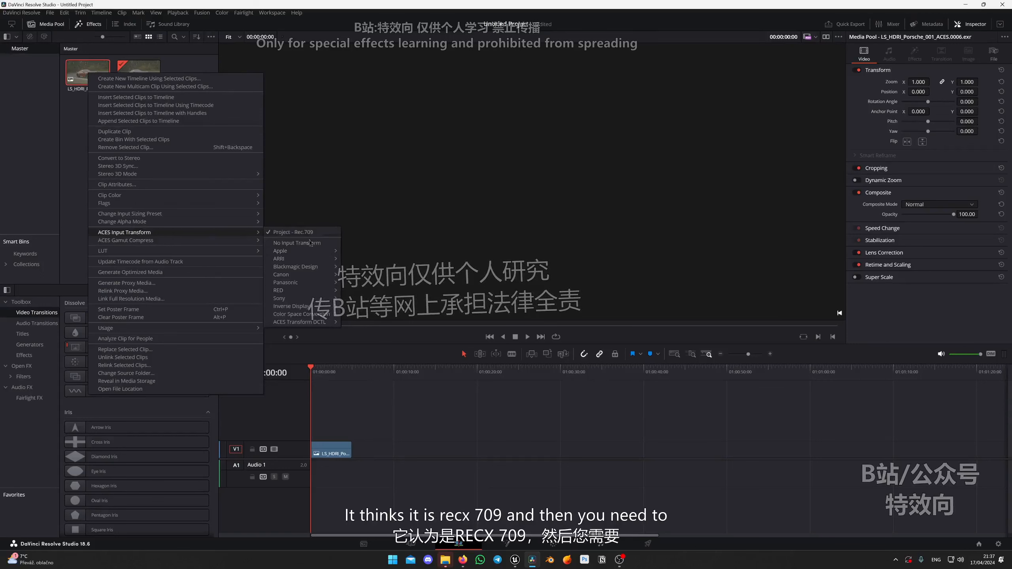
{"action": "mouse_move", "coordinate": [297, 317]}
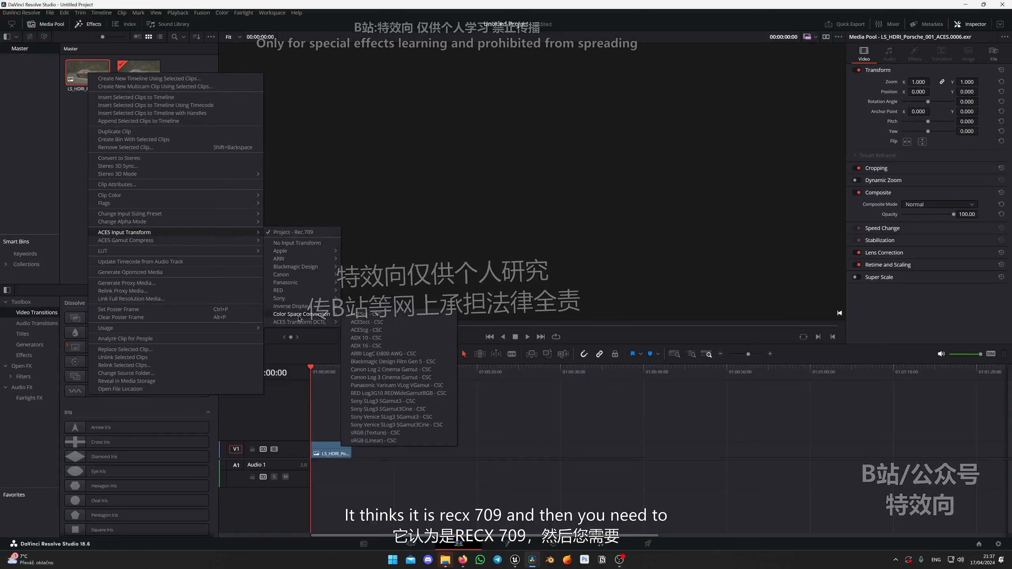
{"action": "left_click", "coordinate": [367, 322]}
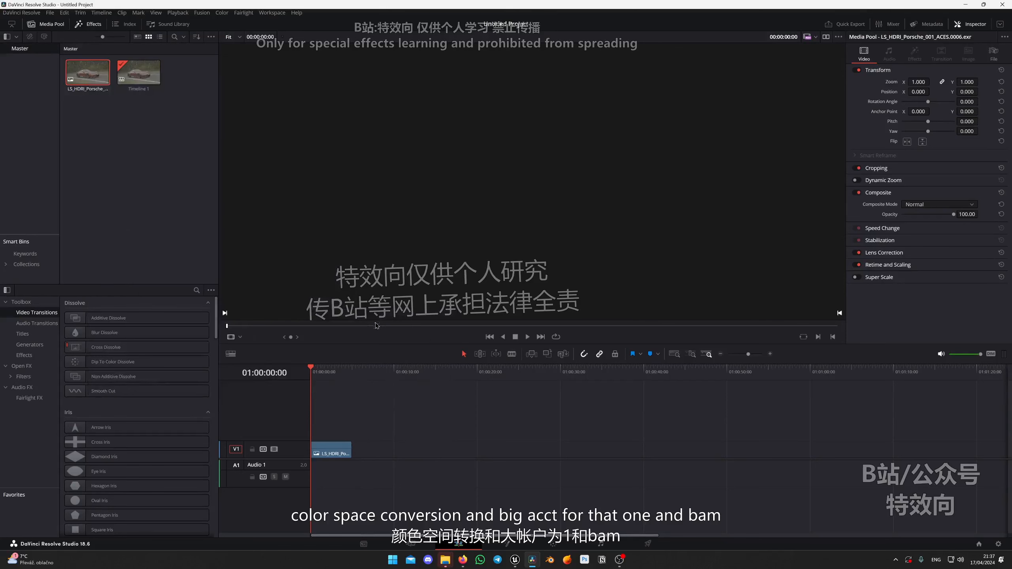
View the Porsche clip in the timeline viewer at about two seconds in to check its colors.
{"action": "left_click", "coordinate": [122, 154]}
{"action": "left_click", "coordinate": [327, 371]}
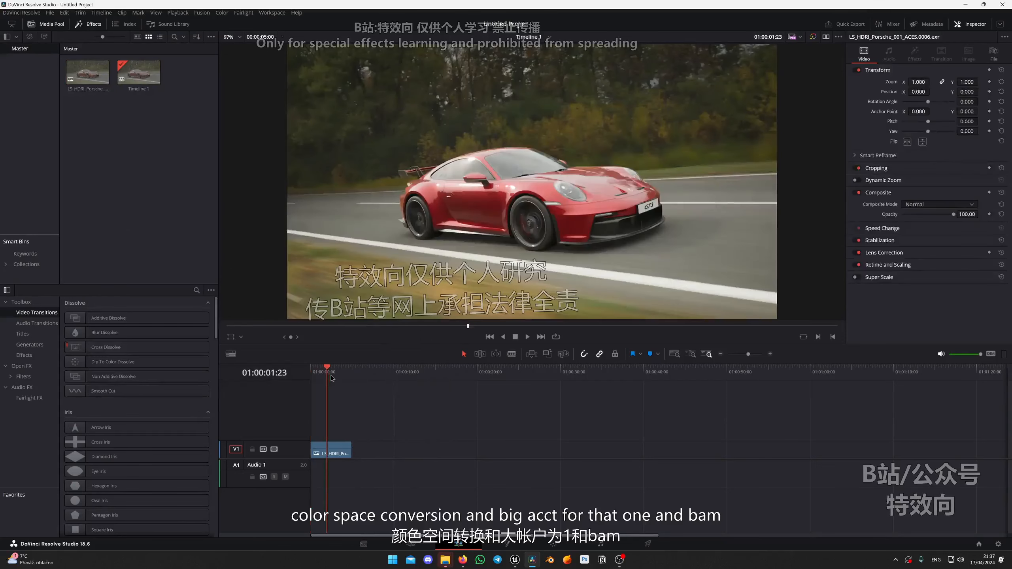
{"action": "left_click_drag", "start_coordinate": [328, 371], "coordinate": [327, 371]}
{"action": "scroll", "coordinate": [594, 176], "scroll_direction": "down", "scroll_amount": 3}
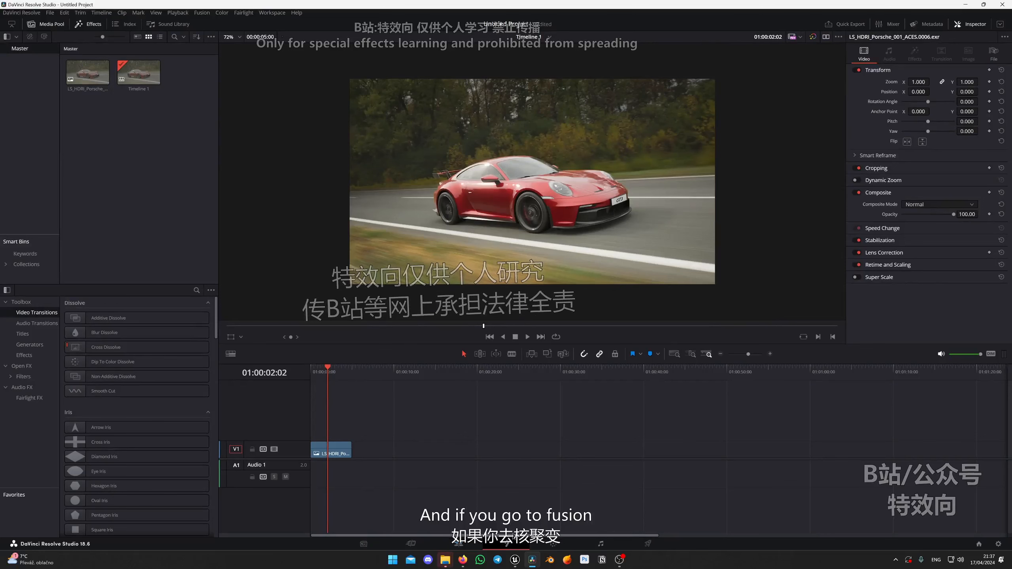
Open the Porsche clip in the Fusion page and inspect the MediaOut1 image.
{"action": "left_click", "coordinate": [506, 544]}
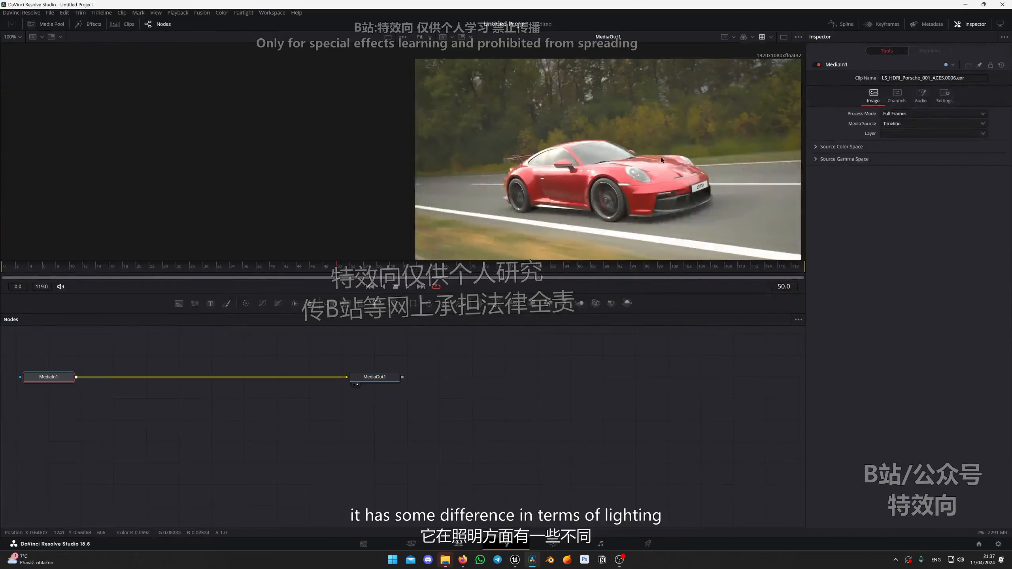
{"action": "scroll", "coordinate": [661, 159], "scroll_direction": "down", "scroll_amount": 1}
{"action": "scroll", "coordinate": [661, 160], "scroll_direction": "down", "scroll_amount": 1}
{"action": "scroll", "coordinate": [664, 155], "scroll_direction": "up", "scroll_amount": 2}
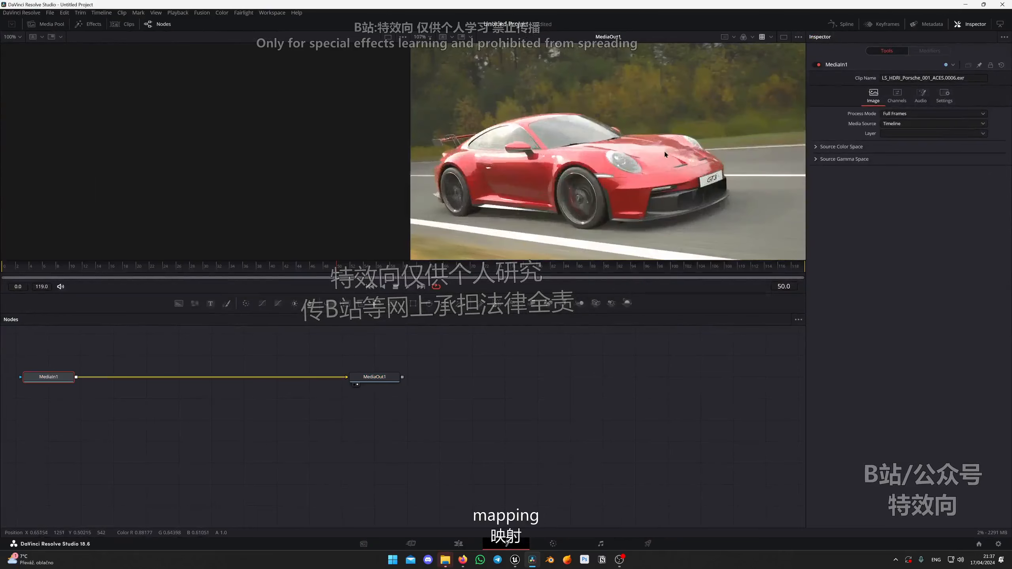
Compare the Fusion image with the viewer's color transform turned off and on again, enlarging the viewer area.
{"action": "left_click", "coordinate": [762, 36]}
{"action": "scroll", "coordinate": [577, 148], "scroll_direction": "down", "scroll_amount": 2}
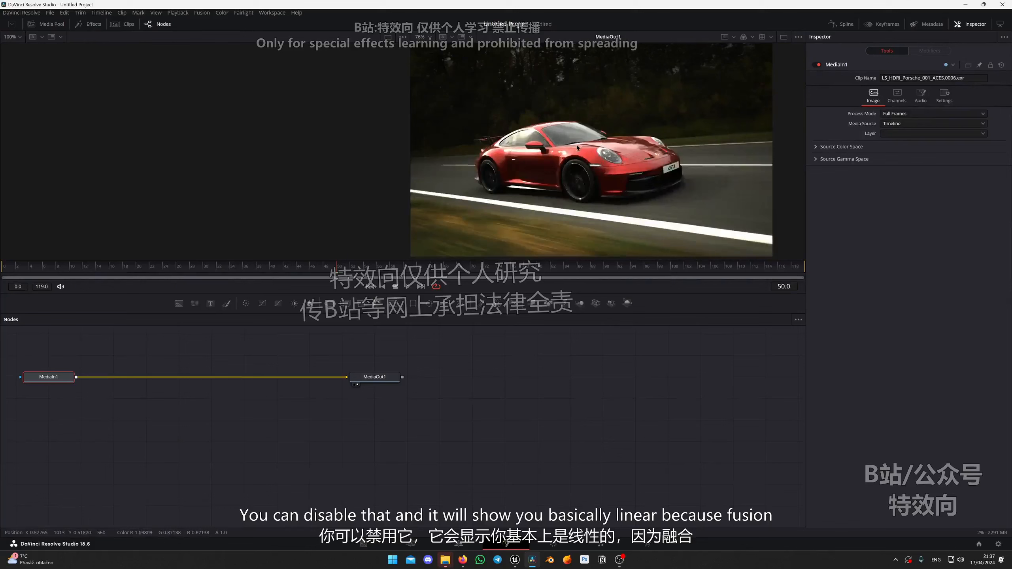
{"action": "left_click_drag", "start_coordinate": [571, 150], "coordinate": [602, 151]}
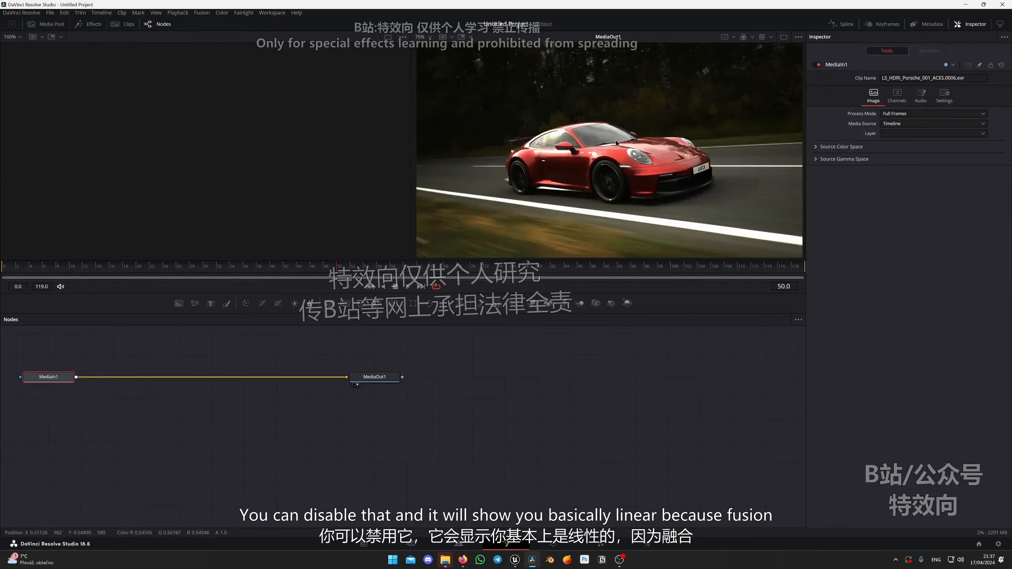
{"action": "left_click_drag", "start_coordinate": [339, 293], "coordinate": [339, 352]}
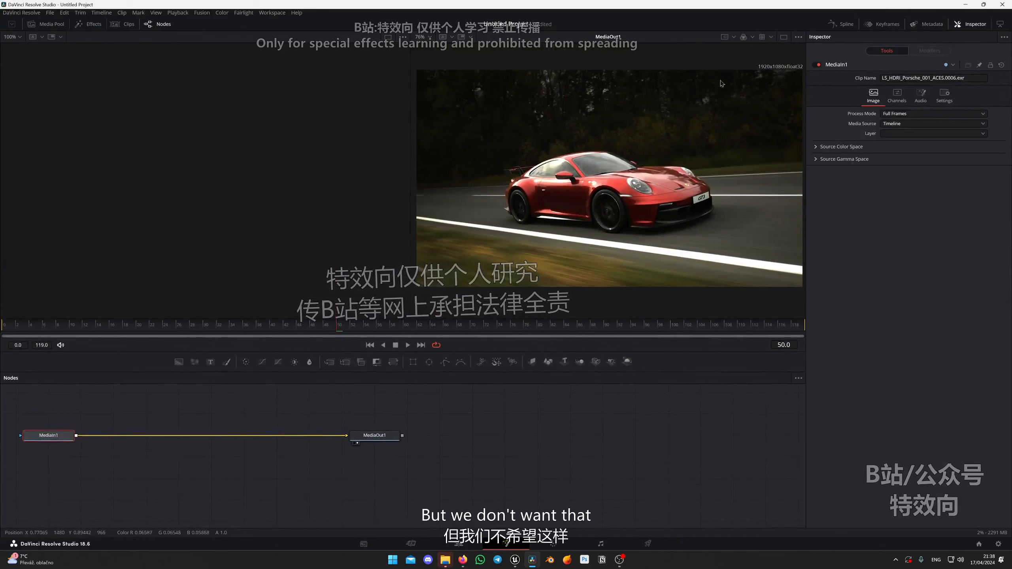
{"action": "left_click", "coordinate": [762, 36]}
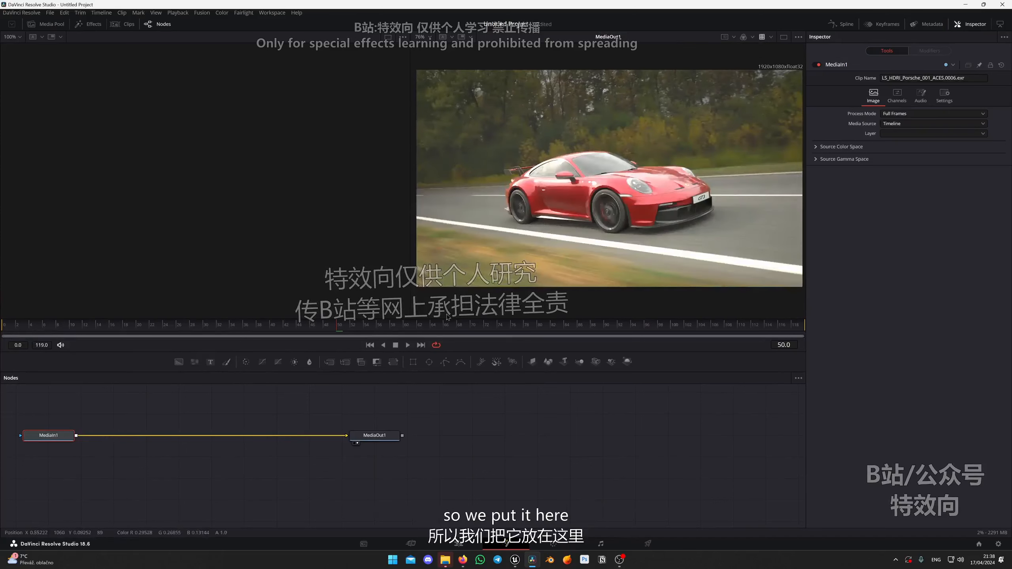
Move the MediaIn1 and MediaOut1 nodes together to the middle of the node graph, then deselect them.
{"action": "left_click_drag", "start_coordinate": [31, 476], "coordinate": [430, 410]}
{"action": "left_click_drag", "start_coordinate": [378, 436], "coordinate": [647, 431]}
{"action": "left_click", "coordinate": [491, 471]}
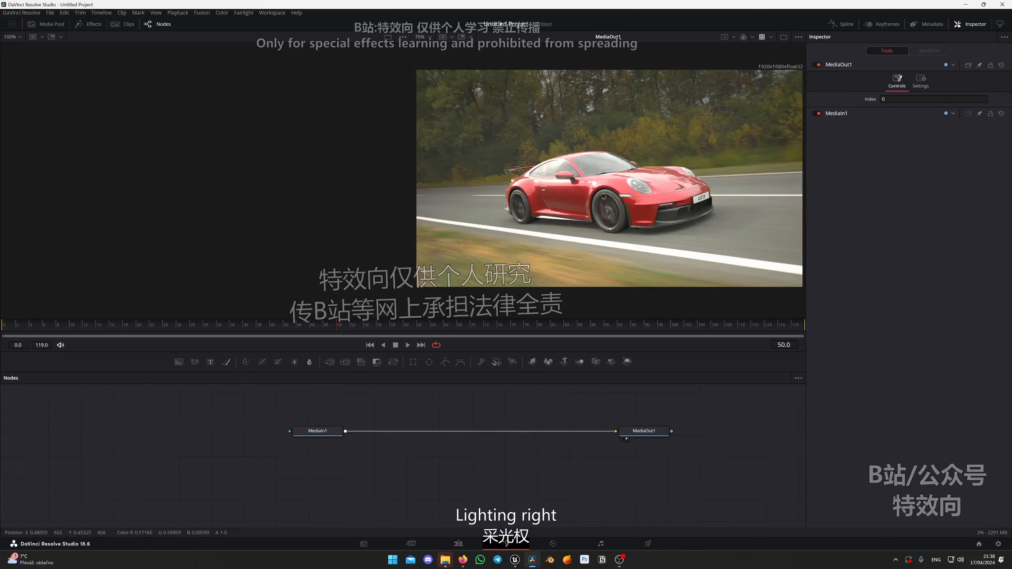
Examine the MediaIn1 node's image settings for available render passes, nudging the node slightly in the graph.
{"action": "scroll", "coordinate": [422, 454], "scroll_direction": "down", "scroll_amount": 1}
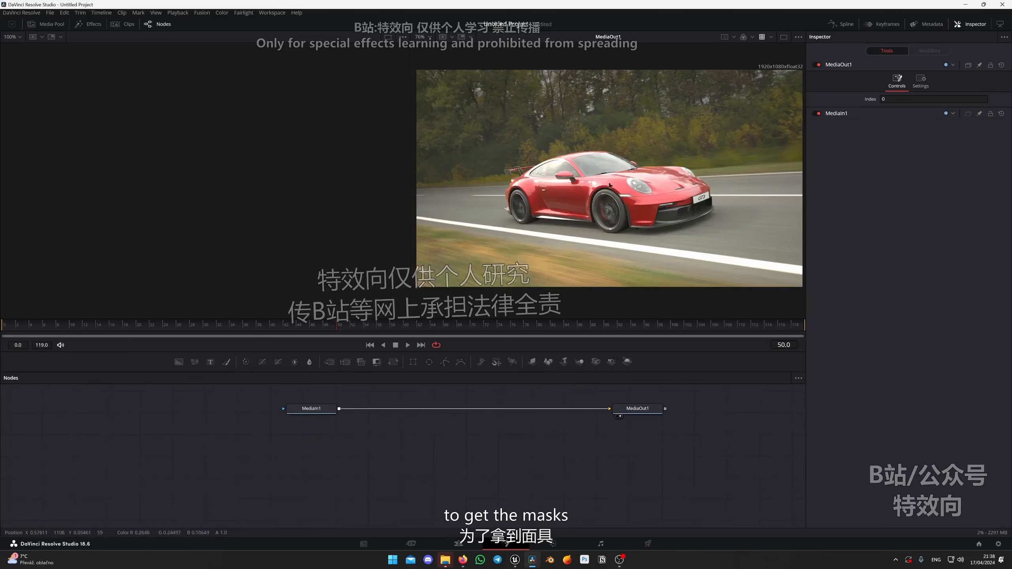
{"action": "mouse_move", "coordinate": [310, 411]}
{"action": "left_mouse_down"}
{"action": "mouse_move", "coordinate": [317, 422]}
{"action": "mouse_move", "coordinate": [322, 416]}
{"action": "left_mouse_up"}
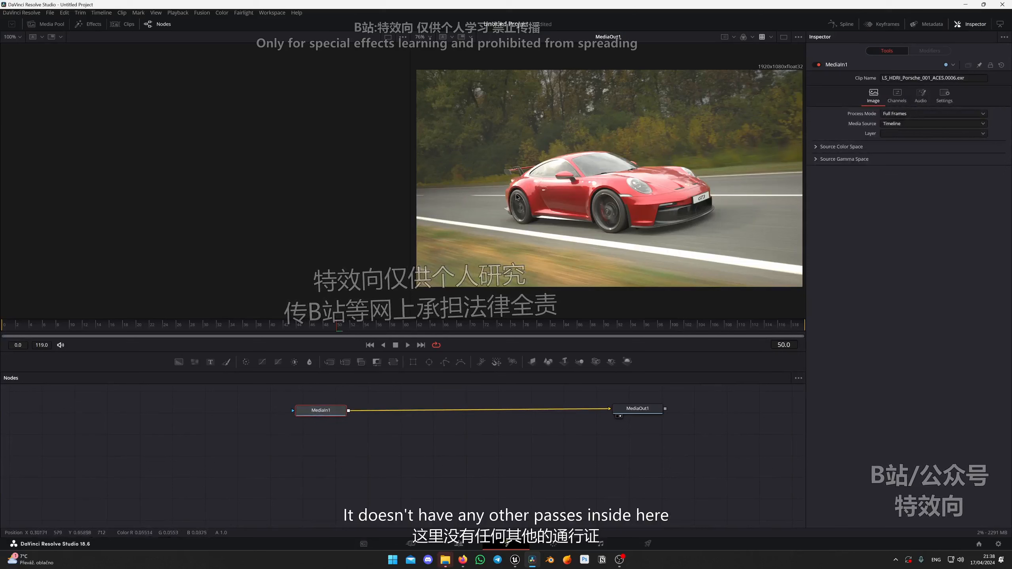
{"action": "left_click_drag", "start_coordinate": [321, 412], "coordinate": [318, 412]}
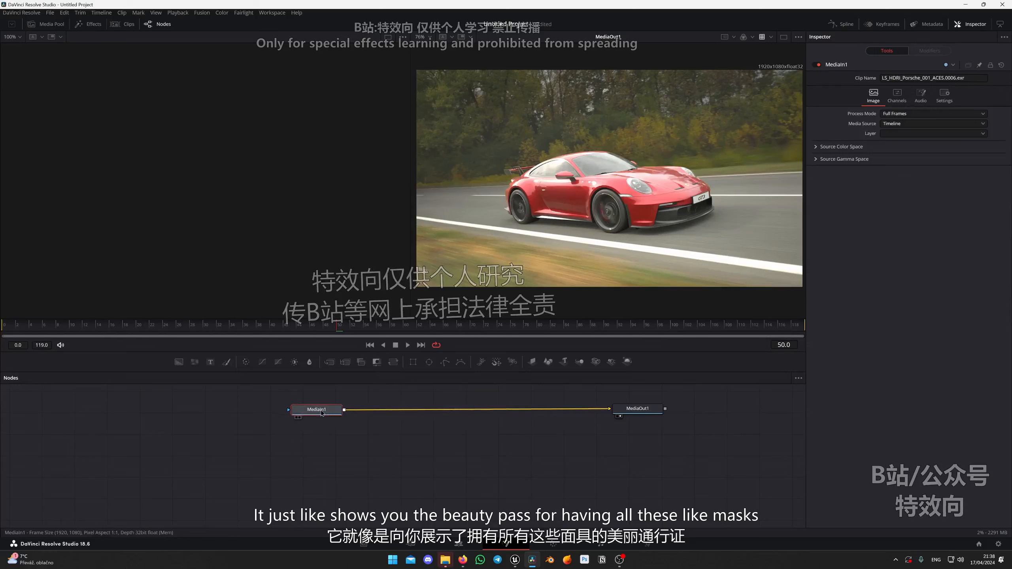
Add a Loader node below MediaIn1 and load LS_HDRI_Porsche_001_ACES.0006.exr into it.
{"action": "left_click", "coordinate": [329, 475]}
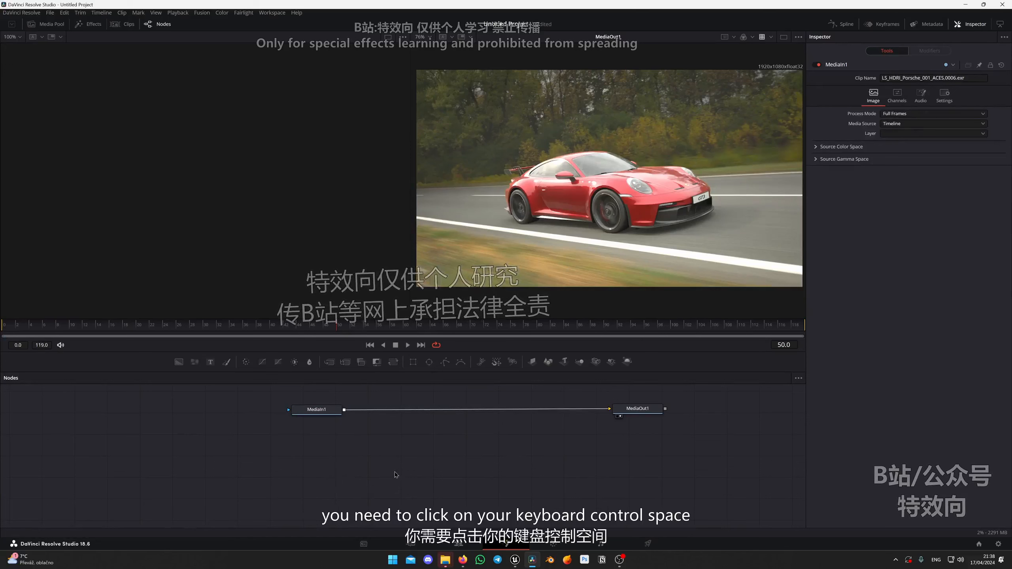
{"action": "key", "text": "ctrl+space"}
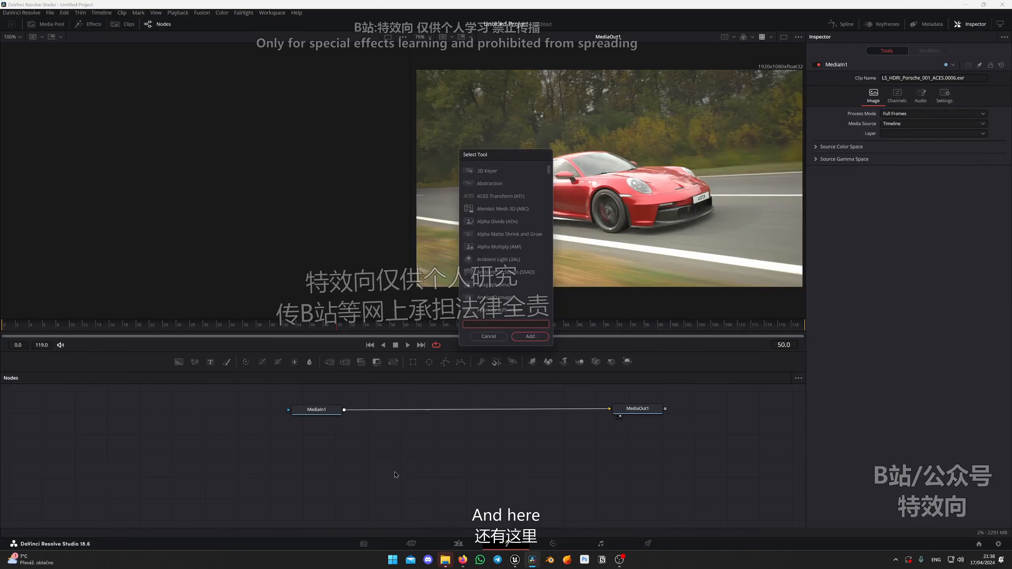
{"action": "type", "text": "loader"}
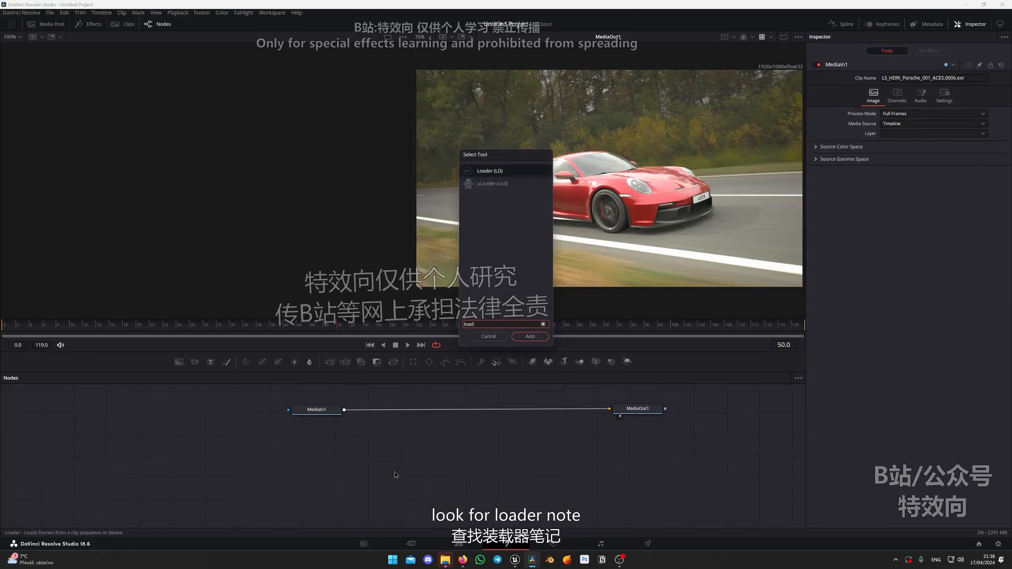
{"action": "key", "text": "Return"}
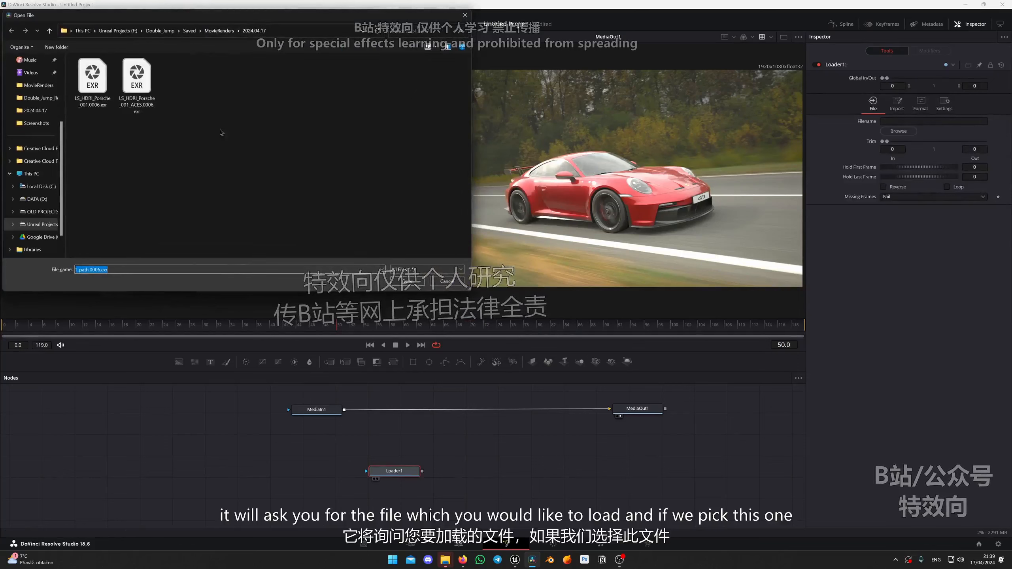
{"action": "left_click", "coordinate": [144, 80]}
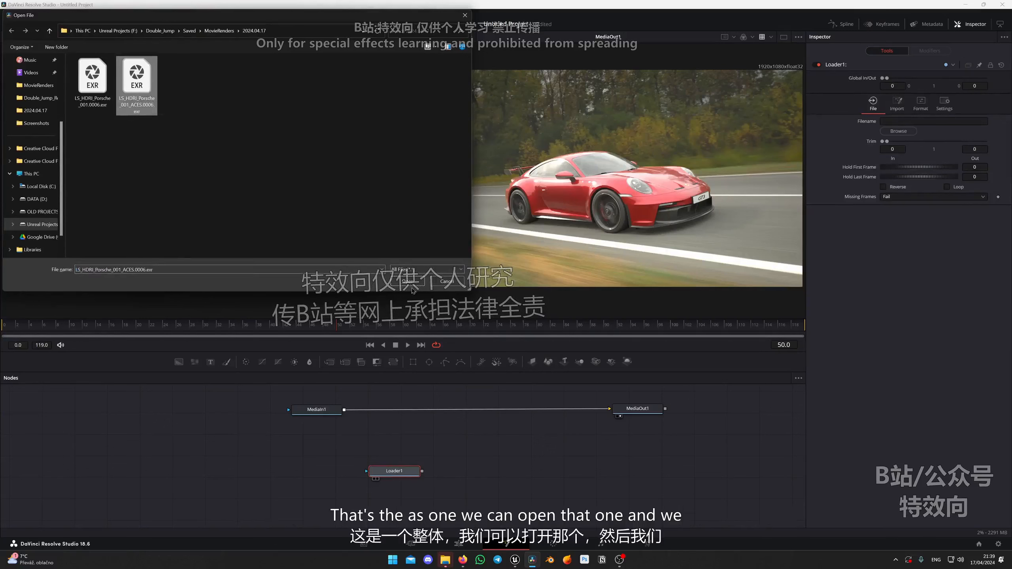
{"action": "left_click", "coordinate": [411, 286]}
Show the Porsche Loader node in the first viewer and MediaOut1 in the second viewer.
{"action": "left_click_drag", "start_coordinate": [397, 479], "coordinate": [153, 141]}
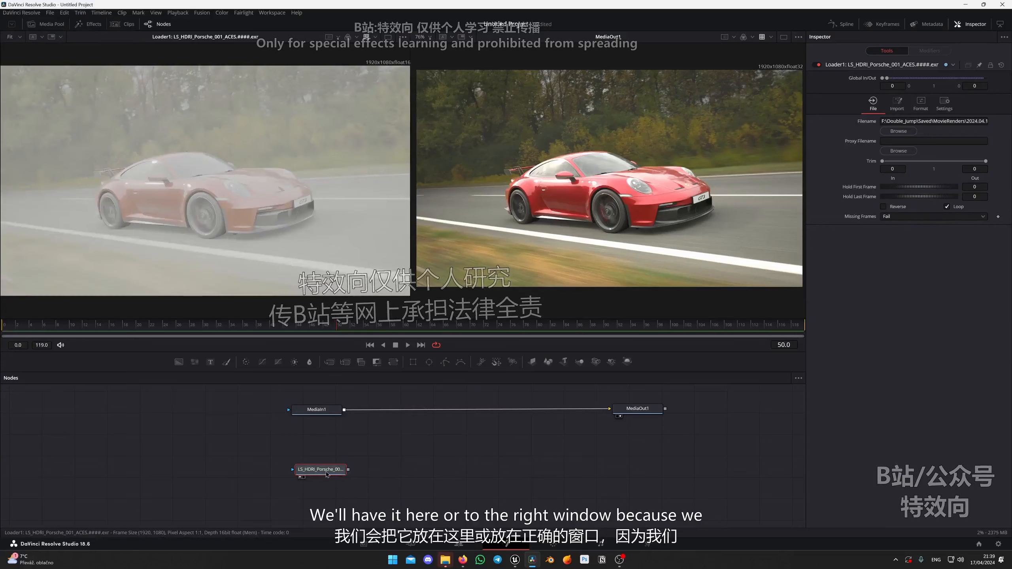
{"action": "left_click_drag", "start_coordinate": [325, 474], "coordinate": [593, 178]}
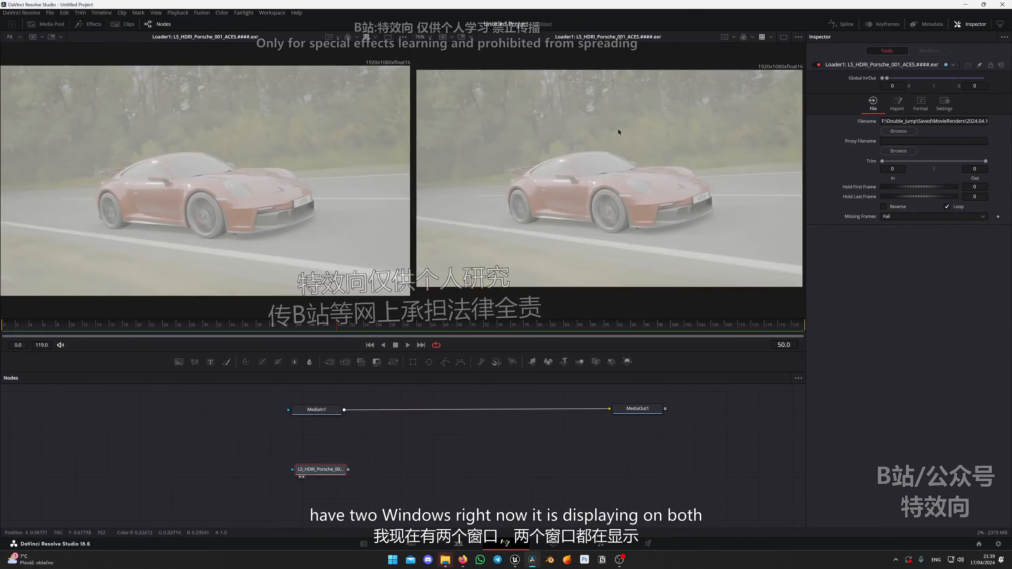
{"action": "left_click", "coordinate": [634, 413]}
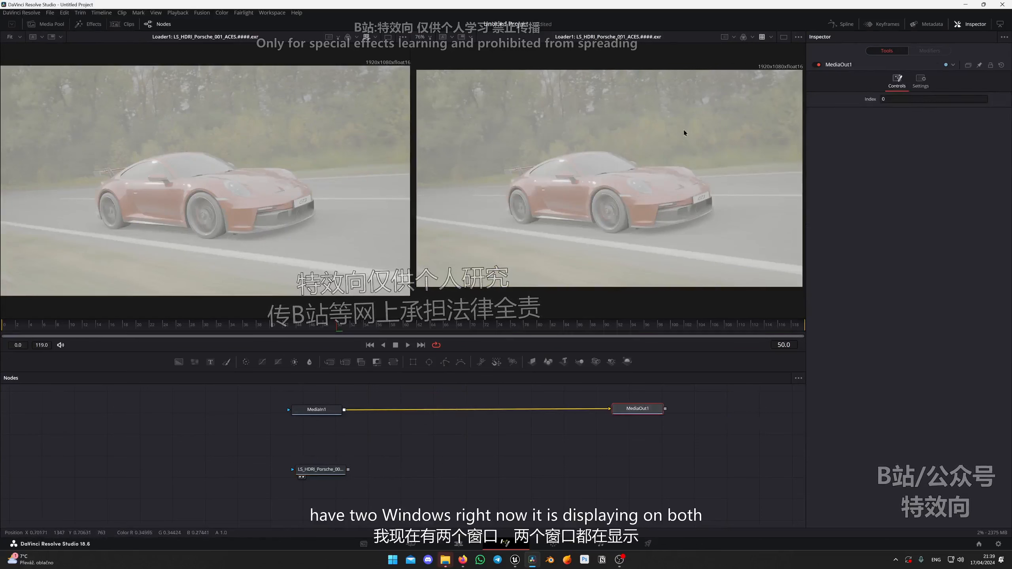
{"action": "left_click", "coordinate": [323, 472]}
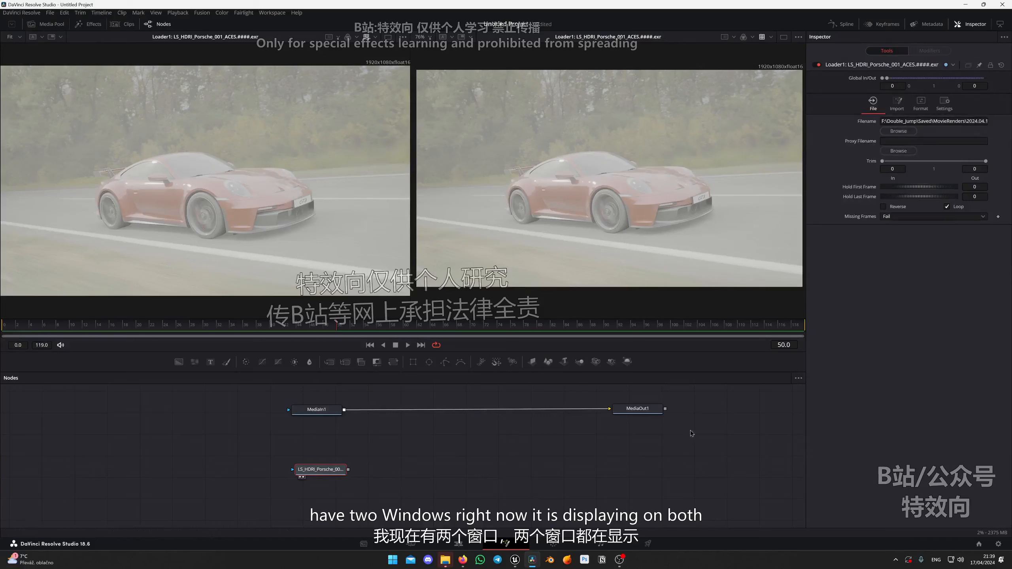
{"action": "left_click", "coordinate": [634, 414]}
{"action": "left_click_drag", "start_coordinate": [633, 411], "coordinate": [617, 193]}
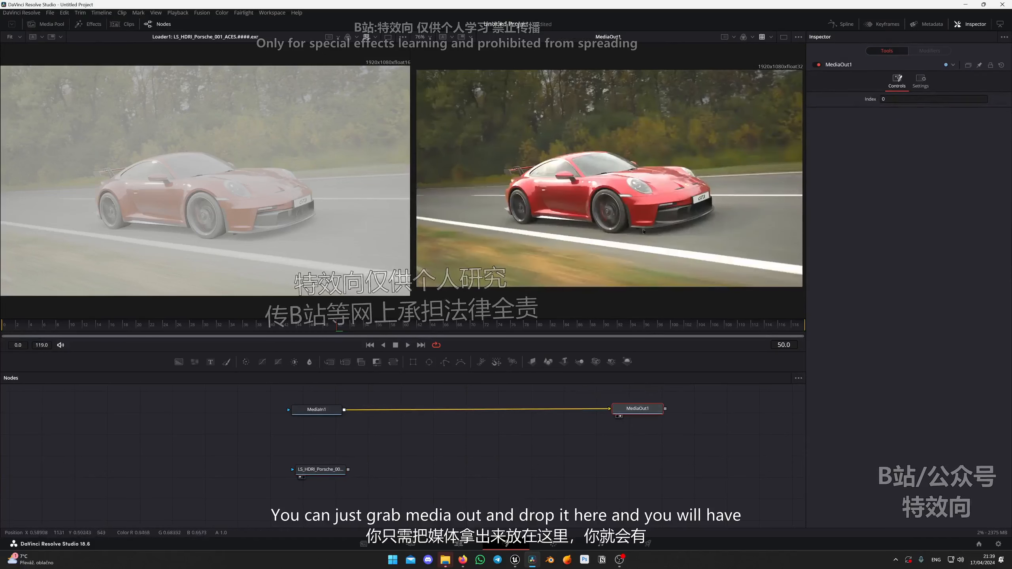
Toggle the first viewer's display of MediaOut1 on and off to demonstrate the node's viewer indicators.
{"action": "left_click", "coordinate": [320, 471]}
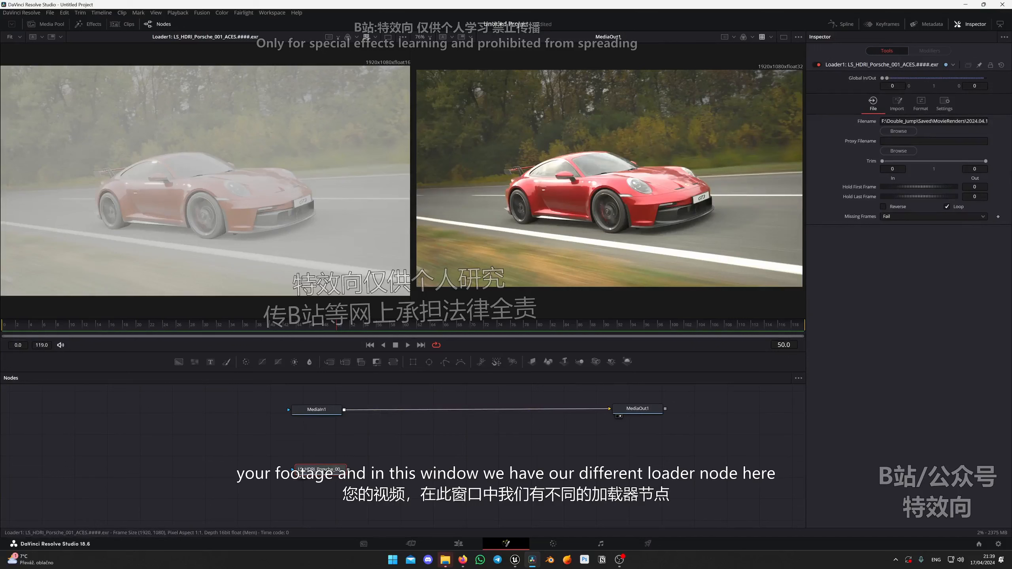
{"action": "mouse_move", "coordinate": [320, 471]}
{"action": "left_mouse_down"}
{"action": "mouse_move", "coordinate": [310, 472]}
{"action": "mouse_move", "coordinate": [318, 475]}
{"action": "left_mouse_up"}
{"action": "left_click_drag", "start_coordinate": [643, 412], "coordinate": [643, 414]}
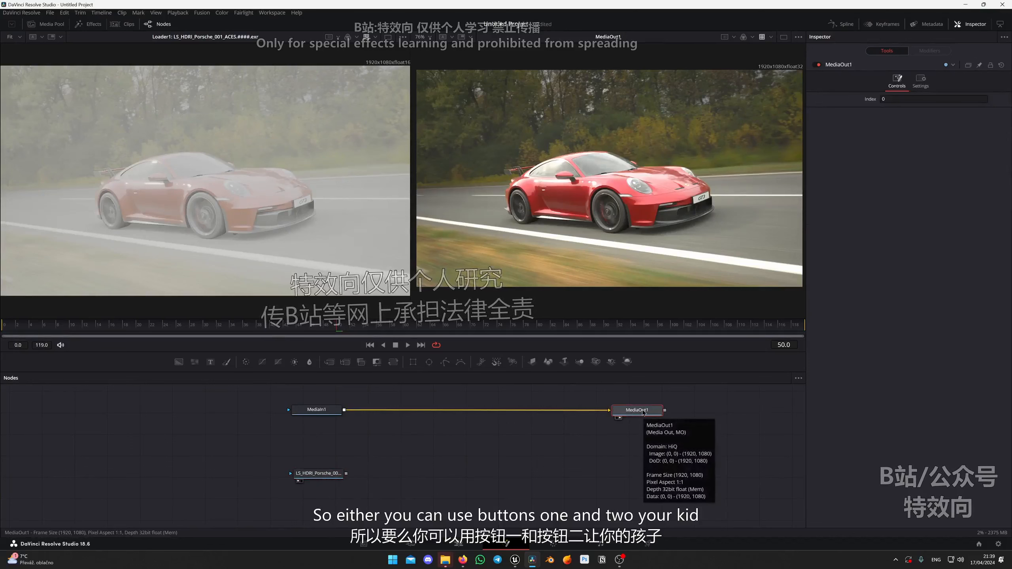
{"action": "key", "text": "1"}
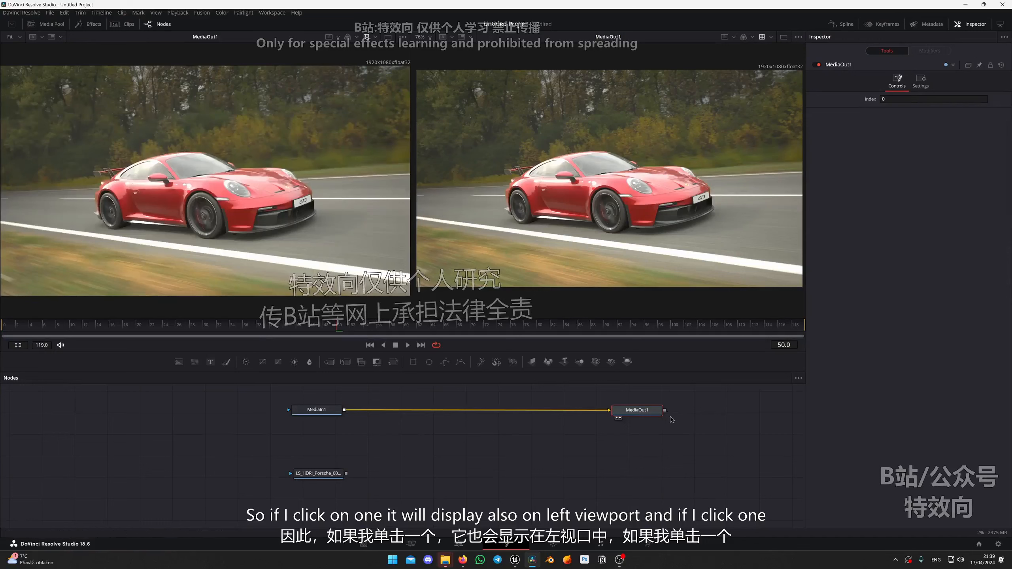
{"action": "key", "text": "1"}
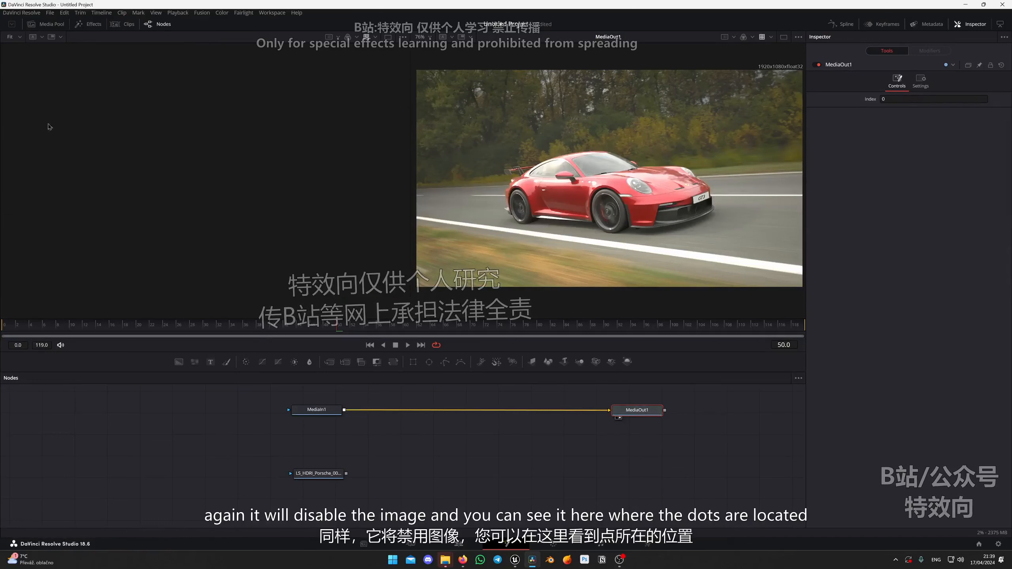
{"action": "left_click", "coordinate": [617, 418]}
{"action": "left_click", "coordinate": [617, 417]}
{"action": "left_click", "coordinate": [617, 417]}
{"action": "left_click", "coordinate": [617, 417]}
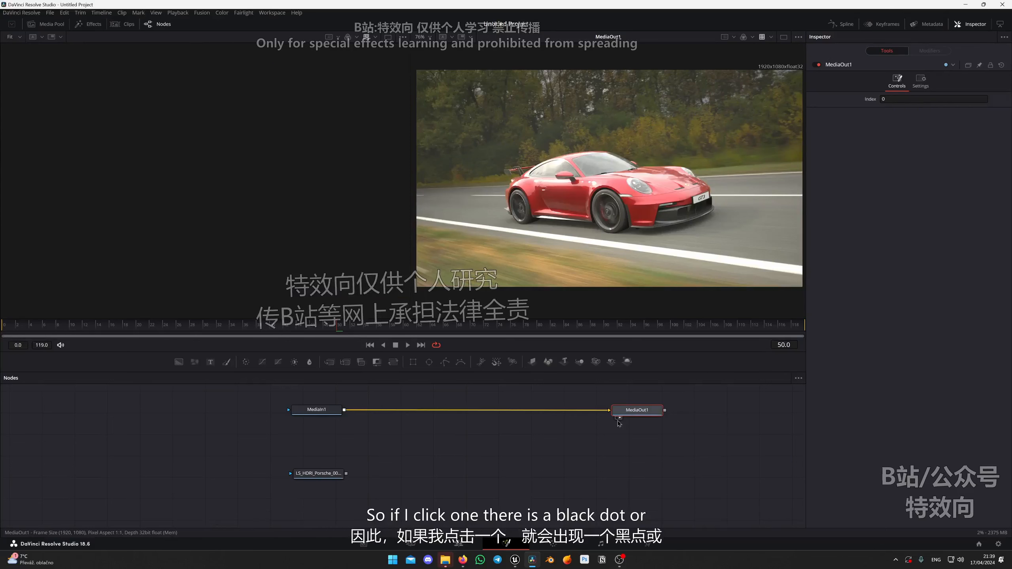
{"action": "left_click", "coordinate": [617, 418]}
{"action": "left_click", "coordinate": [617, 417]}
{"action": "left_click", "coordinate": [617, 417]}
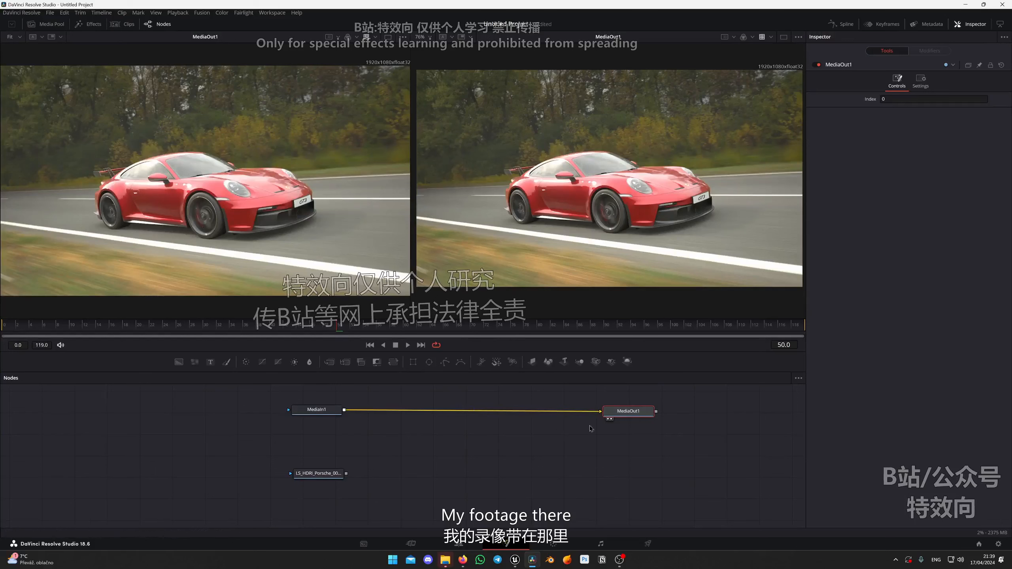
Put the Loader node's image back into the first viewer, switching its display off and on.
{"action": "left_click", "coordinate": [315, 474]}
{"action": "key", "text": "1"}
{"action": "mouse_move", "coordinate": [322, 475]}
{"action": "left_mouse_down"}
{"action": "mouse_move", "coordinate": [271, 456]}
{"action": "mouse_move", "coordinate": [320, 473]}
{"action": "left_mouse_up"}
{"action": "key", "text": "1"}
{"action": "key", "text": "1"}
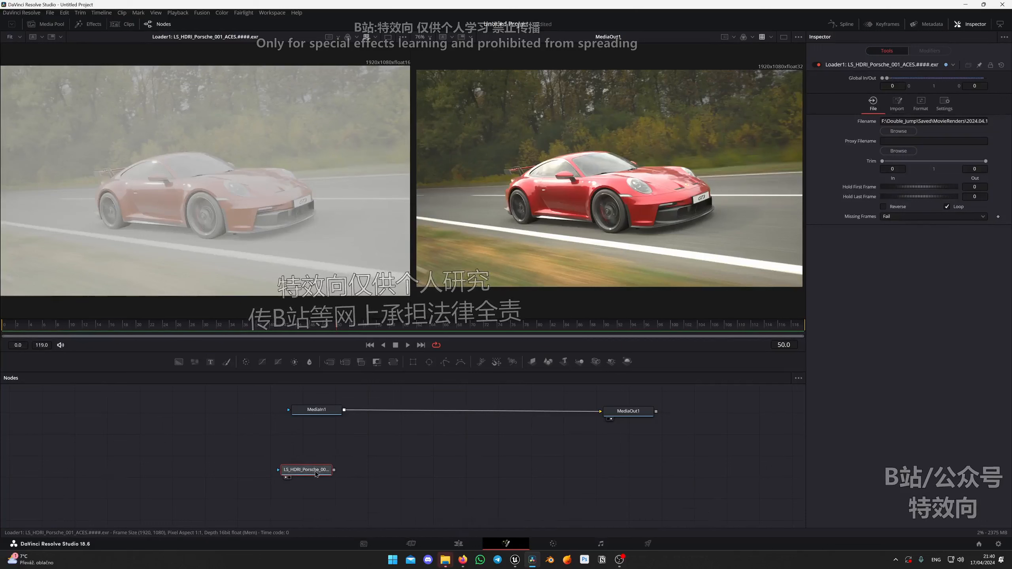
Add a Cryptomatte node after the Porsche Loader node and show it in the first viewer.
{"action": "left_click_drag", "start_coordinate": [299, 470], "coordinate": [306, 472]}
{"action": "key", "text": "shift+space"}
{"action": "type", "text": "load"}
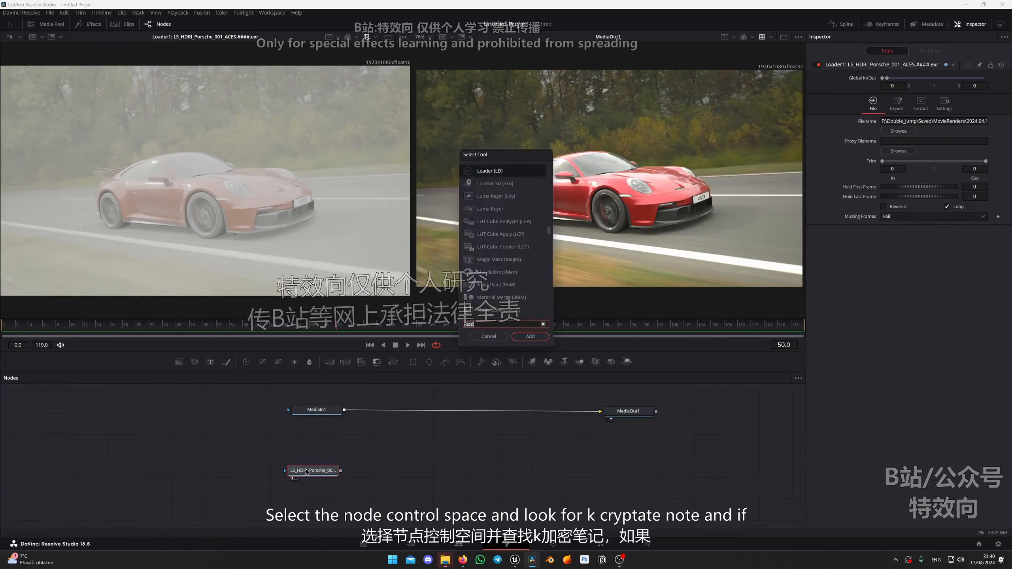
{"action": "key", "text": "BackSpace"}
{"action": "key", "text": "BackSpace"}
{"action": "key", "text": "BackSpace"}
{"action": "key", "text": "BackSpace"}
{"action": "type", "text": "crypto"}
{"action": "key", "text": "Return"}
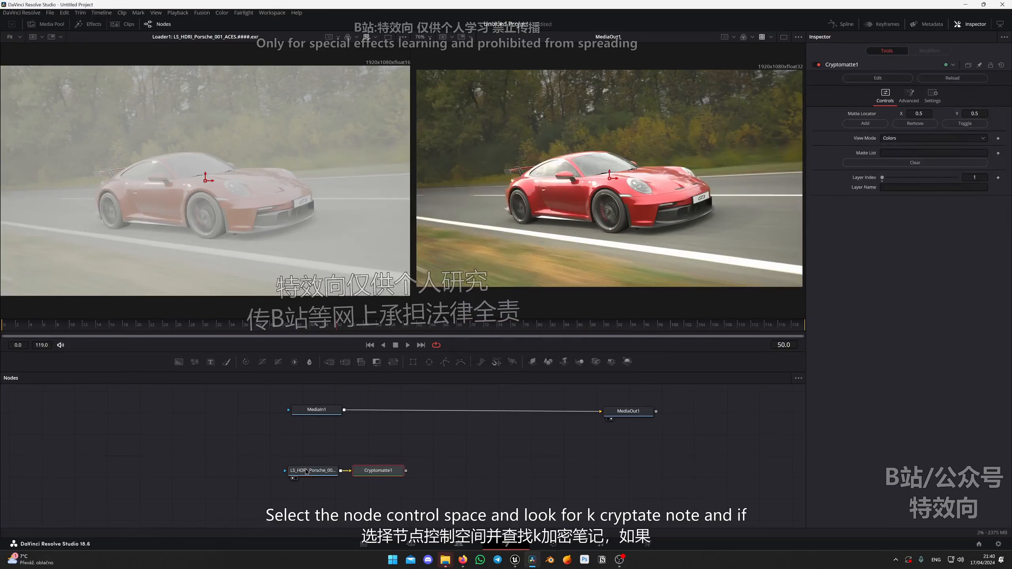
{"action": "key", "text": "1"}
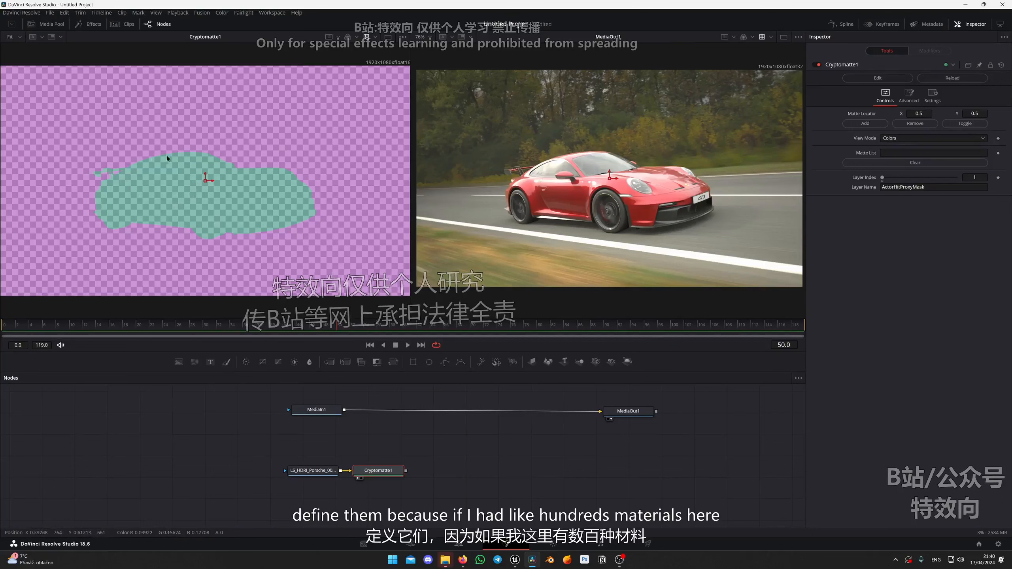
Place the Cryptomatte's matte locator on the background above the car and add HDRIBackdrop to the matte list.
{"action": "left_click_drag", "start_coordinate": [210, 184], "coordinate": [248, 228]}
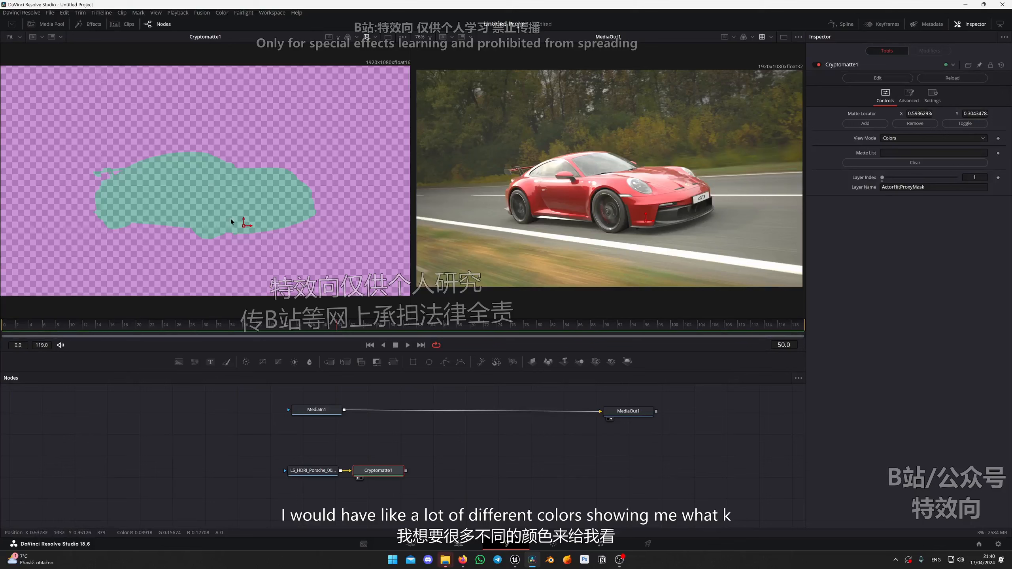
{"action": "left_click_drag", "start_coordinate": [245, 226], "coordinate": [238, 207]}
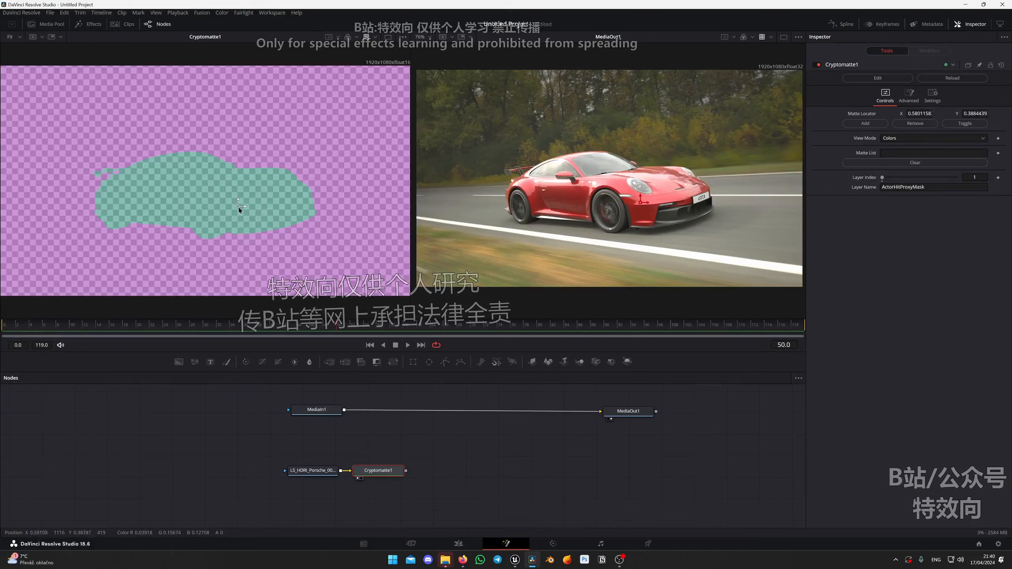
{"action": "left_click_drag", "start_coordinate": [237, 206], "coordinate": [284, 128]}
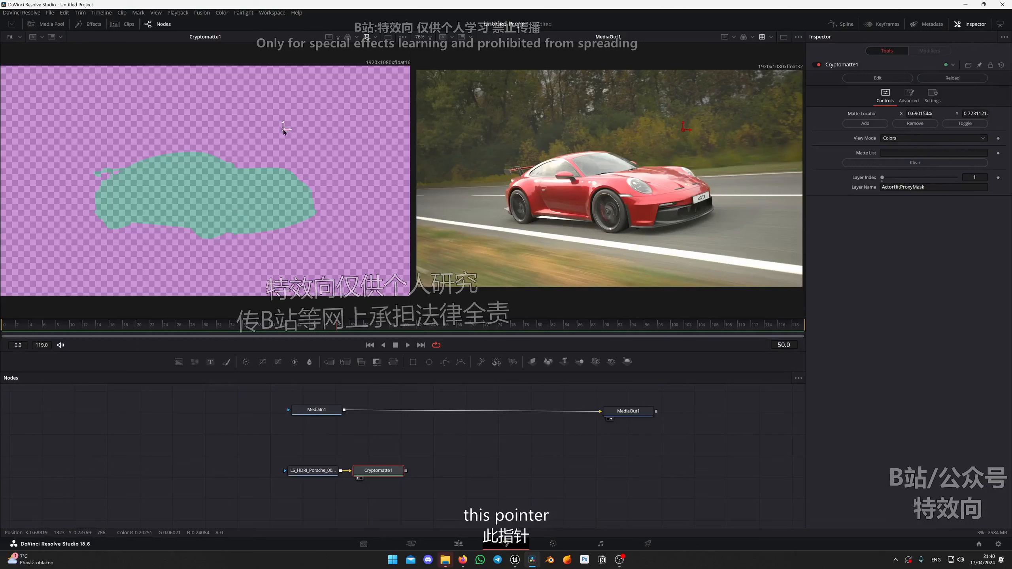
{"action": "left_click_drag", "start_coordinate": [284, 130], "coordinate": [280, 146]}
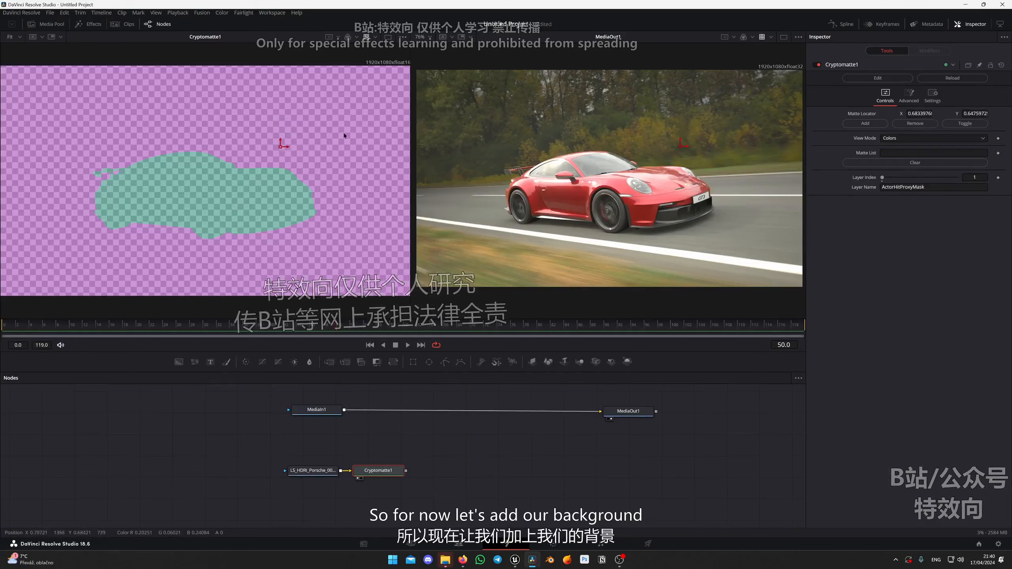
{"action": "left_click", "coordinate": [865, 124]}
{"action": "left_click", "coordinate": [281, 145]}
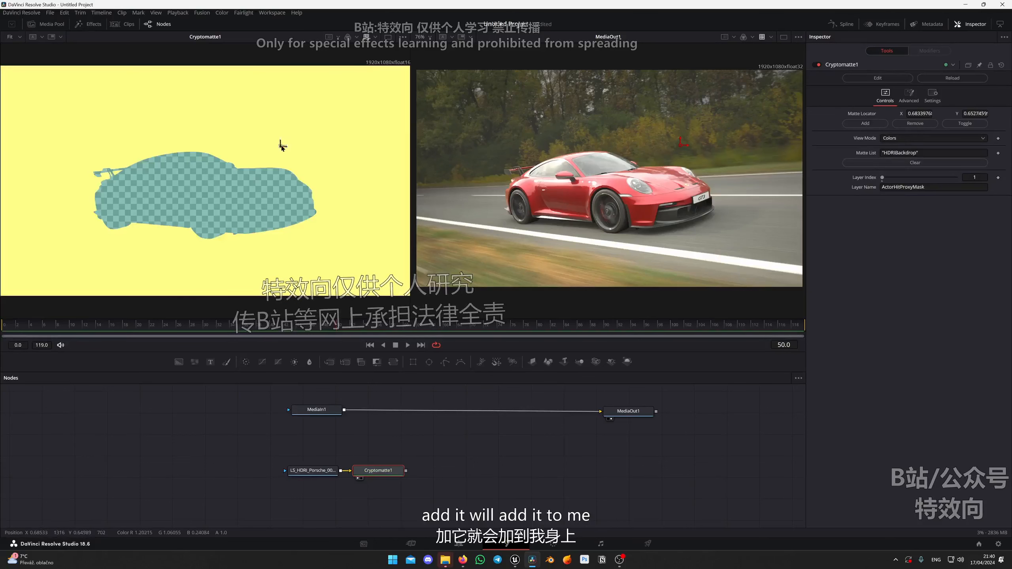
{"action": "left_click_drag", "start_coordinate": [281, 146], "coordinate": [285, 144]}
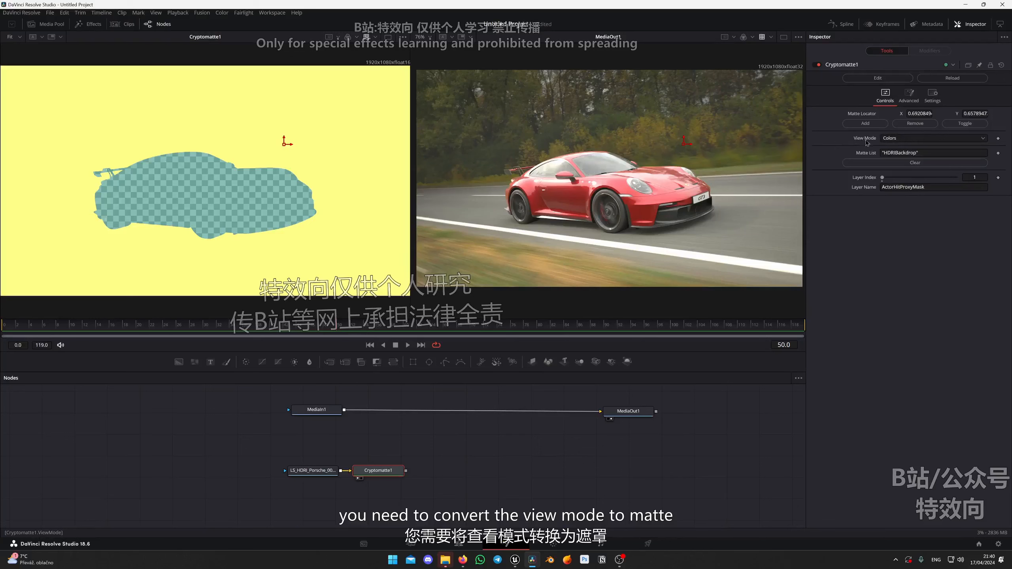
Set the Cryptomatte view mode to Matte and space the Loader and Cryptomatte1 nodes farther apart.
{"action": "left_click", "coordinate": [909, 139]}
{"action": "left_click", "coordinate": [896, 175]}
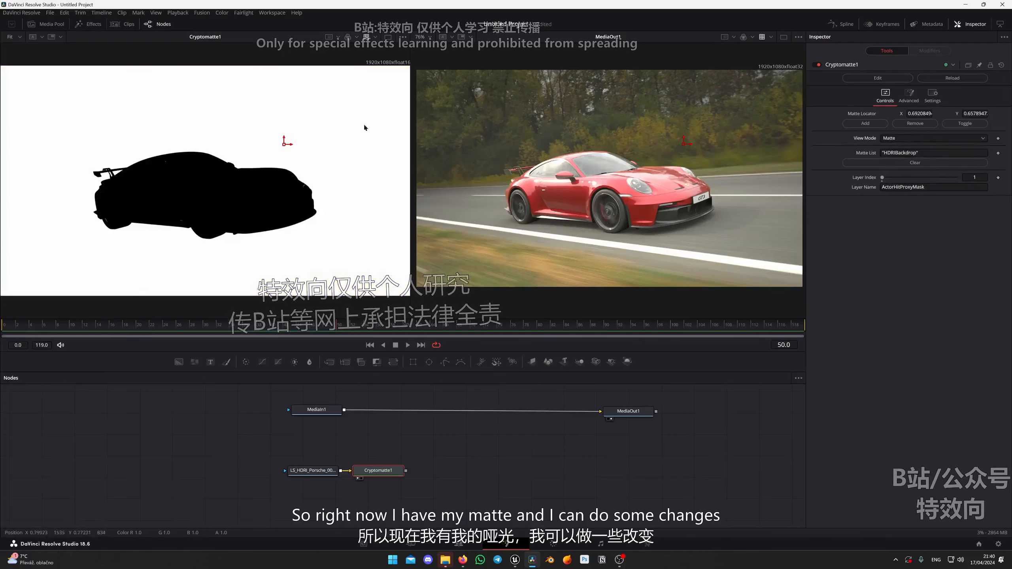
{"action": "left_click_drag", "start_coordinate": [289, 492], "coordinate": [408, 471]}
{"action": "left_click", "coordinate": [377, 489]}
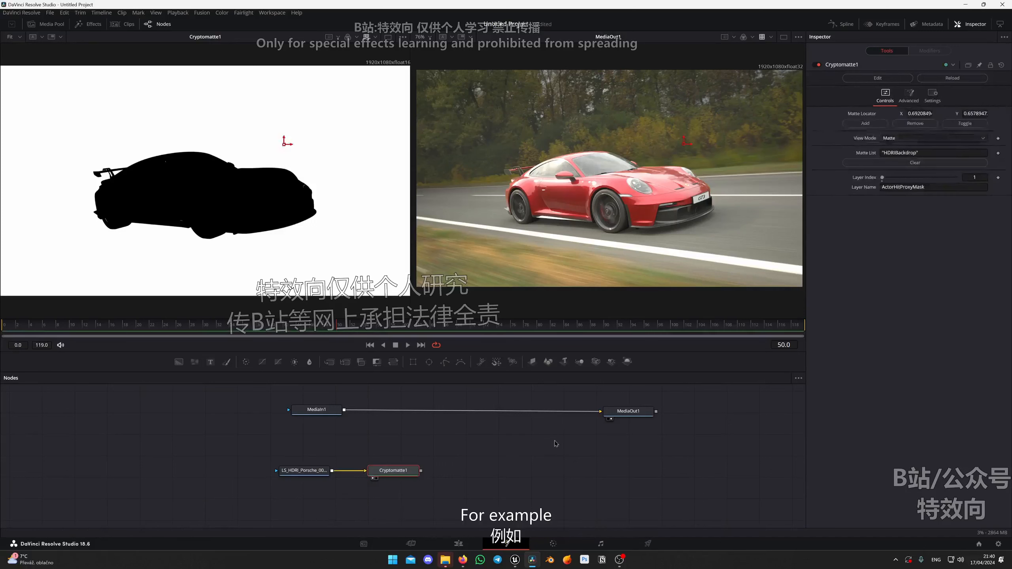
Insert a Color Corrector node after MediaIn1 and move it midway between MediaIn1 and MediaOut1.
{"action": "left_click", "coordinate": [324, 410]}
{"action": "key", "text": "shift+space"}
{"action": "type", "text": "colo"}
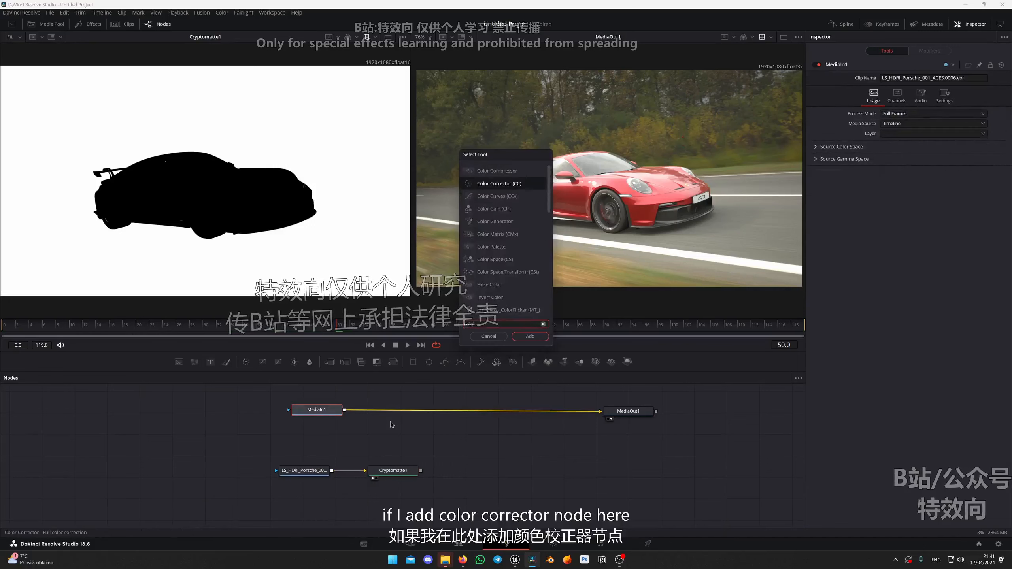
{"action": "key", "text": "Return"}
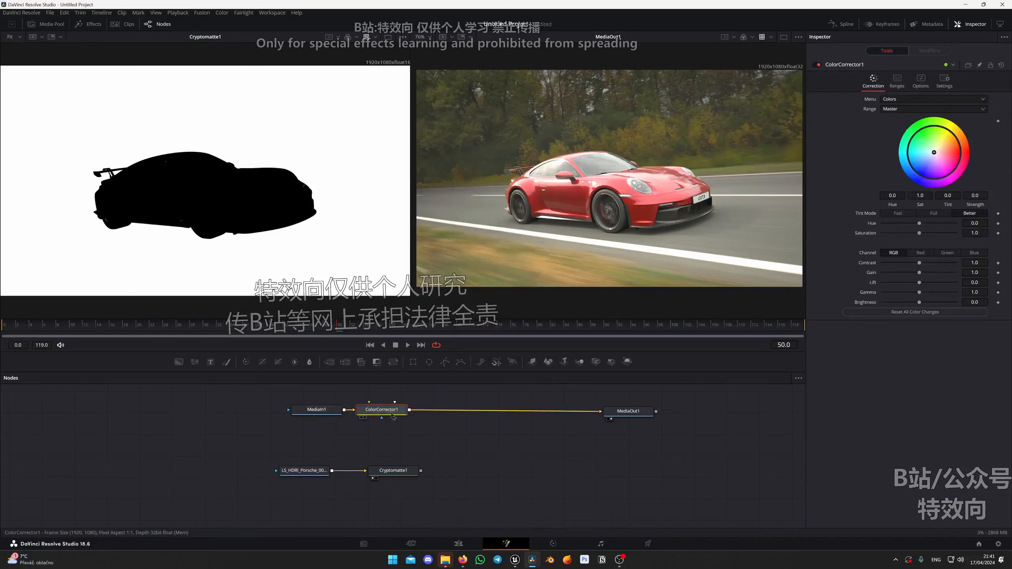
{"action": "left_click_drag", "start_coordinate": [391, 414], "coordinate": [489, 416]}
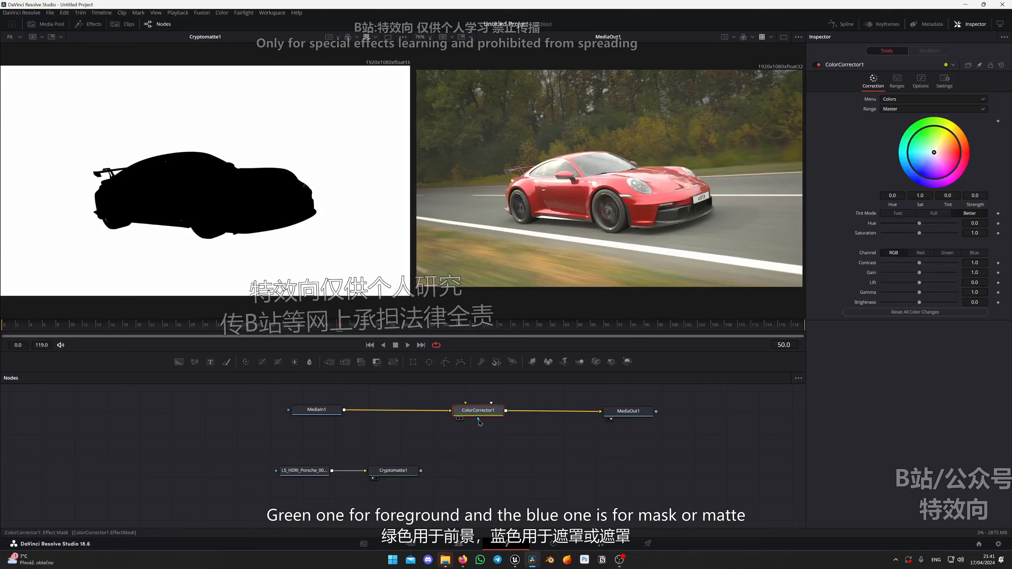
Connect the Cryptomatte1 output to the effect mask input of ColorCorrector1.
{"action": "left_click", "coordinate": [413, 471]}
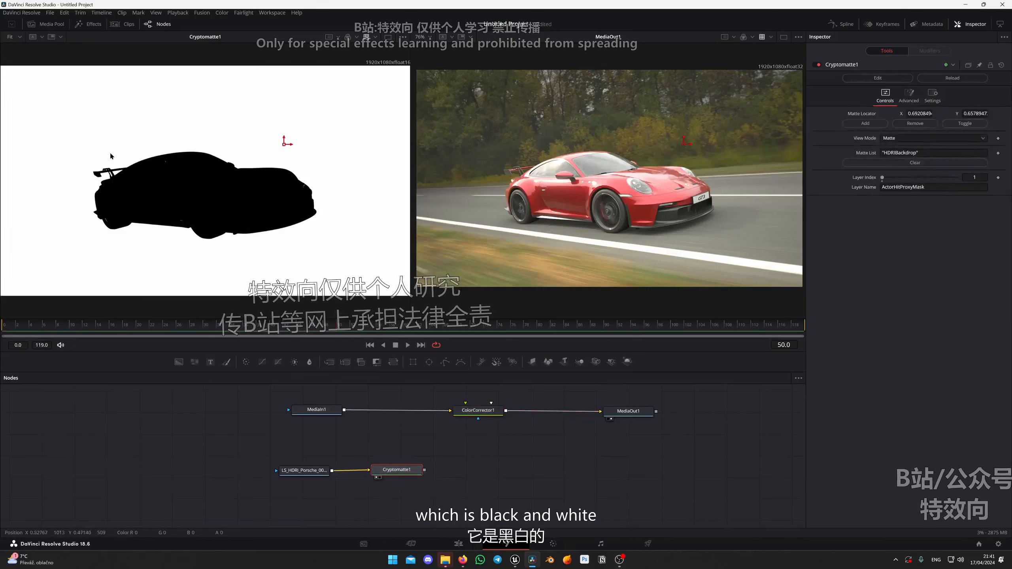
{"action": "left_click_drag", "start_coordinate": [424, 471], "coordinate": [477, 413]}
{"action": "left_click_drag", "start_coordinate": [470, 418], "coordinate": [478, 419]}
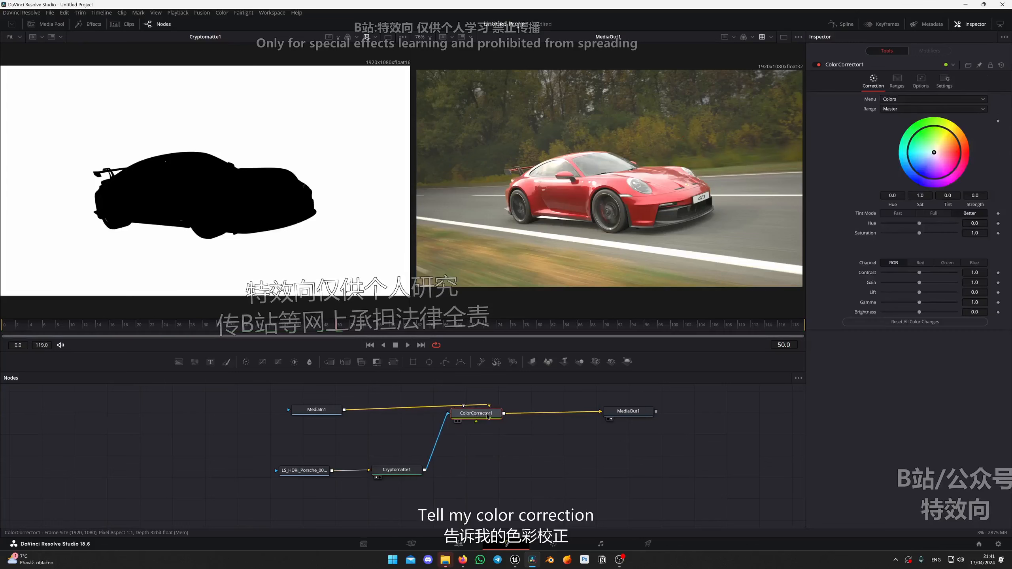
{"action": "scroll", "coordinate": [564, 140], "scroll_direction": "down", "scroll_amount": 1}
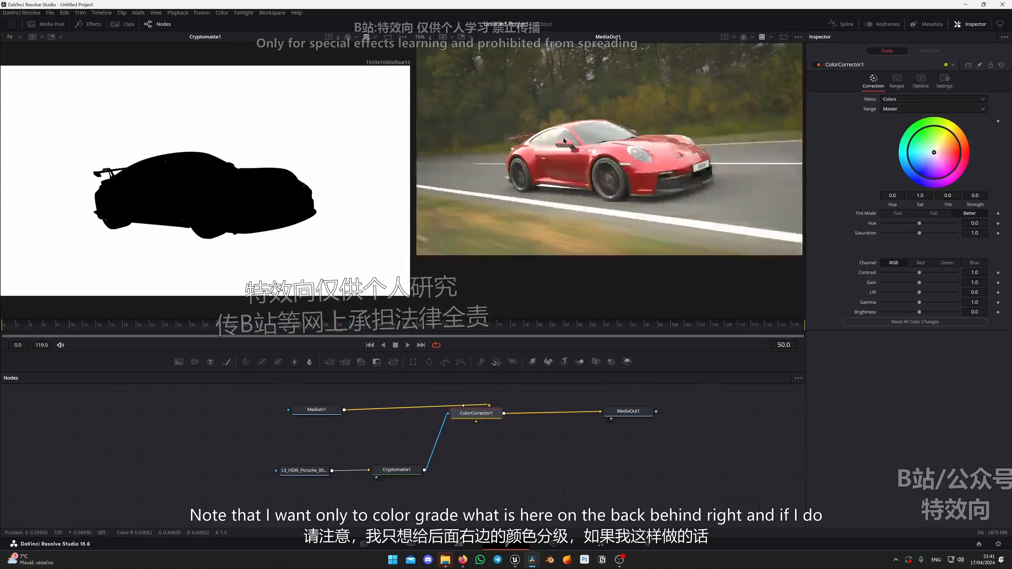
{"action": "scroll", "coordinate": [563, 140], "scroll_direction": "up", "scroll_amount": 1}
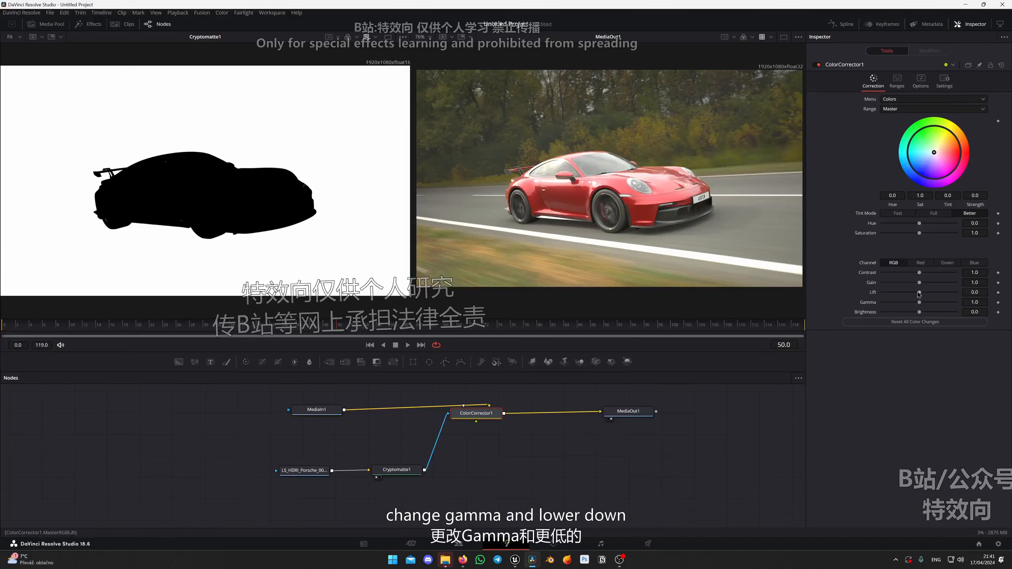
Test the masked correction by lowering ColorCorrector1's Gamma to 0.0 and returning it to 1.0.
{"action": "left_click_drag", "start_coordinate": [919, 306], "coordinate": [880, 305]}
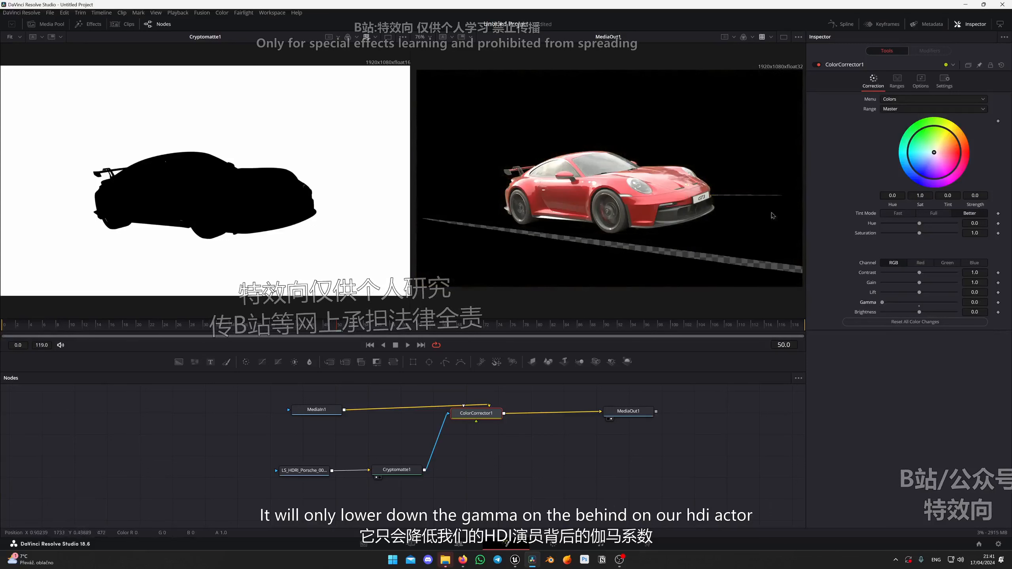
{"action": "left_click_drag", "start_coordinate": [882, 302], "coordinate": [907, 306]}
{"action": "left_click", "coordinate": [919, 306]}
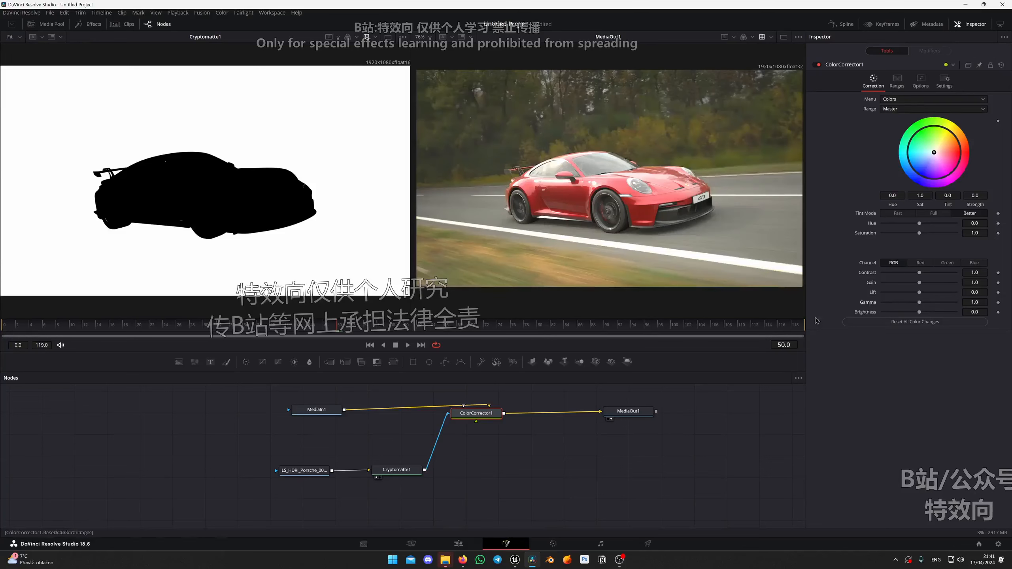
Delete ColorCorrector1 and shift the Porsche Loader and Cryptomatte1 nodes together slightly closer to MediaOut1.
{"action": "left_click_drag", "start_coordinate": [478, 411], "coordinate": [477, 417]}
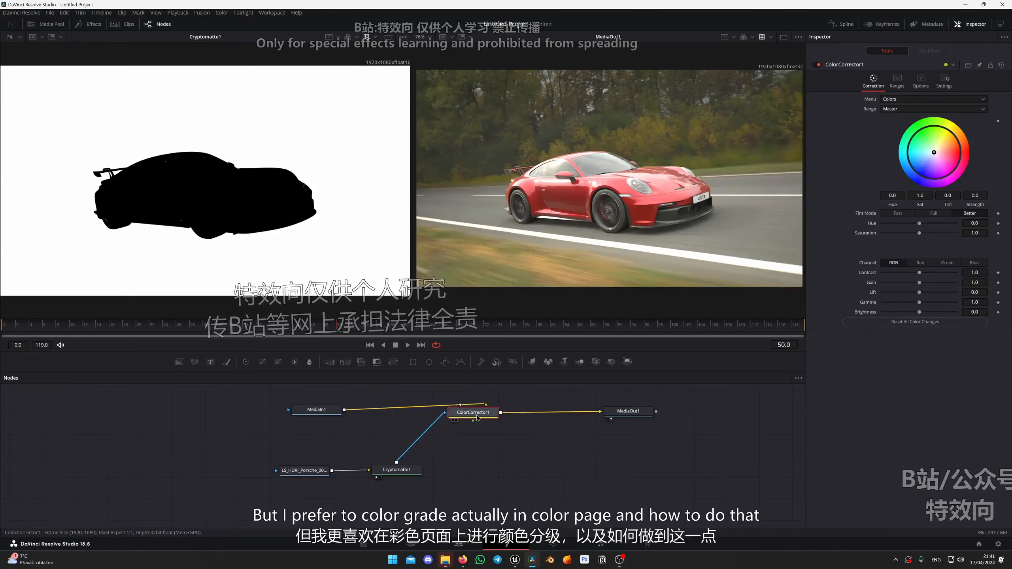
{"action": "key", "text": "Delete"}
{"action": "left_click_drag", "start_coordinate": [401, 475], "coordinate": [406, 474]}
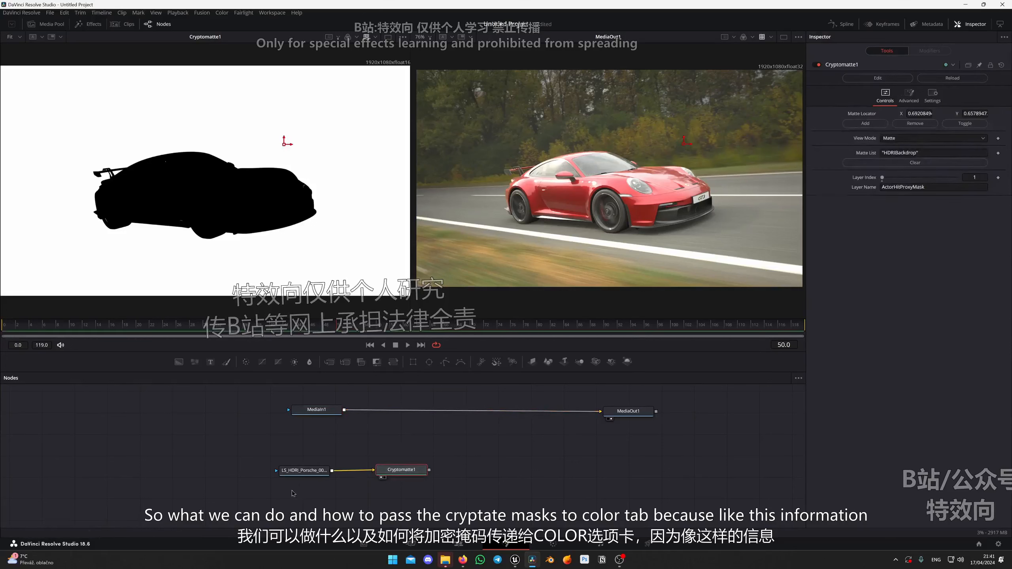
{"action": "left_click_drag", "start_coordinate": [294, 492], "coordinate": [427, 475]}
{"action": "left_click", "coordinate": [467, 464]}
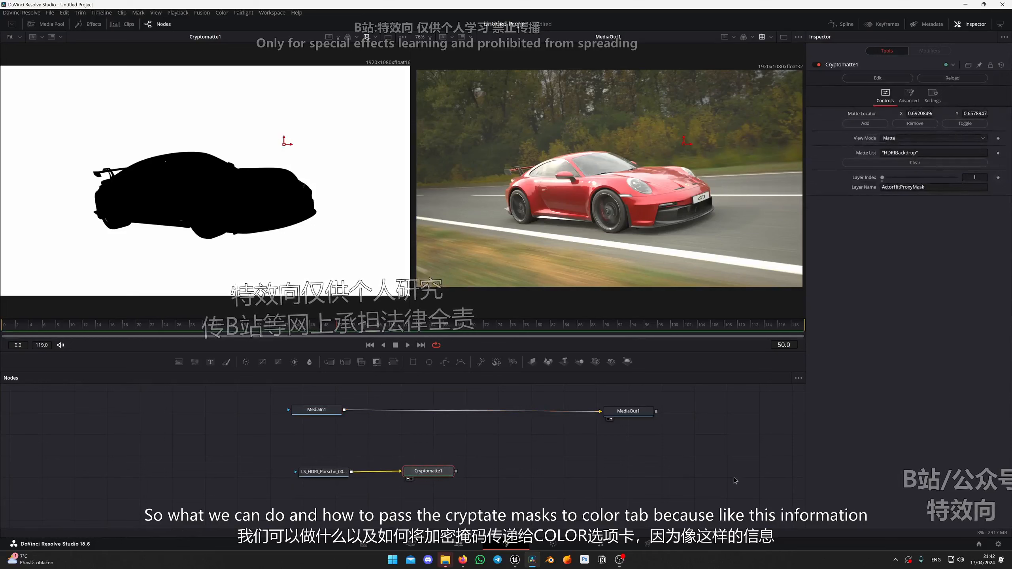
{"action": "left_click_drag", "start_coordinate": [432, 472], "coordinate": [428, 472]}
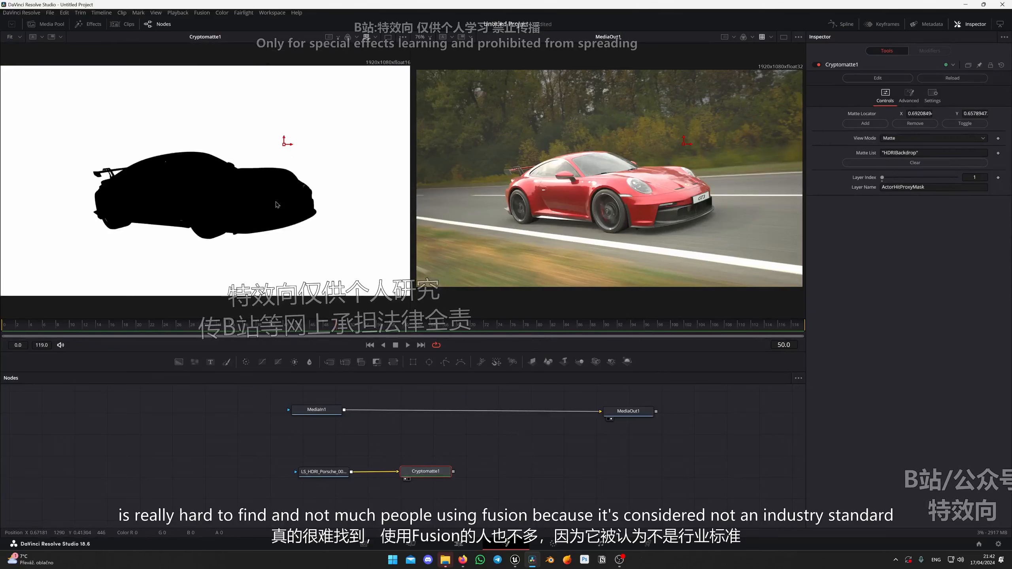
Set both Fusion viewers to the Fit zoom level.
{"action": "scroll", "coordinate": [276, 204], "scroll_direction": "down", "scroll_amount": 1}
{"action": "scroll", "coordinate": [288, 205], "scroll_direction": "up", "scroll_amount": 1}
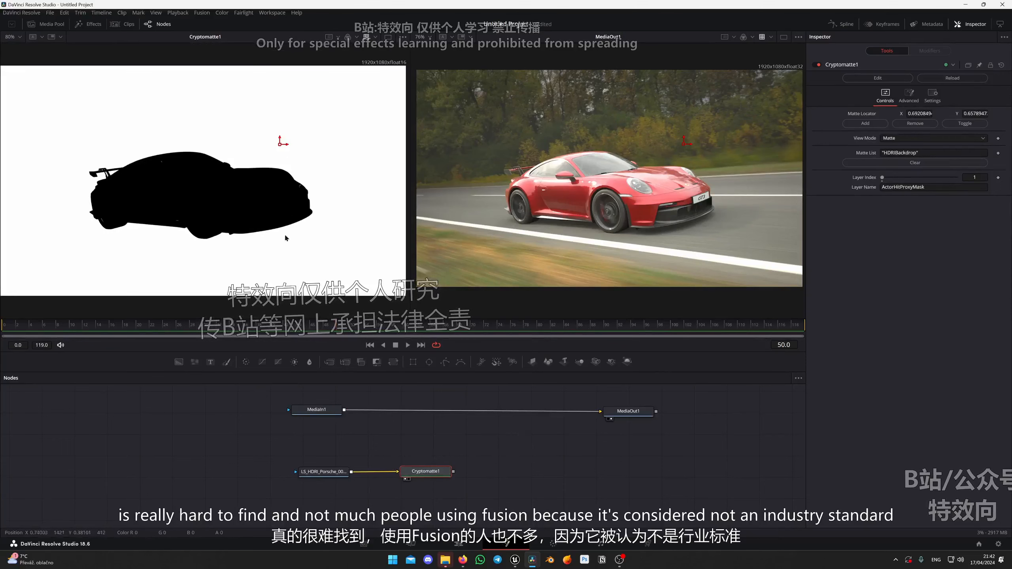
{"action": "left_click", "coordinate": [19, 37]}
{"action": "left_click", "coordinate": [12, 44]}
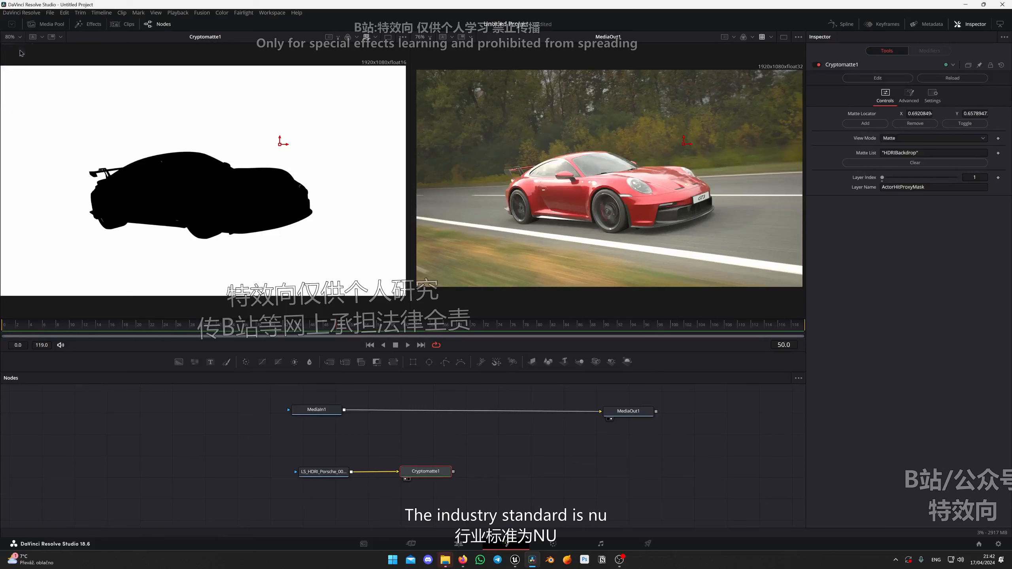
{"action": "left_click", "coordinate": [429, 37]}
{"action": "left_click", "coordinate": [427, 49]}
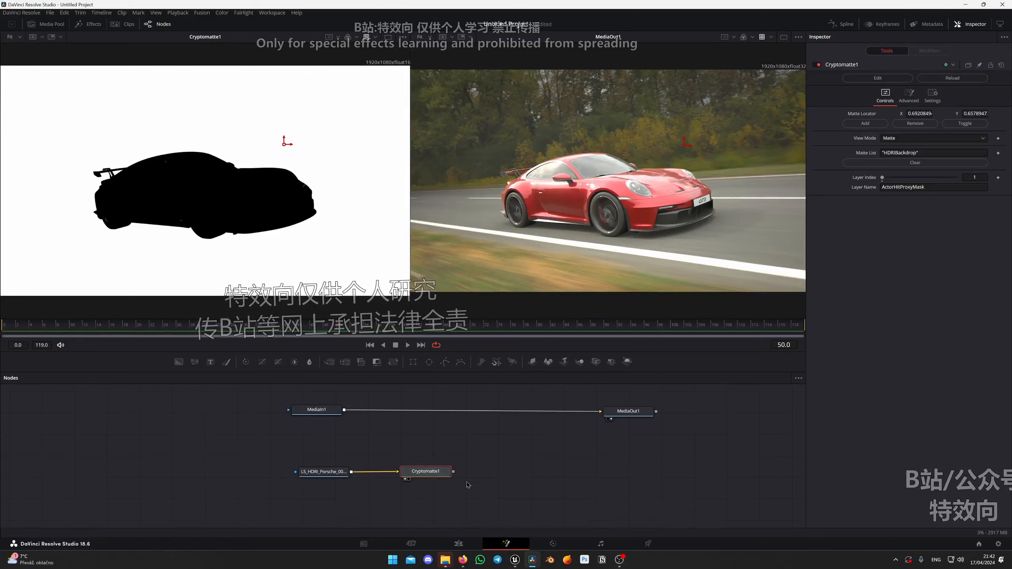
Check the clip's image on the Color page and return to the MediaOut1 node in Fusion.
{"action": "left_click", "coordinate": [554, 543]}
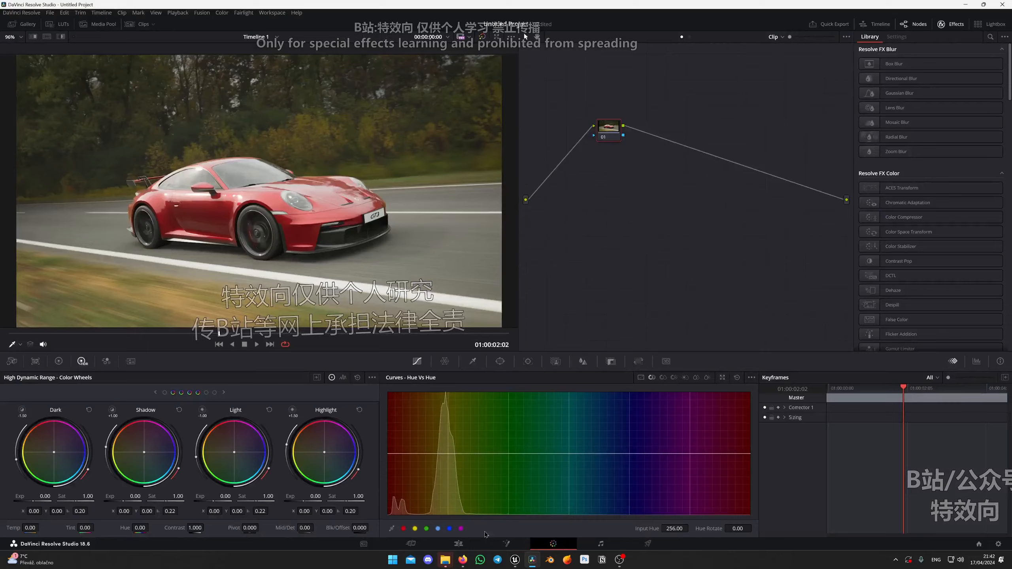
{"action": "left_click", "coordinate": [506, 543]}
{"action": "left_click", "coordinate": [618, 410]}
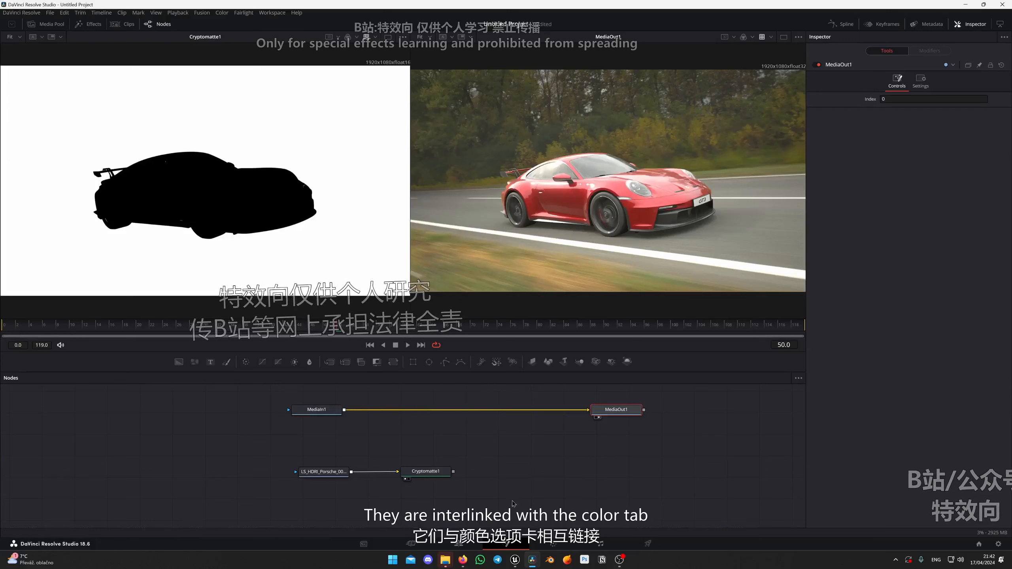
Disconnect MediaIn1 from MediaOut1 and reconnect them, checking the Color page image in each state.
{"action": "left_click", "coordinate": [579, 410]}
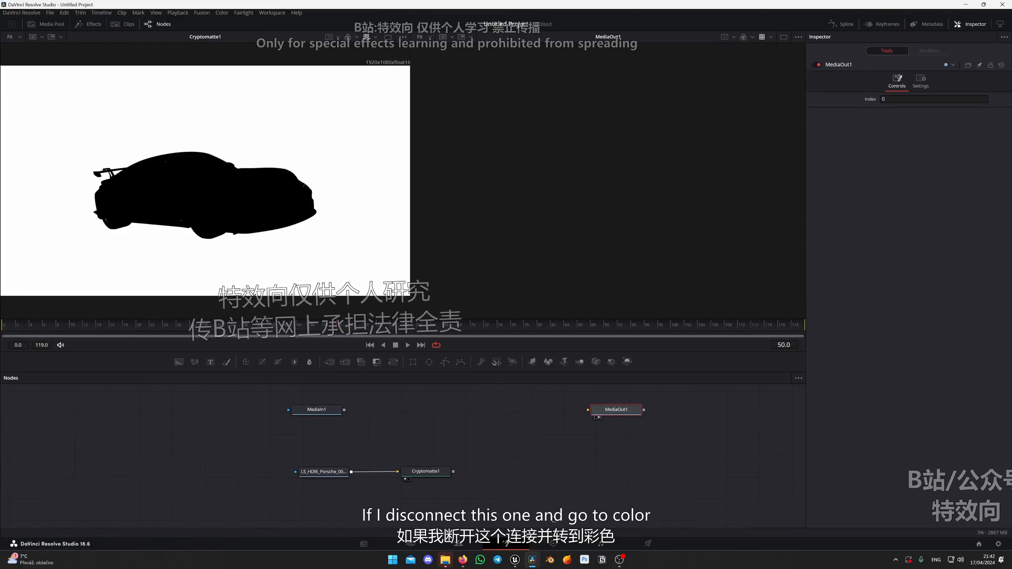
{"action": "left_click", "coordinate": [553, 543]}
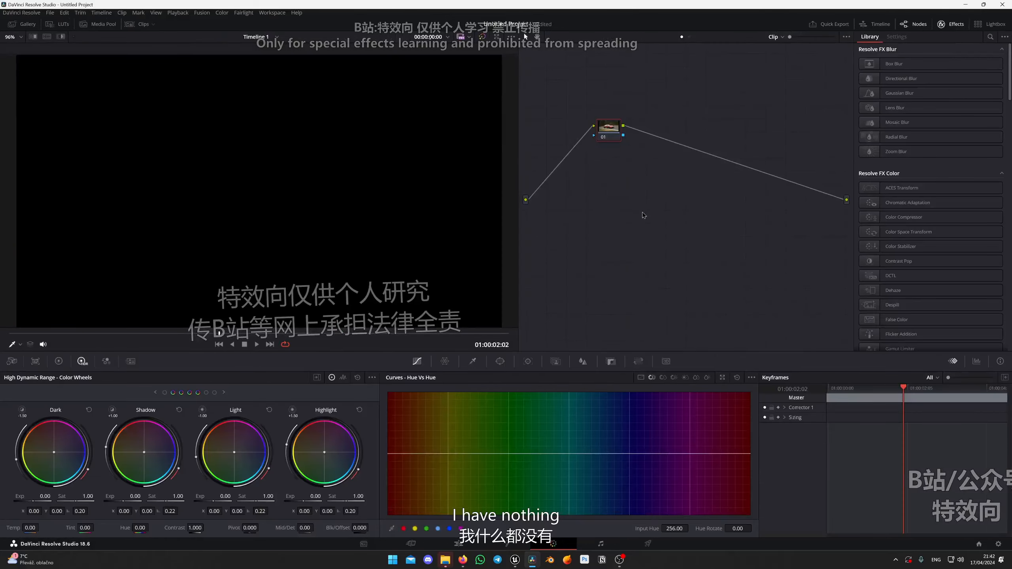
{"action": "left_click", "coordinate": [506, 543]}
{"action": "left_click_drag", "start_coordinate": [344, 410], "coordinate": [588, 410]}
{"action": "left_click", "coordinate": [553, 543]}
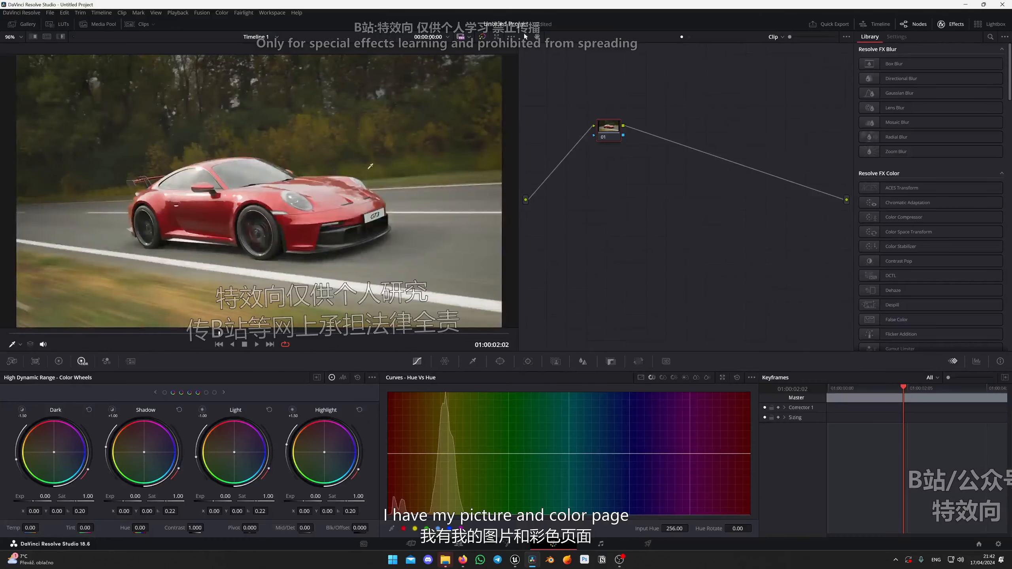
{"action": "left_click", "coordinate": [512, 546]}
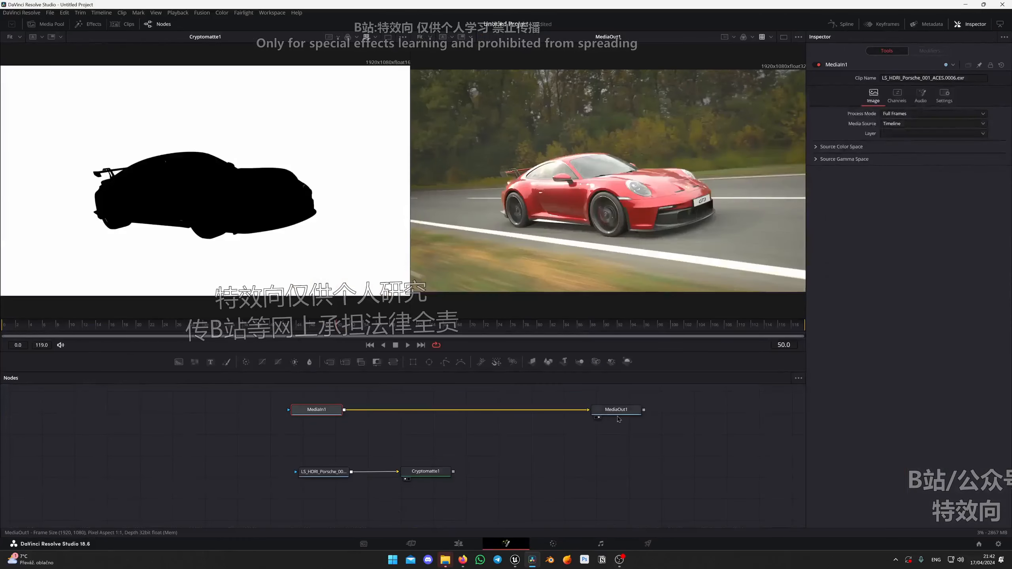
Add a second Media Out node after Cryptomatte1.
{"action": "left_click_drag", "start_coordinate": [439, 475], "coordinate": [449, 476]}
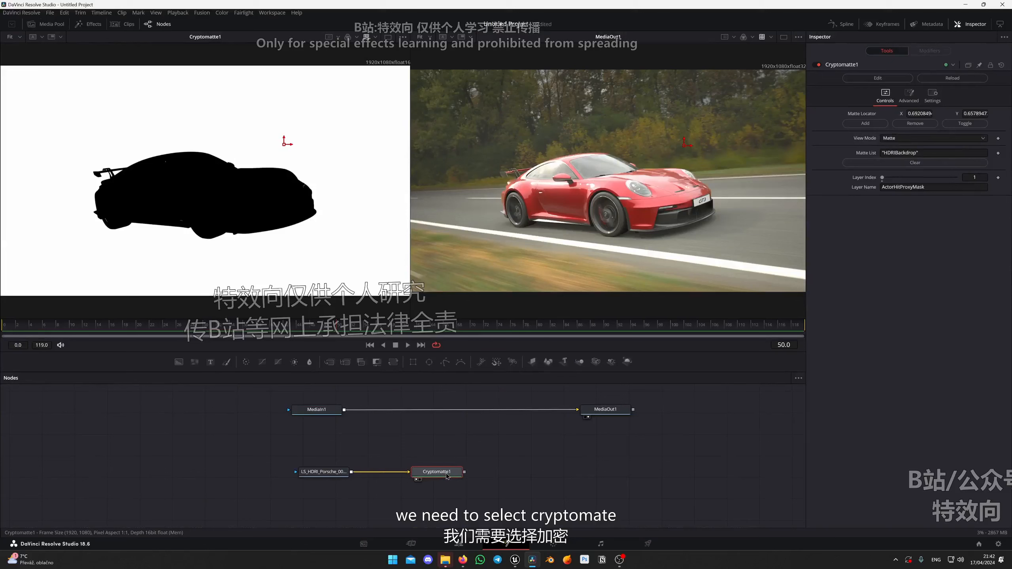
{"action": "key", "text": "shift+space"}
{"action": "type", "text": "colo"}
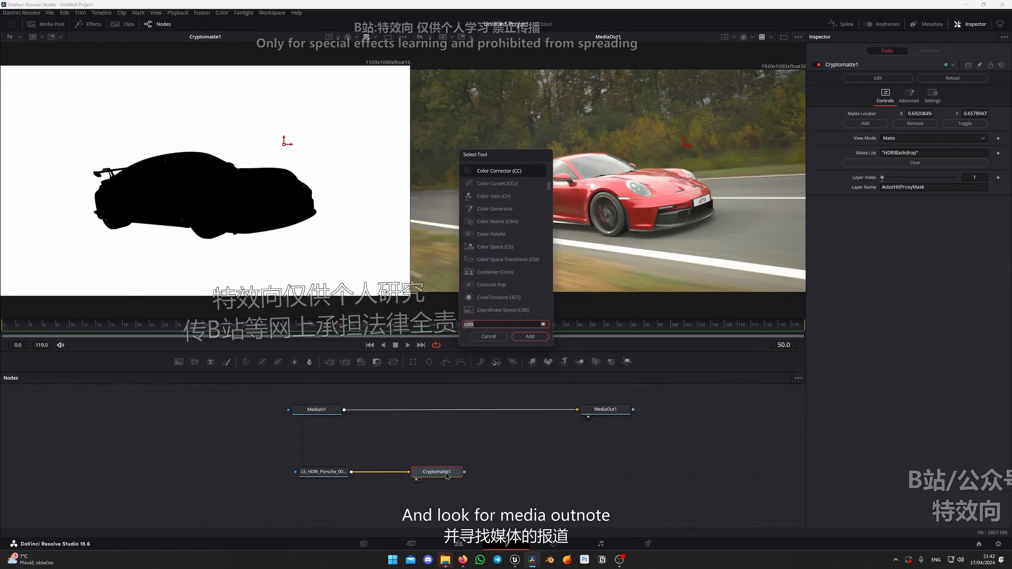
{"action": "key", "text": "BackSpace"}
{"action": "key", "text": "BackSpace"}
{"action": "key", "text": "BackSpace"}
{"action": "key", "text": "BackSpace"}
{"action": "type", "text": "medi"}
{"action": "key", "text": "Down"}
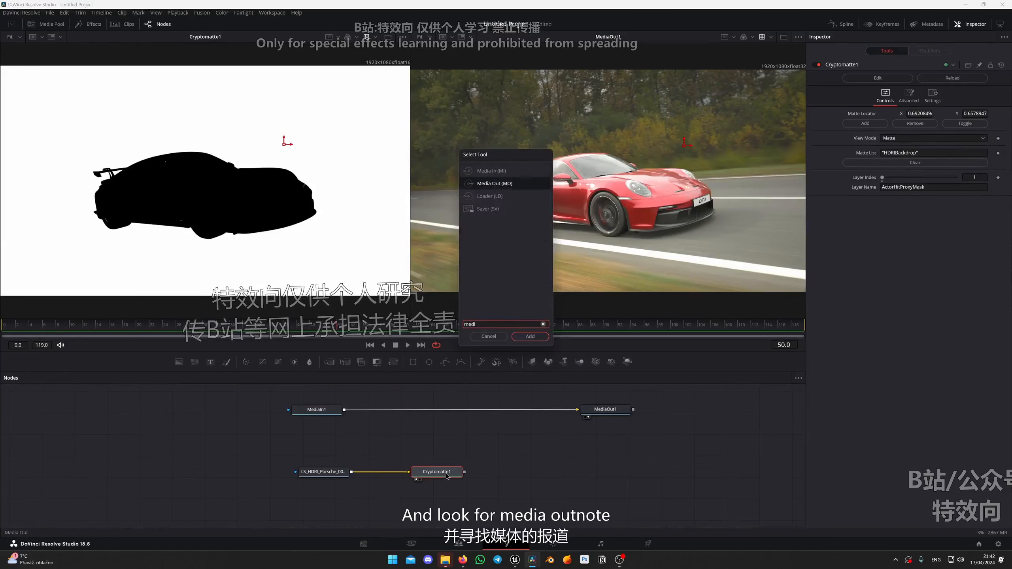
{"action": "key", "text": "Return"}
Place the new Media Out node below MediaOut1 and preview both outputs in the second viewer.
{"action": "left_click_drag", "start_coordinate": [507, 473], "coordinate": [603, 471]}
{"action": "key", "text": "2"}
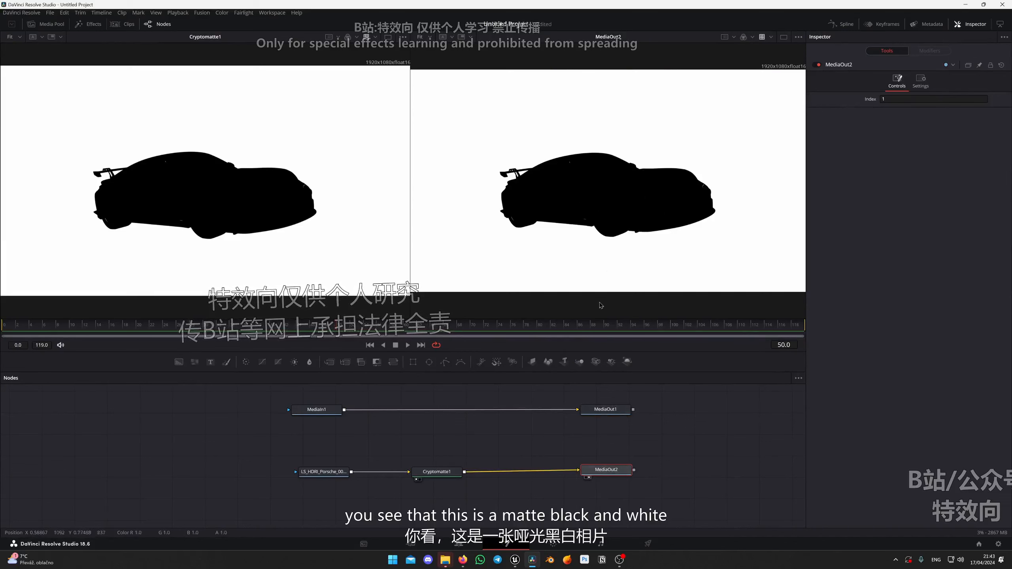
{"action": "left_click", "coordinate": [605, 410]}
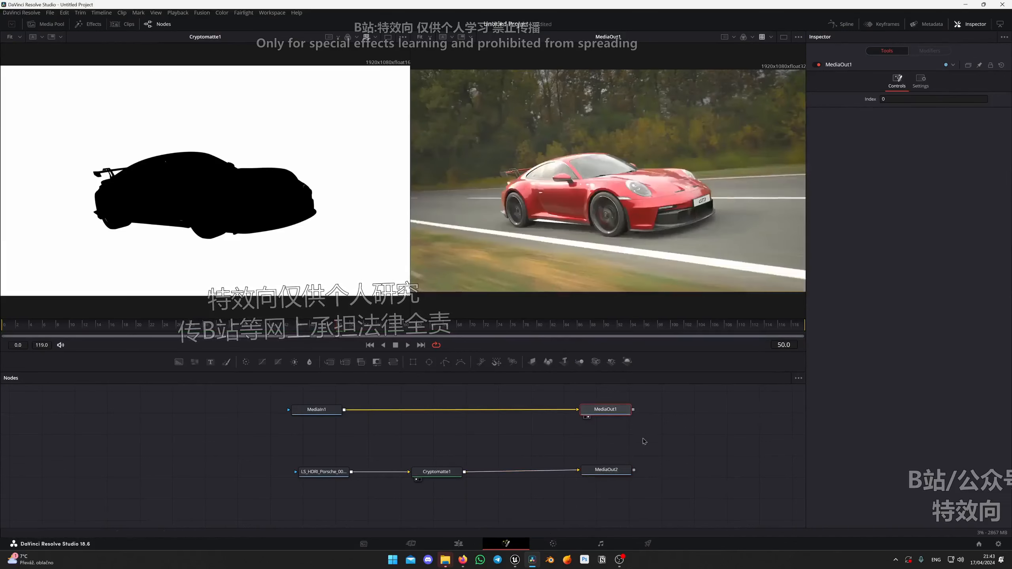
Add a second source input to the clip's node graph on the Color page.
{"action": "left_click", "coordinate": [554, 544]}
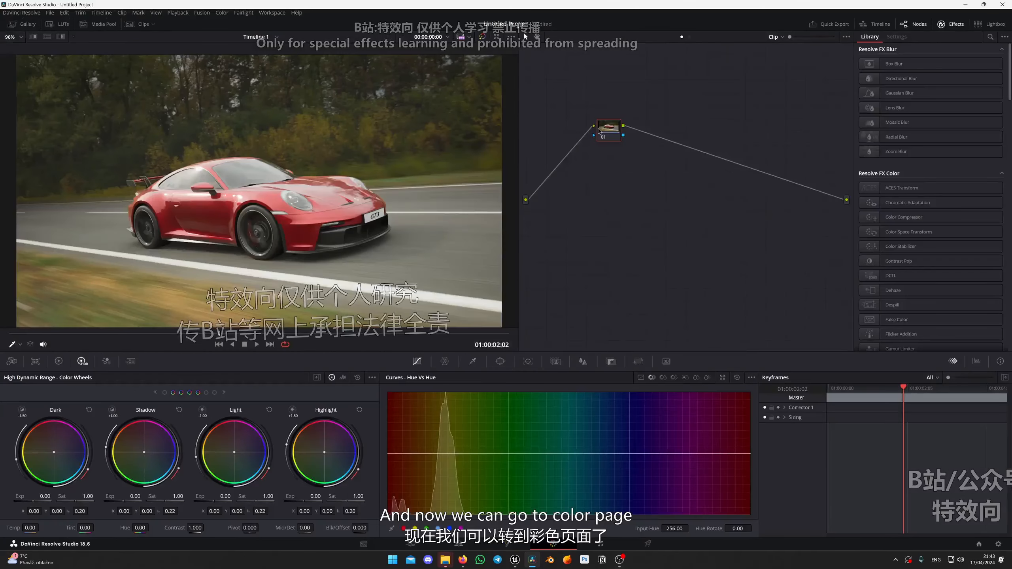
{"action": "right_click", "coordinate": [547, 230]}
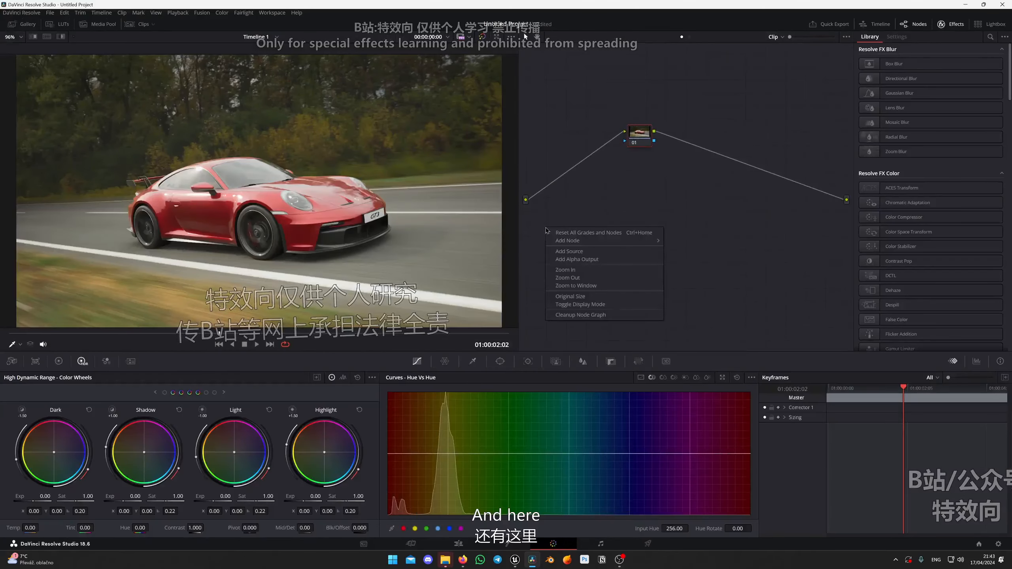
{"action": "left_click", "coordinate": [569, 251]}
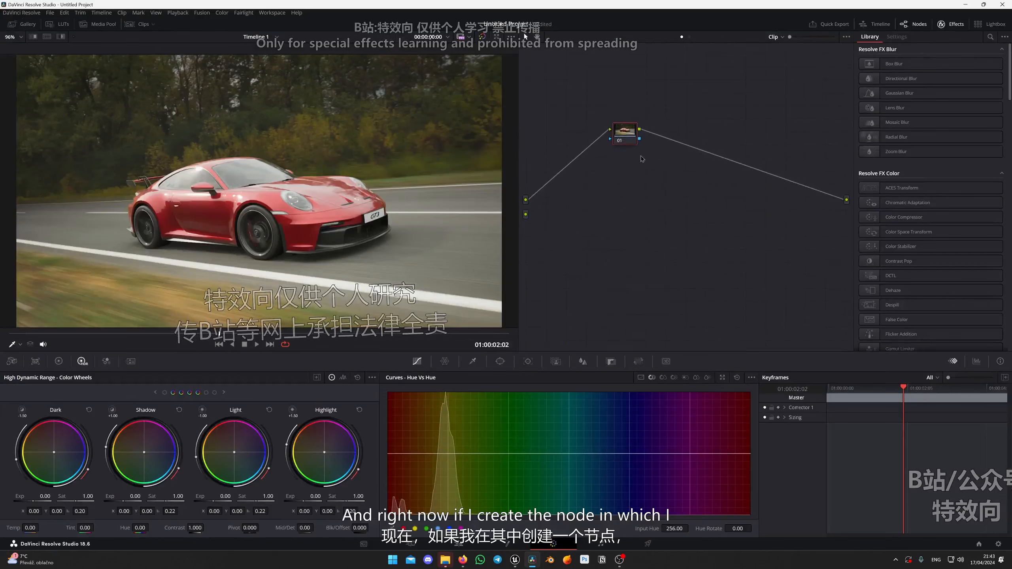
Add a serial node after node 01 and set its HDR color temperature to 4000.
{"action": "key", "text": "alt+s"}
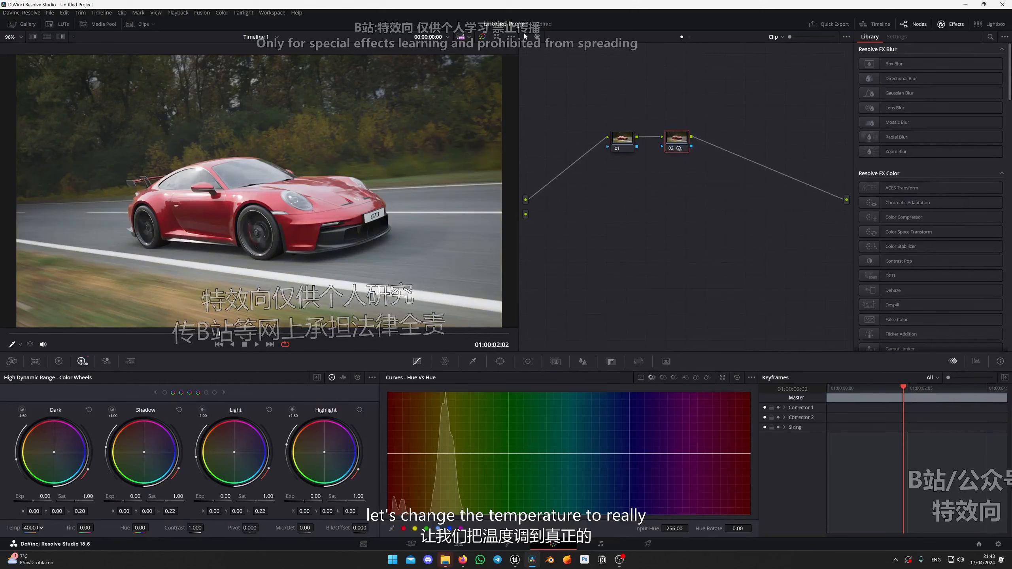
{"action": "left_click_drag", "start_coordinate": [41, 528], "coordinate": [53, 527]}
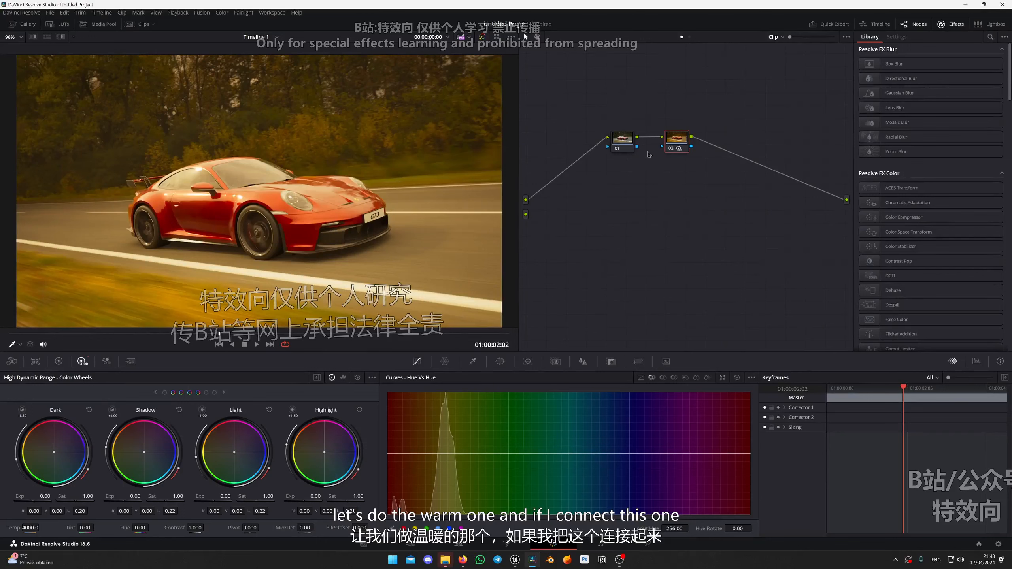
{"action": "left_click_drag", "start_coordinate": [681, 143], "coordinate": [683, 144]}
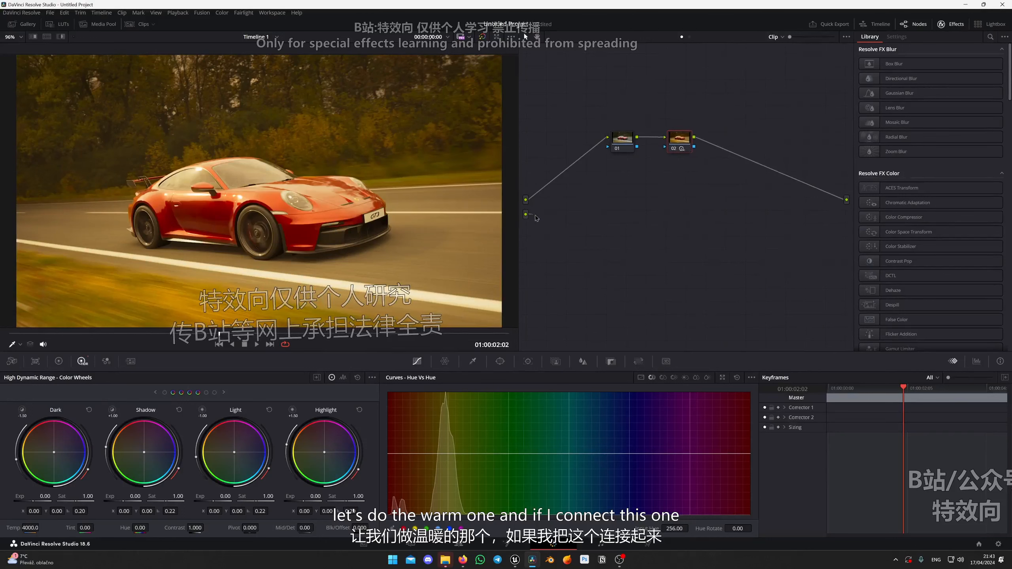
Connect the second source to node 02's mask input so the warm grade is limited to the background.
{"action": "left_click_drag", "start_coordinate": [536, 218], "coordinate": [641, 177]}
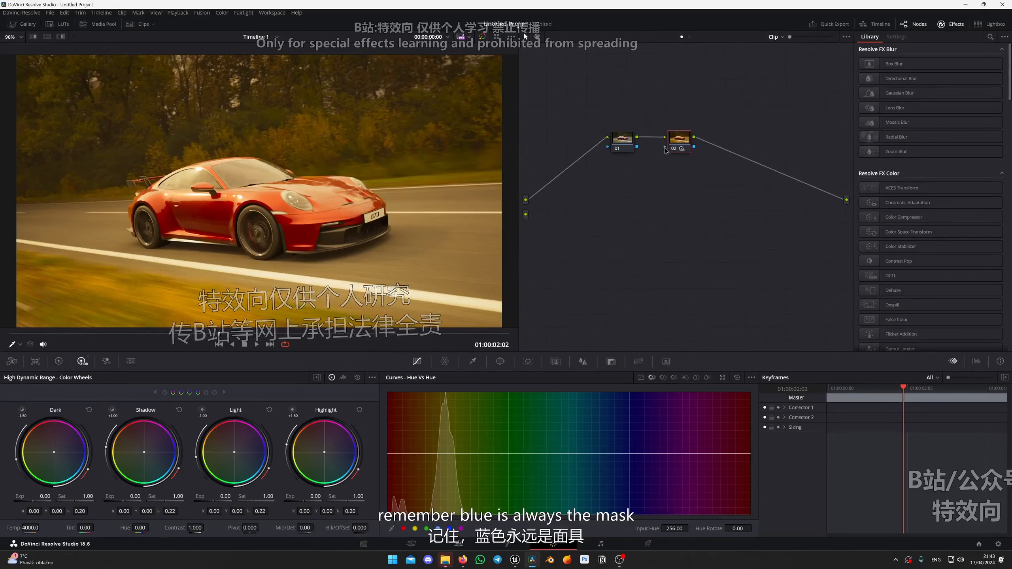
{"action": "left_click_drag", "start_coordinate": [526, 217], "coordinate": [664, 148]}
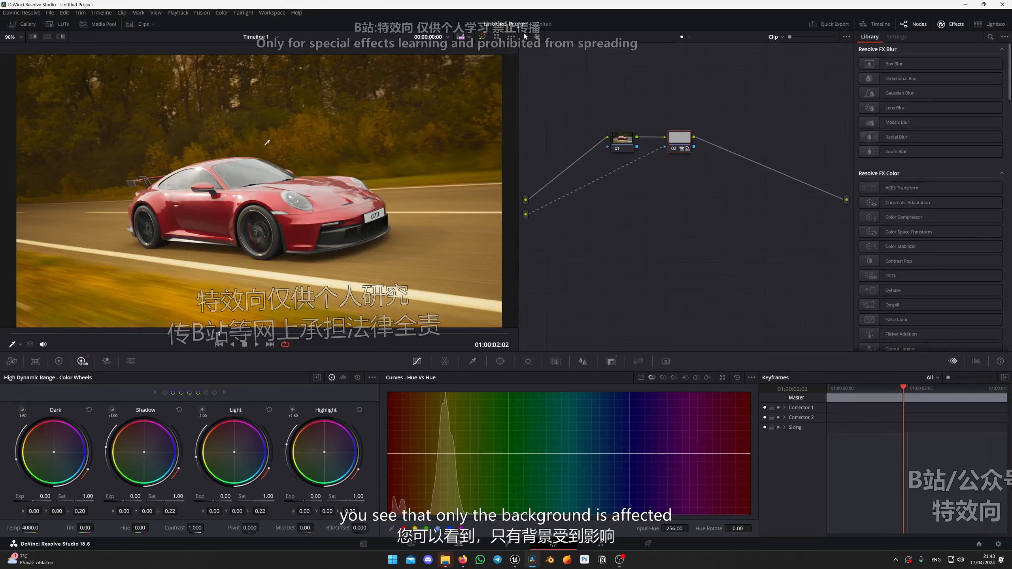
{"action": "scroll", "coordinate": [151, 116], "scroll_direction": "down", "scroll_amount": 1}
{"action": "scroll", "coordinate": [151, 115], "scroll_direction": "down", "scroll_amount": 4}
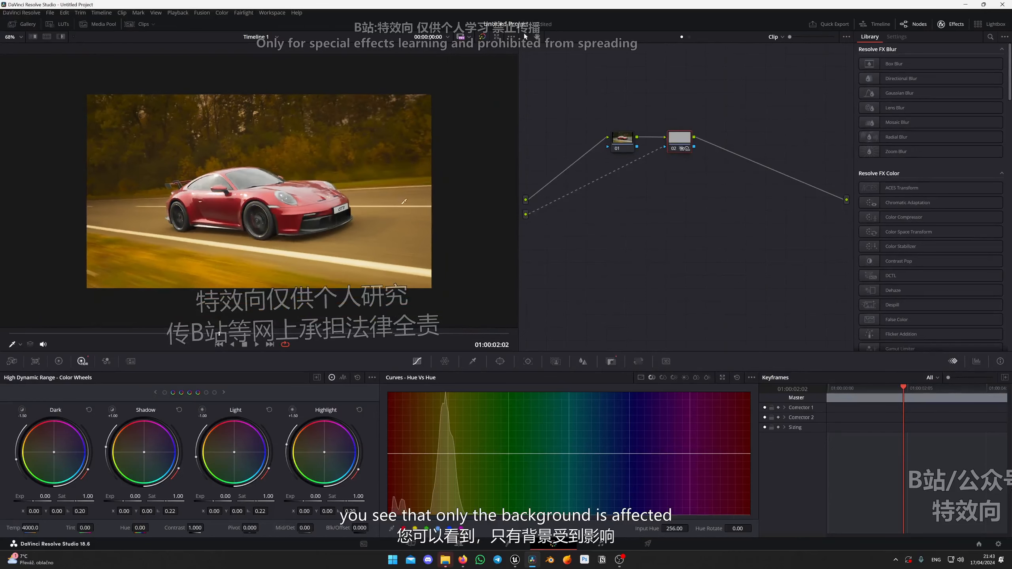
{"action": "scroll", "coordinate": [151, 115], "scroll_direction": "up", "scroll_amount": 3}
Move node 01 farther from node 02 in the node graph and fit the graded image in the viewer.
{"action": "left_click_drag", "start_coordinate": [680, 149], "coordinate": [609, 140]}
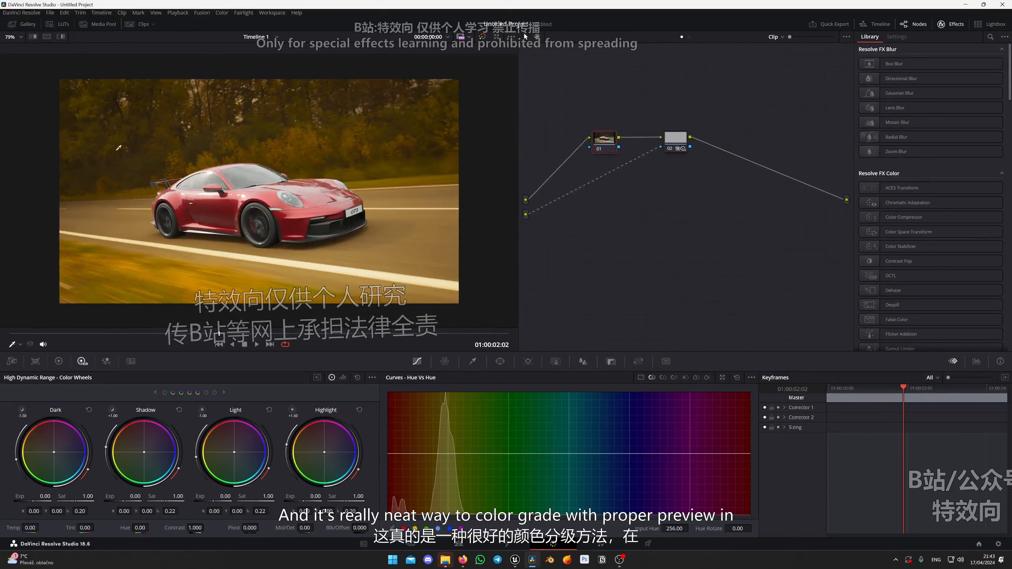
{"action": "scroll", "coordinate": [214, 208], "scroll_direction": "up", "scroll_amount": 2}
{"action": "left_click", "coordinate": [13, 38]}
{"action": "left_click", "coordinate": [14, 49]}
{"action": "left_click", "coordinate": [15, 37]}
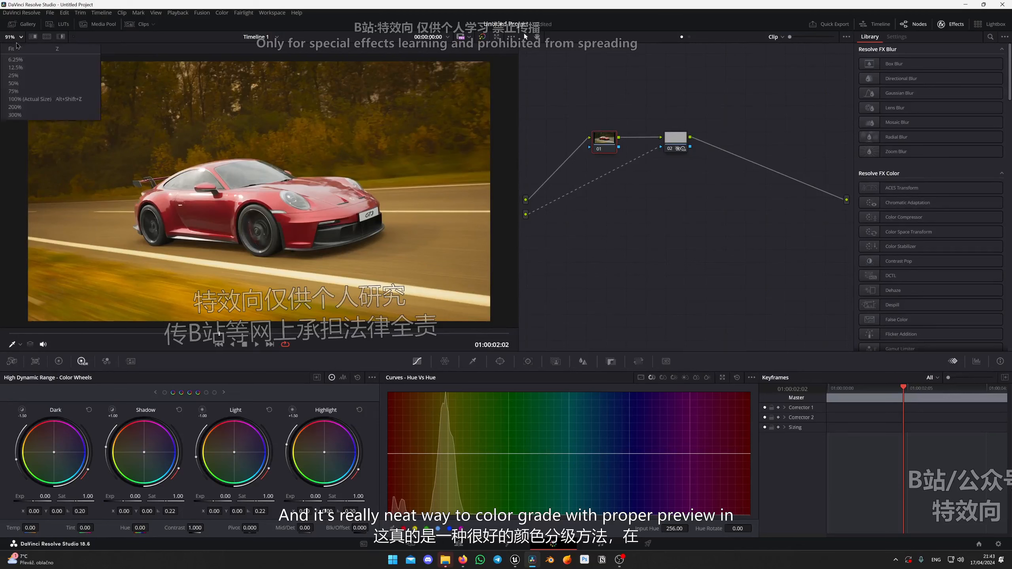
{"action": "left_click", "coordinate": [16, 49]}
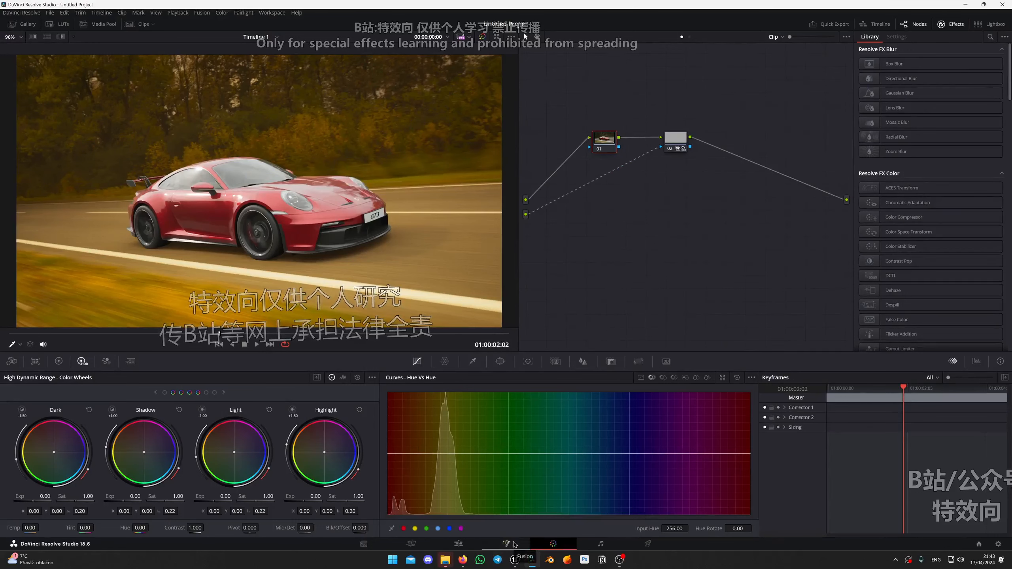
On the Fusion page, add a second Cryptomatte node below Cryptomatte1 and feed it from the LS_HDRI_Porsche loader.
{"action": "left_click", "coordinate": [514, 544]}
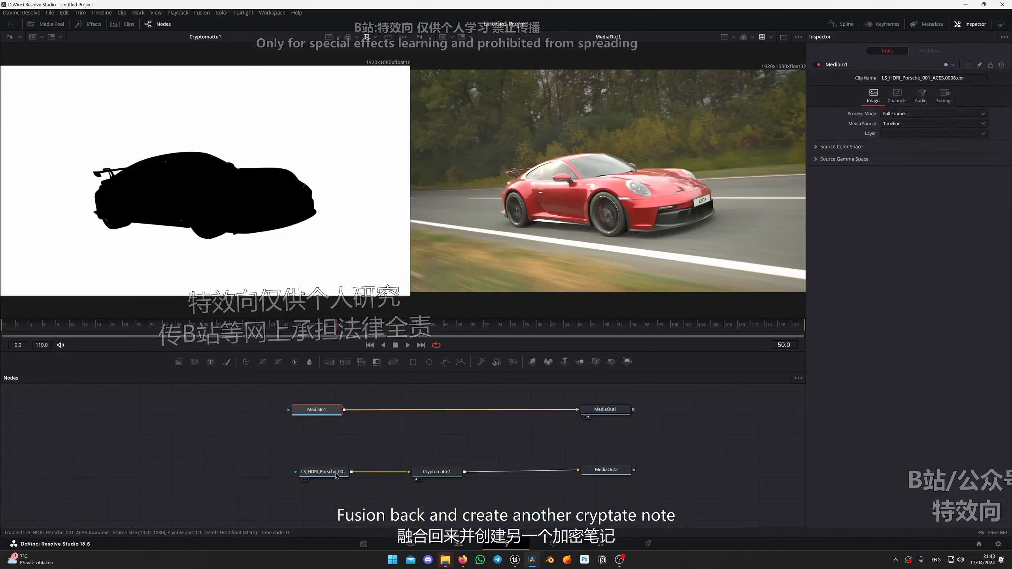
{"action": "left_click", "coordinate": [382, 500]}
{"action": "key", "text": "shift+space"}
{"action": "type", "text": "cry"}
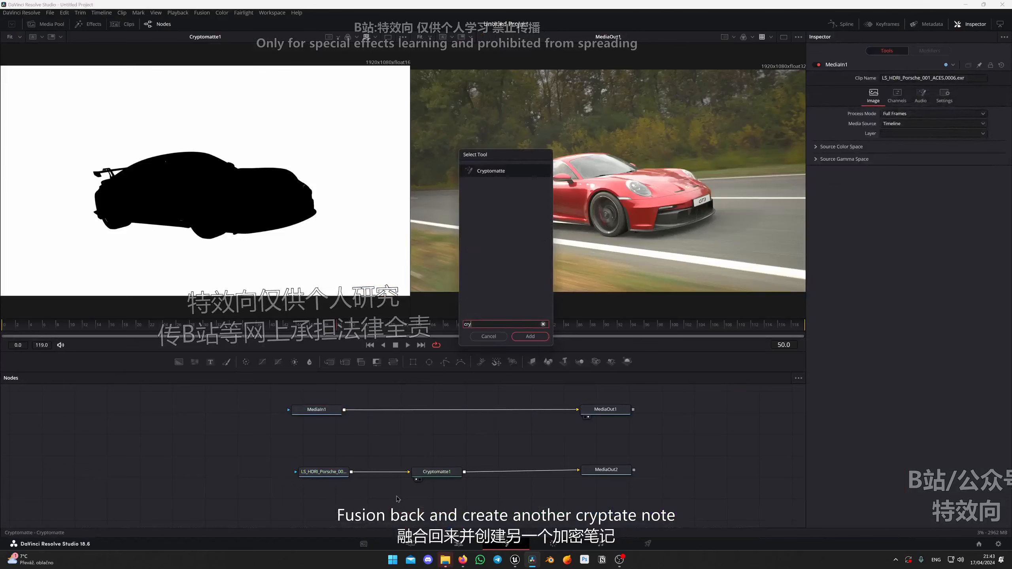
{"action": "key", "text": "Return"}
{"action": "left_click_drag", "start_coordinate": [351, 472], "coordinate": [439, 499]}
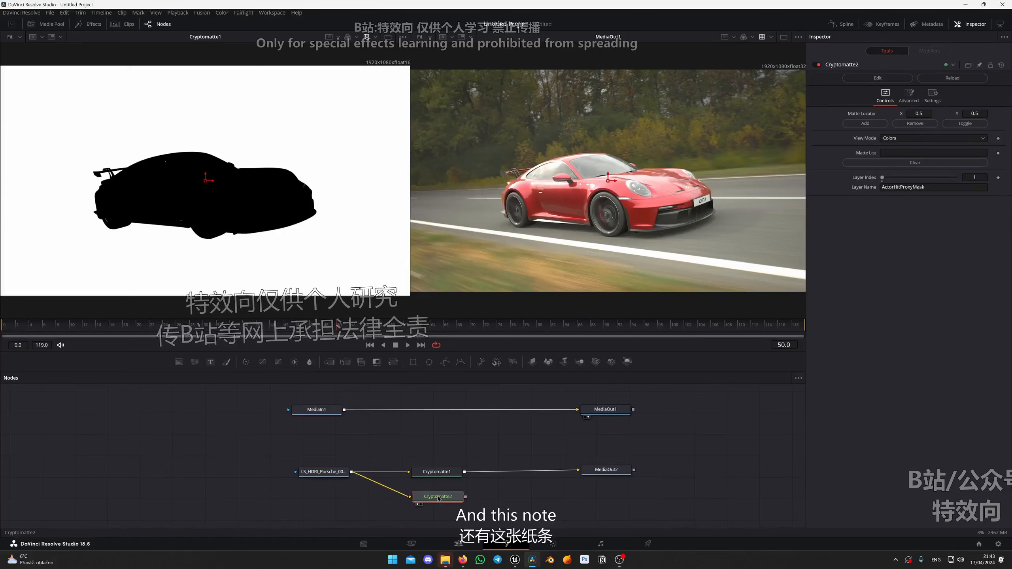
Preview Cryptomatte2, place its locator on the car, add the car to the matte list and set the view mode to Matte.
{"action": "key", "text": "1"}
{"action": "left_click_drag", "start_coordinate": [203, 180], "coordinate": [204, 182]}
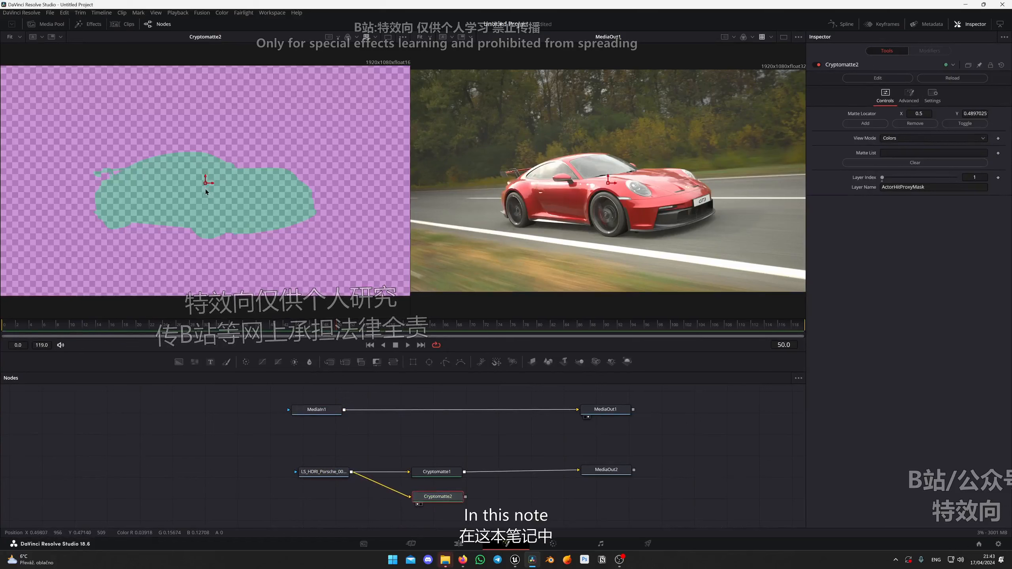
{"action": "left_click", "coordinate": [869, 127]}
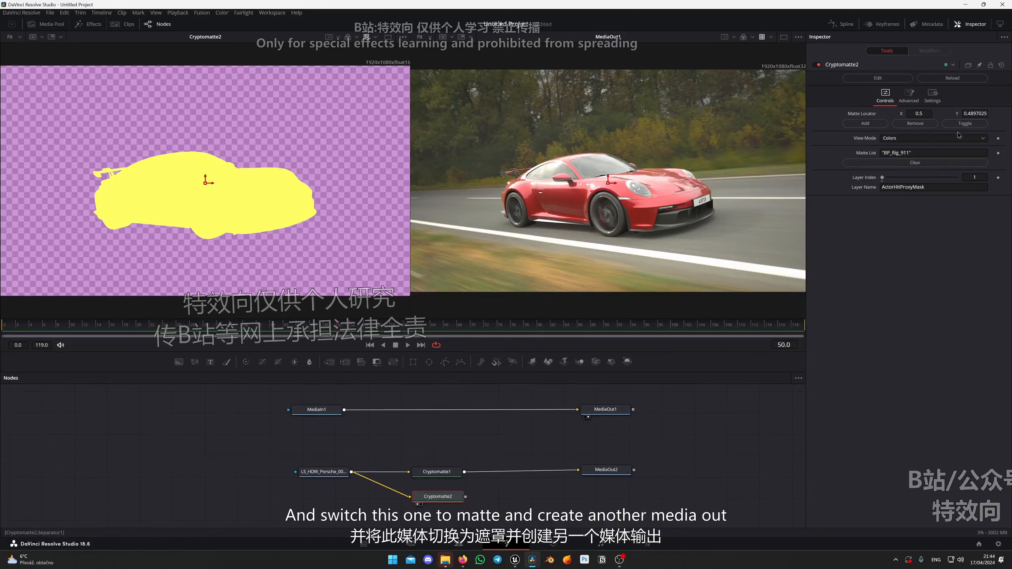
{"action": "left_click", "coordinate": [932, 138]}
{"action": "left_click", "coordinate": [897, 167]}
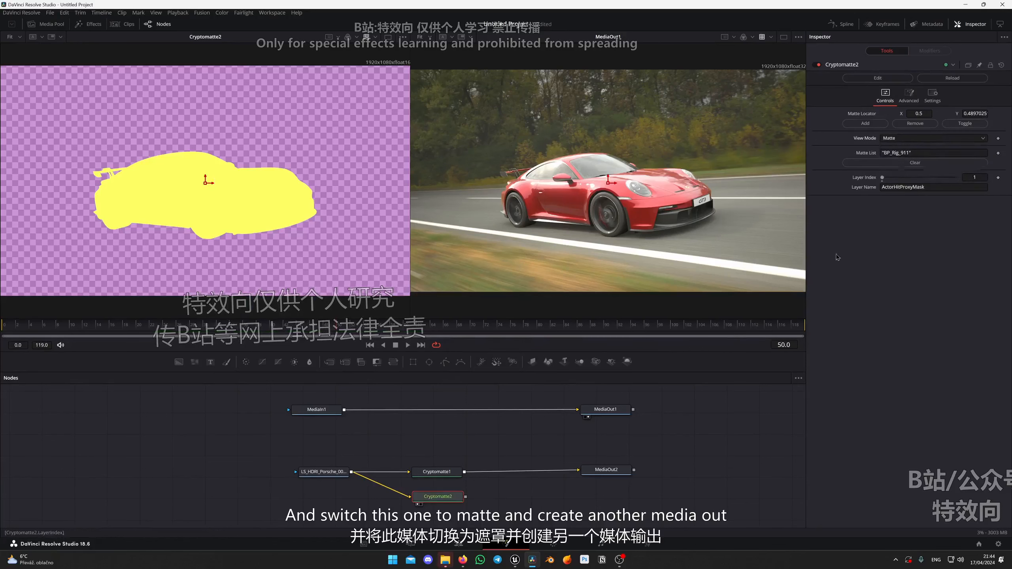
Add a Media Out node after Cryptomatte2 and place it below MediaOut2.
{"action": "key", "text": "shift+space"}
{"action": "type", "text": "medi"}
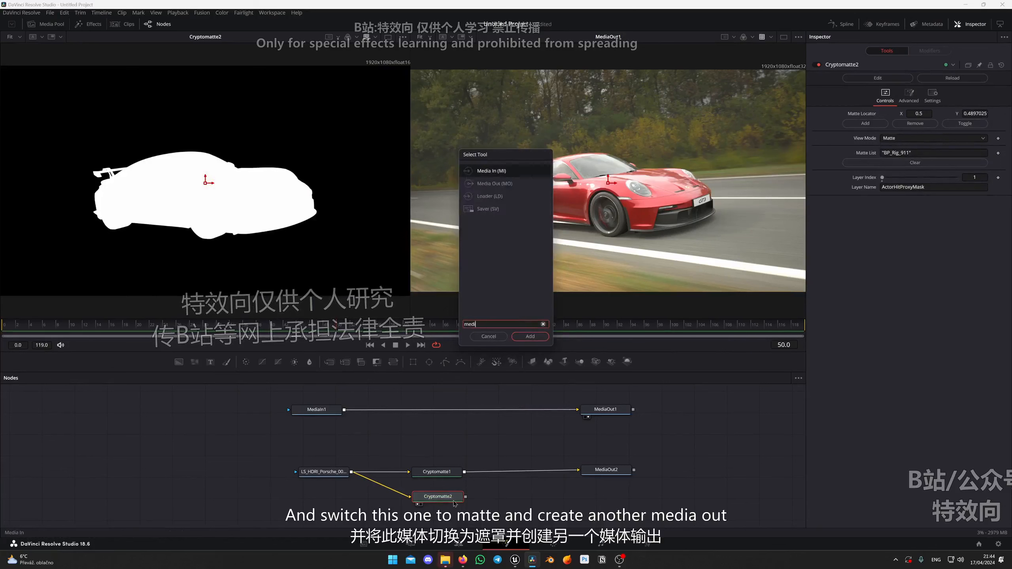
{"action": "key", "text": "Down"}
{"action": "key", "text": "Return"}
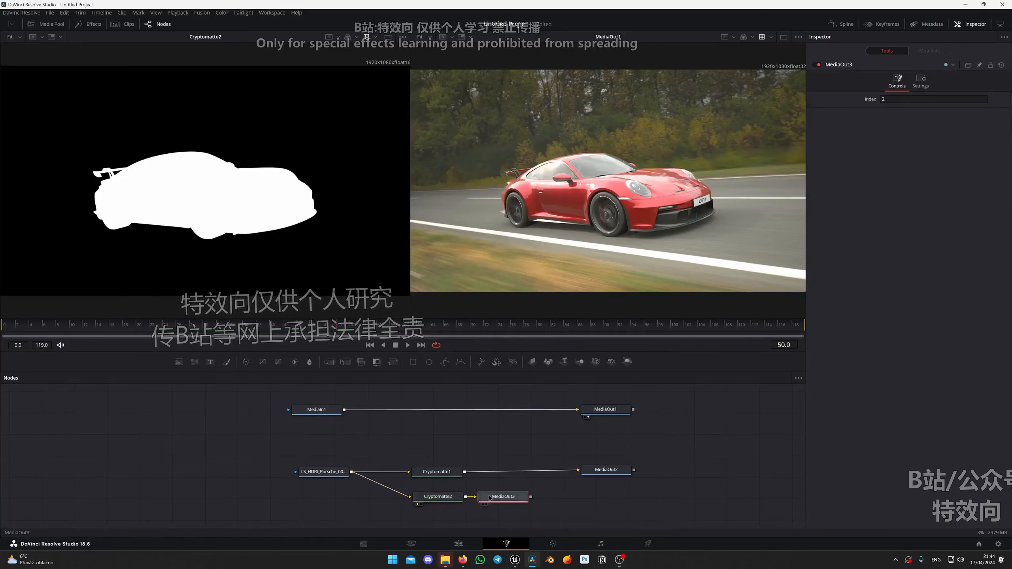
{"action": "left_click_drag", "start_coordinate": [505, 497], "coordinate": [609, 502]}
Return to the Color page and add a third source input to the clip's node graph.
{"action": "left_click", "coordinate": [554, 545]}
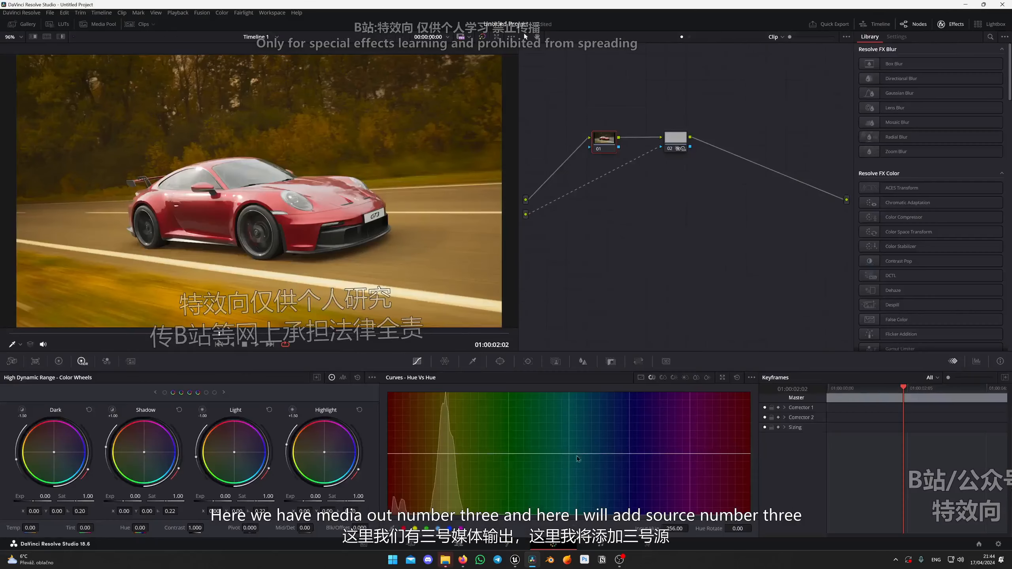
{"action": "right_click", "coordinate": [620, 222]}
{"action": "left_click", "coordinate": [621, 241]}
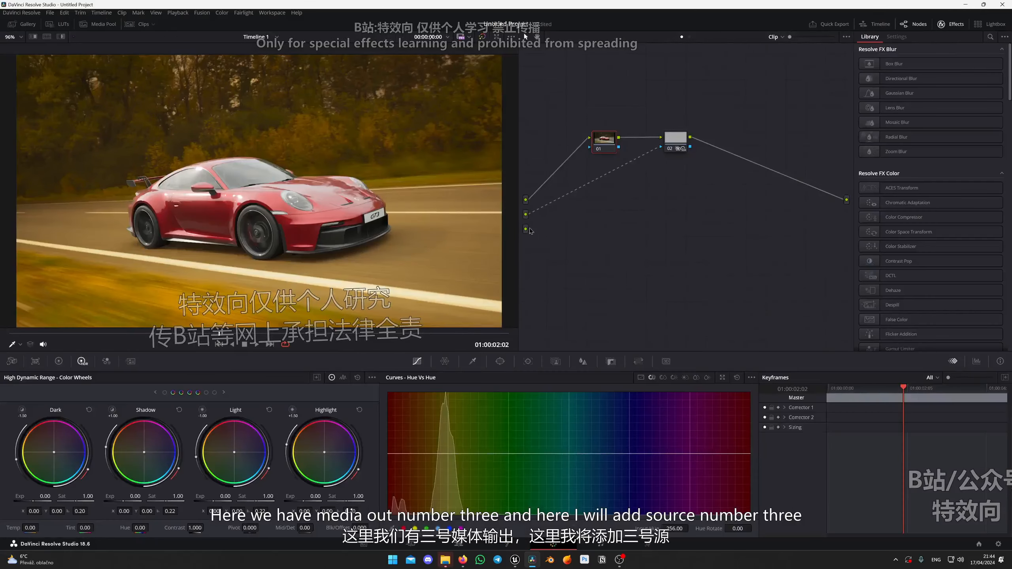
Add a serial node after node 02 and connect the third source to its mask input.
{"action": "left_click_drag", "start_coordinate": [675, 146], "coordinate": [740, 145]}
{"action": "key", "text": "alt+s"}
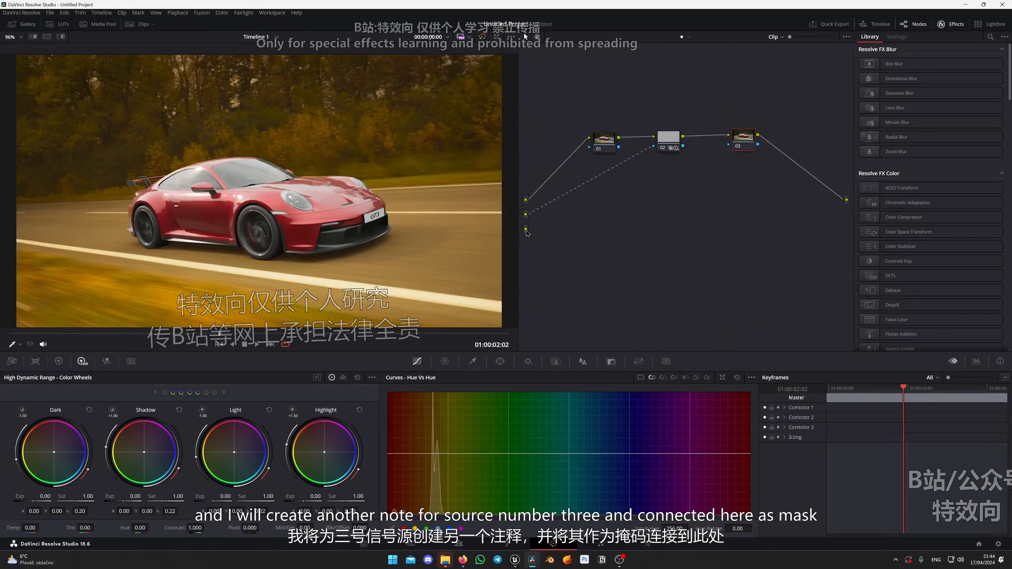
{"action": "left_click_drag", "start_coordinate": [526, 231], "coordinate": [728, 145]}
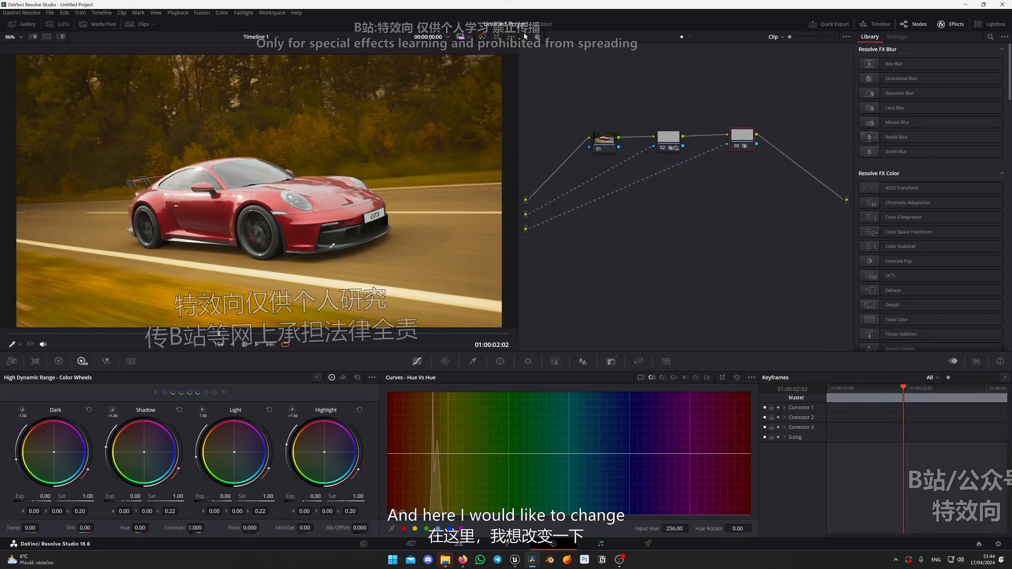
{"action": "scroll", "coordinate": [330, 249], "scroll_direction": "up", "scroll_amount": 1}
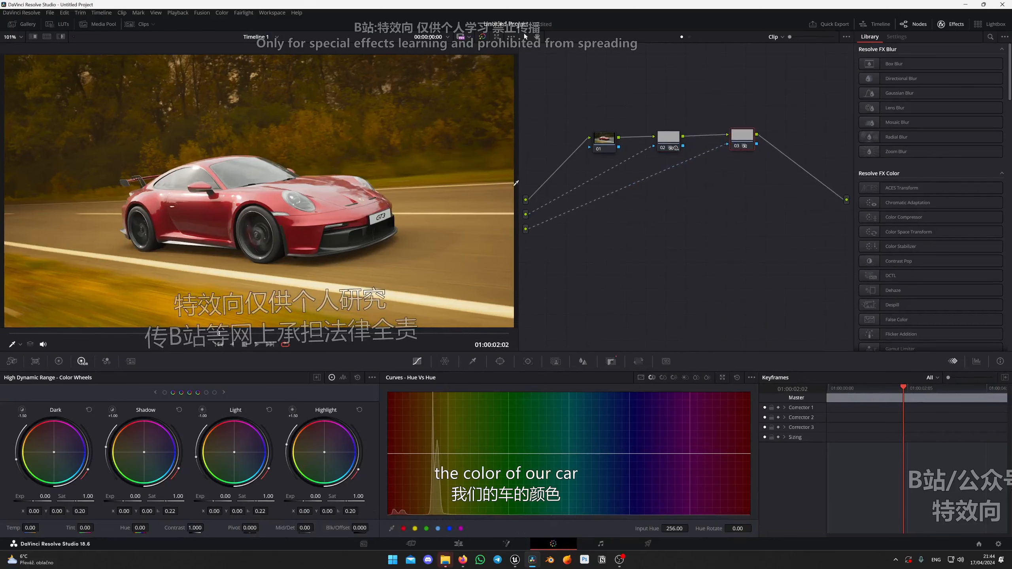
{"action": "left_click", "coordinate": [672, 141]}
{"action": "key", "text": "Delete"}
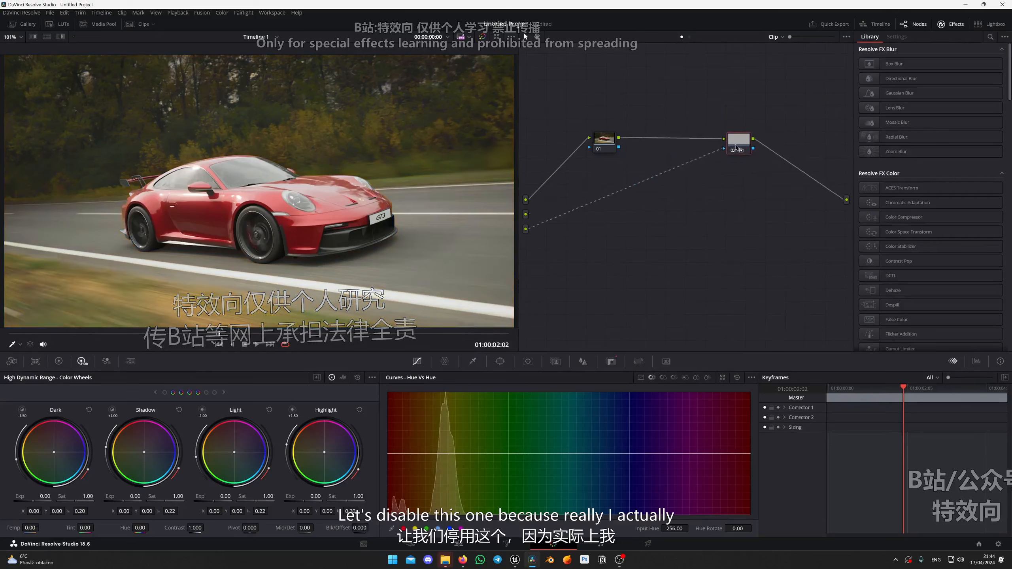
{"action": "key", "text": "ctrl+z"}
Reset the HDR color temperature of the background node 02.
{"action": "right_click", "coordinate": [680, 133]}
{"action": "left_click", "coordinate": [660, 161]}
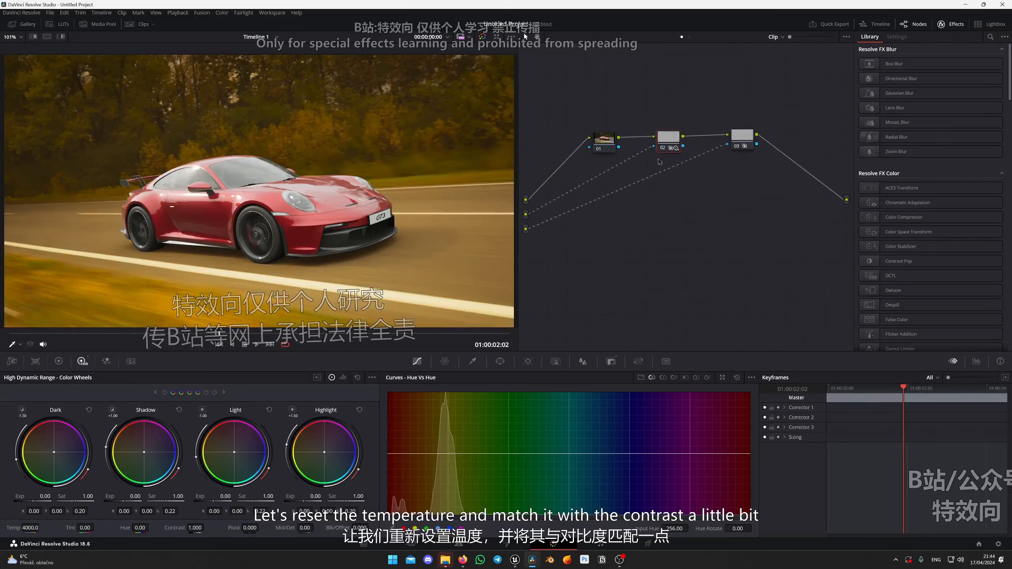
{"action": "double_click", "coordinate": [13, 528]}
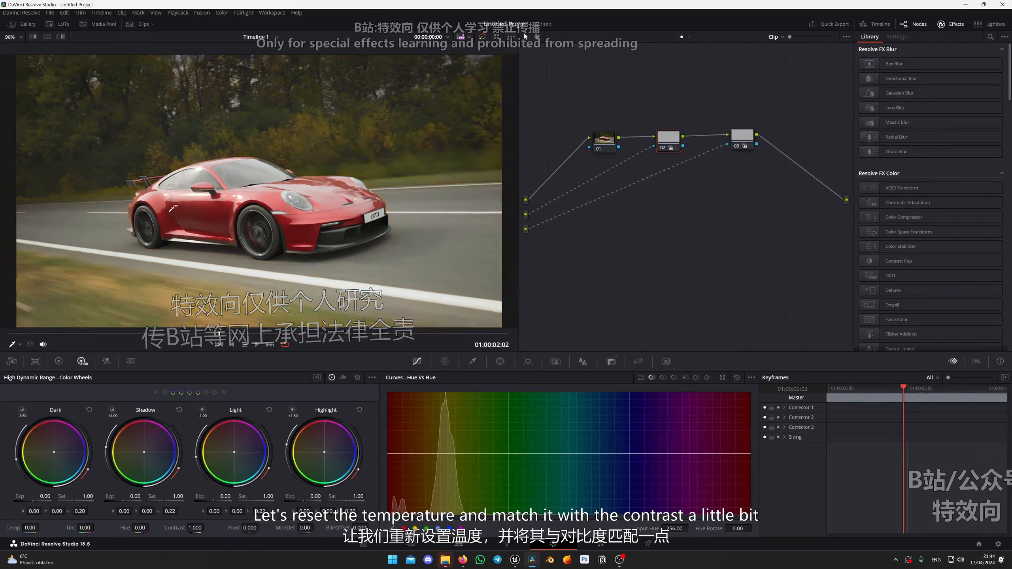
{"action": "scroll", "coordinate": [75, 144], "scroll_direction": "down", "scroll_amount": 2}
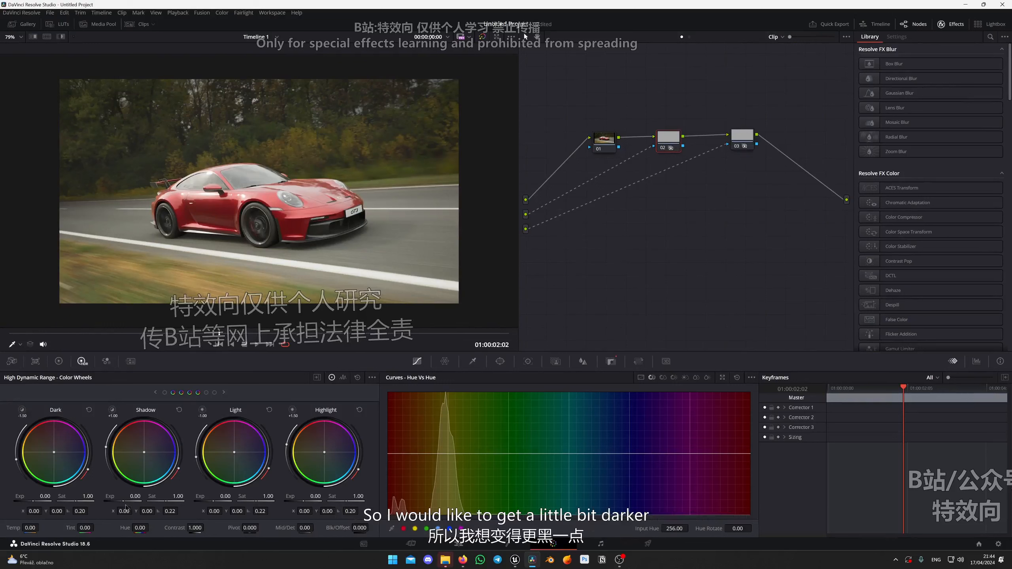
Lower the background node's HDR Shadow exposure to -0.43 and Dark exposure to -0.35.
{"action": "mouse_move", "coordinate": [134, 496]}
{"action": "left_mouse_down"}
{"action": "mouse_move", "coordinate": [108, 496]}
{"action": "mouse_move", "coordinate": [119, 496]}
{"action": "left_mouse_up"}
{"action": "left_click_drag", "start_coordinate": [44, 496], "coordinate": [42, 496]}
{"action": "left_click_drag", "start_coordinate": [43, 496], "coordinate": [42, 497]}
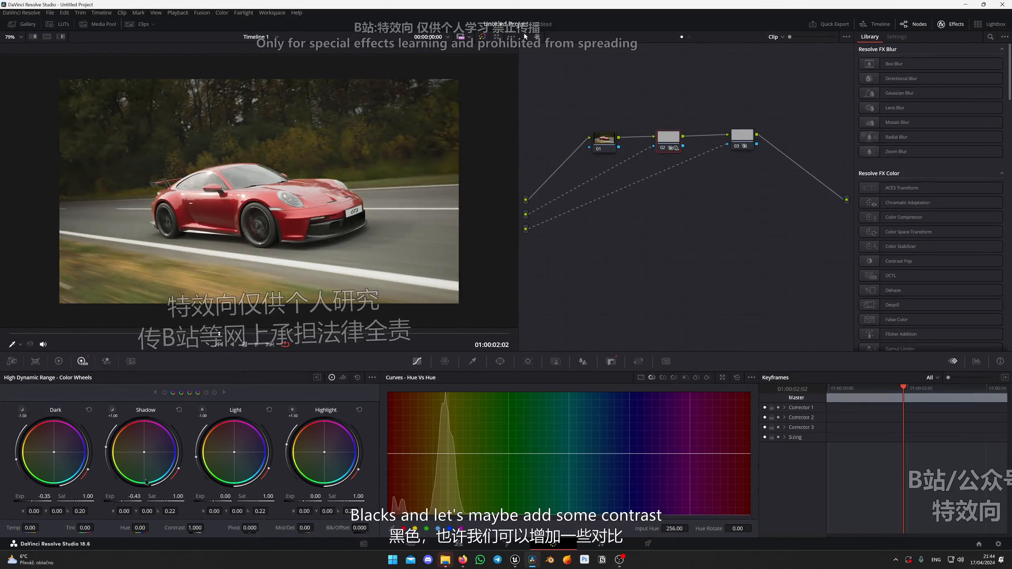
Raise the HDR contrast of node 02 to 1.014.
{"action": "left_click", "coordinate": [224, 393]}
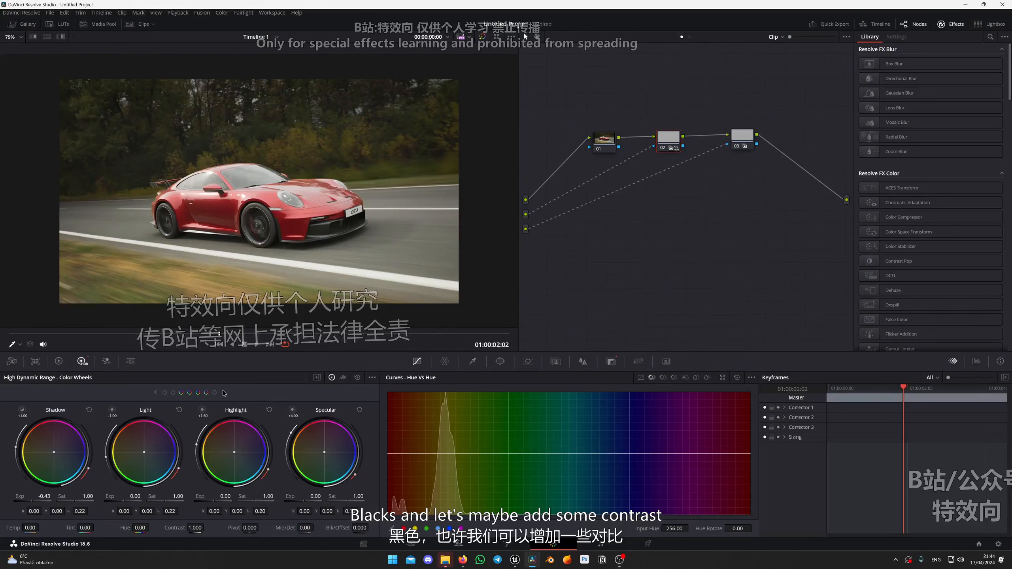
{"action": "left_click_drag", "start_coordinate": [195, 527], "coordinate": [206, 527]}
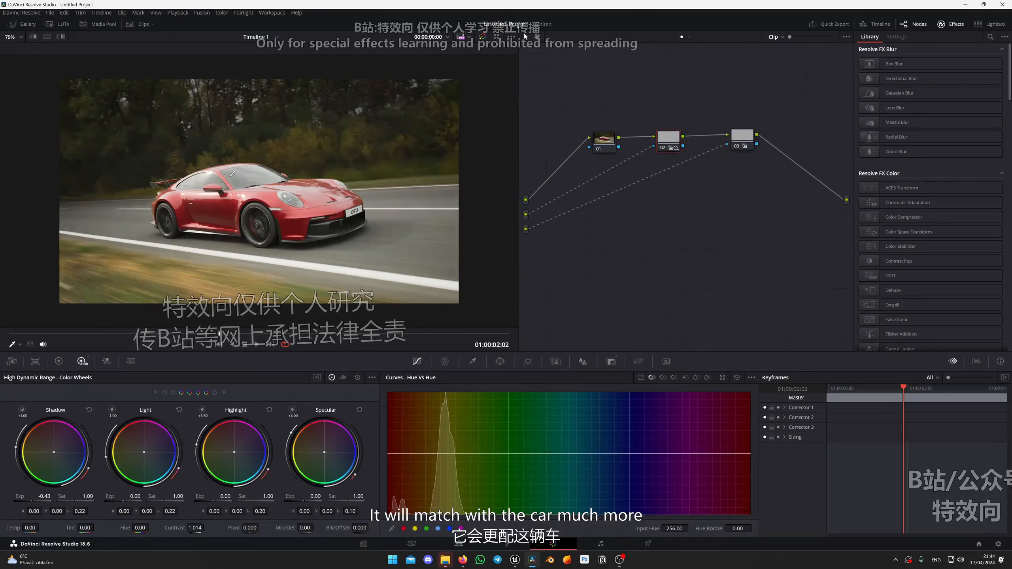
{"action": "scroll", "coordinate": [204, 215], "scroll_direction": "down", "scroll_amount": 1}
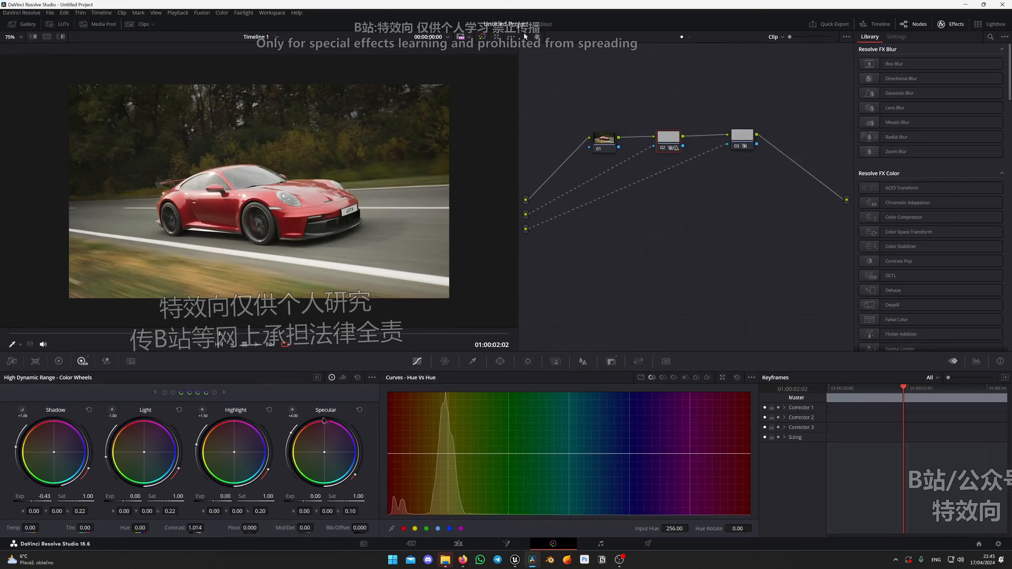
Bring the Global HDR color wheel of node 02 into view.
{"action": "left_click", "coordinate": [223, 392]}
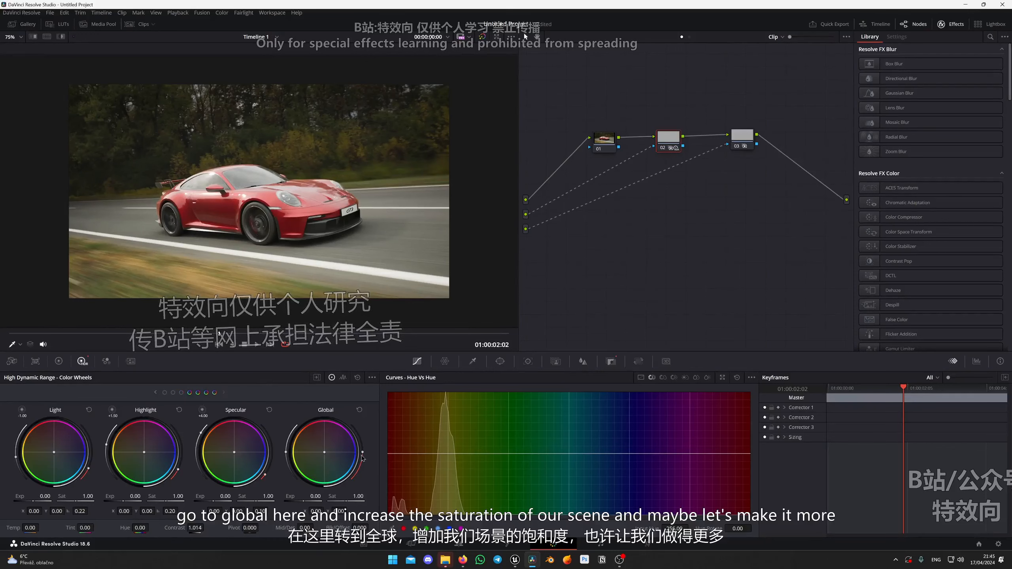
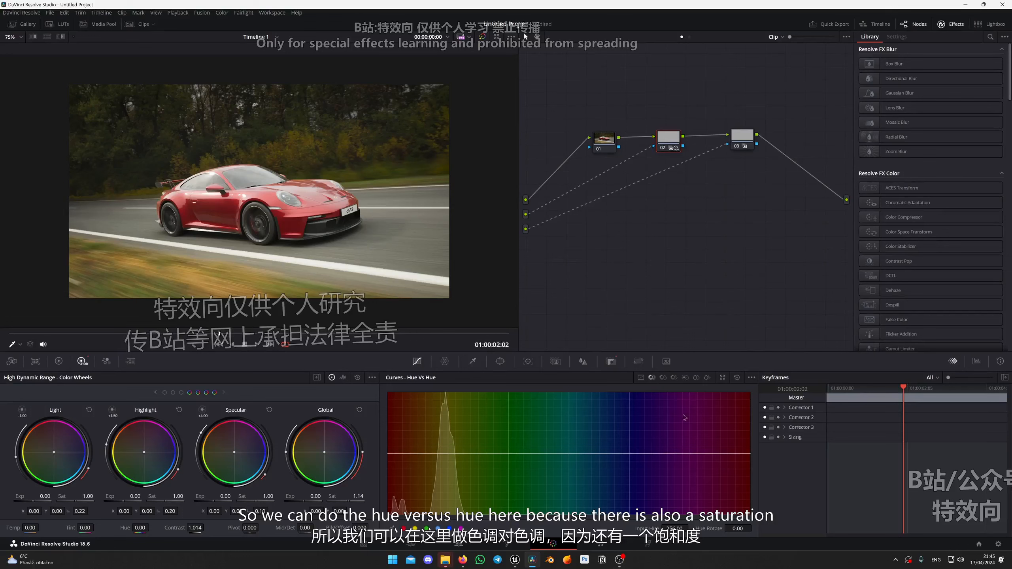
{"action": "left_click", "coordinate": [663, 378]}
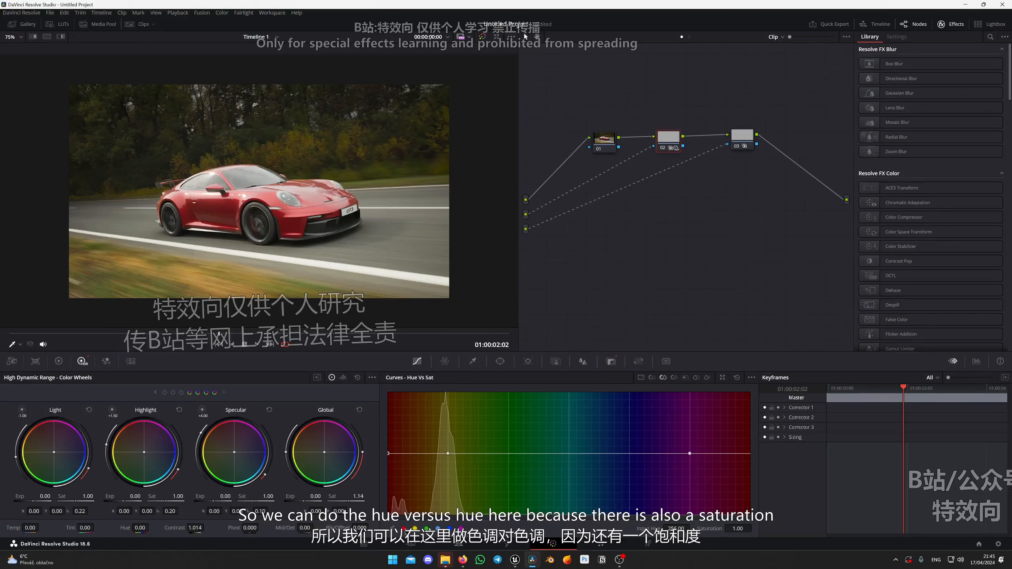
{"action": "left_click_drag", "start_coordinate": [388, 453], "coordinate": [386, 451]}
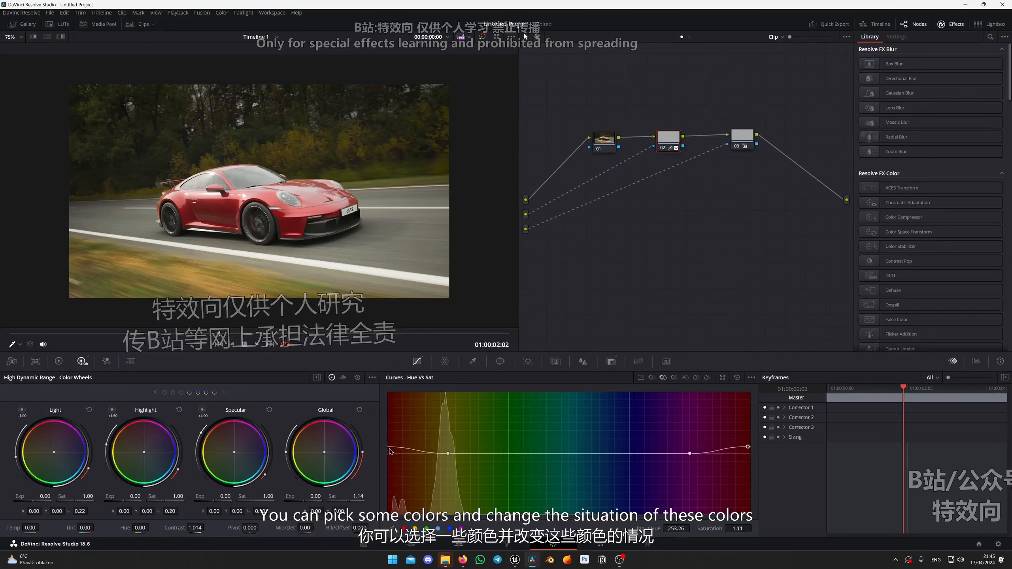
{"action": "right_click", "coordinate": [747, 447]}
{"action": "right_click", "coordinate": [690, 453]}
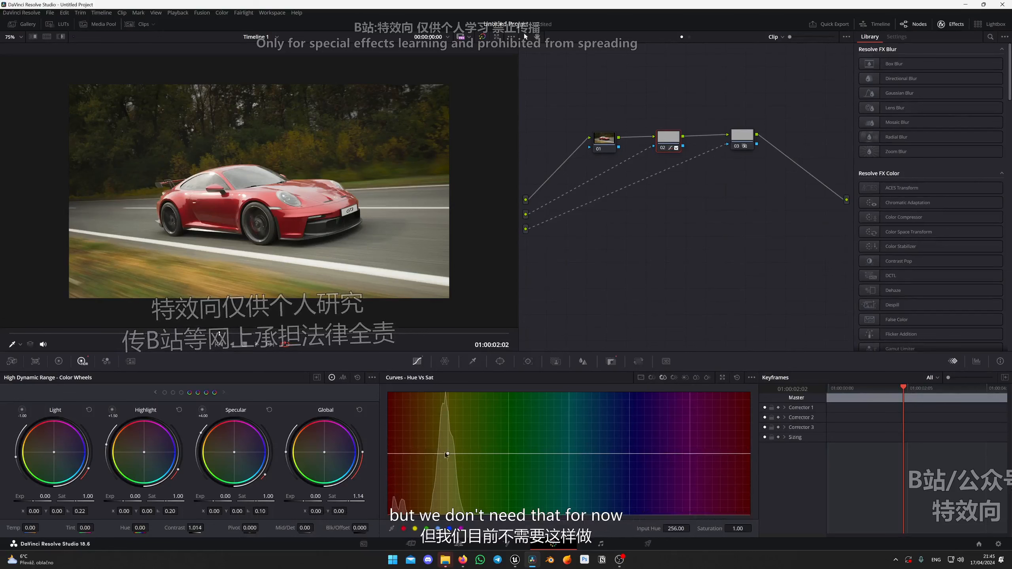
{"action": "left_click", "coordinate": [652, 377]}
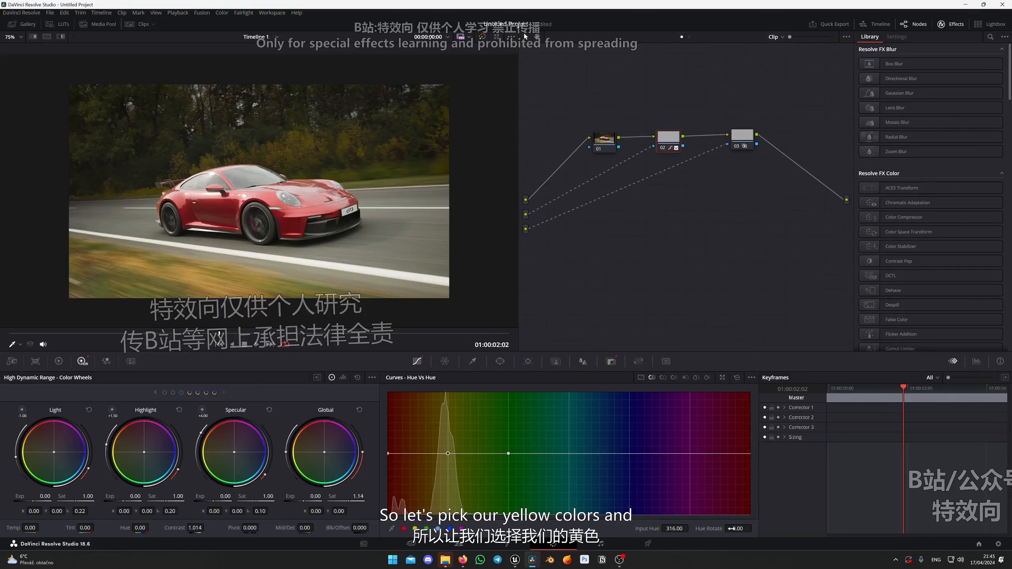
Set the Hue Rotate of the background node's Hue vs Hue curve to 3.20 for yellow and 10.05 for green.
{"action": "left_click_drag", "start_coordinate": [732, 529], "coordinate": [654, 528]}
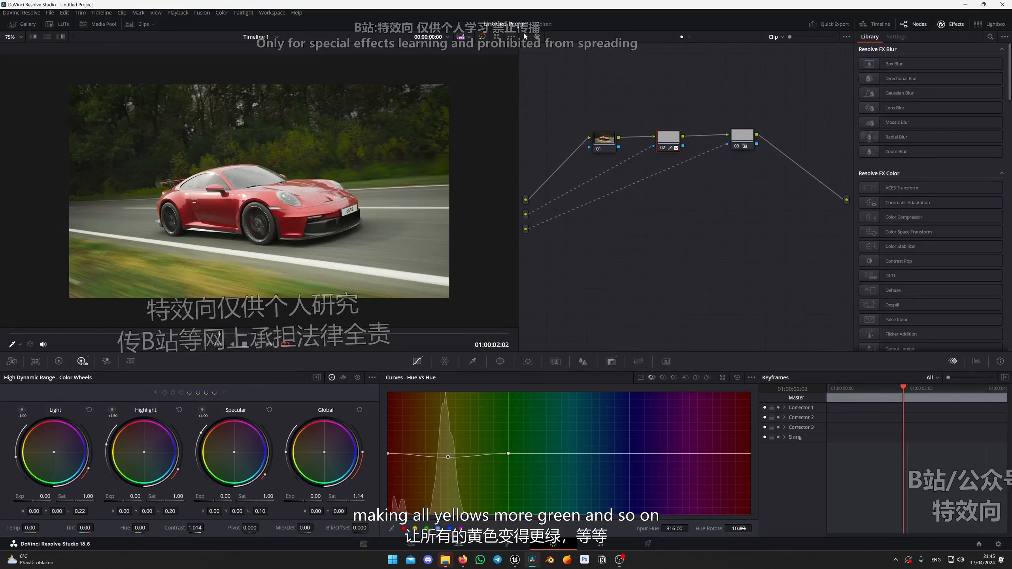
{"action": "left_click_drag", "start_coordinate": [742, 528], "coordinate": [757, 528]}
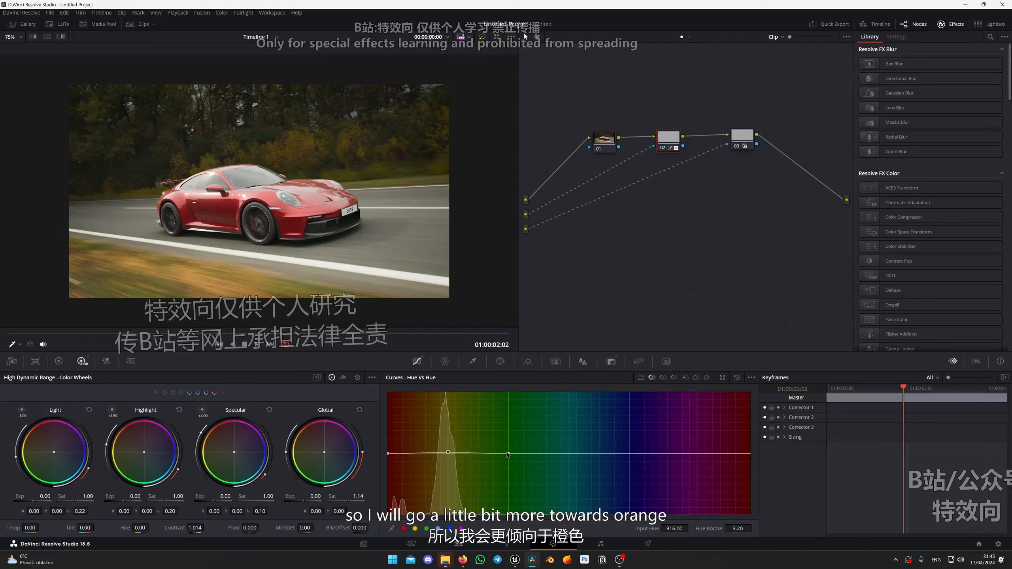
{"action": "left_click", "coordinate": [508, 455]}
{"action": "left_click", "coordinate": [426, 528]}
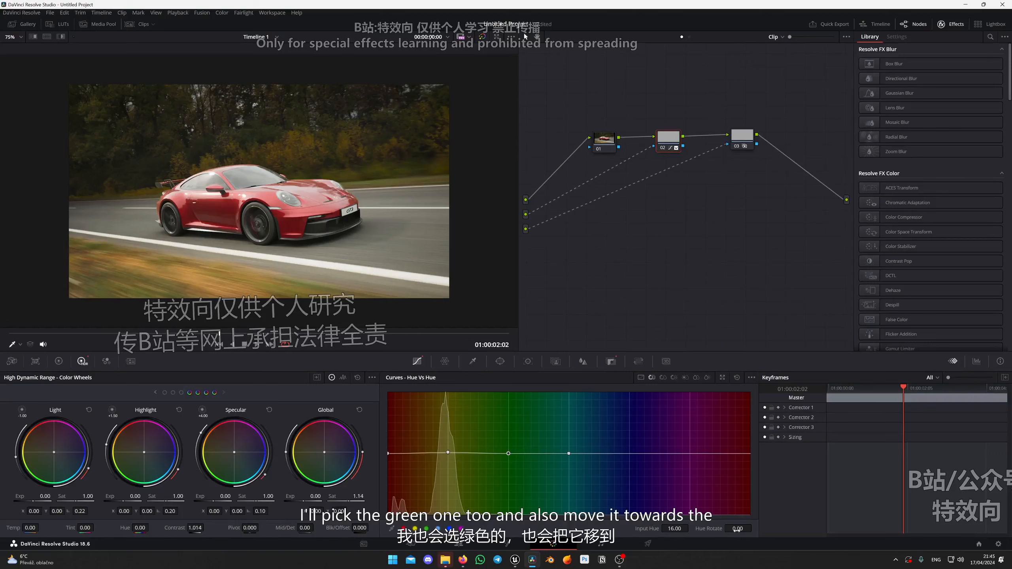
{"action": "left_click_drag", "start_coordinate": [738, 529], "coordinate": [754, 528]}
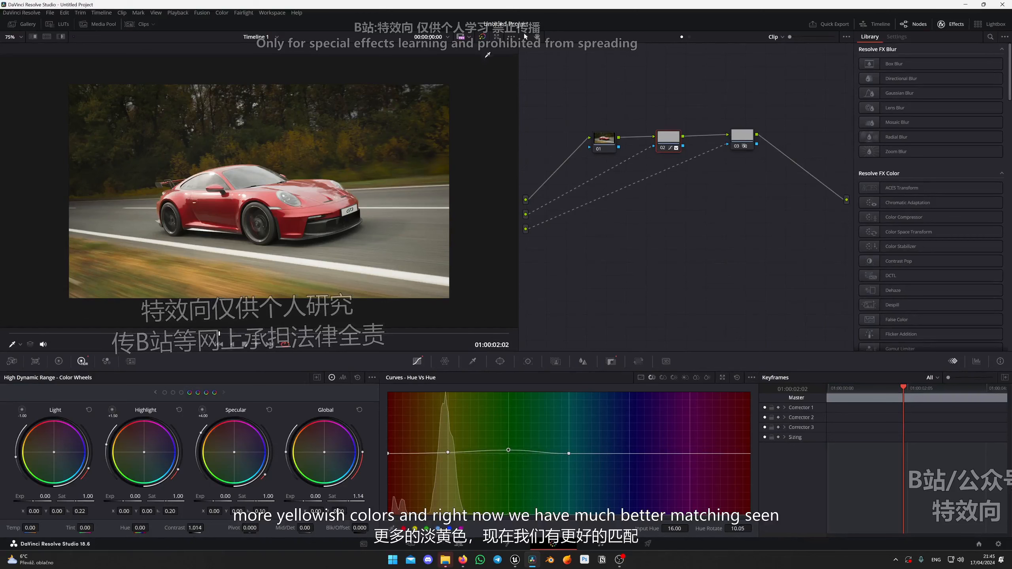
Compare the image with and without the grade and examine how the car matches the background up close.
{"action": "key", "text": "ctrl+d"}
{"action": "key", "text": "ctrl+d"}
{"action": "key", "text": "ctrl+d"}
{"action": "key", "text": "ctrl+d"}
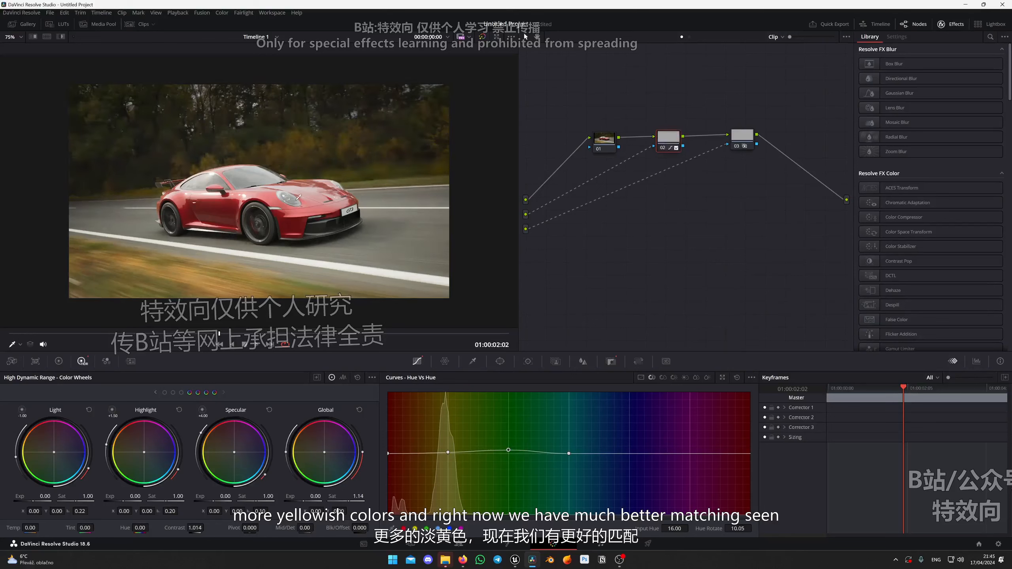
{"action": "scroll", "coordinate": [244, 213], "scroll_direction": "up", "scroll_amount": 3}
{"action": "scroll", "coordinate": [238, 220], "scroll_direction": "down", "scroll_amount": 5}
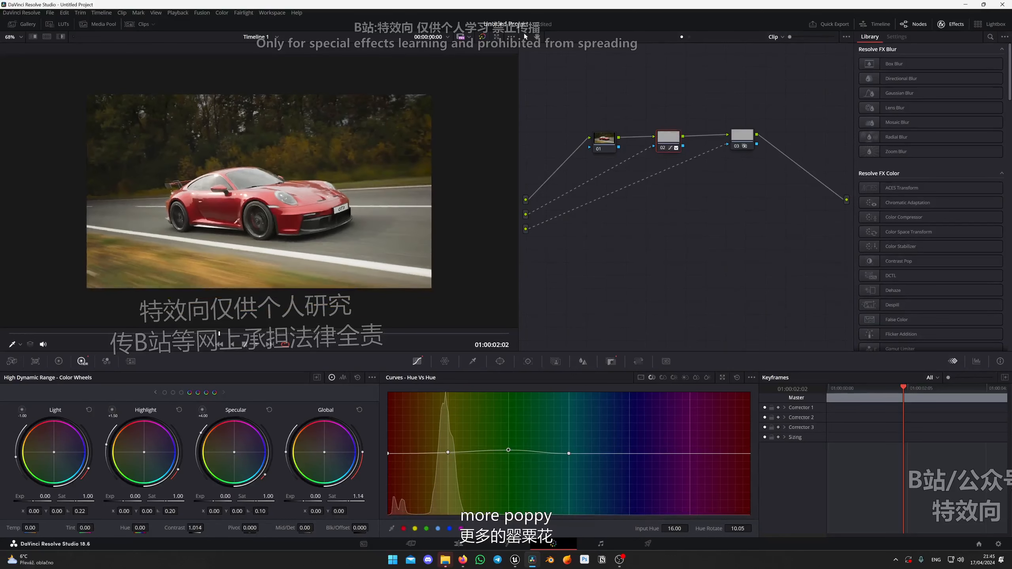
{"action": "scroll", "coordinate": [219, 191], "scroll_direction": "up", "scroll_amount": 5}
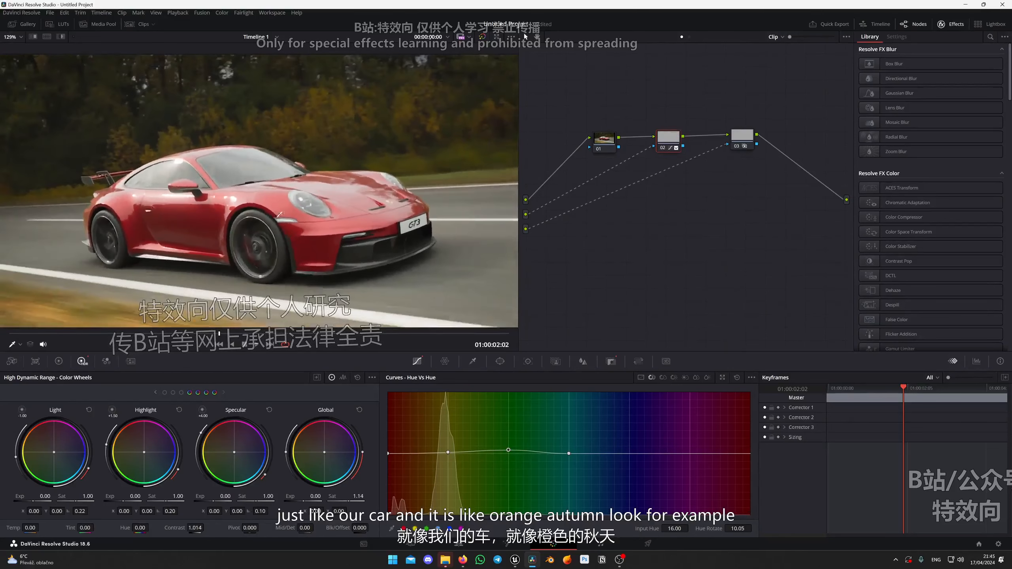
{"action": "scroll", "coordinate": [298, 207], "scroll_direction": "down", "scroll_amount": 4}
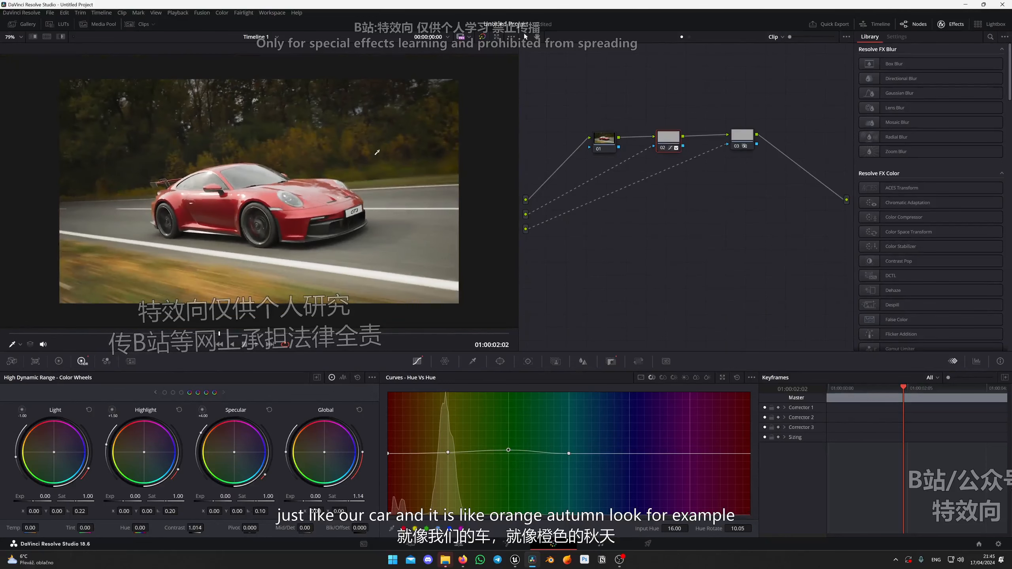
On car node 03, add Hue vs Hue color points and raise the red point to a Hue Rotate of about 148.95.
{"action": "left_click", "coordinate": [740, 141]}
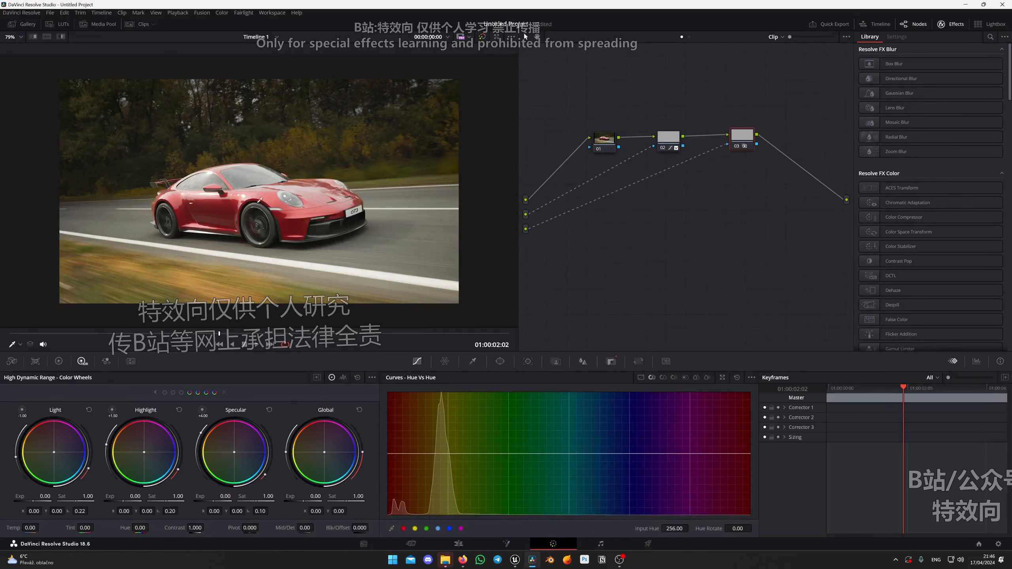
{"action": "left_click_drag", "start_coordinate": [749, 136], "coordinate": [742, 144]}
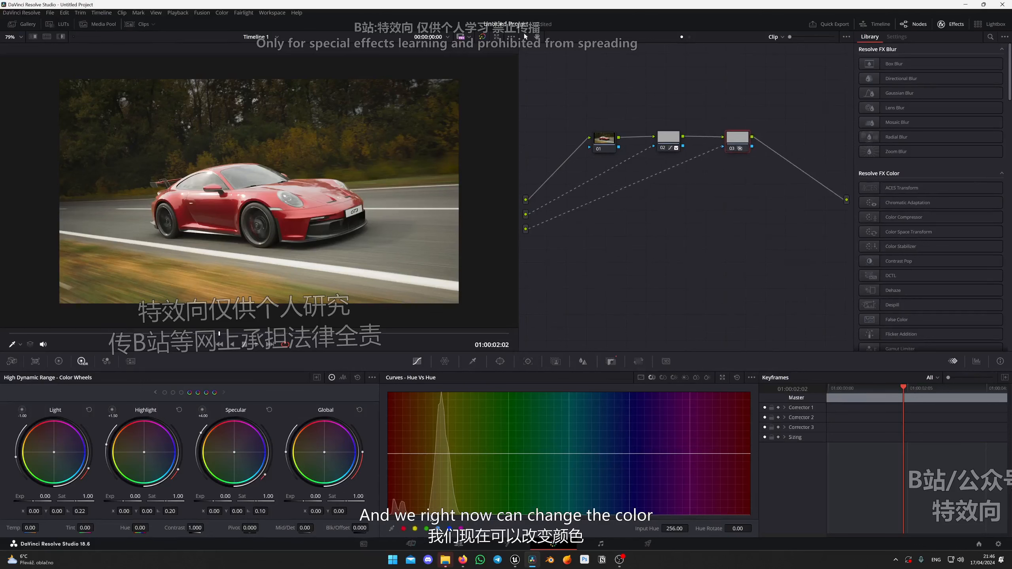
{"action": "left_click", "coordinate": [403, 528]}
{"action": "left_click", "coordinate": [414, 528]}
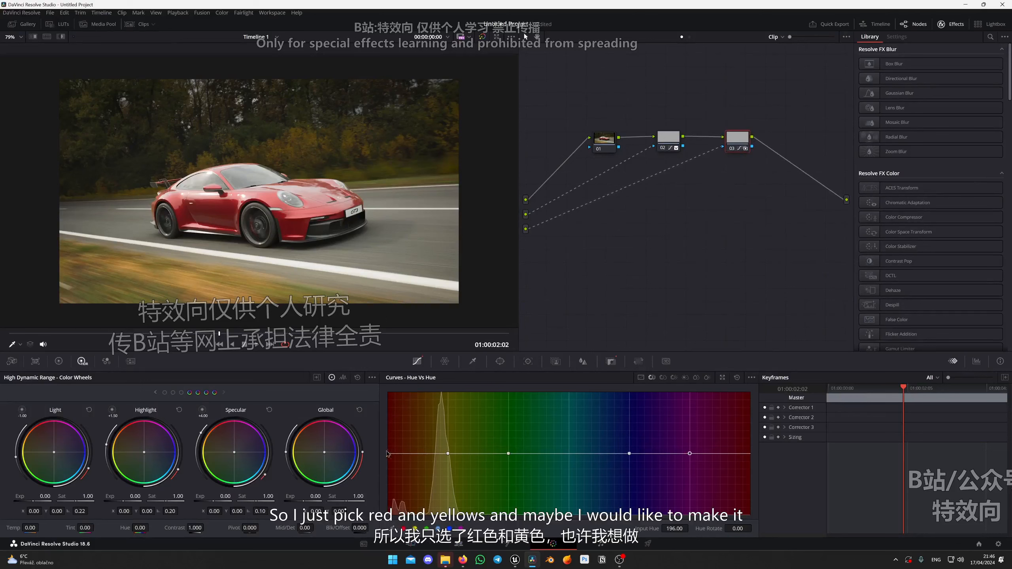
{"action": "left_click_drag", "start_coordinate": [389, 457], "coordinate": [389, 402]}
Raise the magenta point of the car's Hue vs Hue curve to Input Hue 189.41 and Hue Rotate 59.23.
{"action": "scroll", "coordinate": [151, 176], "scroll_direction": "up", "scroll_amount": 5}
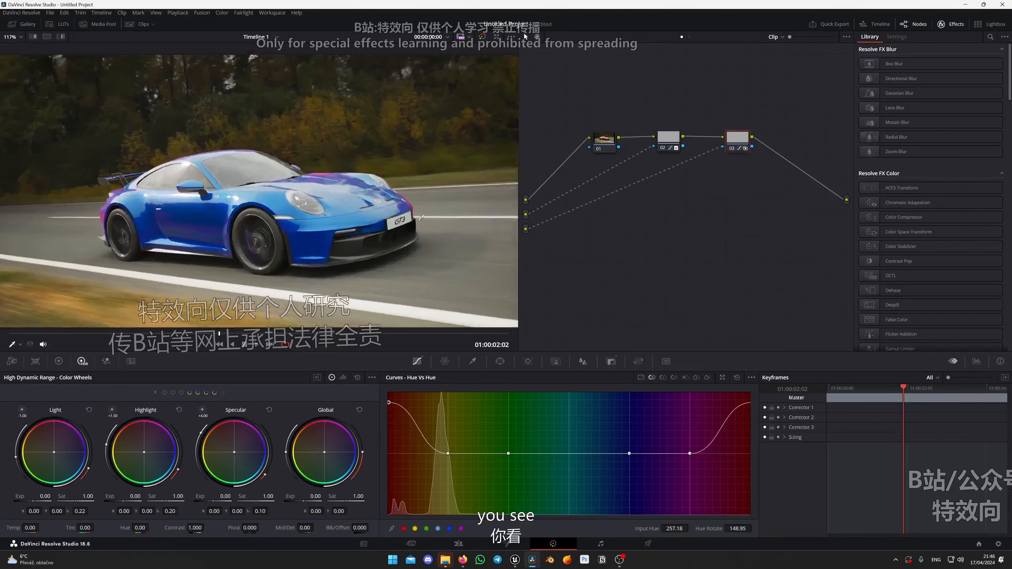
{"action": "scroll", "coordinate": [275, 235], "scroll_direction": "down", "scroll_amount": 4}
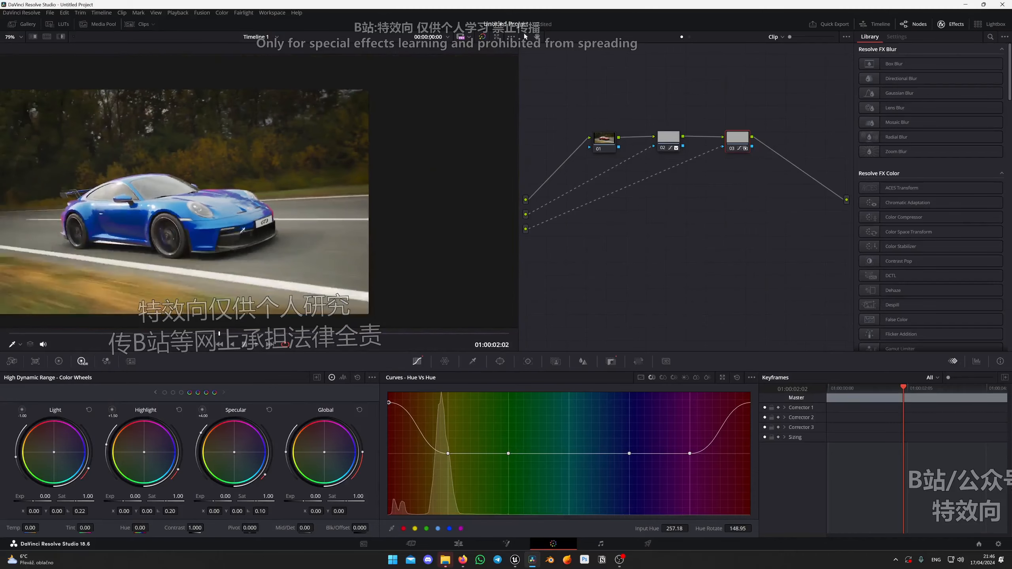
{"action": "scroll", "coordinate": [294, 239], "scroll_direction": "up", "scroll_amount": 5}
{"action": "scroll", "coordinate": [326, 247], "scroll_direction": "down", "scroll_amount": 5}
{"action": "scroll", "coordinate": [325, 248], "scroll_direction": "up", "scroll_amount": 2}
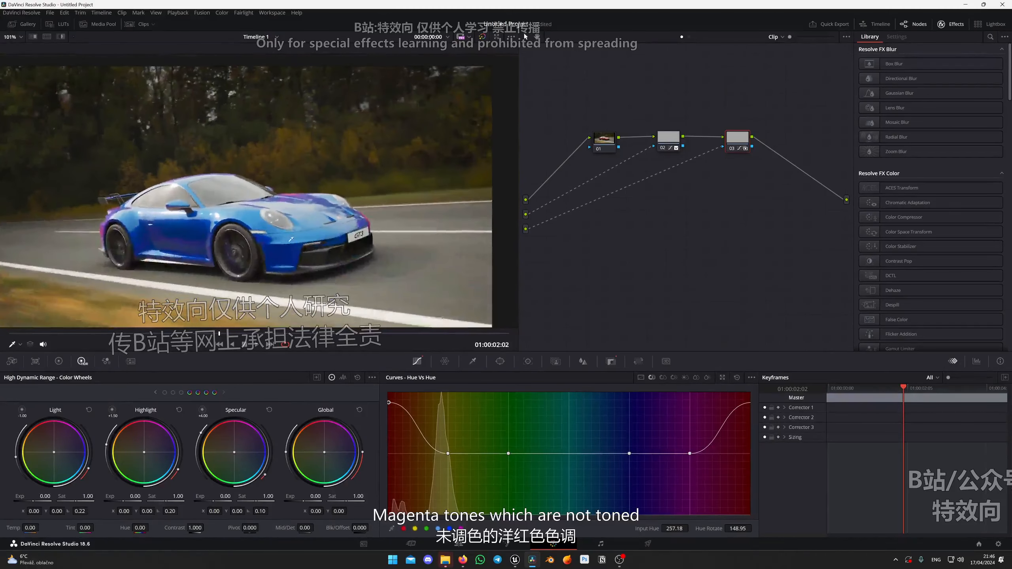
{"action": "left_click", "coordinate": [690, 454]}
{"action": "left_click_drag", "start_coordinate": [691, 459], "coordinate": [684, 438]}
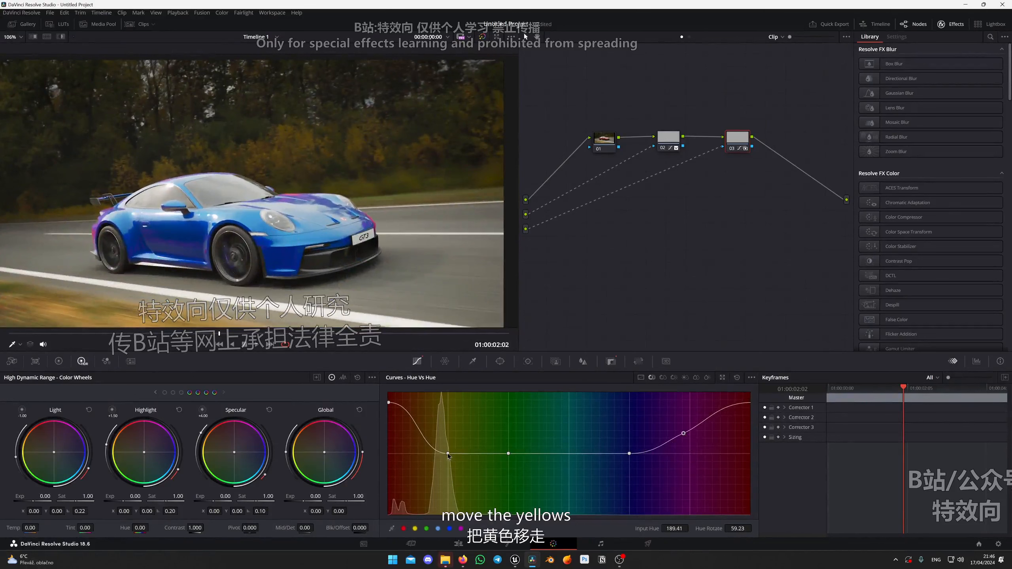
Raise the yellow, green and blue points of the car's hue curve and move the red point to Hue Rotate 144.35.
{"action": "left_click_drag", "start_coordinate": [449, 455], "coordinate": [465, 420]}
{"action": "left_click_drag", "start_coordinate": [508, 456], "coordinate": [512, 424]}
{"action": "left_click_drag", "start_coordinate": [630, 454], "coordinate": [622, 424]}
{"action": "left_click_drag", "start_coordinate": [684, 434], "coordinate": [680, 435]}
{"action": "left_click_drag", "start_coordinate": [389, 404], "coordinate": [393, 406]}
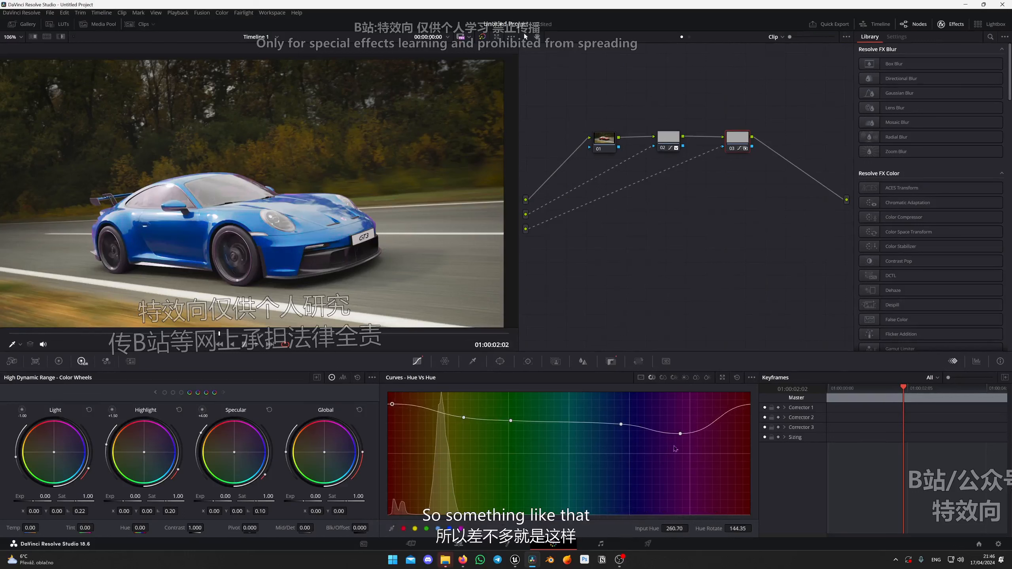
Raise the car's magenta curve point to Hue Rotate 97.19 and the red point to 160.45.
{"action": "mouse_move", "coordinate": [680, 435]}
{"action": "left_mouse_down"}
{"action": "mouse_move", "coordinate": [680, 456]}
{"action": "mouse_move", "coordinate": [682, 424]}
{"action": "left_mouse_up"}
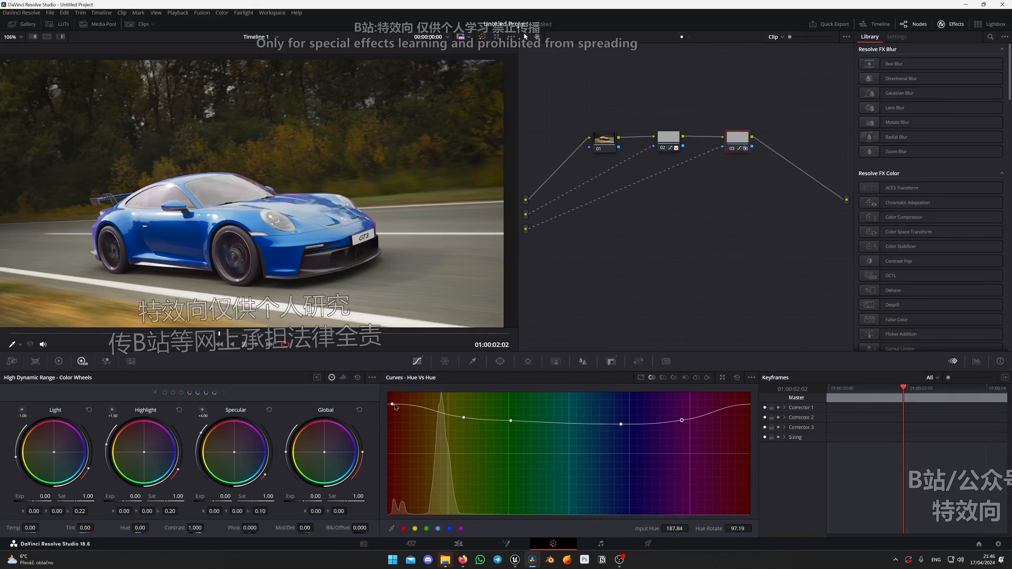
{"action": "mouse_move", "coordinate": [393, 405]}
{"action": "left_mouse_down"}
{"action": "mouse_move", "coordinate": [388, 420]}
{"action": "mouse_move", "coordinate": [383, 406]}
{"action": "left_mouse_up"}
{"action": "mouse_move", "coordinate": [745, 404]}
{"action": "left_mouse_down"}
{"action": "mouse_move", "coordinate": [720, 400]}
{"action": "mouse_move", "coordinate": [775, 404]}
{"action": "mouse_move", "coordinate": [763, 404]}
{"action": "left_mouse_up"}
Refine the car's hue curve to a pure blue, with red at Hue Rotate 148.95, yellow at 125.94 and green at 83.39.
{"action": "scroll", "coordinate": [252, 208], "scroll_direction": "down", "scroll_amount": 3}
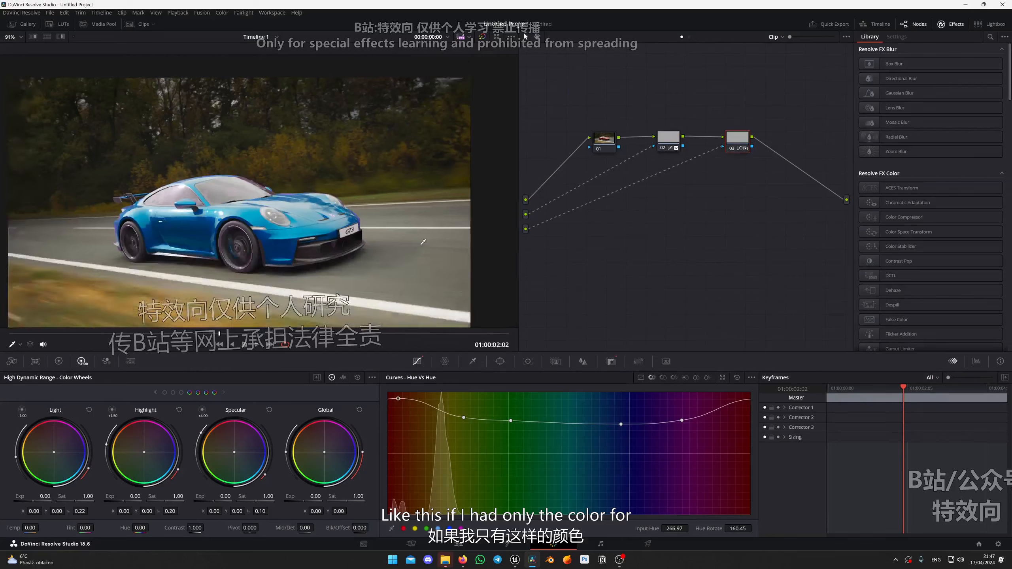
{"action": "scroll", "coordinate": [246, 202], "scroll_direction": "up", "scroll_amount": 1}
{"action": "scroll", "coordinate": [255, 246], "scroll_direction": "up", "scroll_amount": 5}
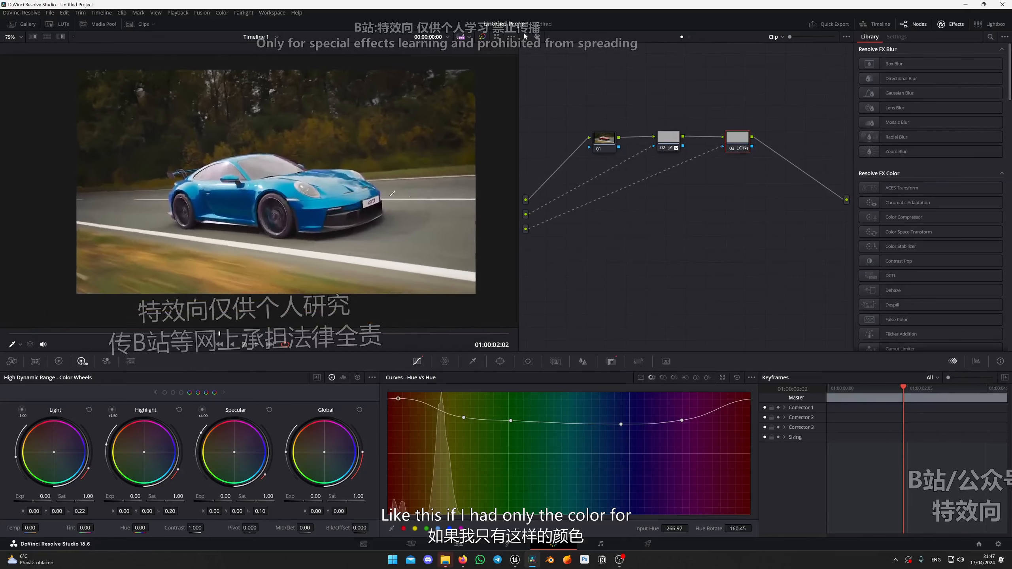
{"action": "scroll", "coordinate": [249, 173], "scroll_direction": "down", "scroll_amount": 1}
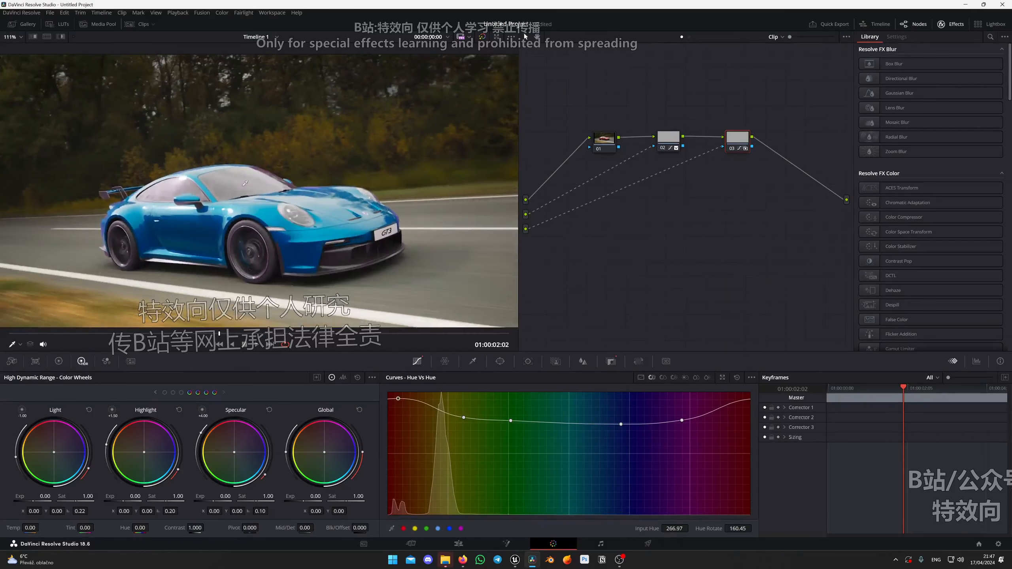
{"action": "left_click_drag", "start_coordinate": [401, 403], "coordinate": [402, 409]}
{"action": "left_click_drag", "start_coordinate": [464, 418], "coordinate": [508, 427]}
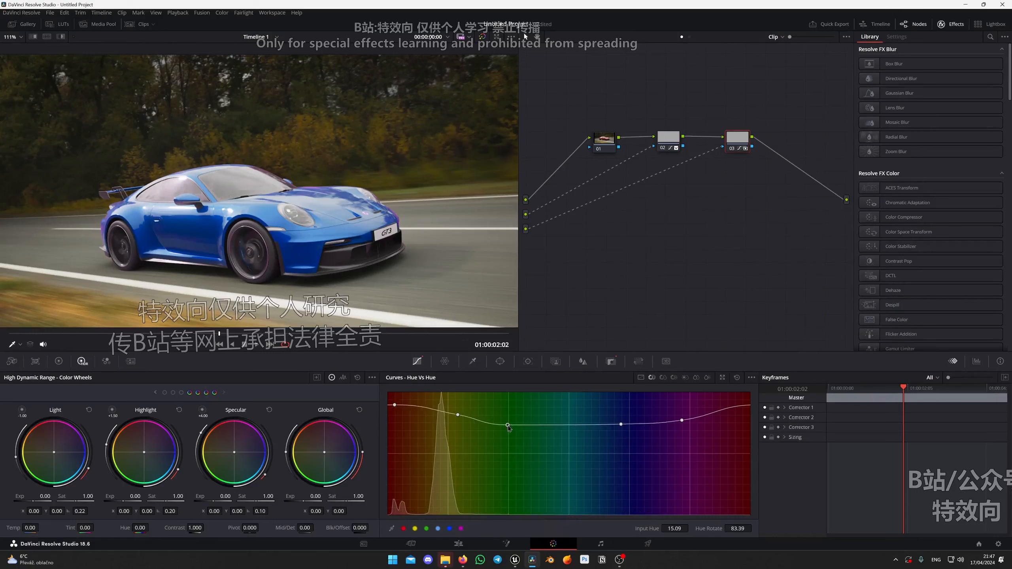
{"action": "left_click_drag", "start_coordinate": [621, 425], "coordinate": [687, 415]}
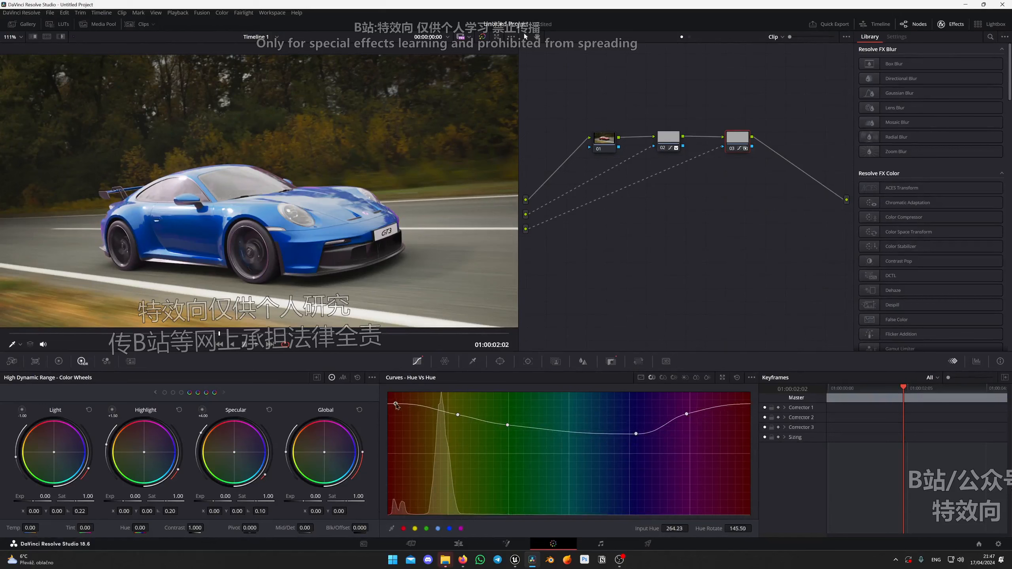
{"action": "left_click_drag", "start_coordinate": [395, 405], "coordinate": [396, 401]}
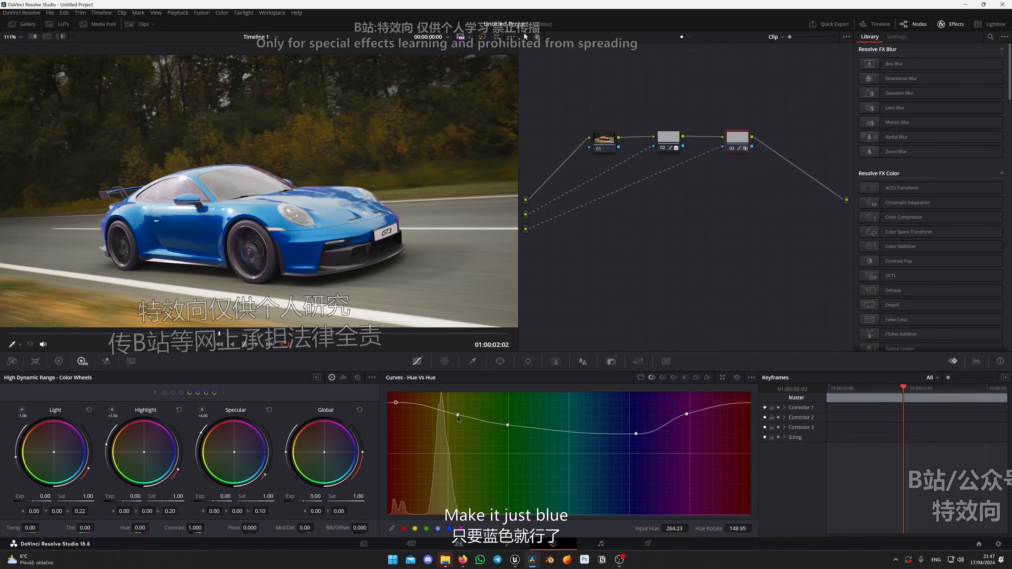
{"action": "left_click_drag", "start_coordinate": [457, 415], "coordinate": [457, 412]}
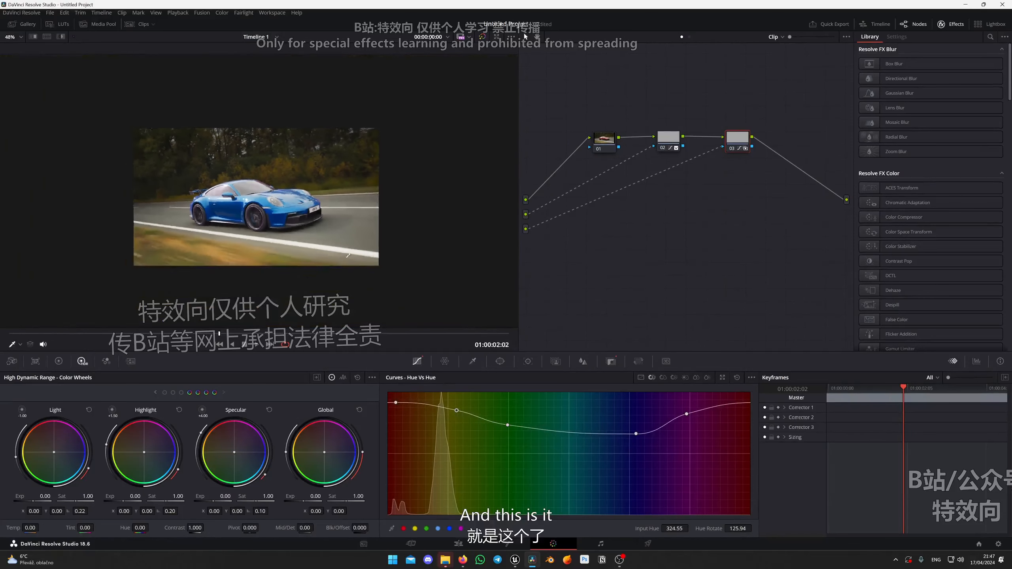
Add a circle window to car node 03 and invert it so the hue change applies only outside the circle.
{"action": "scroll", "coordinate": [239, 224], "scroll_direction": "up", "scroll_amount": 2}
{"action": "scroll", "coordinate": [445, 145], "scroll_direction": "up", "scroll_amount": 8}
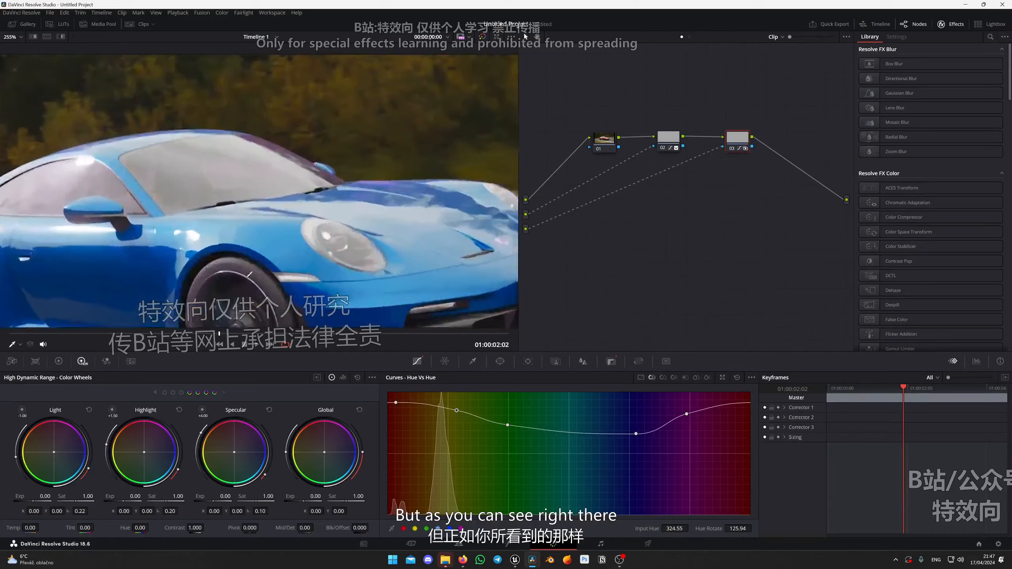
{"action": "scroll", "coordinate": [444, 144], "scroll_direction": "down", "scroll_amount": 6}
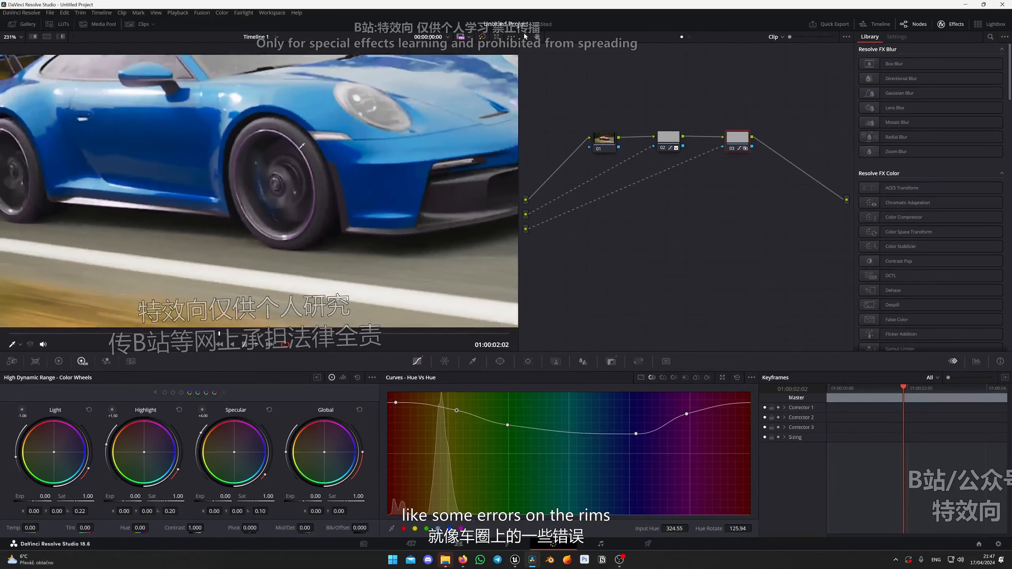
{"action": "scroll", "coordinate": [338, 183], "scroll_direction": "down", "scroll_amount": 2}
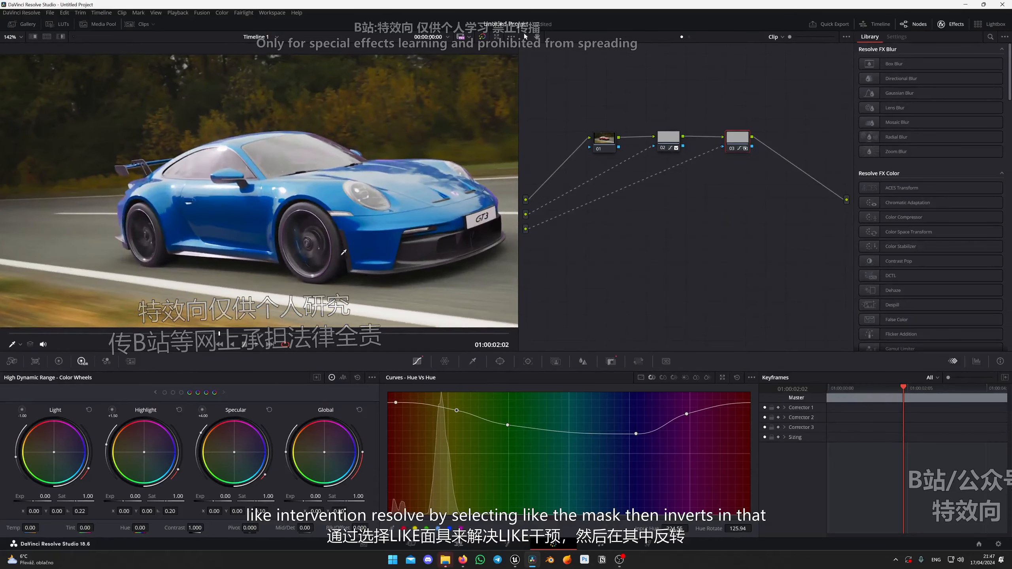
{"action": "left_click", "coordinate": [500, 361]}
{"action": "left_click", "coordinate": [397, 433]}
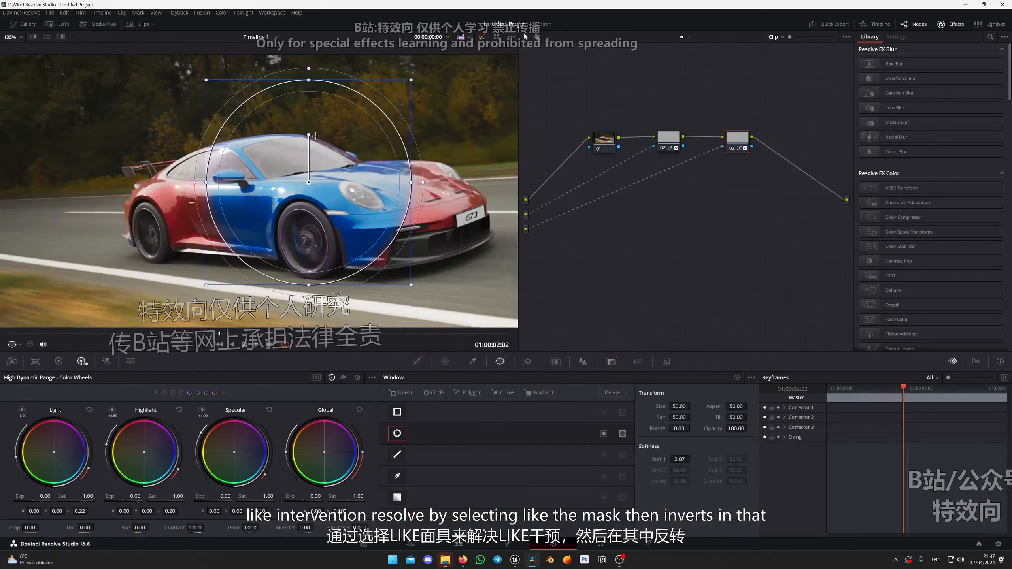
{"action": "scroll", "coordinate": [312, 181], "scroll_direction": "down", "scroll_amount": 1}
{"action": "left_click", "coordinate": [604, 433]}
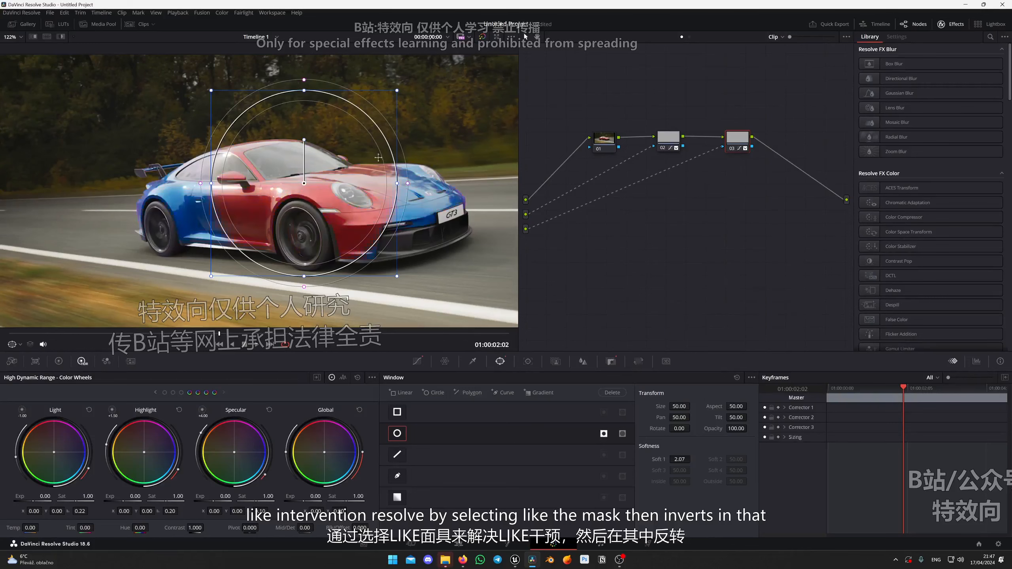
Shrink the circle window around the car's front wheel to about Size 18.07 and Aspect 61.09.
{"action": "left_click_drag", "start_coordinate": [396, 183], "coordinate": [347, 184]}
{"action": "left_click_drag", "start_coordinate": [300, 93], "coordinate": [305, 173]}
{"action": "scroll", "coordinate": [291, 313], "scroll_direction": "up", "scroll_amount": 4}
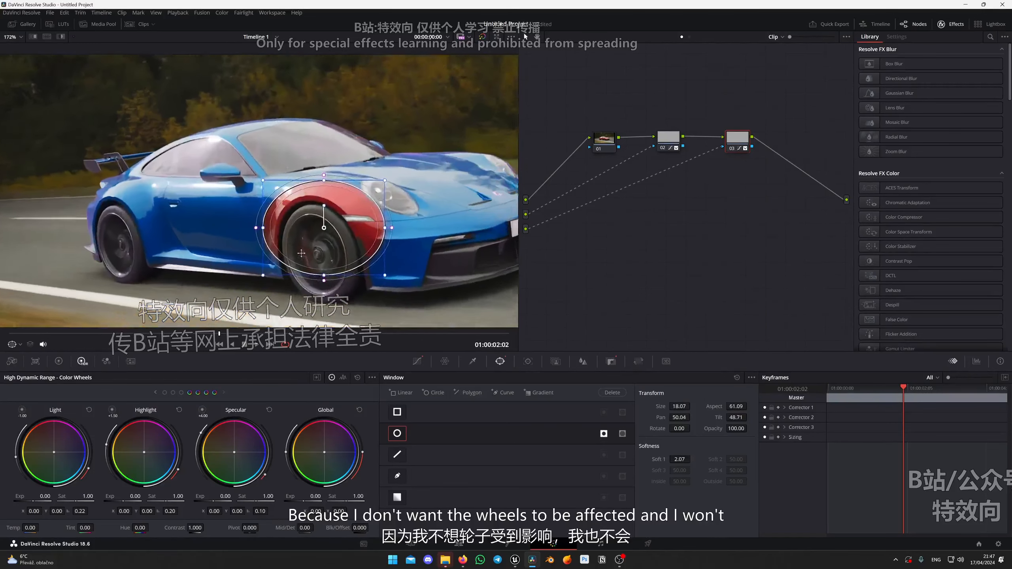
{"action": "scroll", "coordinate": [360, 159], "scroll_direction": "up", "scroll_amount": 3}
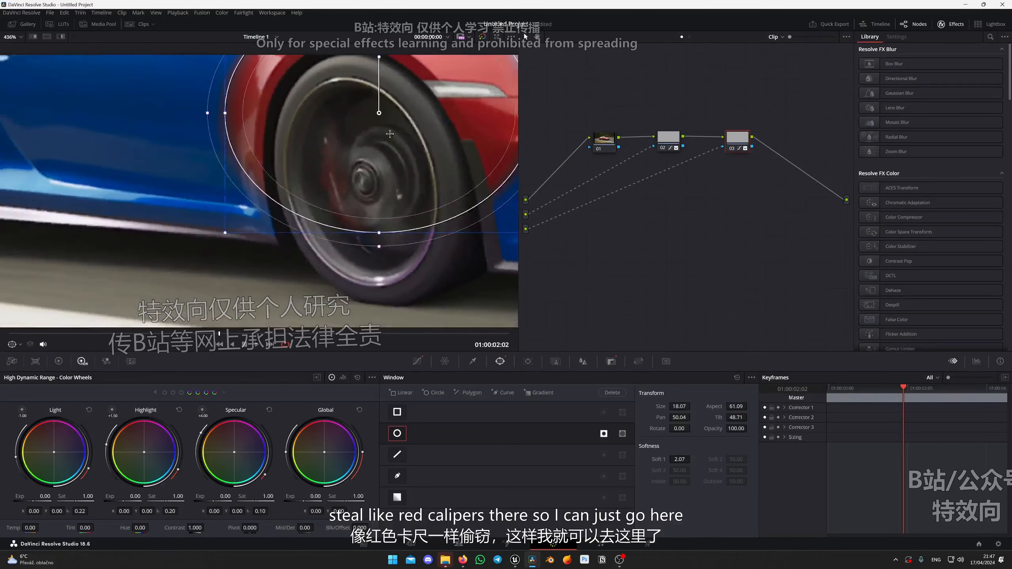
Fit the circle window tightly to the front wheel at Size 13.39, Aspect 37.12, Pan 49.83, Tilt 48.01 and Rotate -10.95.
{"action": "left_click_drag", "start_coordinate": [327, 156], "coordinate": [322, 208]}
{"action": "left_click_drag", "start_coordinate": [418, 208], "coordinate": [375, 207]}
{"action": "left_click_drag", "start_coordinate": [279, 202], "coordinate": [259, 200]}
{"action": "left_click_drag", "start_coordinate": [374, 198], "coordinate": [383, 198]}
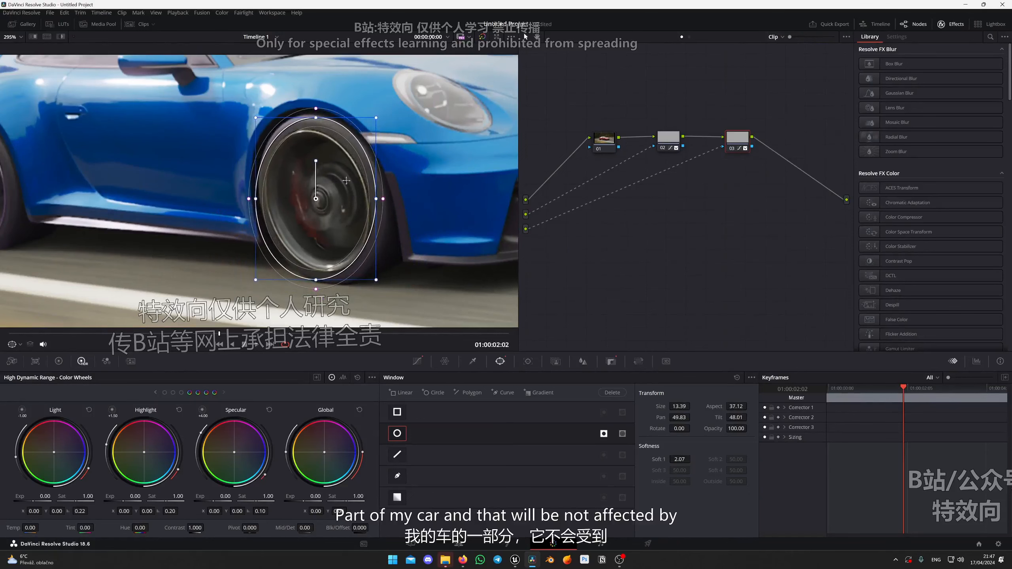
{"action": "left_click_drag", "start_coordinate": [315, 160], "coordinate": [310, 160]}
{"action": "key", "text": "shift+z"}
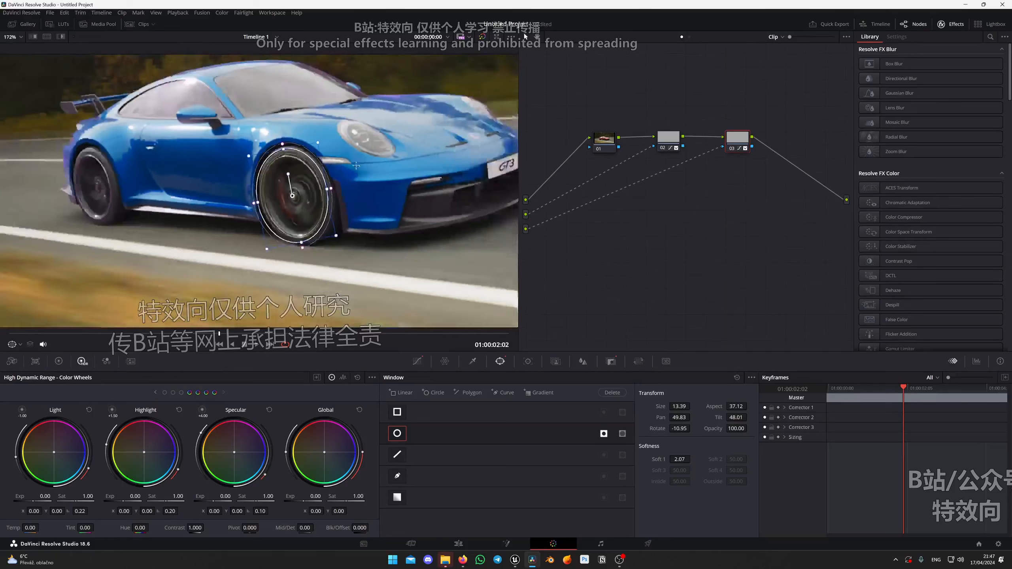
Move the red point on car node 03's Hue Vs Hue curve to Hue Rotate 144.35.
{"action": "left_click", "coordinate": [671, 139]}
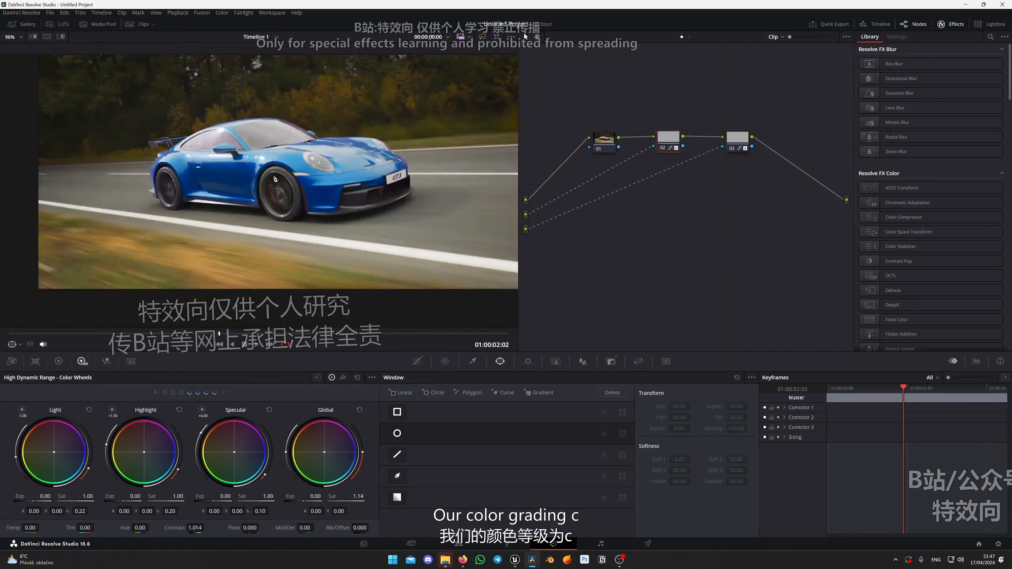
{"action": "scroll", "coordinate": [361, 186], "scroll_direction": "down", "scroll_amount": 1}
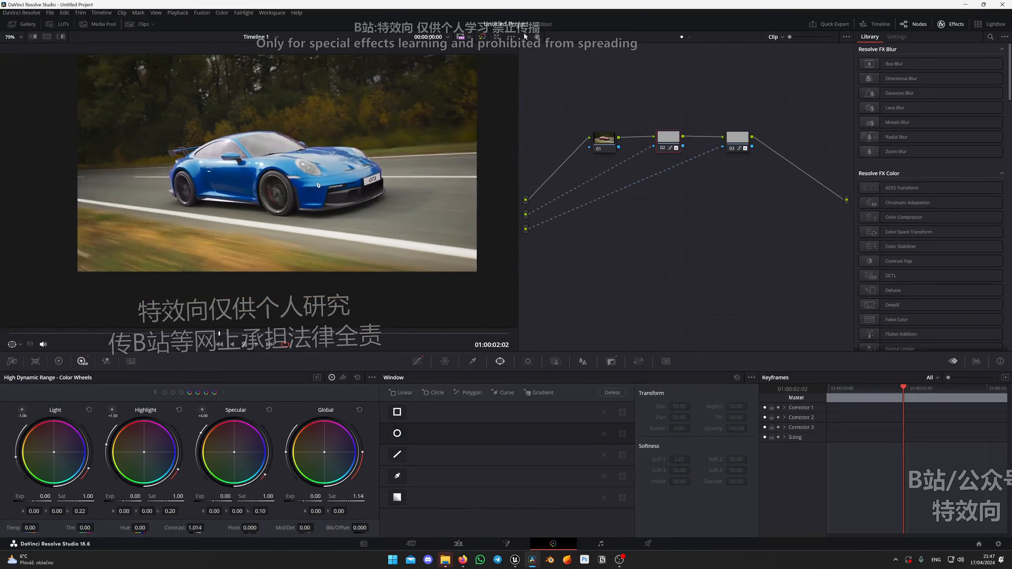
{"action": "left_click", "coordinate": [746, 143]}
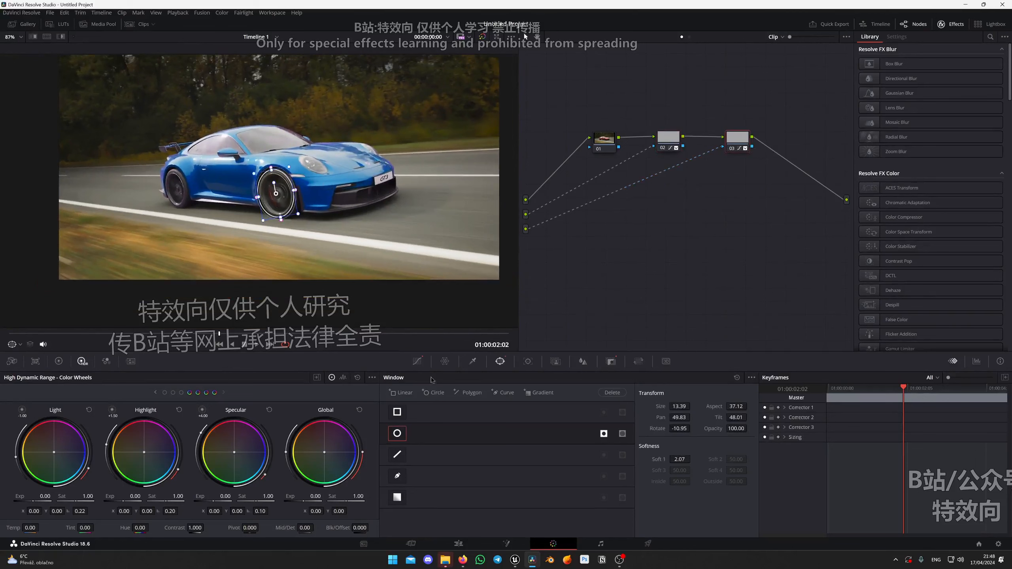
{"action": "left_click", "coordinate": [417, 361]}
{"action": "mouse_move", "coordinate": [395, 403]}
{"action": "left_mouse_down"}
{"action": "mouse_move", "coordinate": [394, 415]}
{"action": "mouse_move", "coordinate": [393, 404]}
{"action": "left_mouse_up"}
{"action": "scroll", "coordinate": [289, 177], "scroll_direction": "down", "scroll_amount": 3}
{"action": "key", "text": "shift+z"}
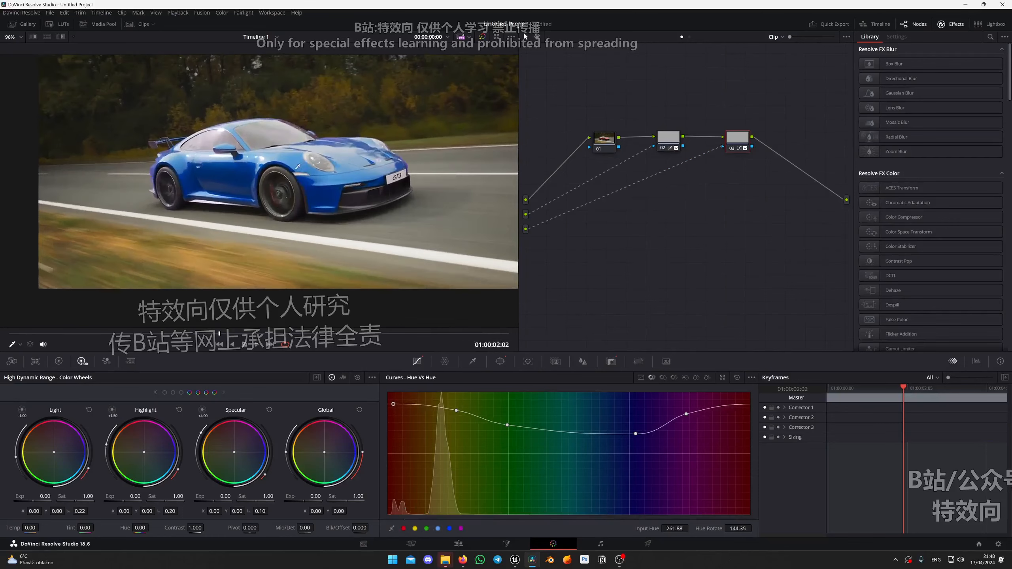
Switch to the Fusion page and examine the channels available for Z in the Porsche EXR loader's format settings.
{"action": "key", "text": "shift+5"}
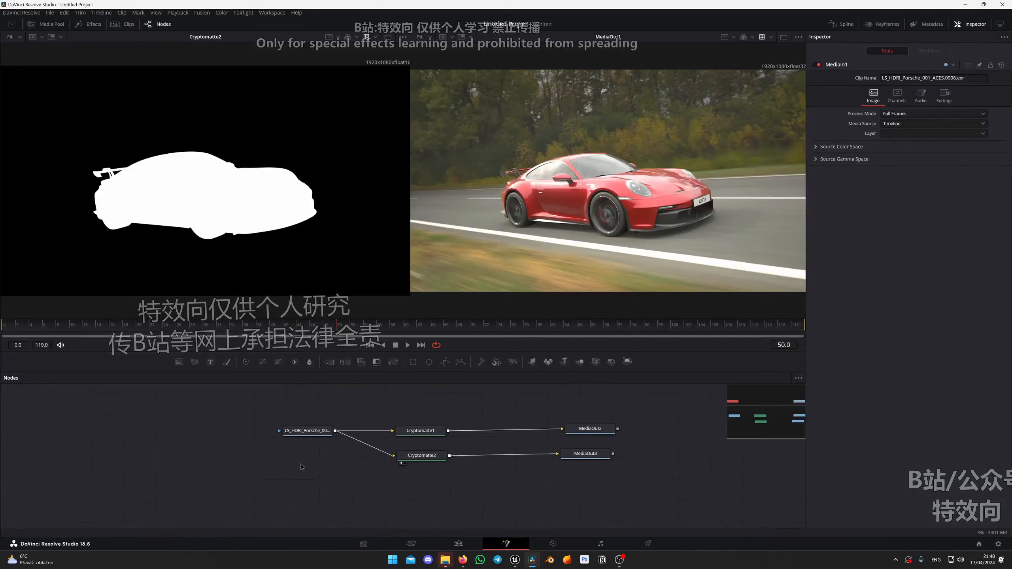
{"action": "left_click", "coordinate": [305, 432]}
{"action": "scroll", "coordinate": [374, 425], "scroll_direction": "down", "scroll_amount": 3}
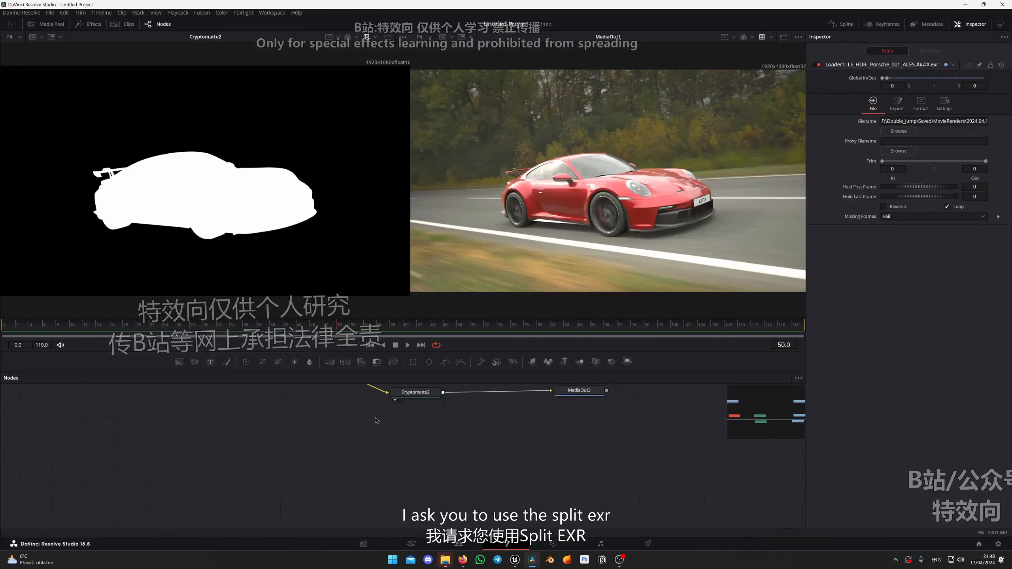
{"action": "scroll", "coordinate": [367, 414], "scroll_direction": "up", "scroll_amount": 4}
{"action": "left_click_drag", "start_coordinate": [323, 471], "coordinate": [272, 434]}
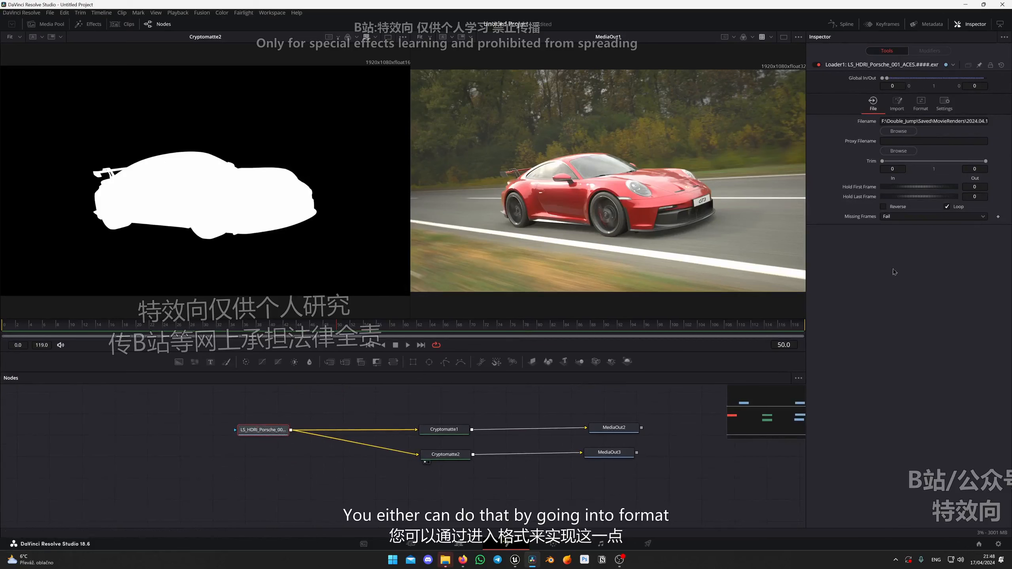
{"action": "left_click", "coordinate": [921, 105]}
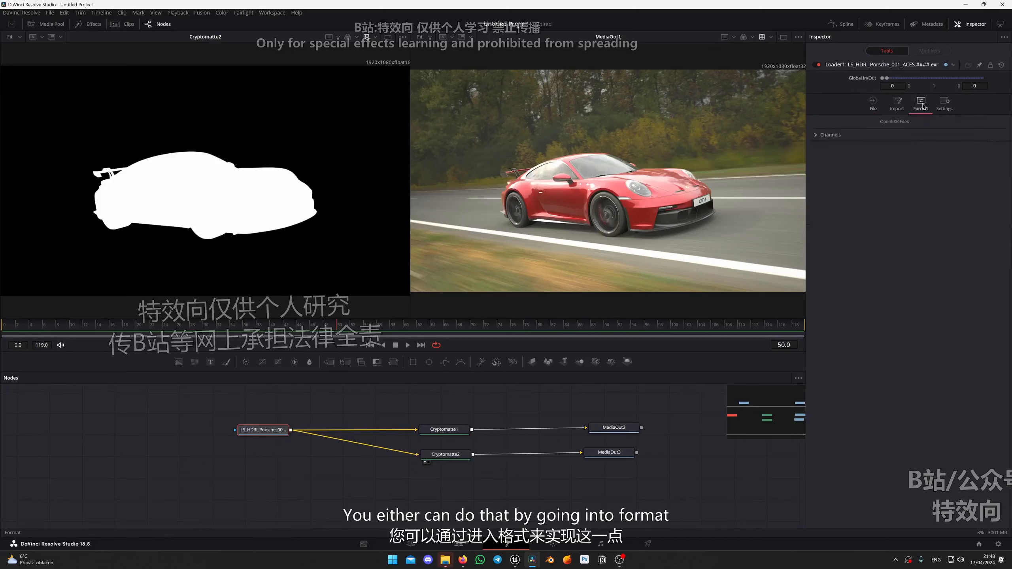
{"action": "left_click", "coordinate": [835, 135]}
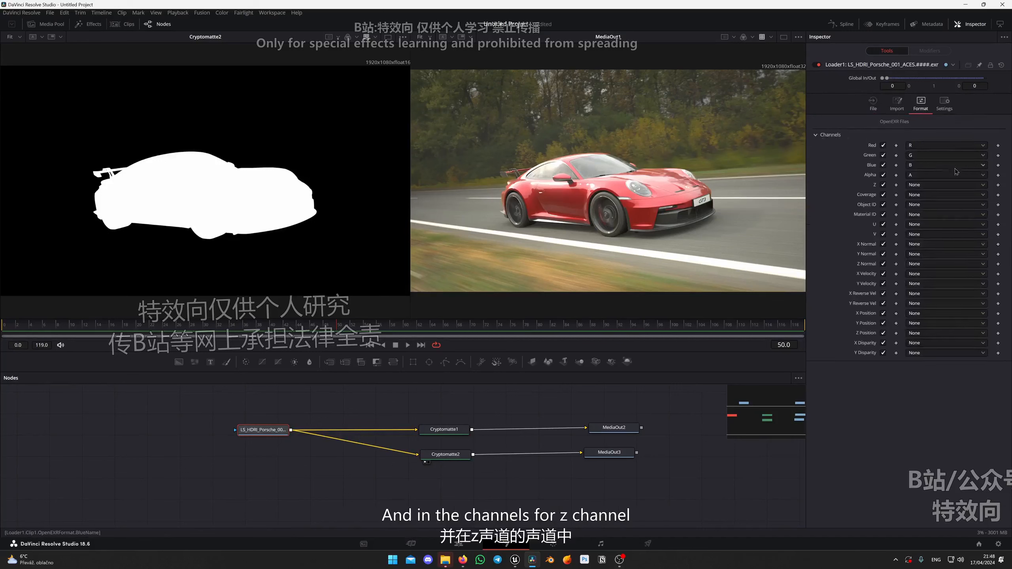
{"action": "left_click", "coordinate": [931, 187]}
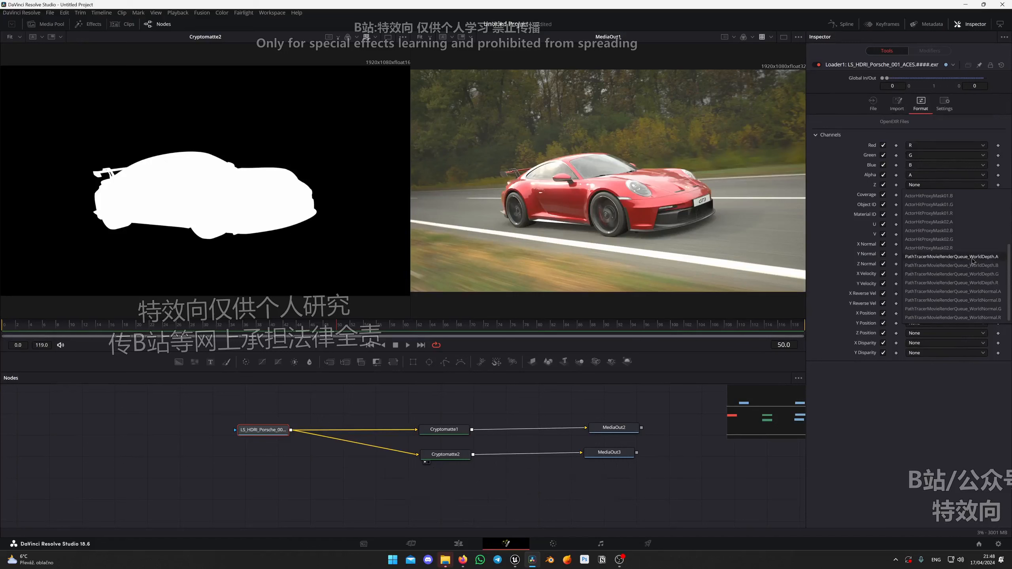
{"action": "left_click", "coordinate": [270, 430]}
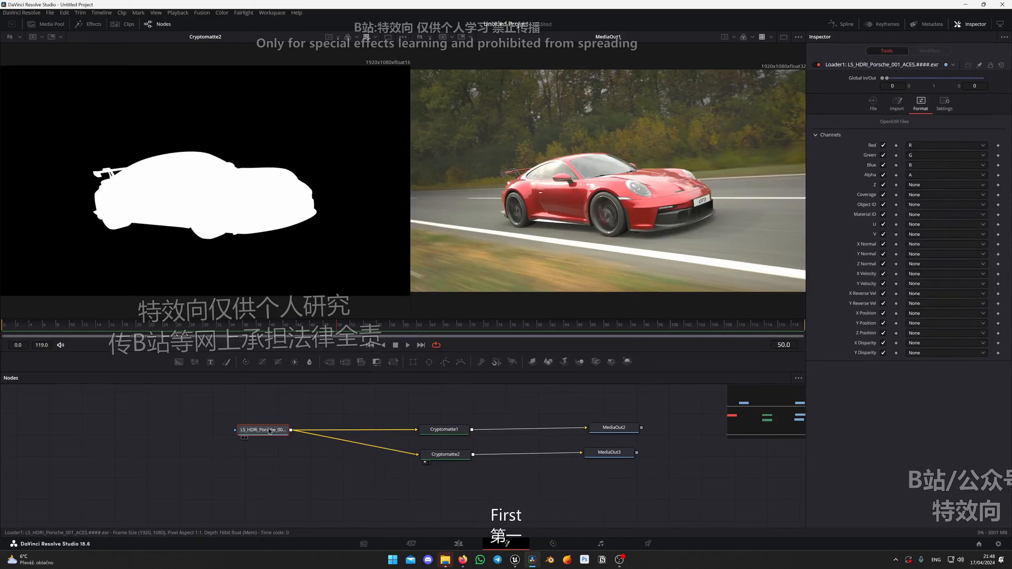
Split the Porsche EXR loader into separate pass loaders with the hos_SplitEXR_Ultra script, placing the nodes vertically.
{"action": "right_click", "coordinate": [269, 430]}
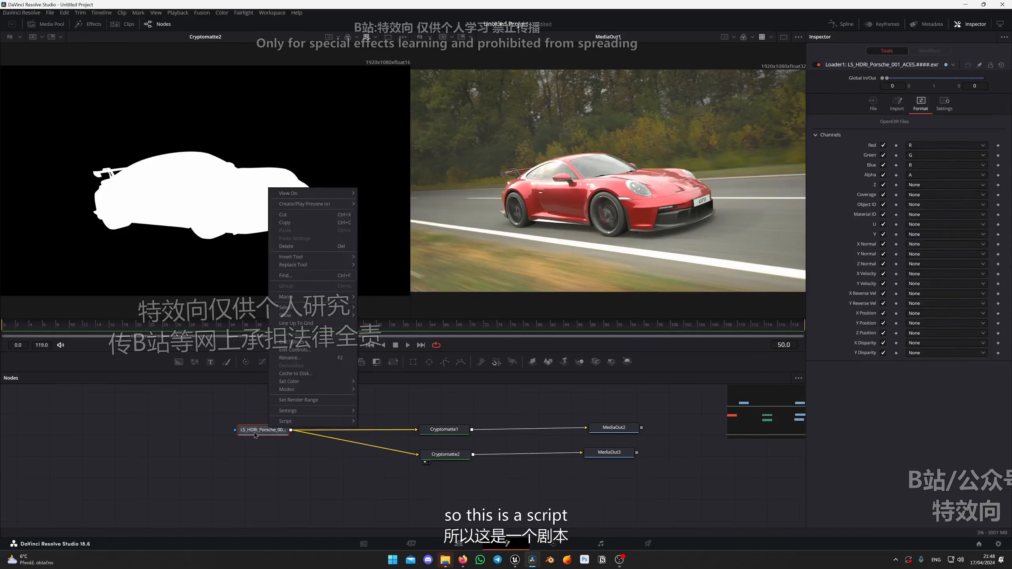
{"action": "left_click", "coordinate": [263, 432]}
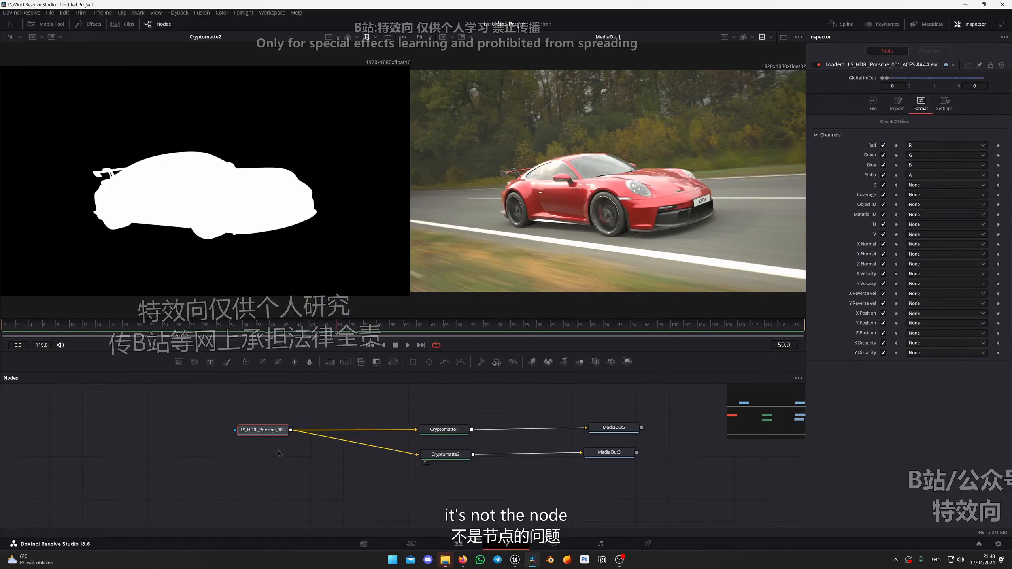
{"action": "right_click", "coordinate": [253, 432]}
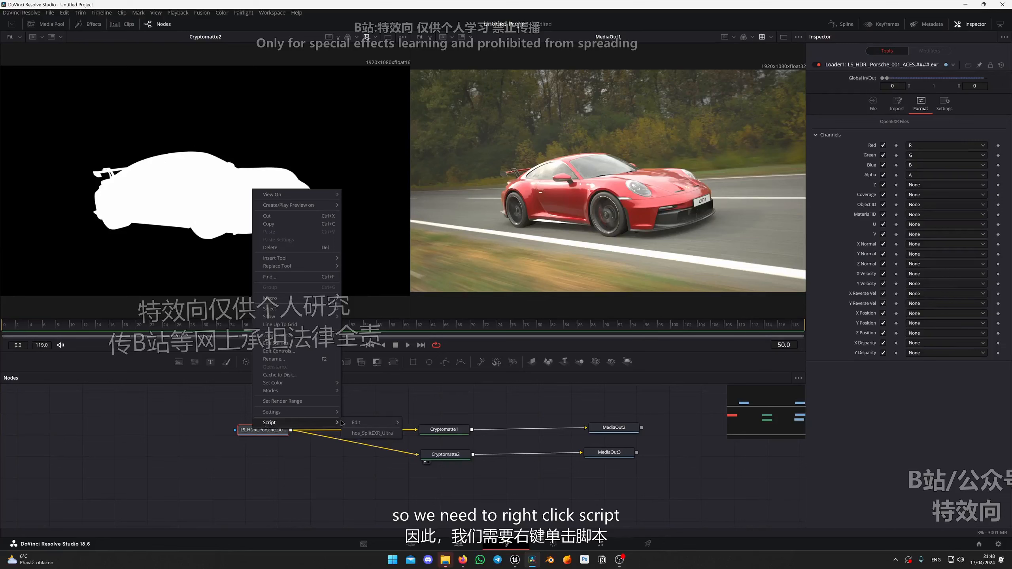
{"action": "left_click", "coordinate": [378, 438]}
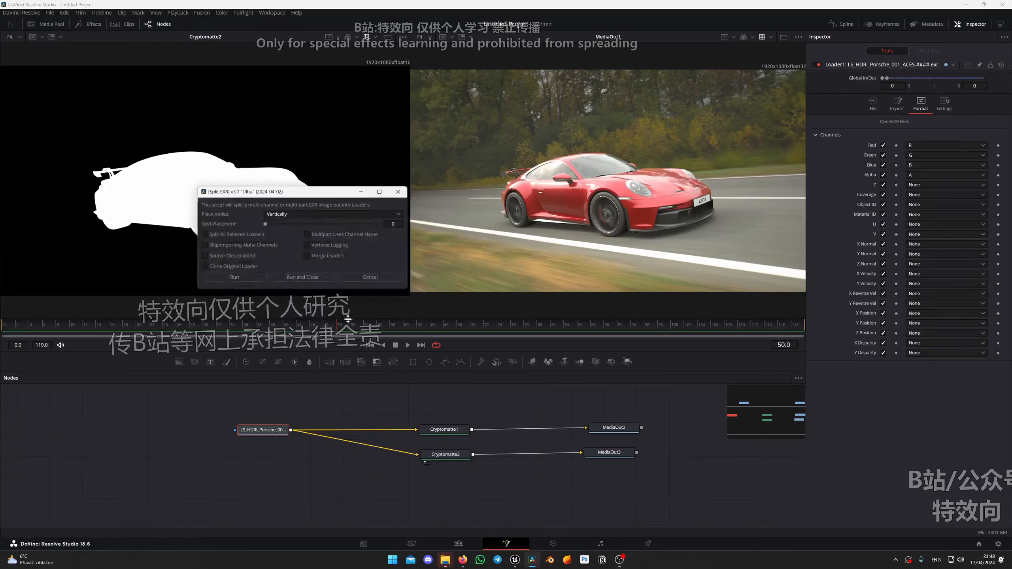
{"action": "left_click", "coordinate": [303, 279]}
Preview the ActorHitProxyMask00, ActorHitProxyMask01 and ActorHitProxyMask02 passes one after another.
{"action": "left_click_drag", "start_coordinate": [334, 464], "coordinate": [348, 512]}
{"action": "left_click", "coordinate": [294, 446]}
{"action": "left_click_drag", "start_coordinate": [353, 460], "coordinate": [367, 441]}
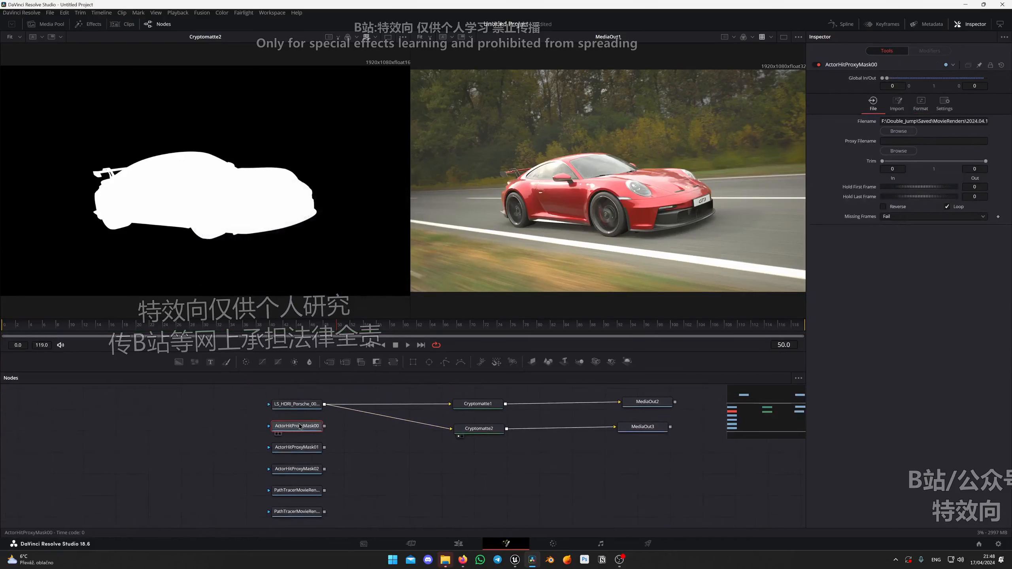
{"action": "key", "text": "1"}
{"action": "left_click", "coordinate": [298, 448]}
{"action": "key", "text": "1"}
{"action": "left_click", "coordinate": [300, 473]}
{"action": "key", "text": "1"}
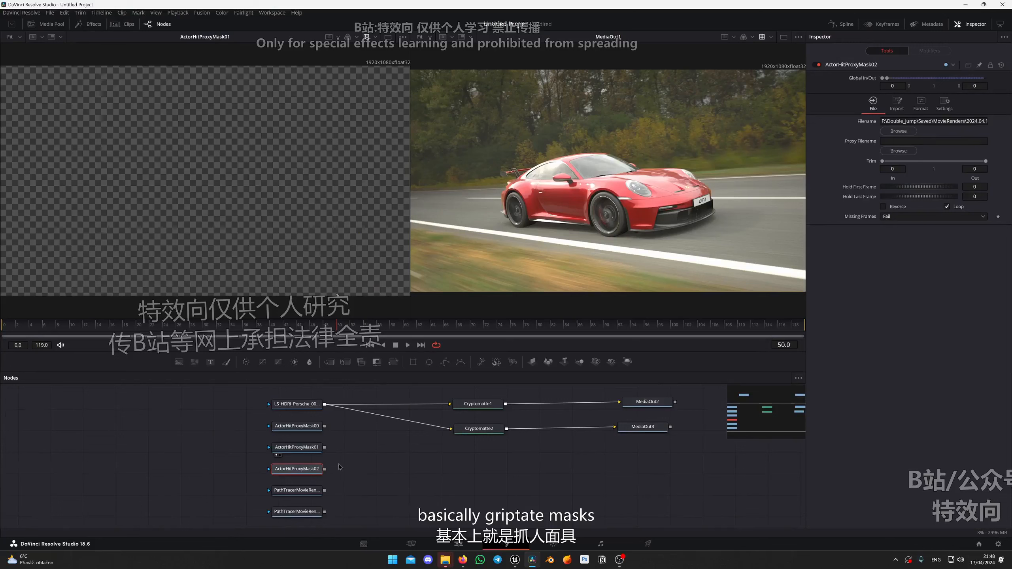
Preview the WorldDepth and WorldNormal passes in the viewer.
{"action": "left_click_drag", "start_coordinate": [351, 488], "coordinate": [357, 459]}
{"action": "left_click", "coordinate": [296, 463]}
{"action": "key", "text": "1"}
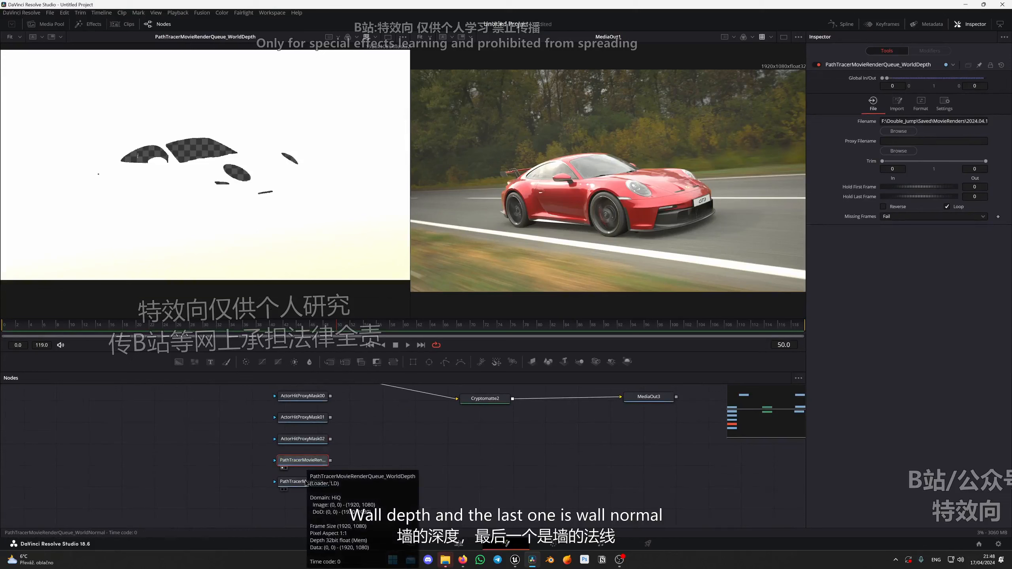
{"action": "left_click", "coordinate": [305, 482]}
{"action": "key", "text": "1"}
{"action": "scroll", "coordinate": [260, 179], "scroll_direction": "down", "scroll_amount": 2}
{"action": "scroll", "coordinate": [260, 180], "scroll_direction": "up", "scroll_amount": 5}
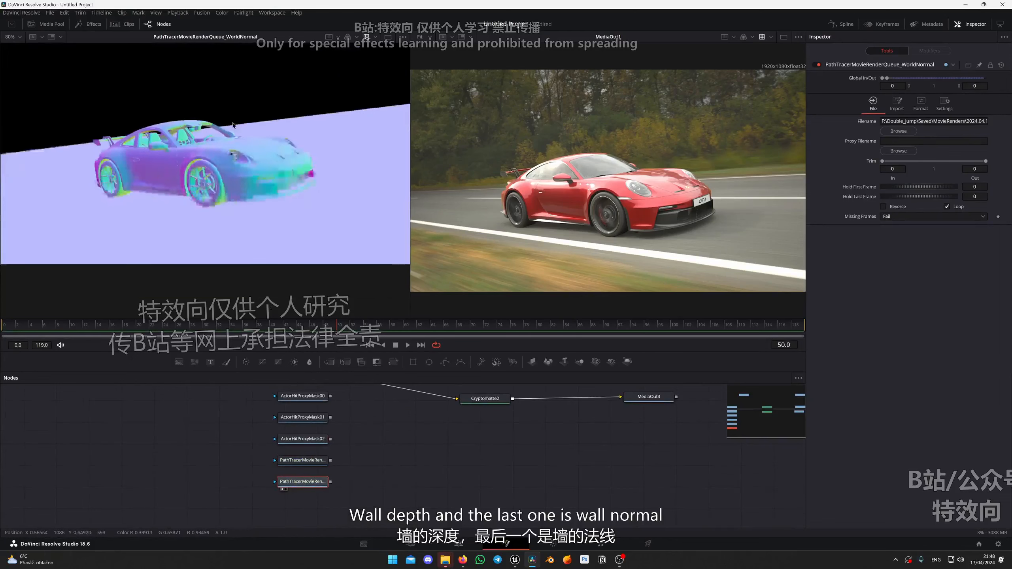
{"action": "scroll", "coordinate": [260, 179], "scroll_direction": "down", "scroll_amount": 2}
{"action": "scroll", "coordinate": [260, 179], "scroll_direction": "up", "scroll_amount": 1}
Move the WorldNormal loader away from the other passes and add an unconnected Relight node beside it.
{"action": "left_click_drag", "start_coordinate": [289, 482], "coordinate": [292, 495]}
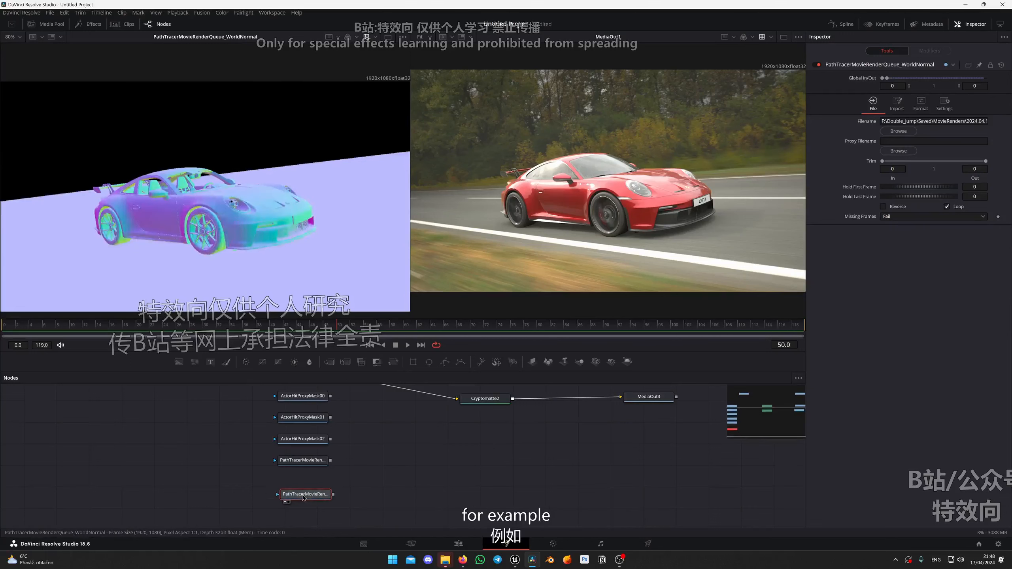
{"action": "key", "text": "shift+space"}
{"action": "type", "text": "re"}
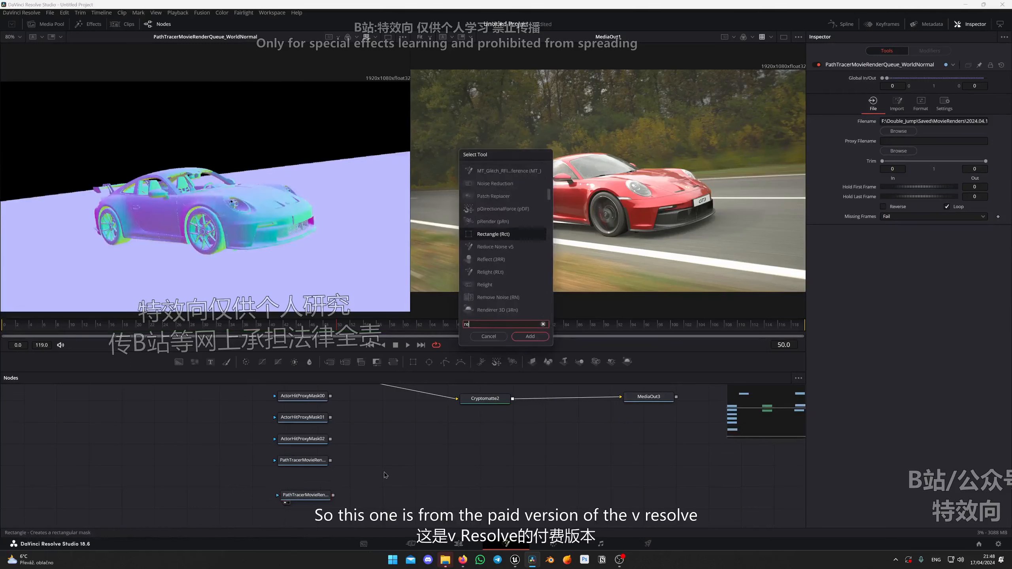
{"action": "type", "text": "l"}
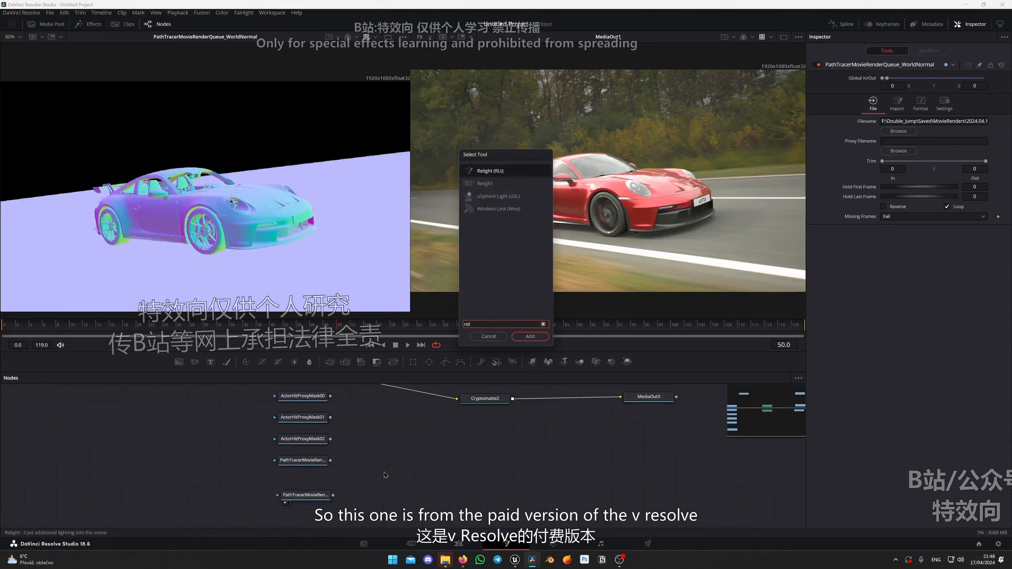
{"action": "key", "text": "Return"}
{"action": "left_click_drag", "start_coordinate": [385, 475], "coordinate": [402, 482]}
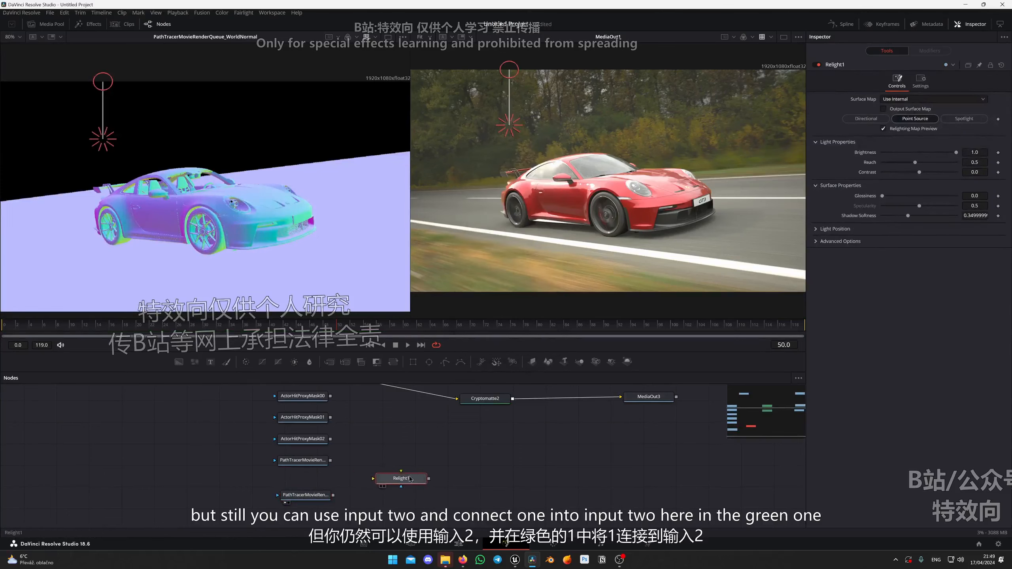
Set Relight's Surface Map to Use Input 2 and connect the WorldNormal pass and the MediaIn1 beauty image to the node.
{"action": "left_click", "coordinate": [927, 101]}
{"action": "left_click", "coordinate": [910, 119]}
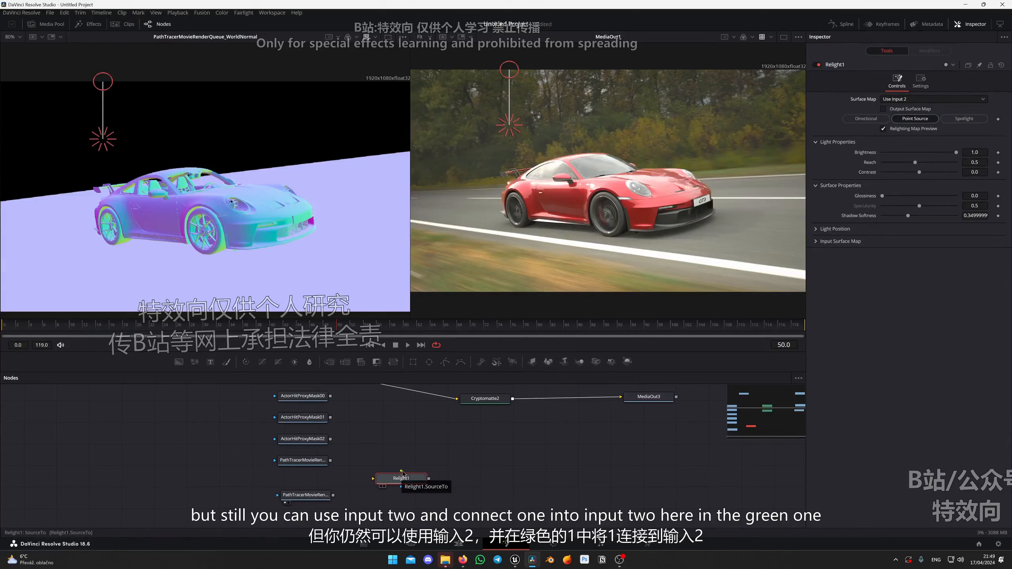
{"action": "left_click_drag", "start_coordinate": [333, 495], "coordinate": [434, 497]}
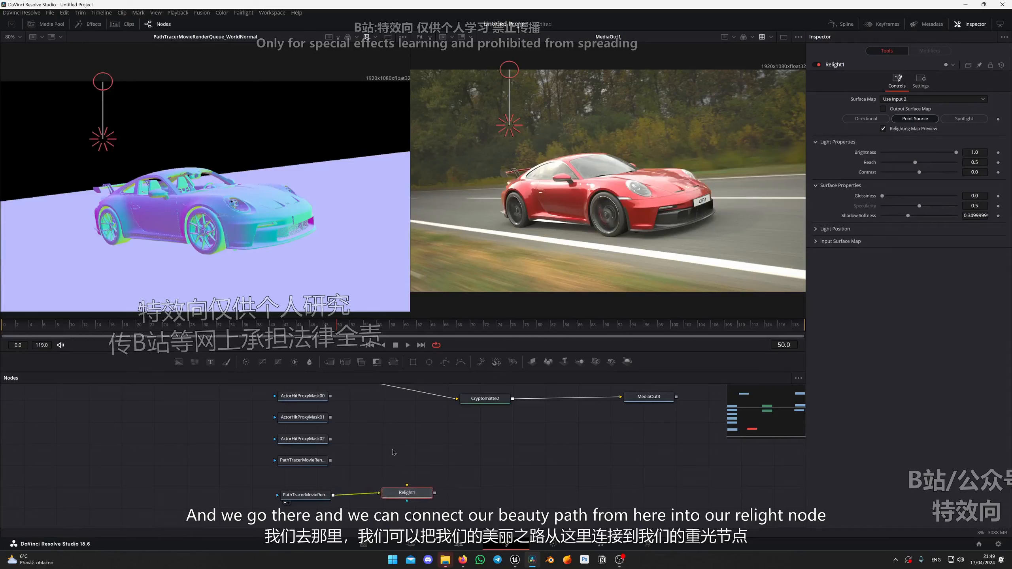
{"action": "scroll", "coordinate": [345, 430], "scroll_direction": "up", "scroll_amount": 3}
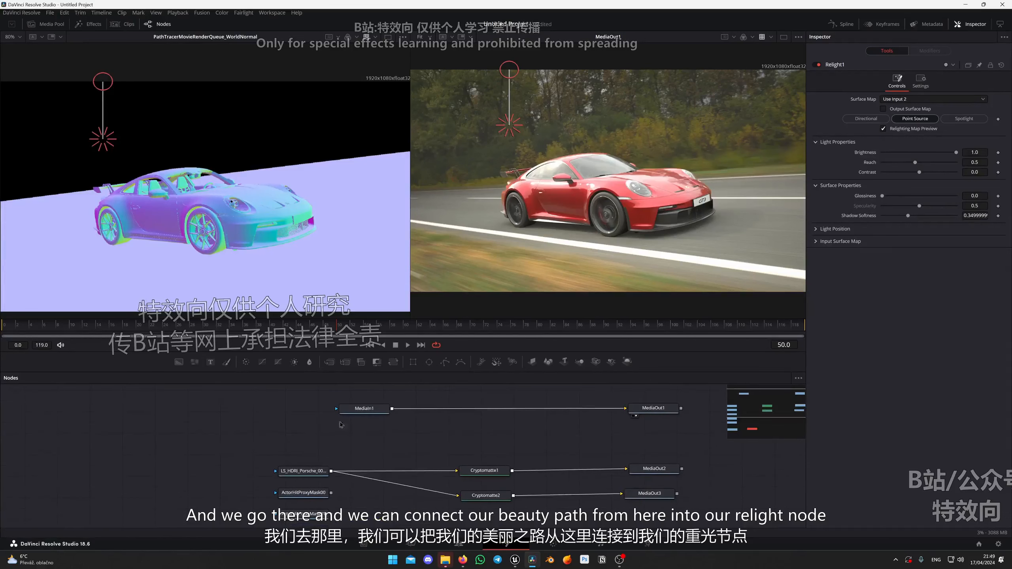
{"action": "left_click_drag", "start_coordinate": [392, 393], "coordinate": [408, 493]}
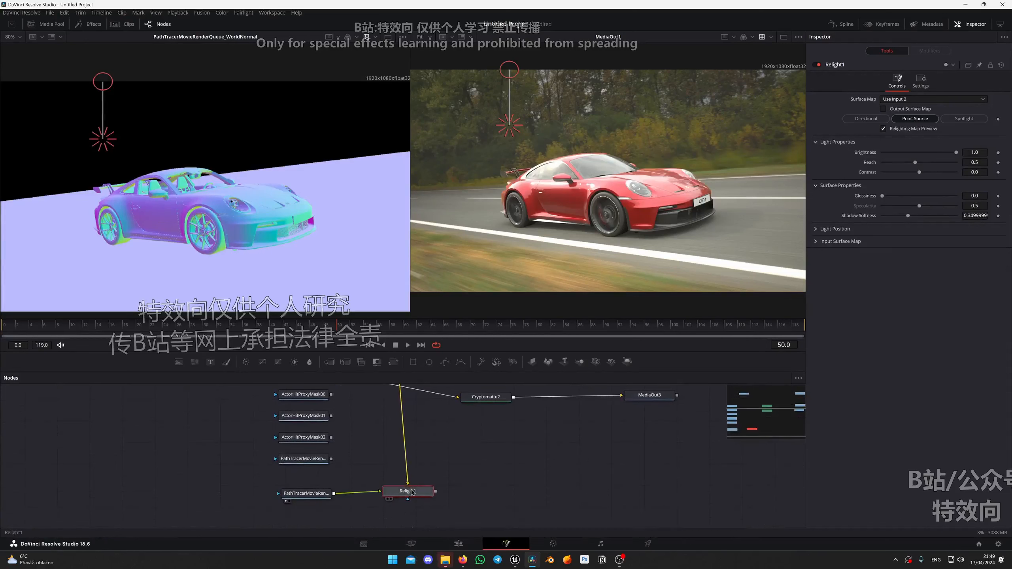
Preview the Relight node, switch its light to Directional and aim it from above the car's rear.
{"action": "key", "text": "1"}
{"action": "left_click_drag", "start_coordinate": [111, 141], "coordinate": [204, 108]}
{"action": "left_click", "coordinate": [865, 118]}
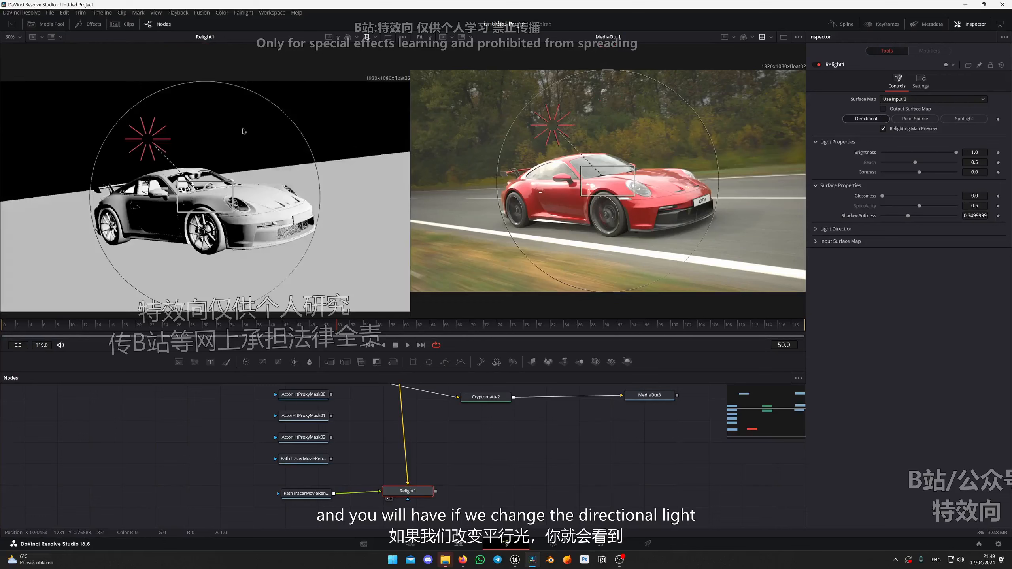
{"action": "mouse_move", "coordinate": [159, 140]}
{"action": "left_mouse_down"}
{"action": "mouse_move", "coordinate": [249, 126]}
{"action": "mouse_move", "coordinate": [102, 176]}
{"action": "mouse_move", "coordinate": [90, 147]}
{"action": "mouse_move", "coordinate": [107, 152]}
{"action": "left_mouse_up"}
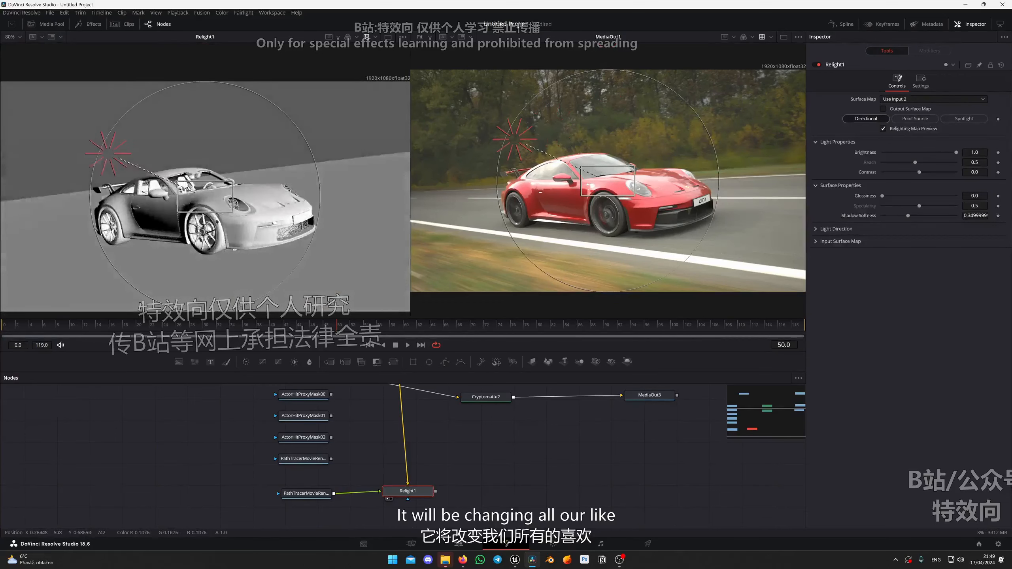
Turn off Relight's Relighting Map Preview and try aiming the directional light from different directions above the car.
{"action": "left_click", "coordinate": [883, 129]}
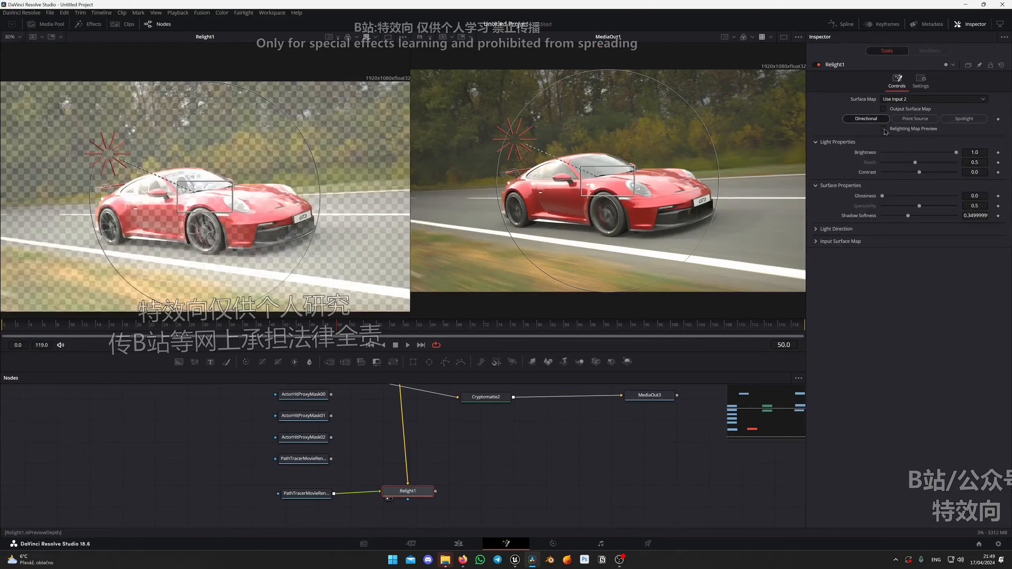
{"action": "left_click_drag", "start_coordinate": [140, 179], "coordinate": [297, 136]}
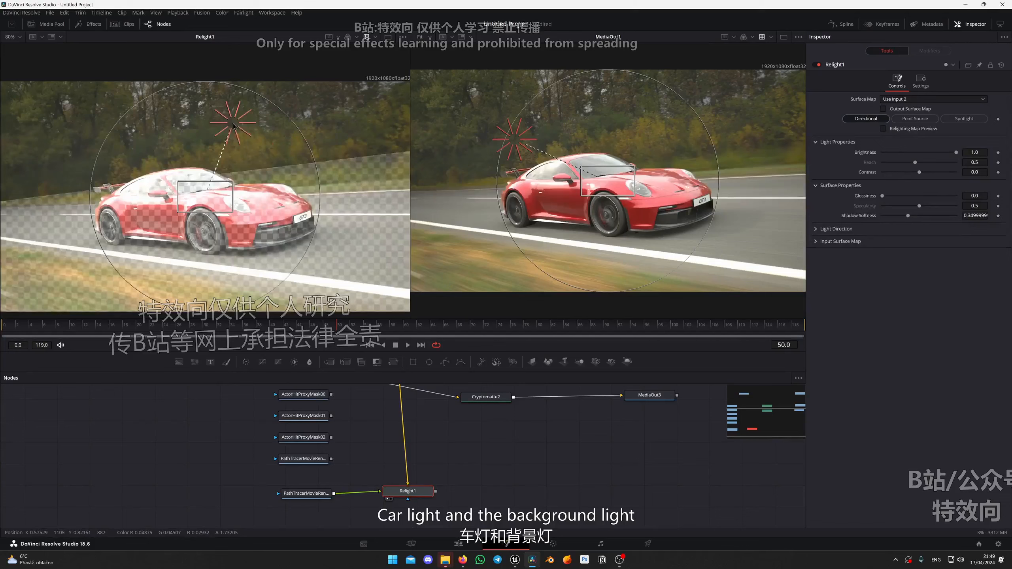
{"action": "left_click_drag", "start_coordinate": [233, 126], "coordinate": [149, 161]}
{"action": "key", "text": "ctrl+z"}
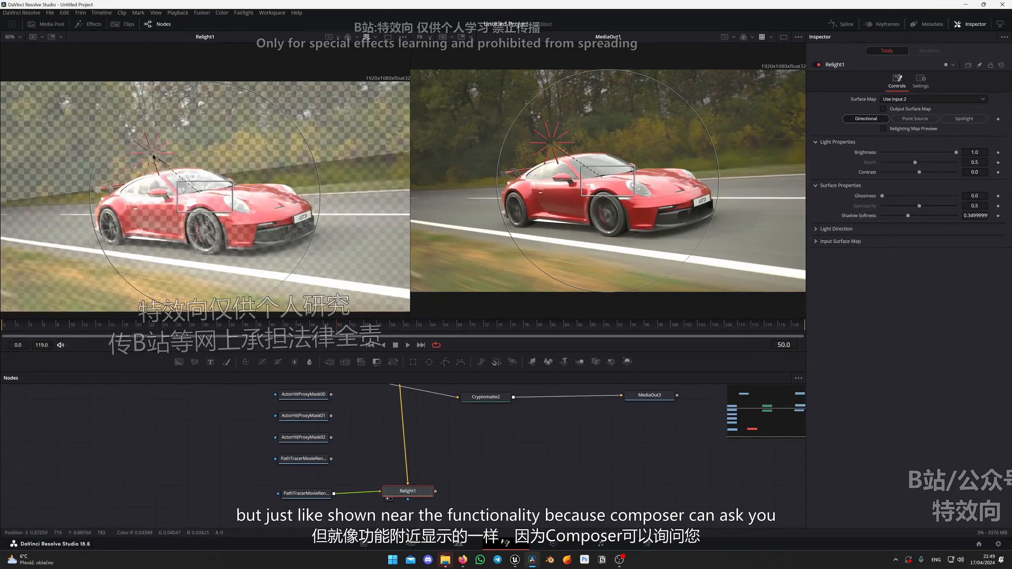
Delete the Relight node, preview the WorldNormal pass and line its loader up with the other pass loaders.
{"action": "key", "text": "Delete"}
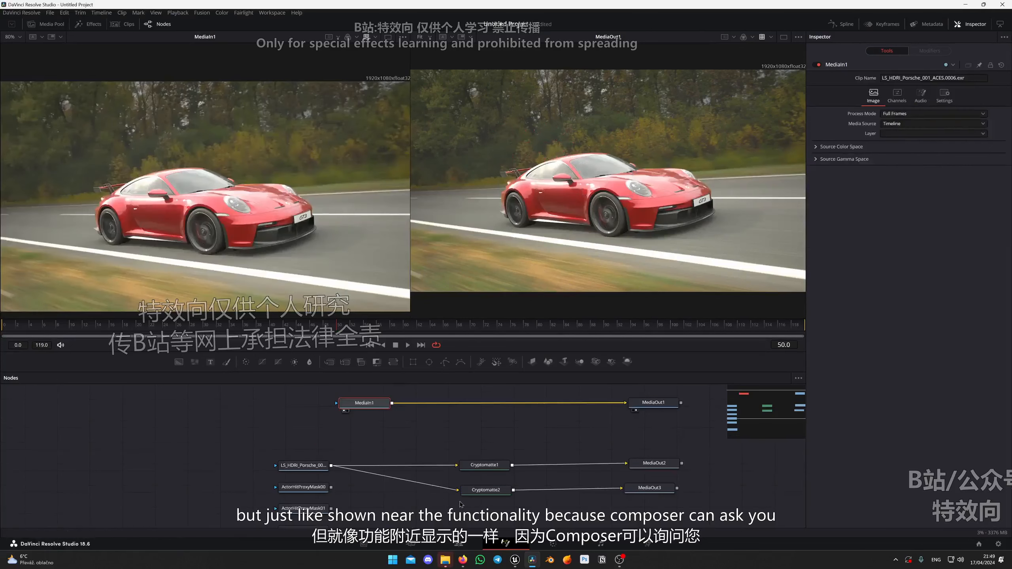
{"action": "scroll", "coordinate": [357, 503], "scroll_direction": "down", "scroll_amount": 5}
{"action": "left_click", "coordinate": [305, 491]}
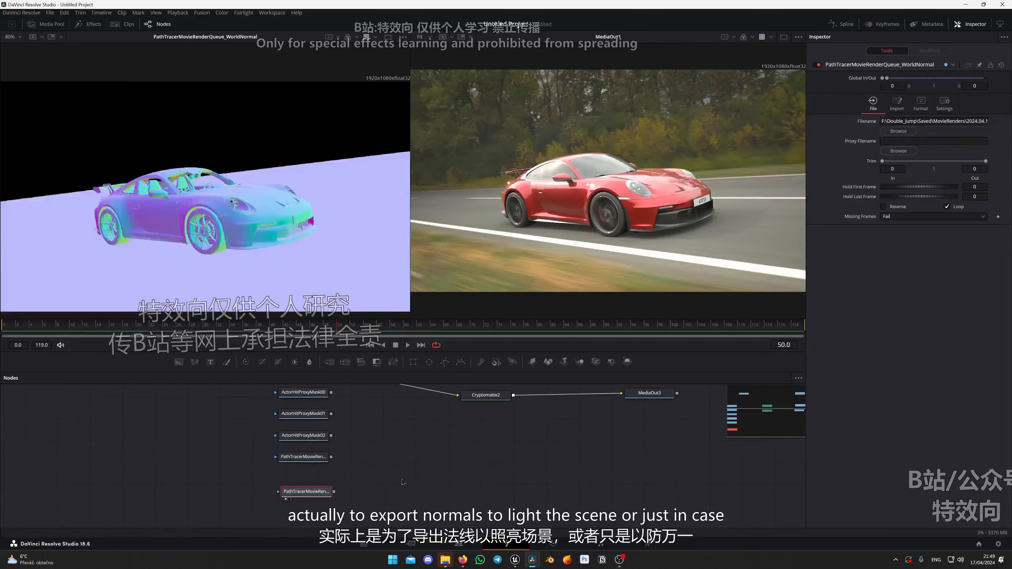
{"action": "left_click_drag", "start_coordinate": [228, 231], "coordinate": [245, 196]}
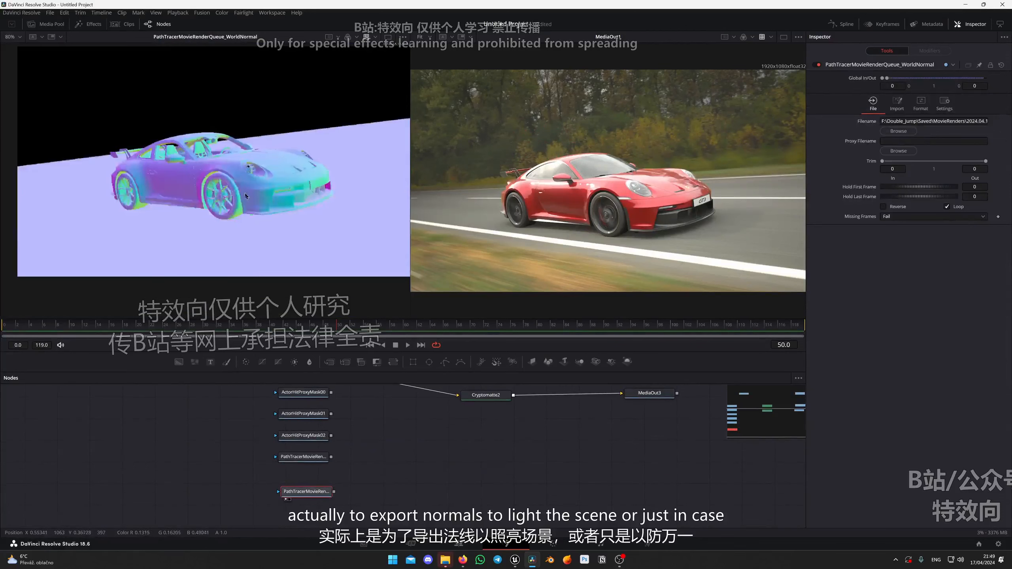
{"action": "scroll", "coordinate": [390, 485], "scroll_direction": "up", "scroll_amount": 3}
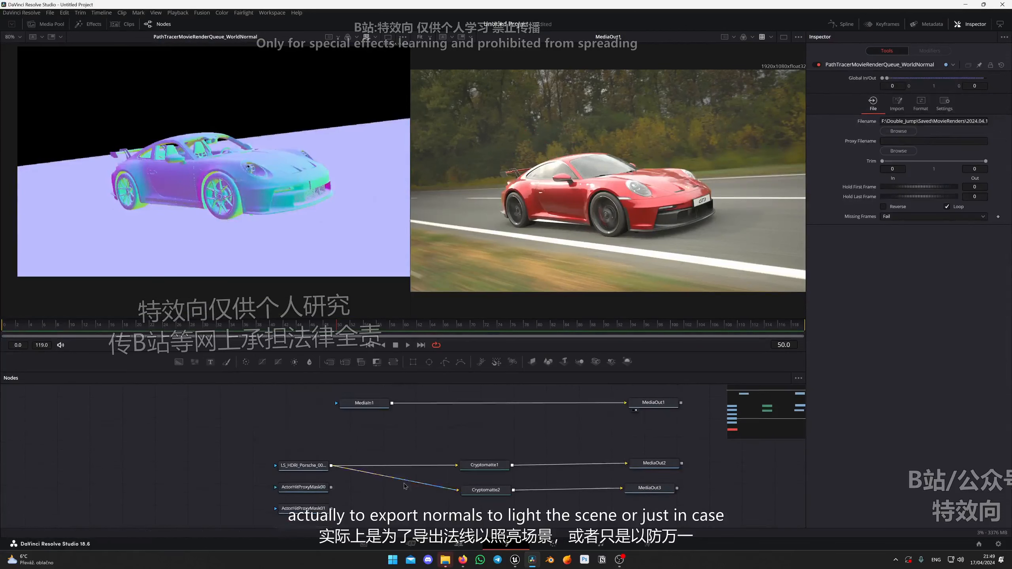
{"action": "scroll", "coordinate": [390, 485], "scroll_direction": "down", "scroll_amount": 2}
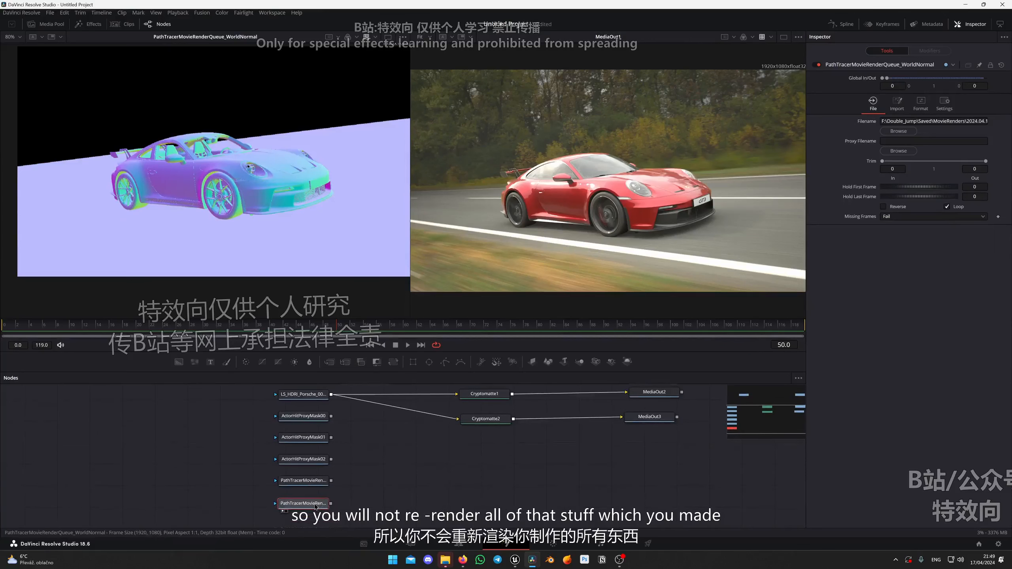
{"action": "scroll", "coordinate": [268, 170], "scroll_direction": "down", "scroll_amount": 2}
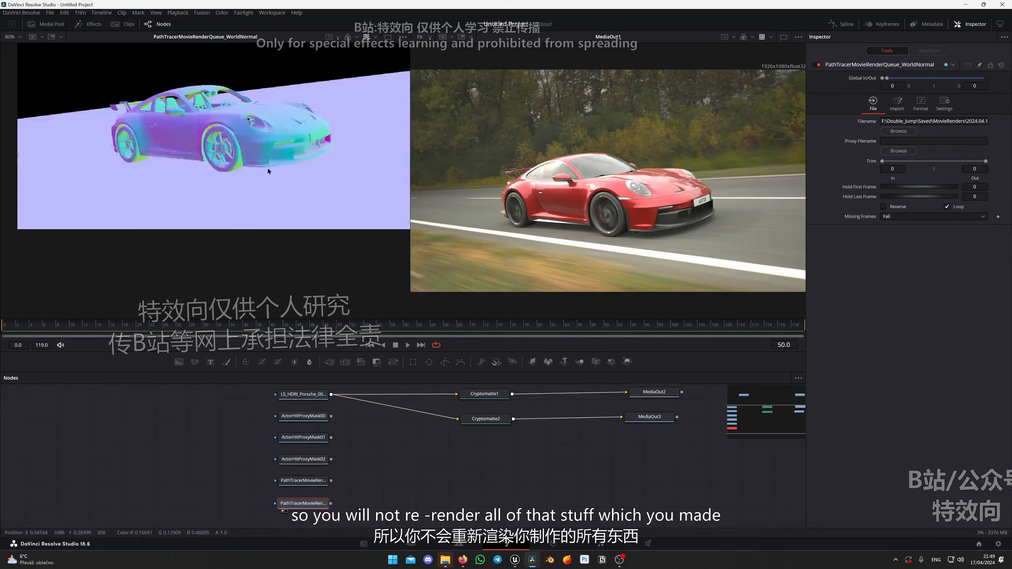
{"action": "scroll", "coordinate": [309, 253], "scroll_direction": "up", "scroll_amount": 2}
{"action": "left_click_drag", "start_coordinate": [382, 460], "coordinate": [370, 480]}
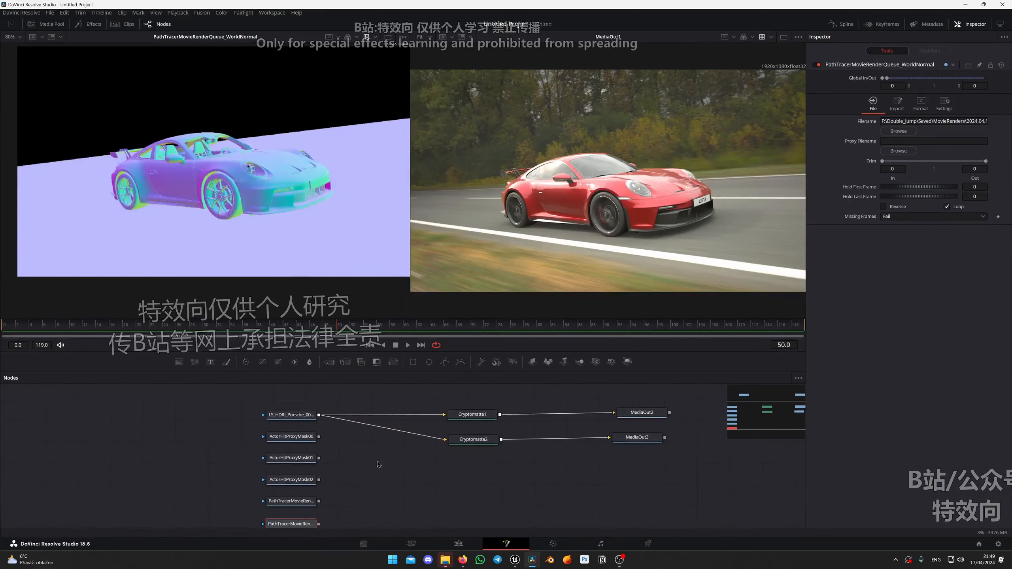
Preview the WorldDepth pass and show only its Red channel in the viewer.
{"action": "left_click", "coordinate": [297, 503]}
{"action": "key", "text": "1"}
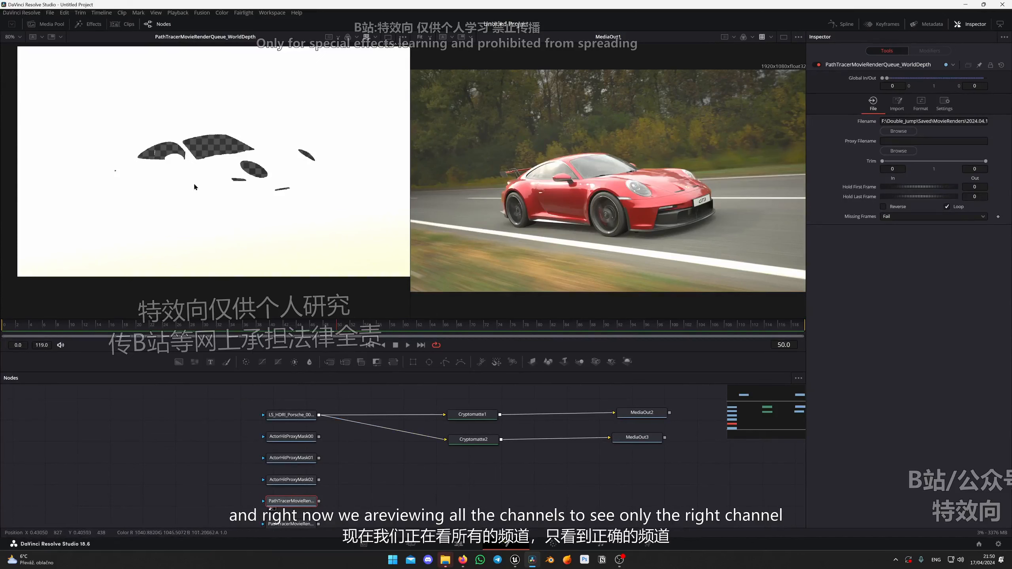
{"action": "left_click", "coordinate": [357, 37]}
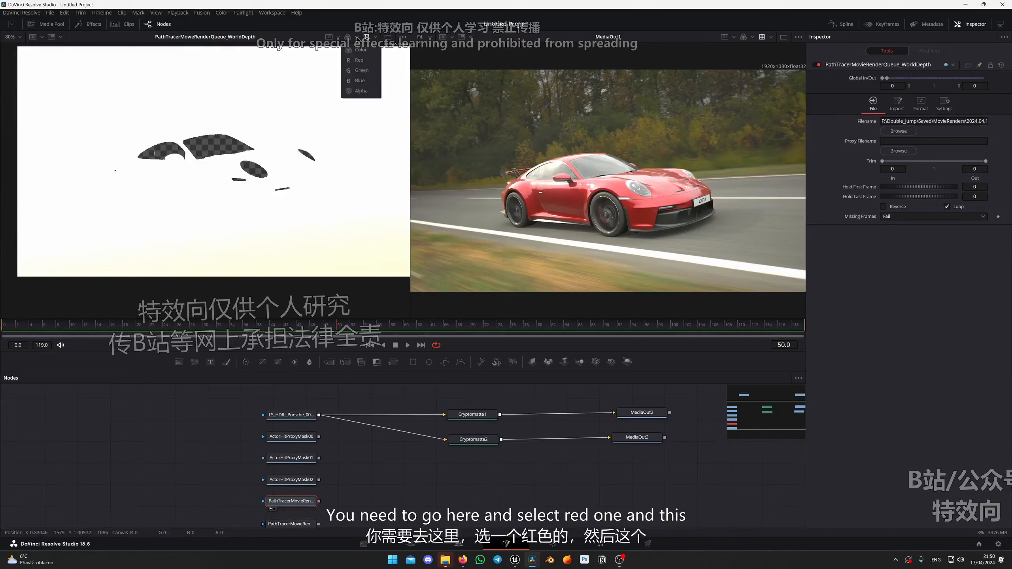
{"action": "left_click", "coordinate": [359, 60]}
{"action": "scroll", "coordinate": [294, 137], "scroll_direction": "down", "scroll_amount": 1}
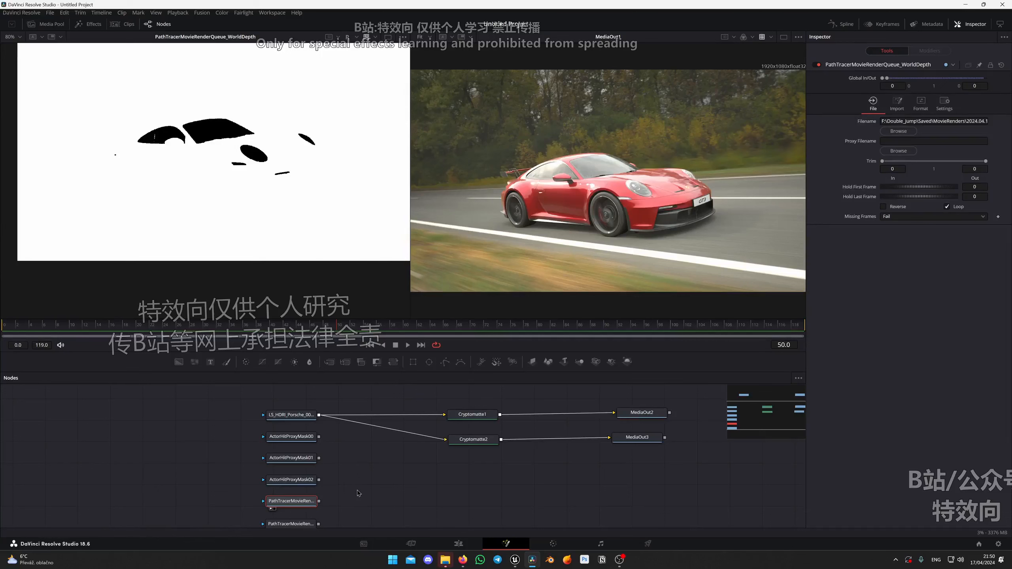
Assign PathTracerMovieRenderQueue_WorldDepth.R to the Z channel of the LS_HDRI_Porsche_001_ACES loader.
{"action": "left_click", "coordinate": [288, 416]}
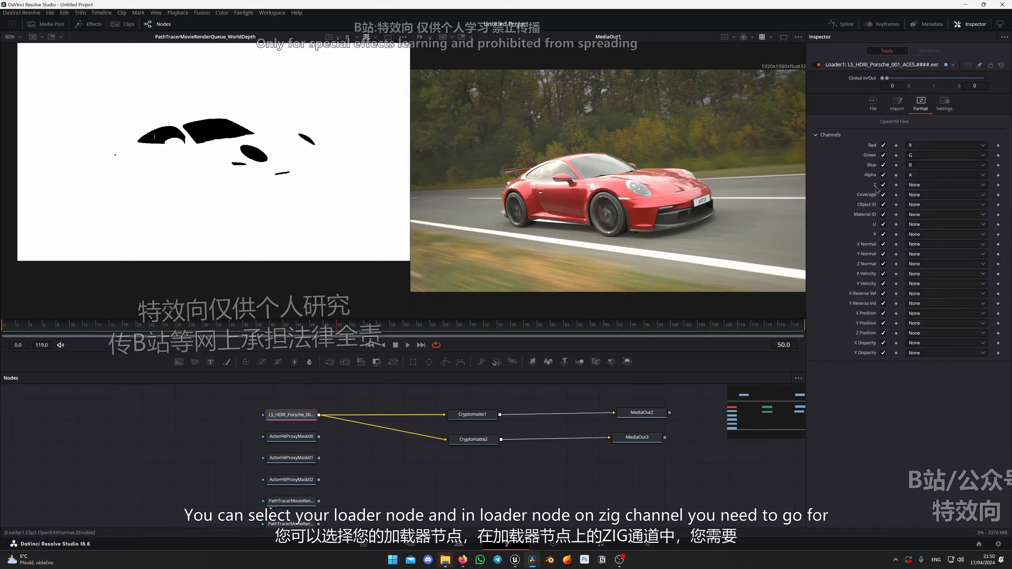
{"action": "left_click", "coordinate": [923, 185]}
{"action": "scroll", "coordinate": [929, 189], "scroll_direction": "down", "scroll_amount": 3}
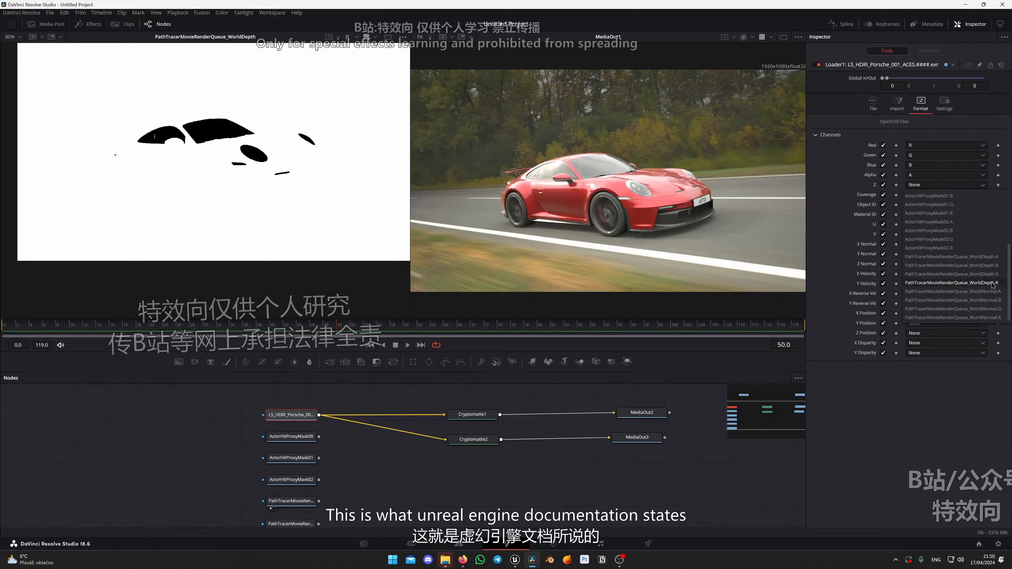
{"action": "left_click", "coordinate": [962, 284]}
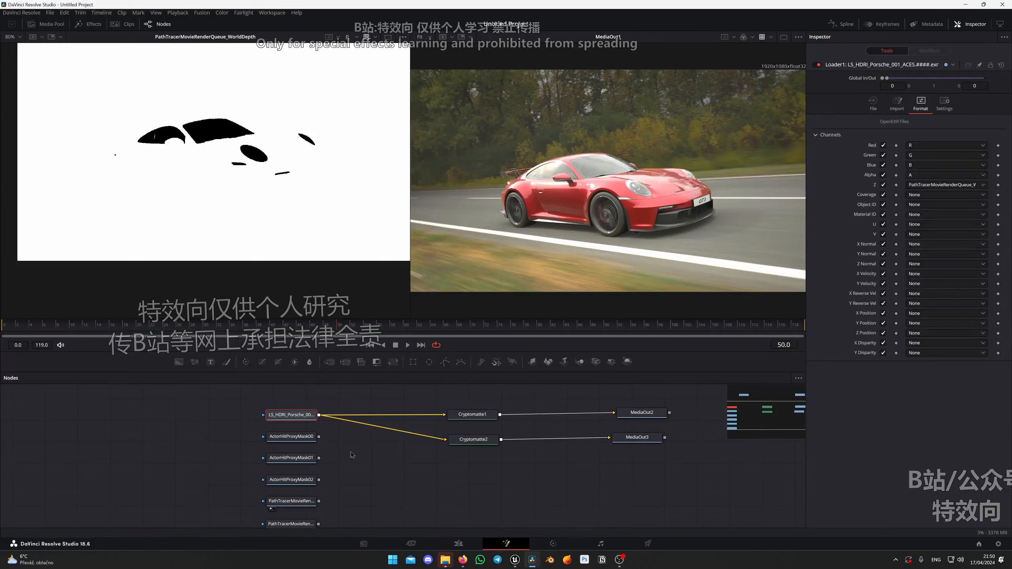
Add an unconnected DepthDefocus node to the node graph.
{"action": "left_click", "coordinate": [395, 481]}
{"action": "key", "text": "shift+space"}
{"action": "type", "text": "rel"}
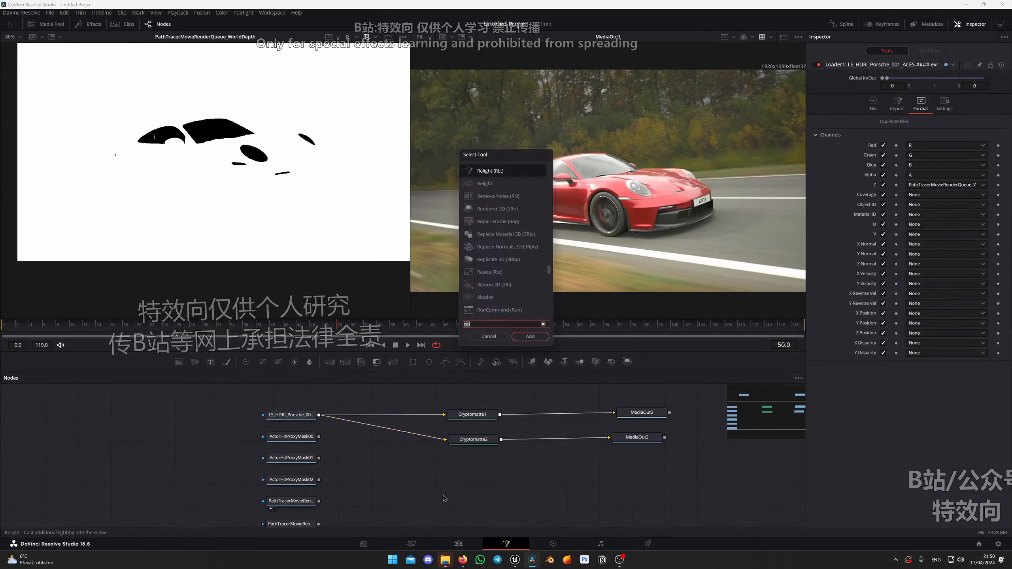
{"action": "key", "text": "BackSpace"}
{"action": "key", "text": "BackSpace"}
{"action": "key", "text": "BackSpace"}
{"action": "type", "text": "depth"}
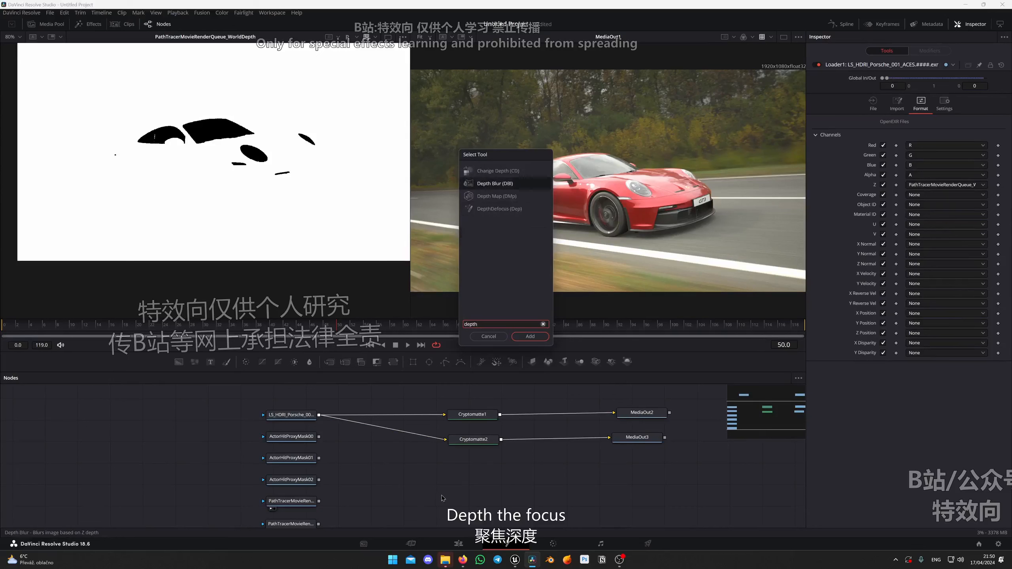
{"action": "left_click", "coordinate": [503, 209]}
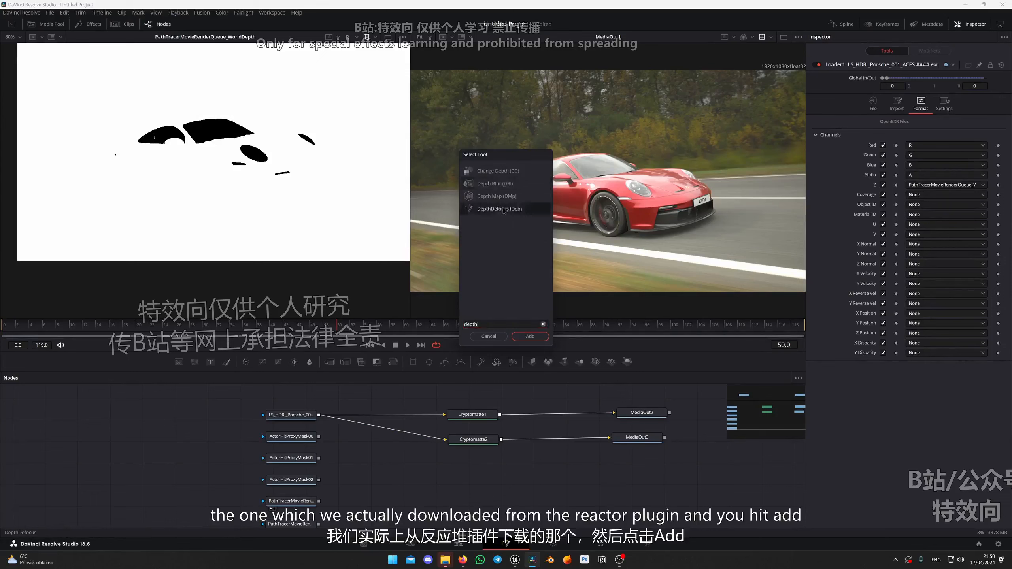
{"action": "left_click", "coordinate": [529, 337]}
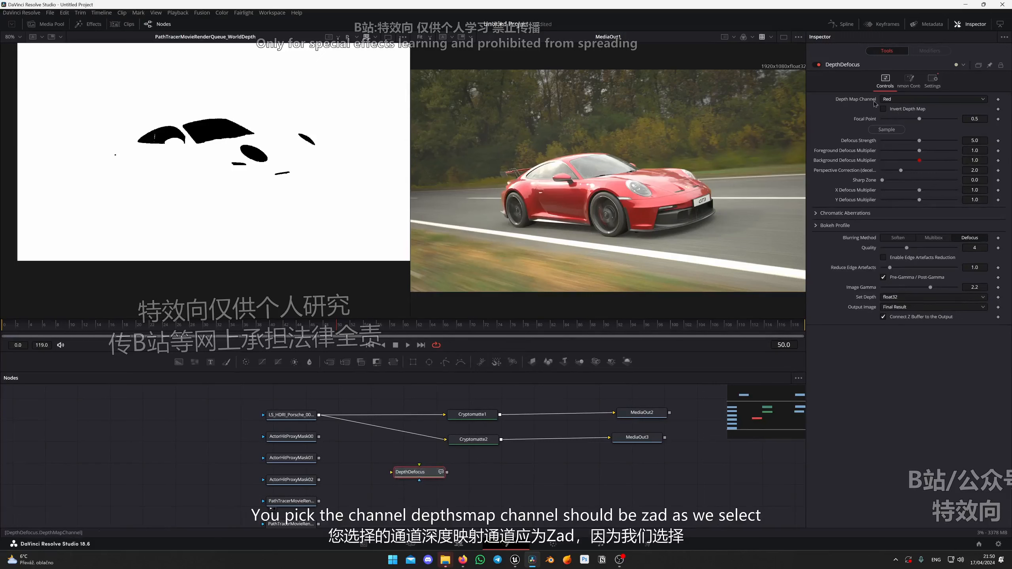
Set DepthDefocus's Depth Map Channel to Z, connect the Porsche EXR loader to the node and preview it.
{"action": "left_click", "coordinate": [896, 99]}
{"action": "left_click", "coordinate": [893, 146]}
{"action": "left_click_drag", "start_coordinate": [413, 474], "coordinate": [408, 473]}
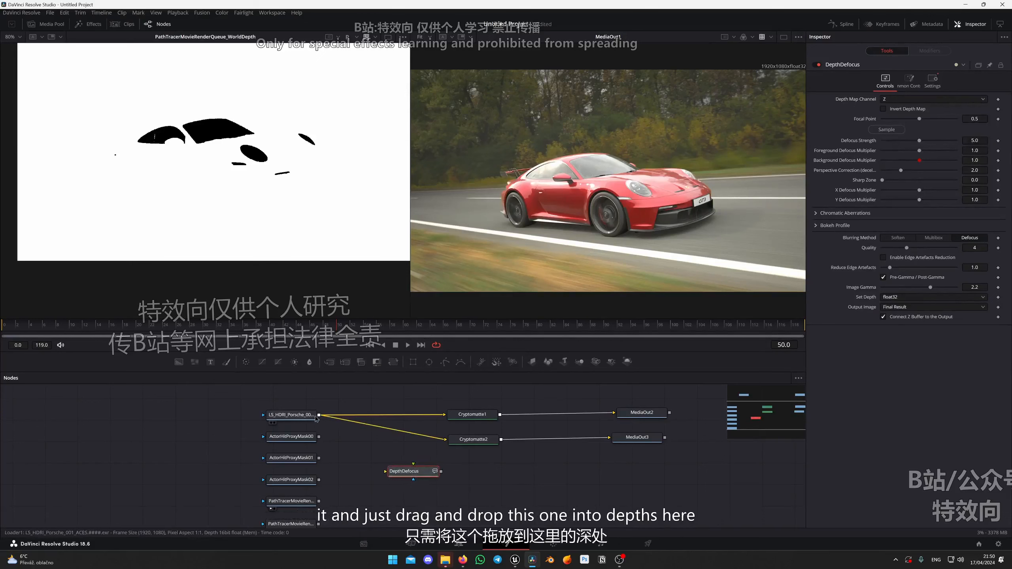
{"action": "left_click_drag", "start_coordinate": [319, 415], "coordinate": [414, 467]}
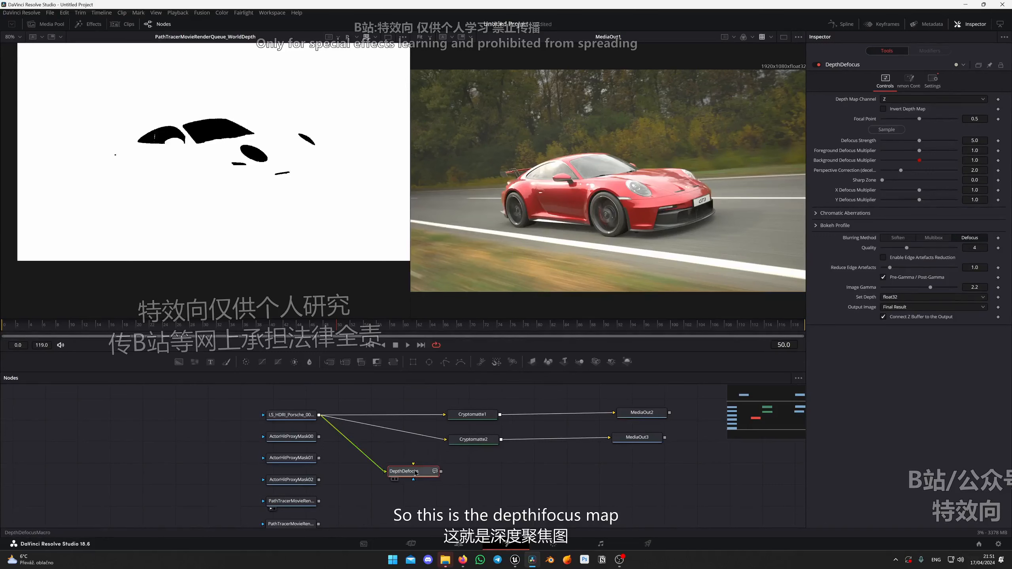
{"action": "key", "text": "1"}
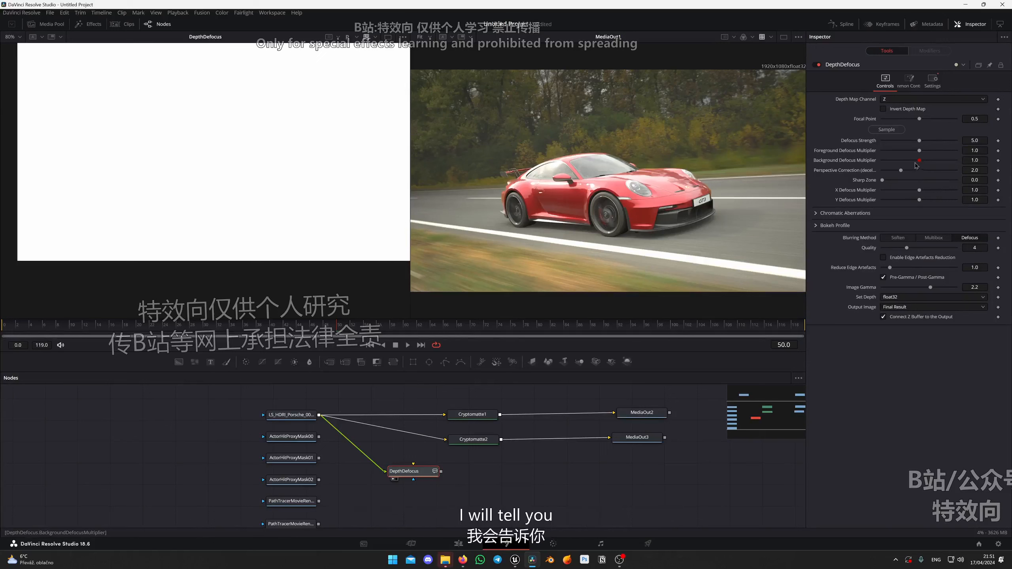
Set DepthDefocus's Background Defocus Multiplier to 0.13 and Sharp Zone to 5.0, keeping the viewer on the Red channel.
{"action": "left_click_drag", "start_coordinate": [919, 160], "coordinate": [885, 162]}
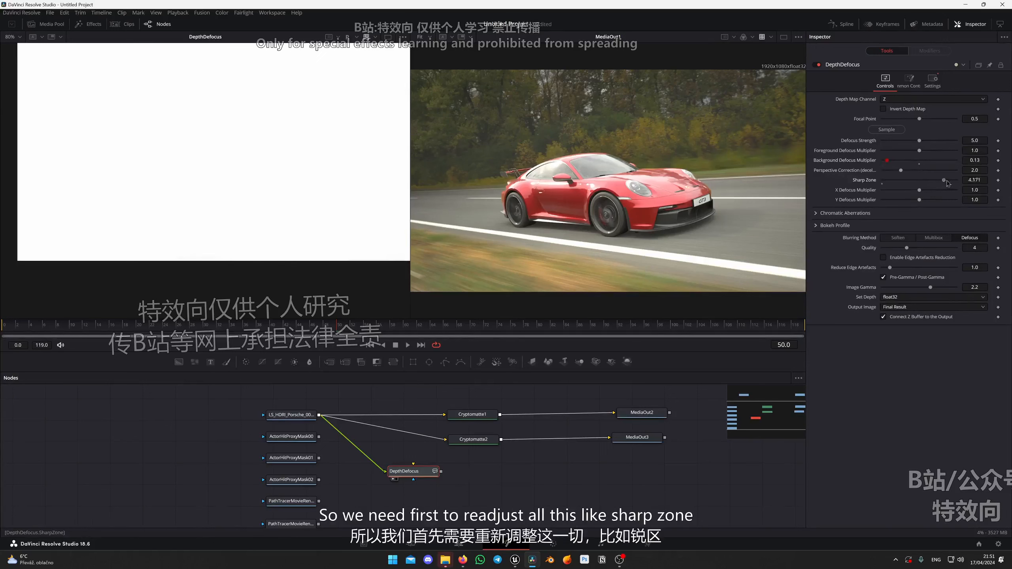
{"action": "left_click_drag", "start_coordinate": [947, 182], "coordinate": [958, 181]}
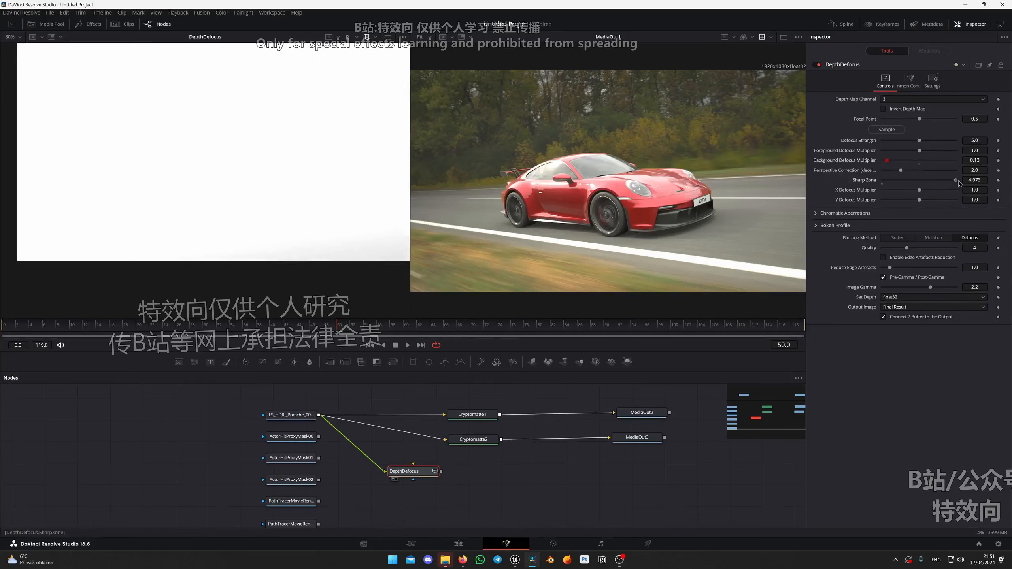
{"action": "left_click", "coordinate": [356, 39]}
{"action": "left_click", "coordinate": [358, 51]}
{"action": "left_click", "coordinate": [357, 39]}
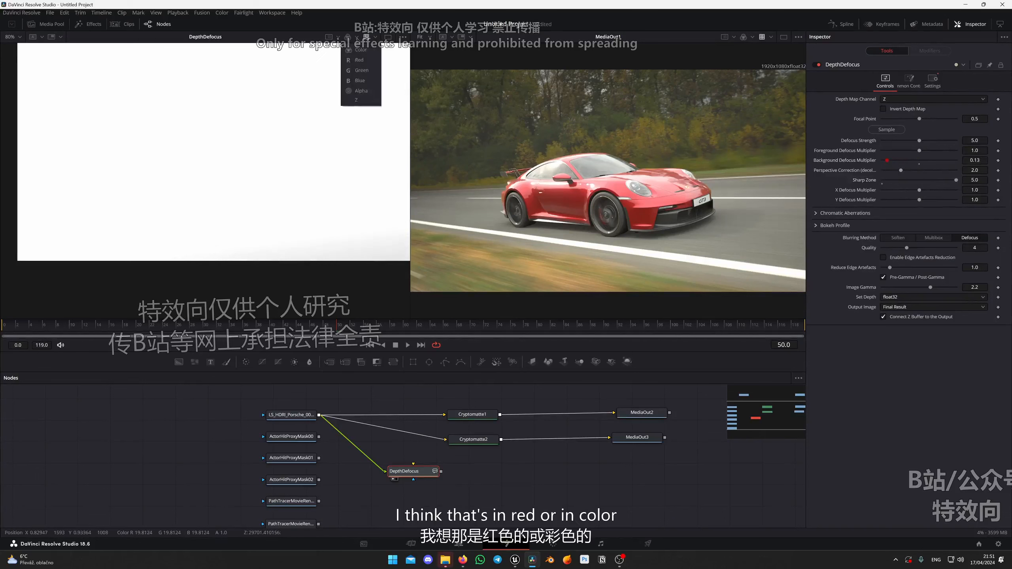
{"action": "left_click", "coordinate": [357, 63]}
Set DepthDefocus's Defocus Strength to 0.8, Foreground Defocus Multiplier to 0.04 and Perspective Correction to about 3.95.
{"action": "left_click_drag", "start_coordinate": [919, 140], "coordinate": [890, 159]}
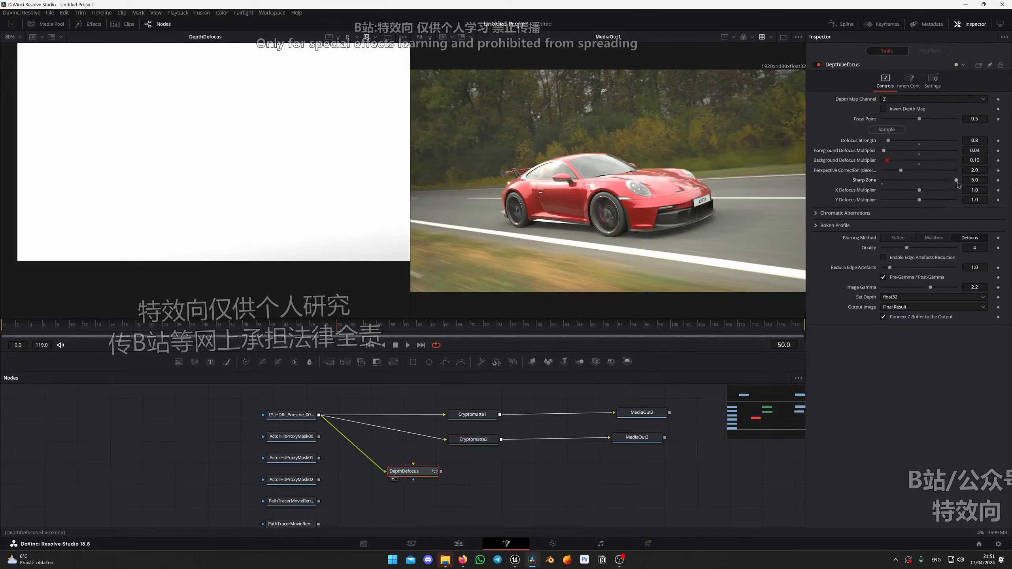
{"action": "left_click_drag", "start_coordinate": [934, 174], "coordinate": [930, 174]}
{"action": "left_click", "coordinate": [937, 170]}
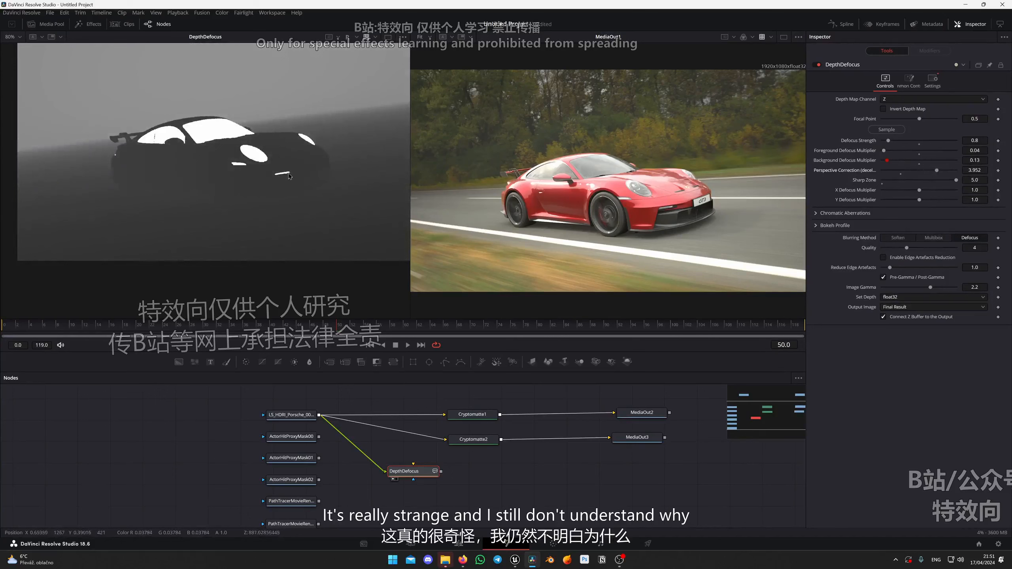
Examine how the car's windows and headlights are recorded in the depth map.
{"action": "scroll", "coordinate": [287, 159], "scroll_direction": "up", "scroll_amount": 5}
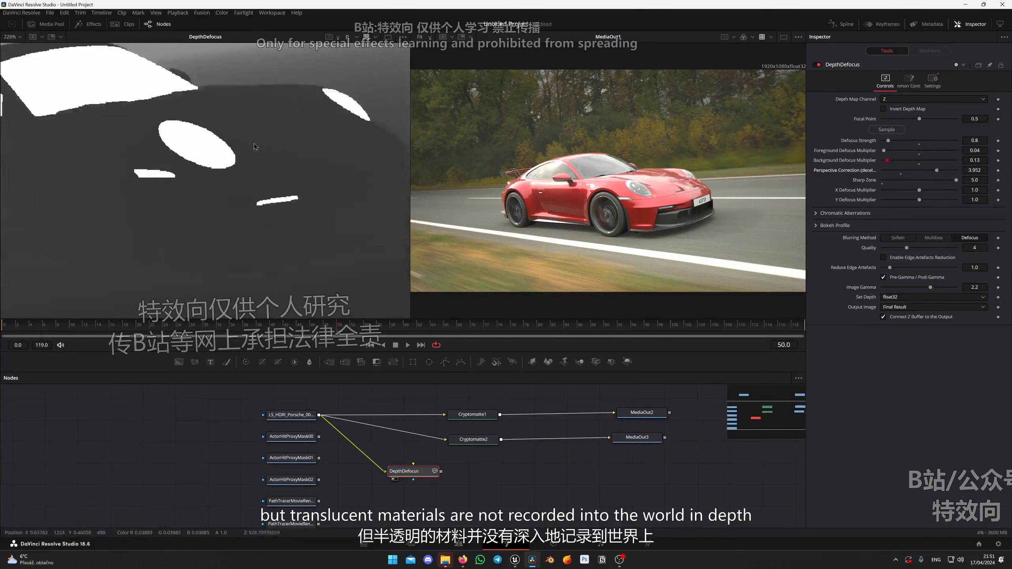
{"action": "scroll", "coordinate": [223, 137], "scroll_direction": "down", "scroll_amount": 5}
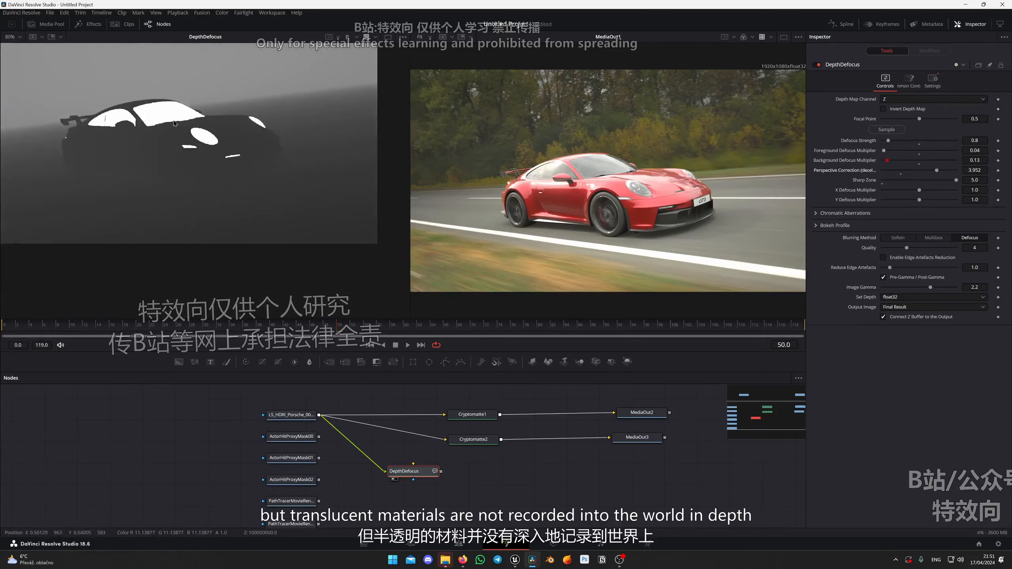
{"action": "scroll", "coordinate": [252, 146], "scroll_direction": "down", "scroll_amount": 2}
{"action": "scroll", "coordinate": [251, 146], "scroll_direction": "up", "scroll_amount": 3}
{"action": "scroll", "coordinate": [228, 235], "scroll_direction": "down", "scroll_amount": 5}
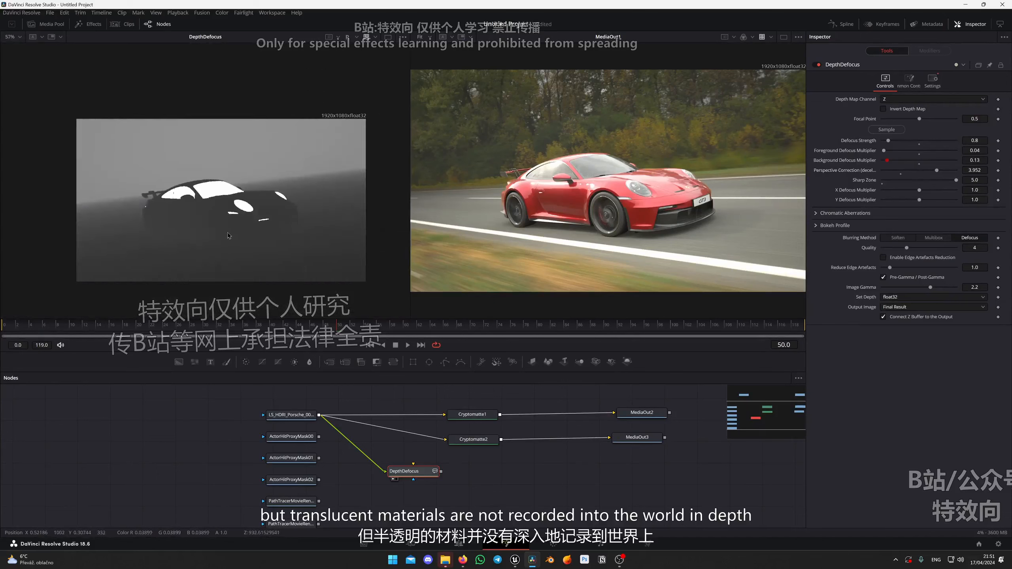
{"action": "scroll", "coordinate": [237, 231], "scroll_direction": "up", "scroll_amount": 5}
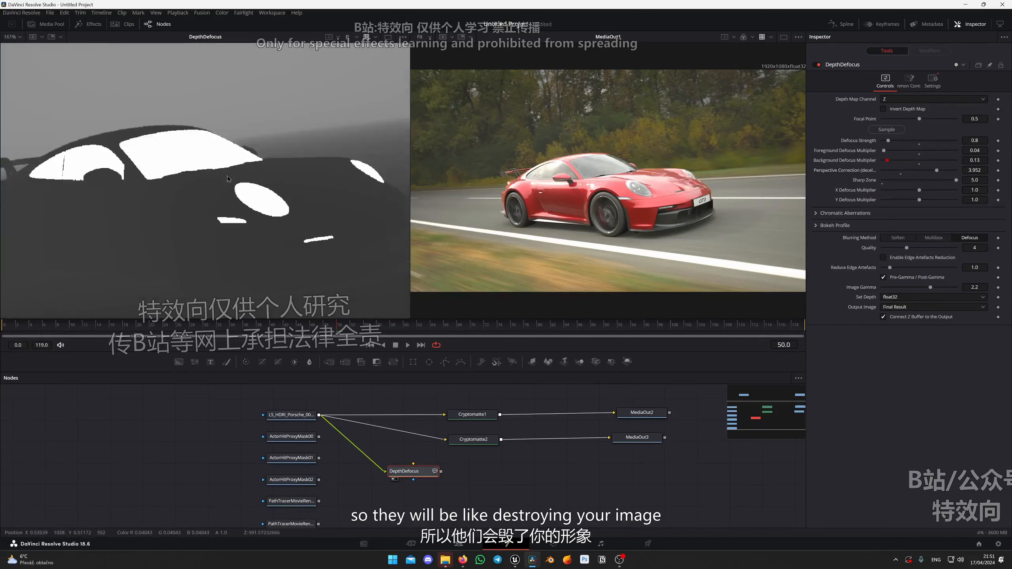
Enlarge the node area, connect the MediaIn1 beauty image to DepthDefocus and preview the node in the second viewer.
{"action": "left_click_drag", "start_coordinate": [547, 469], "coordinate": [553, 479]}
{"action": "scroll", "coordinate": [414, 434], "scroll_direction": "up", "scroll_amount": 5}
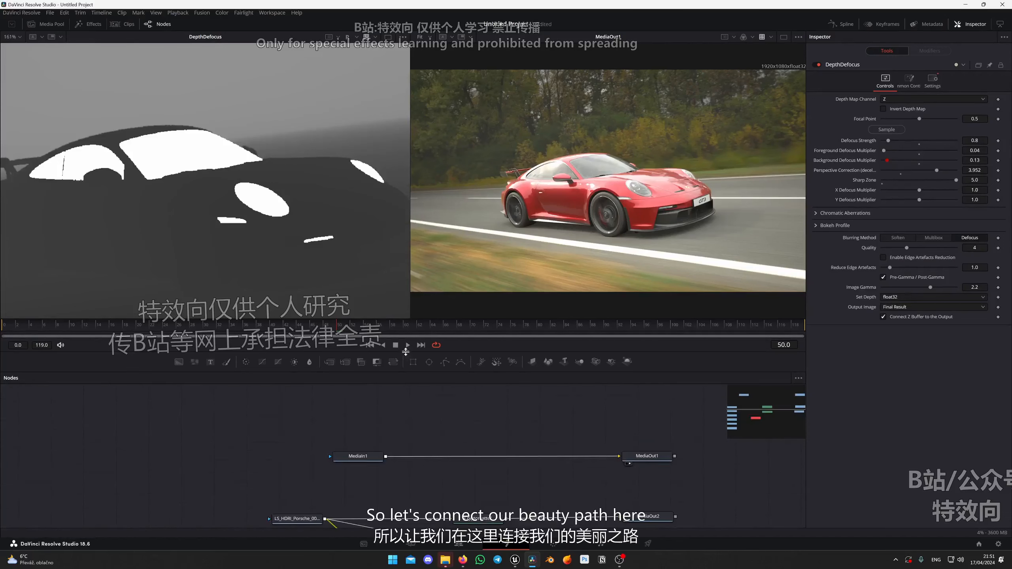
{"action": "left_click_drag", "start_coordinate": [405, 352], "coordinate": [406, 216]}
{"action": "left_click_drag", "start_coordinate": [386, 320], "coordinate": [419, 432]}
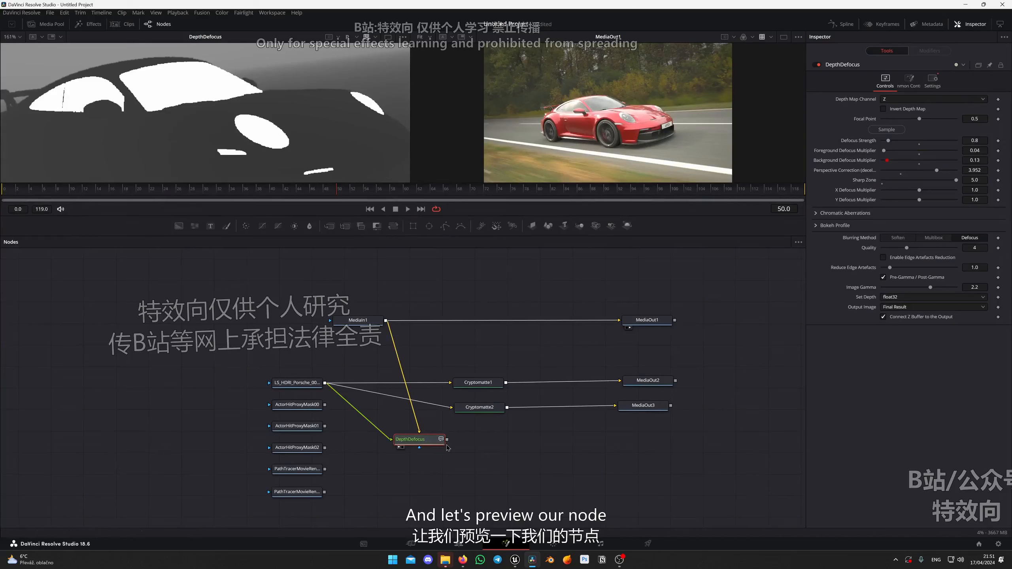
{"action": "key", "text": "2"}
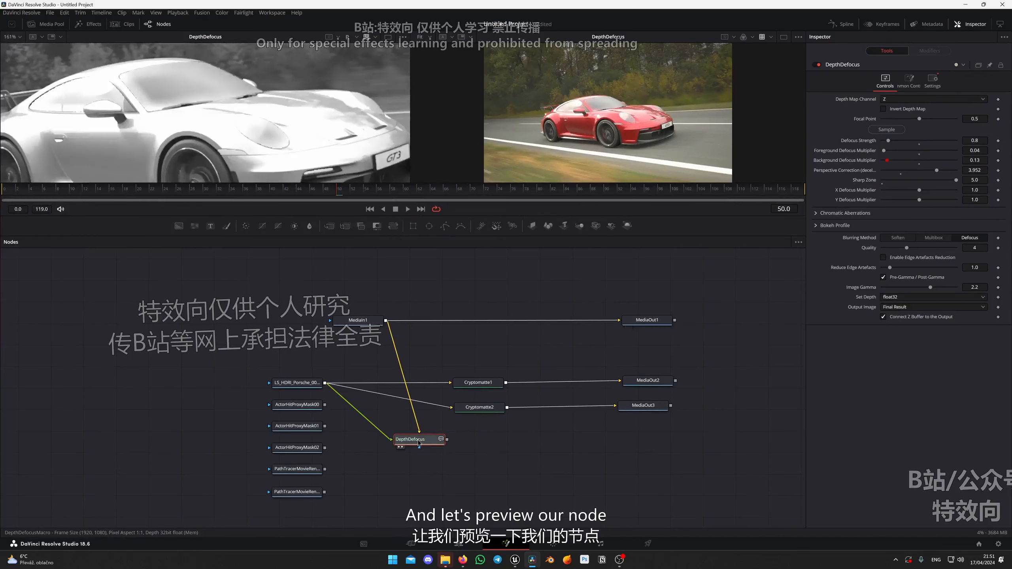
Show the first viewer in full color and inspect the car's headlight in the DepthDefocus result.
{"action": "scroll", "coordinate": [245, 121], "scroll_direction": "down", "scroll_amount": 3}
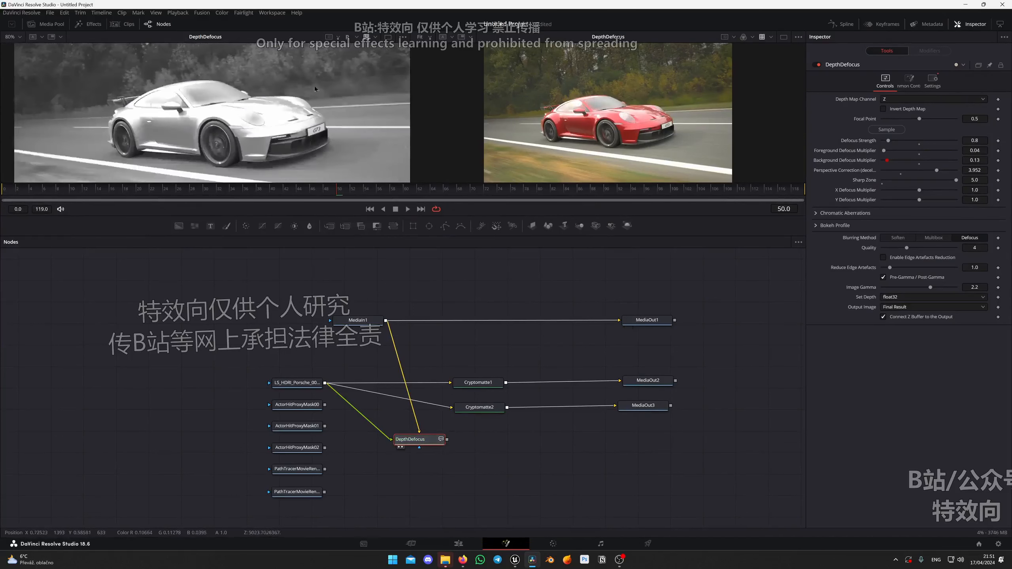
{"action": "left_click", "coordinate": [357, 38]}
{"action": "left_click", "coordinate": [358, 51]}
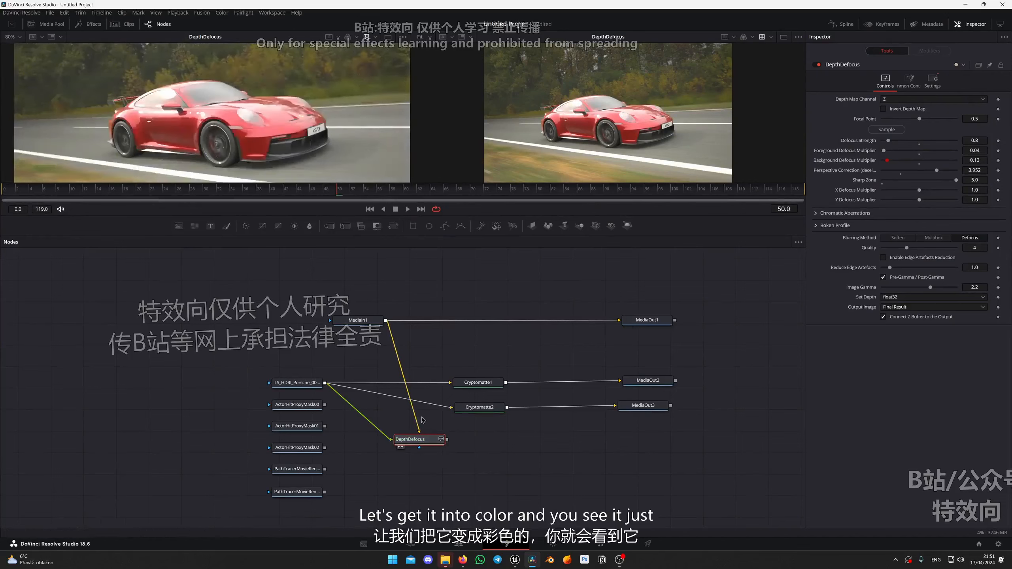
{"action": "scroll", "coordinate": [267, 90], "scroll_direction": "up", "scroll_amount": 6}
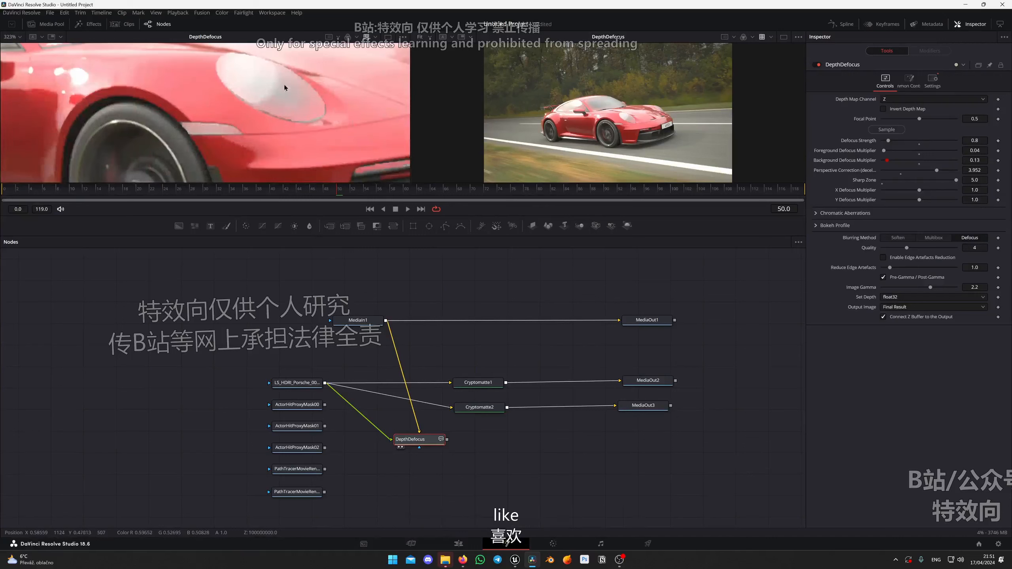
{"action": "left_click_drag", "start_coordinate": [261, 91], "coordinate": [231, 113]}
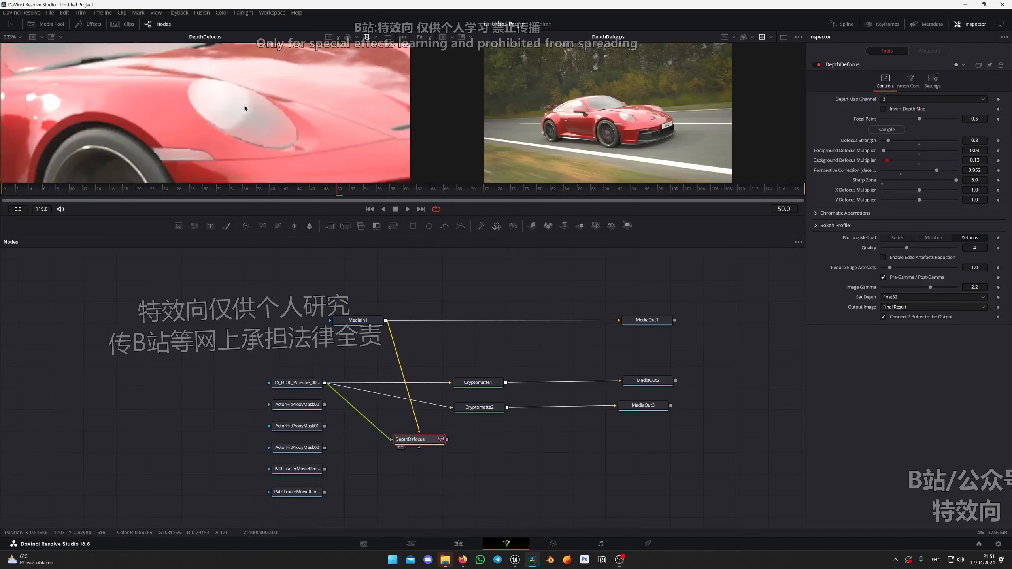
{"action": "scroll", "coordinate": [245, 108], "scroll_direction": "down", "scroll_amount": 5}
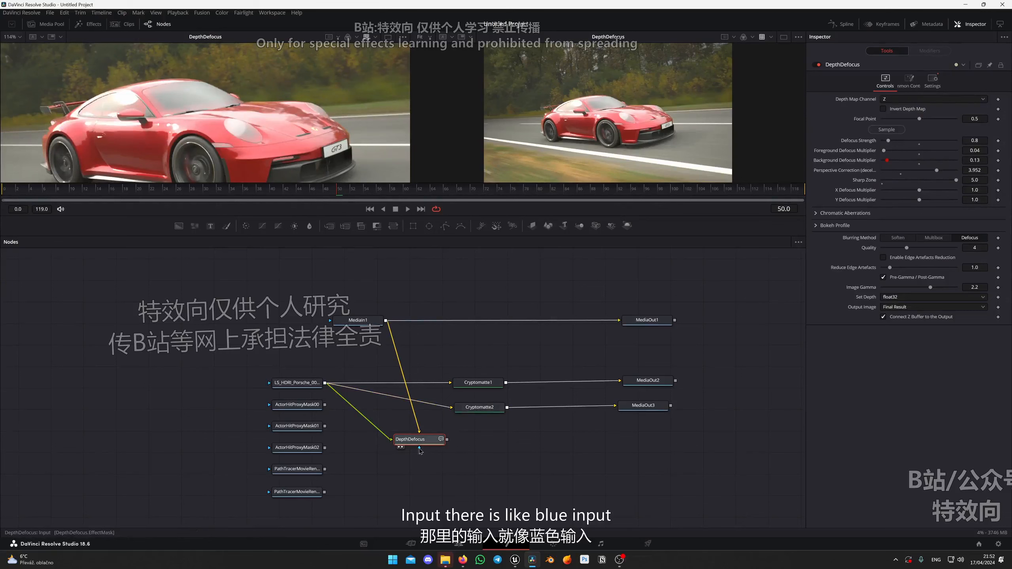
Try Cryptomatte2's car matte as DepthDefocus's effect mask and preview DepthDefocus in the second viewer.
{"action": "left_click", "coordinate": [479, 407]}
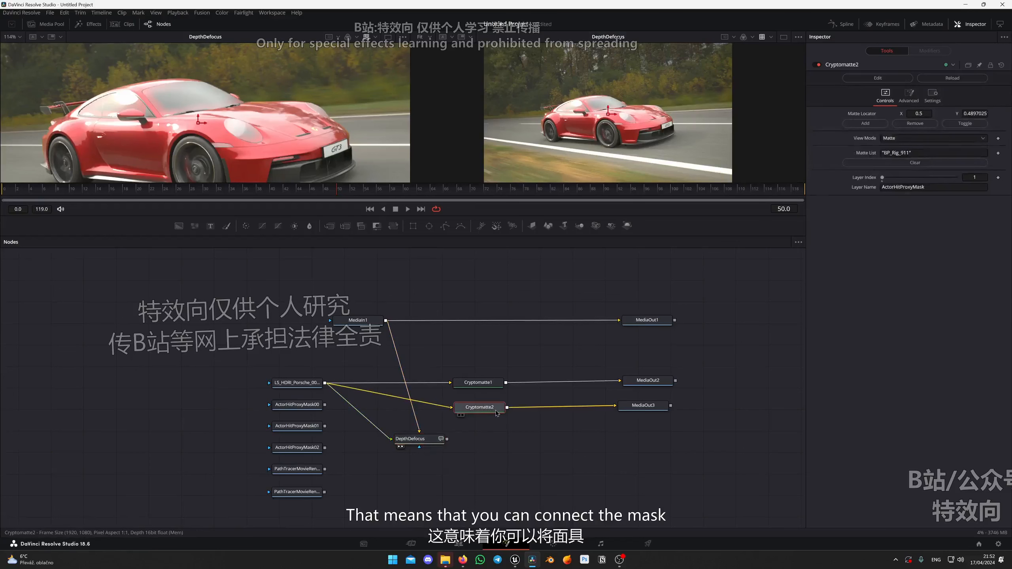
{"action": "key", "text": "2"}
{"action": "left_click", "coordinate": [490, 383]}
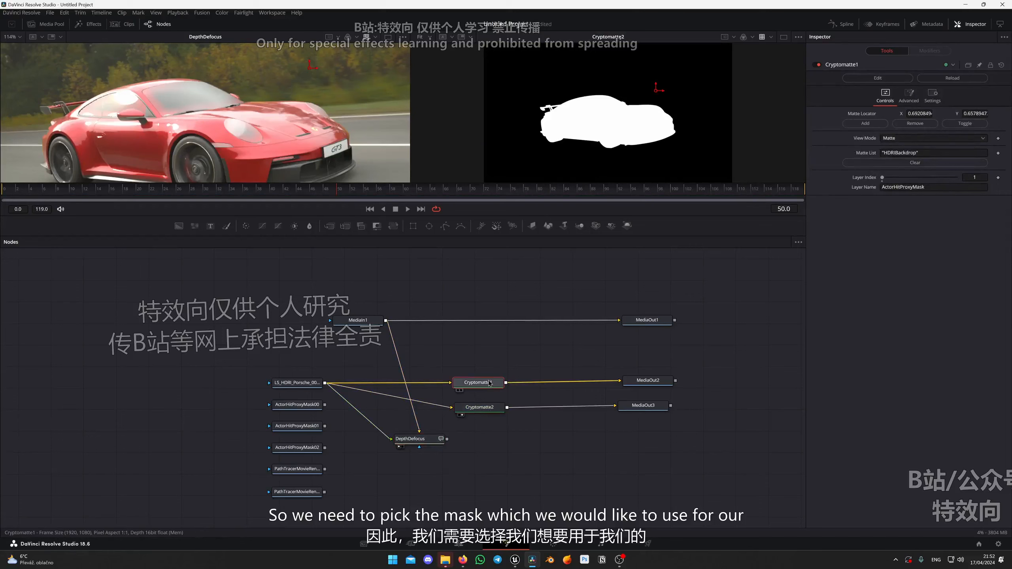
{"action": "left_click", "coordinate": [490, 410]}
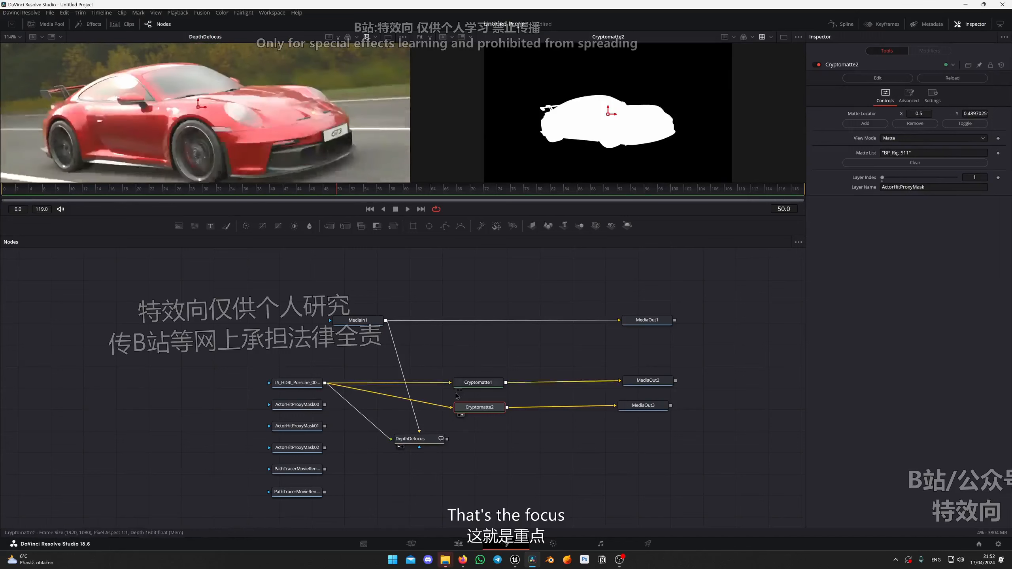
{"action": "left_click_drag", "start_coordinate": [506, 408], "coordinate": [427, 442]}
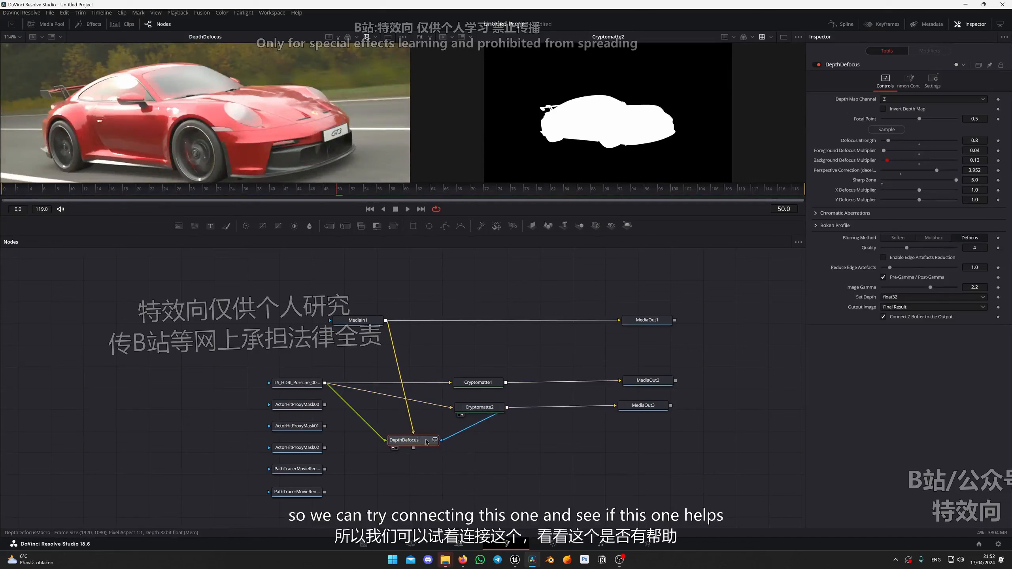
{"action": "key", "text": "2"}
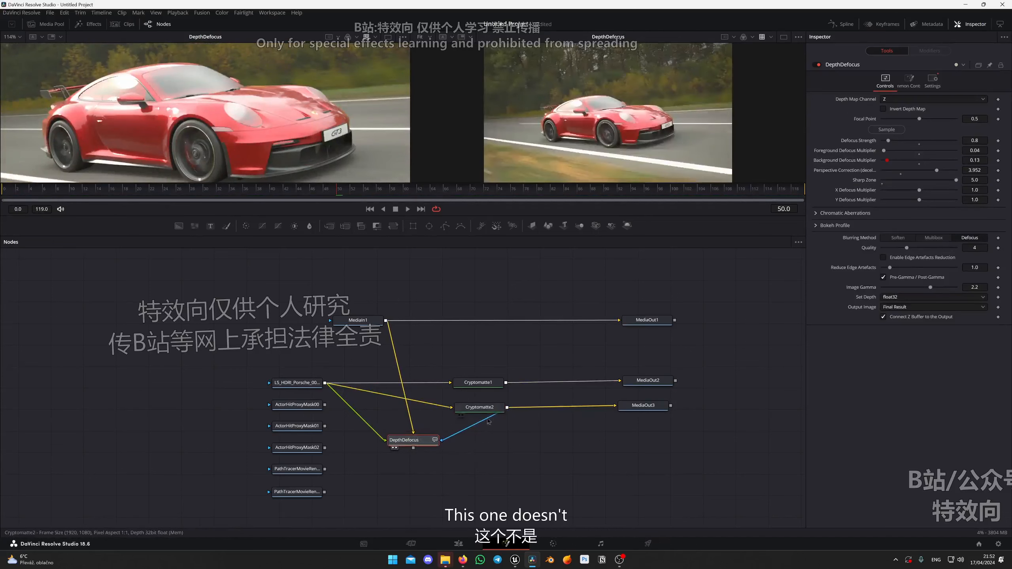
Use Cryptomatte1's HDRIBackdrop matte as DepthDefocus's effect mask in place of Cryptomatte2.
{"action": "left_click", "coordinate": [463, 431]}
{"action": "left_click_drag", "start_coordinate": [505, 383], "coordinate": [425, 441]}
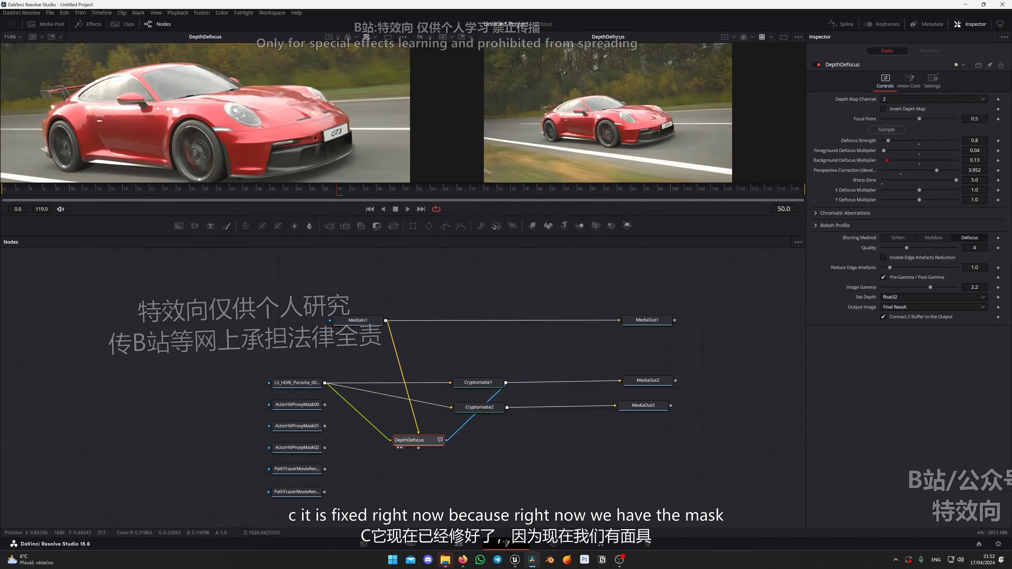
{"action": "scroll", "coordinate": [249, 122], "scroll_direction": "down", "scroll_amount": 2}
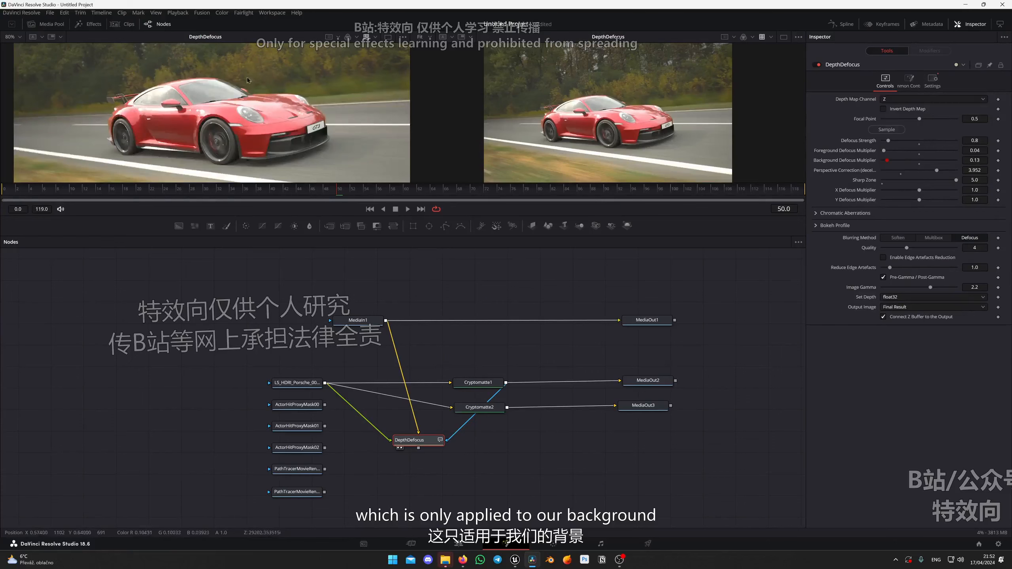
{"action": "left_click_drag", "start_coordinate": [247, 81], "coordinate": [257, 88]}
Enlarge the viewers, shift the DepthDefocus node slightly and inspect the masked car against the background.
{"action": "left_click_drag", "start_coordinate": [322, 217], "coordinate": [325, 306]}
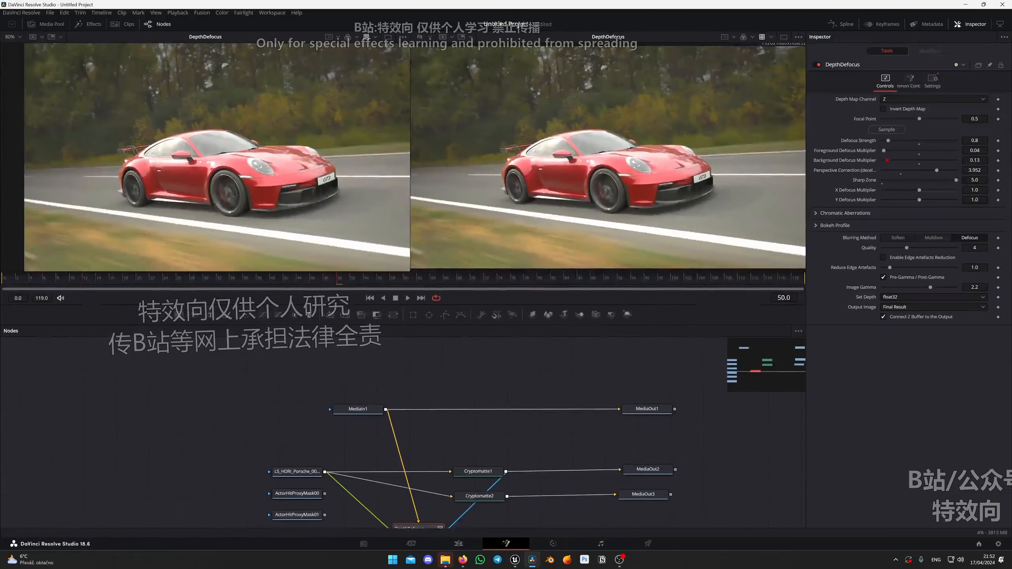
{"action": "scroll", "coordinate": [466, 401], "scroll_direction": "down", "scroll_amount": 4}
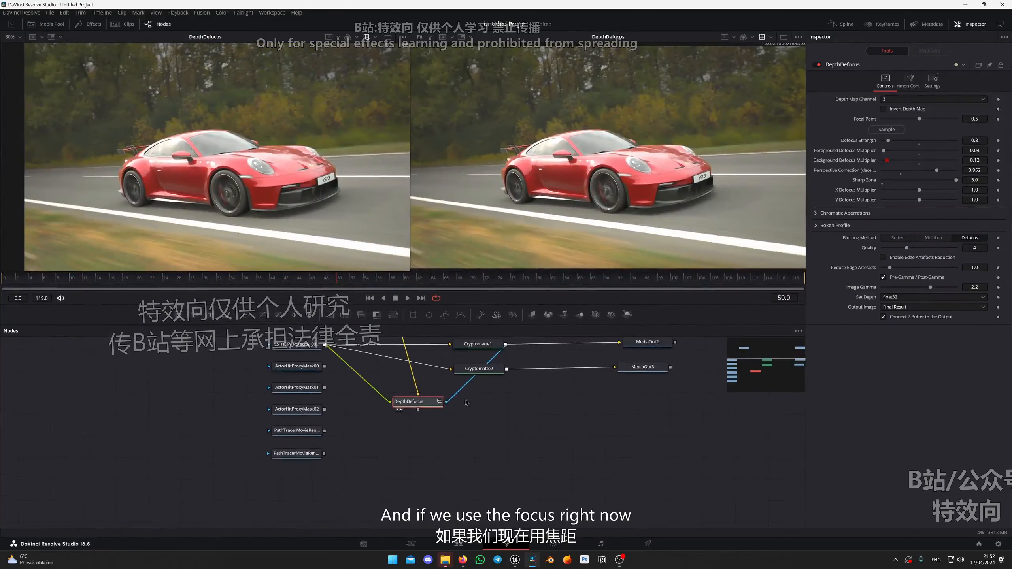
{"action": "left_click_drag", "start_coordinate": [417, 402], "coordinate": [407, 397]}
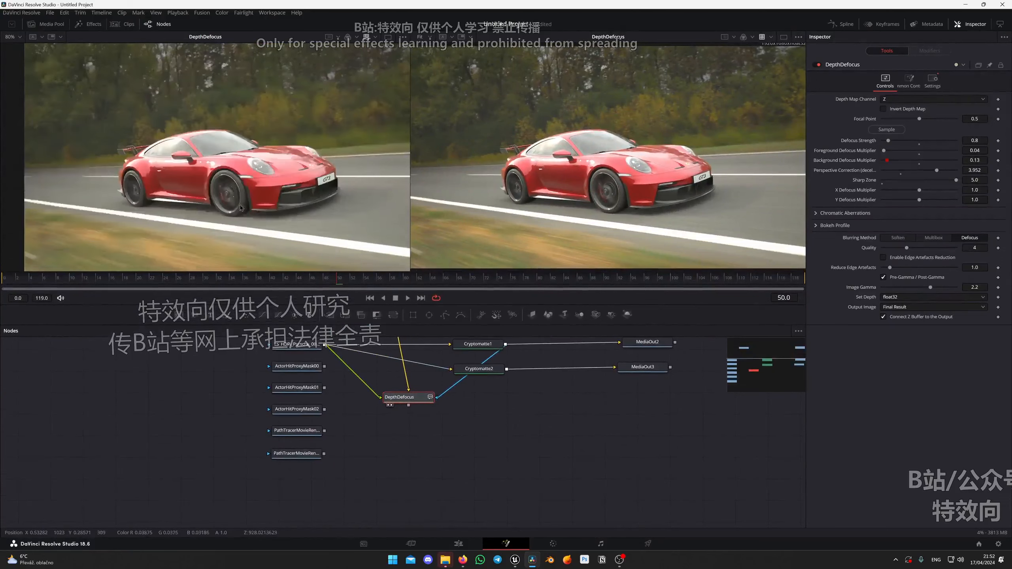
{"action": "scroll", "coordinate": [241, 208], "scroll_direction": "up", "scroll_amount": 3}
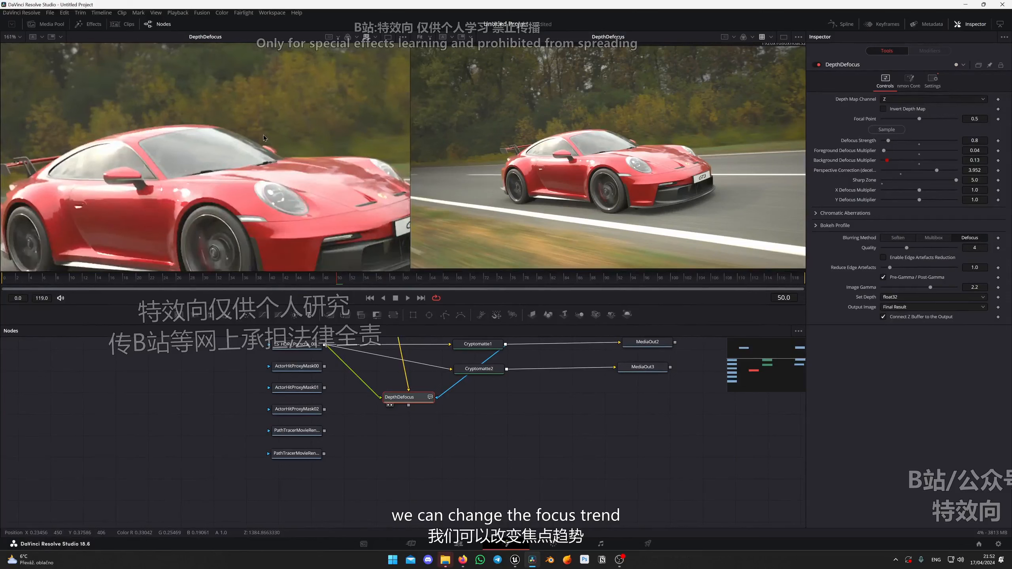
{"action": "scroll", "coordinate": [263, 135], "scroll_direction": "down", "scroll_amount": 2}
{"action": "left_click_drag", "start_coordinate": [292, 139], "coordinate": [285, 162]}
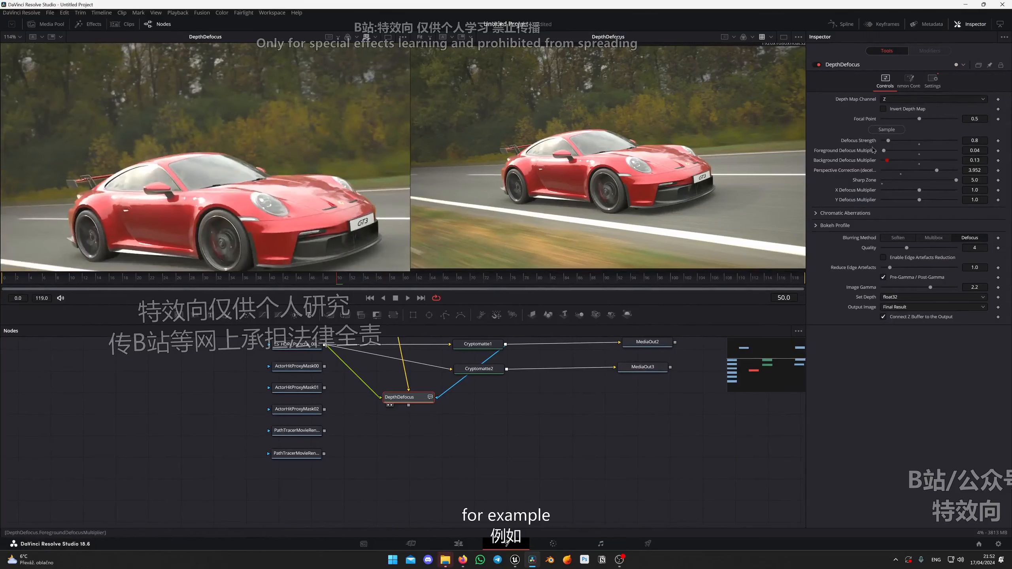
Set DepthDefocus's Defocus Strength to 1.38 and inspect the background blur up close.
{"action": "left_click_drag", "start_coordinate": [889, 140], "coordinate": [910, 142]}
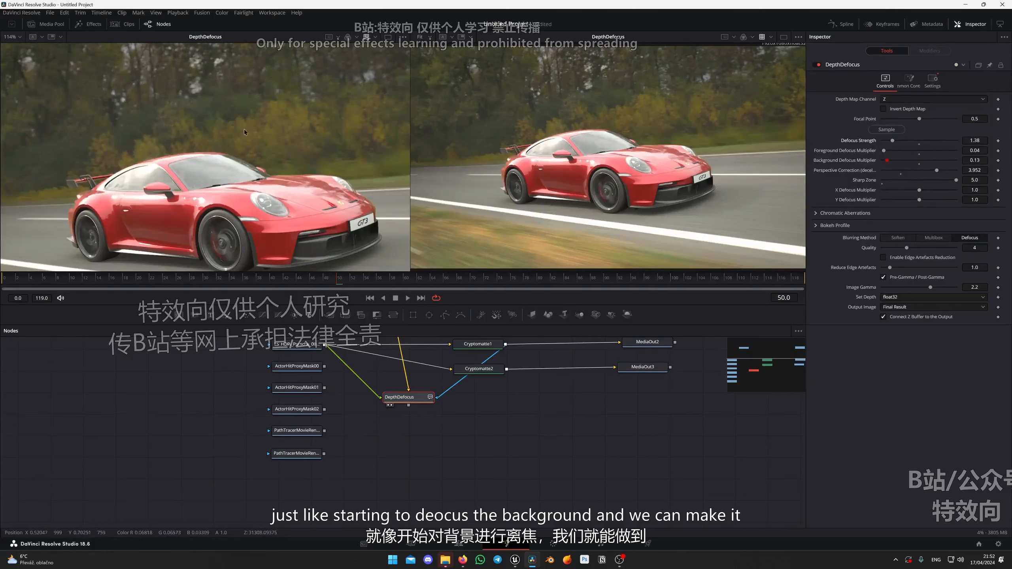
{"action": "scroll", "coordinate": [243, 129], "scroll_direction": "up", "scroll_amount": 5}
{"action": "scroll", "coordinate": [257, 127], "scroll_direction": "down", "scroll_amount": 3}
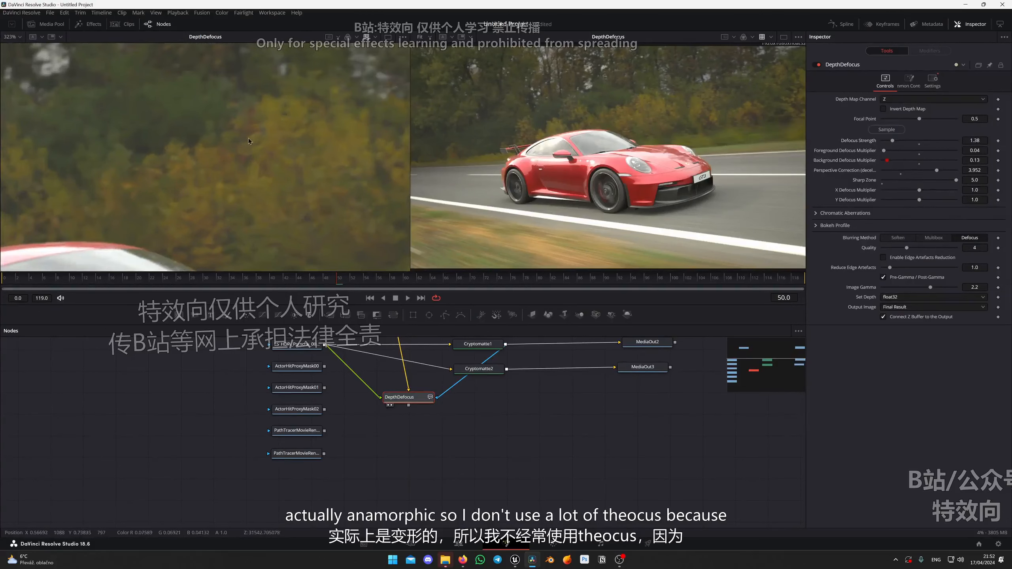
{"action": "scroll", "coordinate": [274, 152], "scroll_direction": "up", "scroll_amount": 2}
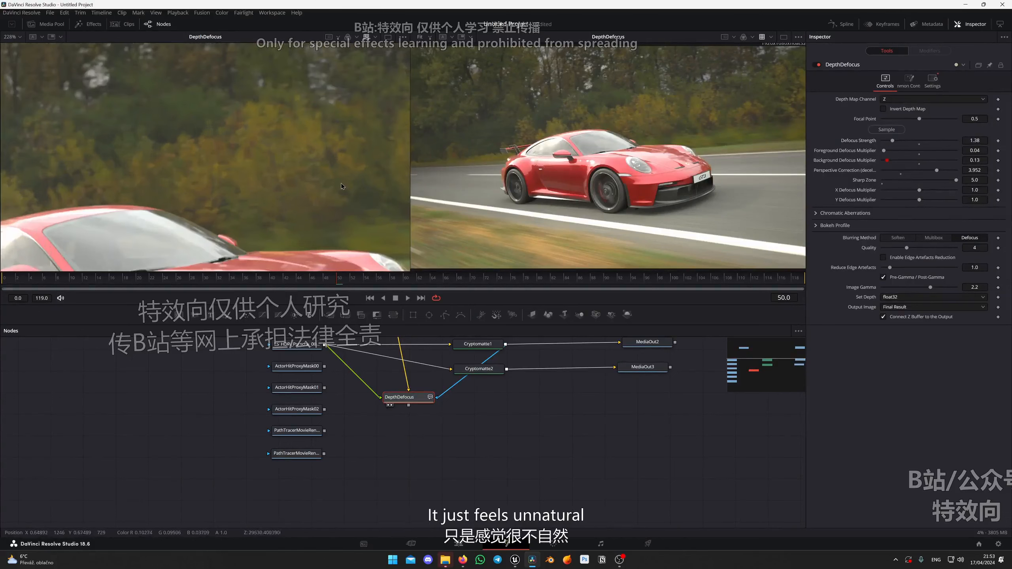
Try a Defocus Strength of 10.0 and inspect the blurred trees in both viewers.
{"action": "left_click_drag", "start_coordinate": [893, 140], "coordinate": [957, 141]}
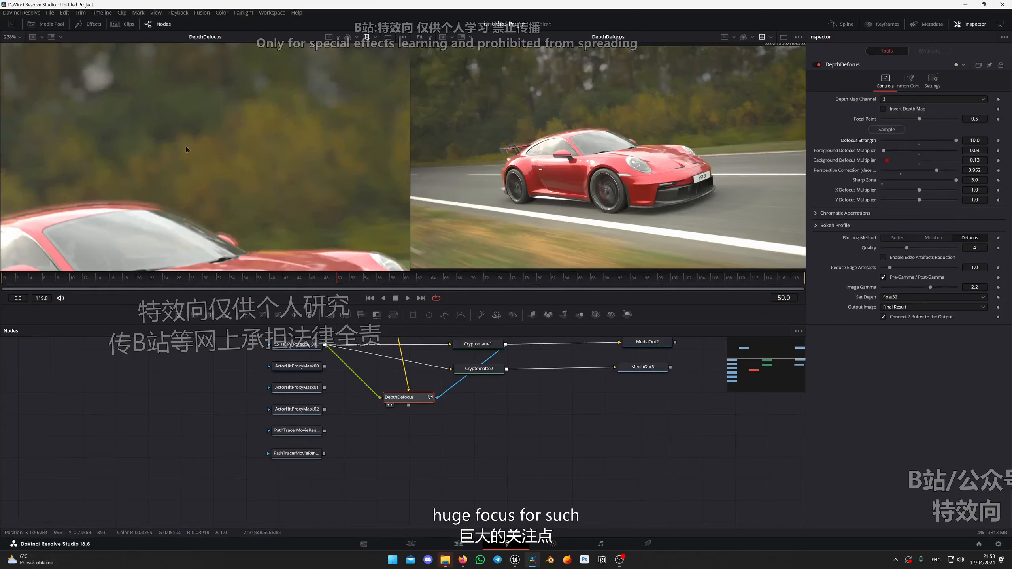
{"action": "scroll", "coordinate": [284, 139], "scroll_direction": "down", "scroll_amount": 2}
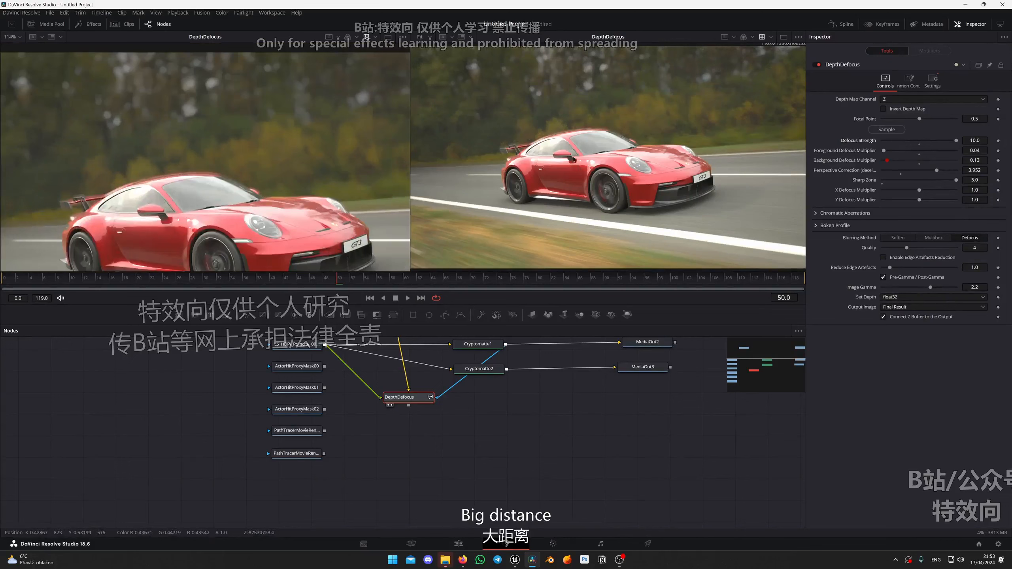
{"action": "scroll", "coordinate": [594, 122], "scroll_direction": "down", "scroll_amount": 3}
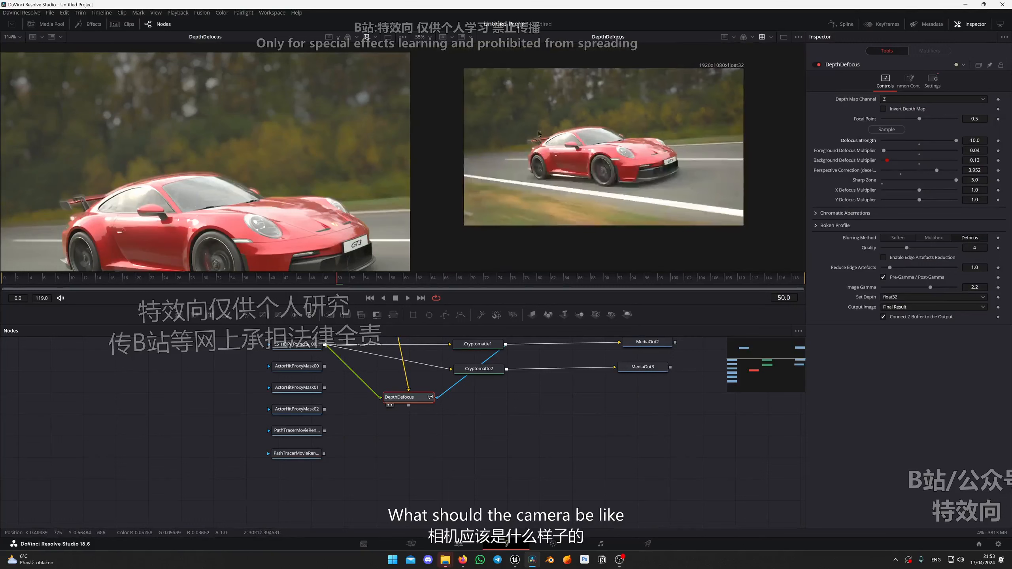
{"action": "scroll", "coordinate": [229, 148], "scroll_direction": "up", "scroll_amount": 2}
{"action": "left_click_drag", "start_coordinate": [260, 143], "coordinate": [273, 165]}
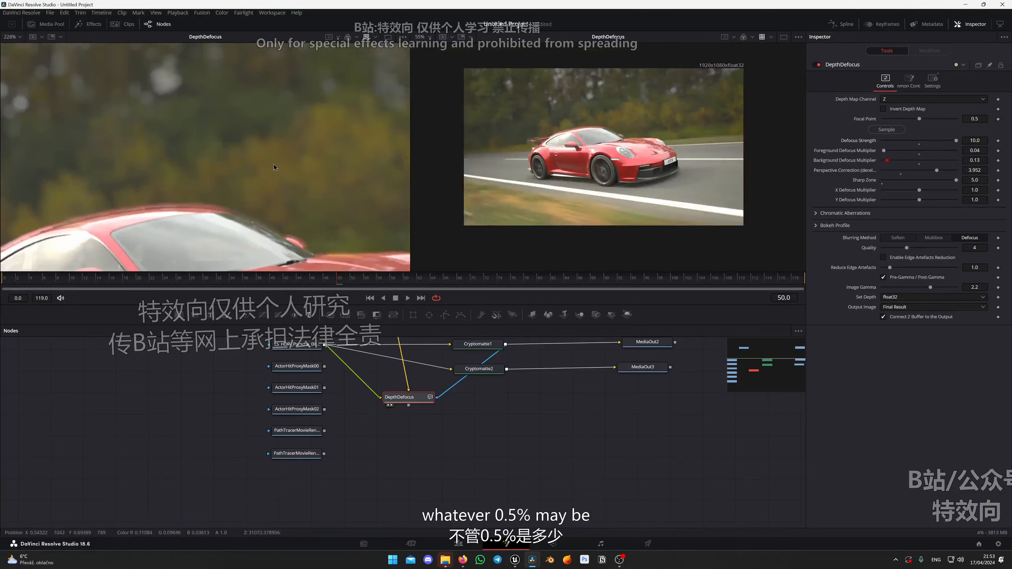
Set DepthDefocus's Defocus Strength to 1.38 and Y Defocus Multiplier to 2.14 for an anamorphic look.
{"action": "left_click_drag", "start_coordinate": [955, 142], "coordinate": [892, 143]}
{"action": "left_click_drag", "start_coordinate": [920, 201], "coordinate": [933, 202]}
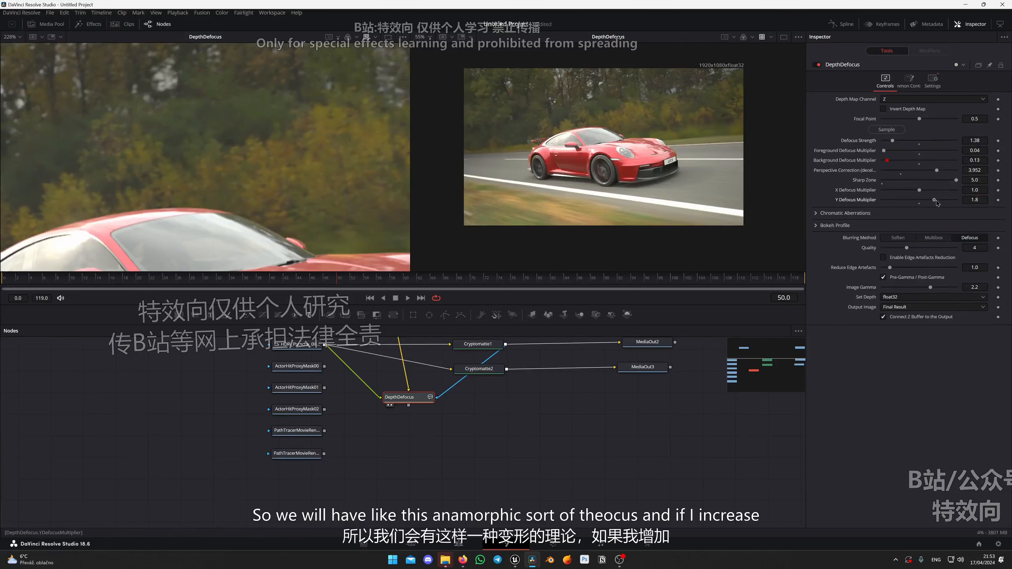
{"action": "left_click_drag", "start_coordinate": [935, 201], "coordinate": [942, 202]}
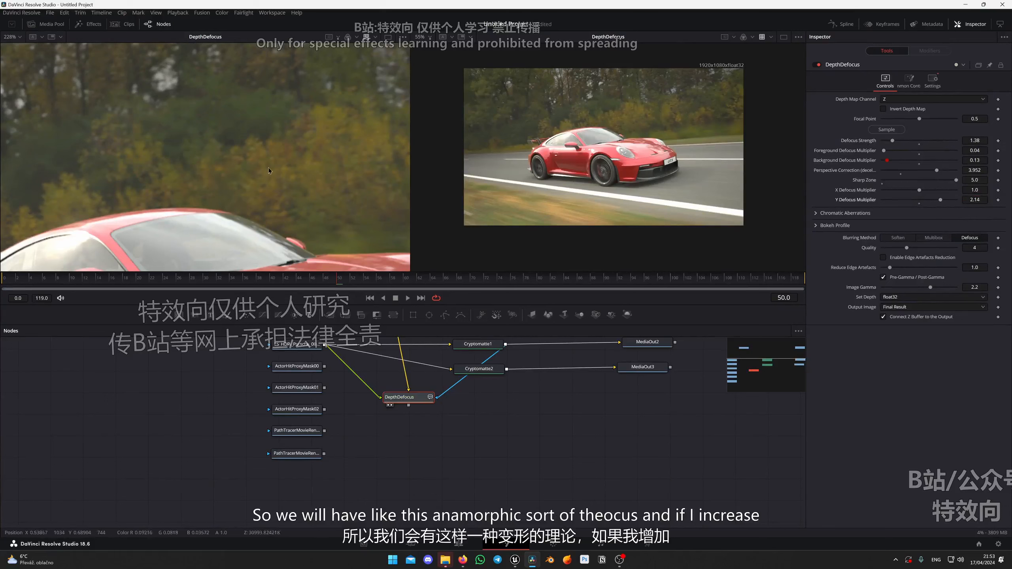
Try a Defocus Strength of 8.23 and inspect the stretched bokeh in the trees.
{"action": "left_click_drag", "start_coordinate": [893, 141], "coordinate": [945, 135]}
{"action": "left_click_drag", "start_coordinate": [115, 131], "coordinate": [243, 186]}
{"action": "scroll", "coordinate": [152, 189], "scroll_direction": "up", "scroll_amount": 4}
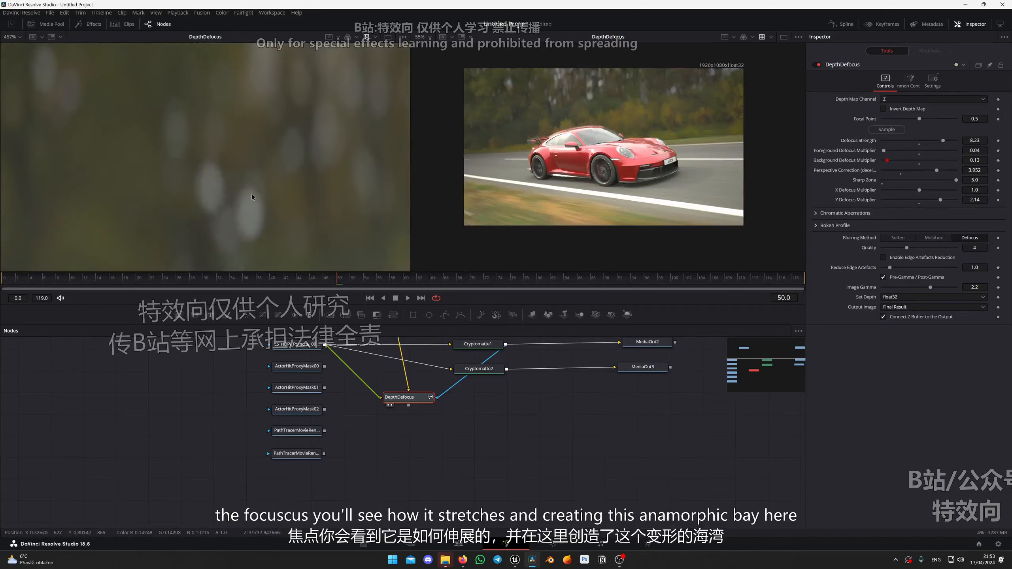
{"action": "scroll", "coordinate": [307, 189], "scroll_direction": "down", "scroll_amount": 5}
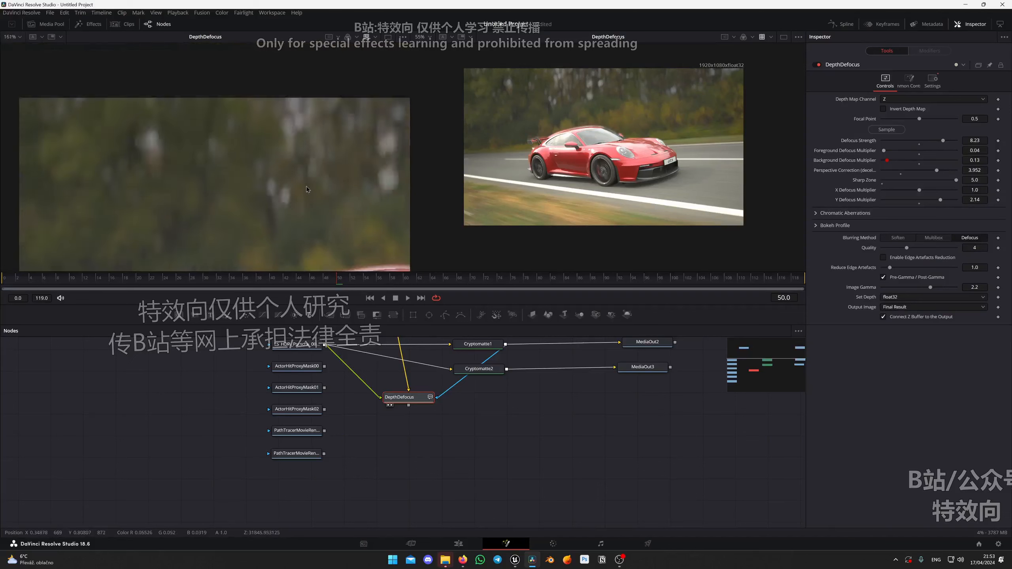
{"action": "scroll", "coordinate": [307, 189], "scroll_direction": "down", "scroll_amount": 3}
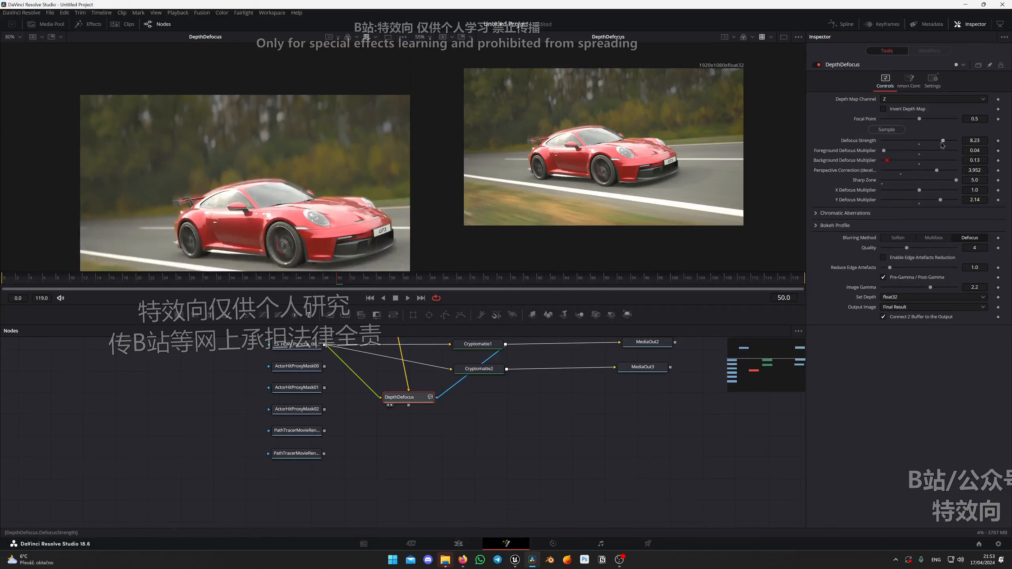
Set DepthDefocus's Defocus Strength to 3.24 and Perspective Correction to 4.294, checking the car in the second viewer.
{"action": "left_click_drag", "start_coordinate": [943, 142], "coordinate": [902, 145]}
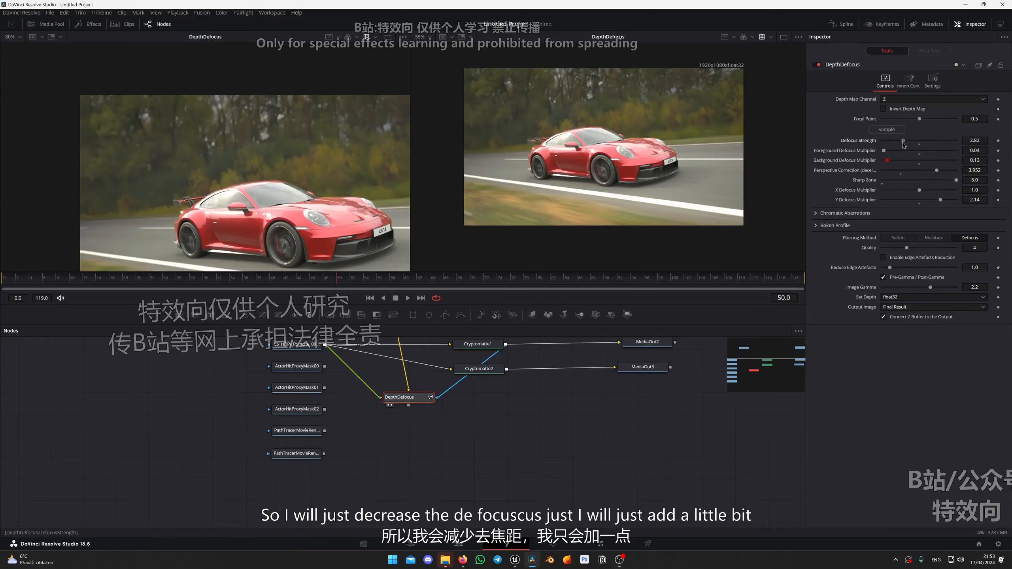
{"action": "mouse_move", "coordinate": [635, 131]}
{"action": "left_mouse_down"}
{"action": "mouse_move", "coordinate": [580, 136]}
{"action": "mouse_move", "coordinate": [622, 136]}
{"action": "left_mouse_up"}
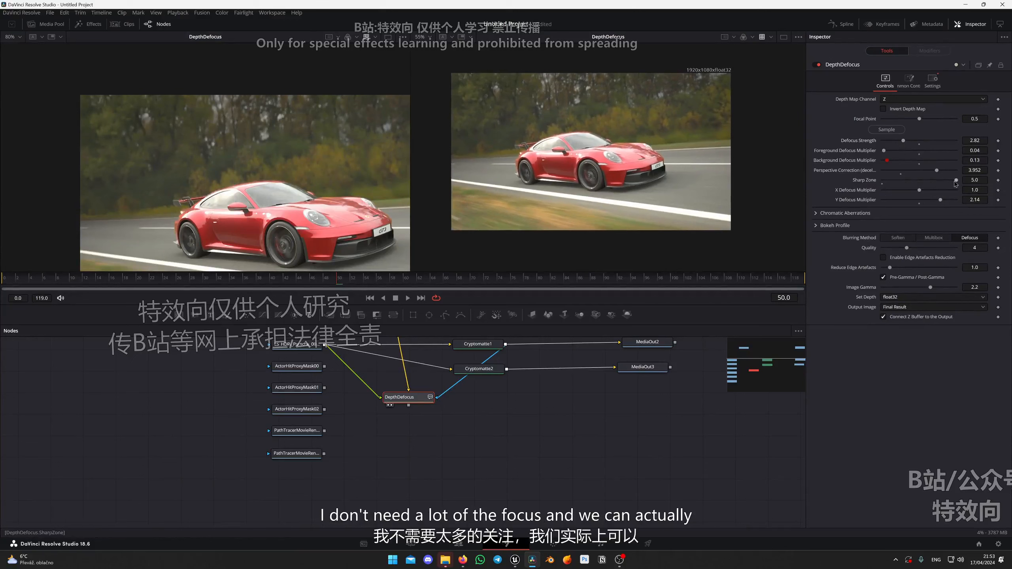
{"action": "mouse_move", "coordinate": [956, 181]}
{"action": "left_mouse_down"}
{"action": "mouse_move", "coordinate": [982, 186]}
{"action": "mouse_move", "coordinate": [944, 173]}
{"action": "left_mouse_up"}
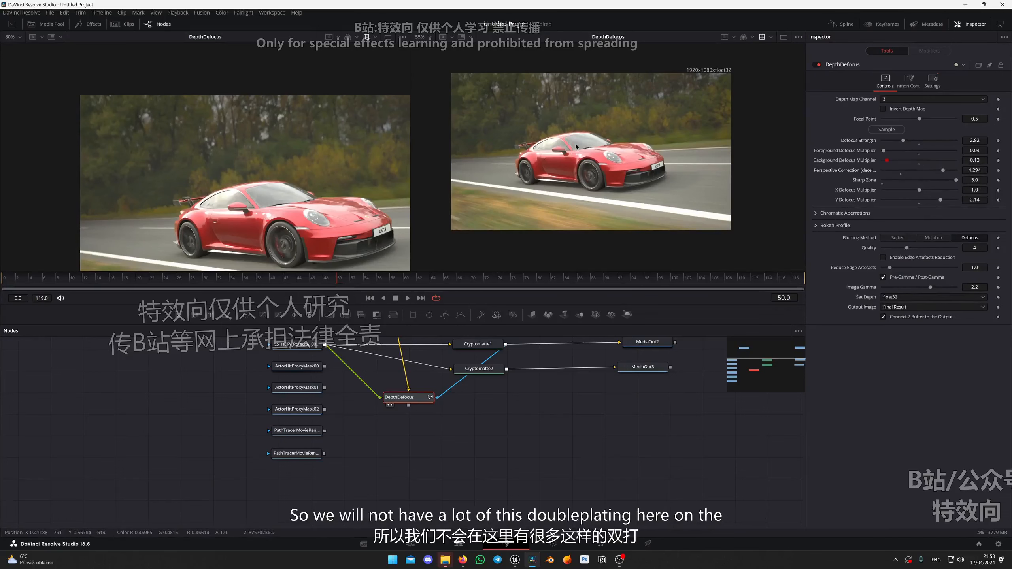
{"action": "scroll", "coordinate": [575, 144], "scroll_direction": "up", "scroll_amount": 6}
{"action": "scroll", "coordinate": [577, 162], "scroll_direction": "down", "scroll_amount": 5}
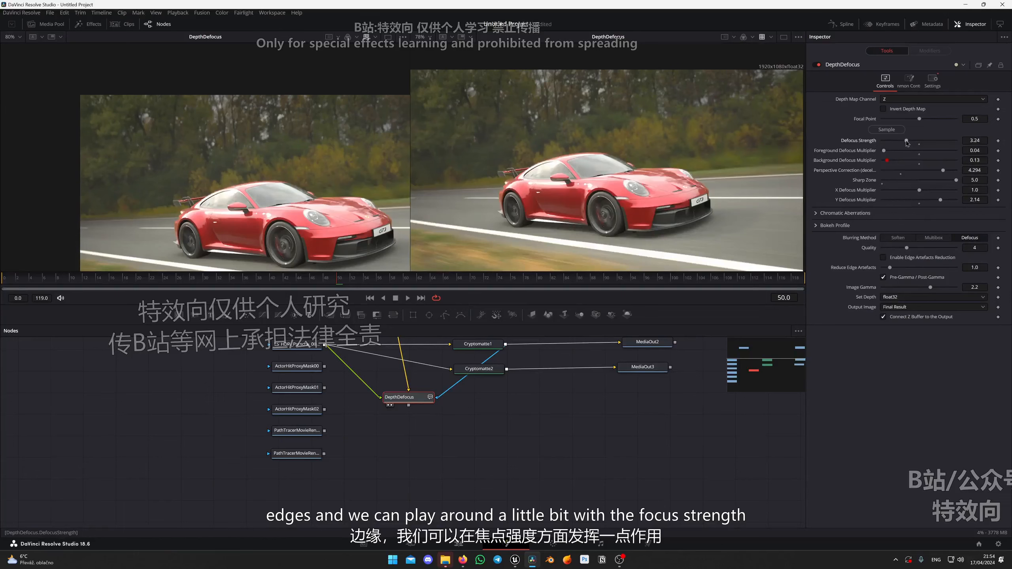
Switch to the Color page and delete corrector node 03.
{"action": "left_click", "coordinate": [553, 544]}
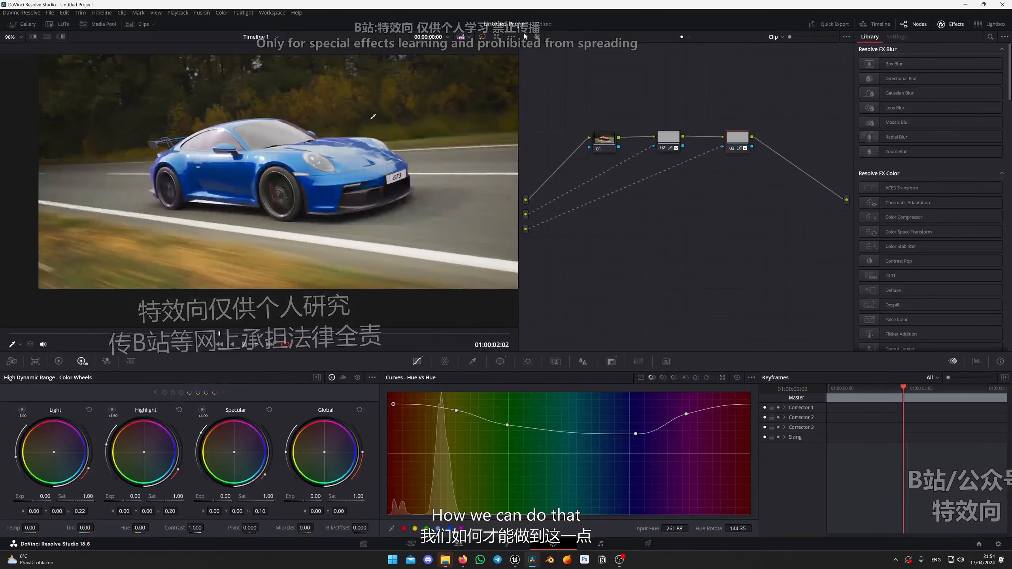
{"action": "key", "text": "Delete"}
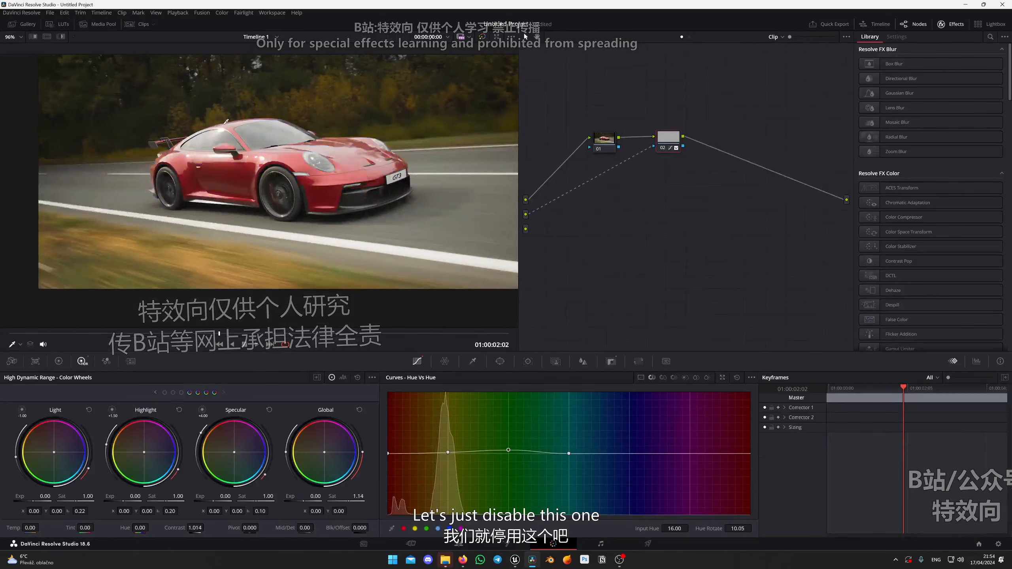
Space nodes 01 and 02 apart in the node graph and add a serial corrector node 03 after node 02.
{"action": "scroll", "coordinate": [279, 168], "scroll_direction": "down", "scroll_amount": 3}
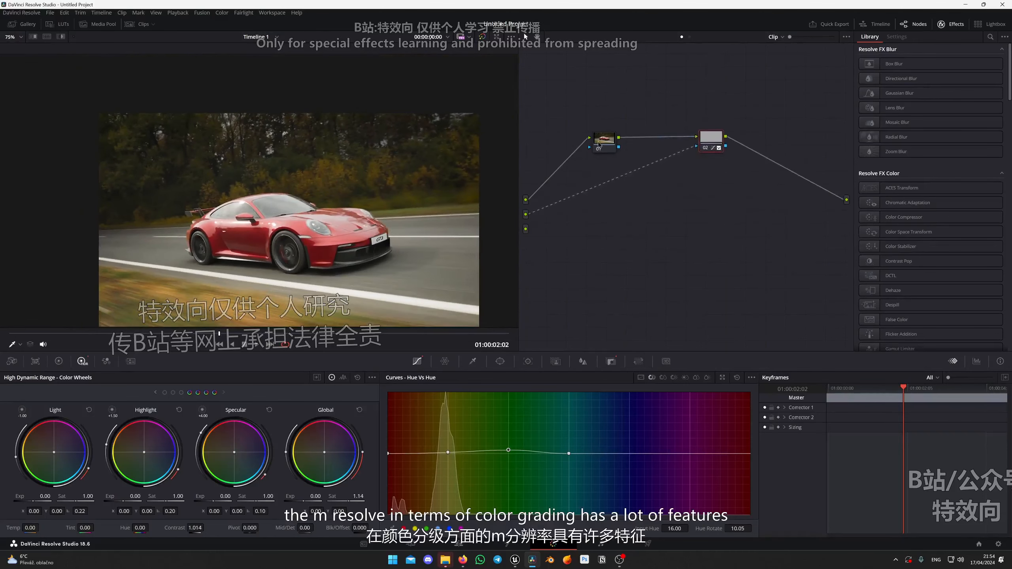
{"action": "left_click", "coordinate": [606, 142]}
{"action": "left_click_drag", "start_coordinate": [607, 143], "coordinate": [595, 142]}
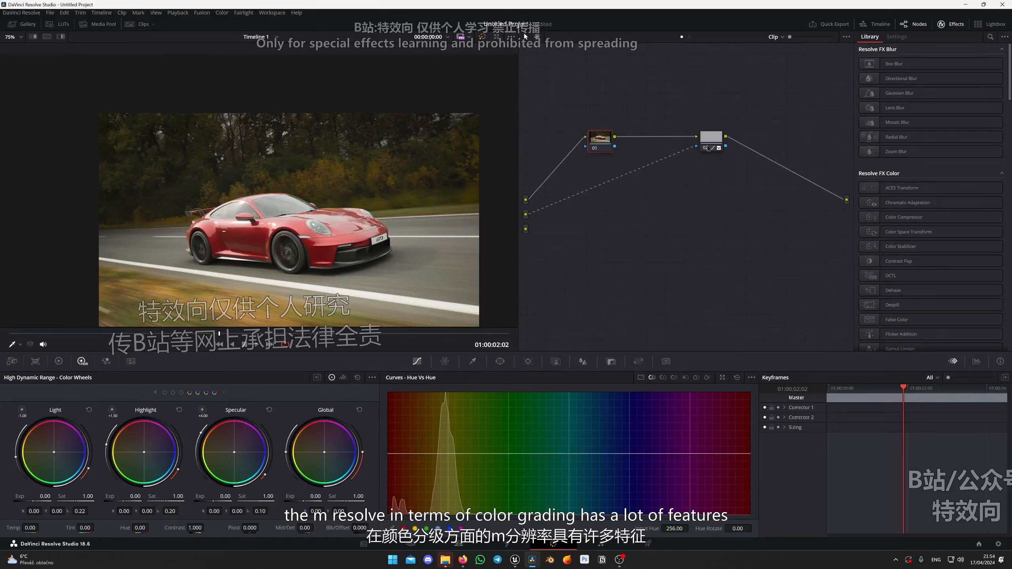
{"action": "left_click_drag", "start_coordinate": [711, 138], "coordinate": [756, 138]}
{"action": "key", "text": "alt+s"}
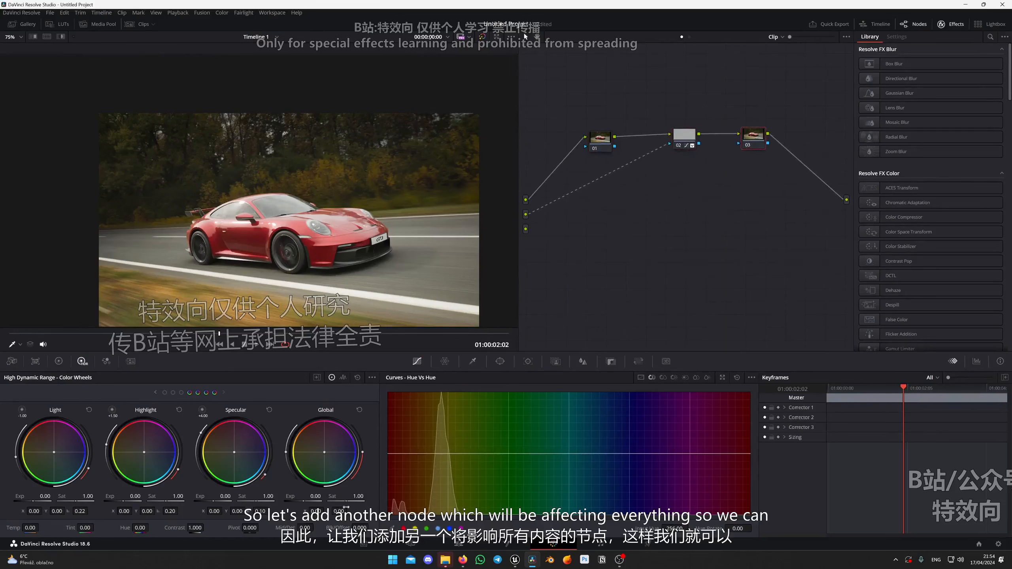
Raise the Global exposure of node 03 to 0.33 in the HDR color wheels.
{"action": "left_click_drag", "start_coordinate": [310, 496], "coordinate": [316, 496]}
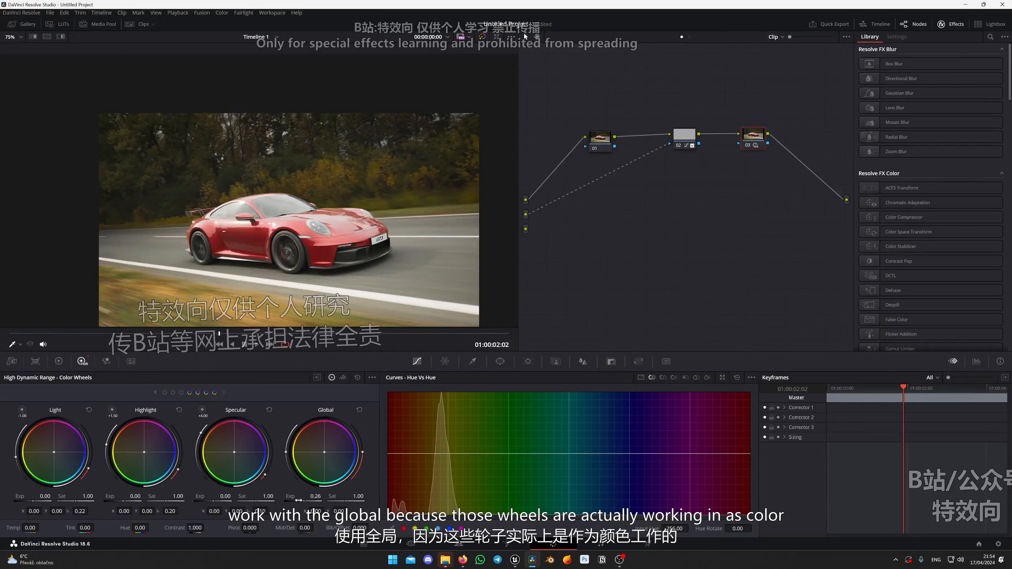
{"action": "mouse_move", "coordinate": [304, 499]}
{"action": "left_mouse_down"}
{"action": "mouse_move", "coordinate": [312, 498]}
{"action": "mouse_move", "coordinate": [297, 497]}
{"action": "left_mouse_up"}
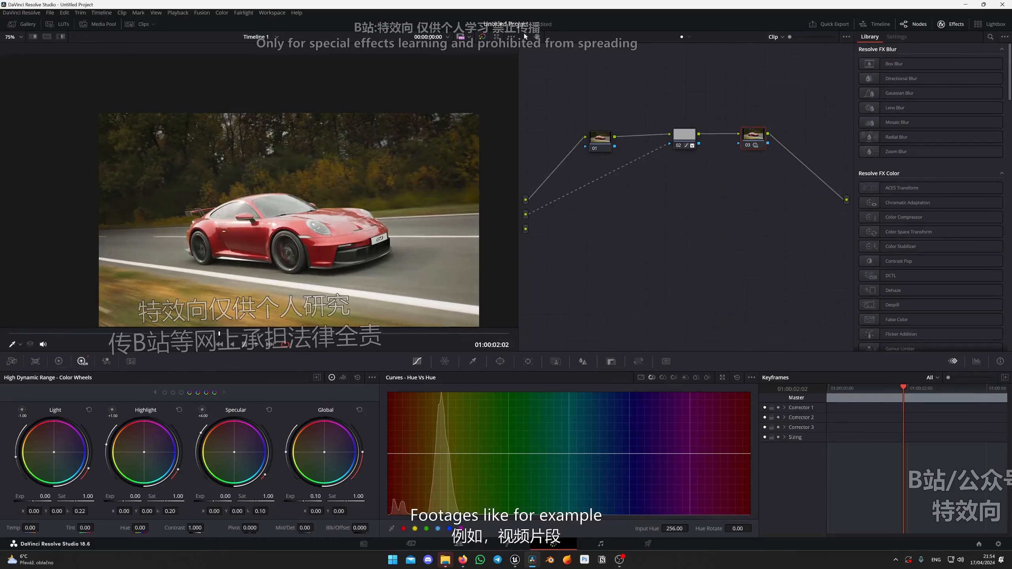
{"action": "scroll", "coordinate": [267, 201], "scroll_direction": "down", "scroll_amount": 3}
{"action": "scroll", "coordinate": [348, 246], "scroll_direction": "up", "scroll_amount": 1}
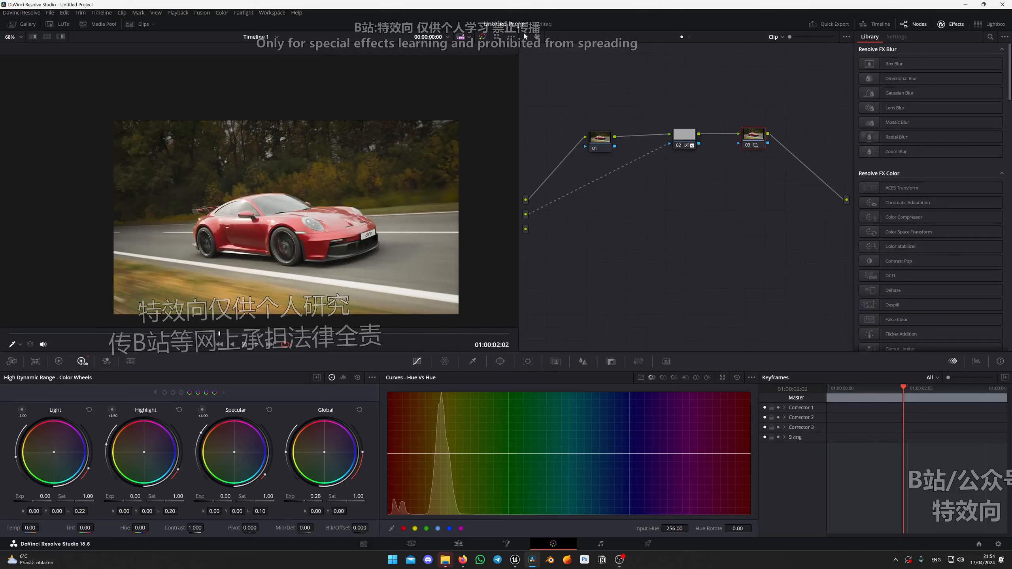
{"action": "left_click_drag", "start_coordinate": [315, 497], "coordinate": [319, 497]}
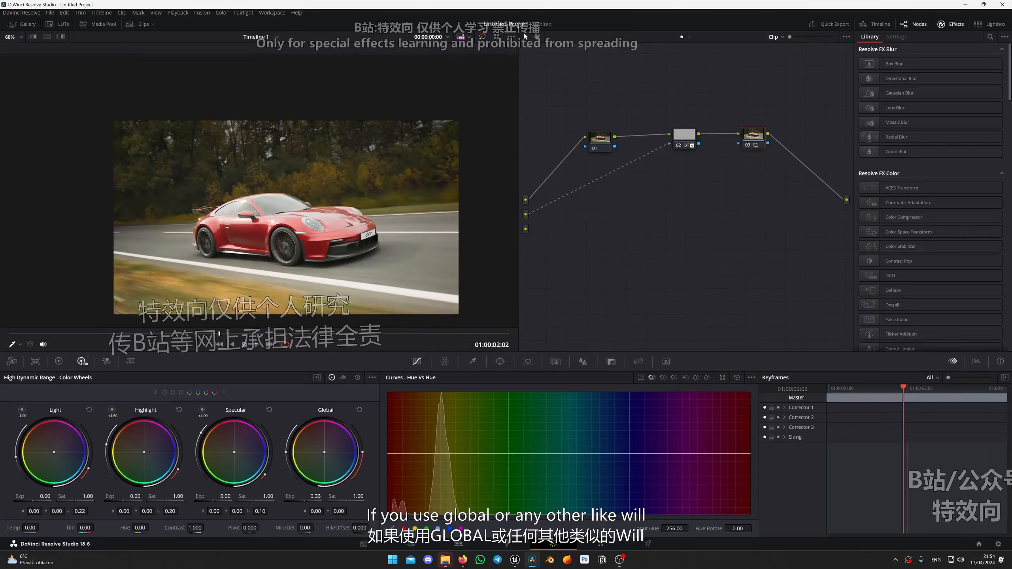
{"action": "left_click", "coordinate": [155, 393]}
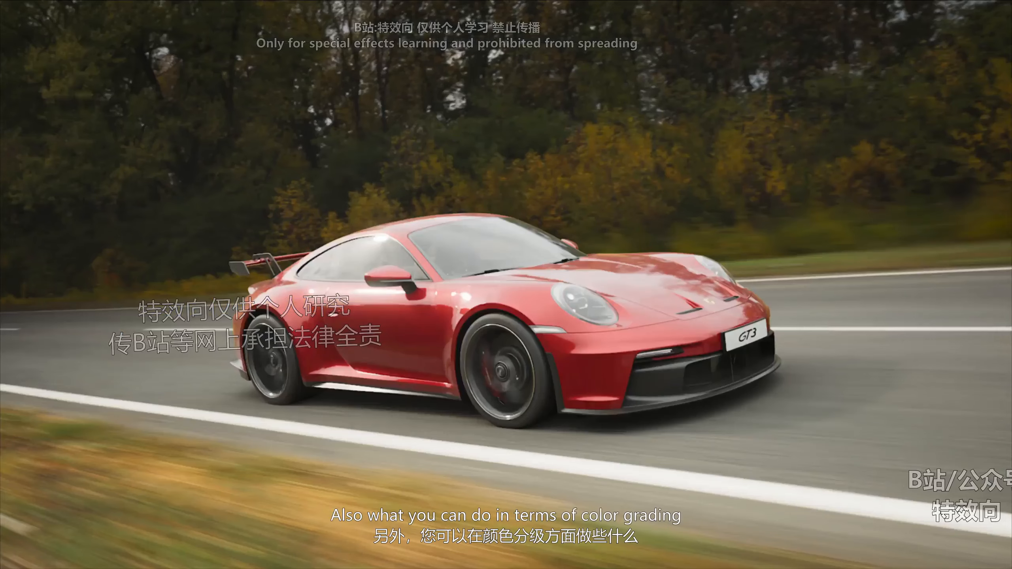
Leave the full-screen view and preview the Rec709 Fujifilm 3513DI D55 LUT from Film Looks on the car image.
{"action": "mouse_move", "coordinate": [788, 383]}
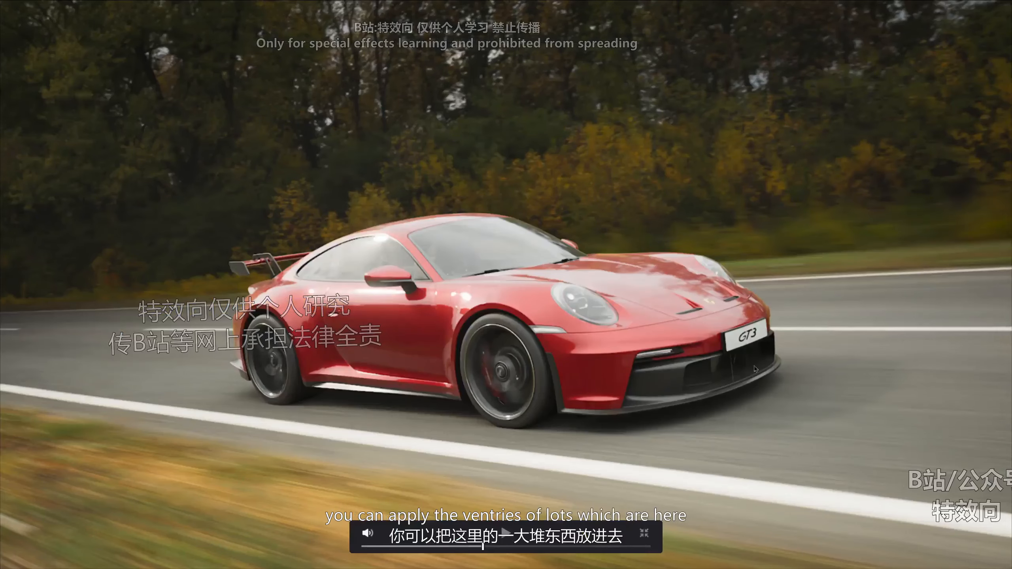
{"action": "key", "text": "Escape"}
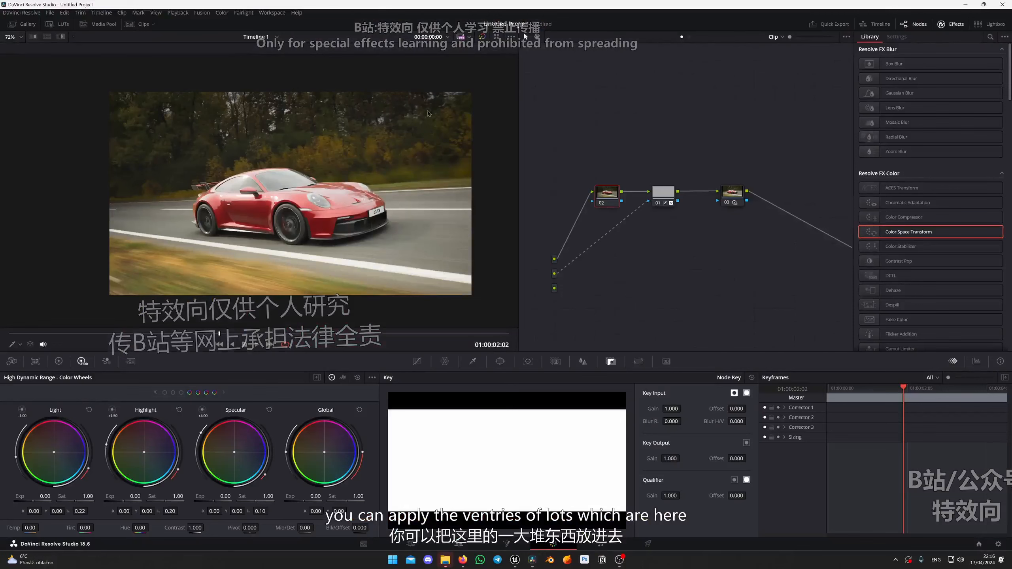
{"action": "left_click", "coordinate": [51, 24]}
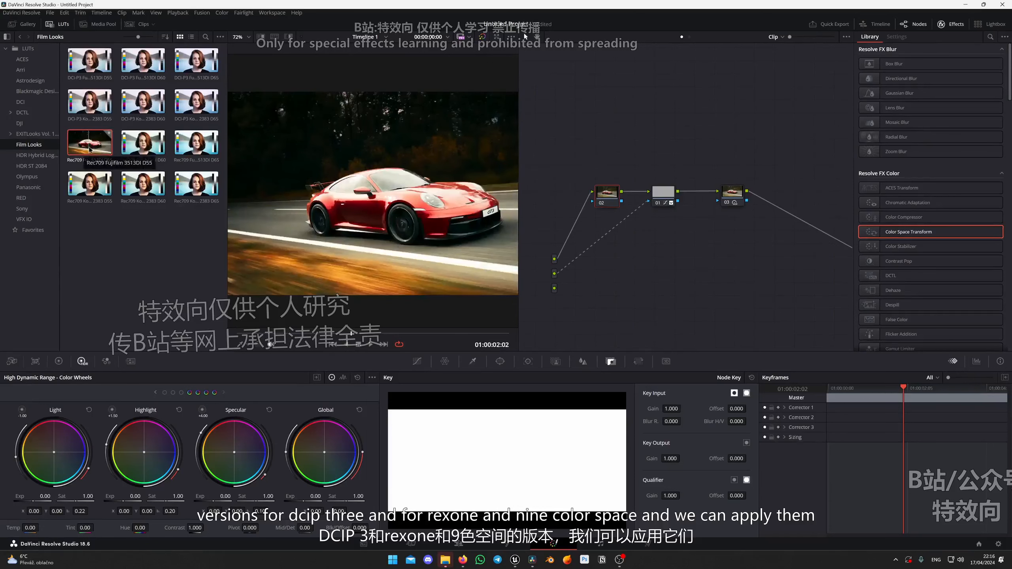
{"action": "left_click_drag", "start_coordinate": [707, 234], "coordinate": [668, 242]}
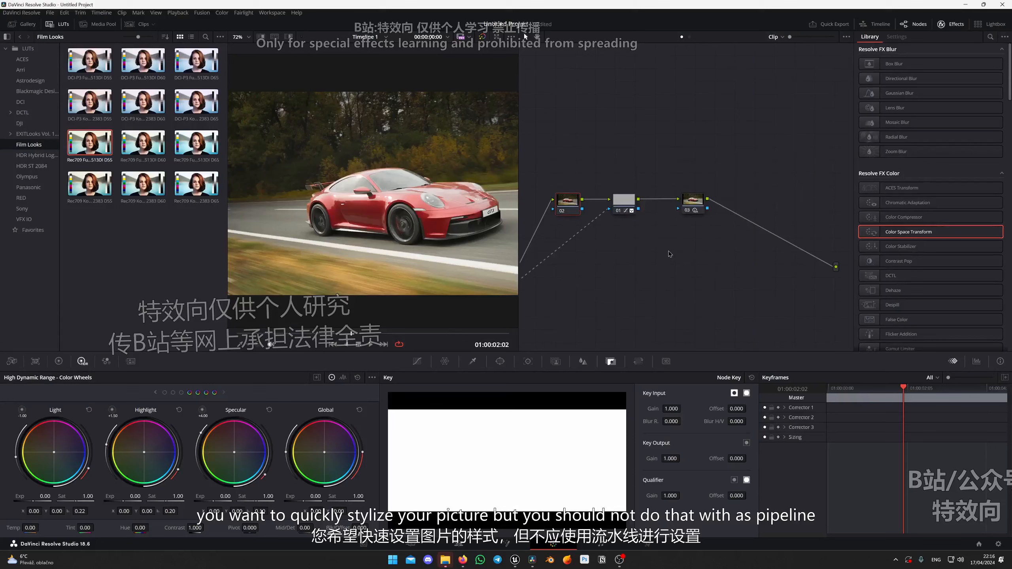
{"action": "scroll", "coordinate": [427, 161], "scroll_direction": "down", "scroll_amount": 1}
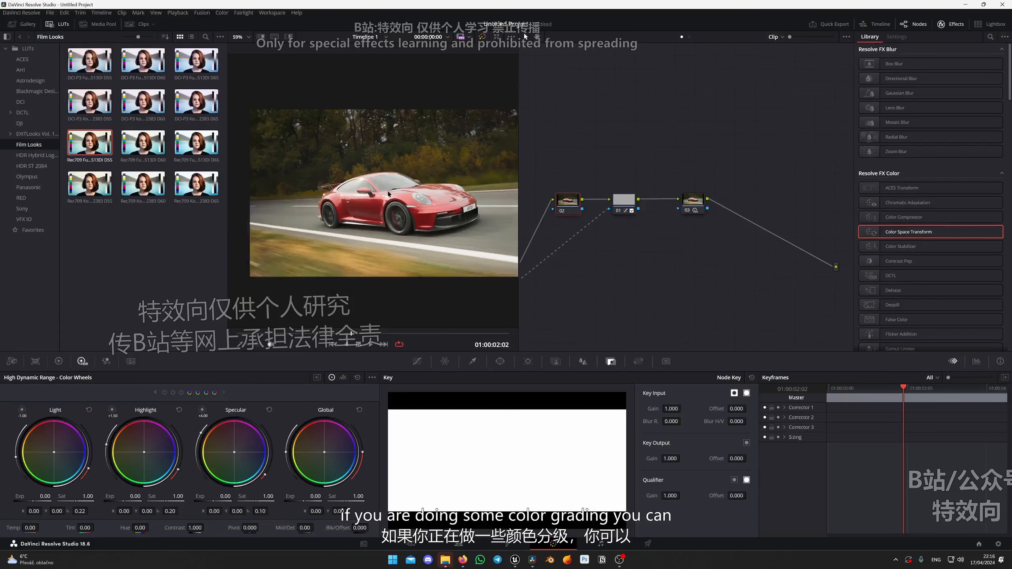
Hide the LUT browser and set node 03's temperature to 580.80 and contrast to 1.044.
{"action": "left_click", "coordinate": [696, 203]}
{"action": "left_click_drag", "start_coordinate": [696, 203], "coordinate": [700, 204]}
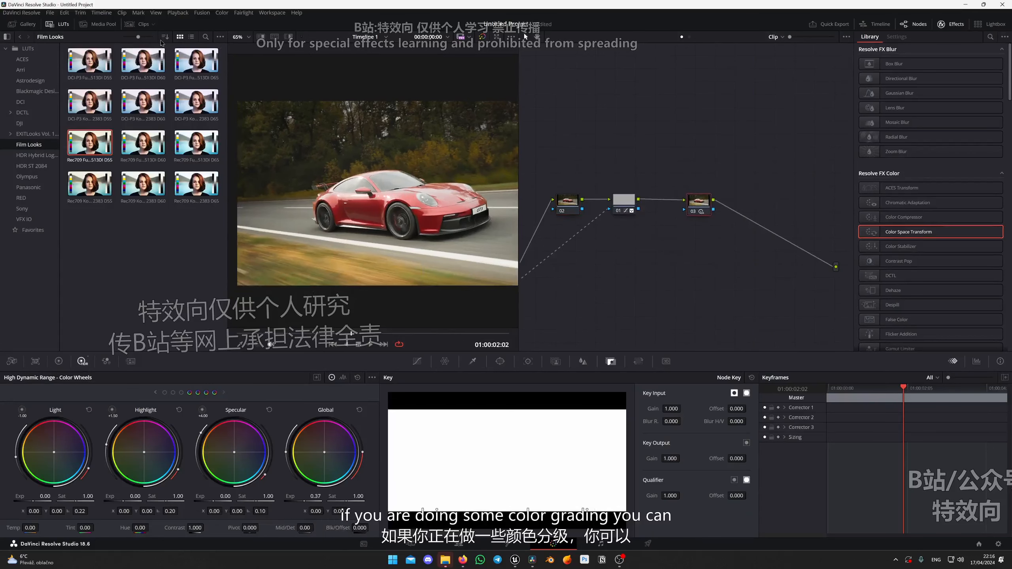
{"action": "left_click", "coordinate": [57, 24]}
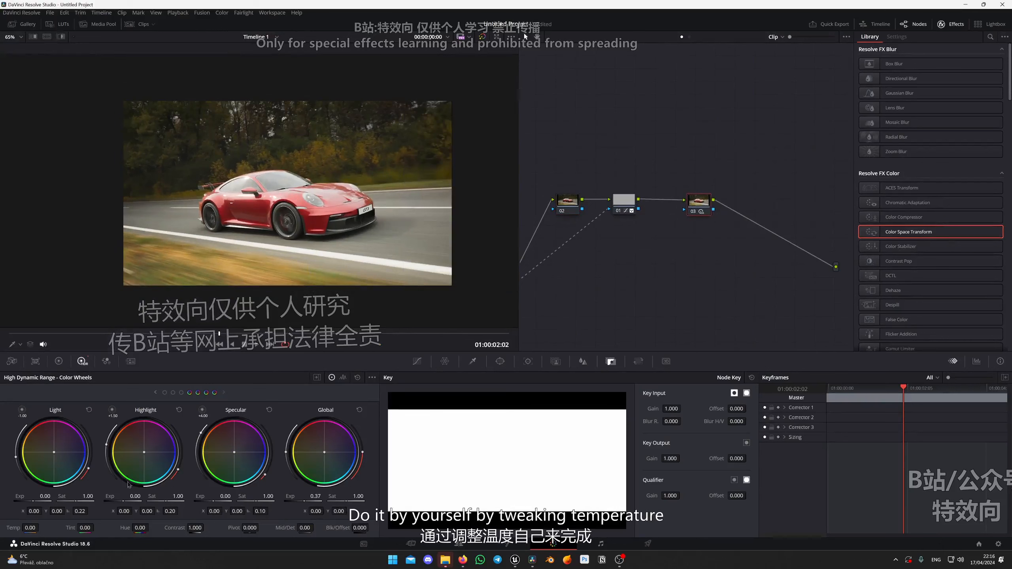
{"action": "left_click_drag", "start_coordinate": [31, 528], "coordinate": [42, 527]}
{"action": "left_click_drag", "start_coordinate": [199, 530], "coordinate": [206, 527]}
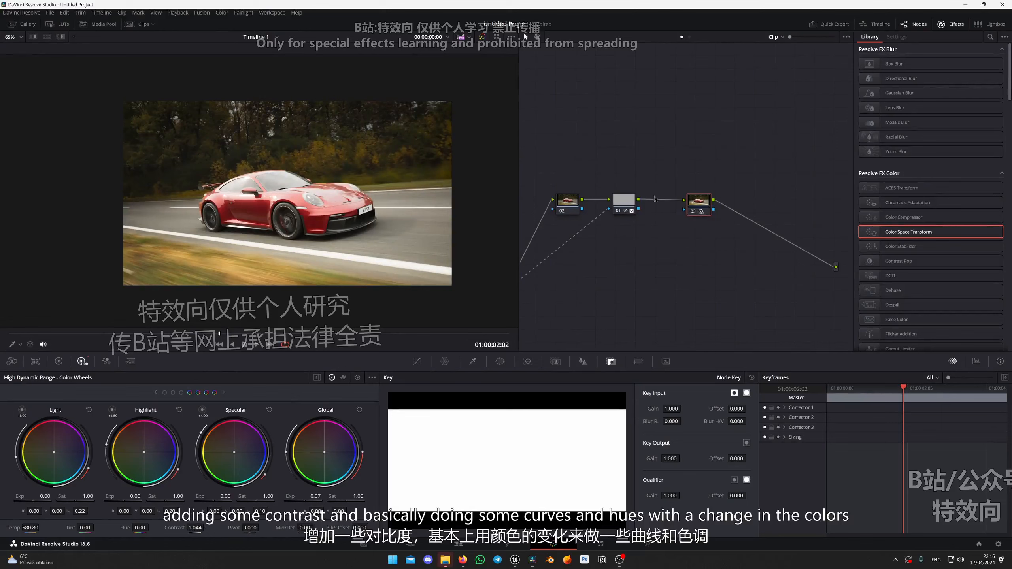
Add a serial node 04 and shift the reds toward orange in Hue Vs Hue with a Hue Rotate of -8.95.
{"action": "key", "text": "alt+s"}
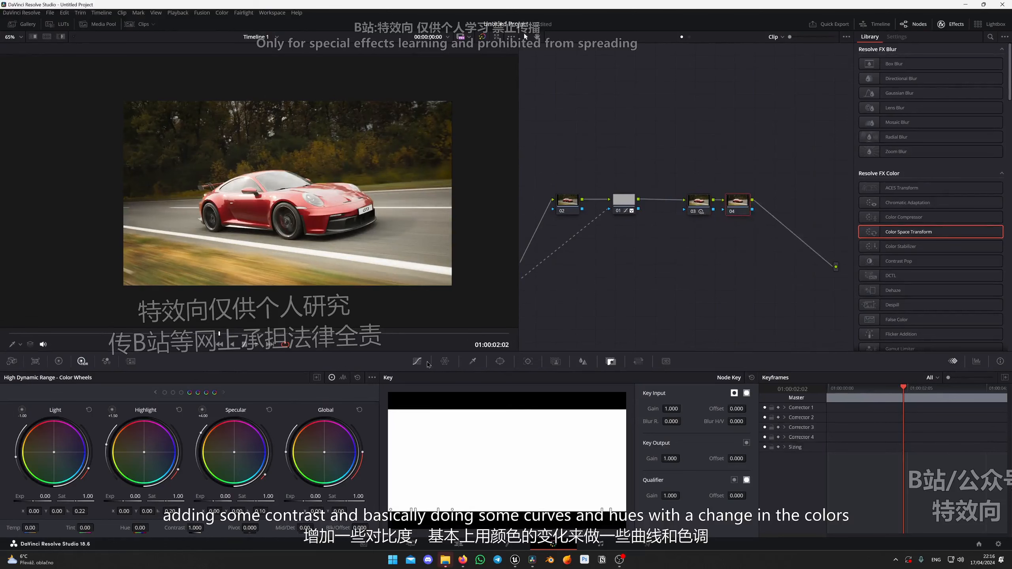
{"action": "left_click", "coordinate": [426, 363]}
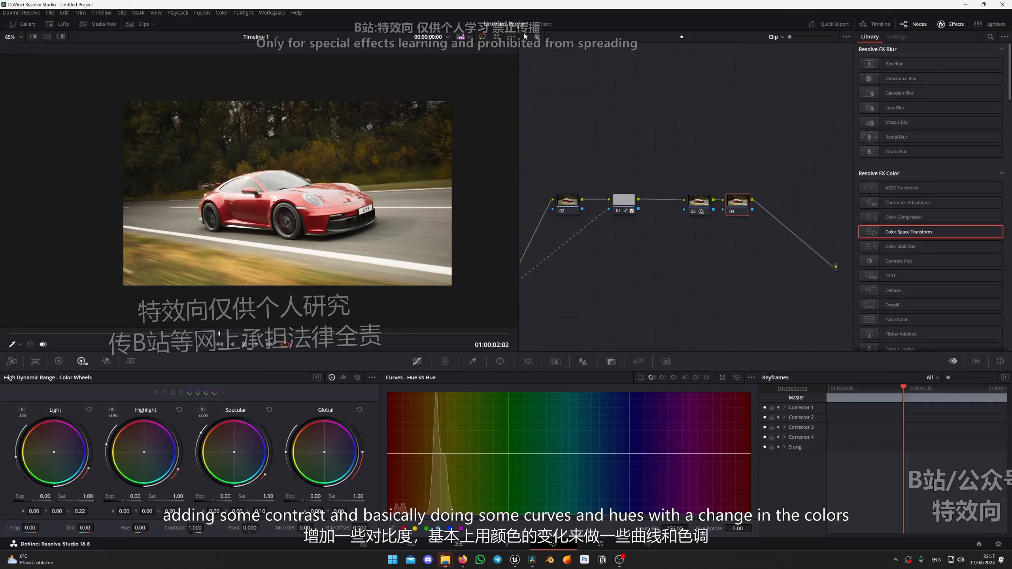
{"action": "left_click", "coordinate": [403, 528]}
{"action": "left_click_drag", "start_coordinate": [738, 529], "coordinate": [717, 528]}
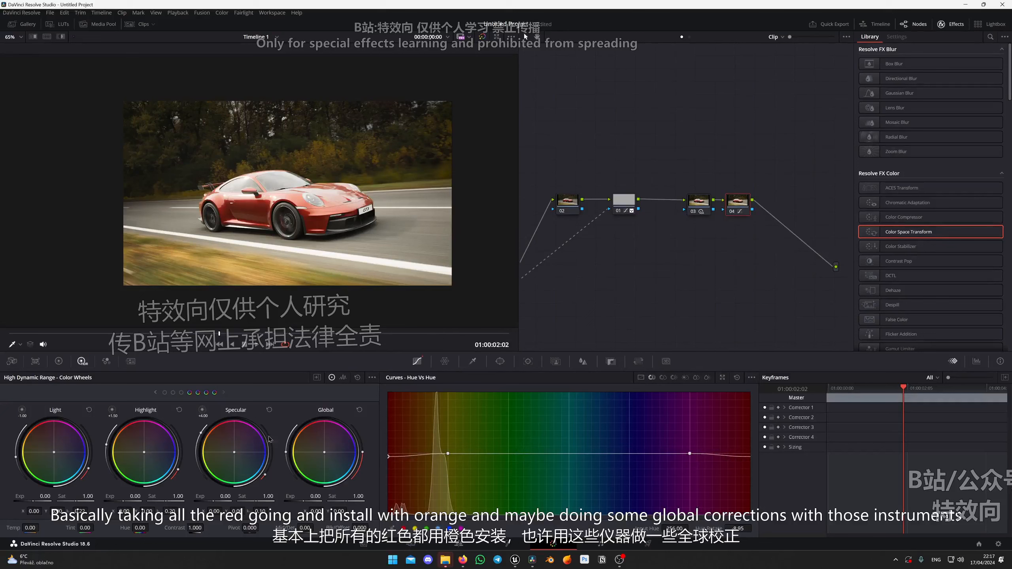
Try a Global exposure of -0.35 on node 04, inspect the car, and delete that node.
{"action": "left_click_drag", "start_coordinate": [308, 500], "coordinate": [299, 500]}
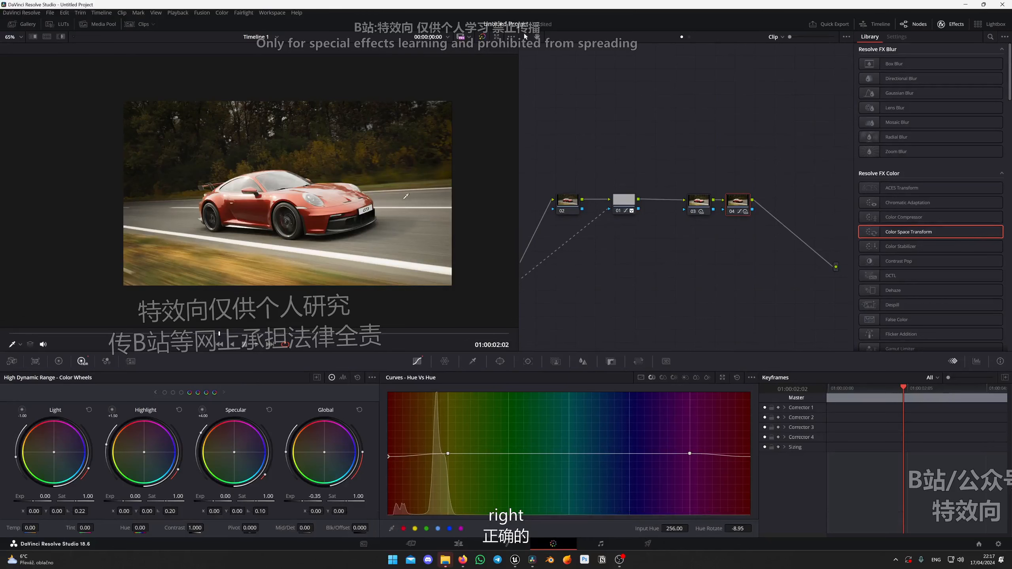
{"action": "scroll", "coordinate": [395, 202], "scroll_direction": "up", "scroll_amount": 6}
{"action": "left_click_drag", "start_coordinate": [396, 202], "coordinate": [356, 214]}
{"action": "scroll", "coordinate": [357, 214], "scroll_direction": "down", "scroll_amount": 2}
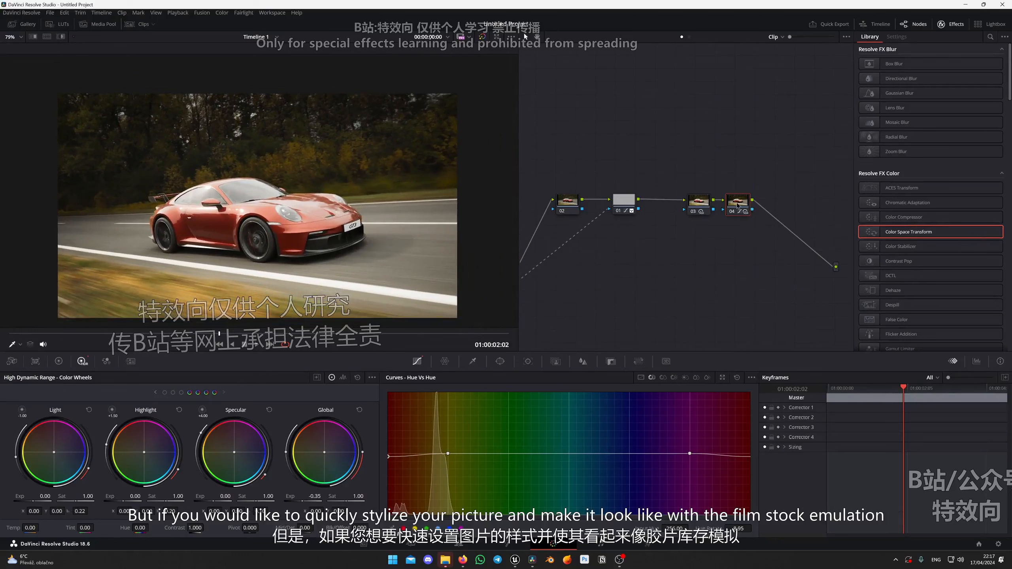
{"action": "key", "text": "Delete"}
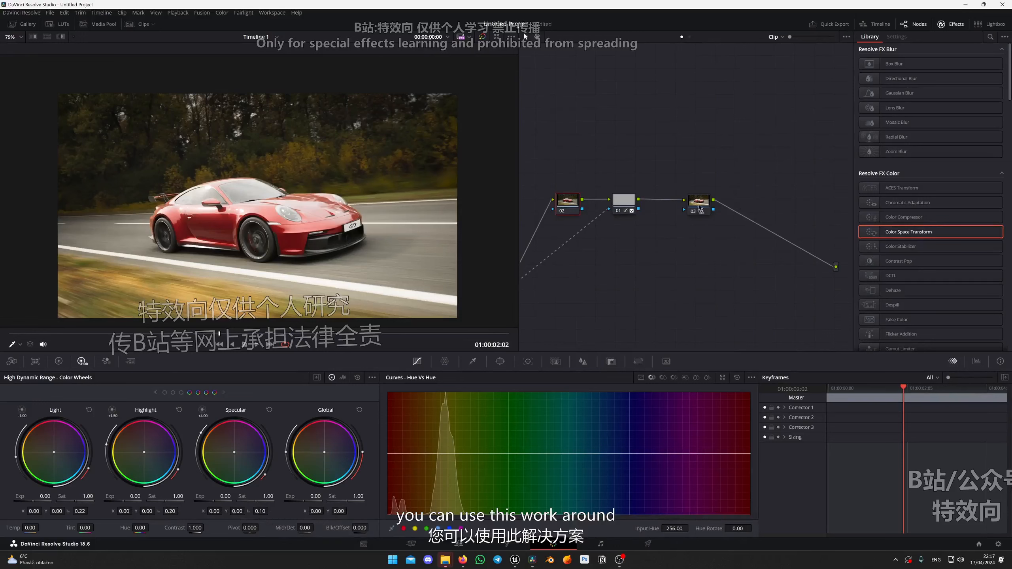
Show the LUT browser again and add two serial nodes after node 03, leaving a wide gap between nodes 04 and 05.
{"action": "left_click_drag", "start_coordinate": [699, 205], "coordinate": [692, 206]}
{"action": "left_click", "coordinate": [58, 24]}
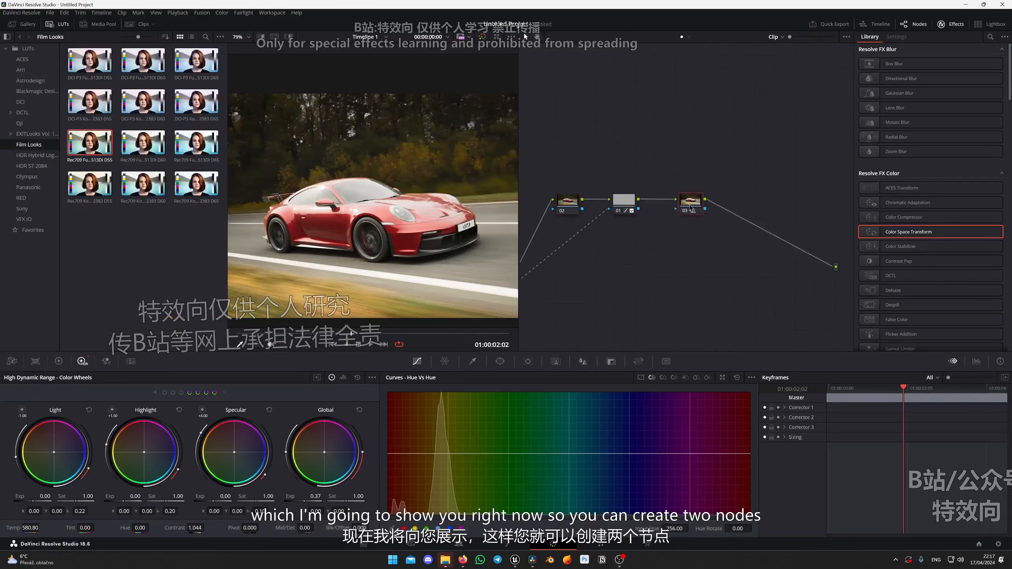
{"action": "left_click_drag", "start_coordinate": [692, 206], "coordinate": [672, 206]}
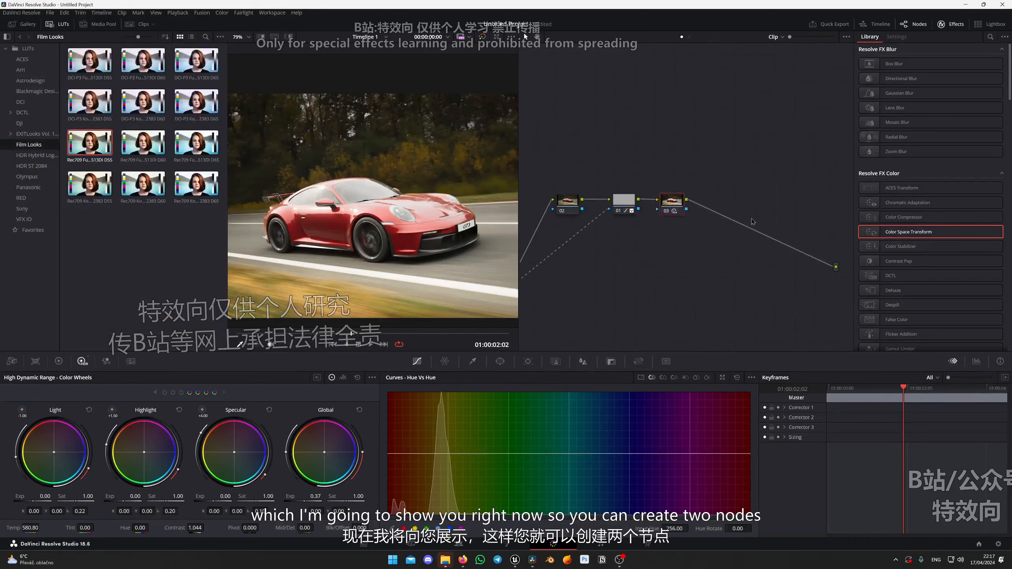
{"action": "key", "text": "alt+s"}
{"action": "key", "text": "alt+s"}
{"action": "left_click_drag", "start_coordinate": [744, 205], "coordinate": [789, 203]}
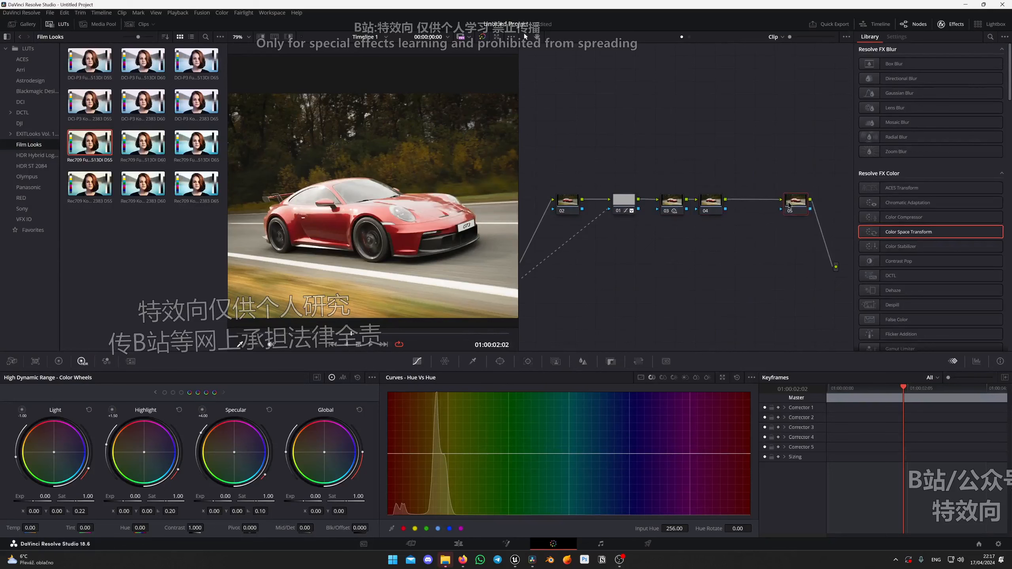
{"action": "left_click", "coordinate": [724, 212]}
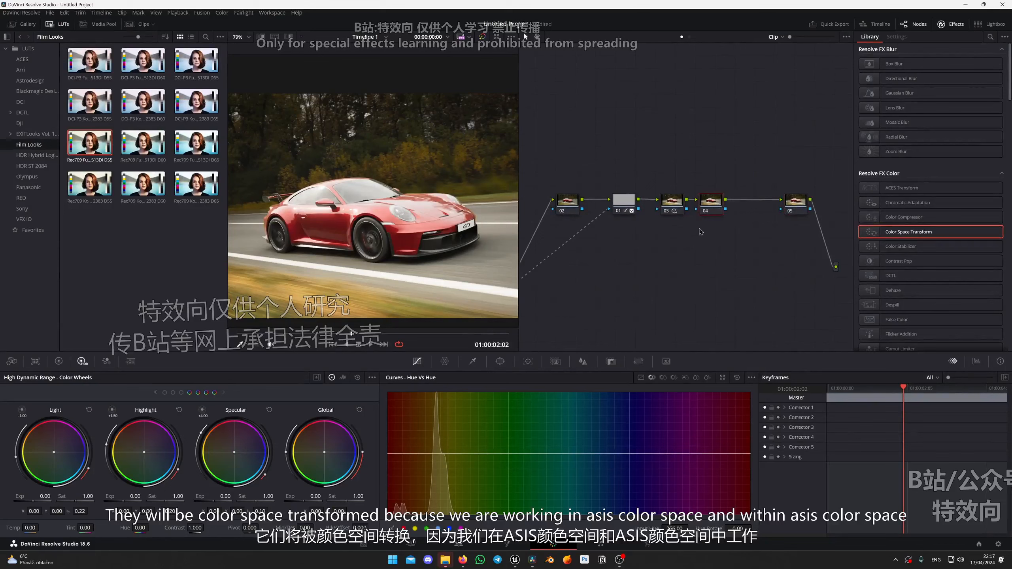
{"action": "left_click_drag", "start_coordinate": [711, 208], "coordinate": [719, 208]}
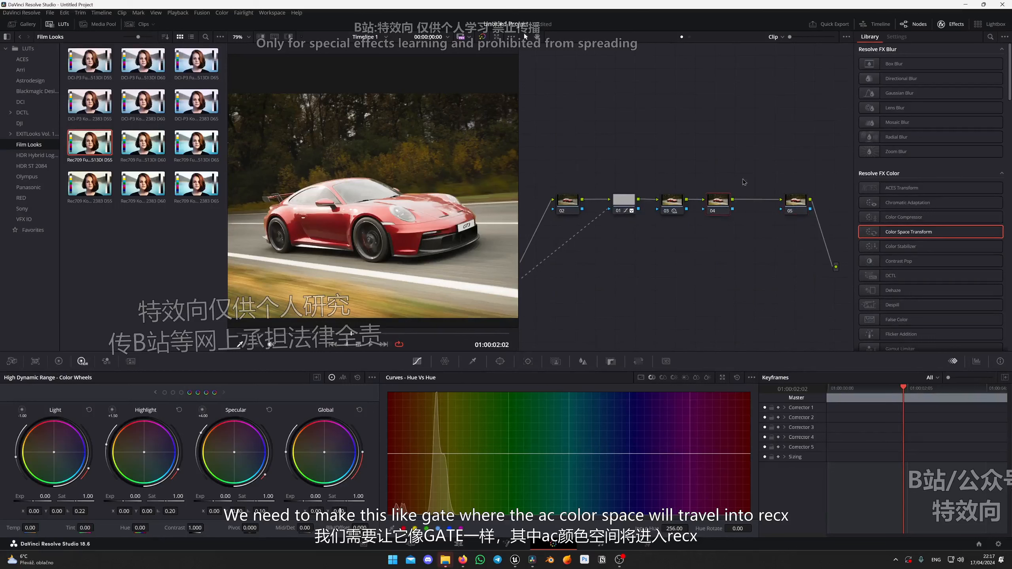
Apply the Color Space Transform effect to node 04.
{"action": "left_click", "coordinate": [801, 208]}
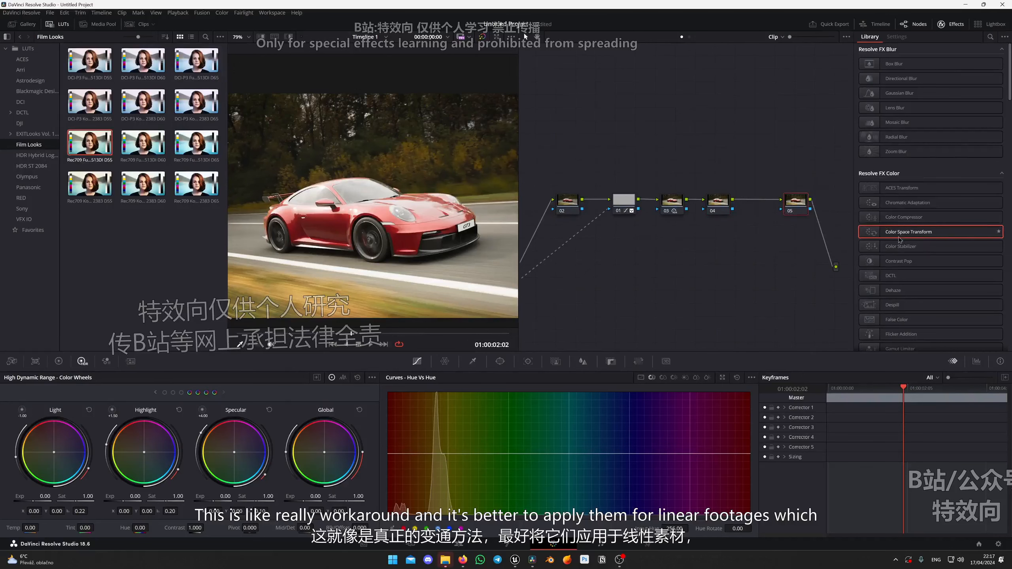
{"action": "left_click", "coordinate": [797, 206]}
{"action": "left_click", "coordinate": [712, 207]}
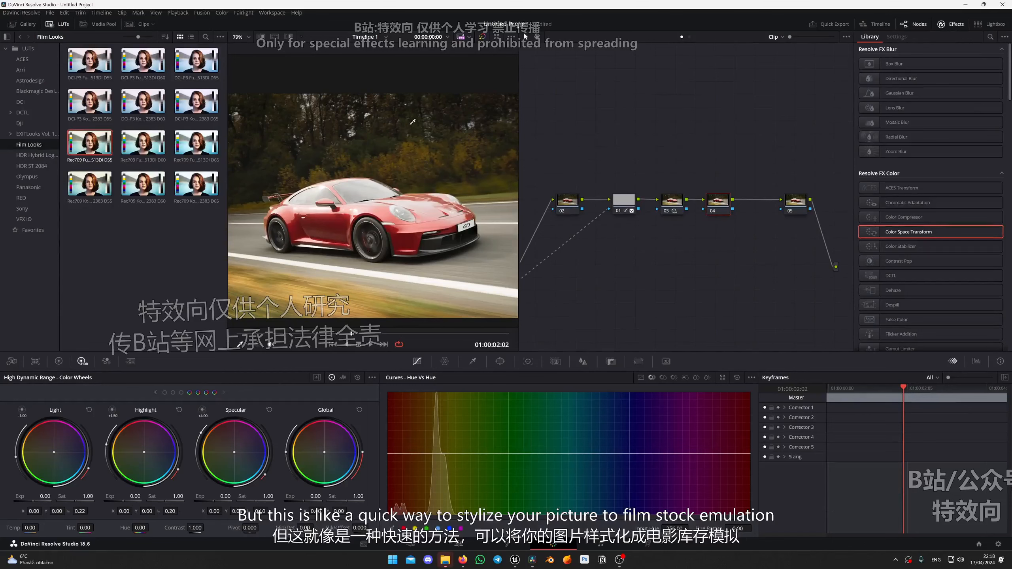
{"action": "scroll", "coordinate": [389, 174], "scroll_direction": "down", "scroll_amount": 3}
{"action": "left_click_drag", "start_coordinate": [348, 193], "coordinate": [371, 187]}
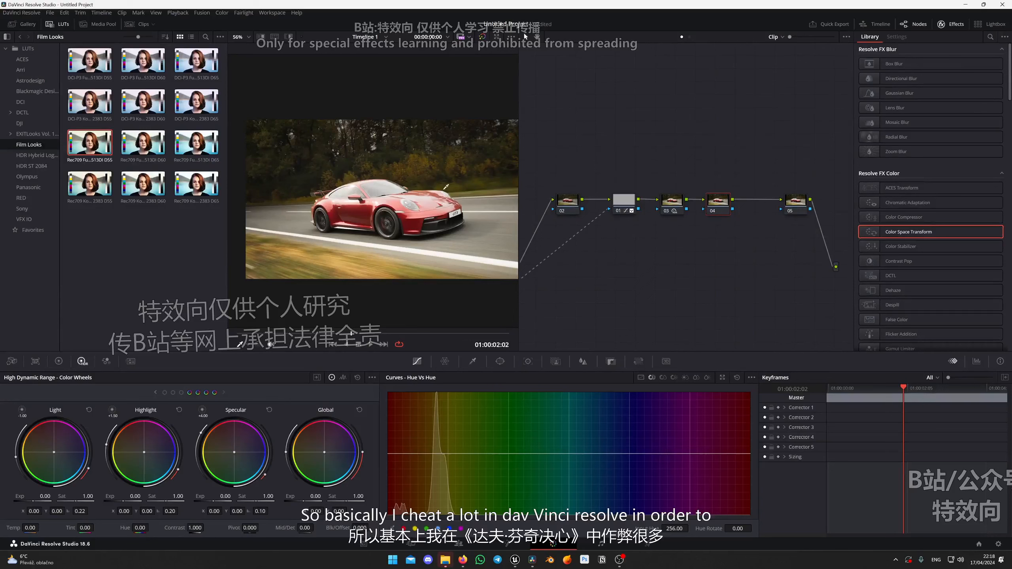
{"action": "scroll", "coordinate": [420, 203], "scroll_direction": "up", "scroll_amount": 1}
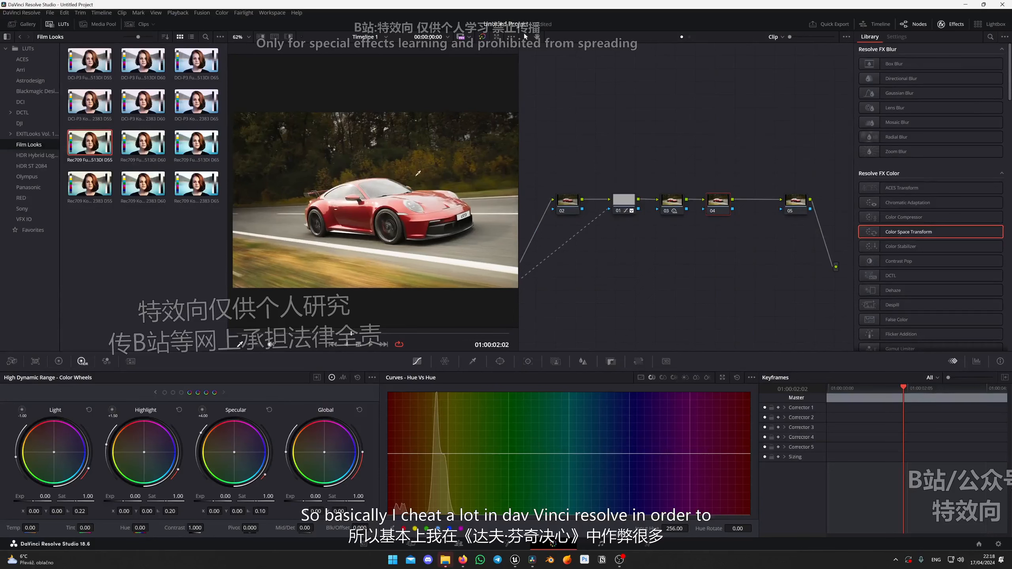
{"action": "left_click_drag", "start_coordinate": [914, 235], "coordinate": [717, 202]}
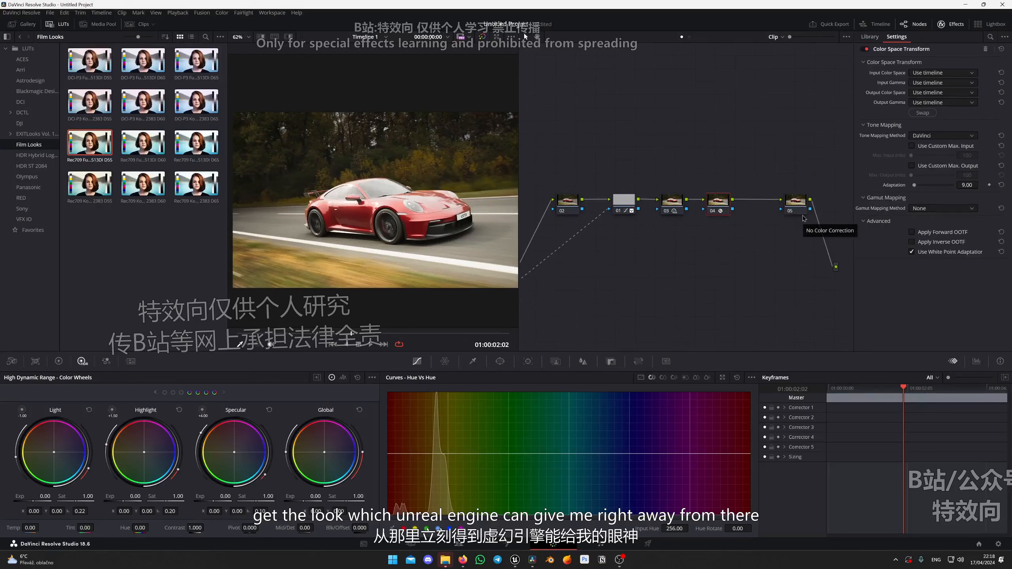
Set node 04's Color Space Transform input color space to ACES (AP1) and input gamma to ACEScct.
{"action": "scroll", "coordinate": [451, 212], "scroll_direction": "down", "scroll_amount": 2}
{"action": "left_click_drag", "start_coordinate": [453, 212], "coordinate": [446, 215]}
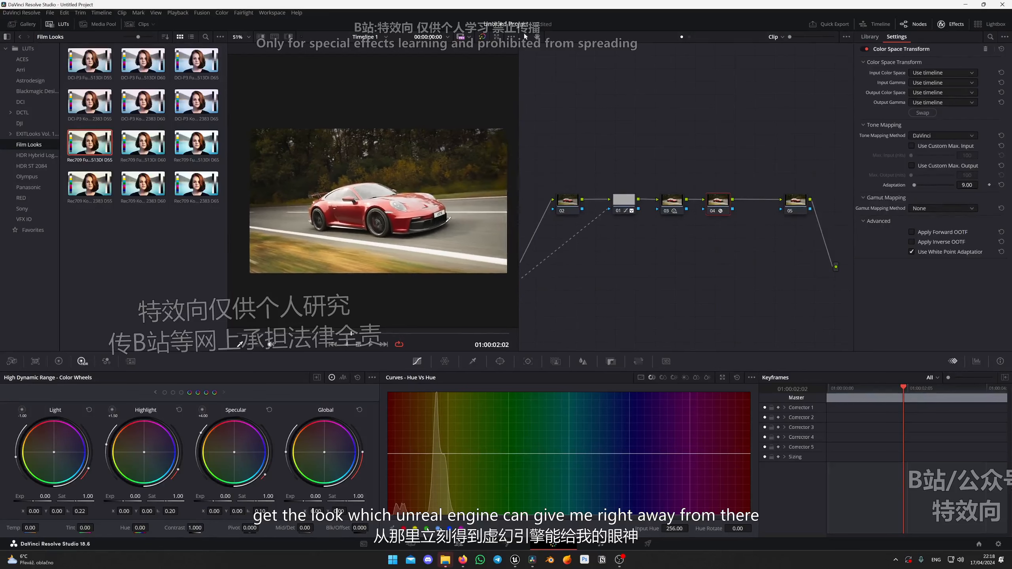
{"action": "left_click", "coordinate": [924, 74]}
{"action": "left_click", "coordinate": [924, 100]}
{"action": "left_click", "coordinate": [945, 84]}
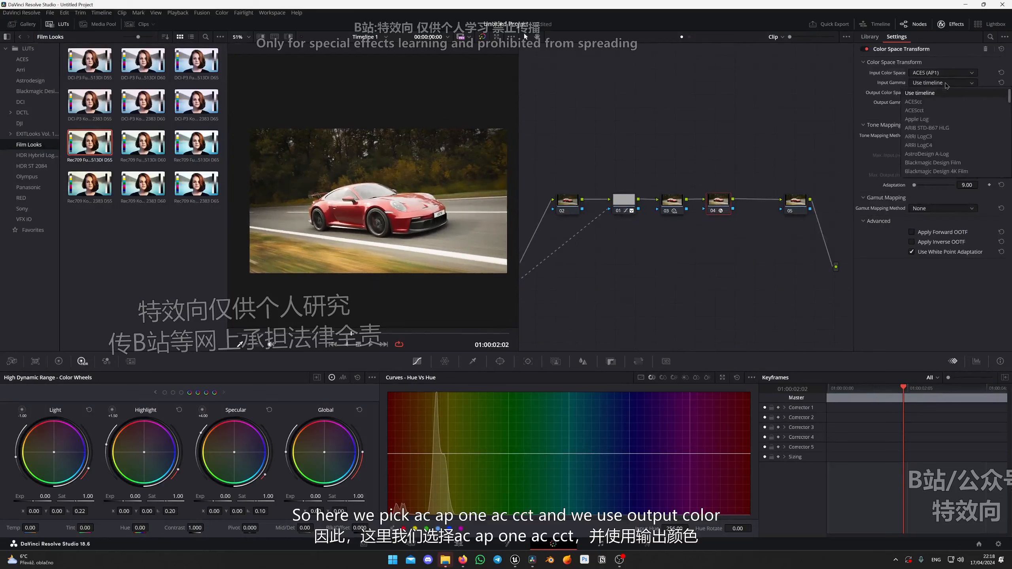
{"action": "left_click", "coordinate": [939, 110]}
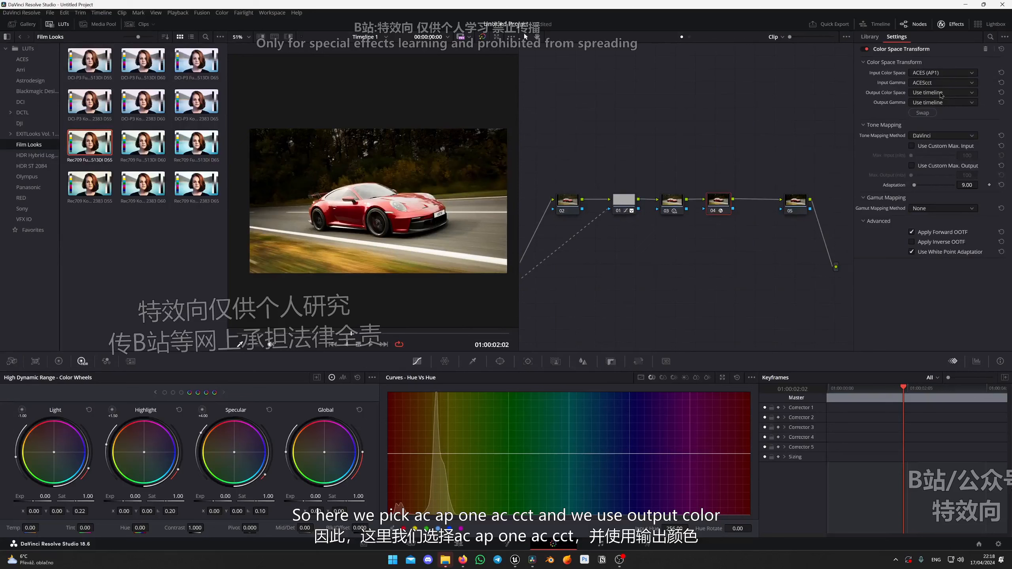
Set node 04's Color Space Transform output color space to Rec.709 and output gamma to Cineon Film Log.
{"action": "left_click", "coordinate": [941, 95]}
{"action": "type", "text": "rec.7"}
{"action": "key", "text": "Return"}
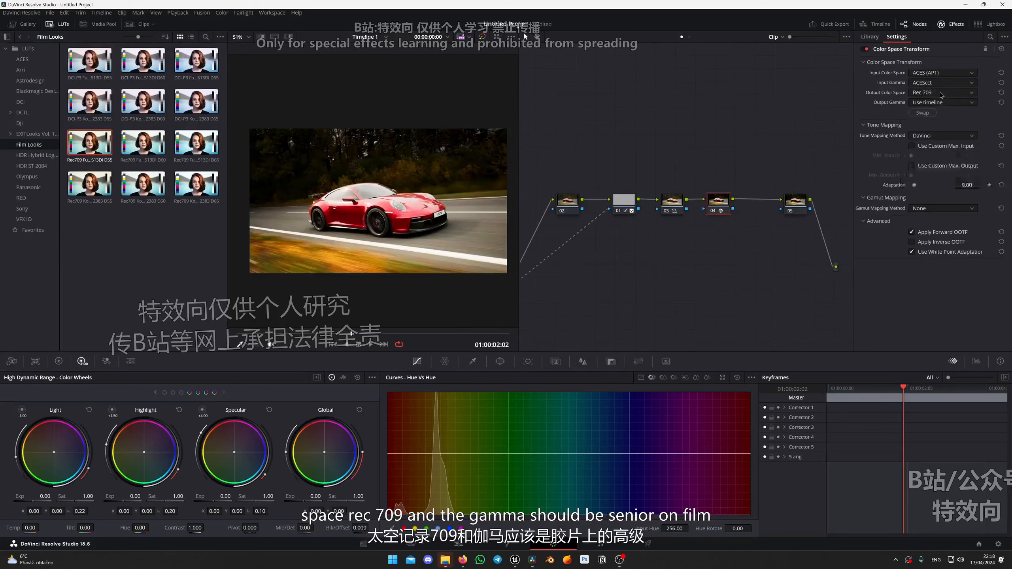
{"action": "left_click", "coordinate": [941, 103]}
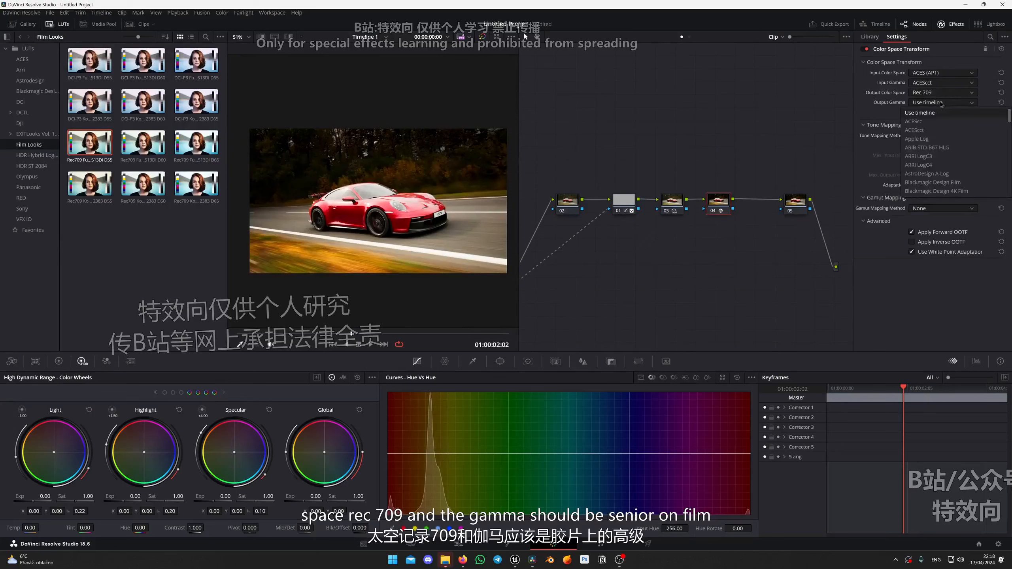
{"action": "type", "text": "cineon"}
{"action": "key", "text": "Return"}
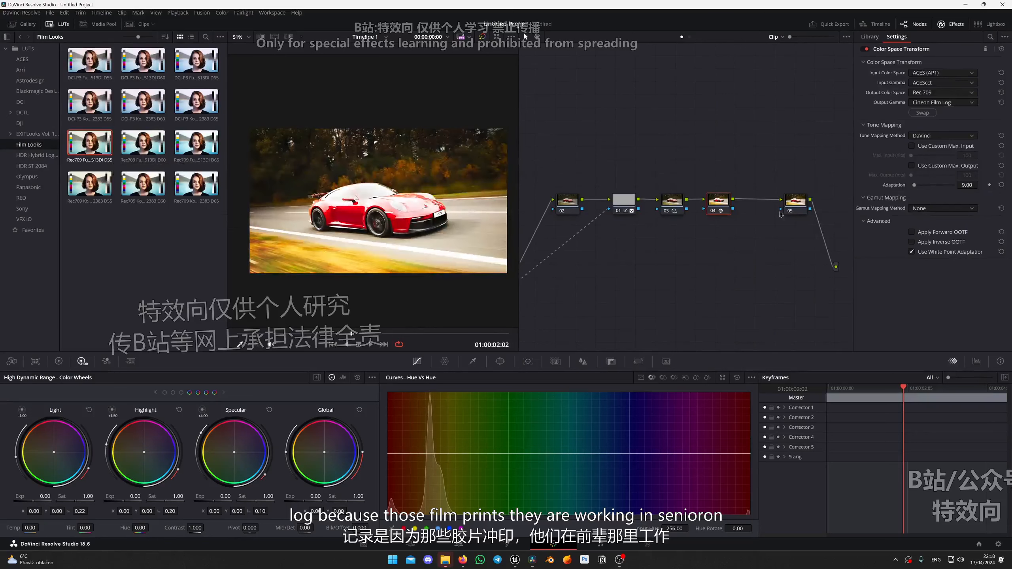
Copy node 04's Color Space Transform to node 05 and swap the copy's input and output settings.
{"action": "left_click_drag", "start_coordinate": [781, 211], "coordinate": [783, 212]}
{"action": "left_click", "coordinate": [720, 209]}
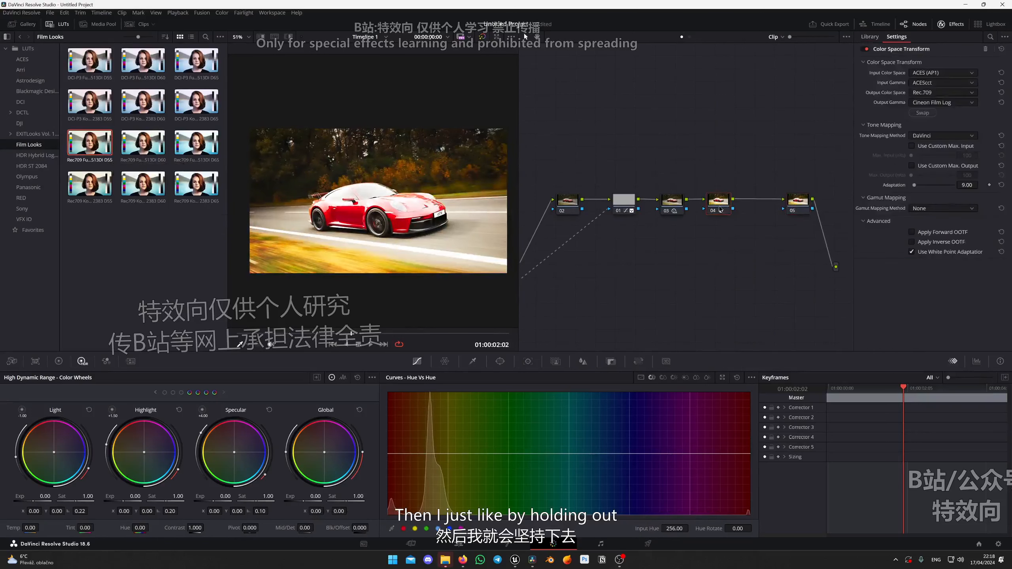
{"action": "left_click", "coordinate": [803, 201]}
{"action": "left_click", "coordinate": [922, 113]}
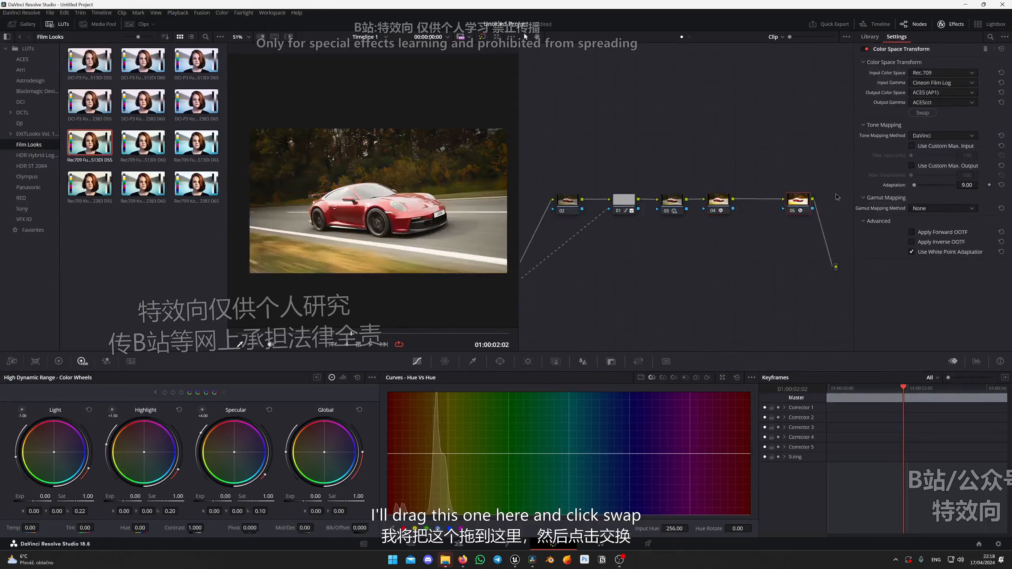
{"action": "left_click", "coordinate": [719, 203], "text": "ctrl"}
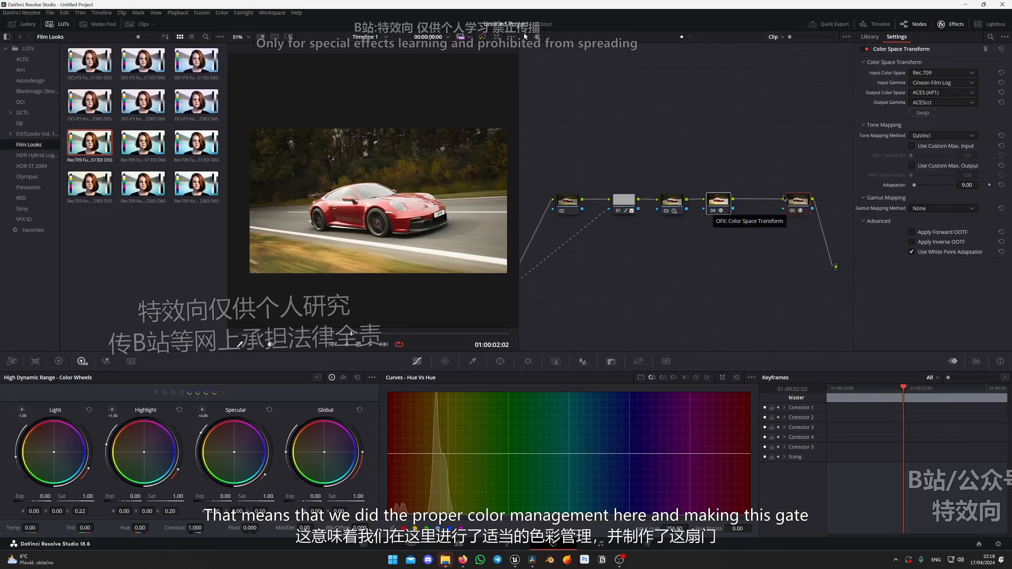
{"action": "left_click_drag", "start_coordinate": [711, 241], "coordinate": [803, 207]}
{"action": "left_click", "coordinate": [780, 238]}
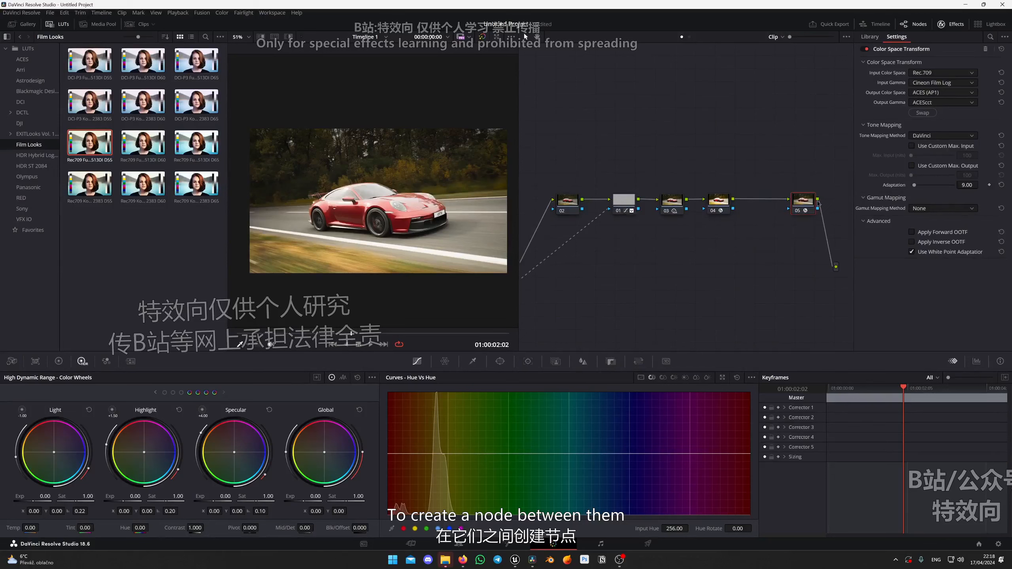
Try adding a serial node before node 05 and undo the addition.
{"action": "key", "text": "shift+s"}
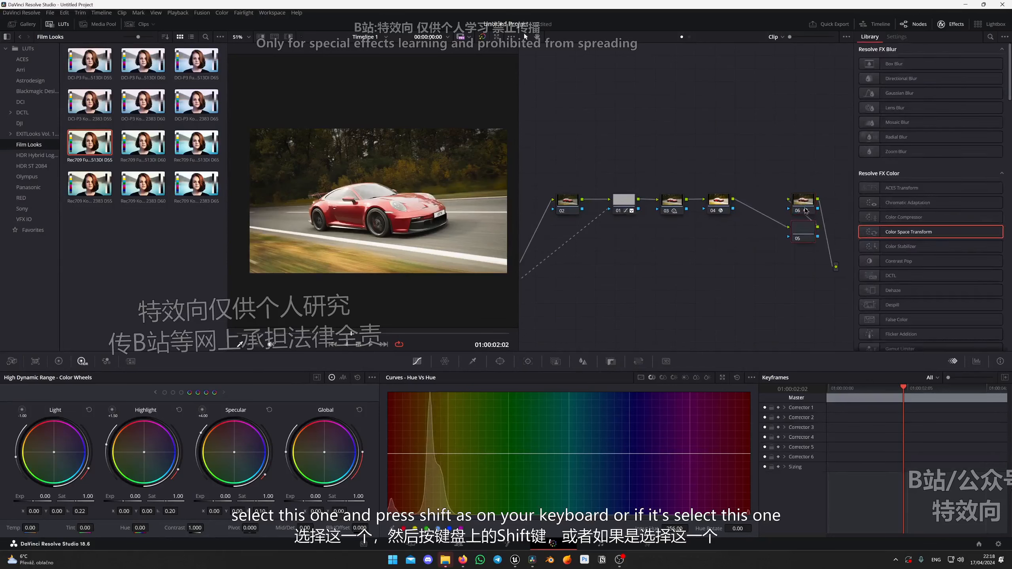
{"action": "left_click_drag", "start_coordinate": [806, 230], "coordinate": [769, 234]}
{"action": "key", "text": "ctrl+z"}
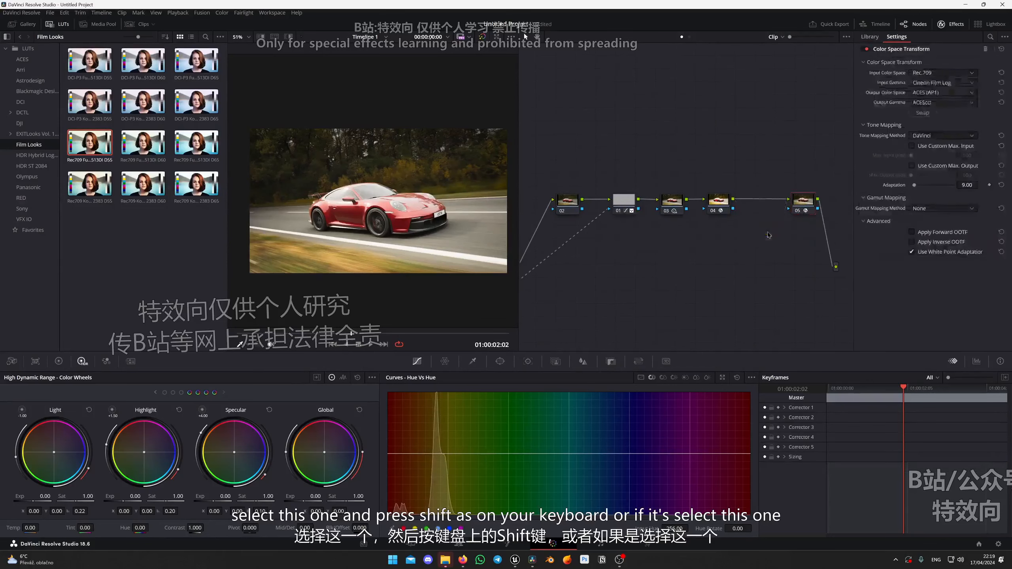
Add a serial node after node 04 and apply the Rec709 Fujifilm 3513DI D55 LUT to it.
{"action": "left_click", "coordinate": [727, 204]}
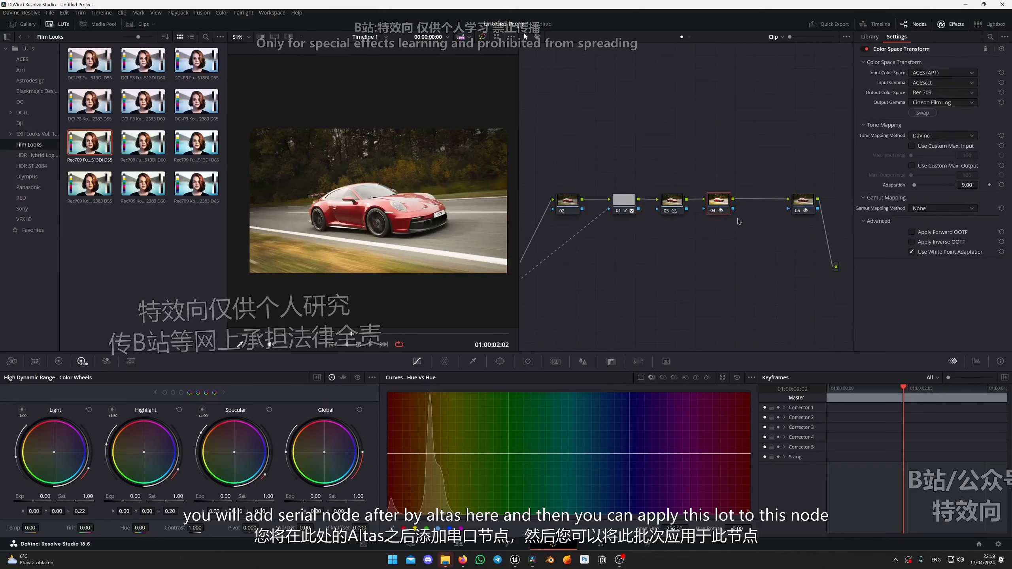
{"action": "key", "text": "shift+s"}
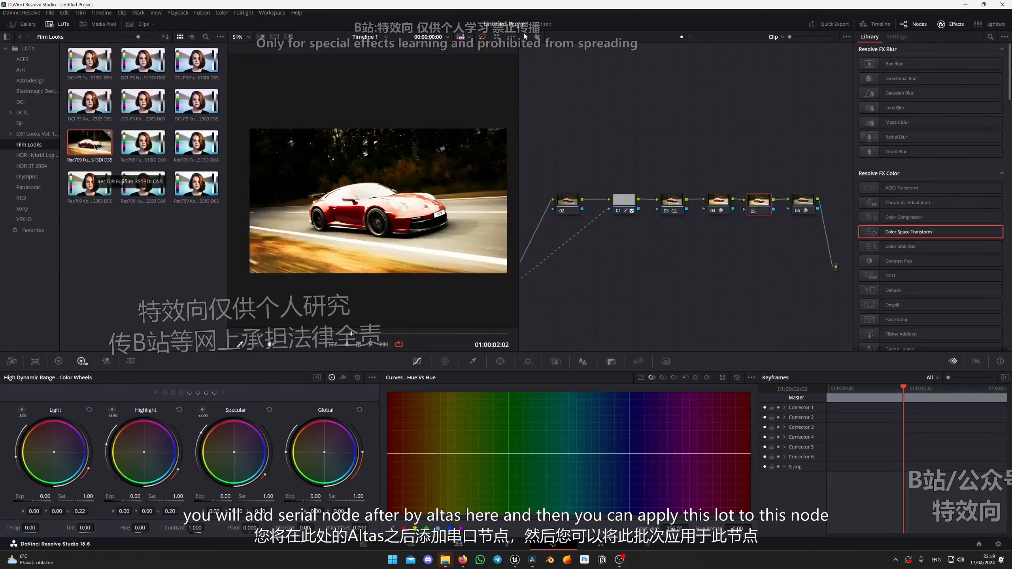
{"action": "left_click_drag", "start_coordinate": [96, 147], "coordinate": [425, 233]}
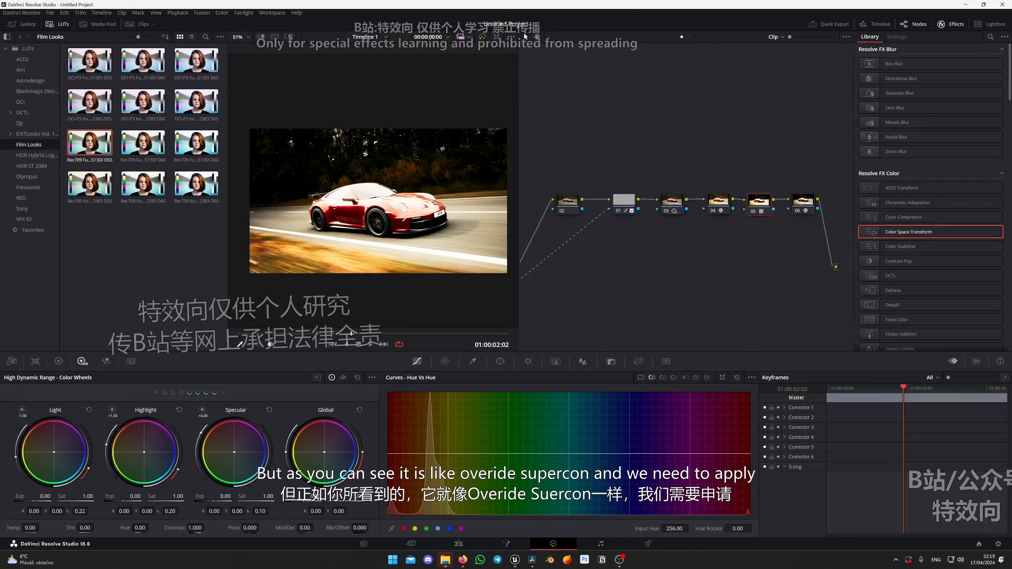
Enable Use Custom Max. Output in node 04's Color Space Transform and hide the LUT browser.
{"action": "left_click", "coordinate": [717, 204]}
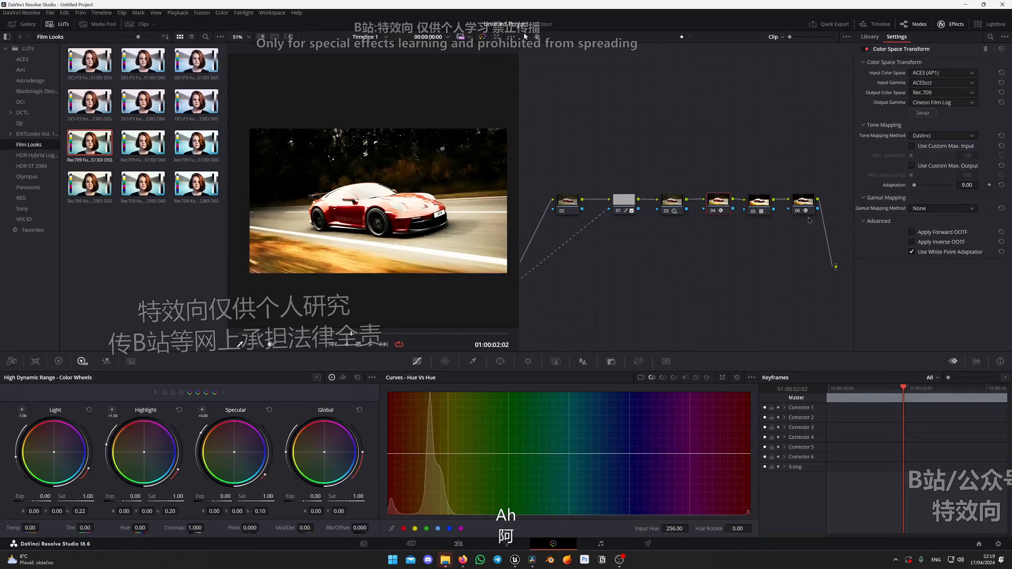
{"action": "left_click", "coordinate": [916, 170]}
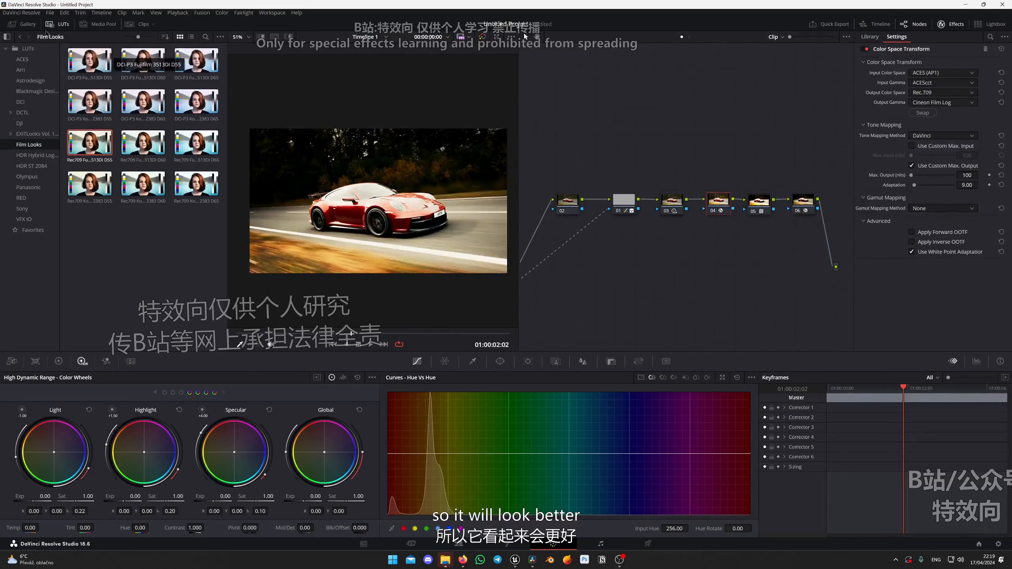
{"action": "left_click", "coordinate": [58, 24]}
{"action": "scroll", "coordinate": [243, 191], "scroll_direction": "up", "scroll_amount": 5}
{"action": "left_click_drag", "start_coordinate": [348, 246], "coordinate": [302, 235]}
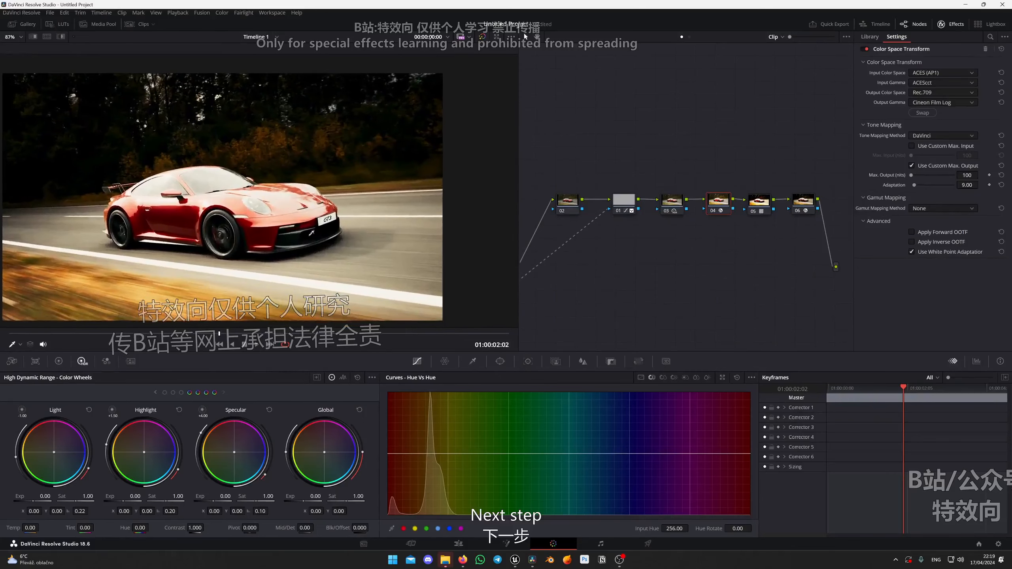
Lower the key output gain of LUT node 05 to 0.373.
{"action": "left_click_drag", "start_coordinate": [762, 211], "coordinate": [762, 214]}
{"action": "left_click", "coordinate": [611, 361]}
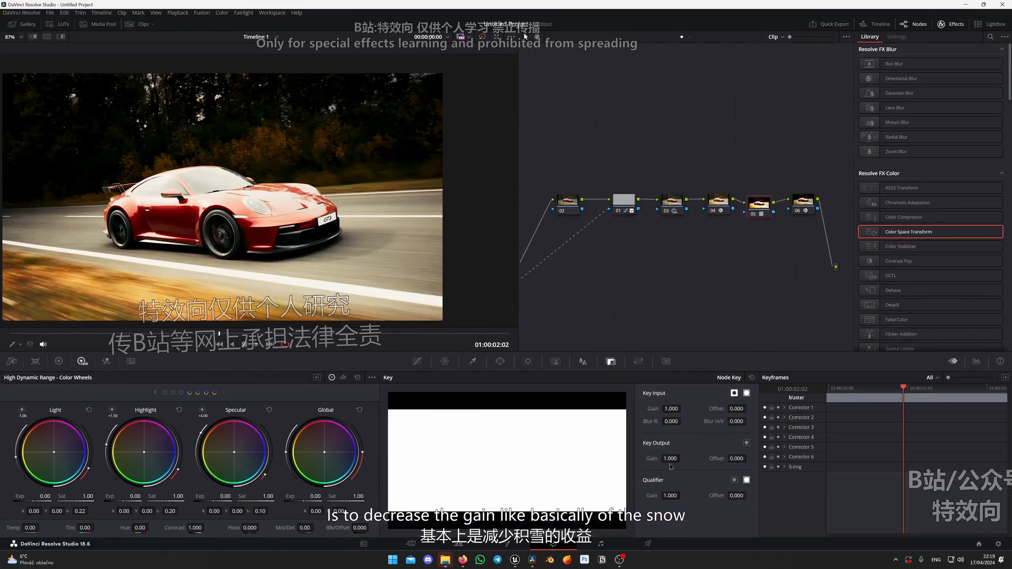
{"action": "left_click_drag", "start_coordinate": [675, 459], "coordinate": [684, 458]}
{"action": "scroll", "coordinate": [246, 206], "scroll_direction": "down", "scroll_amount": 2}
{"action": "scroll", "coordinate": [246, 206], "scroll_direction": "up", "scroll_amount": 1}
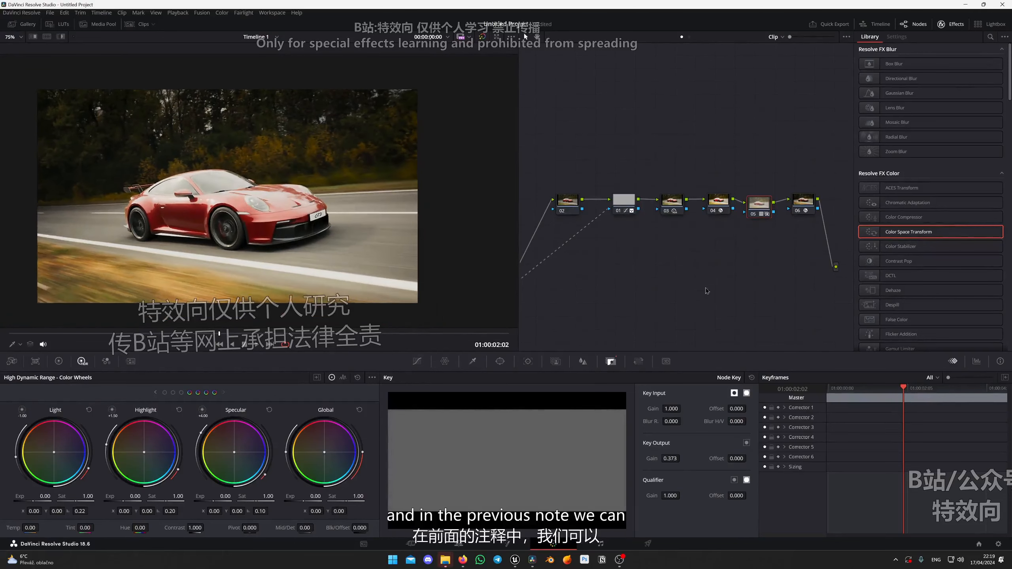
Try raising the Shadow exposure on node 03 to about 0.14.
{"action": "left_click", "coordinate": [672, 207]}
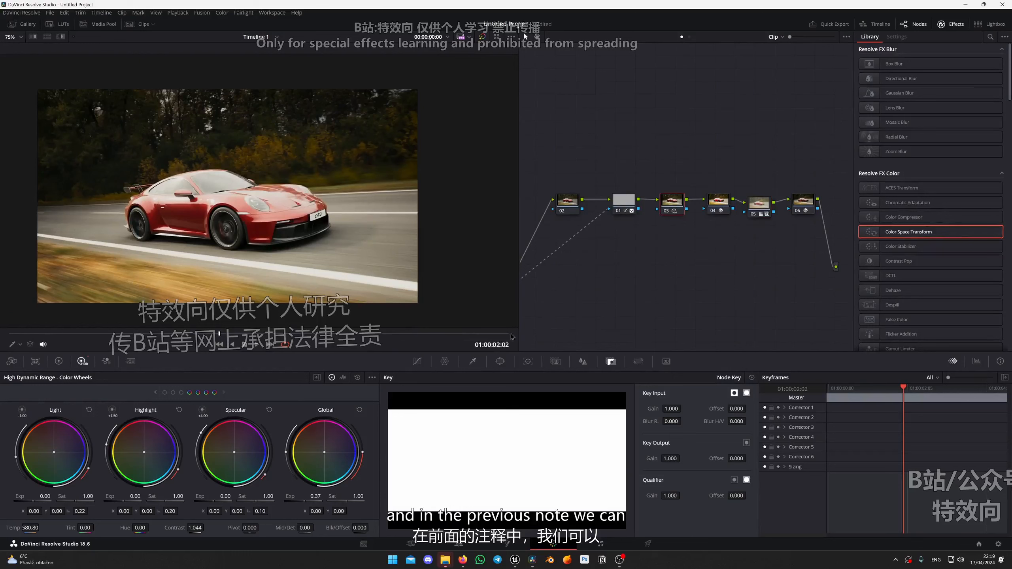
{"action": "left_click", "coordinate": [156, 393]}
{"action": "left_click_drag", "start_coordinate": [44, 497], "coordinate": [56, 497]}
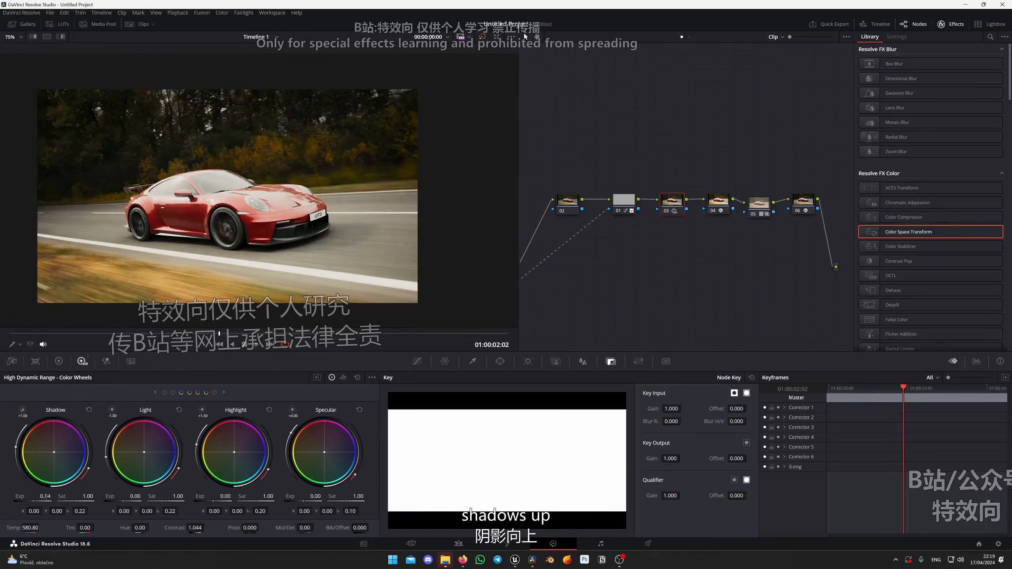
{"action": "scroll", "coordinate": [259, 193], "scroll_direction": "down", "scroll_amount": 6}
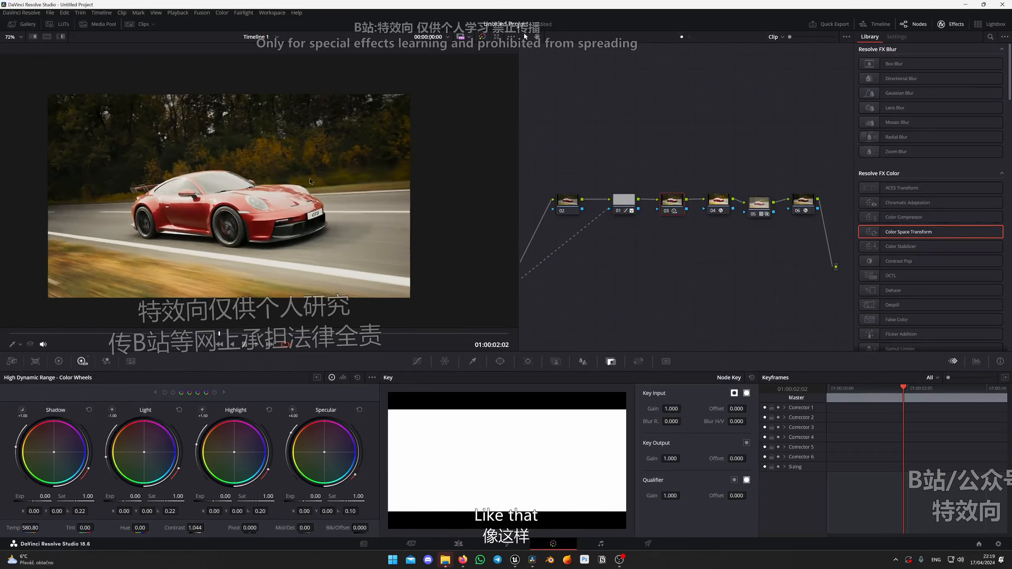
Lower the Light exposure on node 03 to -0.18 and inspect the car's highlights.
{"action": "left_click_drag", "start_coordinate": [721, 251], "coordinate": [743, 251]}
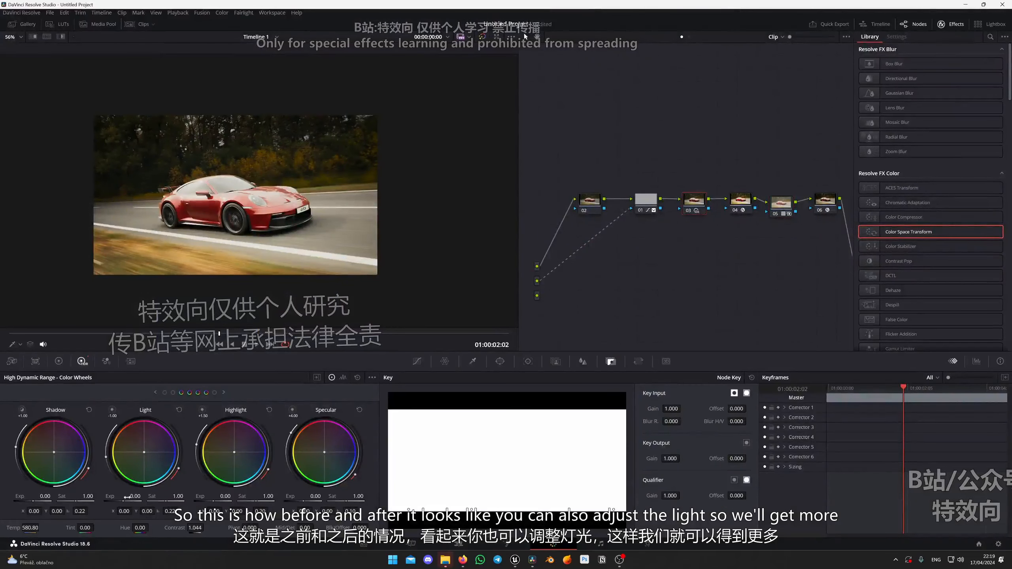
{"action": "left_click_drag", "start_coordinate": [127, 497], "coordinate": [119, 497]}
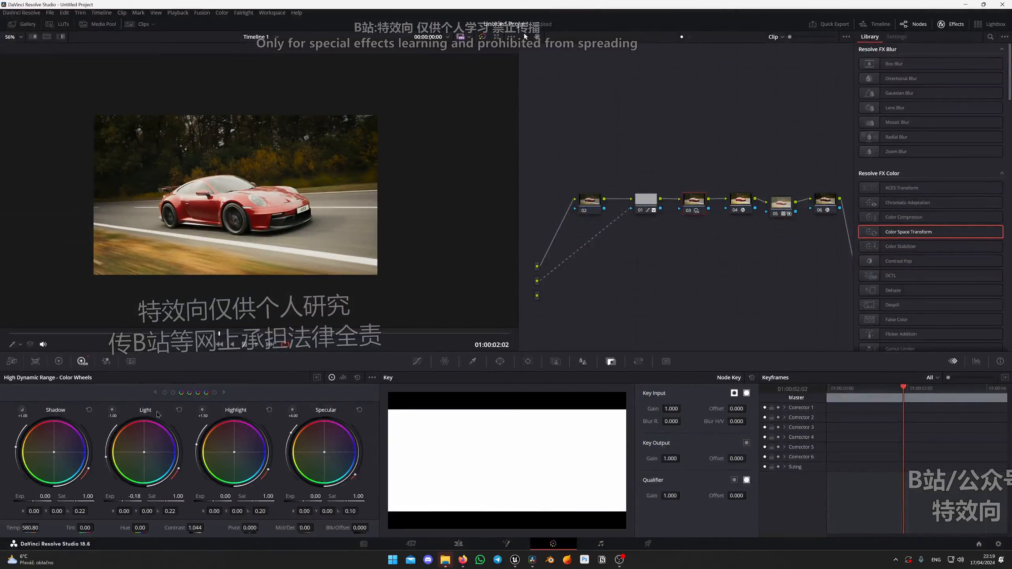
{"action": "scroll", "coordinate": [244, 216], "scroll_direction": "up", "scroll_amount": 2}
{"action": "scroll", "coordinate": [244, 216], "scroll_direction": "up", "scroll_amount": 5}
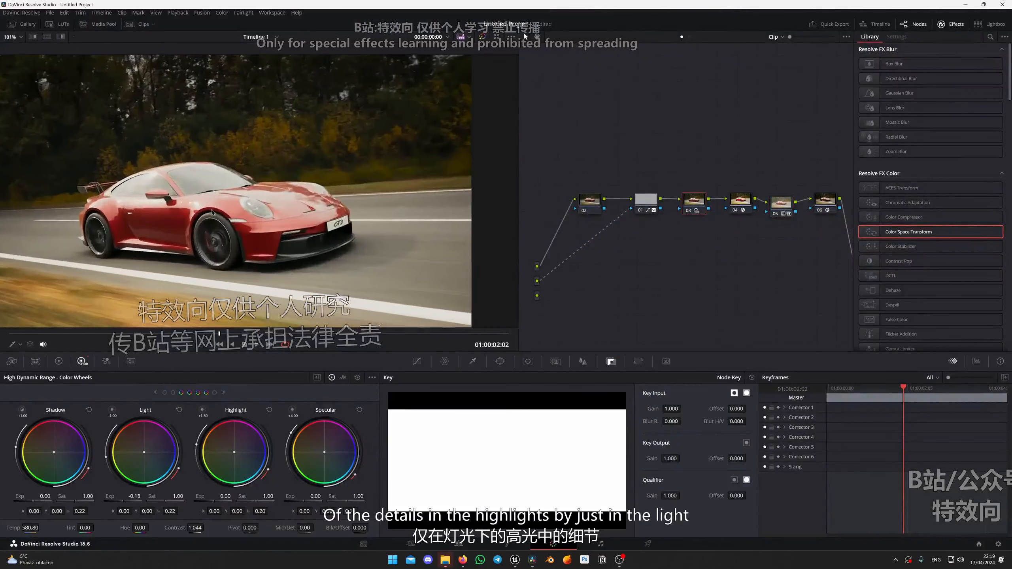
{"action": "scroll", "coordinate": [347, 207], "scroll_direction": "down", "scroll_amount": 2}
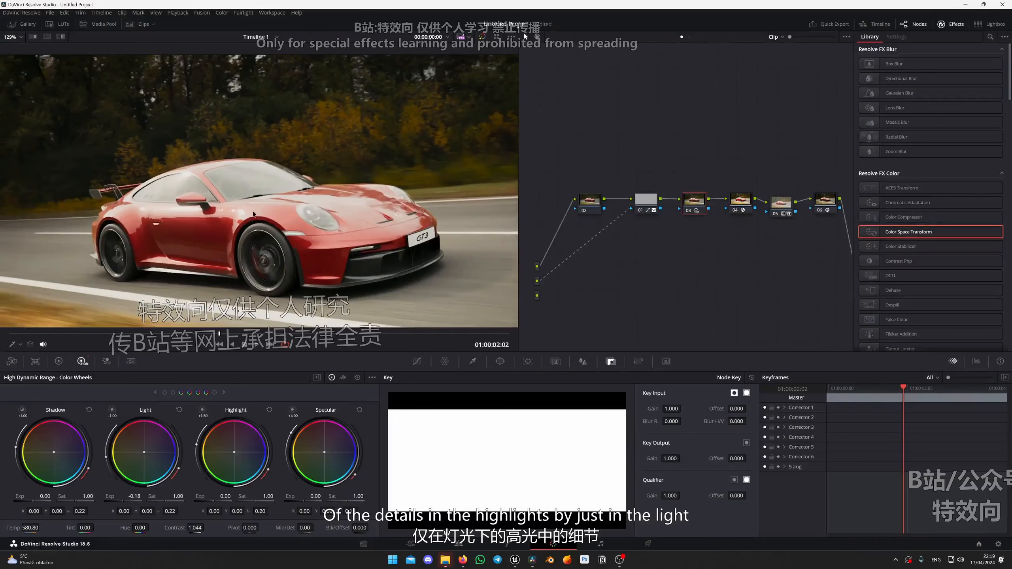
{"action": "scroll", "coordinate": [341, 215], "scroll_direction": "down", "scroll_amount": 2}
{"action": "scroll", "coordinate": [341, 215], "scroll_direction": "down", "scroll_amount": 1}
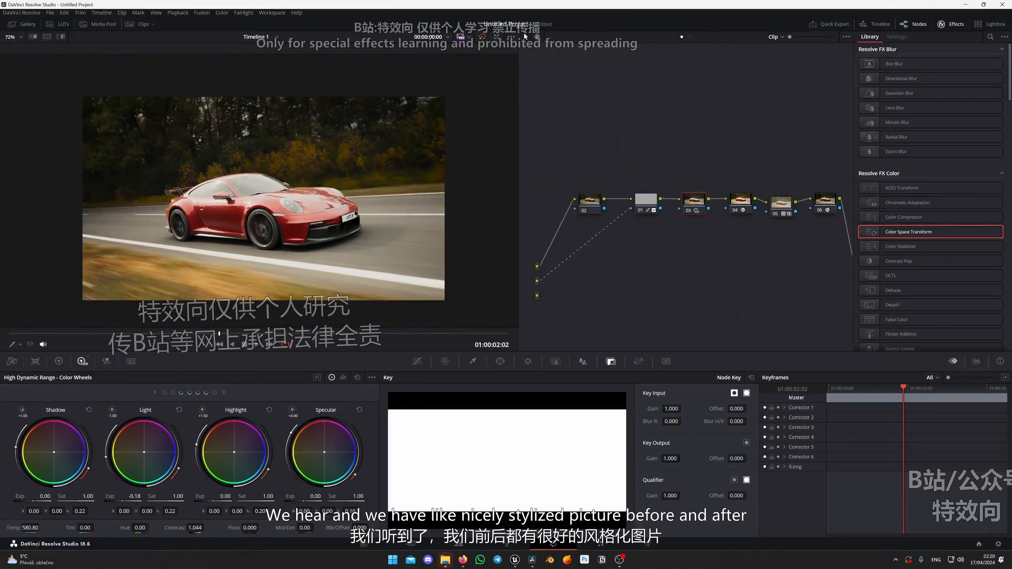
Compare the image with and without LUT node 05, and raise its key output gain to 0.491.
{"action": "left_click", "coordinate": [780, 208]}
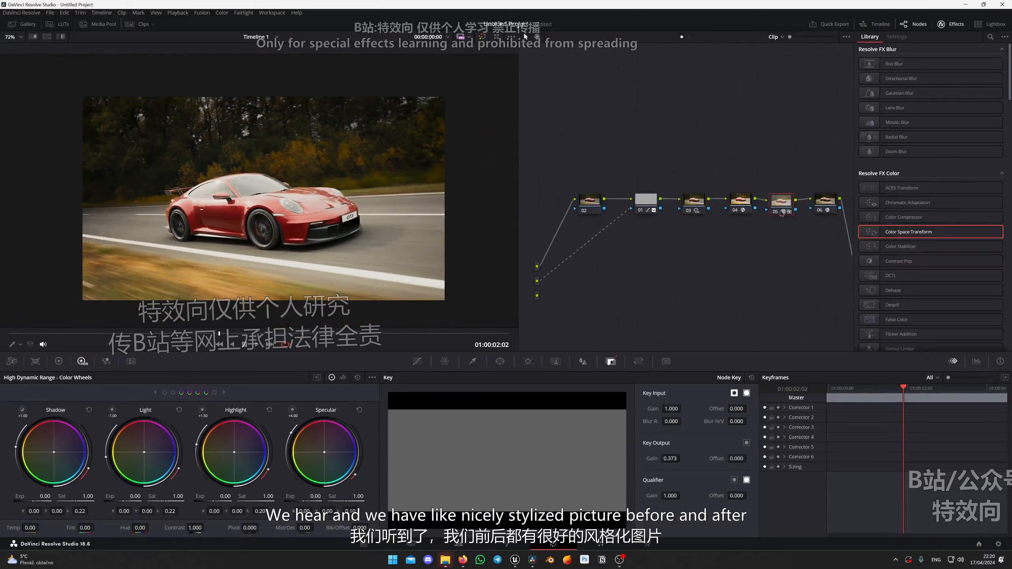
{"action": "key", "text": "ctrl+d"}
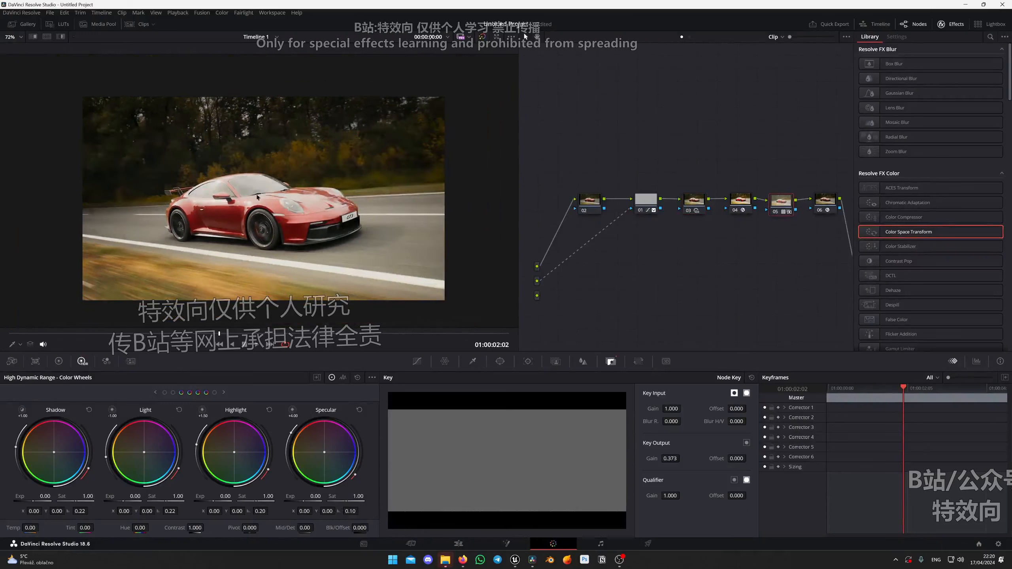
{"action": "scroll", "coordinate": [253, 187], "scroll_direction": "down", "scroll_amount": 2}
{"action": "scroll", "coordinate": [253, 187], "scroll_direction": "up", "scroll_amount": 1}
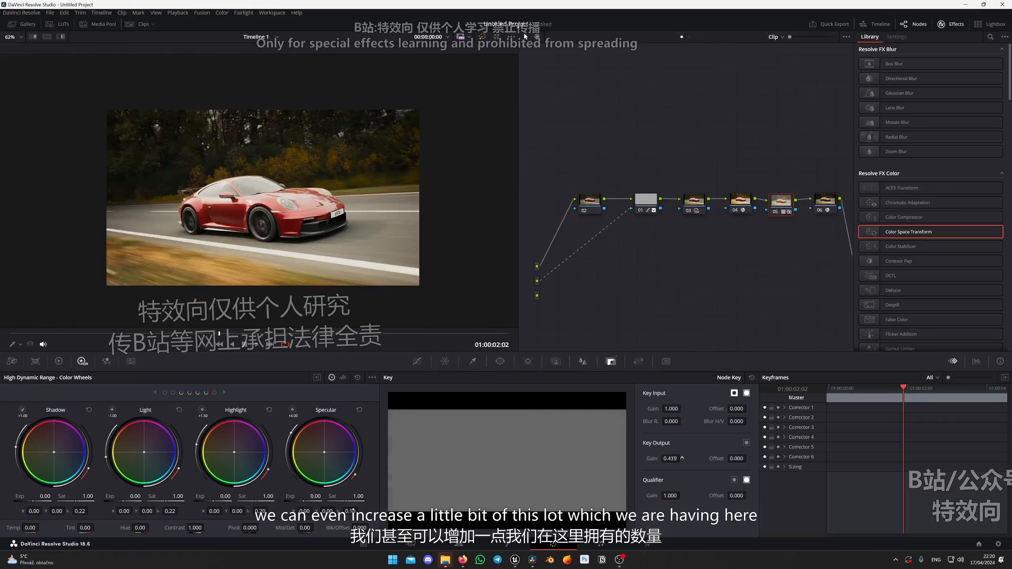
{"action": "left_click_drag", "start_coordinate": [672, 459], "coordinate": [684, 458]}
{"action": "scroll", "coordinate": [335, 221], "scroll_direction": "down", "scroll_amount": 1}
{"action": "scroll", "coordinate": [335, 221], "scroll_direction": "up", "scroll_amount": 4}
{"action": "left_click_drag", "start_coordinate": [336, 220], "coordinate": [324, 217]}
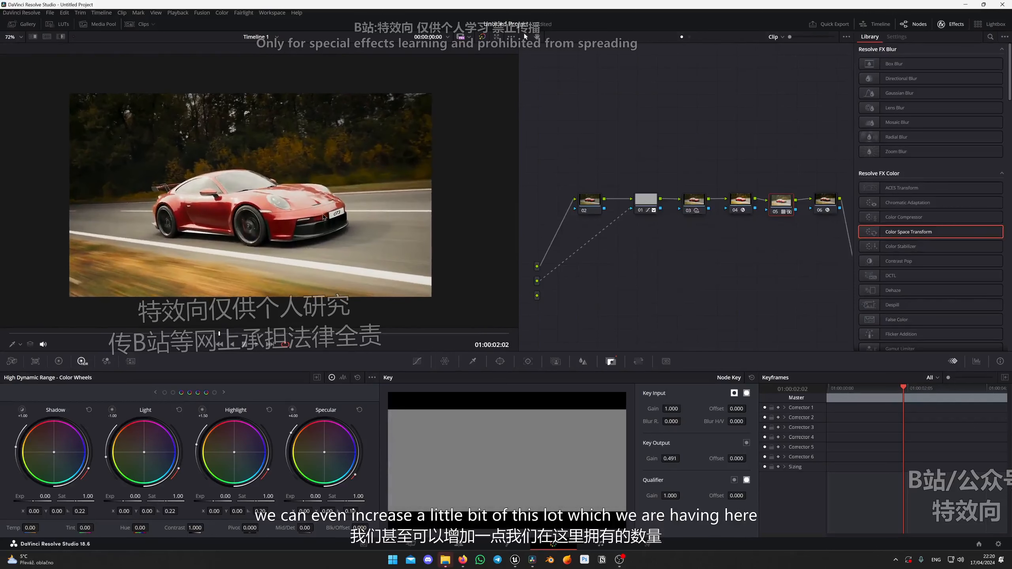
Reset node 03's color temperature and adjust it to 62.40.
{"action": "scroll", "coordinate": [323, 217], "scroll_direction": "up", "scroll_amount": 1}
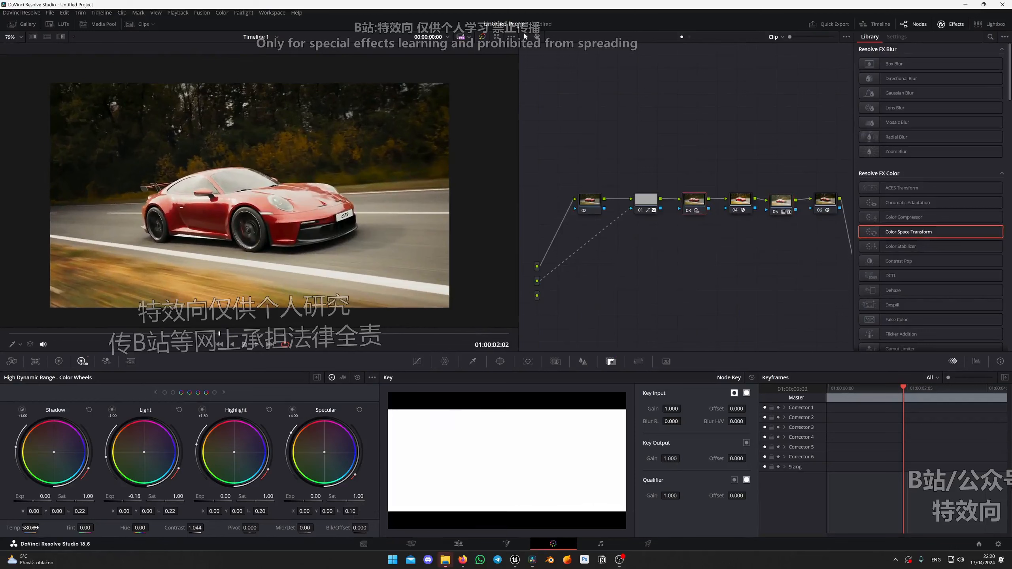
{"action": "double_click", "coordinate": [10, 528]}
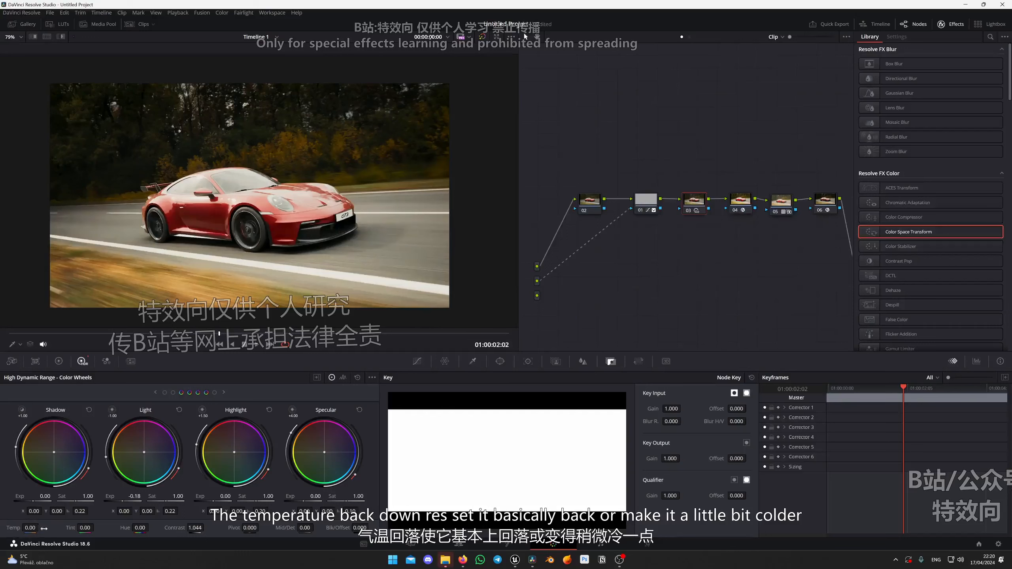
{"action": "left_click_drag", "start_coordinate": [38, 527], "coordinate": [40, 527]}
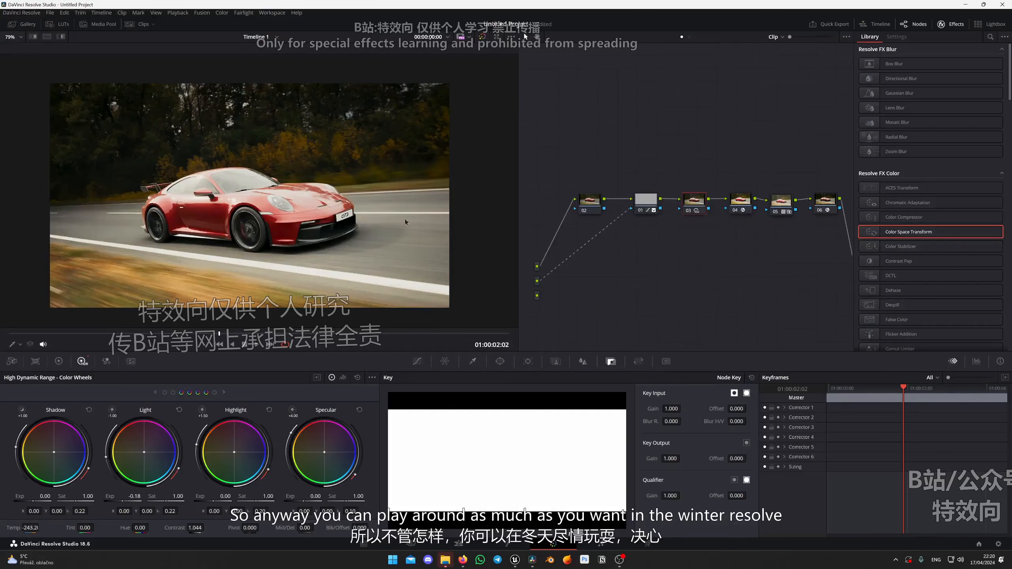
{"action": "scroll", "coordinate": [405, 222], "scroll_direction": "down", "scroll_amount": 4}
{"action": "scroll", "coordinate": [405, 222], "scroll_direction": "up", "scroll_amount": 3}
{"action": "left_click_drag", "start_coordinate": [29, 527], "coordinate": [103, 527]}
{"action": "scroll", "coordinate": [260, 191], "scroll_direction": "down", "scroll_amount": 3}
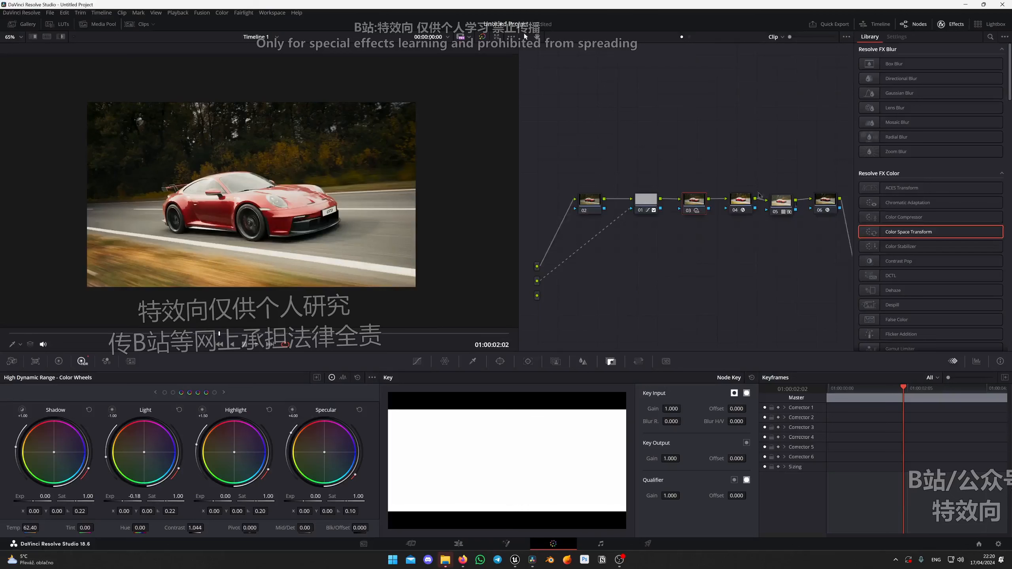
Shift the whole node chain away from the output to make room after node 06, and select node 06.
{"action": "left_click_drag", "start_coordinate": [744, 241], "coordinate": [710, 247]}
{"action": "left_click_drag", "start_coordinate": [799, 245], "coordinate": [551, 192]}
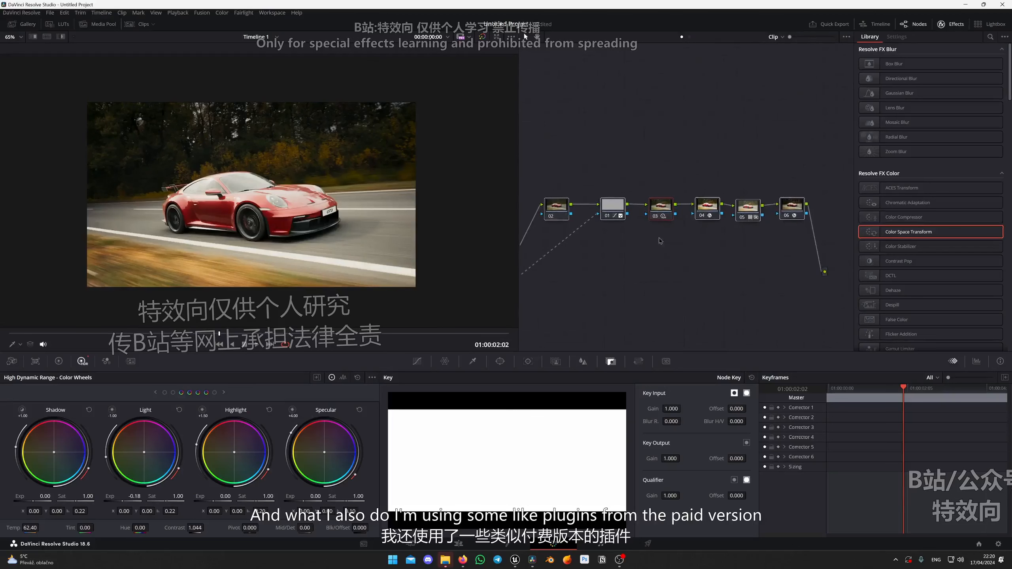
{"action": "left_click_drag", "start_coordinate": [659, 238], "coordinate": [692, 243]}
{"action": "left_click_drag", "start_coordinate": [645, 212], "coordinate": [596, 209]}
{"action": "left_click", "coordinate": [769, 273]}
{"action": "left_click", "coordinate": [772, 210]}
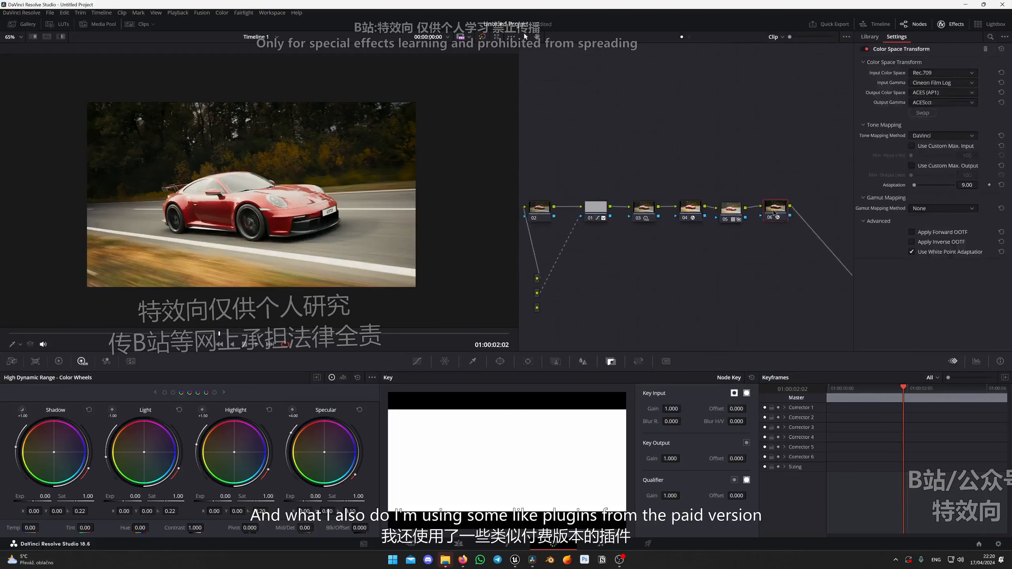
Add a serial node after node 06 and apply the Film Grain effect to it.
{"action": "key", "text": "alt+s"}
{"action": "left_click", "coordinate": [991, 36]}
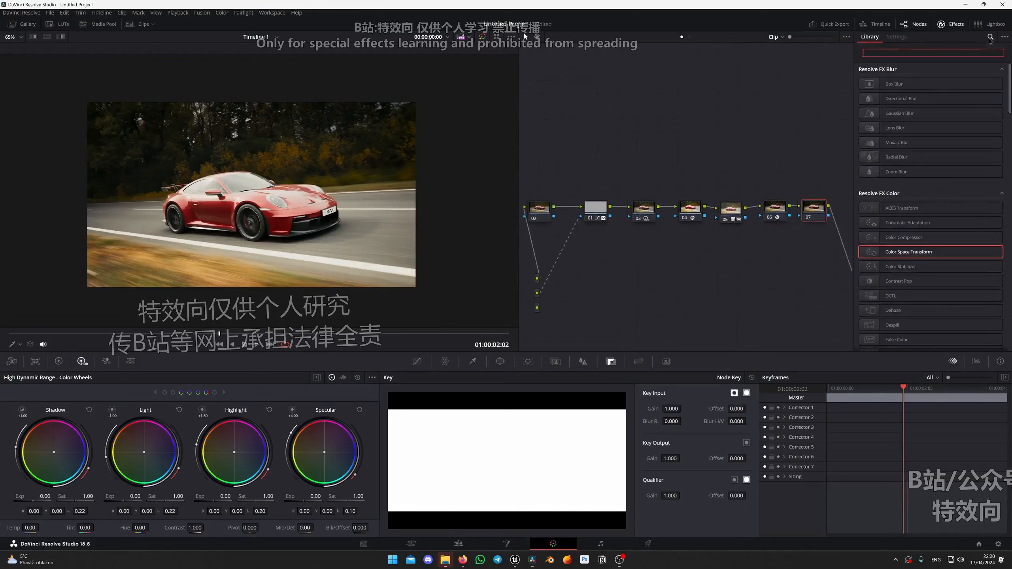
{"action": "type", "text": "film"}
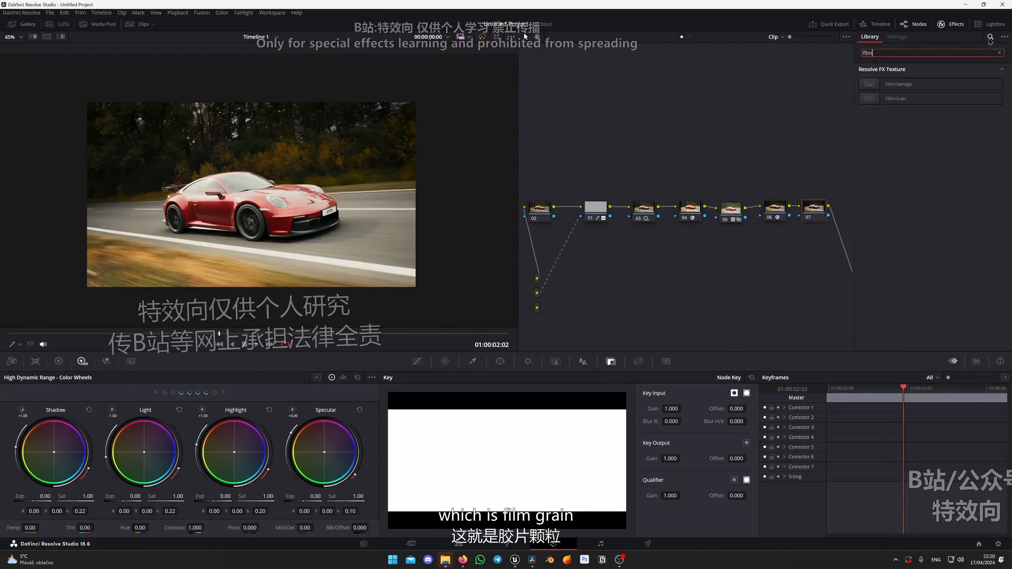
{"action": "left_click_drag", "start_coordinate": [893, 98], "coordinate": [814, 209]}
Choose the 35mm 400T film grain preset, then set grain strength to 0.518, softness to 0.165 and saturation to 0.150.
{"action": "left_click", "coordinate": [937, 80]}
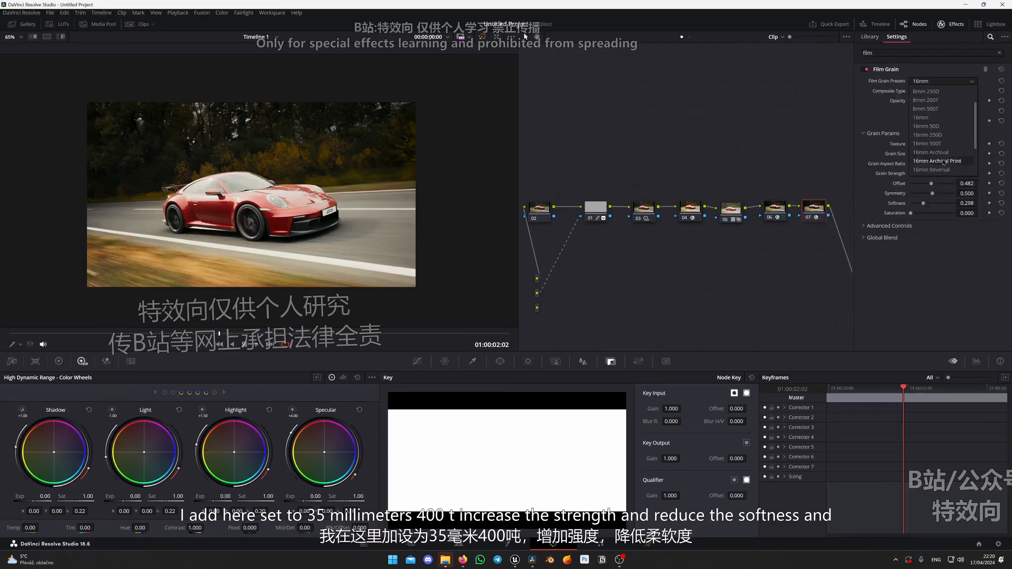
{"action": "left_click", "coordinate": [942, 169]}
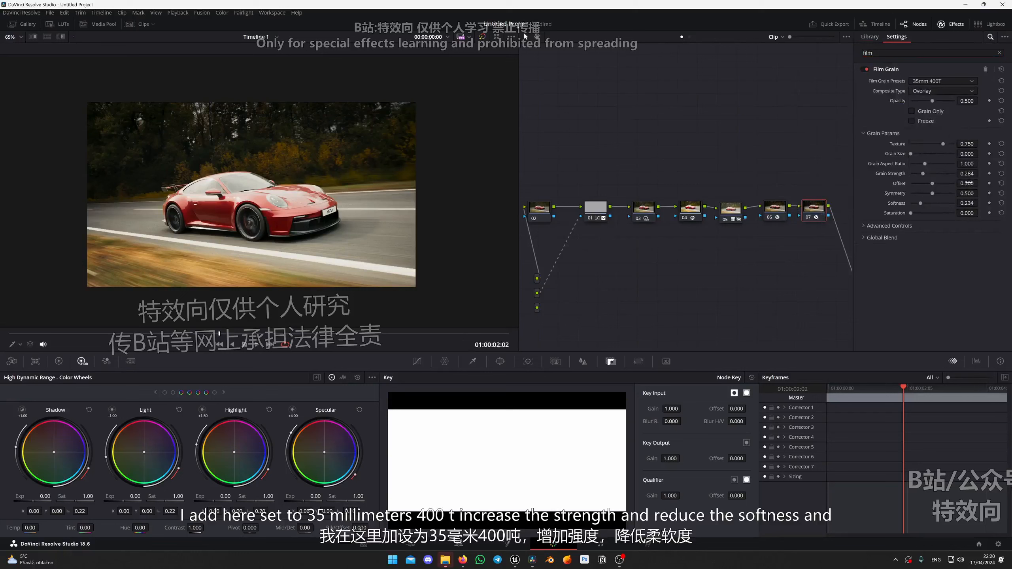
{"action": "left_click_drag", "start_coordinate": [967, 173], "coordinate": [980, 174]}
{"action": "left_click_drag", "start_coordinate": [966, 213], "coordinate": [980, 213]}
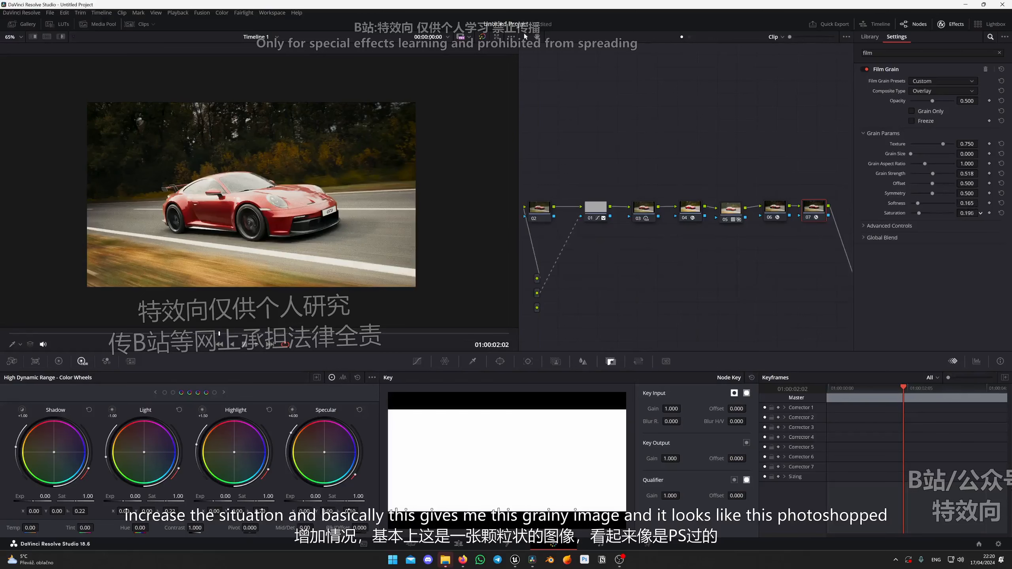
Raise the film grain softness to 0.246 while judging the grain on the car's front end.
{"action": "scroll", "coordinate": [347, 211], "scroll_direction": "up", "scroll_amount": 5}
{"action": "left_click_drag", "start_coordinate": [391, 215], "coordinate": [325, 202]}
{"action": "scroll", "coordinate": [325, 202], "scroll_direction": "up", "scroll_amount": 5}
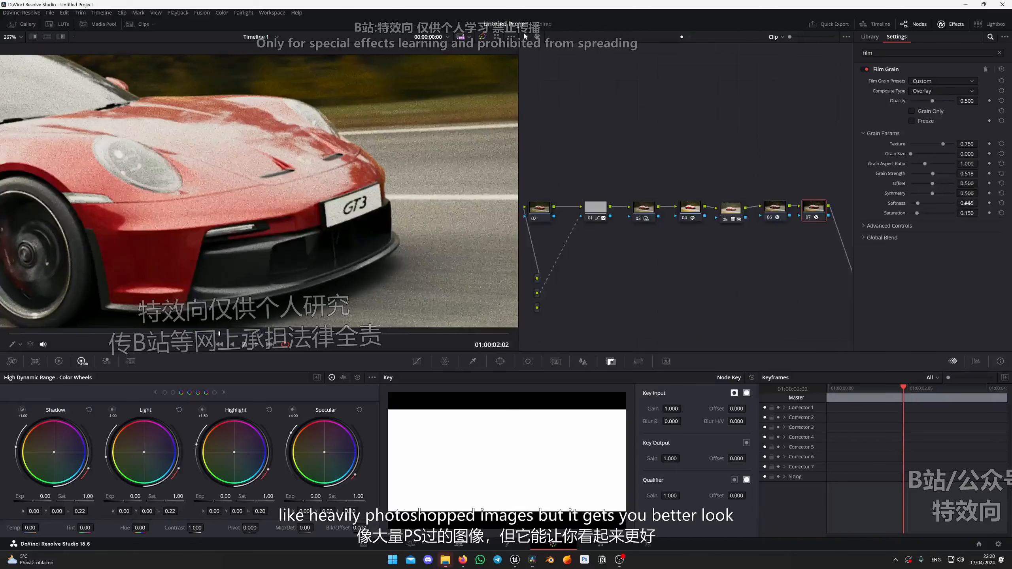
{"action": "left_click_drag", "start_coordinate": [979, 203], "coordinate": [980, 203]}
{"action": "scroll", "coordinate": [211, 181], "scroll_direction": "down", "scroll_amount": 3}
{"action": "scroll", "coordinate": [211, 182], "scroll_direction": "down", "scroll_amount": 3}
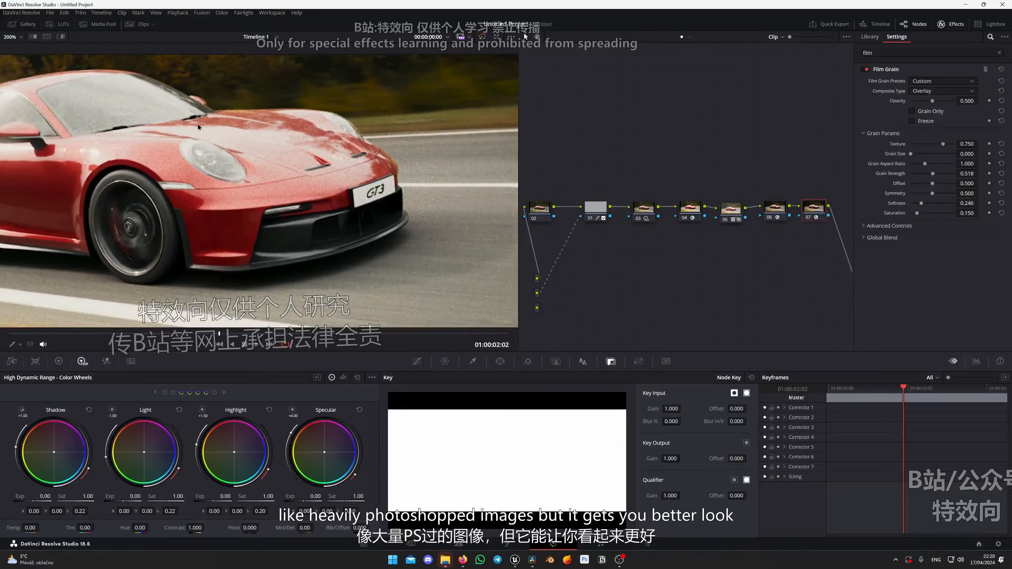
{"action": "scroll", "coordinate": [220, 201], "scroll_direction": "down", "scroll_amount": 4}
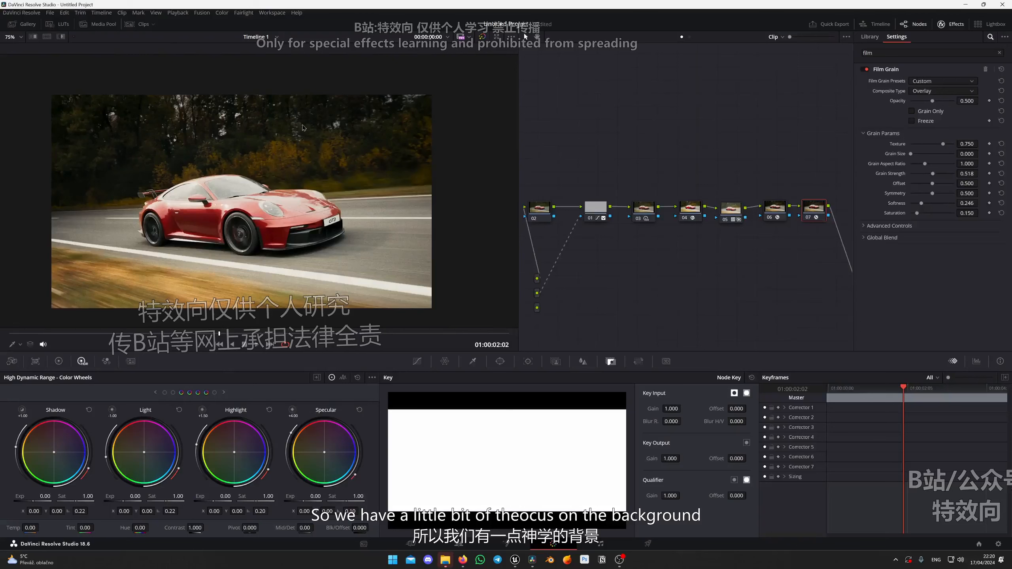
Compare the image with and without the background grade in node 01, leaving the node enabled.
{"action": "scroll", "coordinate": [269, 175], "scroll_direction": "up", "scroll_amount": 2}
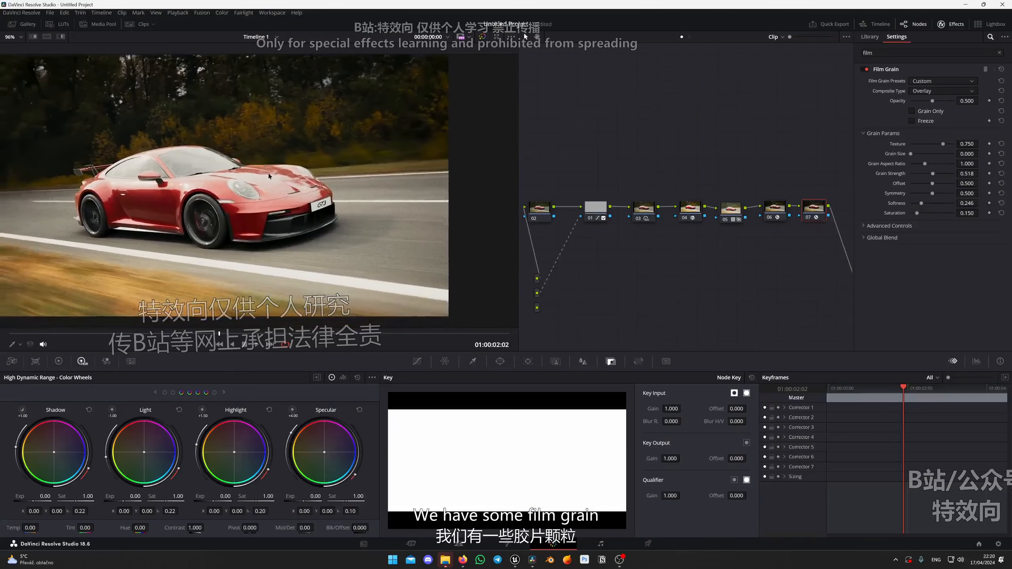
{"action": "scroll", "coordinate": [287, 183], "scroll_direction": "up", "scroll_amount": 1}
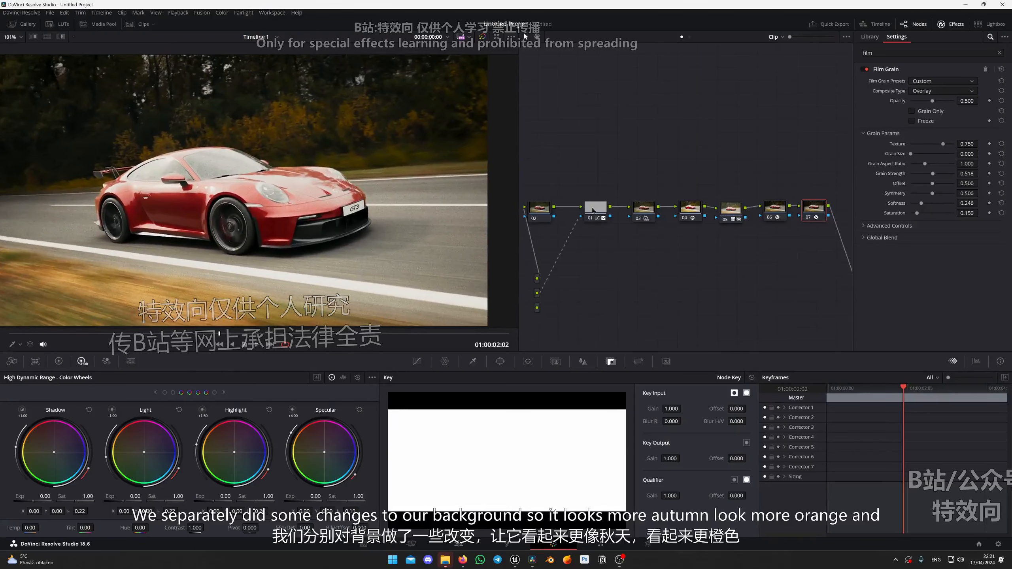
{"action": "left_click", "coordinate": [594, 209]}
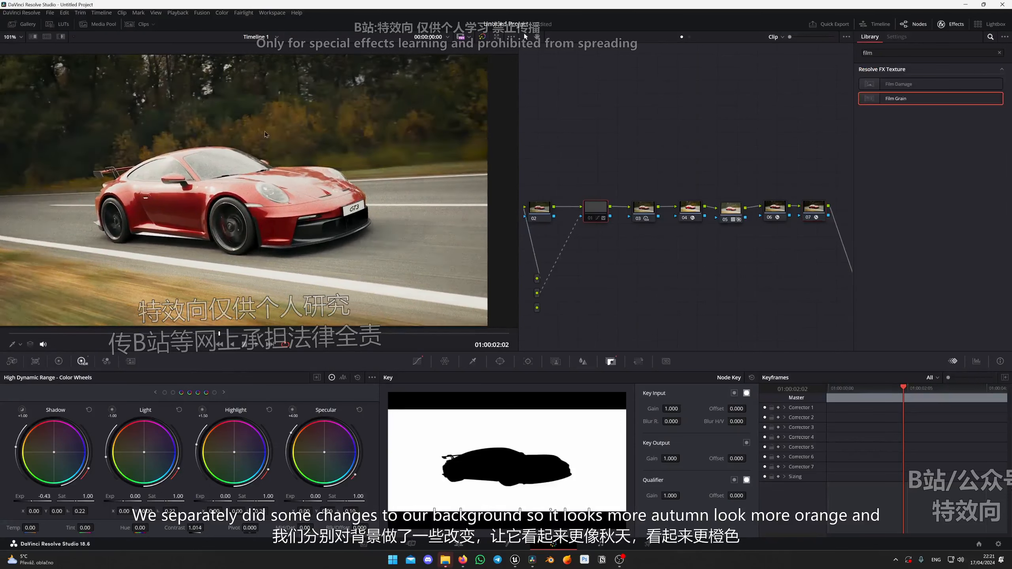
{"action": "scroll", "coordinate": [266, 135], "scroll_direction": "down", "scroll_amount": 2}
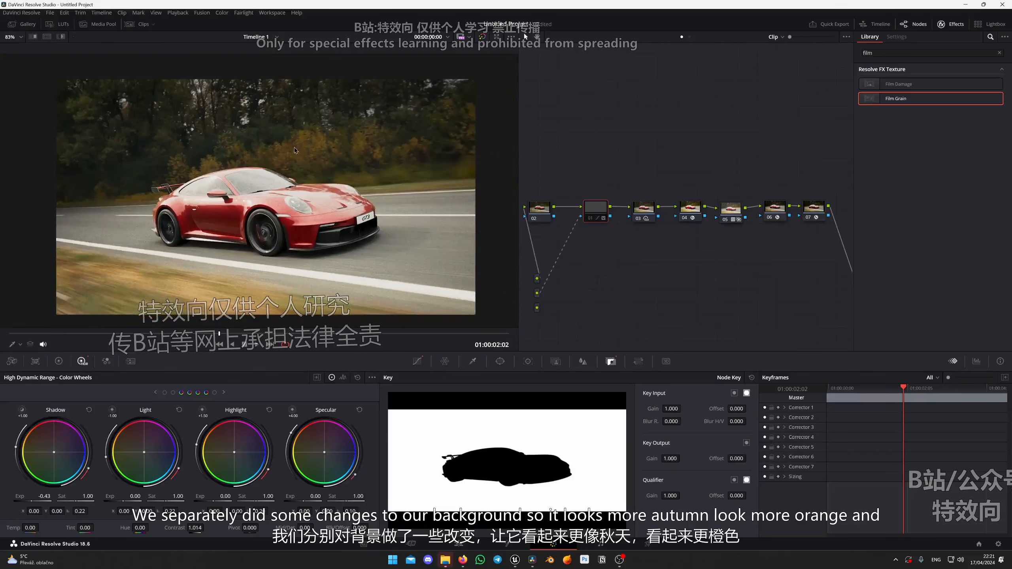
{"action": "key", "text": "ctrl+d"}
{"action": "key", "text": "ctrl+d"}
{"action": "key", "text": "ctrl+d"}
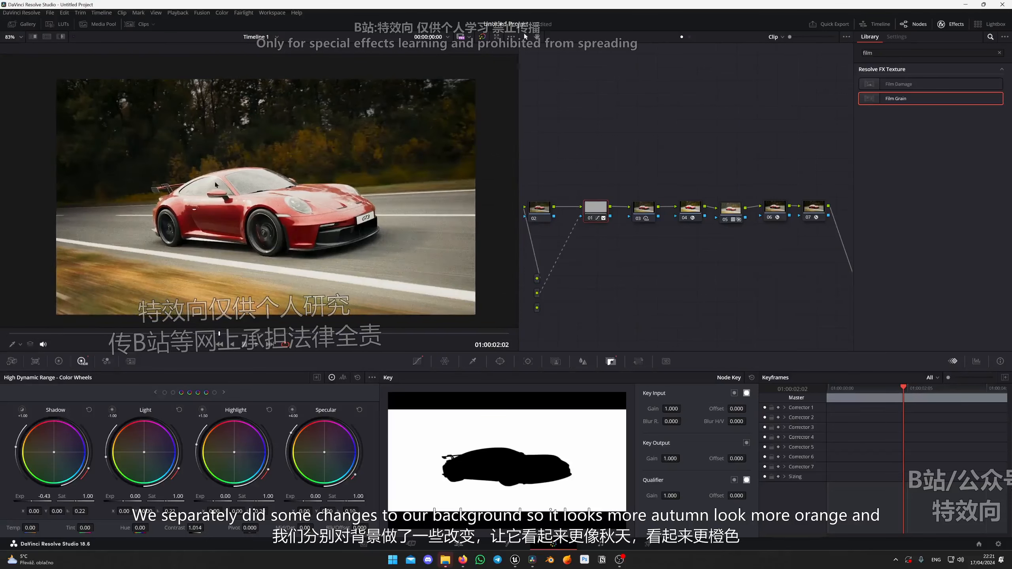
Disable node 01 to inspect the background blacks up close, re-enable it, and examine the shadow under the car.
{"action": "key", "text": "ctrl+d"}
{"action": "scroll", "coordinate": [299, 161], "scroll_direction": "down", "scroll_amount": 1}
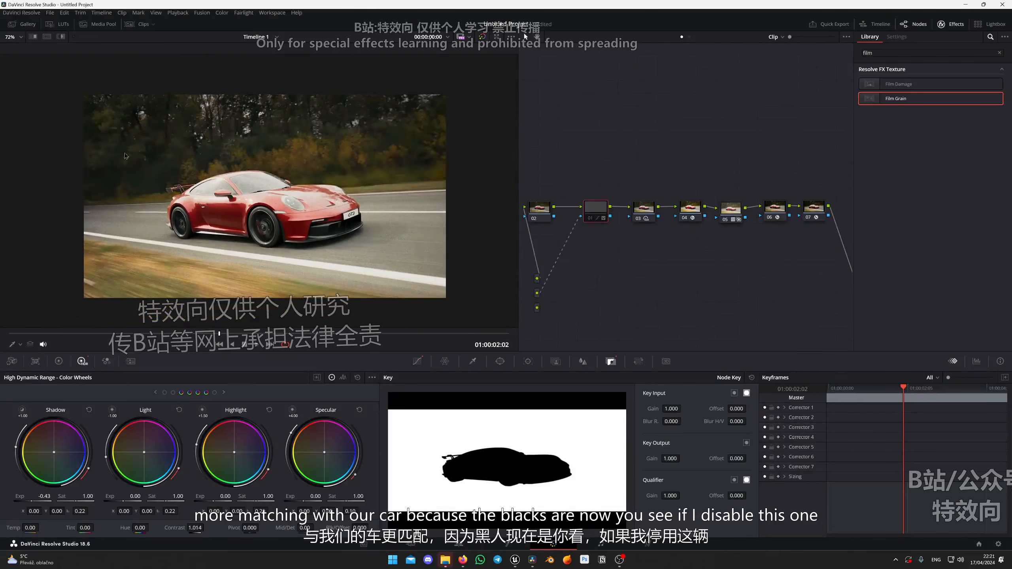
{"action": "scroll", "coordinate": [326, 158], "scroll_direction": "up", "scroll_amount": 4}
{"action": "scroll", "coordinate": [257, 185], "scroll_direction": "up", "scroll_amount": 1}
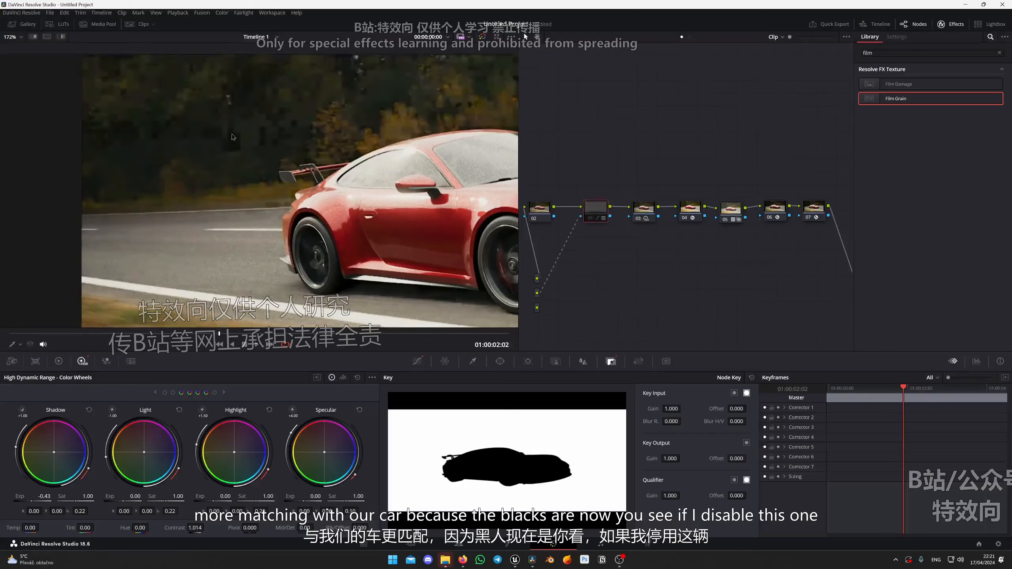
{"action": "key", "text": "ctrl+d"}
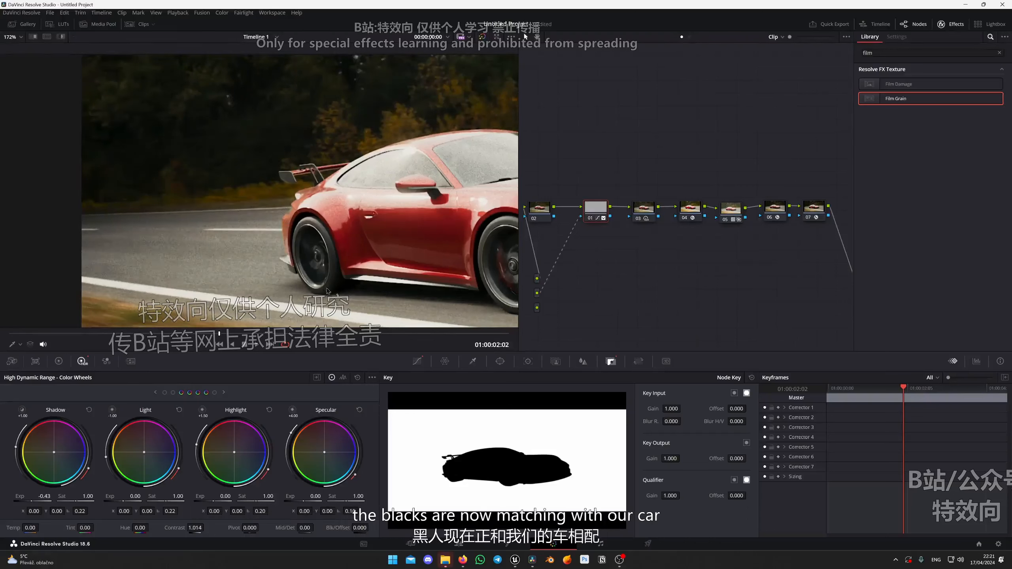
{"action": "scroll", "coordinate": [335, 241], "scroll_direction": "down", "scroll_amount": 1}
{"action": "scroll", "coordinate": [339, 245], "scroll_direction": "down", "scroll_amount": 1}
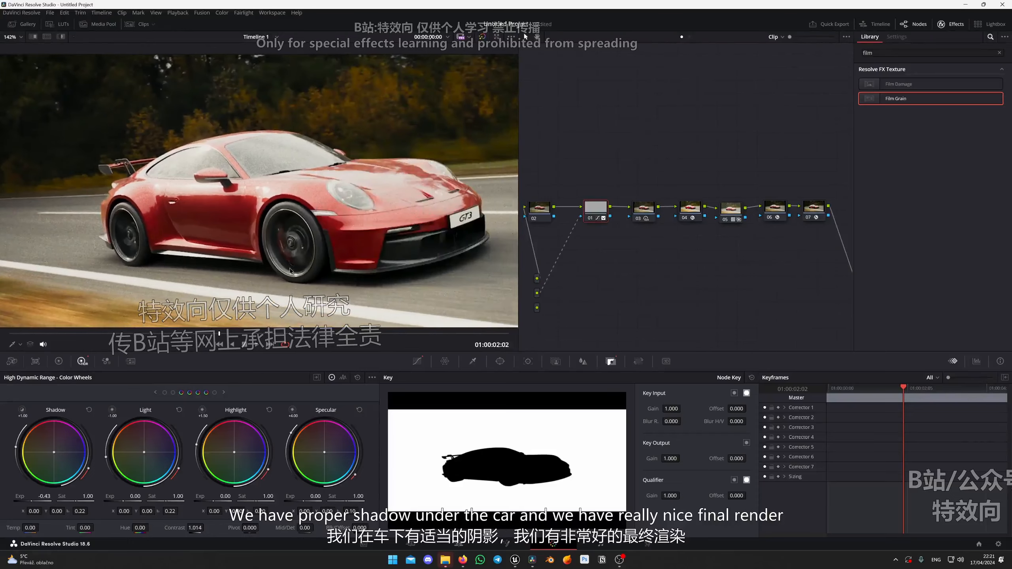
{"action": "left_click_drag", "start_coordinate": [346, 252], "coordinate": [394, 283]}
{"action": "scroll", "coordinate": [282, 231], "scroll_direction": "down", "scroll_amount": 3}
{"action": "scroll", "coordinate": [396, 286], "scroll_direction": "up", "scroll_amount": 3}
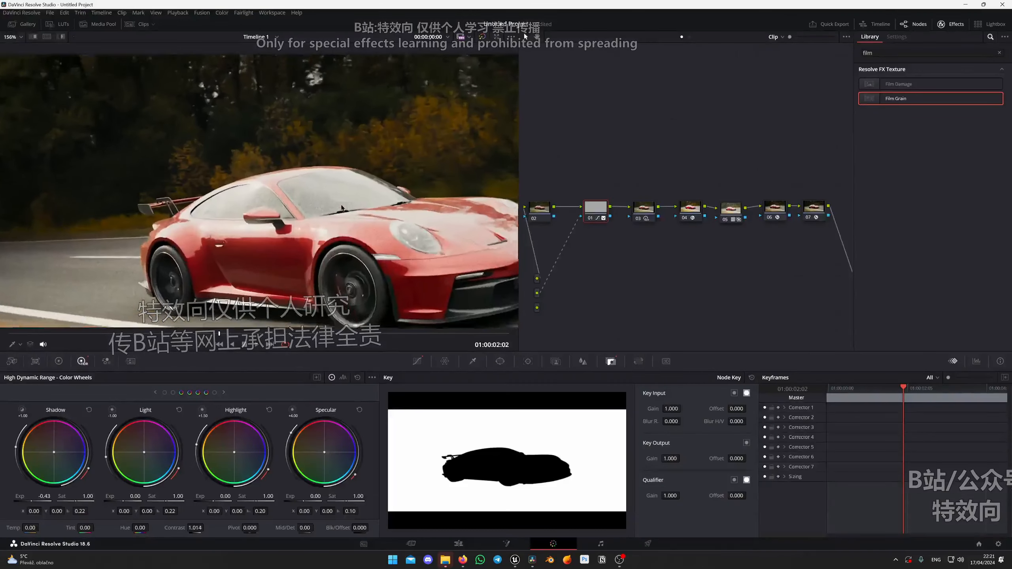
{"action": "scroll", "coordinate": [341, 207], "scroll_direction": "up", "scroll_amount": 1}
In node 07's advanced film grain controls, lower the highlights to 0.438 and the midtones to 0.319.
{"action": "left_click", "coordinate": [772, 213]}
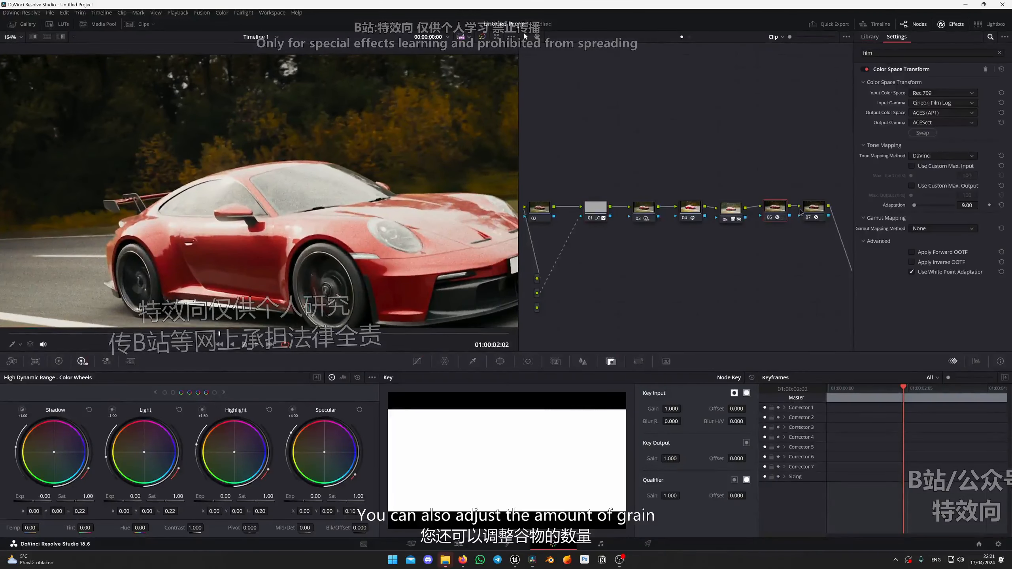
{"action": "left_click", "coordinate": [812, 211]}
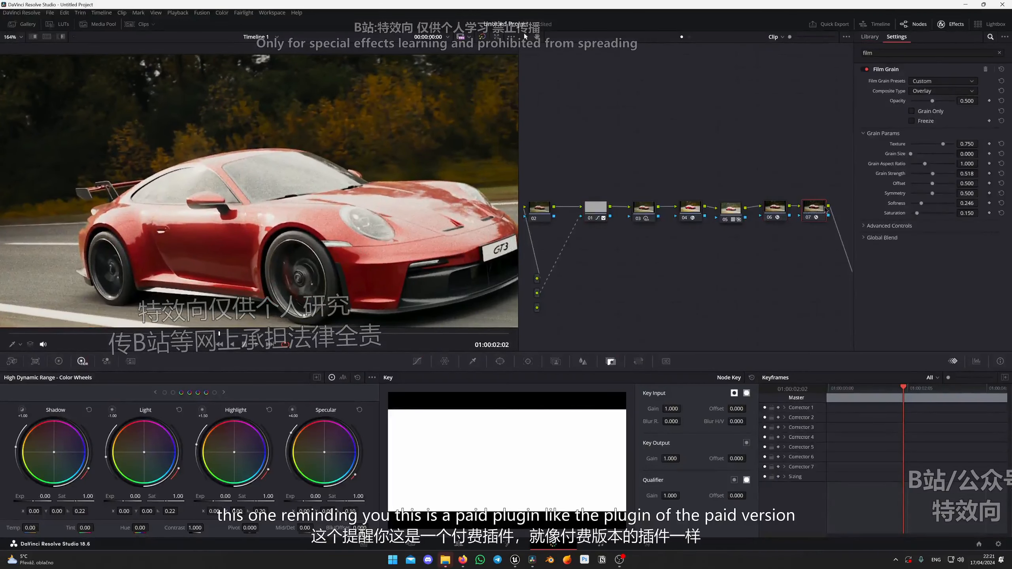
{"action": "scroll", "coordinate": [363, 251], "scroll_direction": "up", "scroll_amount": 3}
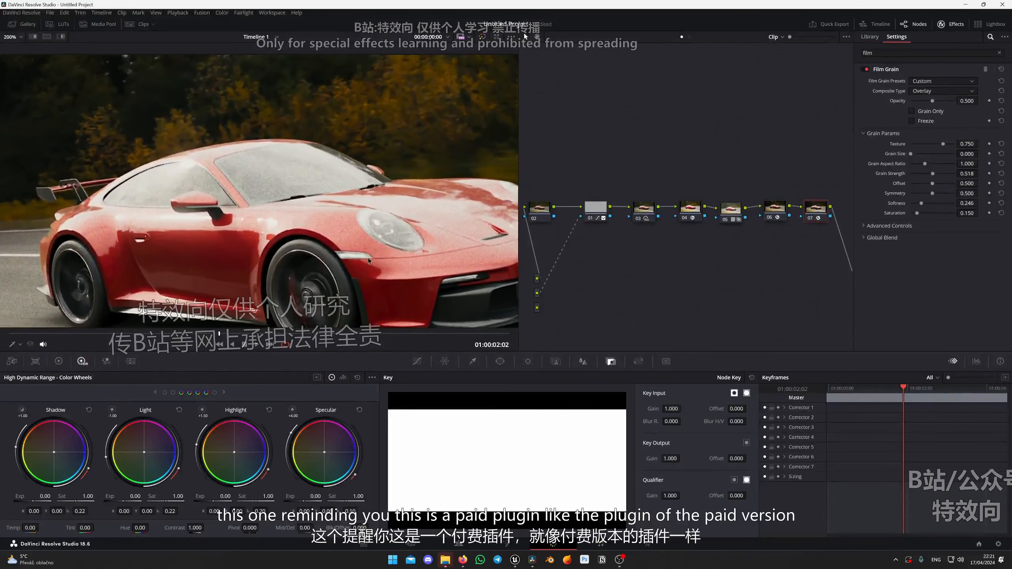
{"action": "scroll", "coordinate": [284, 184], "scroll_direction": "up", "scroll_amount": 2}
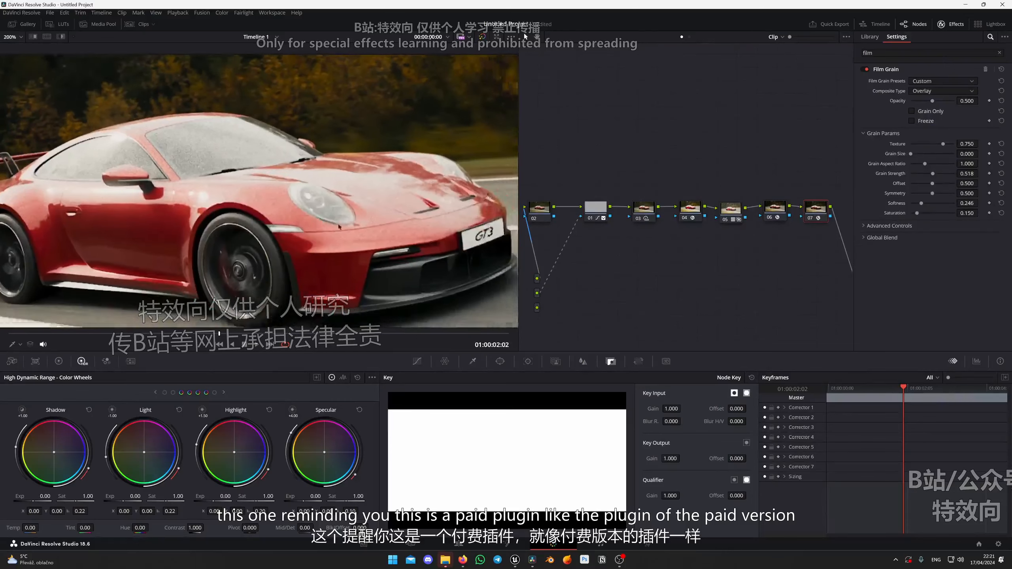
{"action": "scroll", "coordinate": [284, 184], "scroll_direction": "up", "scroll_amount": 2}
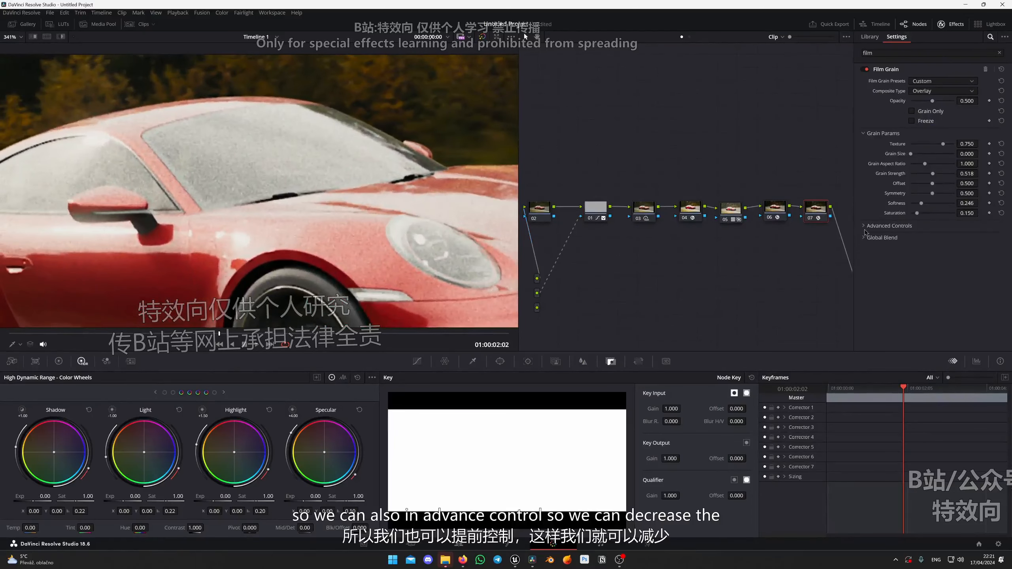
{"action": "left_click", "coordinate": [864, 226]}
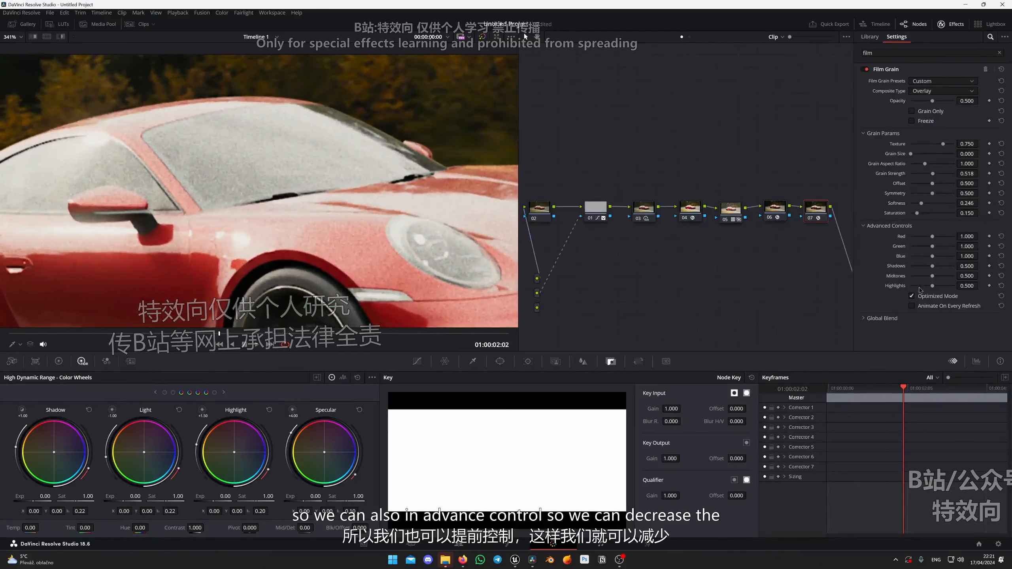
{"action": "mouse_move", "coordinate": [970, 286]}
{"action": "left_mouse_down"}
{"action": "mouse_move", "coordinate": [958, 286]}
{"action": "mouse_move", "coordinate": [970, 276]}
{"action": "left_mouse_up"}
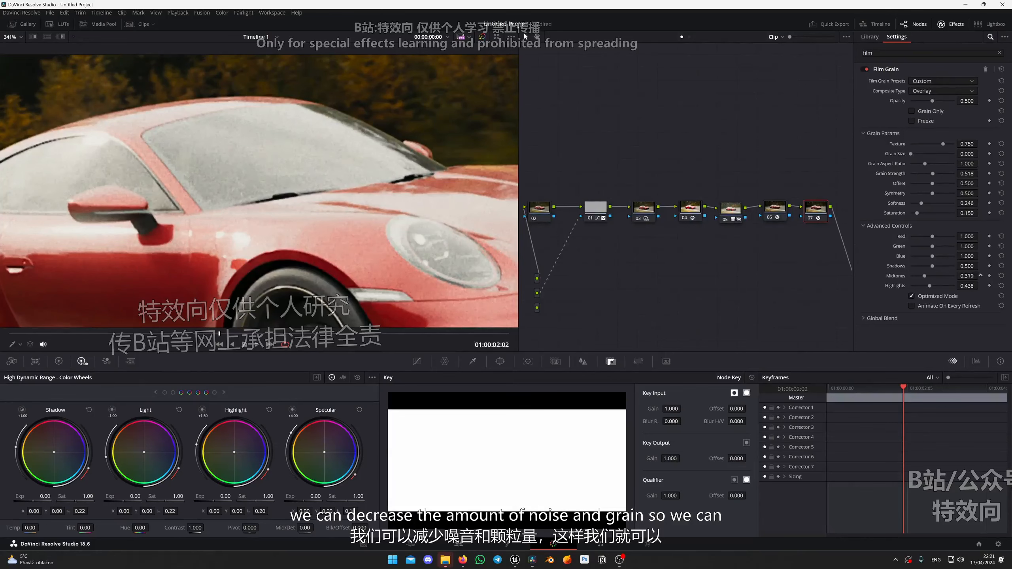
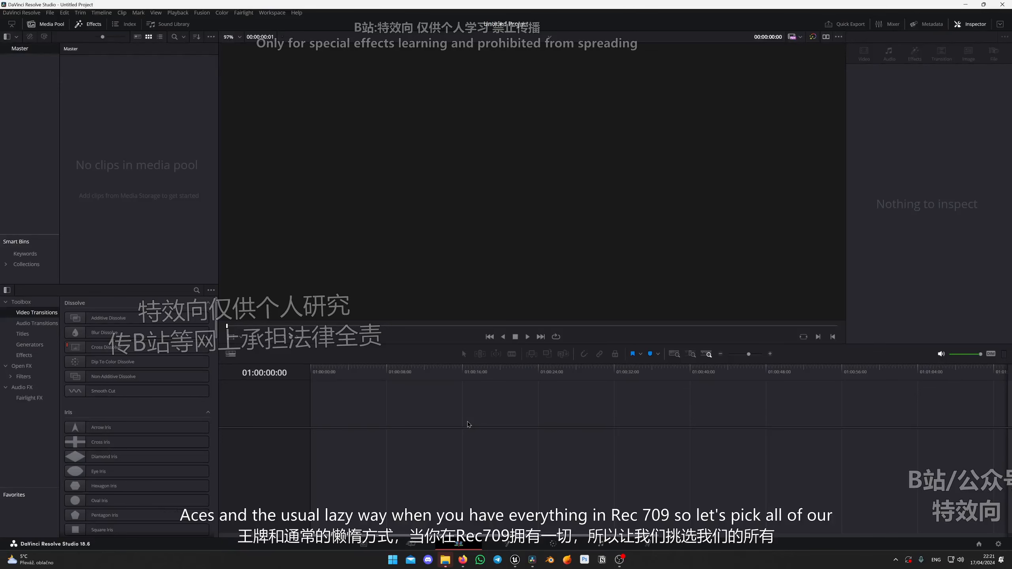
Import the five LS_Garage and eight LS_Tunnel .mov clips from the MovieRenders folder into a new timeline.
{"action": "left_click", "coordinate": [446, 559]}
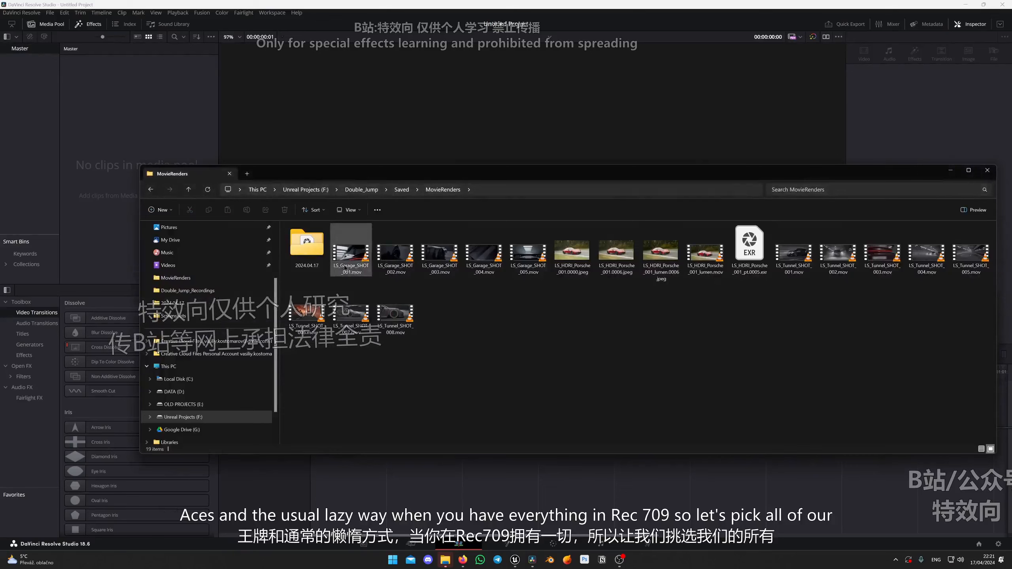
{"action": "left_click", "coordinate": [348, 266], "text": "ctrl"}
{"action": "left_click", "coordinate": [395, 264], "text": "ctrl"}
{"action": "left_click", "coordinate": [439, 263], "text": "ctrl"}
{"action": "left_click", "coordinate": [484, 262], "text": "ctrl"}
{"action": "left_click", "coordinate": [527, 262], "text": "ctrl"}
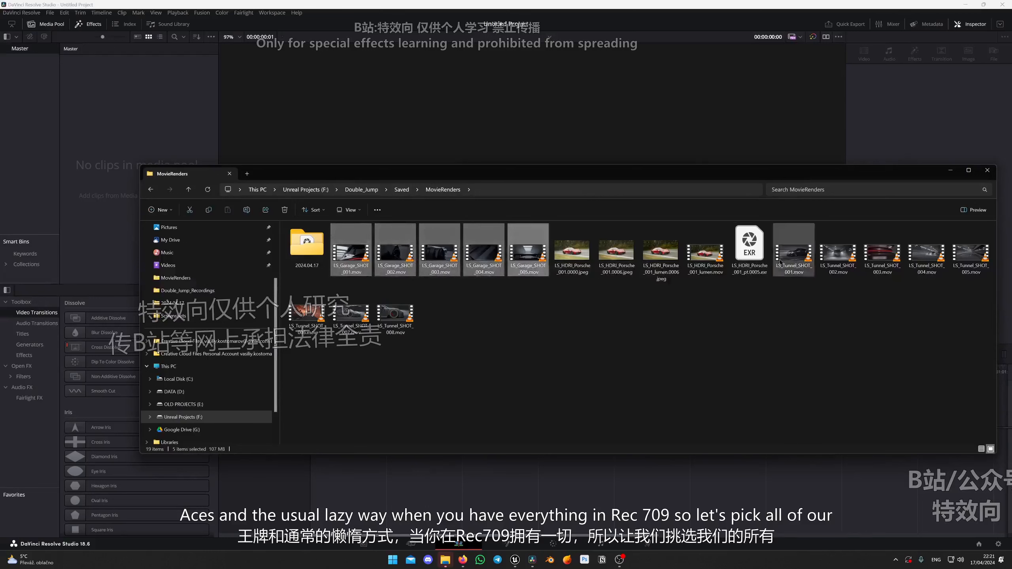
{"action": "left_click", "coordinate": [780, 263], "text": "ctrl"}
{"action": "left_click", "coordinate": [838, 262], "text": "ctrl"}
{"action": "left_click", "coordinate": [882, 262], "text": "ctrl"}
{"action": "left_click", "coordinate": [926, 262], "text": "ctrl"}
{"action": "left_click", "coordinate": [971, 262], "text": "ctrl"}
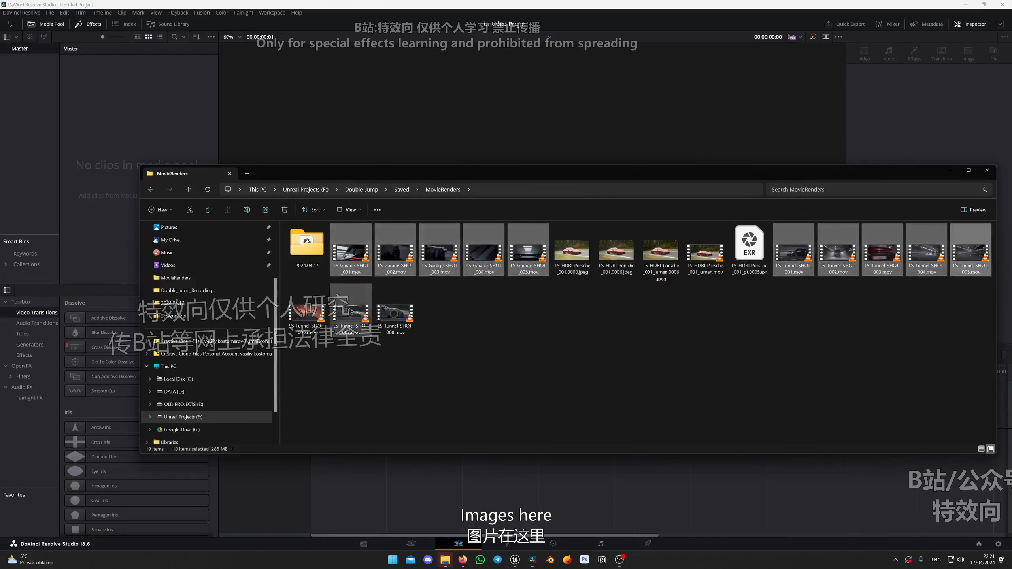
{"action": "left_click", "coordinate": [349, 312], "text": "ctrl"}
{"action": "left_click", "coordinate": [306, 312], "text": "ctrl"}
{"action": "left_click", "coordinate": [395, 312], "text": "ctrl"}
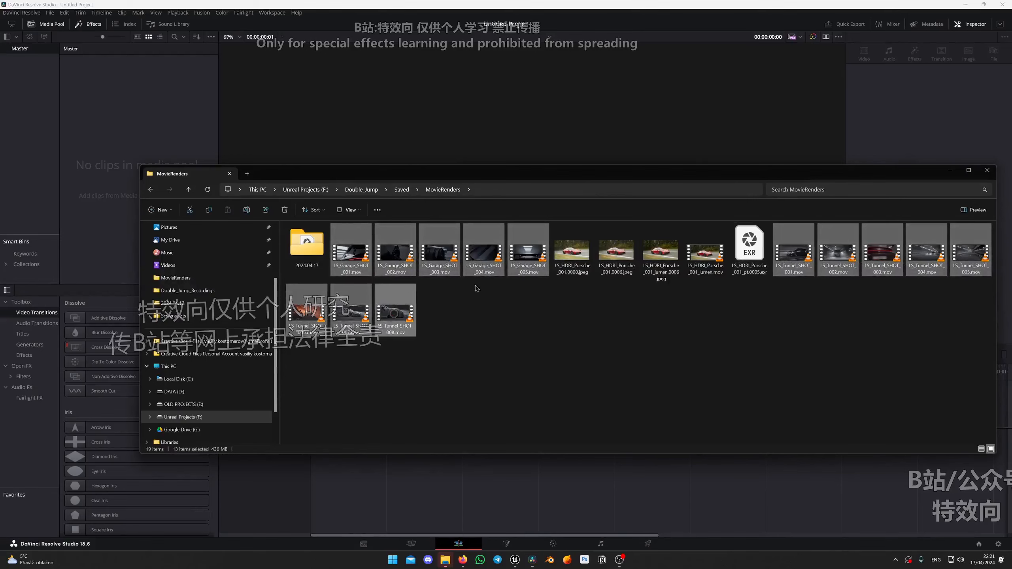
{"action": "left_click_drag", "start_coordinate": [440, 251], "coordinate": [514, 325]}
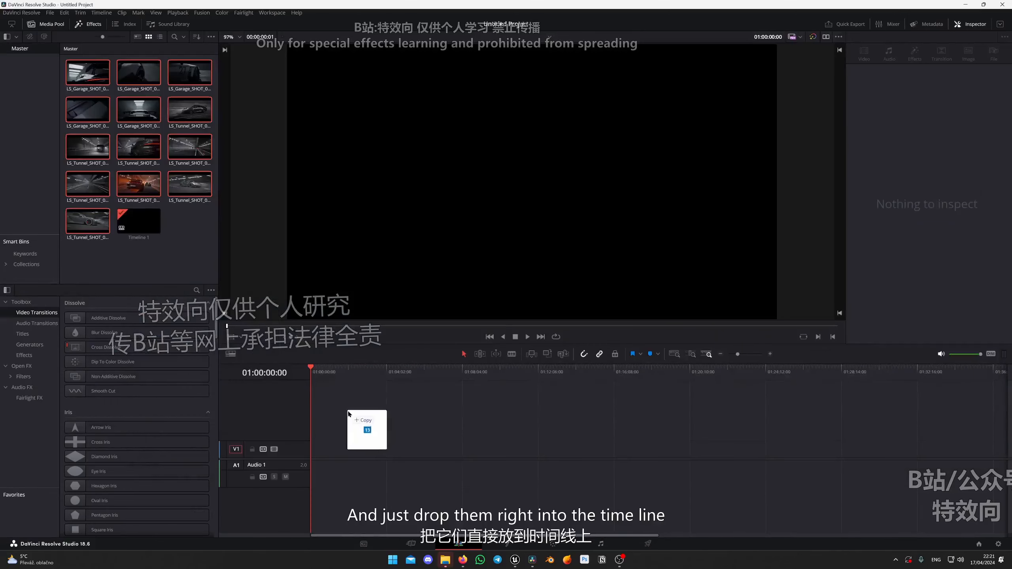
{"action": "left_click_drag", "start_coordinate": [348, 414], "coordinate": [318, 446]}
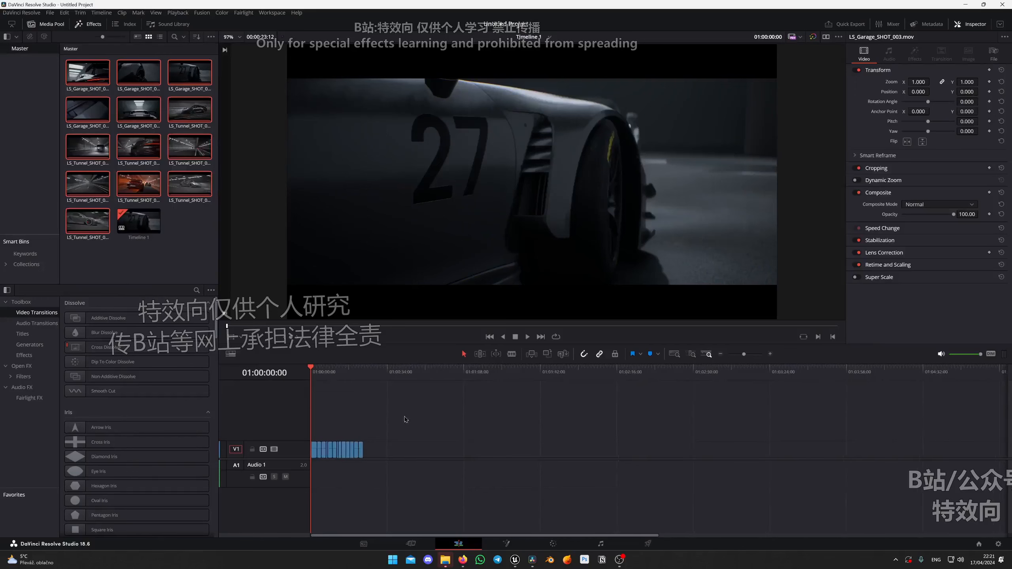
Check the frame size of LS_Garage_SHOT_005.mov in its file details, then close the properties and the folder window.
{"action": "key", "text": "alt+Tab"}
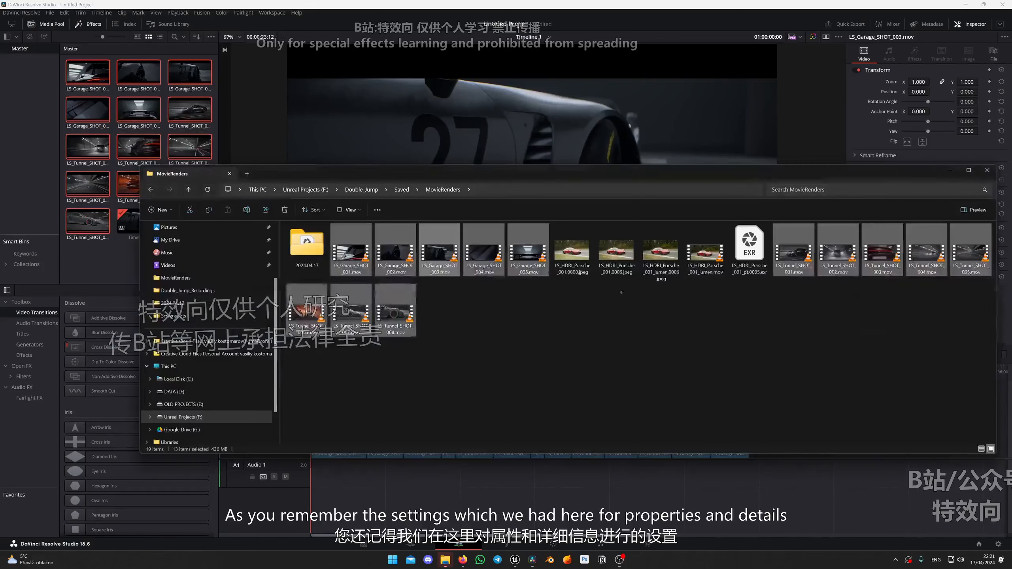
{"action": "left_click", "coordinate": [558, 294]}
{"action": "left_click", "coordinate": [535, 272]}
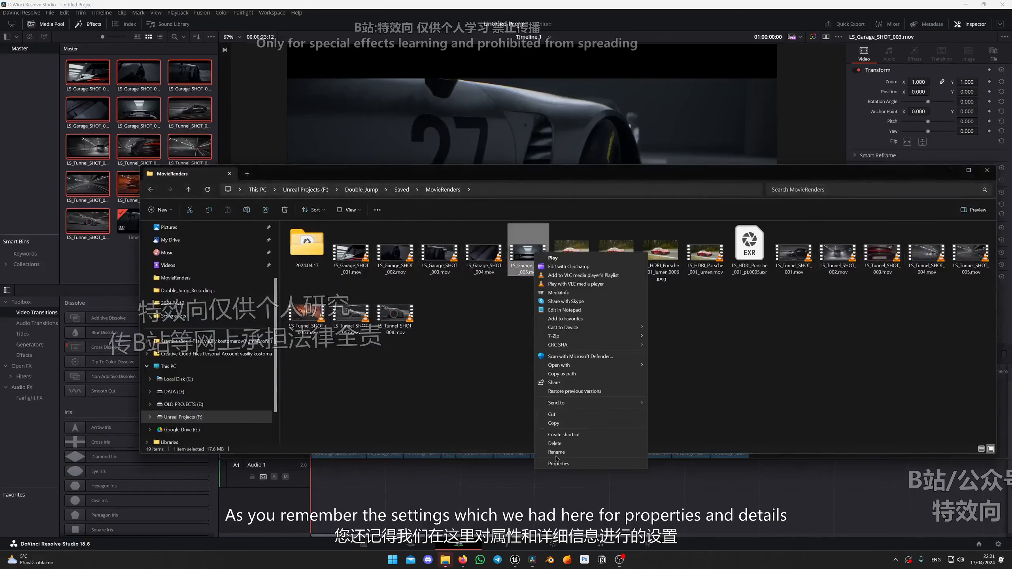
{"action": "left_click", "coordinate": [597, 464]}
{"action": "left_click", "coordinate": [587, 272]}
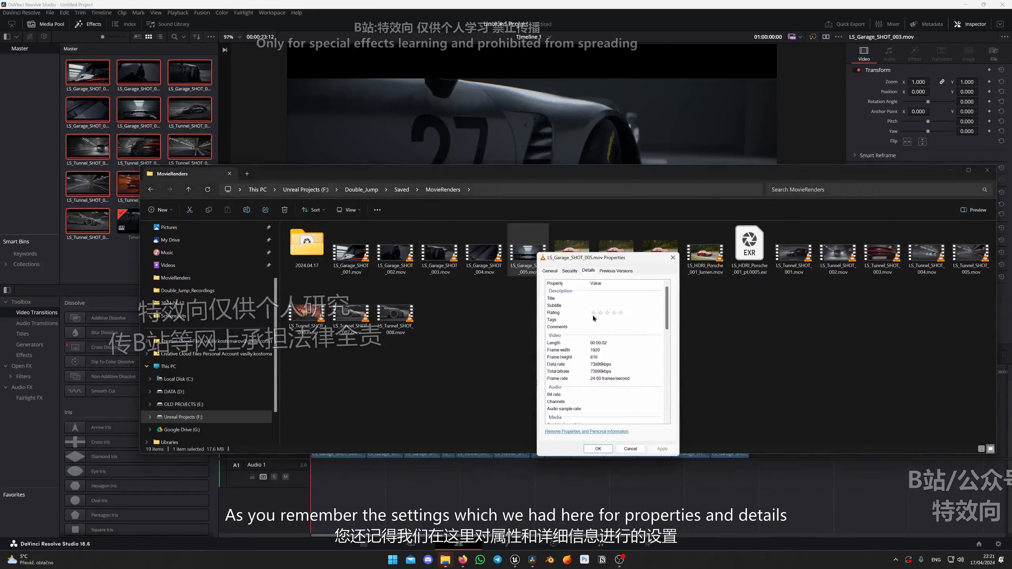
{"action": "left_click", "coordinate": [596, 359]}
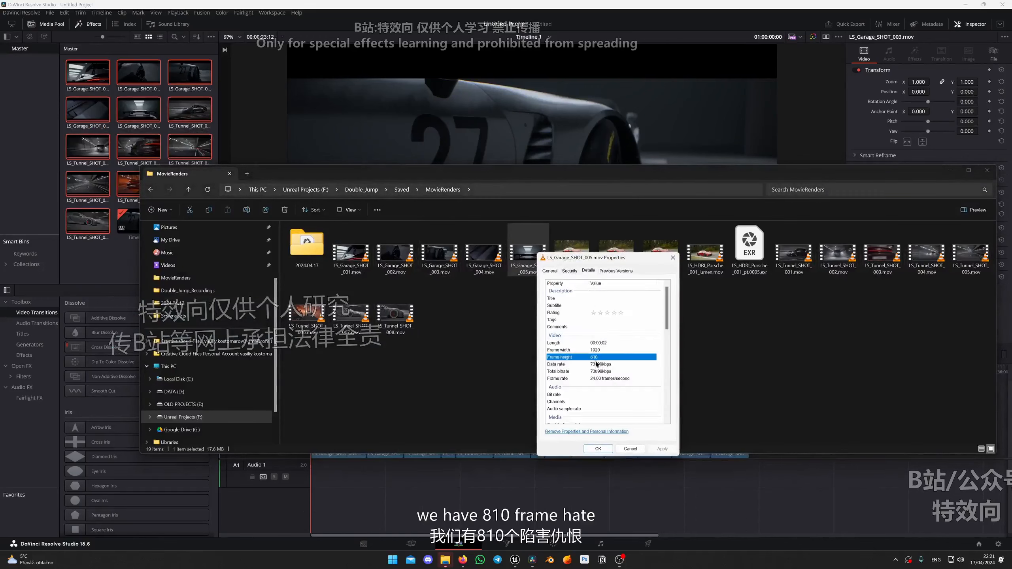
{"action": "left_click", "coordinate": [630, 448]}
{"action": "left_click", "coordinate": [987, 170]}
Stop Timeline 1 from using the project settings and set its vertical resolution to match the rendered clips' frame height.
{"action": "left_click", "coordinate": [183, 234]}
{"action": "right_click", "coordinate": [151, 222]}
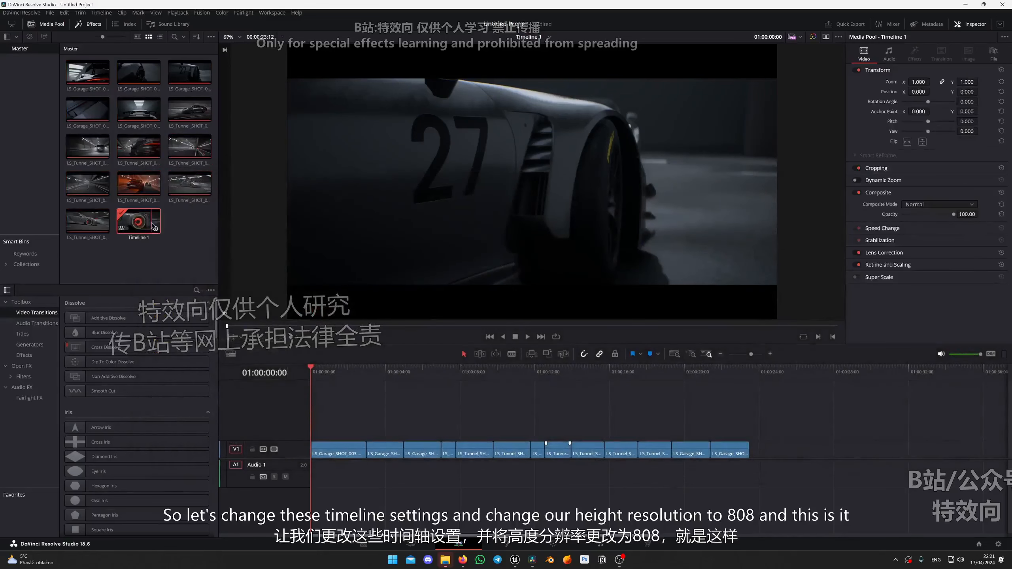
{"action": "mouse_move", "coordinate": [203, 228]}
{"action": "left_click", "coordinate": [383, 229]}
{"action": "left_click", "coordinate": [458, 353]}
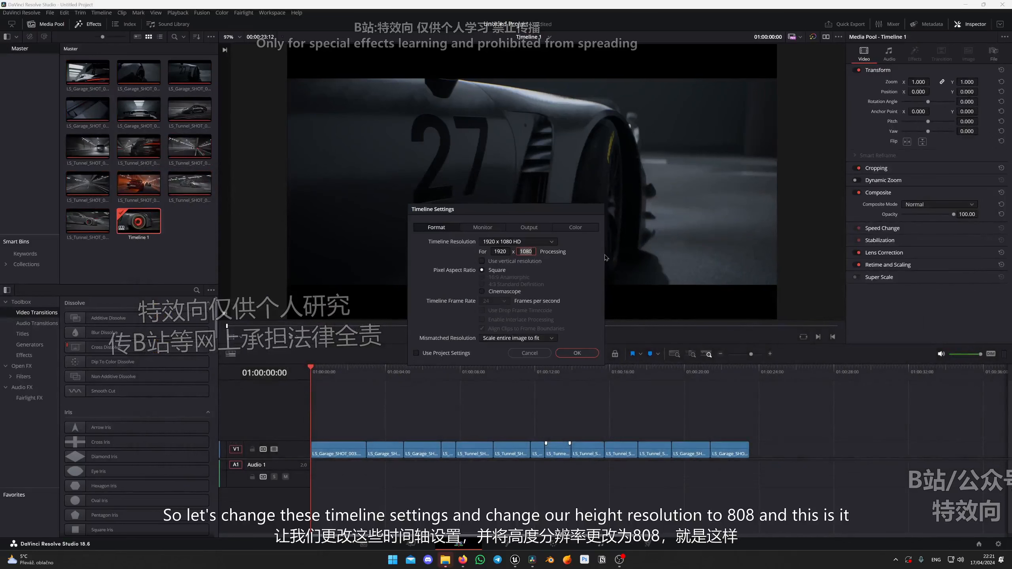
{"action": "key", "text": "Return"}
{"action": "scroll", "coordinate": [591, 267], "scroll_direction": "down", "scroll_amount": 4}
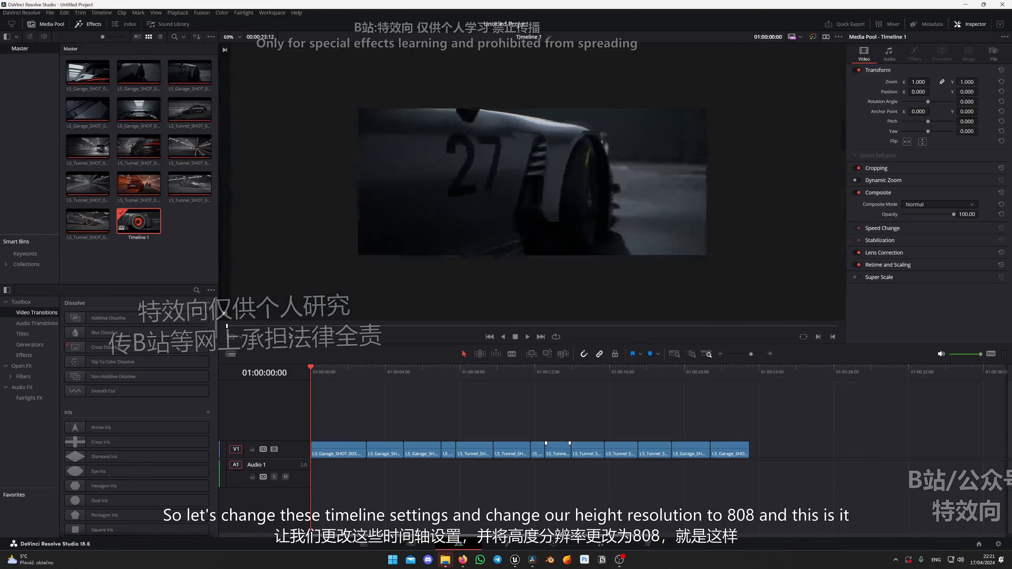
Move the playhead to the tunnel side shot of the car at 01:00:07:00 and open it on the Color page.
{"action": "left_click_drag", "start_coordinate": [329, 374], "coordinate": [473, 392]}
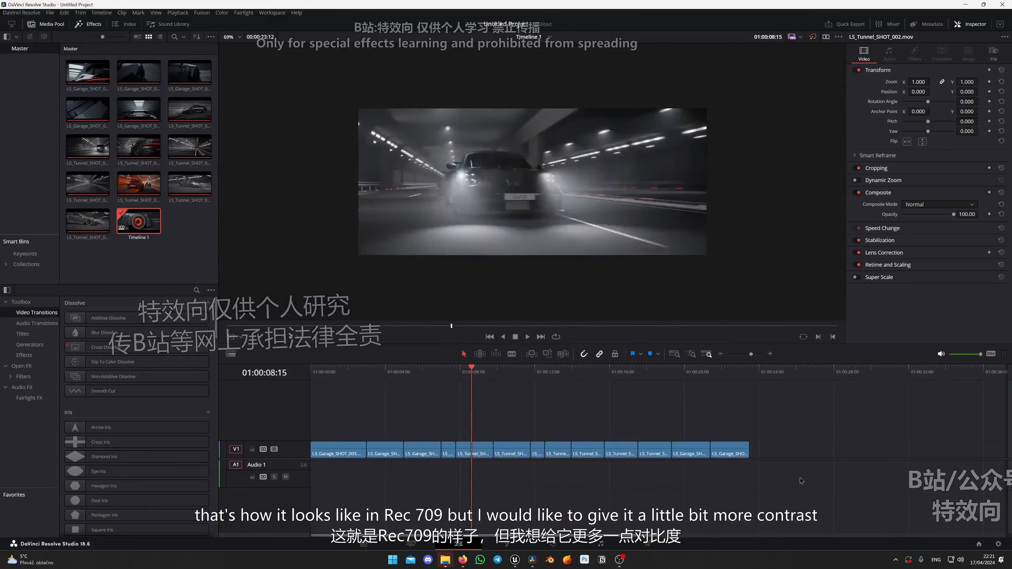
{"action": "left_click_drag", "start_coordinate": [801, 481], "coordinate": [425, 396]}
{"action": "left_click", "coordinate": [441, 375]}
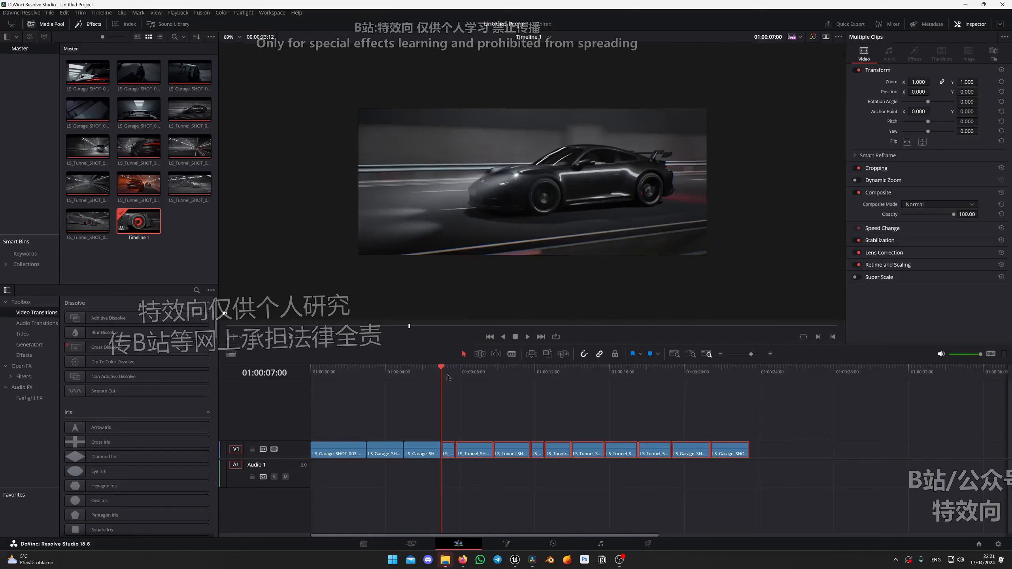
{"action": "left_click", "coordinate": [553, 544]}
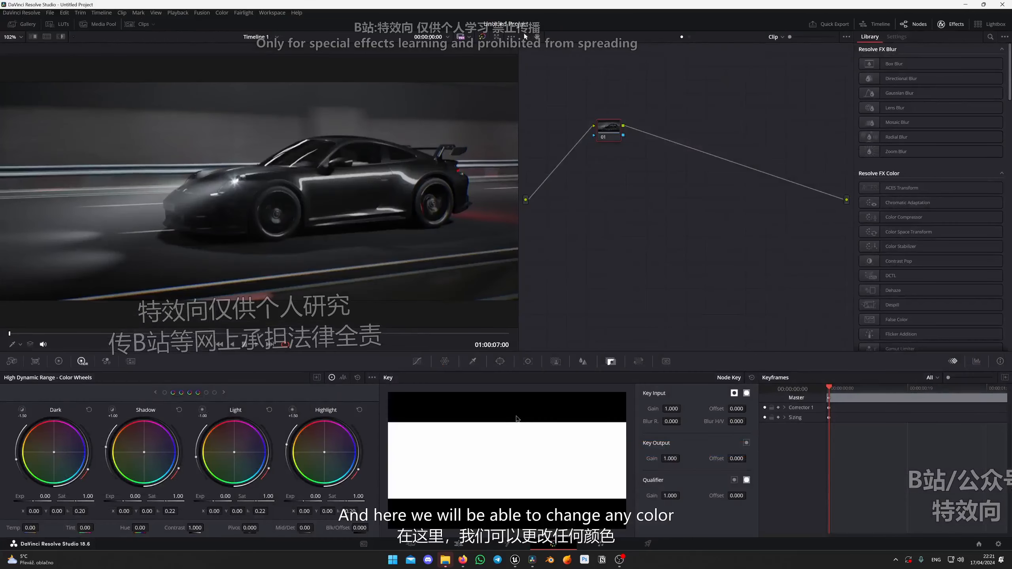
Show the clip thumbnails on the Color page and select clip 03, the garage shot of the rear spoiler.
{"action": "scroll", "coordinate": [331, 200], "scroll_direction": "down", "scroll_amount": 3}
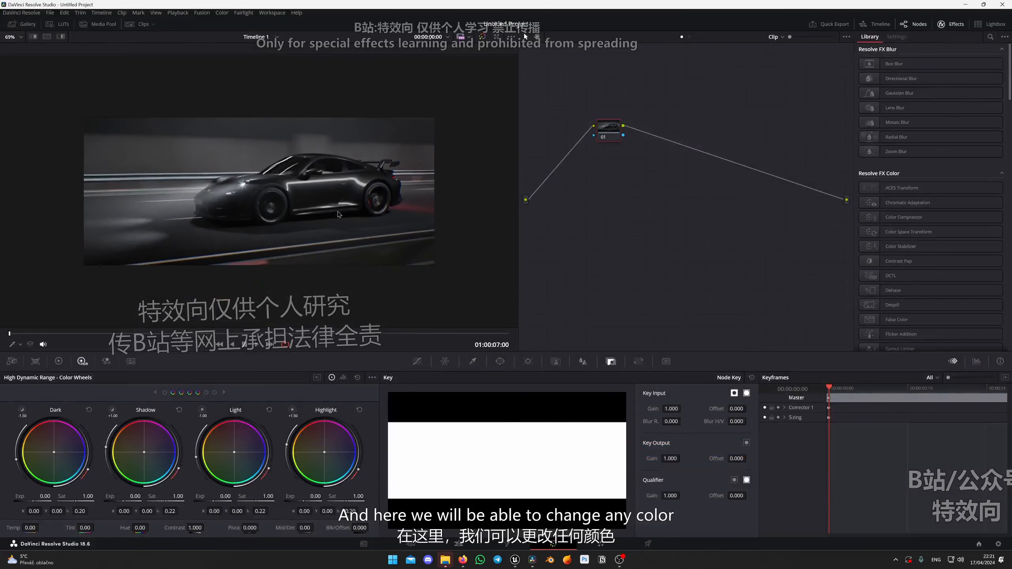
{"action": "scroll", "coordinate": [301, 220], "scroll_direction": "up", "scroll_amount": 1}
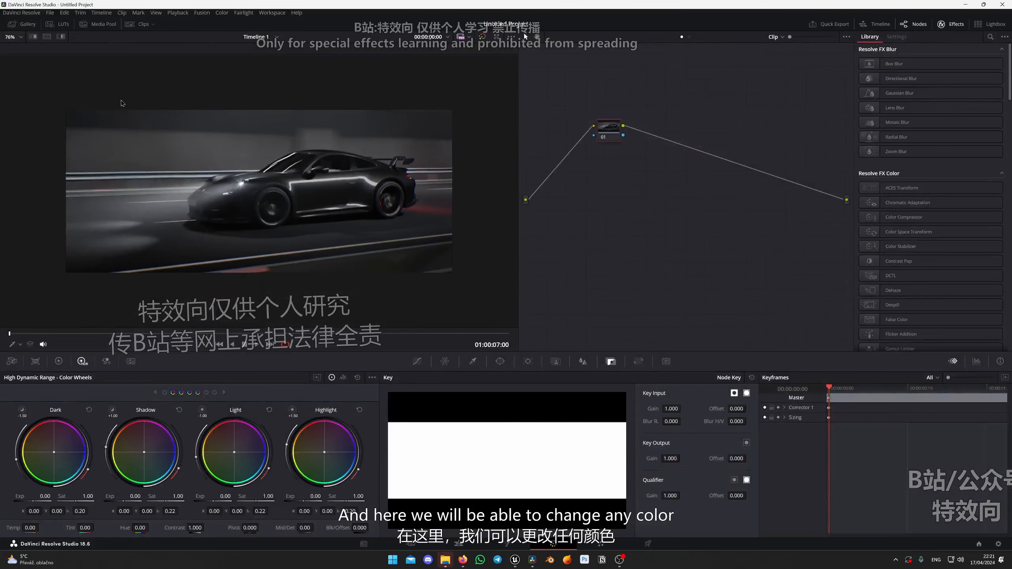
{"action": "left_click", "coordinate": [136, 25]}
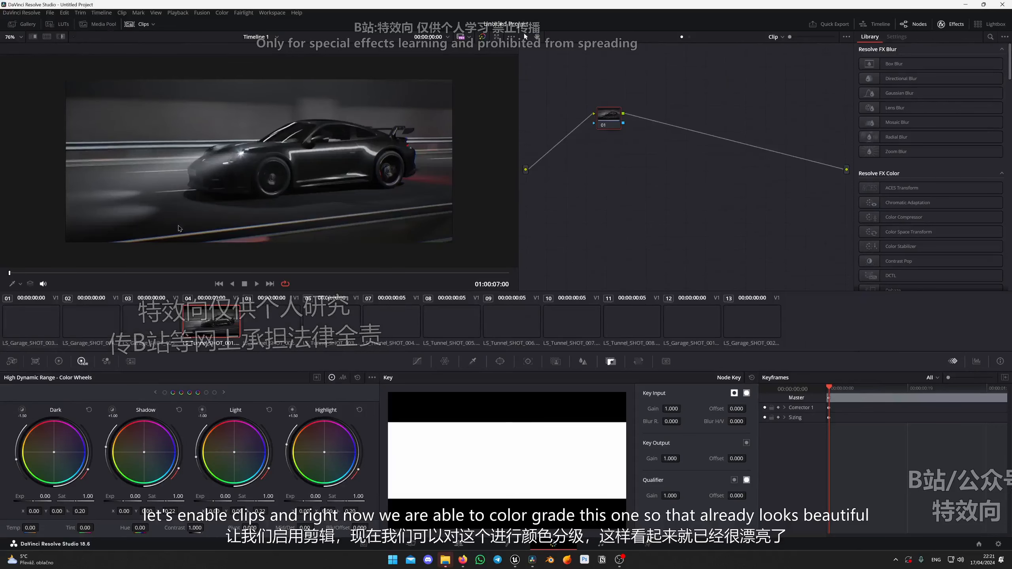
{"action": "left_click", "coordinate": [155, 326]}
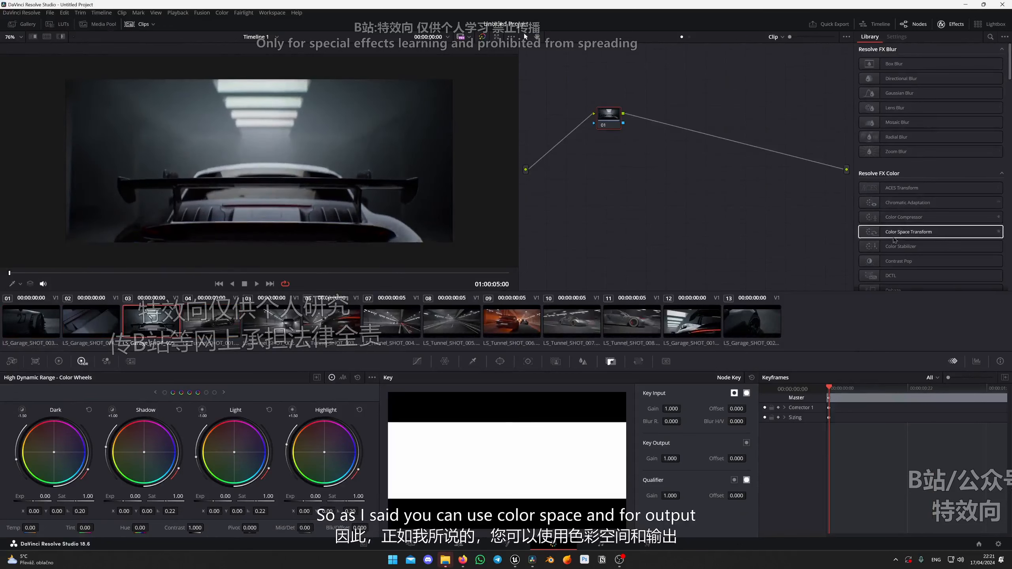
Apply a Color Space Transform to node 01 with output color space Rec.709 and output gamma Cineon Film Log.
{"action": "left_click_drag", "start_coordinate": [905, 232], "coordinate": [608, 123]}
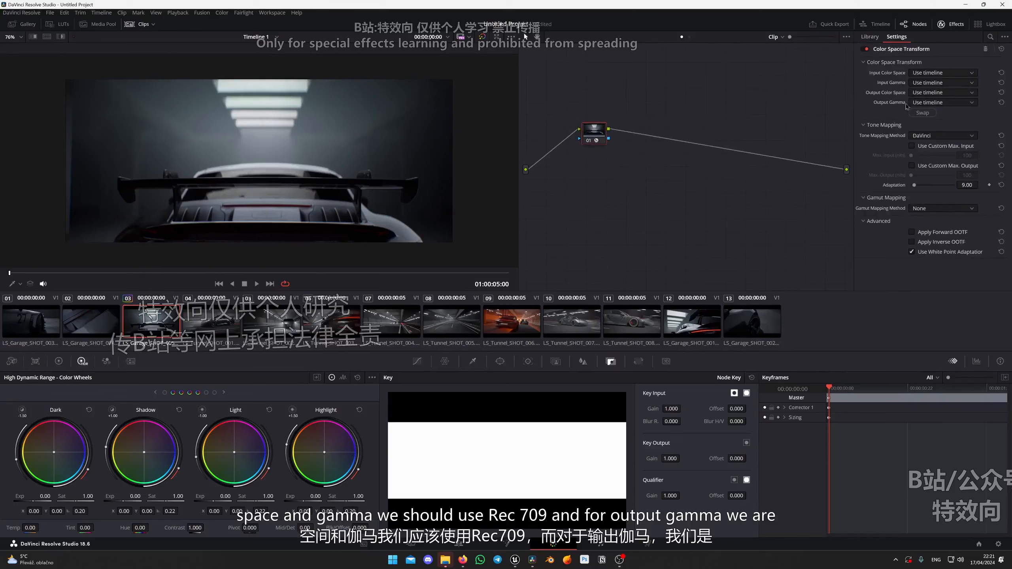
{"action": "left_click", "coordinate": [947, 91]}
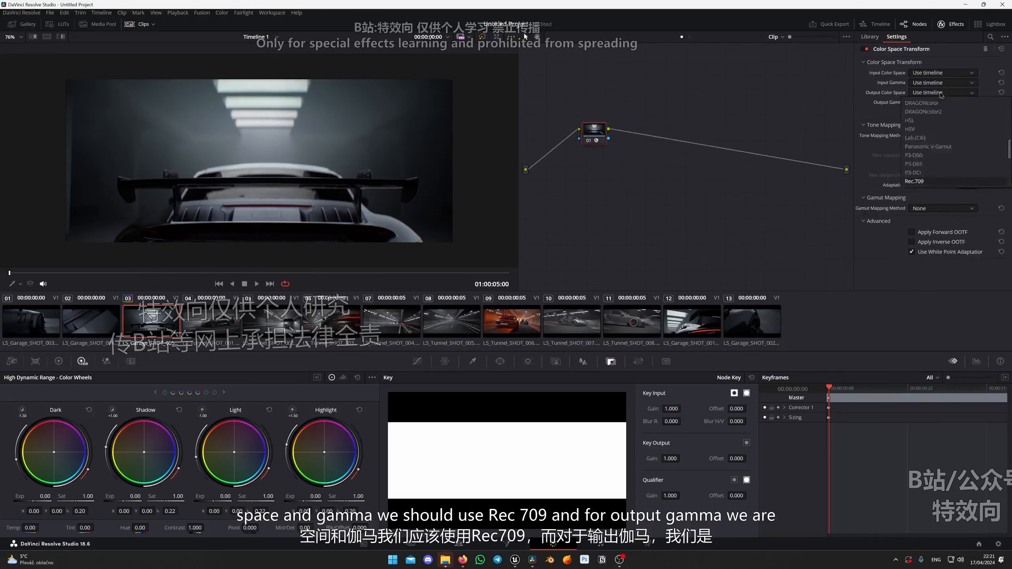
{"action": "left_click", "coordinate": [941, 95]}
{"action": "left_click", "coordinate": [942, 105]}
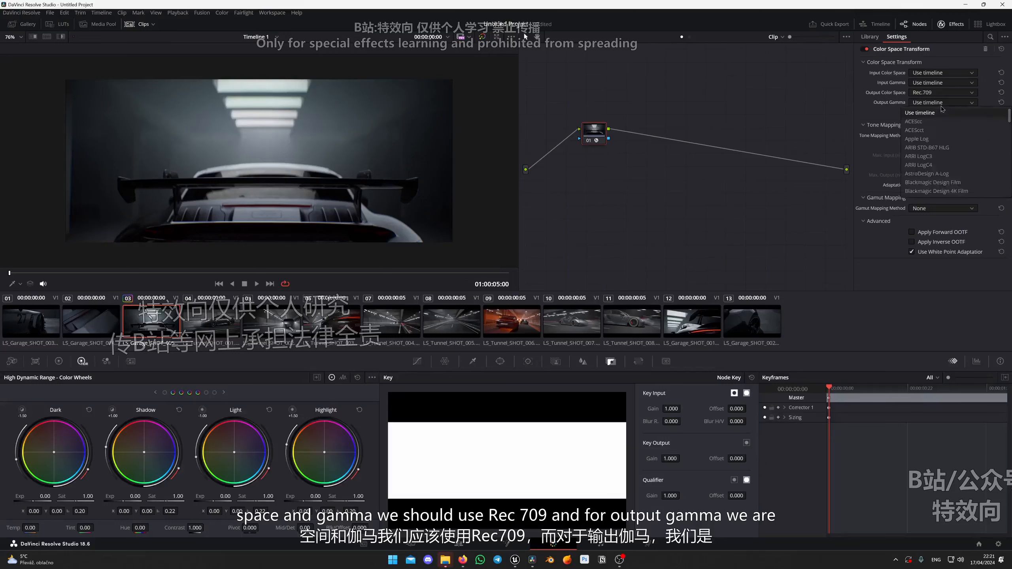
{"action": "scroll", "coordinate": [941, 109], "scroll_direction": "down", "scroll_amount": 5}
{"action": "left_click", "coordinate": [941, 109]}
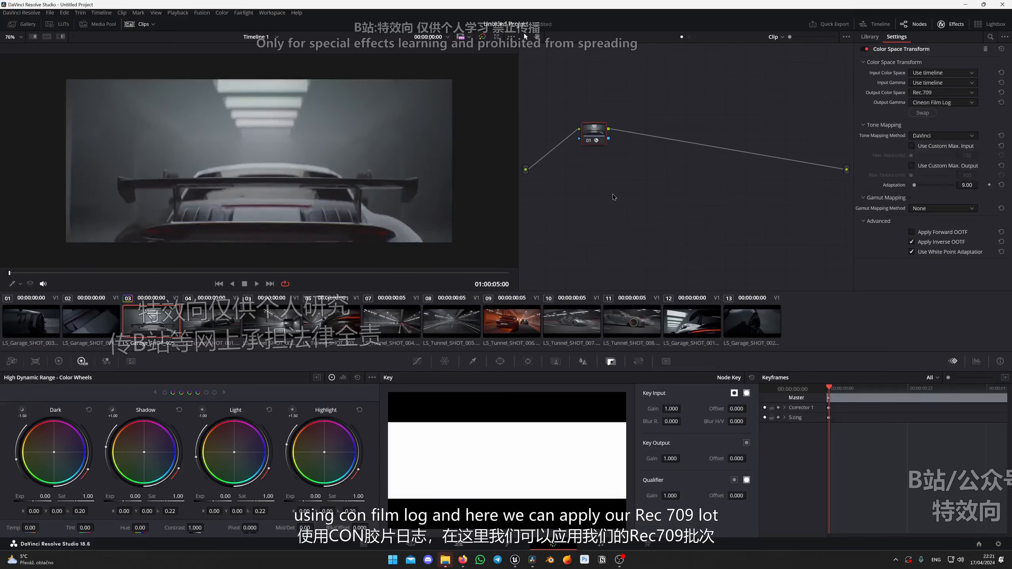
Add serial node 02, apply the Rec709 Fujifilm 3513DI D55 film look LUT to it, and review the graded shot.
{"action": "key", "text": "alt+s"}
{"action": "left_click", "coordinate": [63, 25]}
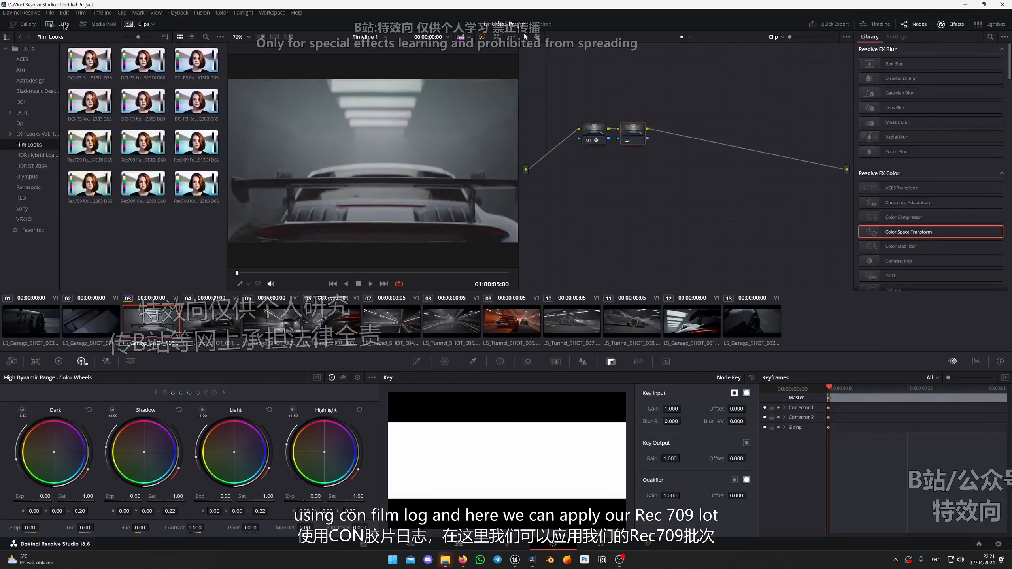
{"action": "double_click", "coordinate": [85, 152]}
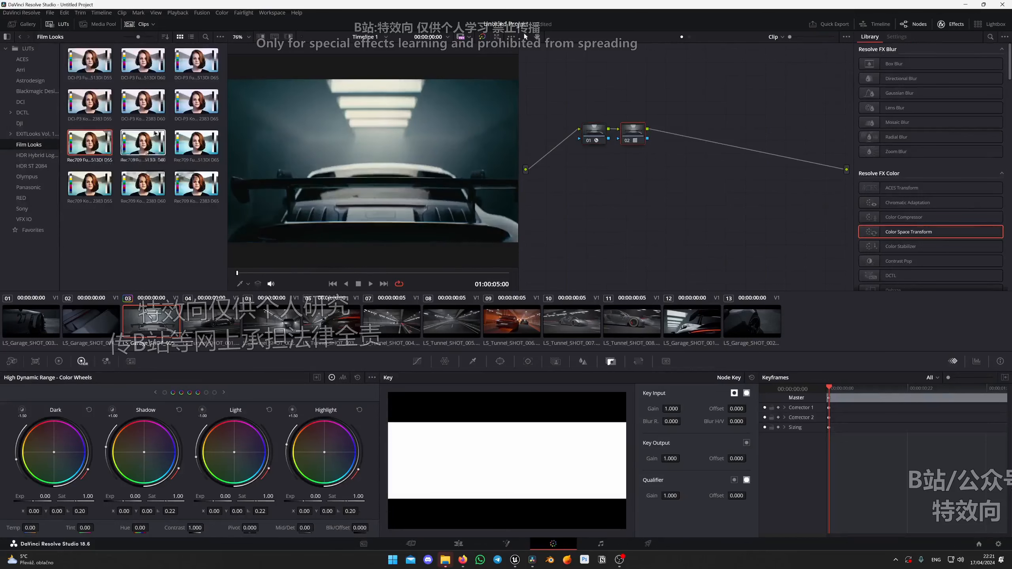
{"action": "left_click", "coordinate": [51, 25]}
{"action": "scroll", "coordinate": [277, 188], "scroll_direction": "up", "scroll_amount": 5}
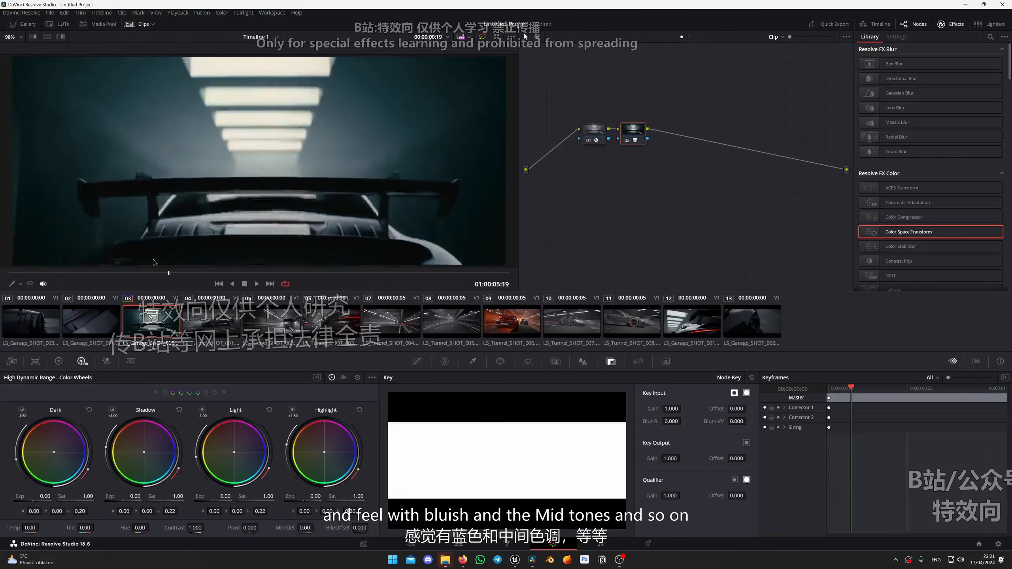
{"action": "scroll", "coordinate": [294, 174], "scroll_direction": "down", "scroll_amount": 5}
{"action": "scroll", "coordinate": [294, 173], "scroll_direction": "up", "scroll_amount": 1}
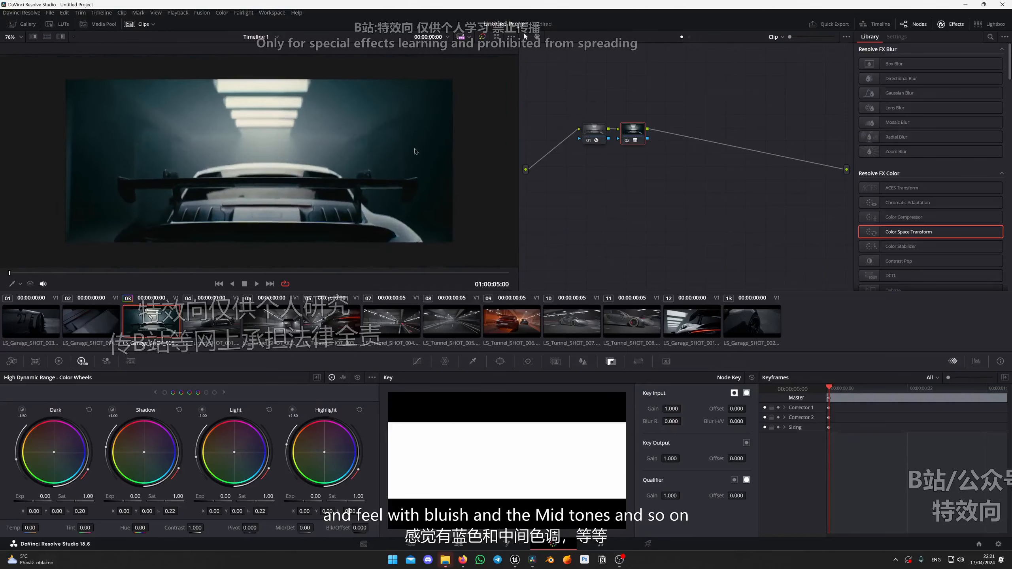
{"action": "mouse_move", "coordinate": [12, 273]}
{"action": "left_mouse_down"}
{"action": "mouse_move", "coordinate": [171, 273]}
{"action": "mouse_move", "coordinate": [12, 273]}
{"action": "left_mouse_up"}
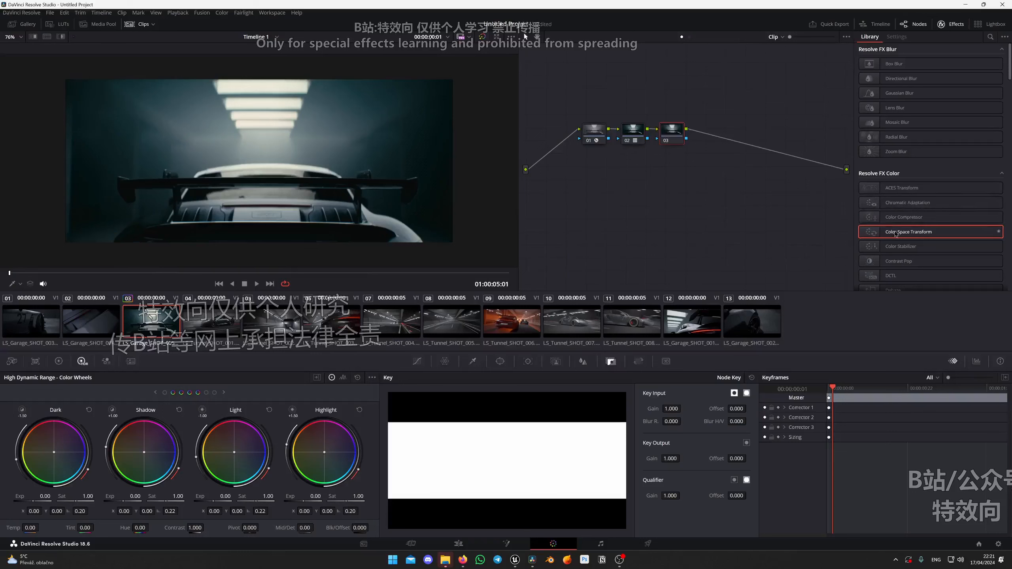
Try a second Color Space Transform on node 03 with the output gamma set to Gamma 2.4.
{"action": "left_click_drag", "start_coordinate": [894, 232], "coordinate": [683, 147]}
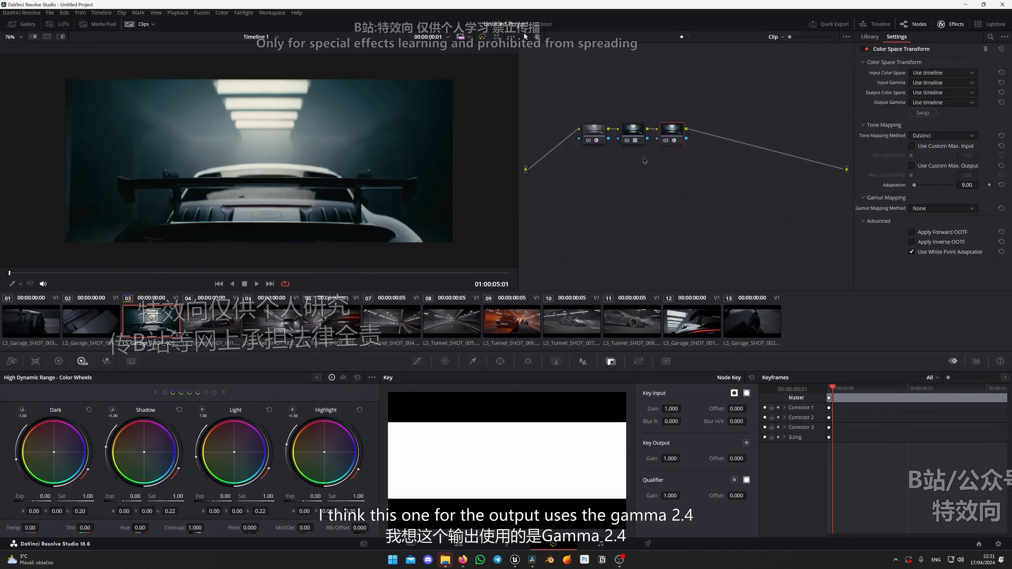
{"action": "left_click", "coordinate": [955, 104]}
{"action": "key", "text": "g"}
{"action": "key", "text": "g"}
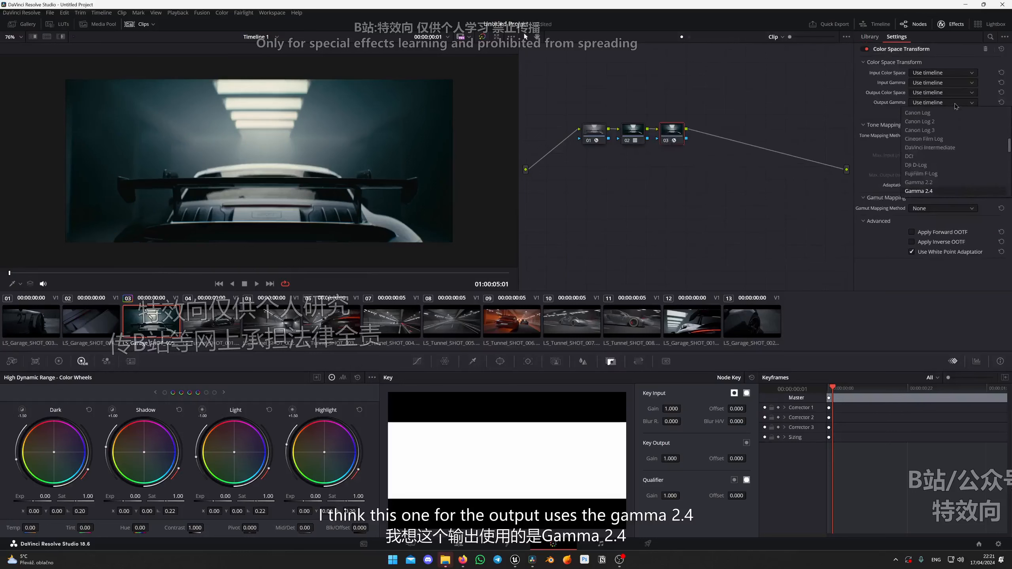
{"action": "key", "text": "Return"}
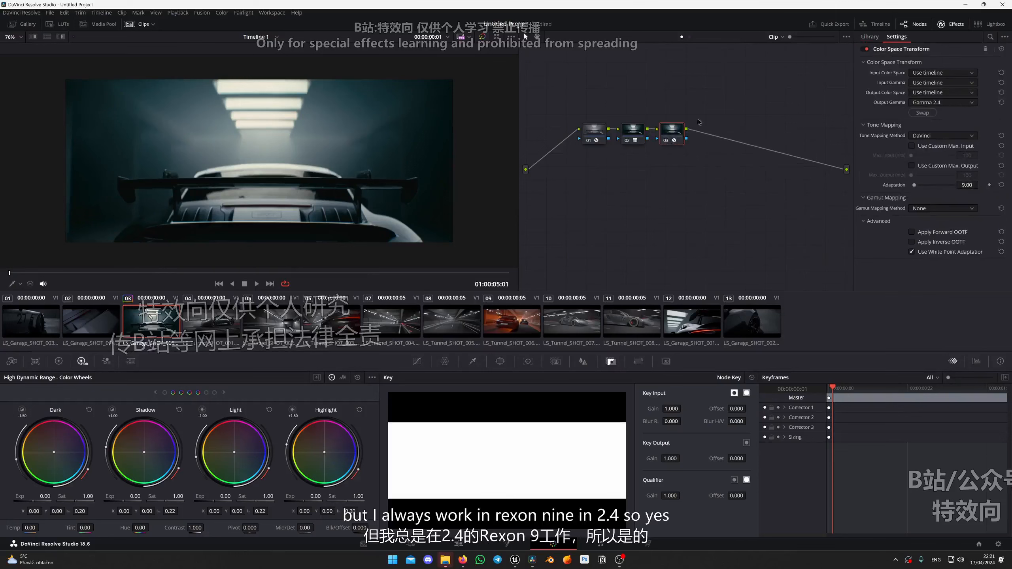
Delete node 03 with the second Color Space Transform from the node graph.
{"action": "left_click_drag", "start_coordinate": [673, 134], "coordinate": [708, 133]}
{"action": "left_click_drag", "start_coordinate": [635, 133], "coordinate": [647, 134]}
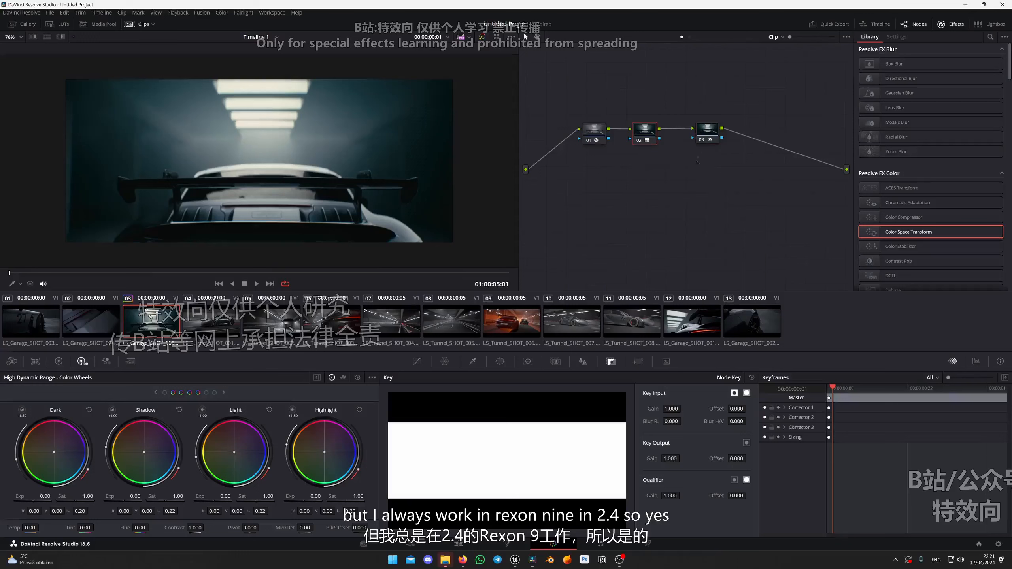
{"action": "left_click_drag", "start_coordinate": [697, 159], "coordinate": [726, 121]}
{"action": "key", "text": "Delete"}
Reposition nodes 02 and 01 in clip 03's node graph.
{"action": "left_click_drag", "start_coordinate": [644, 131], "coordinate": [678, 132]}
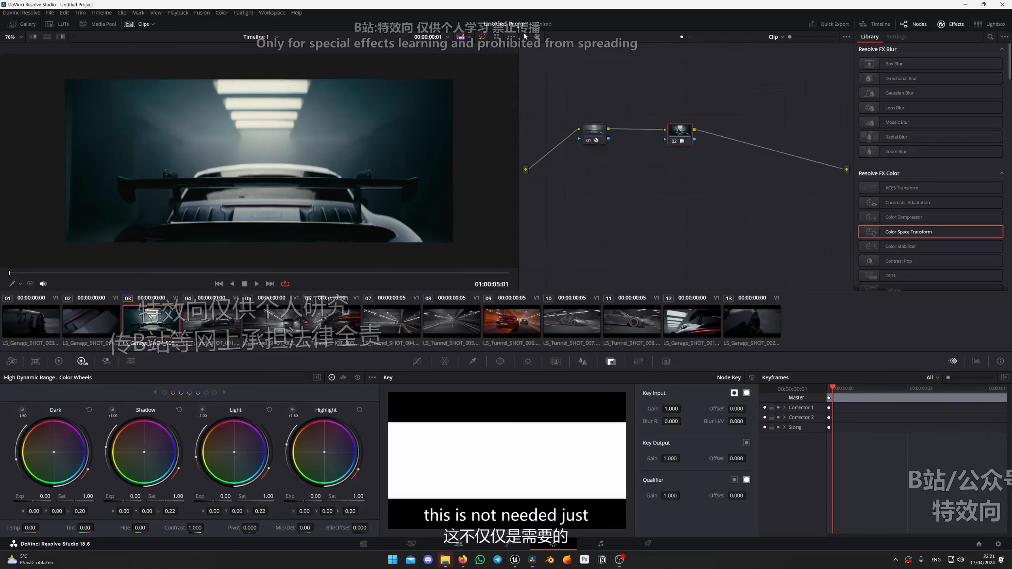
{"action": "left_click_drag", "start_coordinate": [593, 143], "coordinate": [617, 144]}
Copy clip 03's grade onto clips 04 through 13, replacing their existing grades.
{"action": "left_click", "coordinate": [203, 326]}
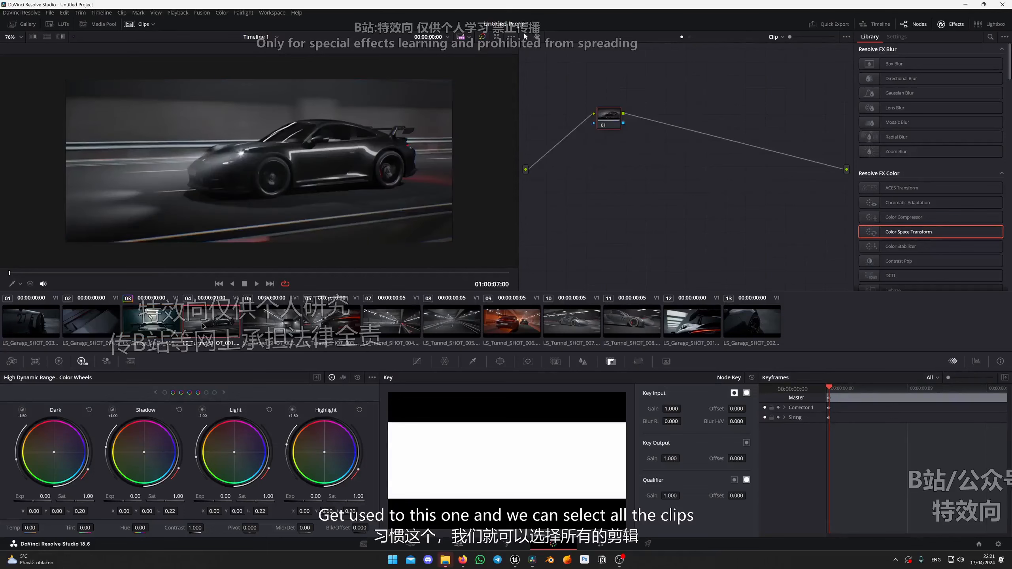
{"action": "left_click", "coordinate": [753, 325], "text": "shift"}
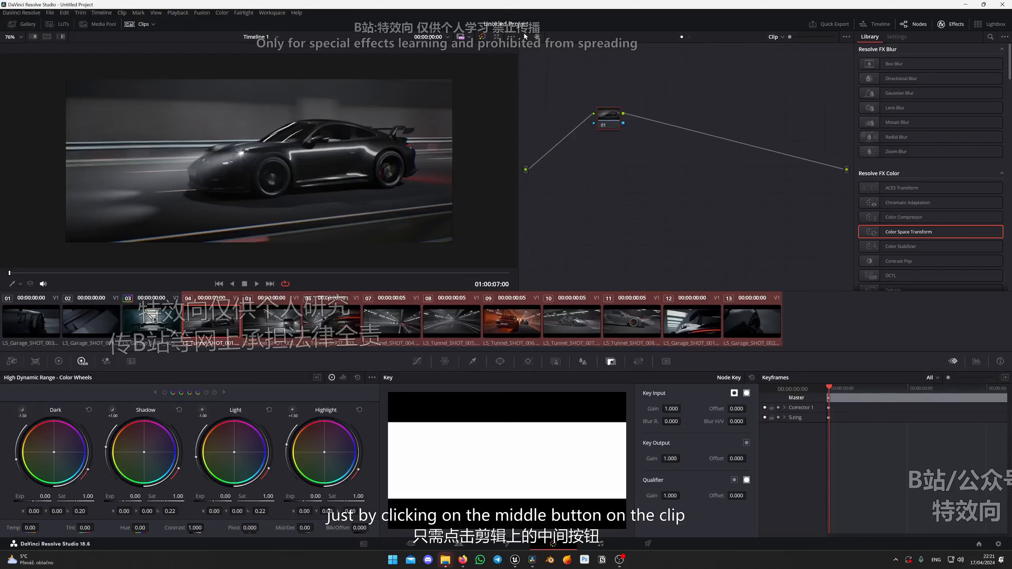
{"action": "middle_click", "coordinate": [147, 327]}
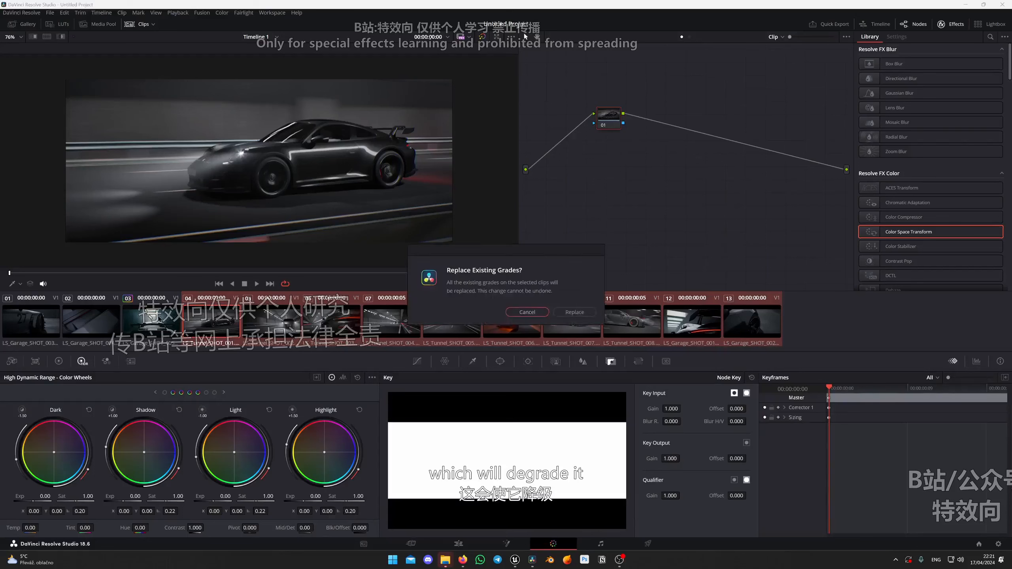
{"action": "left_click", "coordinate": [574, 313]}
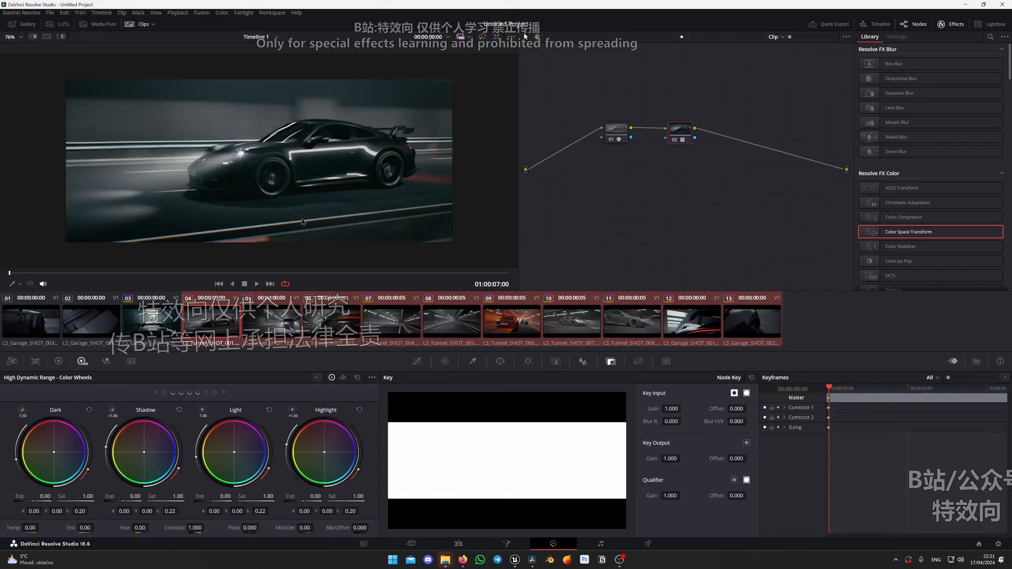
Copy clip 03's grade onto clips 01 and 02.
{"action": "left_click", "coordinate": [86, 329]}
{"action": "left_click", "coordinate": [44, 329], "text": "ctrl"}
{"action": "middle_click", "coordinate": [148, 326]}
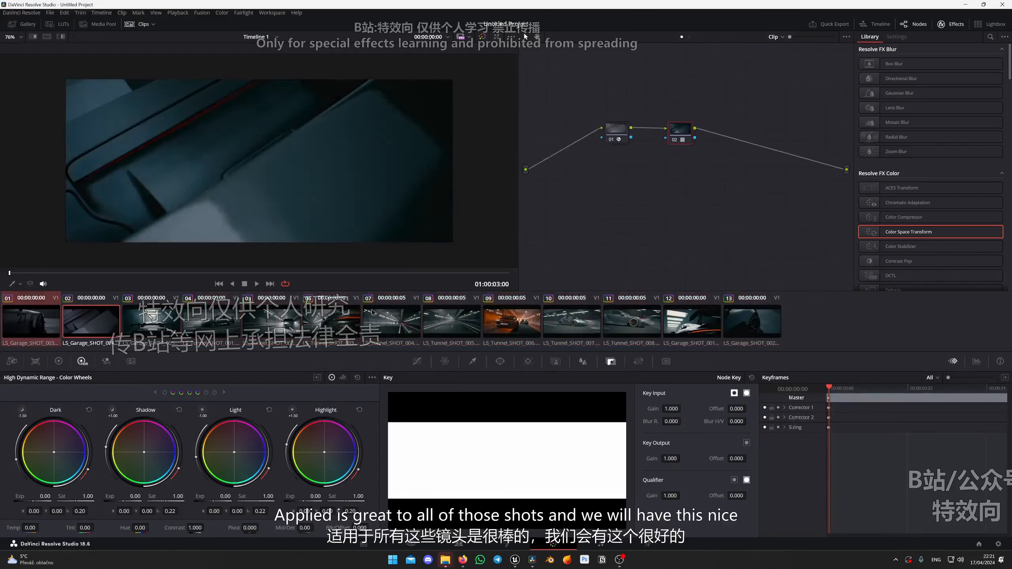
Review the copied grade by scrubbing through clips 01, 02, 03 and 04 in turn.
{"action": "left_click", "coordinate": [95, 332]}
{"action": "left_click", "coordinate": [47, 322]}
{"action": "left_click_drag", "start_coordinate": [60, 273], "coordinate": [498, 267]}
{"action": "left_click", "coordinate": [105, 317]}
{"action": "left_click_drag", "start_coordinate": [48, 274], "coordinate": [501, 274]}
{"action": "left_click", "coordinate": [150, 321]}
{"action": "left_click_drag", "start_coordinate": [32, 273], "coordinate": [446, 273]}
{"action": "left_click", "coordinate": [211, 321]}
{"action": "left_click_drag", "start_coordinate": [39, 274], "coordinate": [118, 276]}
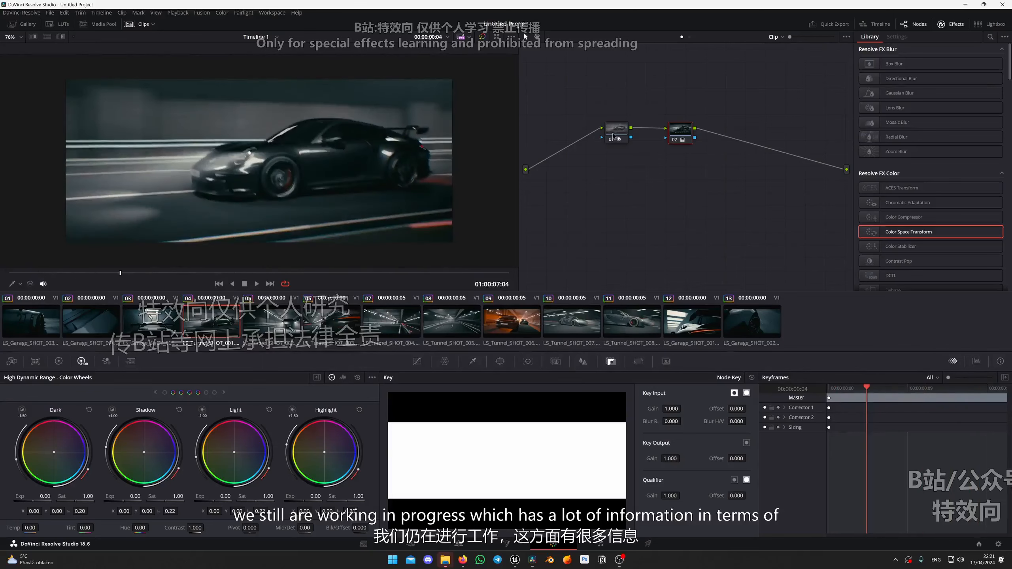
{"action": "key", "text": "shift+s"}
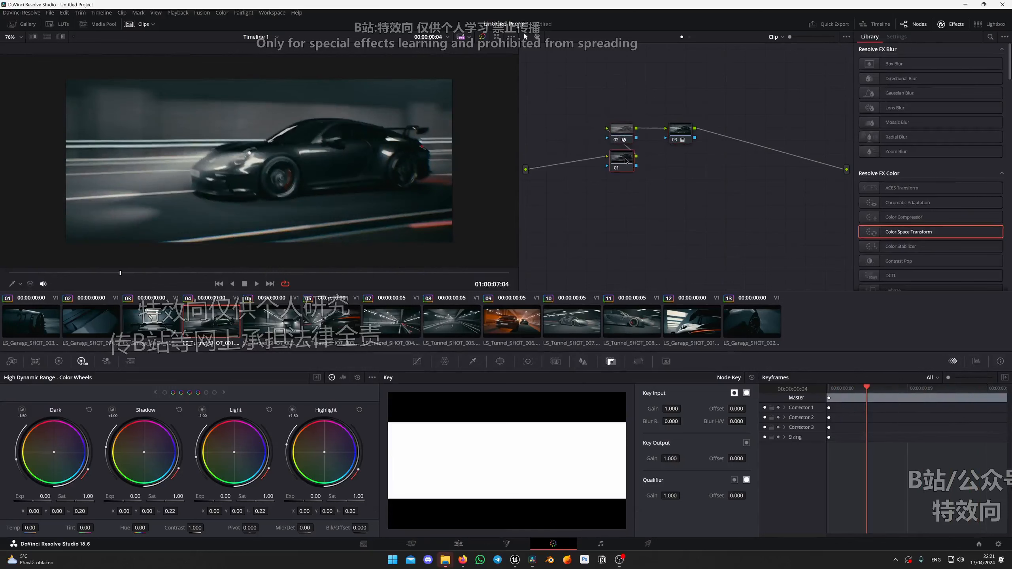
{"action": "key", "text": "Delete"}
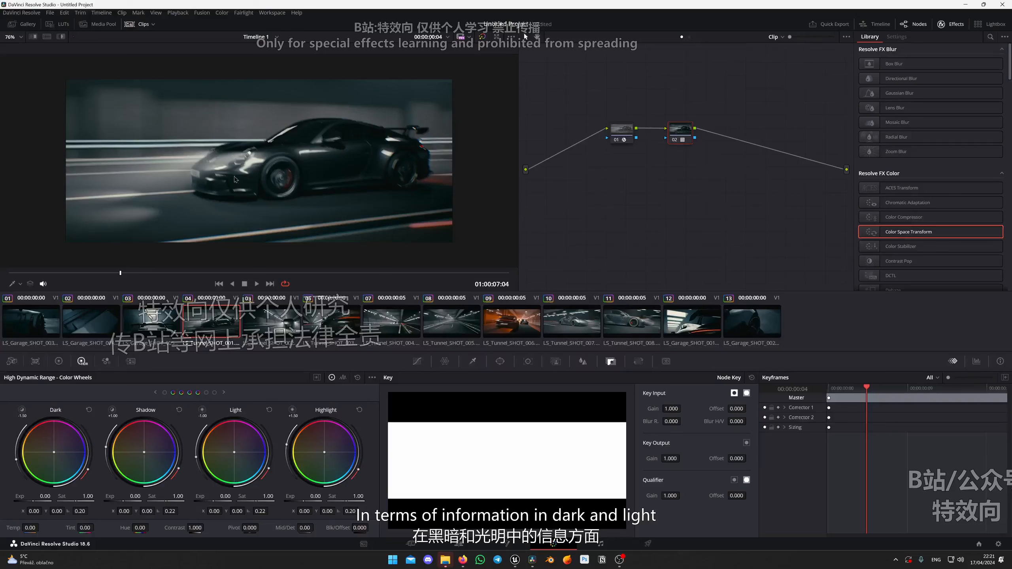
{"action": "scroll", "coordinate": [293, 176], "scroll_direction": "up", "scroll_amount": 1}
{"action": "left_click_drag", "start_coordinate": [122, 272], "coordinate": [179, 266]}
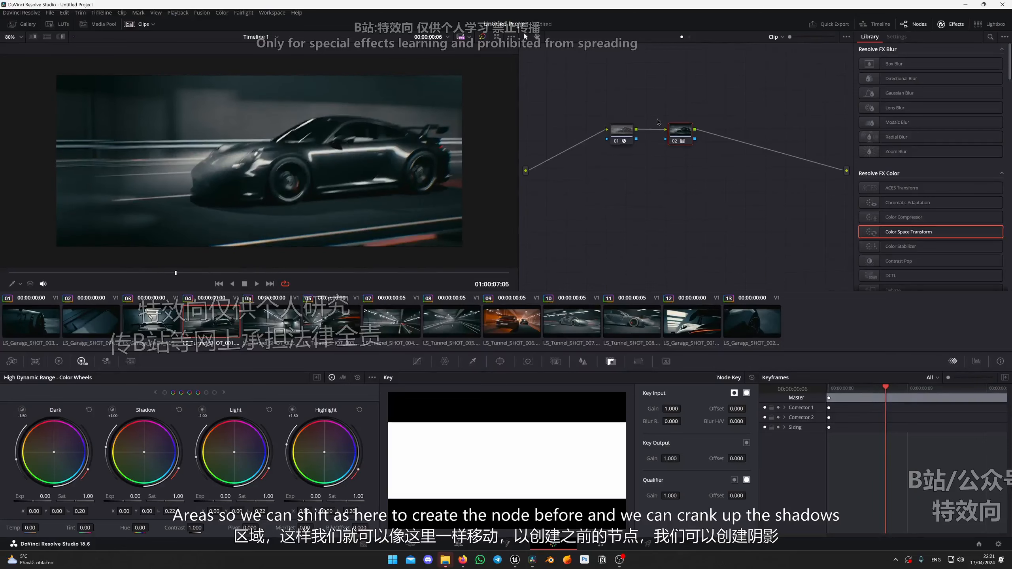
Add a serial node before clip 04's Color Space Transform node and set its HDR Shadow exposure to 0.50 and Dark exposure to -0.10.
{"action": "left_click", "coordinate": [622, 131]}
{"action": "key", "text": "shift+s"}
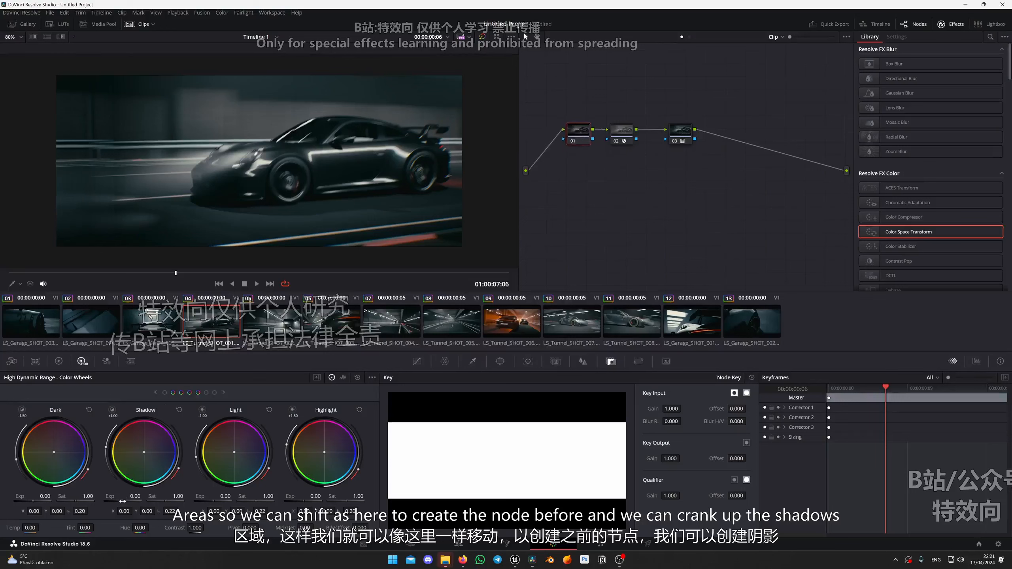
{"action": "left_click_drag", "start_coordinate": [135, 496], "coordinate": [140, 496]}
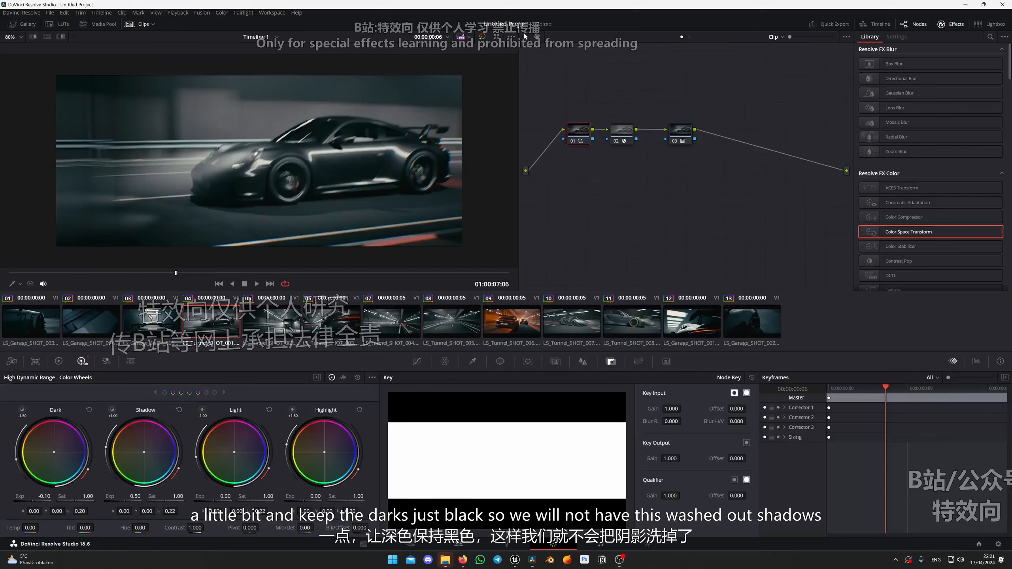
{"action": "left_click_drag", "start_coordinate": [178, 275], "coordinate": [509, 272]}
Add a node before clip 03's Color Space Transform, with HDR exposures of 0.58 for Shadow, -0.07 for Light and -0.01 for Dark.
{"action": "left_click", "coordinate": [150, 330]}
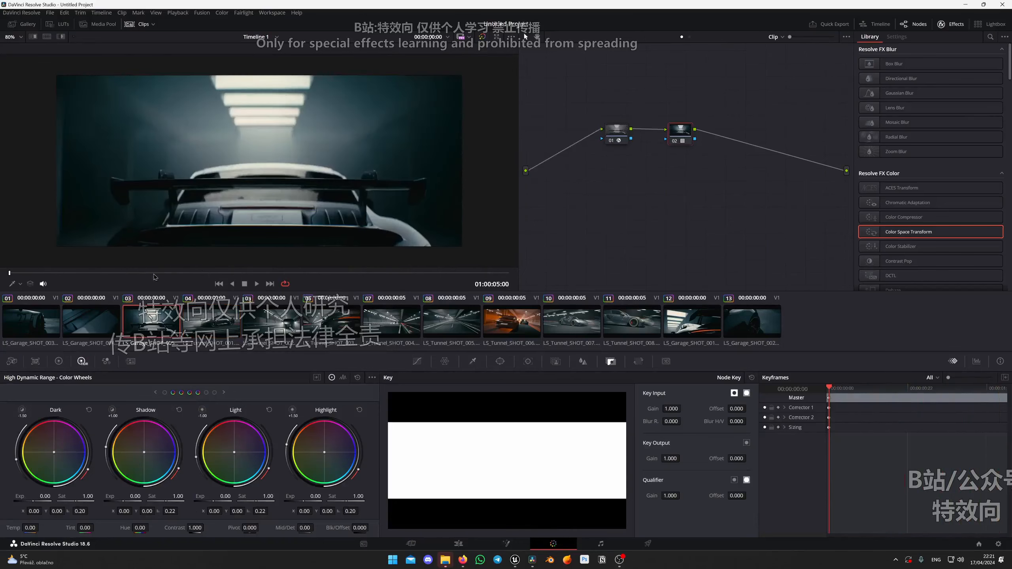
{"action": "left_click", "coordinate": [610, 138]}
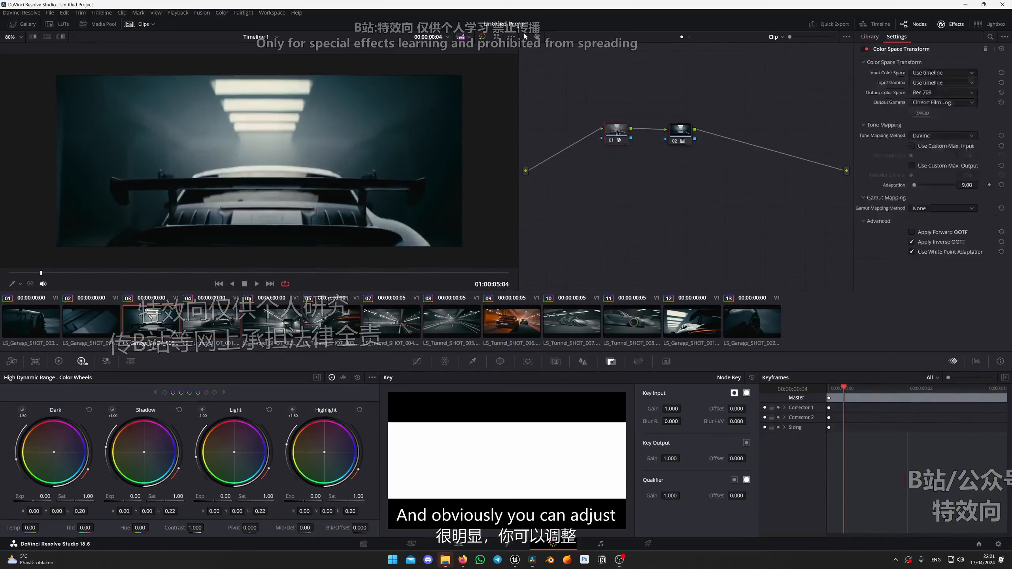
{"action": "key", "text": "shift+s"}
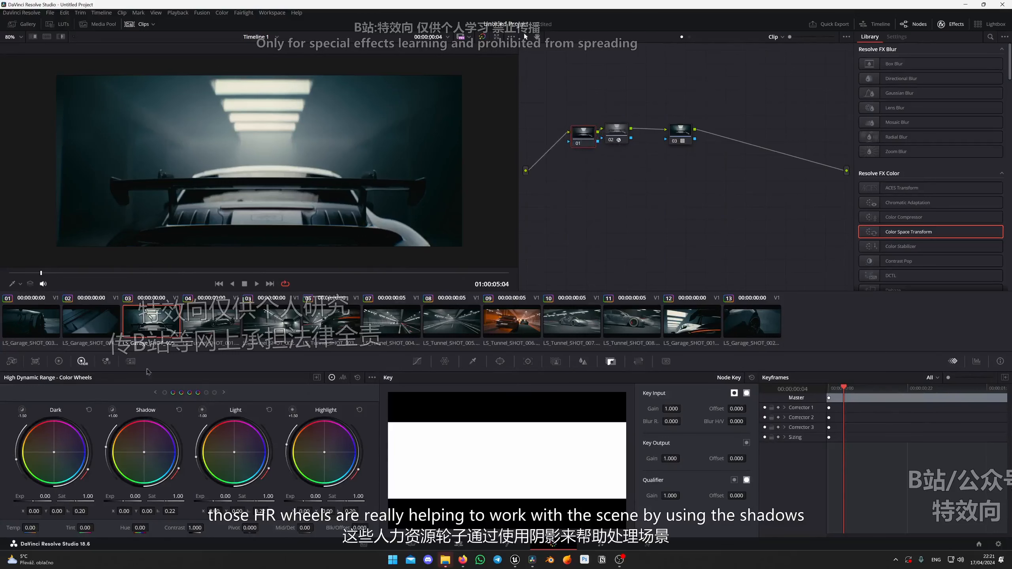
{"action": "left_click_drag", "start_coordinate": [42, 273], "coordinate": [8, 274]}
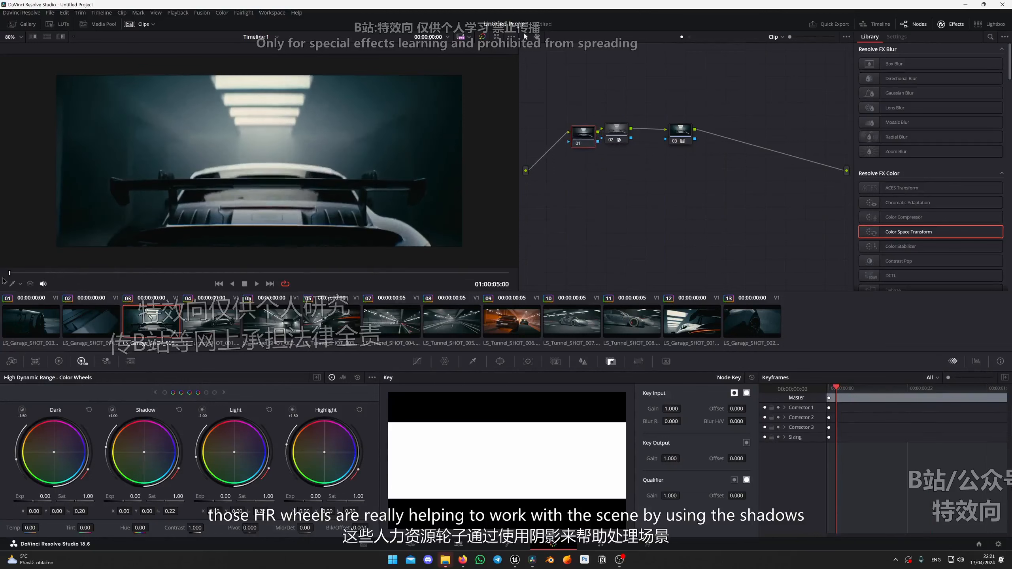
{"action": "left_click_drag", "start_coordinate": [135, 496], "coordinate": [151, 496]}
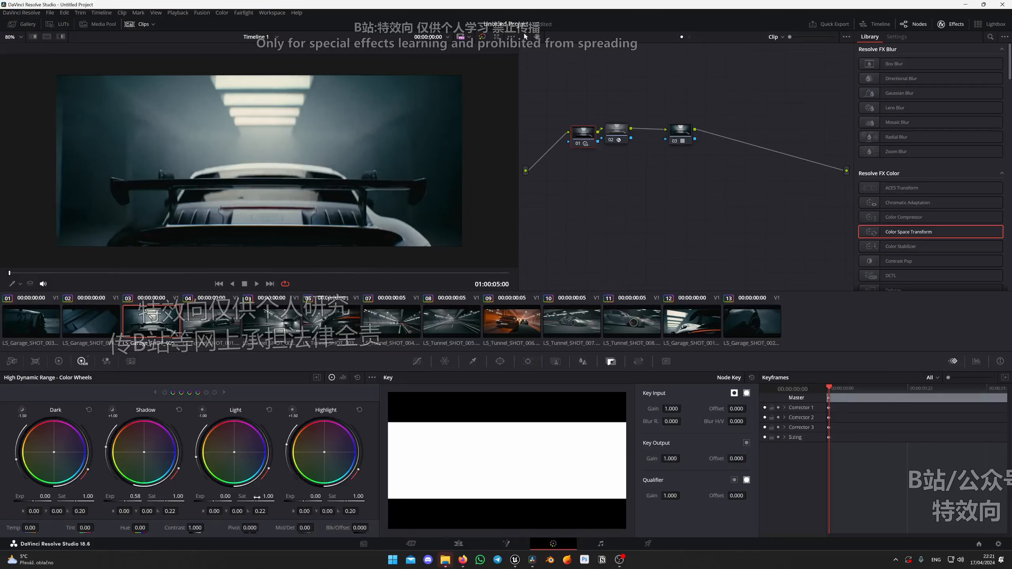
{"action": "left_click_drag", "start_coordinate": [225, 496], "coordinate": [220, 496]}
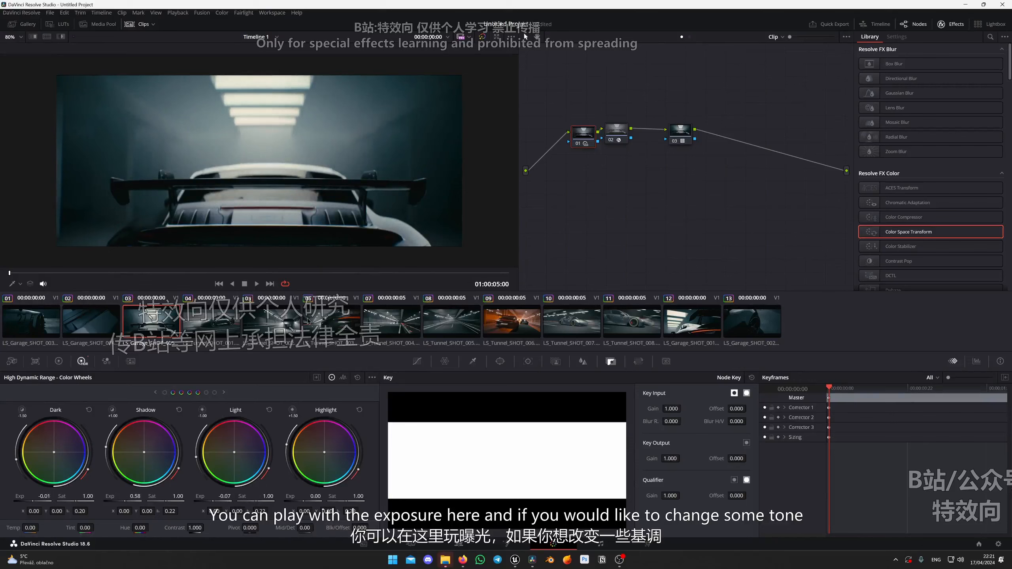
Play the orange tunnel shot in clip 09 and add a serial node before its Color Space Transform node.
{"action": "left_click", "coordinate": [494, 326]}
{"action": "key", "text": "space"}
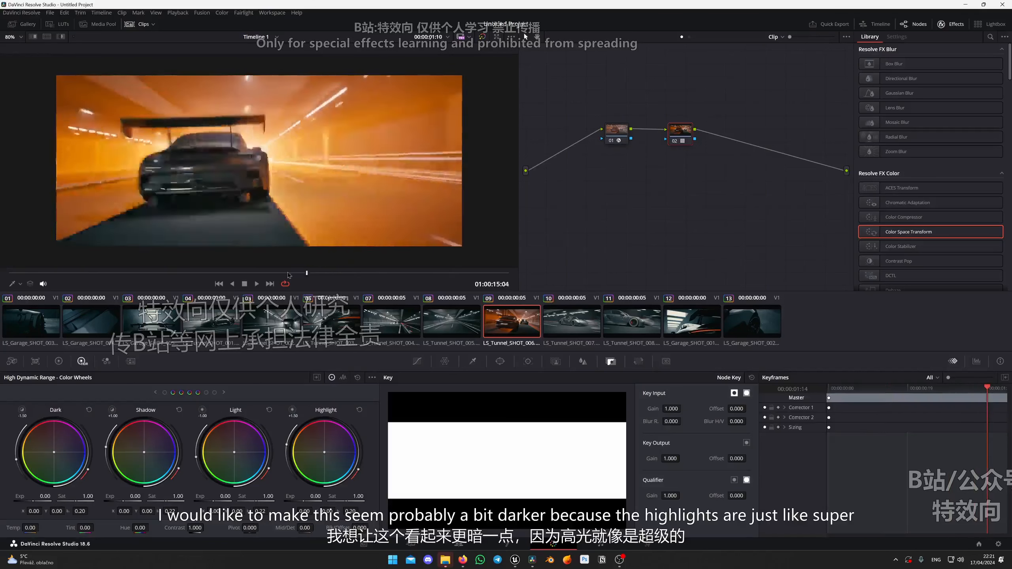
{"action": "left_click_drag", "start_coordinate": [22, 279], "coordinate": [8, 278]}
{"action": "left_click", "coordinate": [617, 134]}
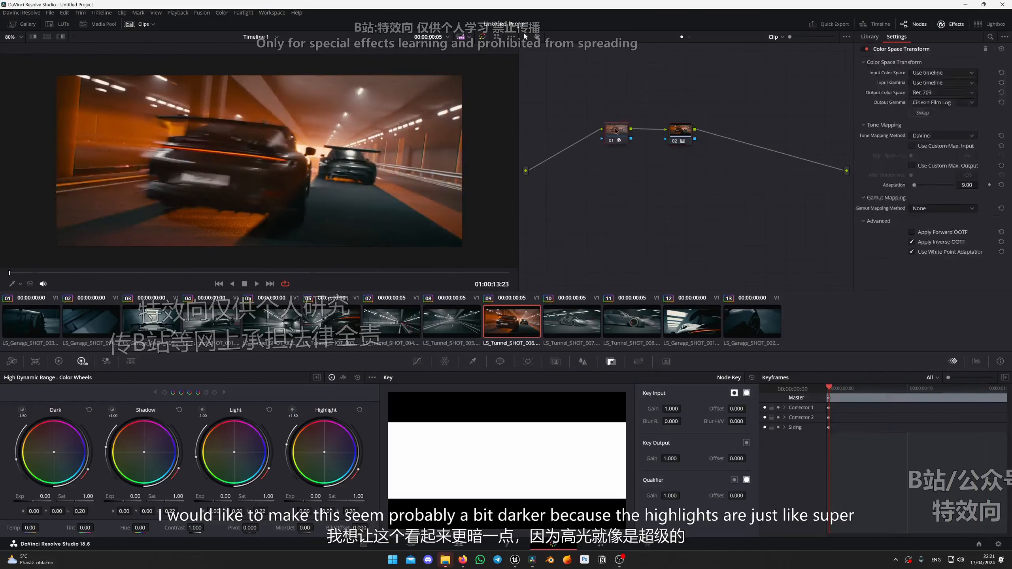
{"action": "key", "text": "shift+s"}
{"action": "left_click_drag", "start_coordinate": [620, 162], "coordinate": [580, 135]}
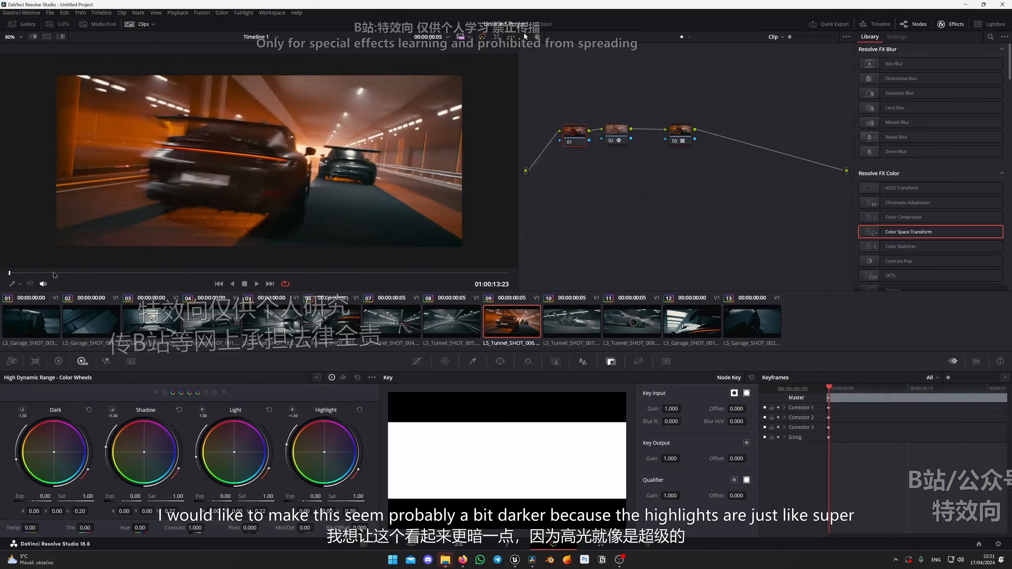
Darken clip 09 by setting the HDR Global exposure to -0.49 on node 01, and play the shot.
{"action": "left_click_drag", "start_coordinate": [54, 273], "coordinate": [209, 267]}
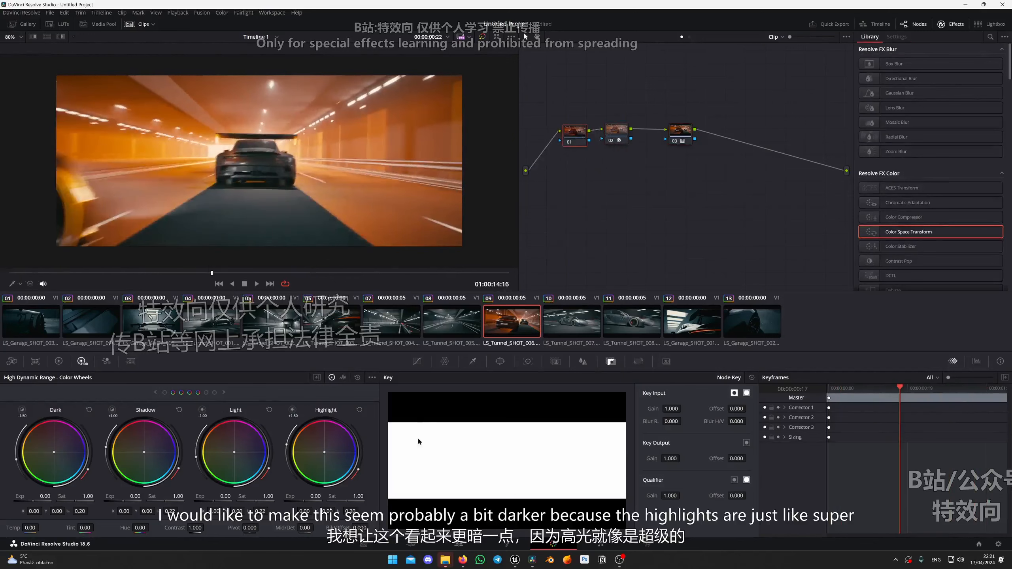
{"action": "left_click", "coordinate": [224, 393]}
{"action": "left_click", "coordinate": [224, 393]}
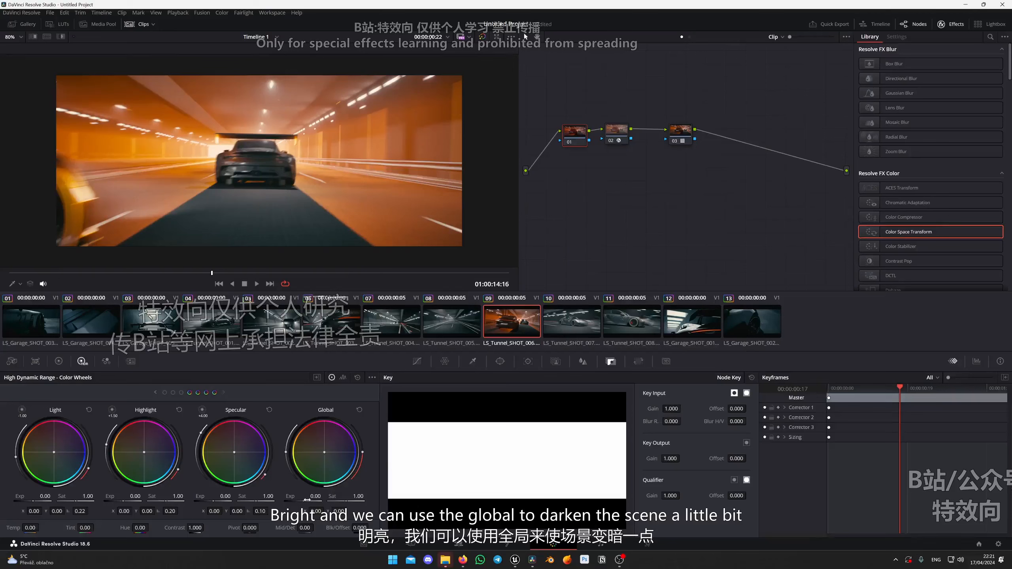
{"action": "left_click_drag", "start_coordinate": [314, 497], "coordinate": [298, 496]}
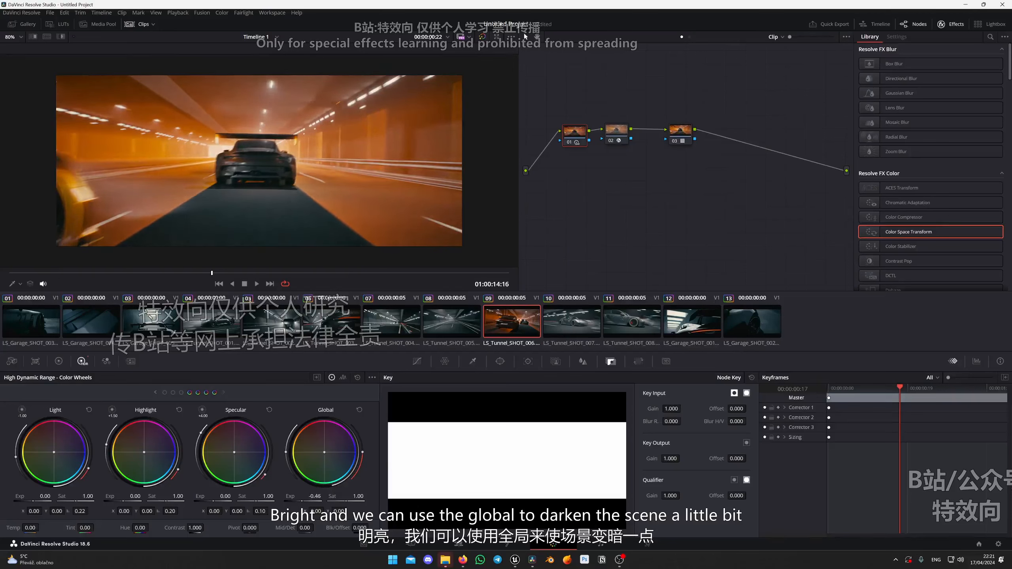
{"action": "key", "text": "space"}
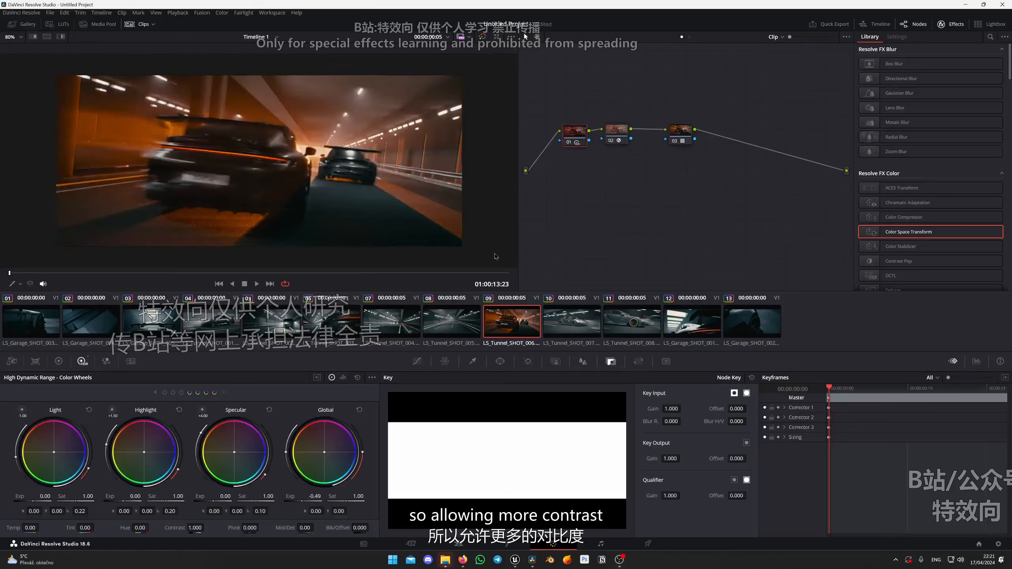
Add a serial node before the Color Space Transform node in clip 10 and place it in line with the others.
{"action": "key", "text": "Down"}
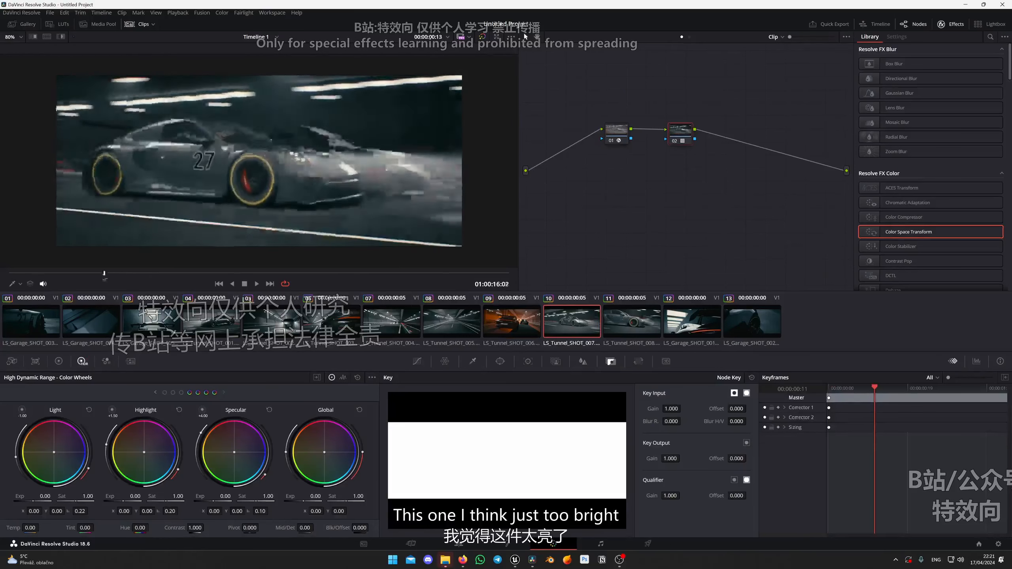
{"action": "left_click", "coordinate": [609, 140]}
{"action": "key", "text": "shift+s"}
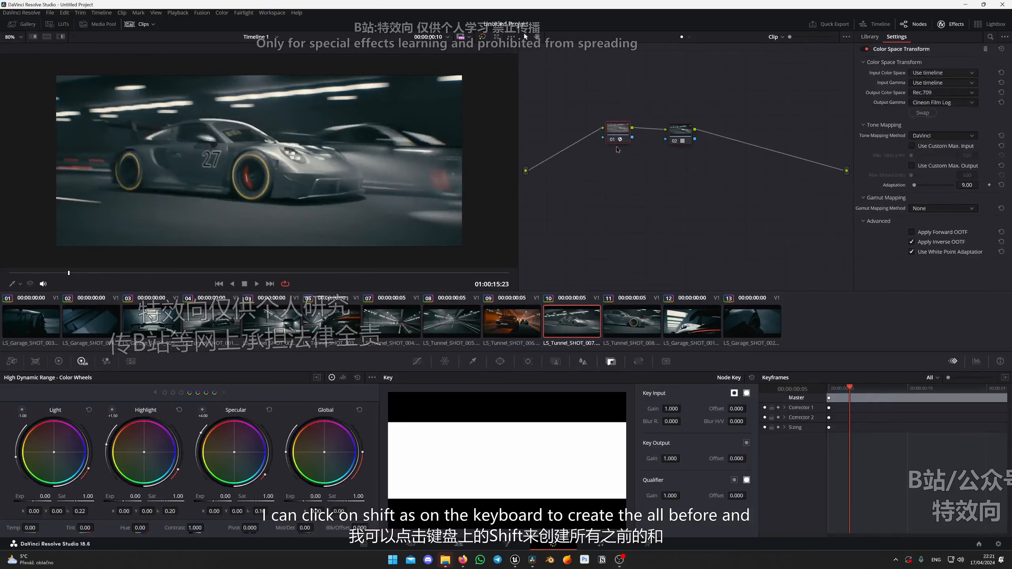
{"action": "mouse_move", "coordinate": [587, 134]}
{"action": "left_mouse_down"}
{"action": "mouse_move", "coordinate": [579, 144]}
{"action": "mouse_move", "coordinate": [580, 136]}
{"action": "left_mouse_up"}
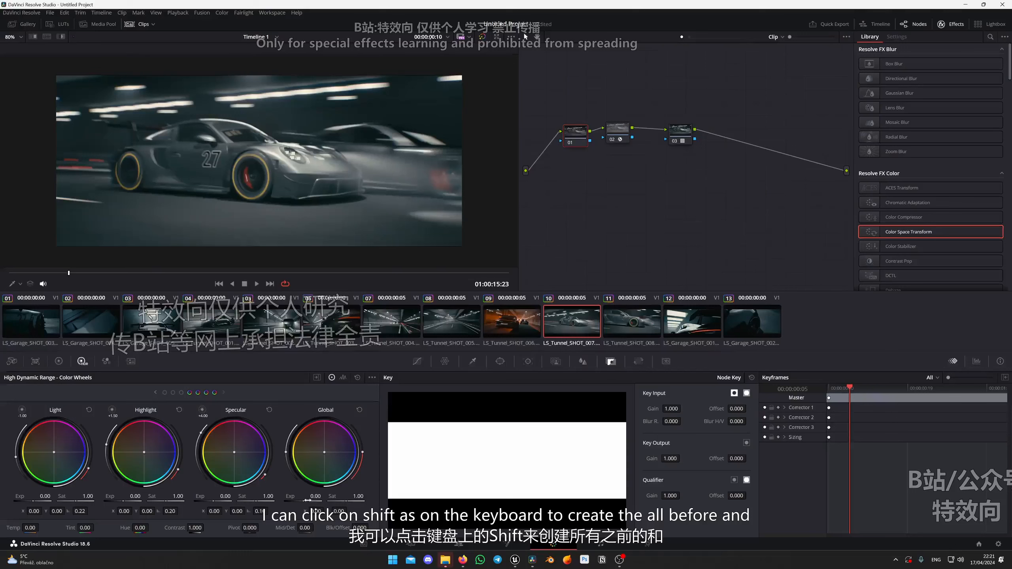
Darken clip 10 on node 01 with an HDR Global exposure of -0.38 and a Shadow exposure of -0.29.
{"action": "left_click_drag", "start_coordinate": [308, 500], "coordinate": [294, 501]}
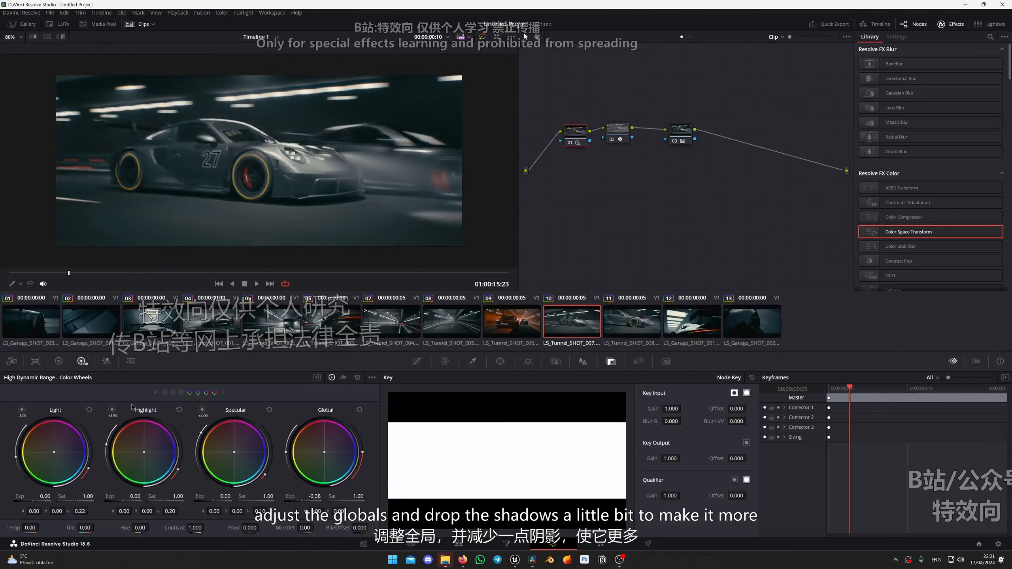
{"action": "left_click", "coordinate": [156, 392]}
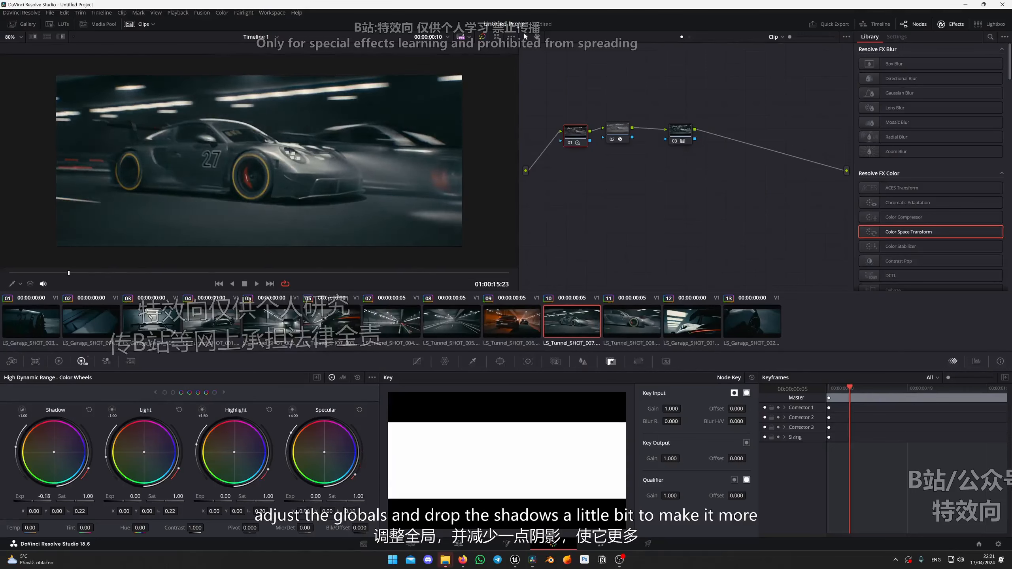
{"action": "left_click_drag", "start_coordinate": [70, 273], "coordinate": [312, 272]}
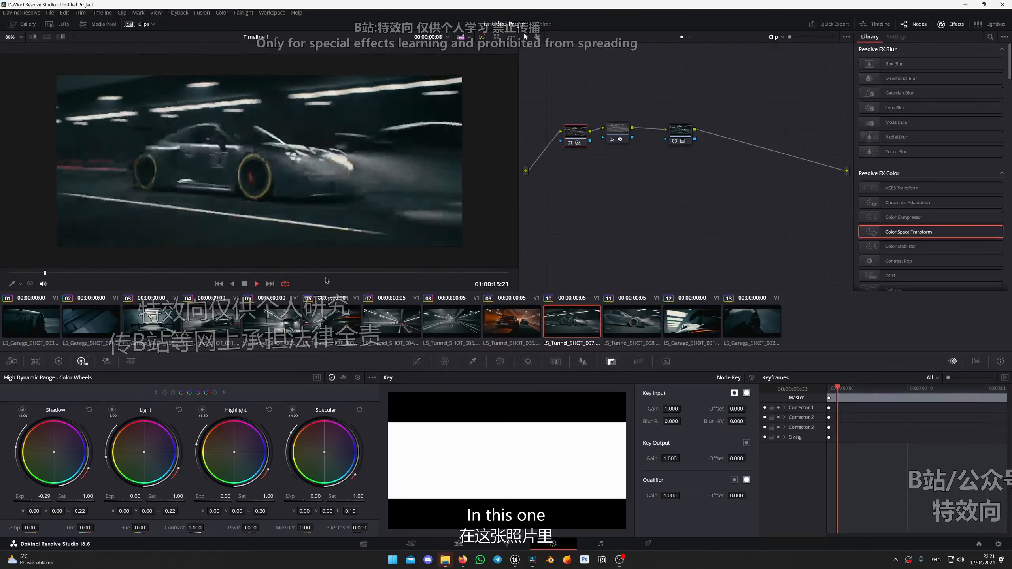
Compare clip 10 with its grade bypassed and enabled, and examine the car's colors and toning across the shot.
{"action": "left_click_drag", "start_coordinate": [319, 273], "coordinate": [140, 273]}
{"action": "key", "text": "alt+d"}
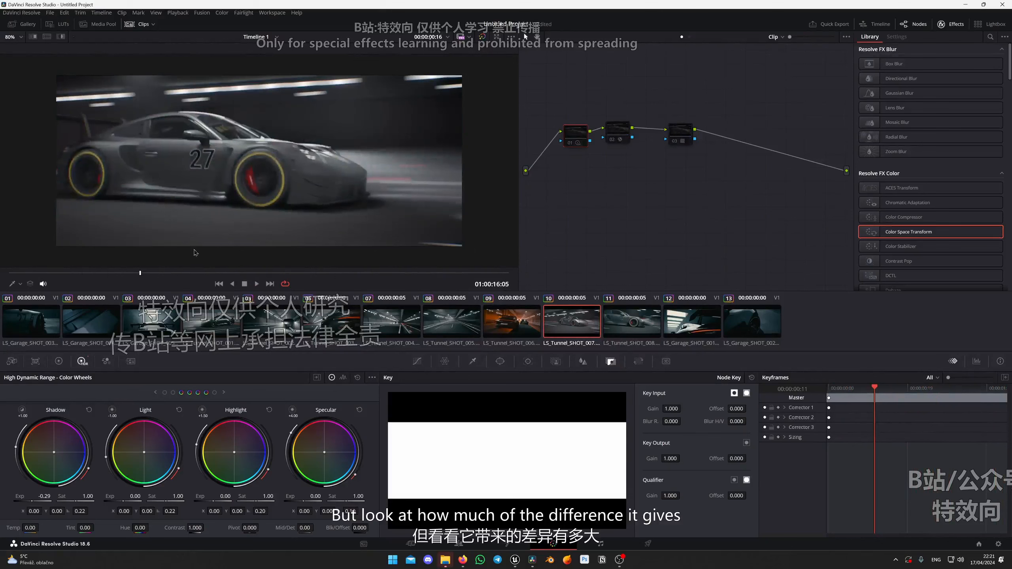
{"action": "key", "text": "space"}
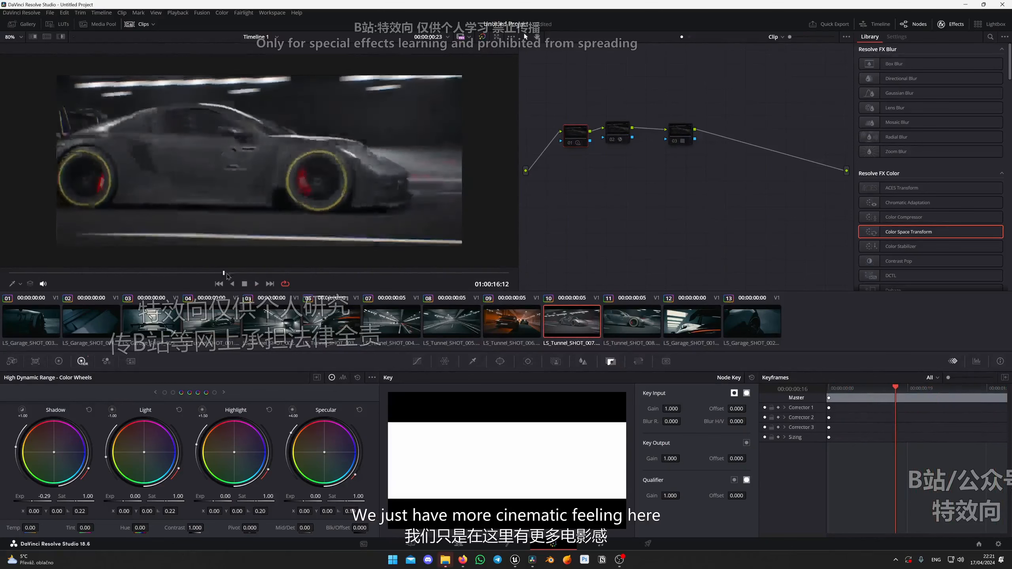
{"action": "left_click_drag", "start_coordinate": [236, 273], "coordinate": [9, 272]}
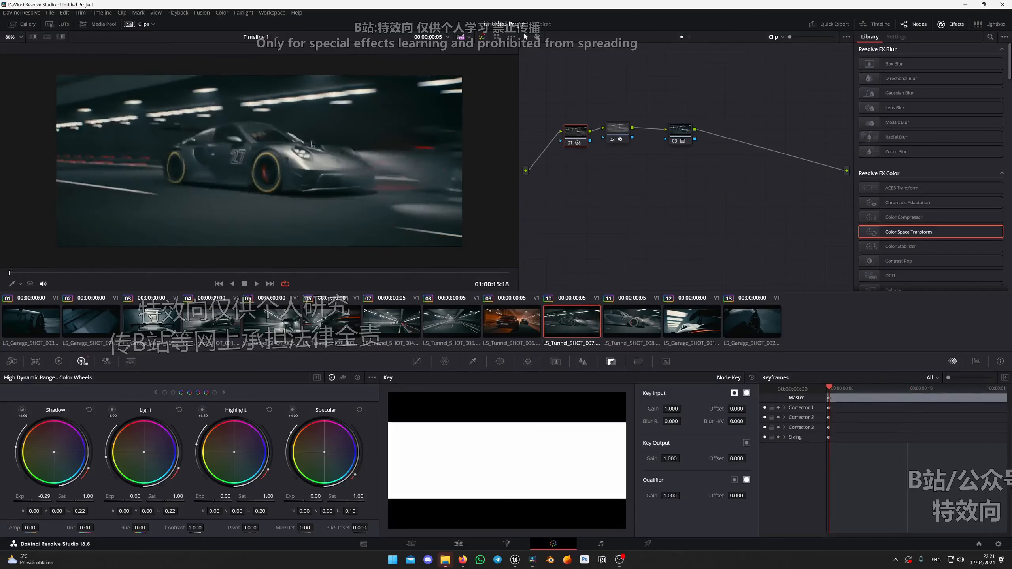
{"action": "scroll", "coordinate": [386, 173], "scroll_direction": "up", "scroll_amount": 3}
{"action": "left_click_drag", "start_coordinate": [385, 173], "coordinate": [289, 184]}
{"action": "left_click_drag", "start_coordinate": [232, 201], "coordinate": [297, 206]}
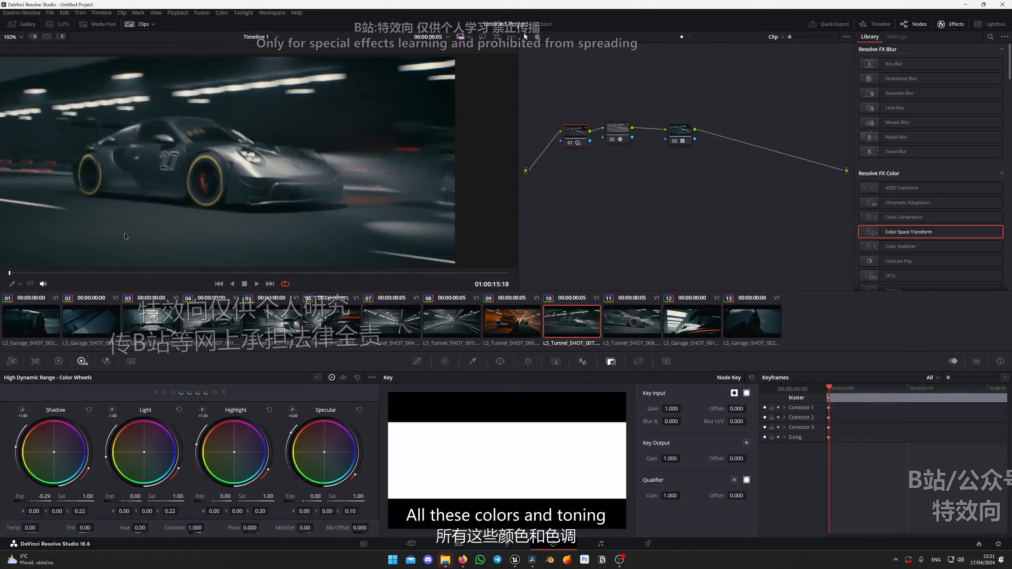
{"action": "scroll", "coordinate": [297, 207], "scroll_direction": "down", "scroll_amount": 5}
{"action": "left_click_drag", "start_coordinate": [56, 273], "coordinate": [546, 262]}
Copy the grade of clip 10 onto clip 11, including its darkened exposure node, and inspect the car in the shot.
{"action": "left_click", "coordinate": [661, 319]}
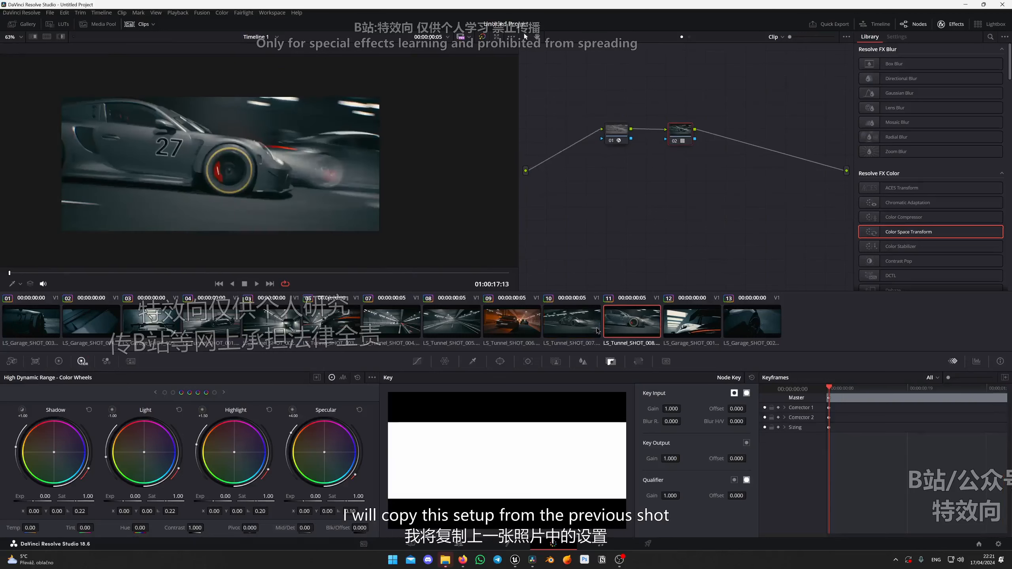
{"action": "left_click", "coordinate": [578, 319]}
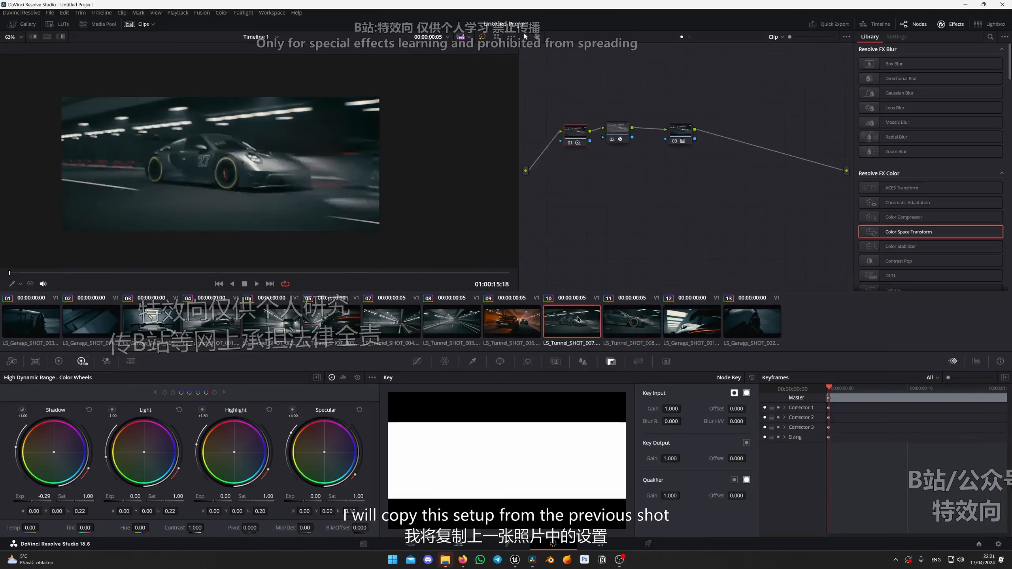
{"action": "left_click", "coordinate": [614, 322]}
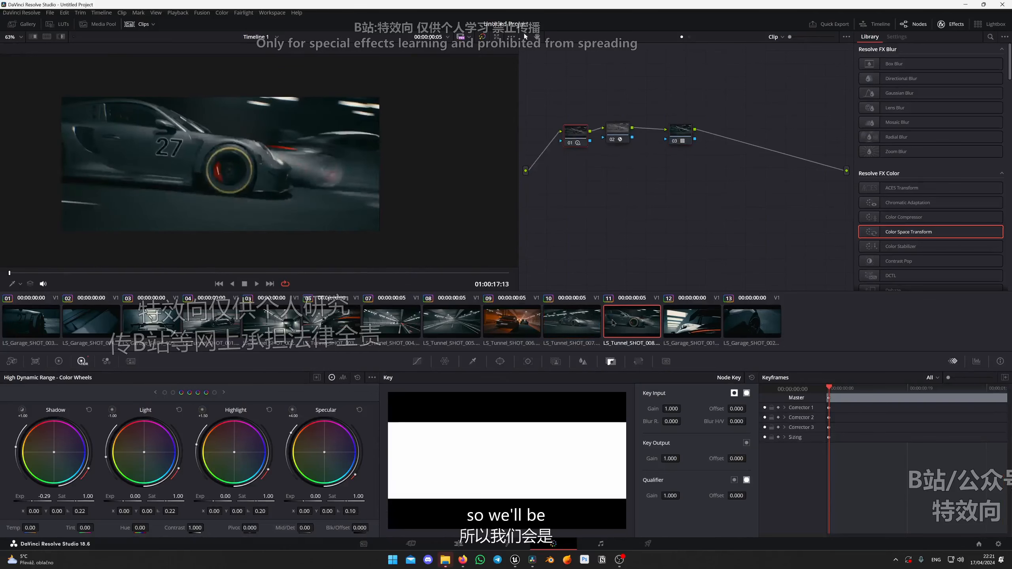
{"action": "mouse_move", "coordinate": [22, 274]}
{"action": "left_mouse_down"}
{"action": "mouse_move", "coordinate": [266, 276]}
{"action": "mouse_move", "coordinate": [9, 269]}
{"action": "left_mouse_up"}
{"action": "scroll", "coordinate": [175, 159], "scroll_direction": "up", "scroll_amount": 5}
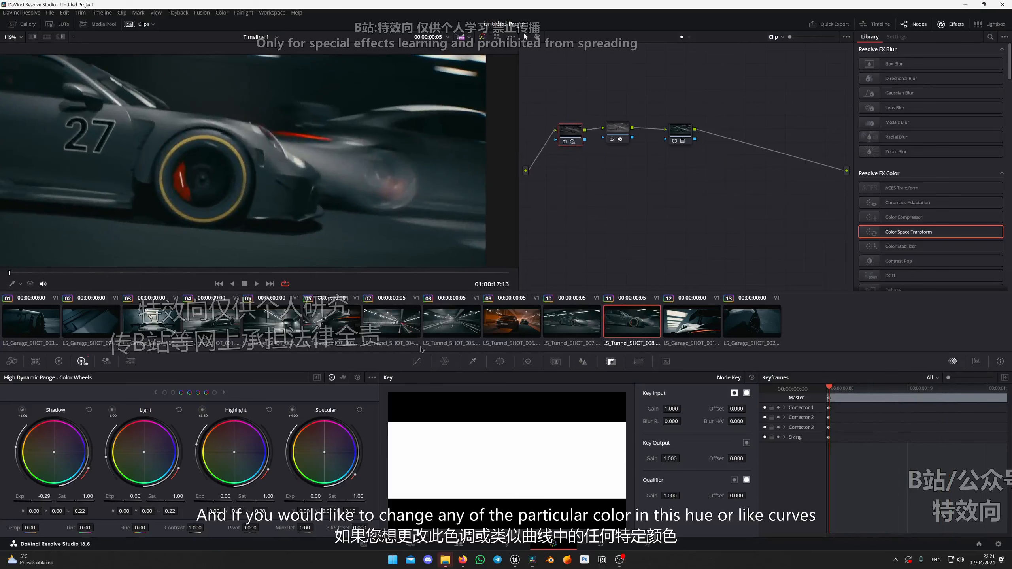
Lower the saturation of the reds in clip 11 to 0.86 with the Hue Vs Sat curve, and check the wheel across the shot.
{"action": "left_click", "coordinate": [417, 362]}
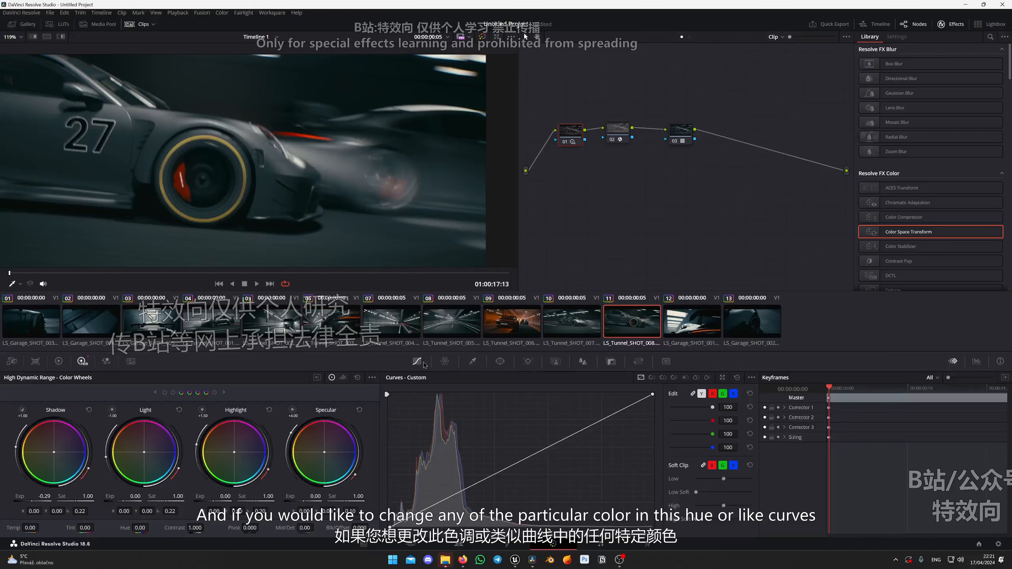
{"action": "left_click", "coordinate": [651, 377]}
{"action": "scroll", "coordinate": [171, 167], "scroll_direction": "up", "scroll_amount": 5}
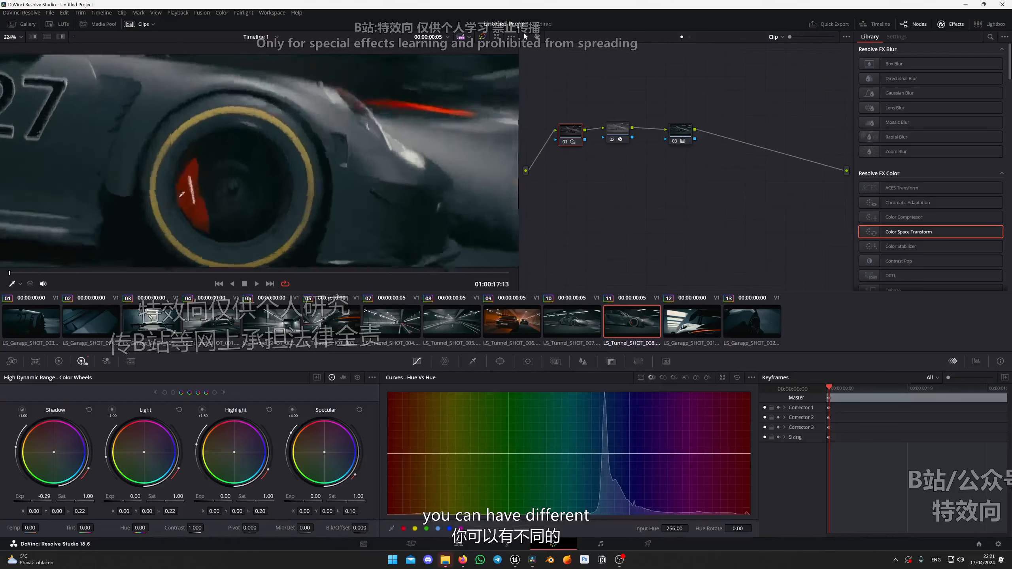
{"action": "scroll", "coordinate": [284, 161], "scroll_direction": "up", "scroll_amount": 3}
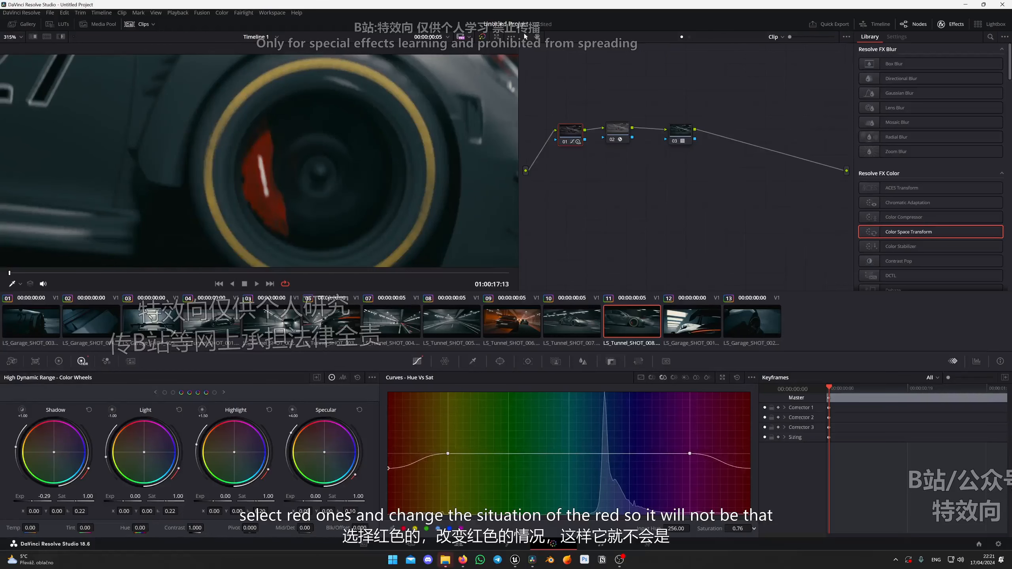
{"action": "scroll", "coordinate": [325, 136], "scroll_direction": "down", "scroll_amount": 5}
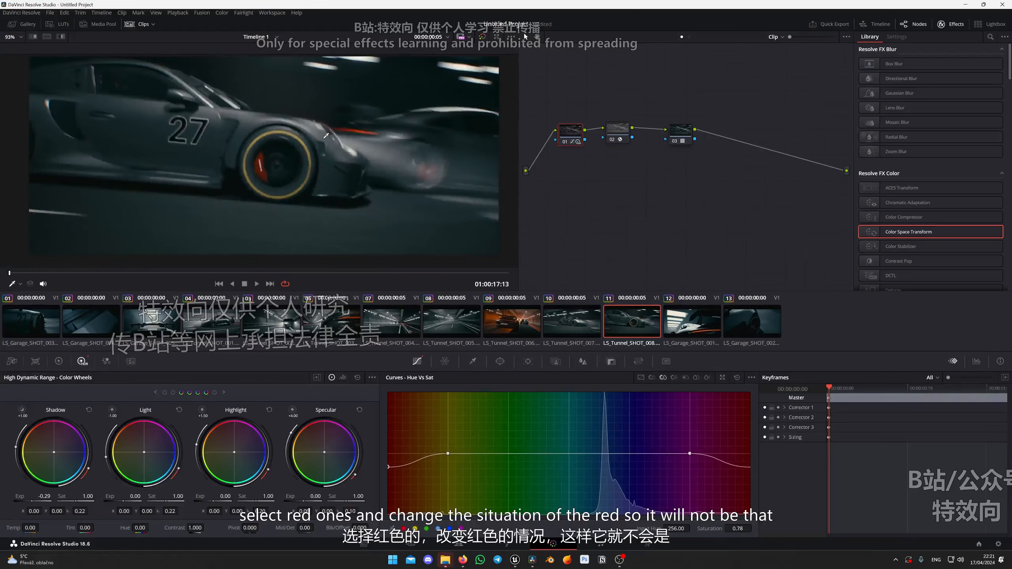
{"action": "scroll", "coordinate": [411, 165], "scroll_direction": "up", "scroll_amount": 3}
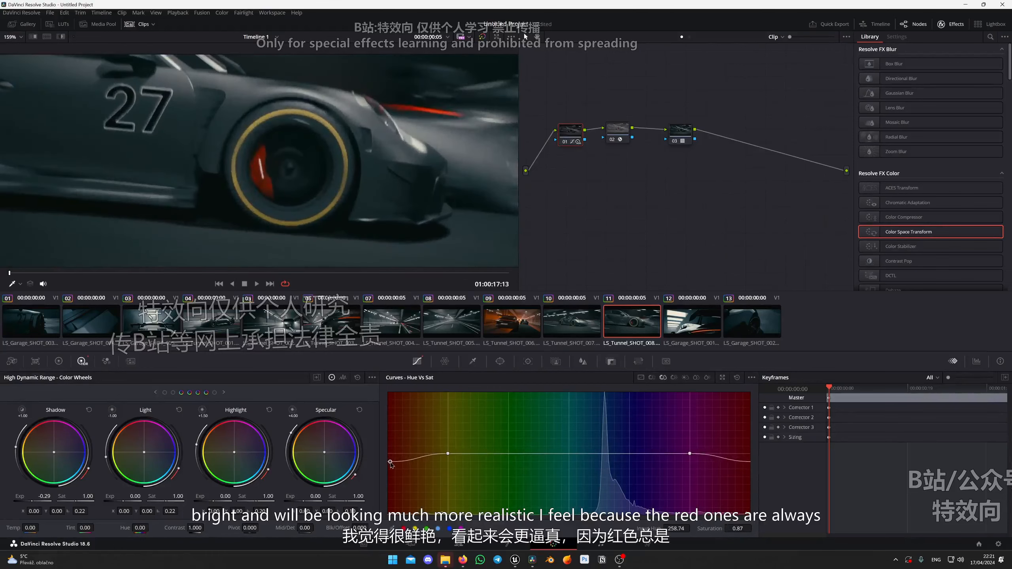
{"action": "scroll", "coordinate": [298, 186], "scroll_direction": "down", "scroll_amount": 4}
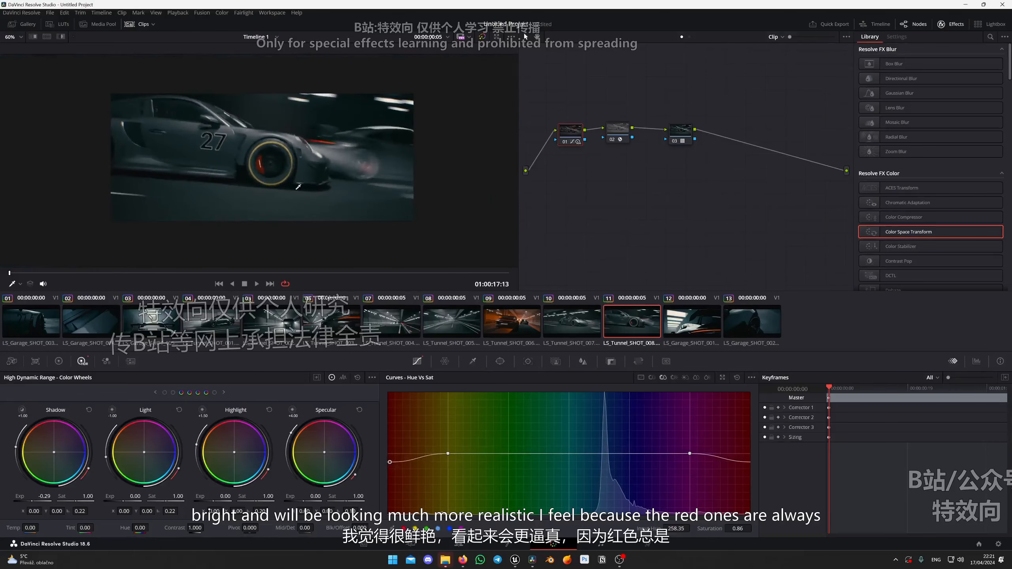
{"action": "left_click_drag", "start_coordinate": [14, 281], "coordinate": [425, 269]}
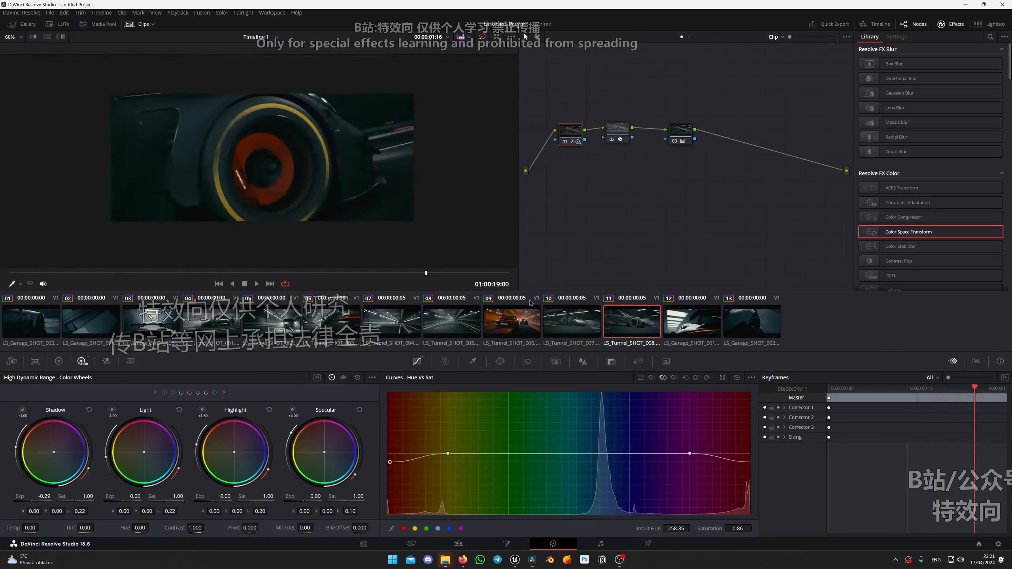
Review the look of clip 12, and play through the garage and tunnel shots from clip 03 to clip 05.
{"action": "left_click", "coordinate": [679, 320]}
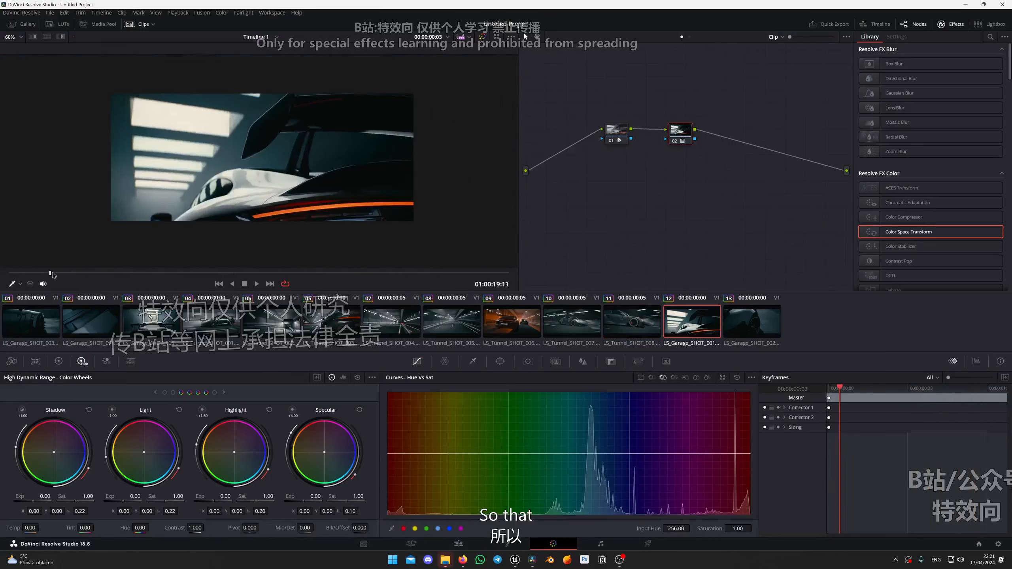
{"action": "left_click_drag", "start_coordinate": [52, 275], "coordinate": [302, 268]}
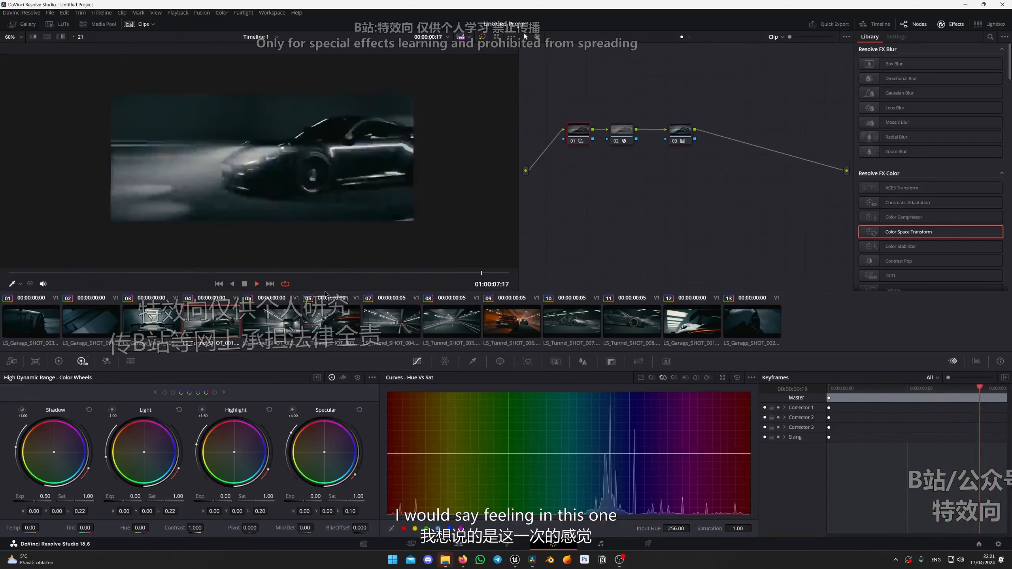
{"action": "key", "text": "Up"}
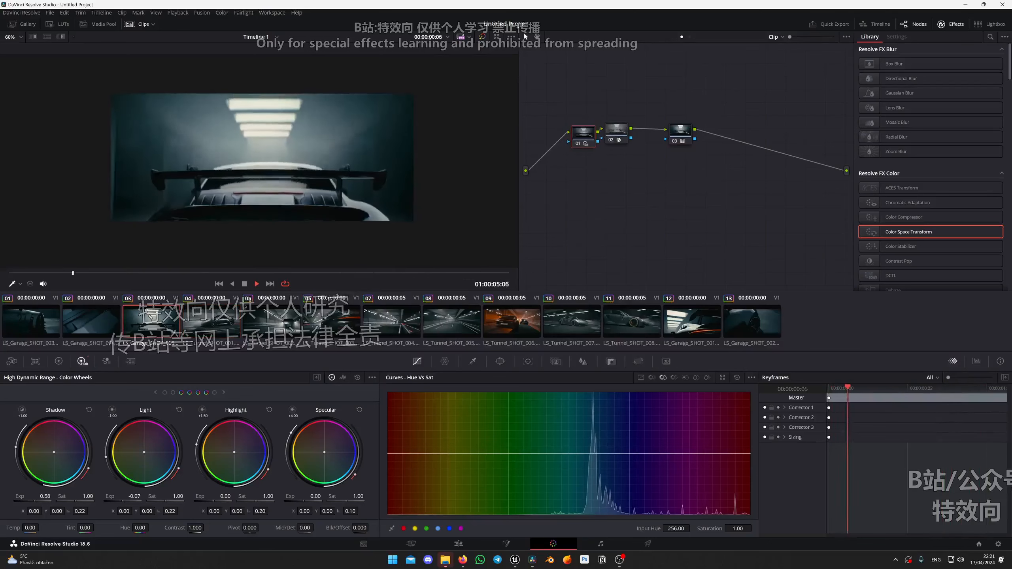
{"action": "key", "text": "Down"}
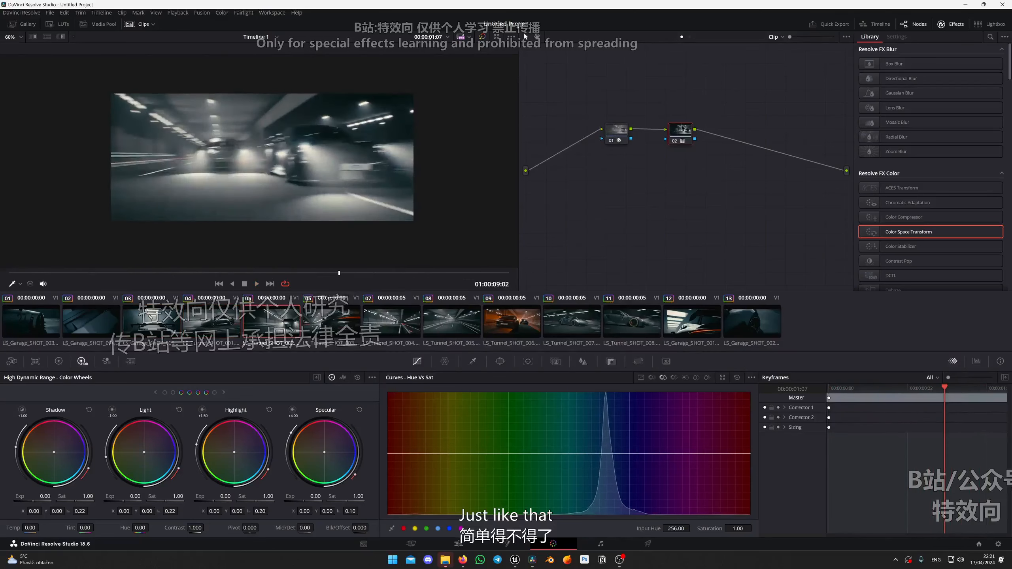
Compare clip 05 with both grade nodes disabled and enabled, examining the toning and contrast across the shot.
{"action": "scroll", "coordinate": [345, 183], "scroll_direction": "up", "scroll_amount": 3}
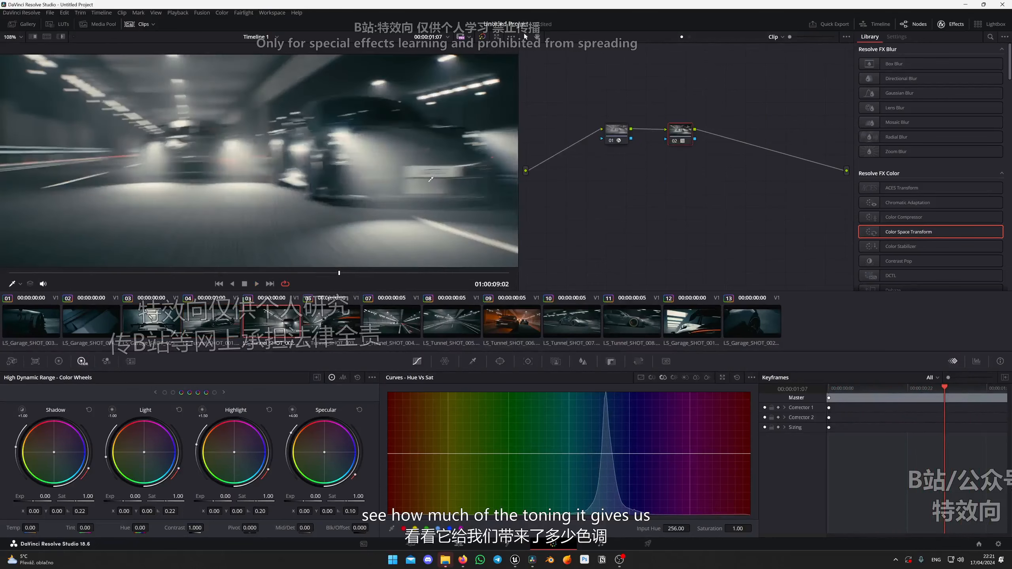
{"action": "left_click", "coordinate": [616, 131]}
{"action": "left_click_drag", "start_coordinate": [592, 173], "coordinate": [718, 122]}
{"action": "key", "text": "ctrl+d"}
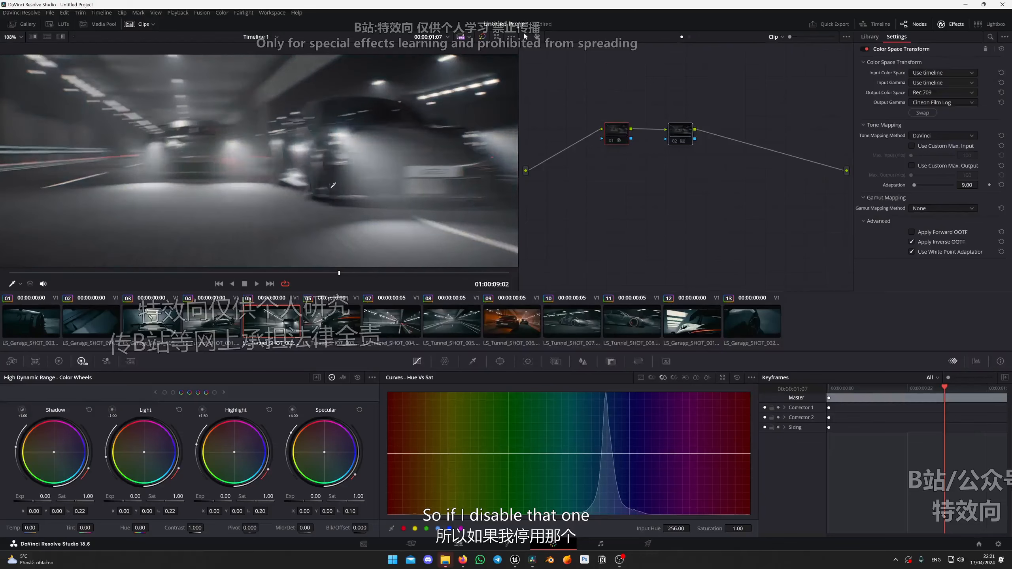
{"action": "scroll", "coordinate": [203, 142], "scroll_direction": "down", "scroll_amount": 3}
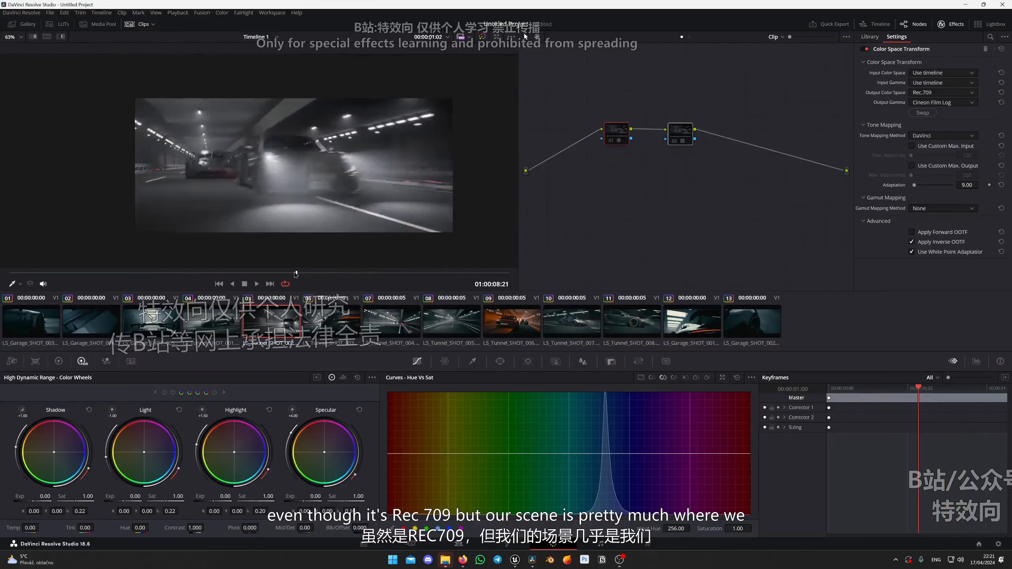
{"action": "mouse_move", "coordinate": [295, 274]}
{"action": "left_mouse_down"}
{"action": "mouse_move", "coordinate": [349, 272]}
{"action": "mouse_move", "coordinate": [313, 271]}
{"action": "left_mouse_up"}
{"action": "scroll", "coordinate": [212, 137], "scroll_direction": "up", "scroll_amount": 3}
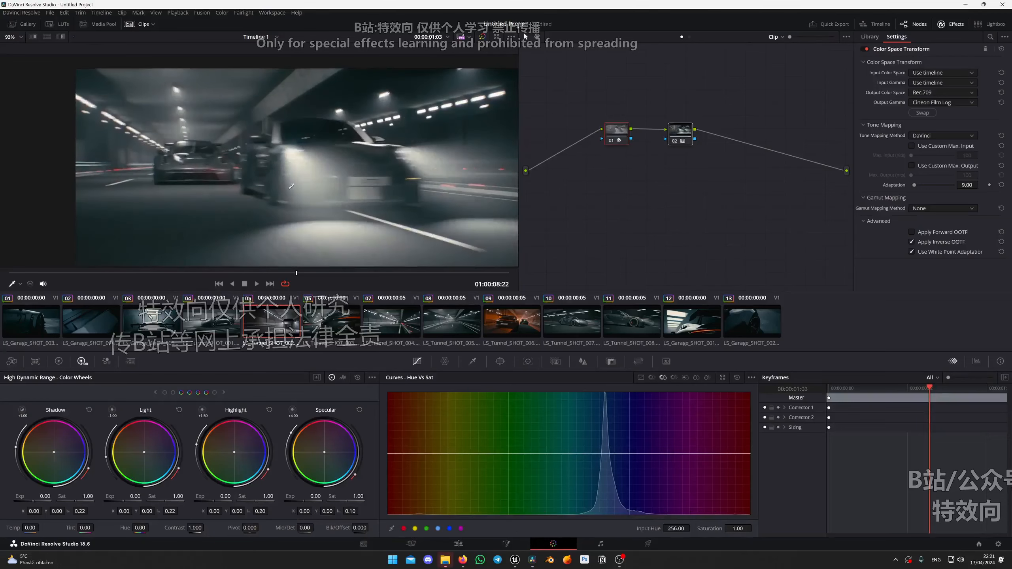
{"action": "scroll", "coordinate": [295, 153], "scroll_direction": "down", "scroll_amount": 3}
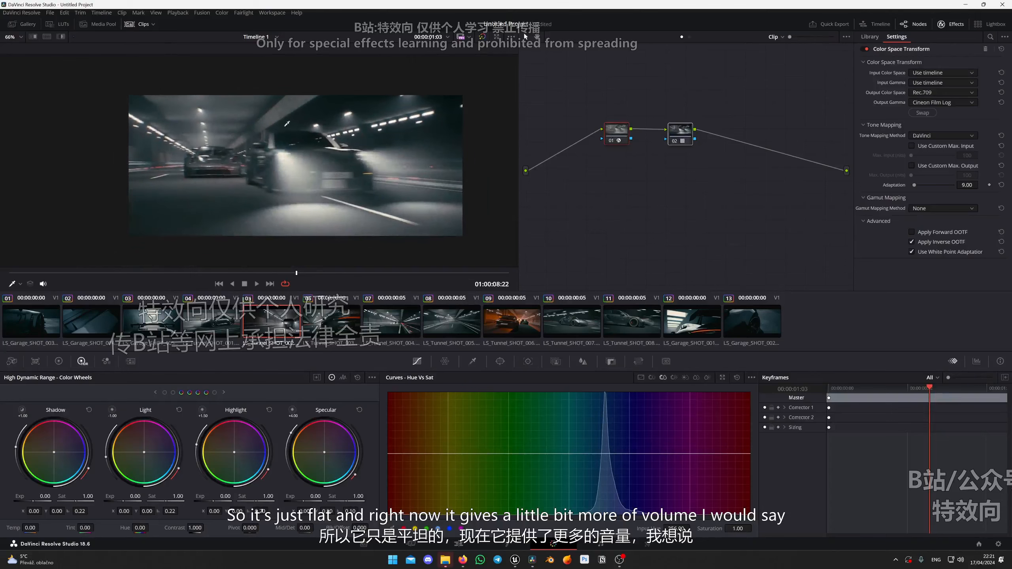
{"action": "left_click_drag", "start_coordinate": [303, 275], "coordinate": [503, 263]}
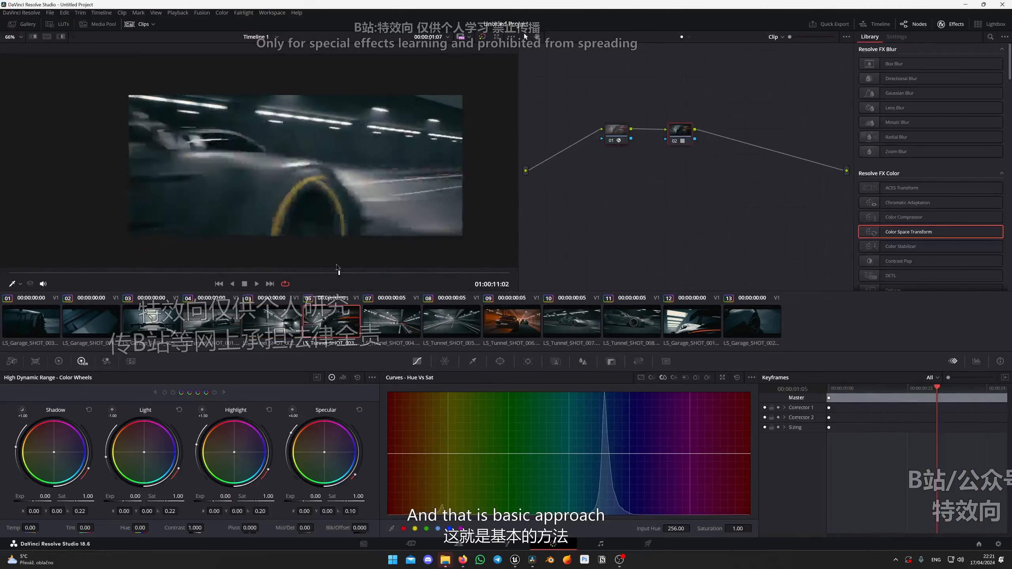
Add a serial node after node 02 in clip 06 and apply Film Grain to it with the 35mm 400T preset.
{"action": "left_click_drag", "start_coordinate": [337, 267], "coordinate": [371, 268]}
{"action": "key", "text": "alt+s"}
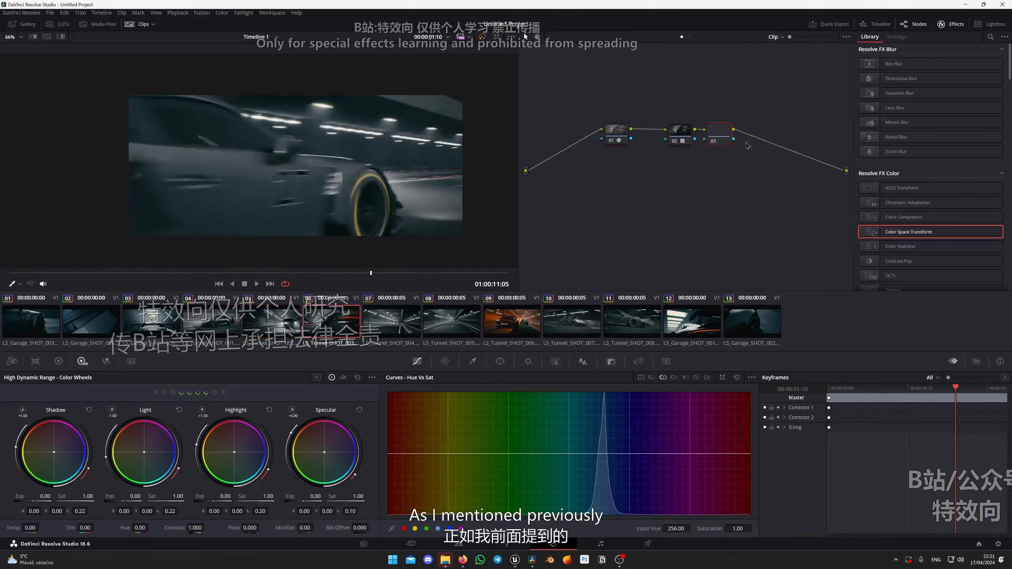
{"action": "left_click", "coordinate": [991, 38]}
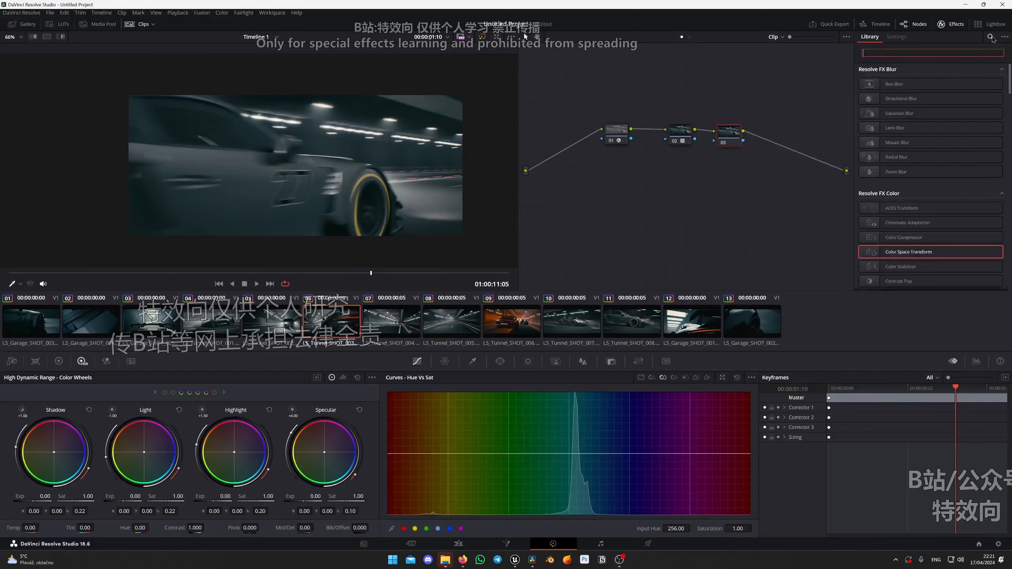
{"action": "type", "text": "film"}
{"action": "left_click_drag", "start_coordinate": [896, 98], "coordinate": [729, 140]}
{"action": "left_click", "coordinate": [952, 82]}
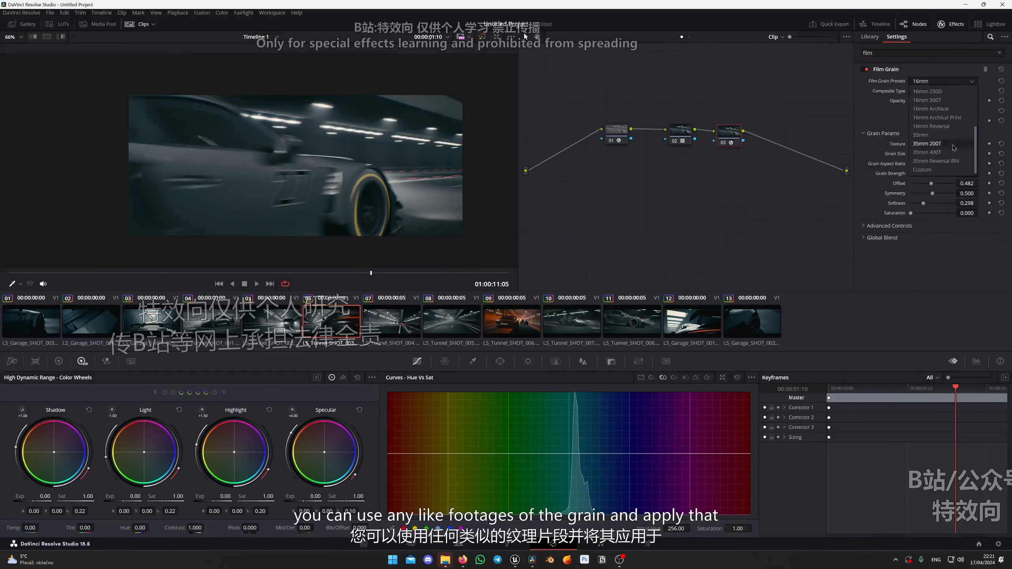
{"action": "left_click", "coordinate": [949, 148]}
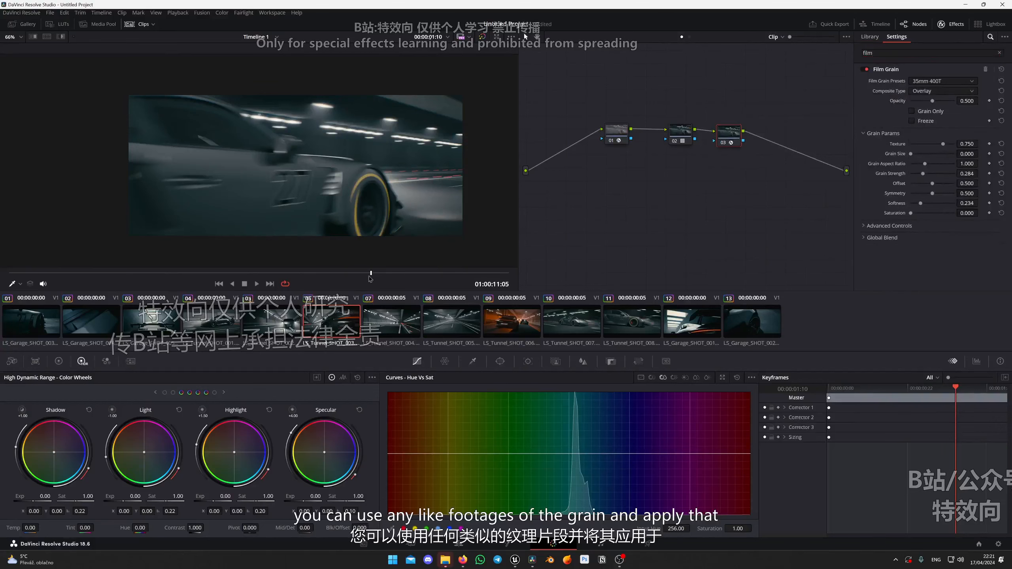
Examine the grain on the car in clip 06 with the Film Grain node disabled and enabled, at several frames.
{"action": "scroll", "coordinate": [369, 194], "scroll_direction": "up", "scroll_amount": 2}
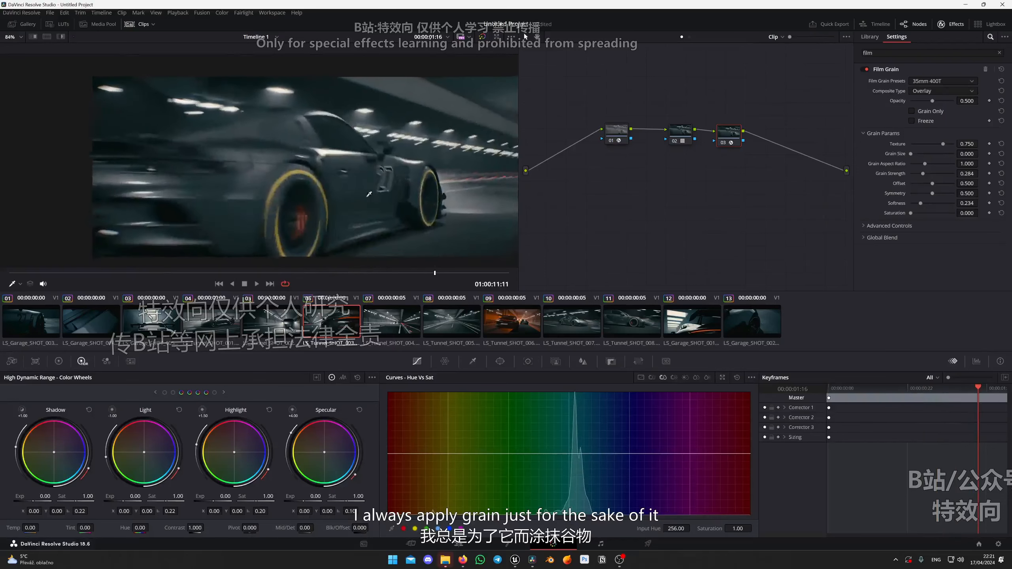
{"action": "scroll", "coordinate": [369, 194], "scroll_direction": "up", "scroll_amount": 5}
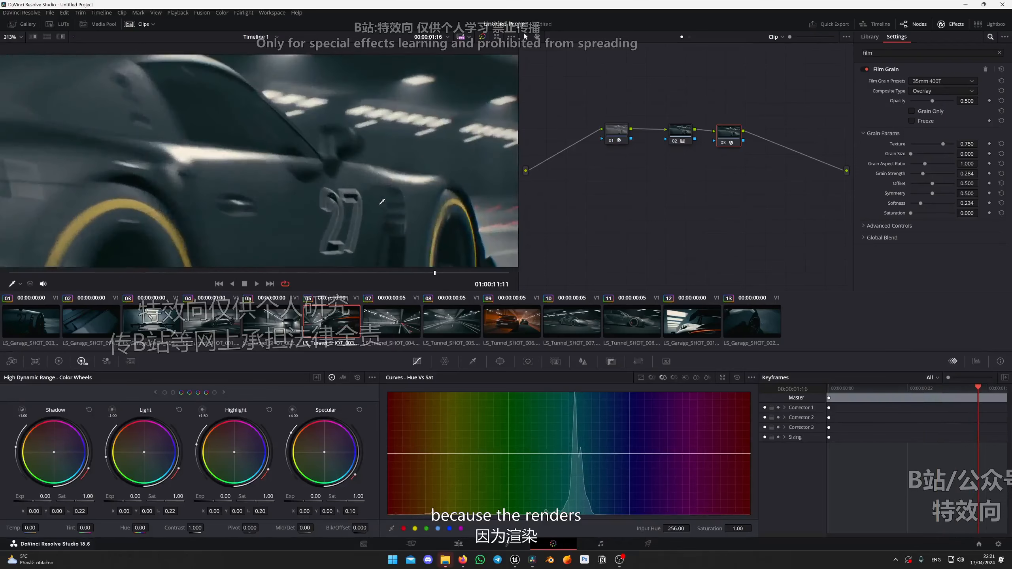
{"action": "scroll", "coordinate": [382, 202], "scroll_direction": "down", "scroll_amount": 4}
{"action": "scroll", "coordinate": [379, 187], "scroll_direction": "up", "scroll_amount": 4}
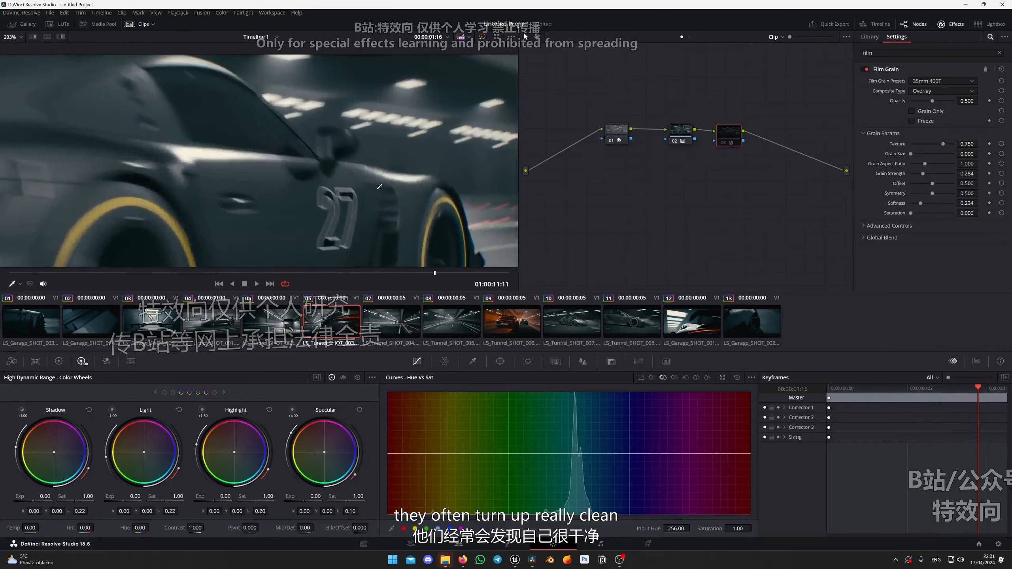
{"action": "scroll", "coordinate": [379, 186], "scroll_direction": "down", "scroll_amount": 5}
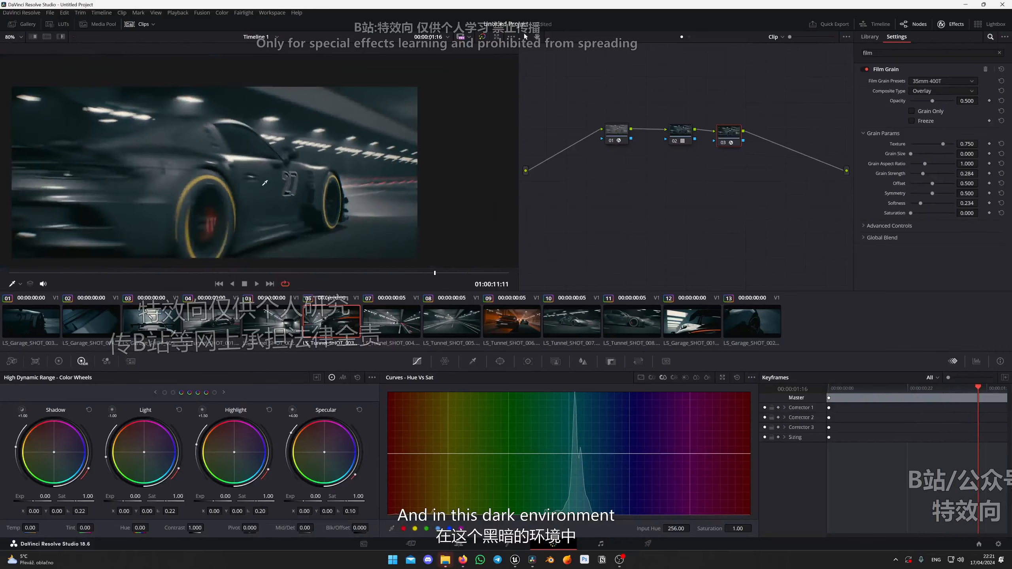
{"action": "scroll", "coordinate": [255, 179], "scroll_direction": "down", "scroll_amount": 3}
{"action": "scroll", "coordinate": [235, 176], "scroll_direction": "up", "scroll_amount": 5}
{"action": "left_click_drag", "start_coordinate": [239, 274], "coordinate": [360, 274]}
{"action": "scroll", "coordinate": [331, 197], "scroll_direction": "down", "scroll_amount": 5}
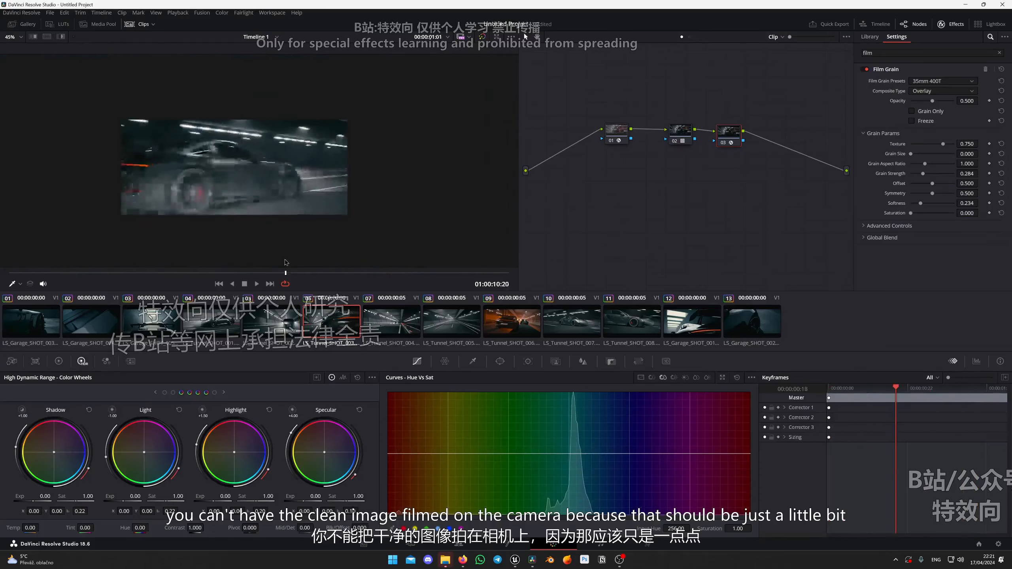
{"action": "scroll", "coordinate": [225, 186], "scroll_direction": "up", "scroll_amount": 2}
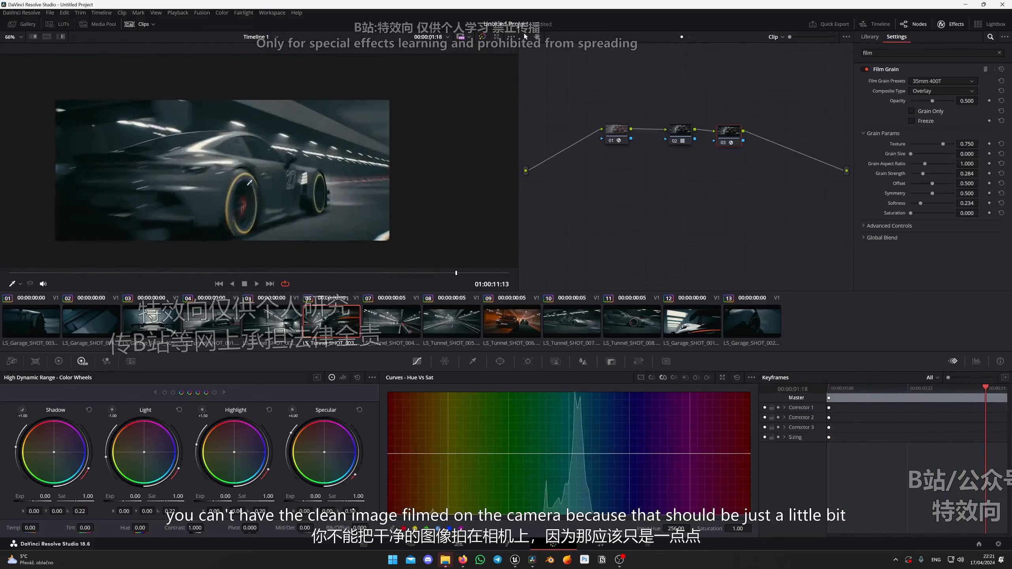
Raise the Grain Strength of clip 06's Film Grain to 0.651 and inspect the grain up close on the car.
{"action": "mouse_move", "coordinate": [456, 275]}
{"action": "left_mouse_down"}
{"action": "mouse_move", "coordinate": [478, 274]}
{"action": "mouse_move", "coordinate": [434, 274]}
{"action": "mouse_move", "coordinate": [460, 275]}
{"action": "left_mouse_up"}
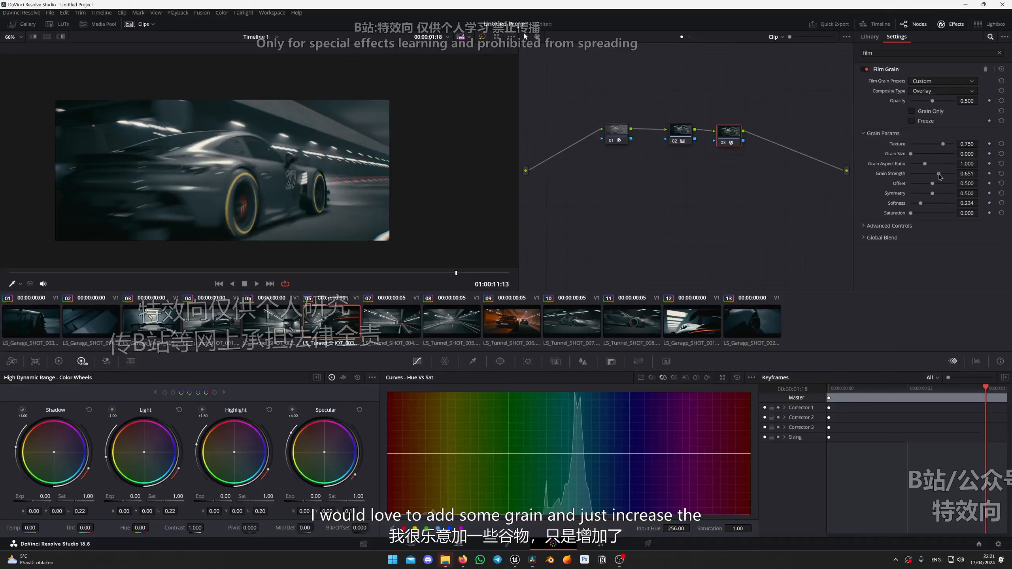
{"action": "scroll", "coordinate": [347, 140], "scroll_direction": "up", "scroll_amount": 6}
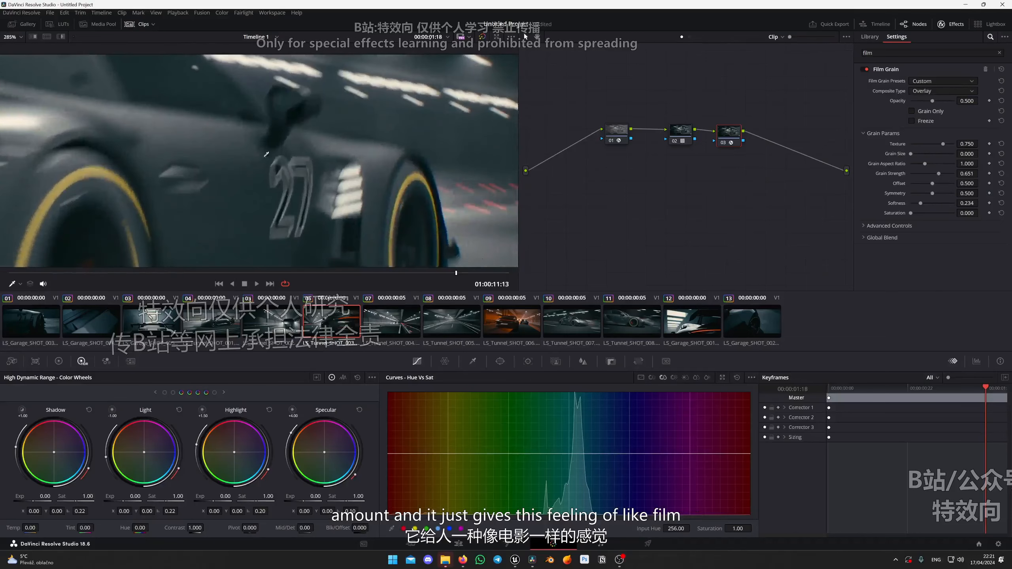
{"action": "left_click_drag", "start_coordinate": [347, 139], "coordinate": [292, 142]}
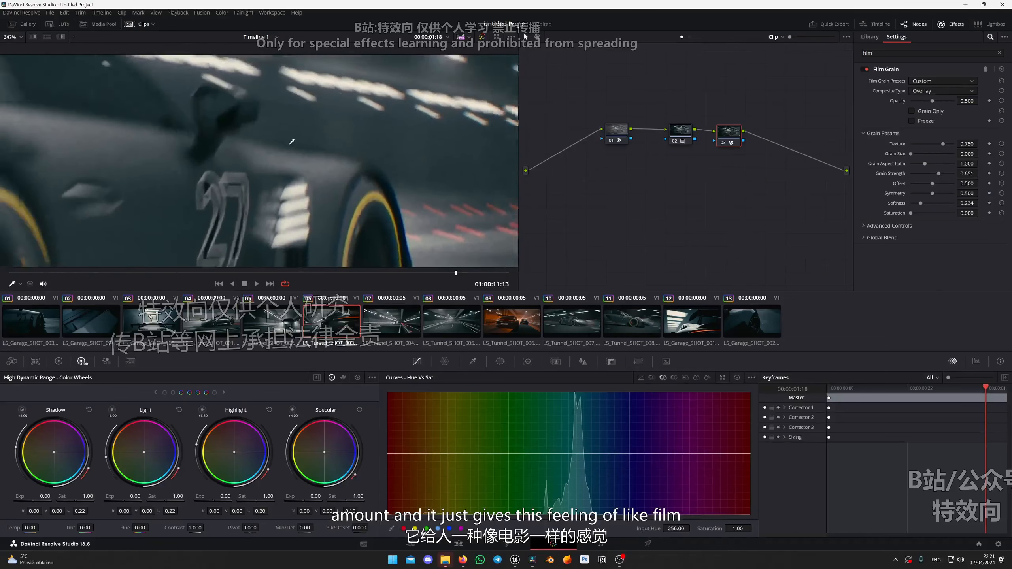
{"action": "scroll", "coordinate": [281, 131], "scroll_direction": "down", "scroll_amount": 1}
{"action": "scroll", "coordinate": [281, 131], "scroll_direction": "down", "scroll_amount": 5}
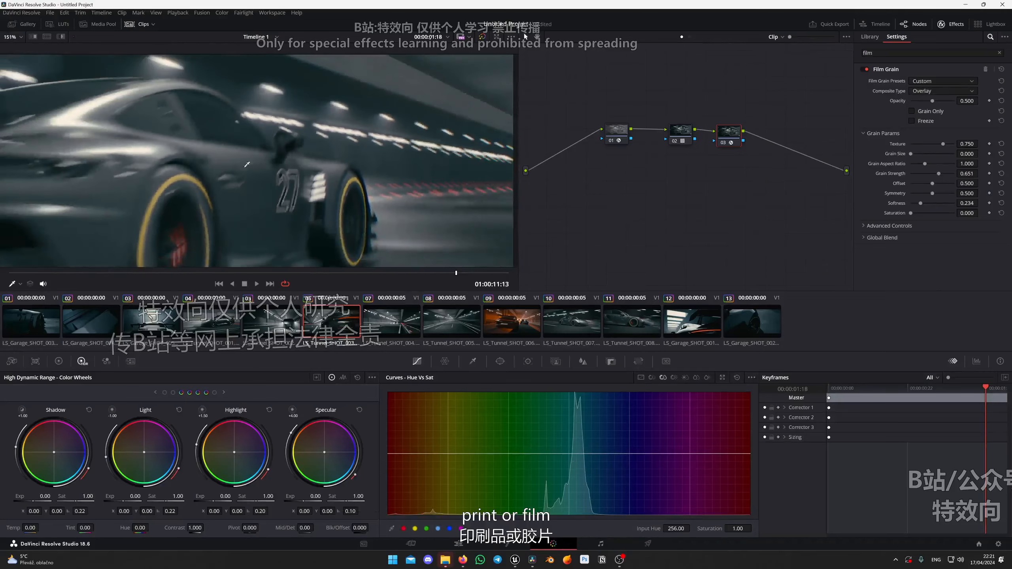
Examine the film grain in clip 06 up close around the car's number 27, side vents and front wheel.
{"action": "left_click_drag", "start_coordinate": [111, 171], "coordinate": [250, 288]}
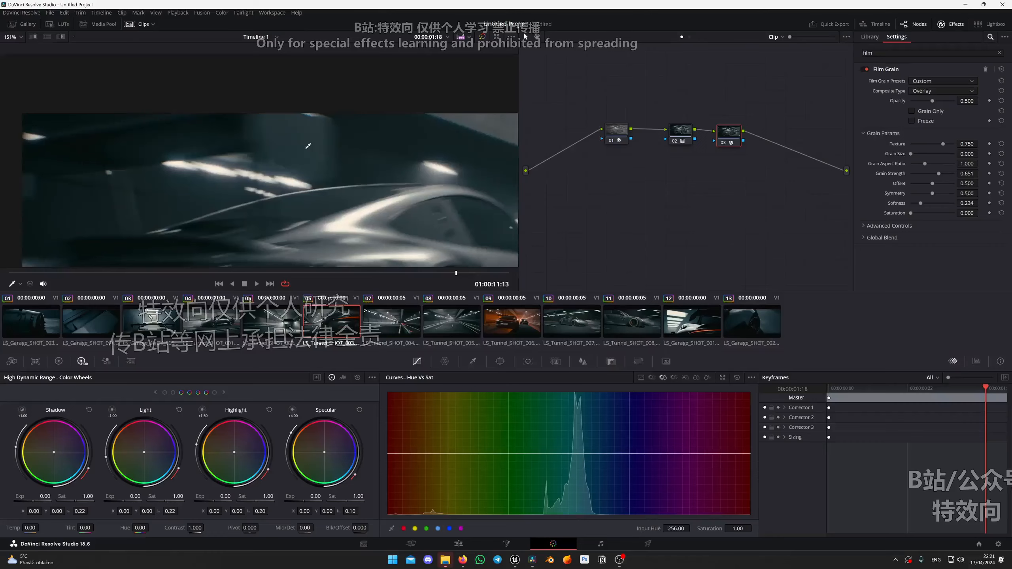
{"action": "left_click_drag", "start_coordinate": [463, 208], "coordinate": [413, 176]}
{"action": "scroll", "coordinate": [413, 176], "scroll_direction": "up", "scroll_amount": 12}
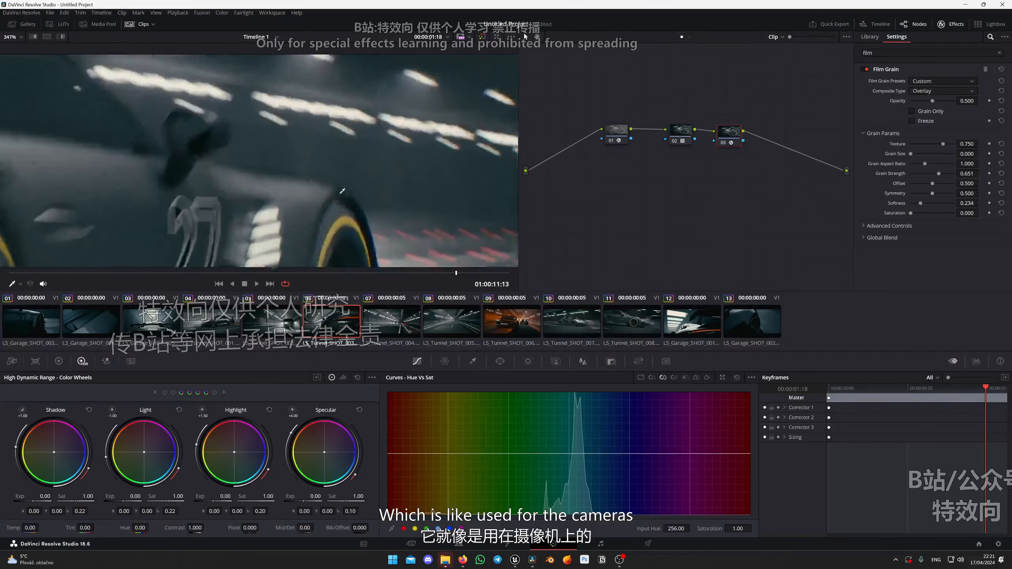
{"action": "scroll", "coordinate": [253, 117], "scroll_direction": "up", "scroll_amount": 5}
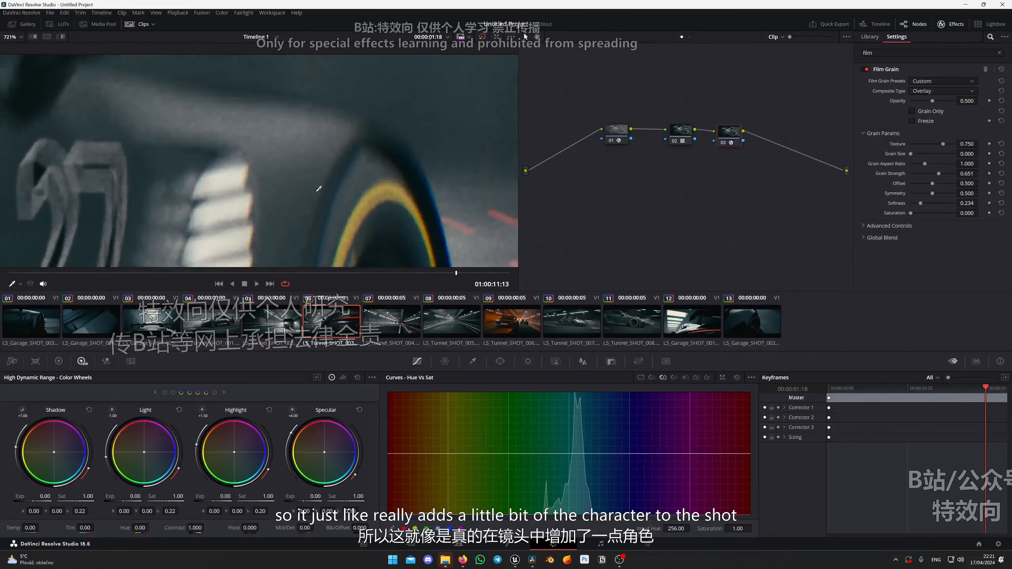
{"action": "scroll", "coordinate": [320, 185], "scroll_direction": "down", "scroll_amount": 1}
{"action": "scroll", "coordinate": [309, 180], "scroll_direction": "down", "scroll_amount": 10}
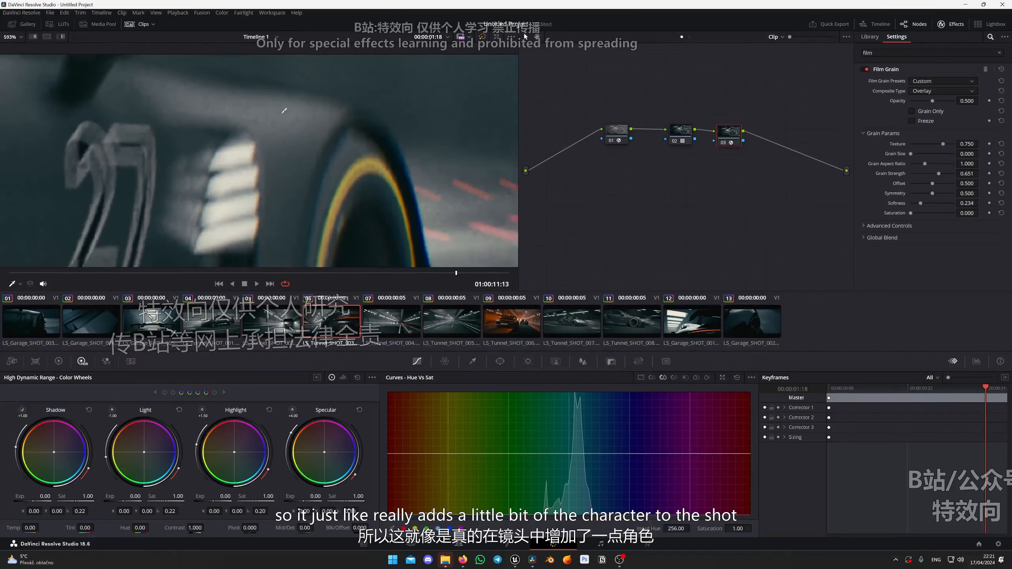
{"action": "scroll", "coordinate": [320, 154], "scroll_direction": "down", "scroll_amount": 2}
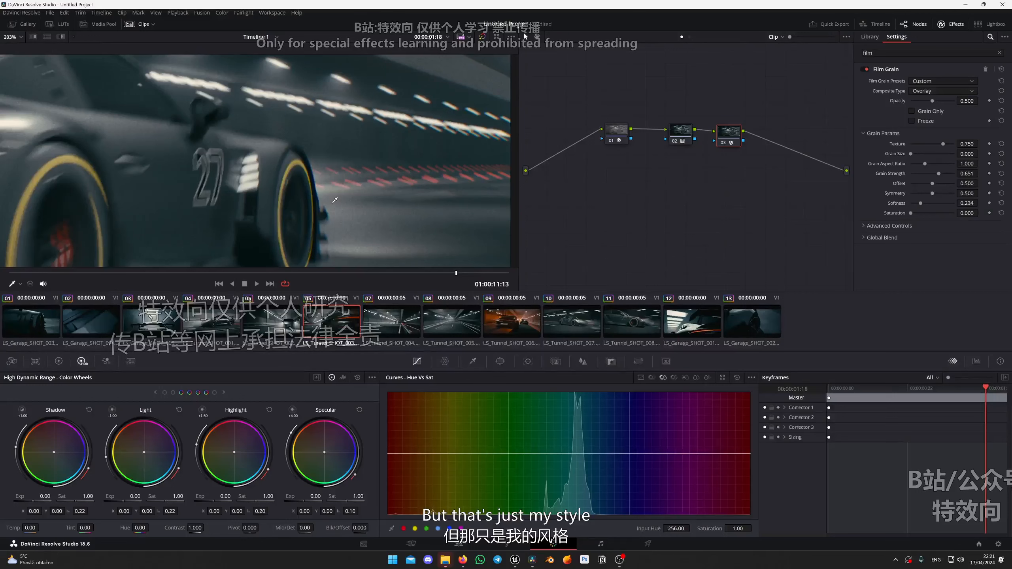
Add a serial node after node 02 in clip 07 and give it clip 06's Film Grain settings.
{"action": "left_click", "coordinate": [401, 318]}
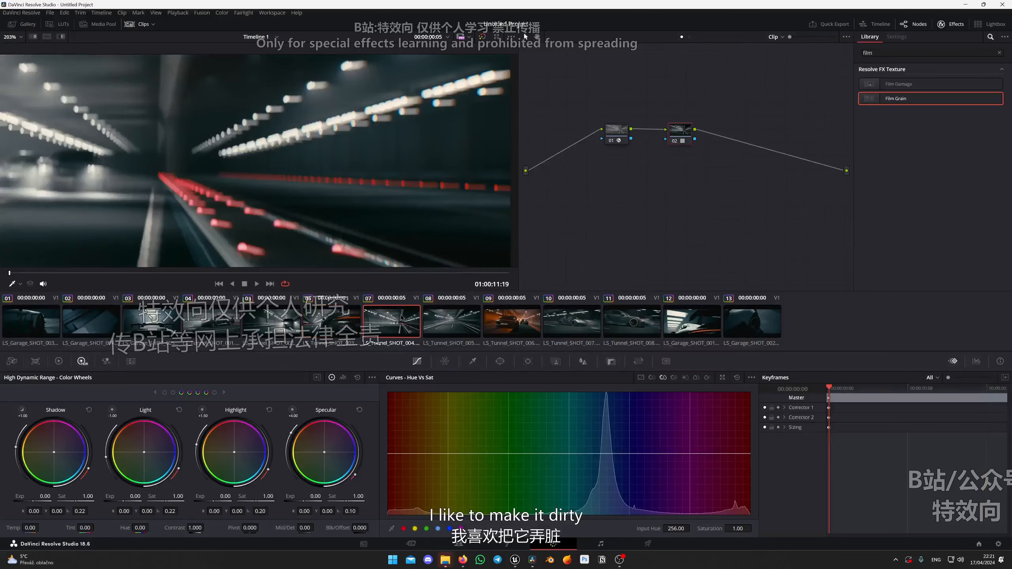
{"action": "scroll", "coordinate": [482, 255], "scroll_direction": "down", "scroll_amount": 4}
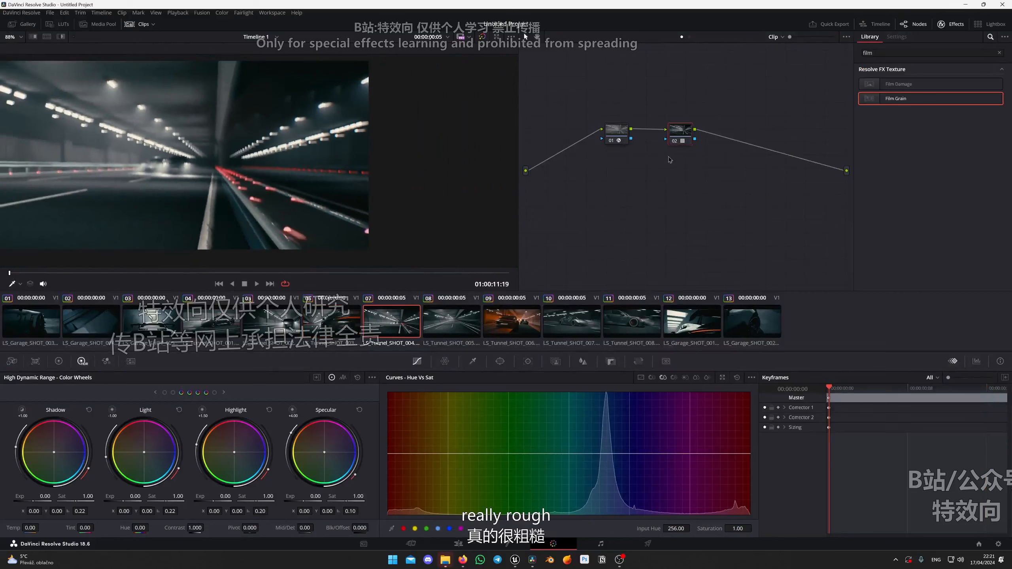
{"action": "key", "text": "alt+s"}
{"action": "left_click", "coordinate": [342, 320]}
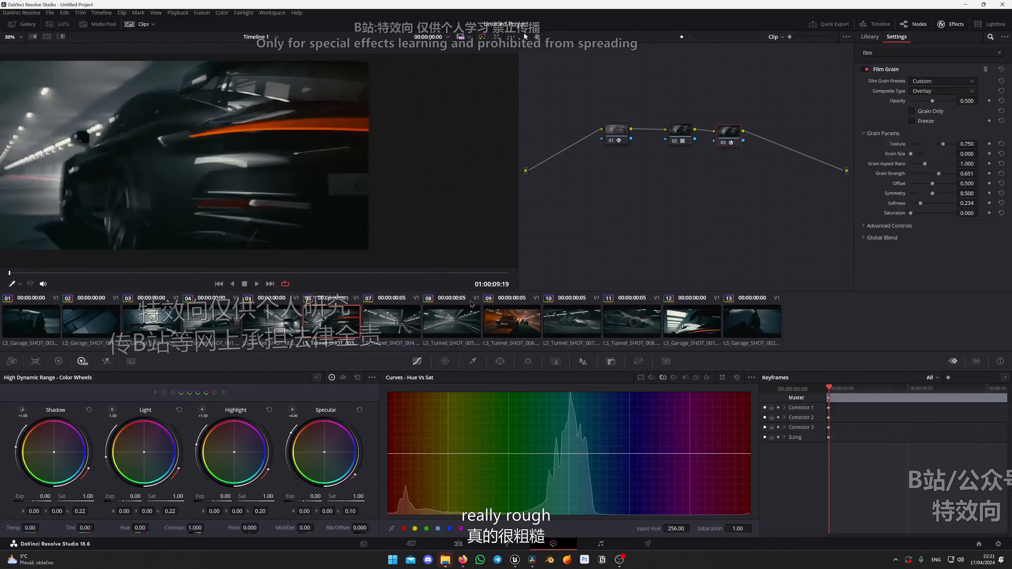
{"action": "left_click", "coordinate": [419, 317]}
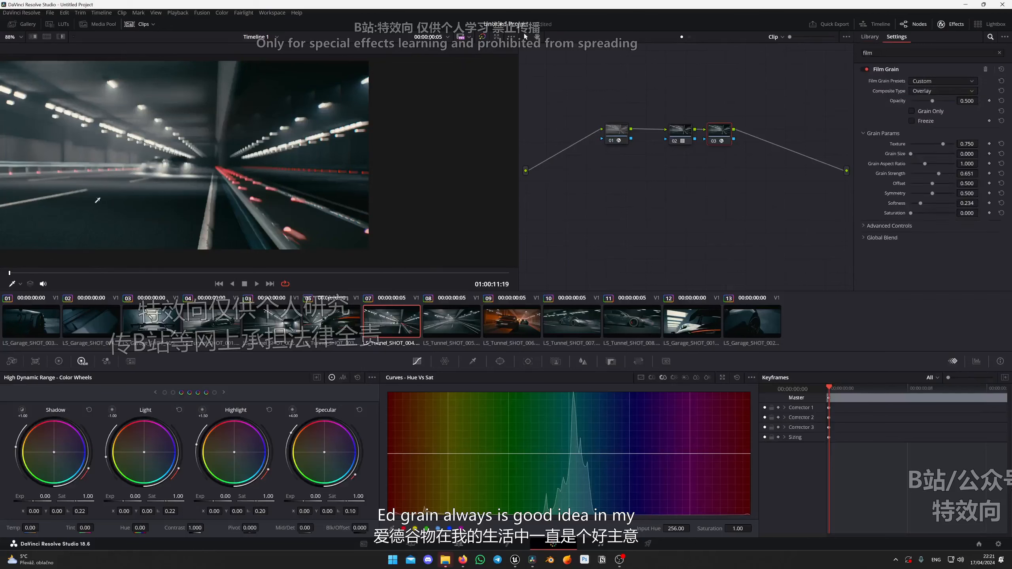
Examine the film grain in clip 07 up close and at full-frame size, at the start and on the two cars.
{"action": "scroll", "coordinate": [97, 200], "scroll_direction": "up", "scroll_amount": 6}
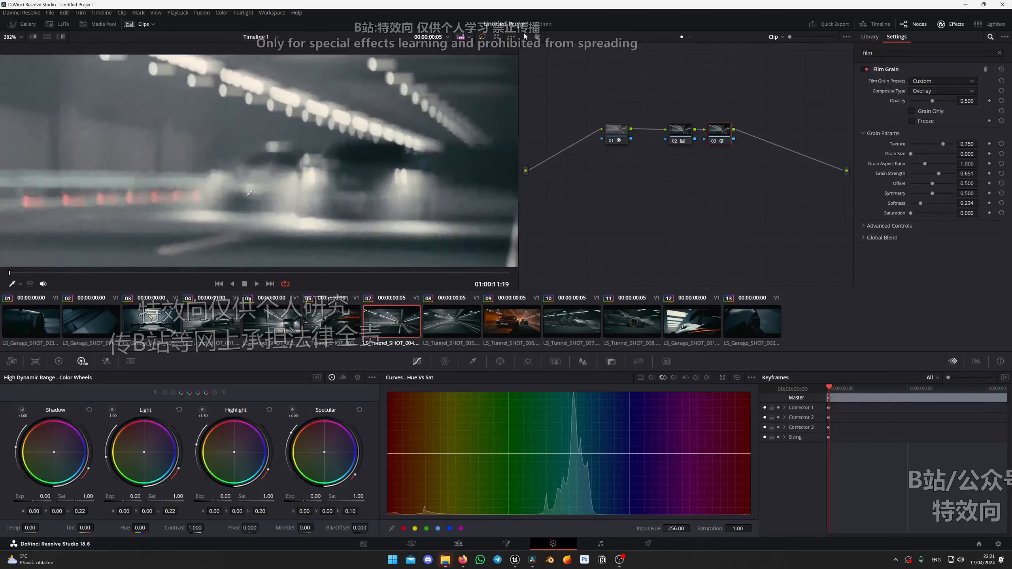
{"action": "scroll", "coordinate": [248, 195], "scroll_direction": "down", "scroll_amount": 4}
{"action": "left_click_drag", "start_coordinate": [27, 273], "coordinate": [392, 272]}
{"action": "key", "text": "shift+z"}
{"action": "scroll", "coordinate": [382, 182], "scroll_direction": "up", "scroll_amount": 8}
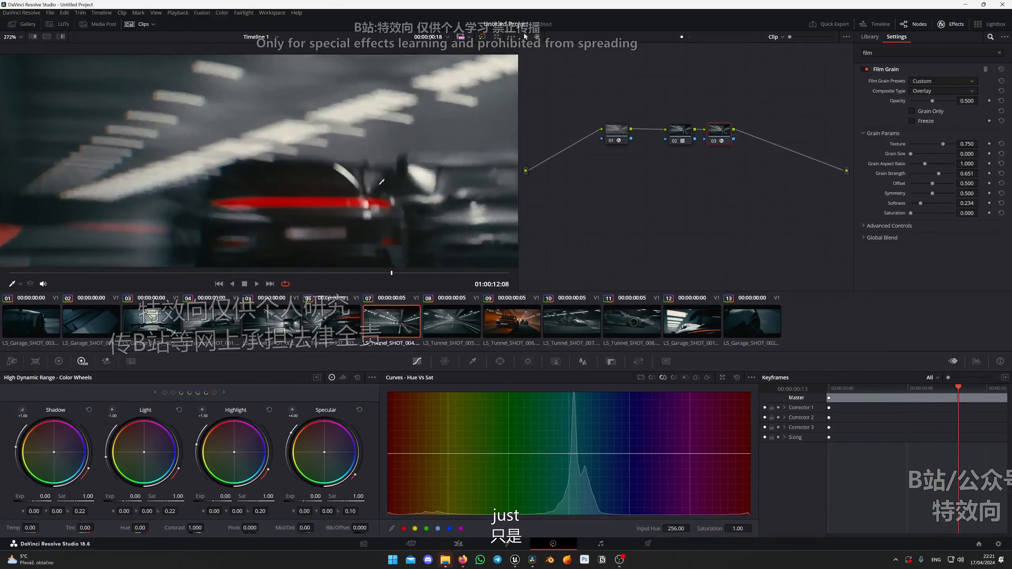
{"action": "left_click_drag", "start_coordinate": [381, 182], "coordinate": [265, 165]}
{"action": "scroll", "coordinate": [284, 152], "scroll_direction": "down", "scroll_amount": 4}
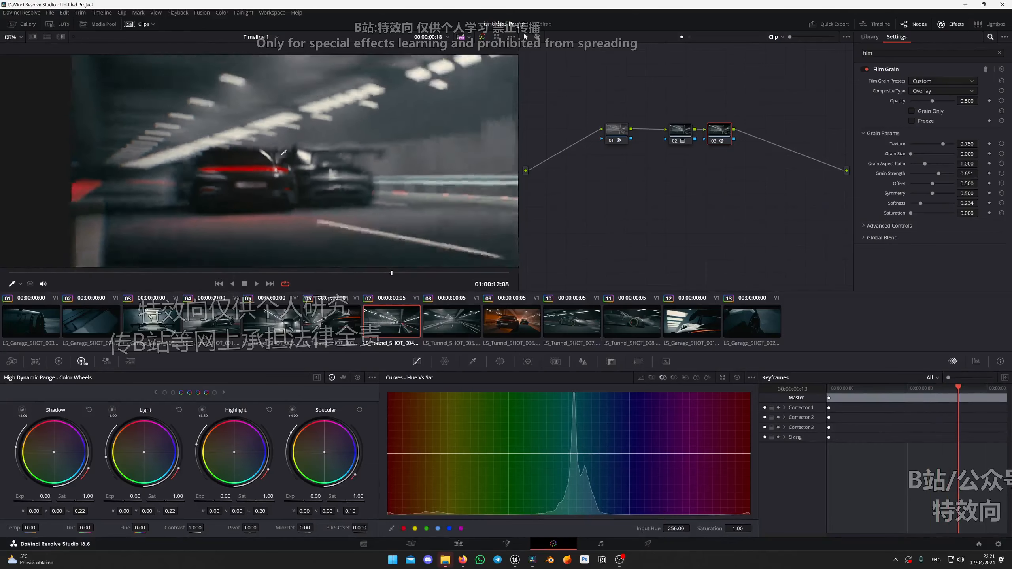
{"action": "scroll", "coordinate": [204, 158], "scroll_direction": "up", "scroll_amount": 3}
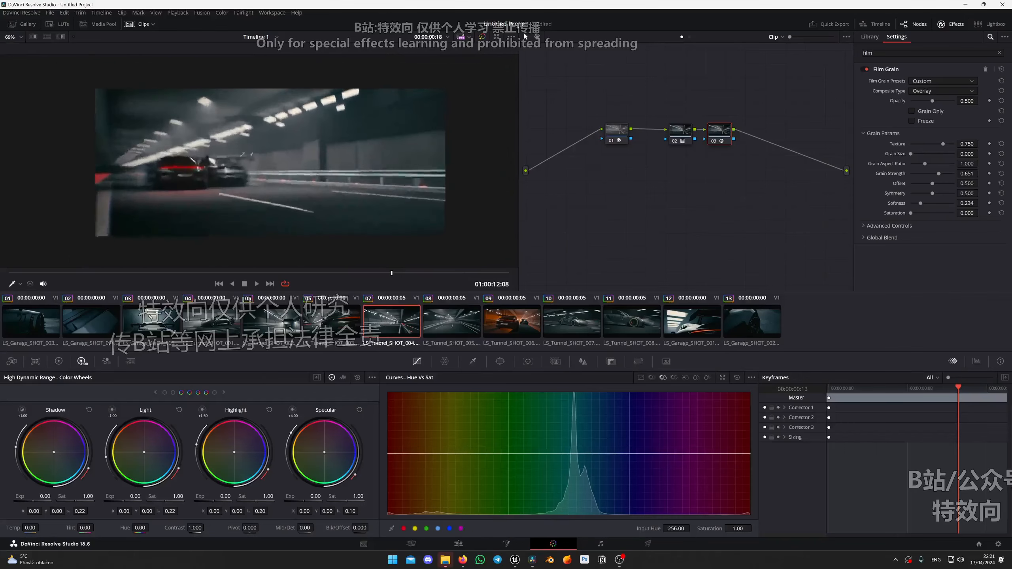
{"action": "scroll", "coordinate": [203, 157], "scroll_direction": "up", "scroll_amount": 1}
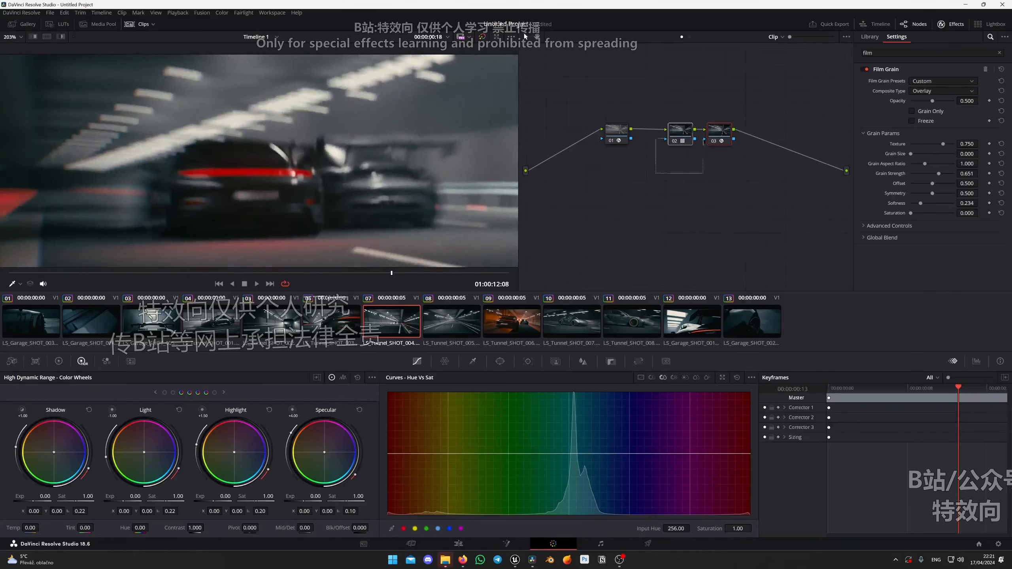
Compare clip 07 with all three nodes disabled and enabled, and play the timeline on into the following clips.
{"action": "left_click", "coordinate": [616, 131]}
{"action": "scroll", "coordinate": [390, 161], "scroll_direction": "down", "scroll_amount": 4}
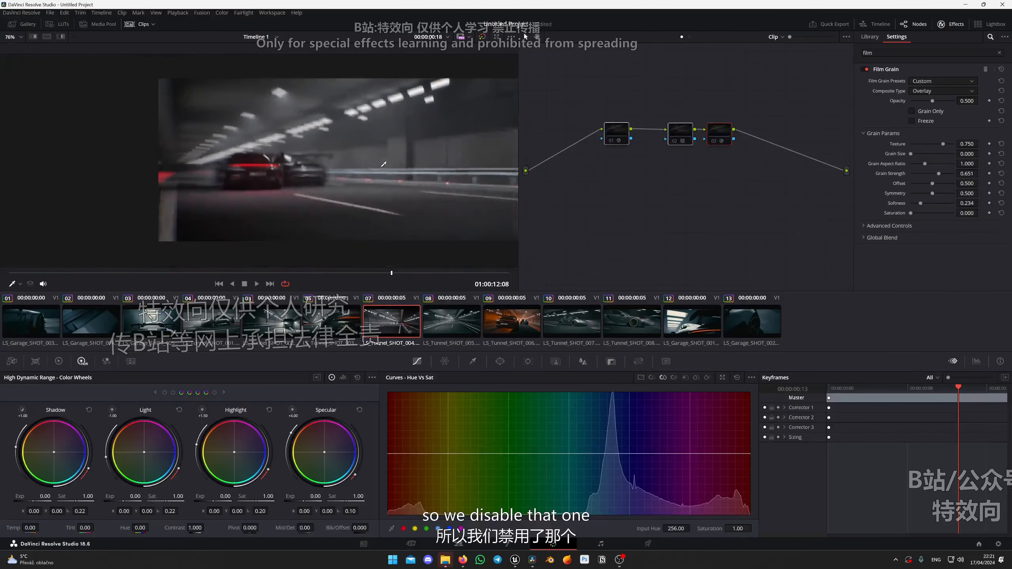
{"action": "scroll", "coordinate": [390, 161], "scroll_direction": "up", "scroll_amount": 1}
{"action": "left_click", "coordinate": [40, 273]}
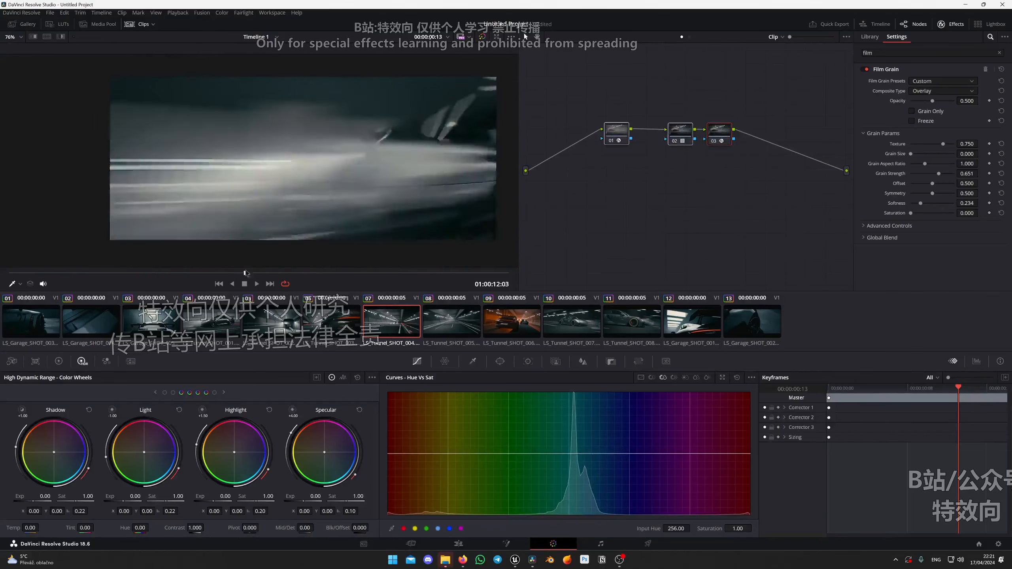
{"action": "key", "text": "space"}
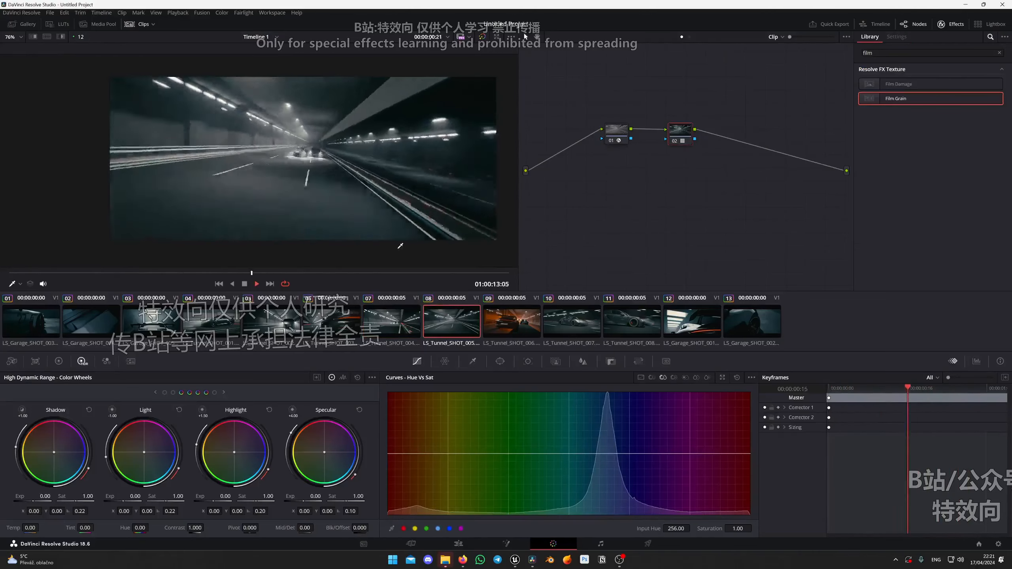
Disable the Color Space Transform and film LUT nodes in clip 10, and insert a serial node before the Color Space Transform.
{"action": "left_click", "coordinate": [578, 335]}
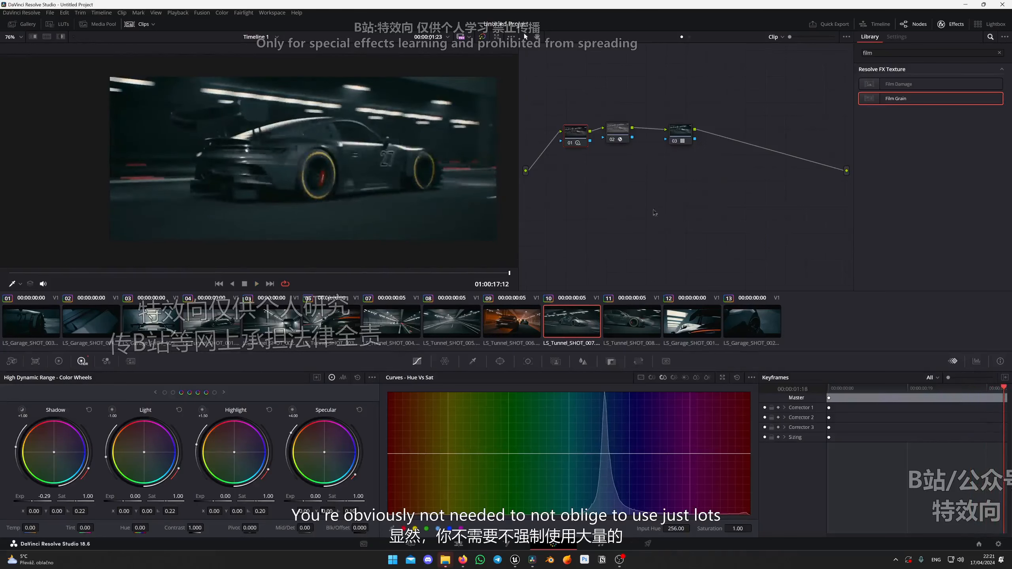
{"action": "left_click", "coordinate": [676, 142]}
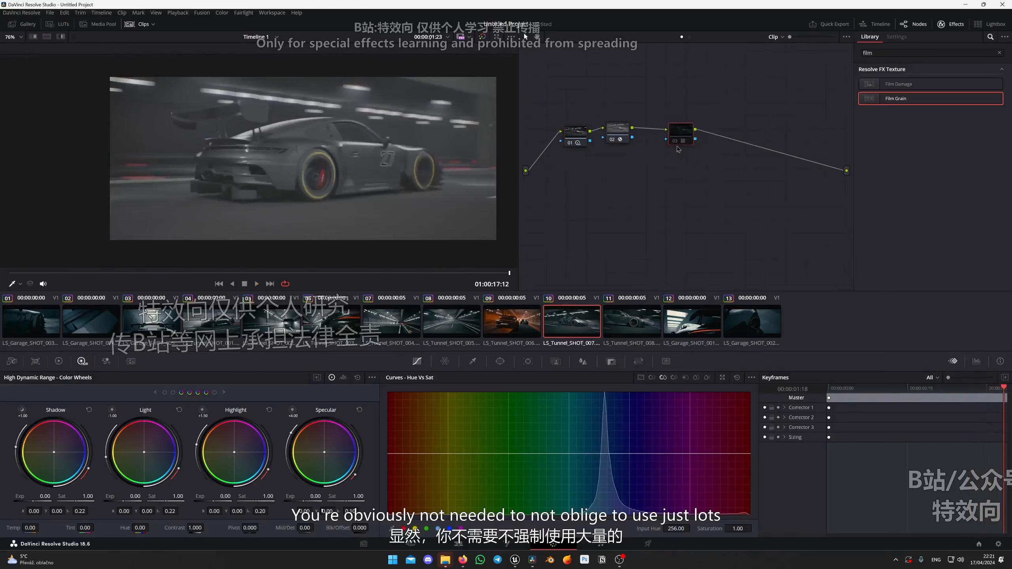
{"action": "left_click_drag", "start_coordinate": [691, 134], "coordinate": [691, 133]}
{"action": "left_click", "coordinate": [613, 139]}
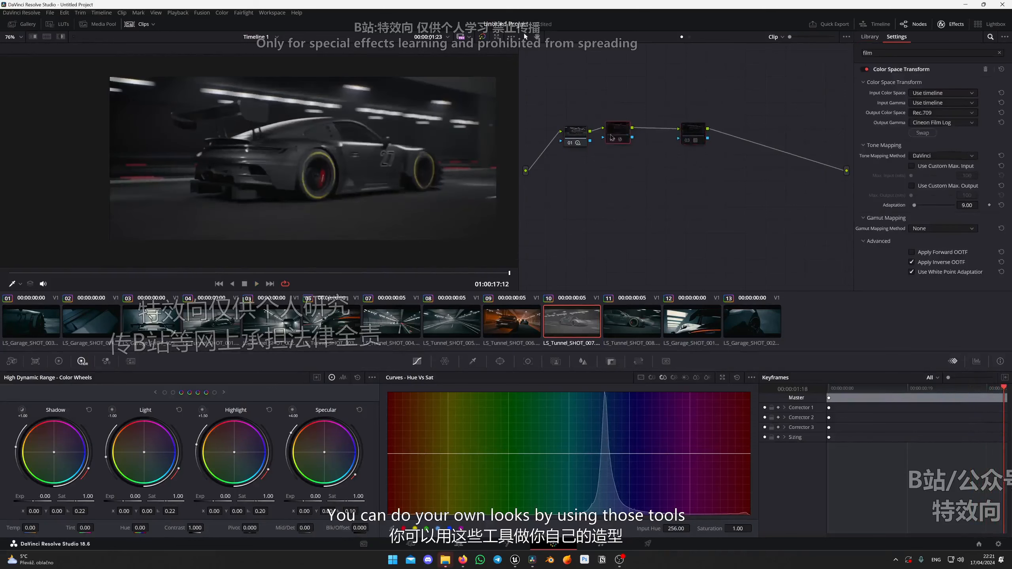
{"action": "left_click_drag", "start_coordinate": [618, 133], "coordinate": [643, 130]}
{"action": "key", "text": "shift+s"}
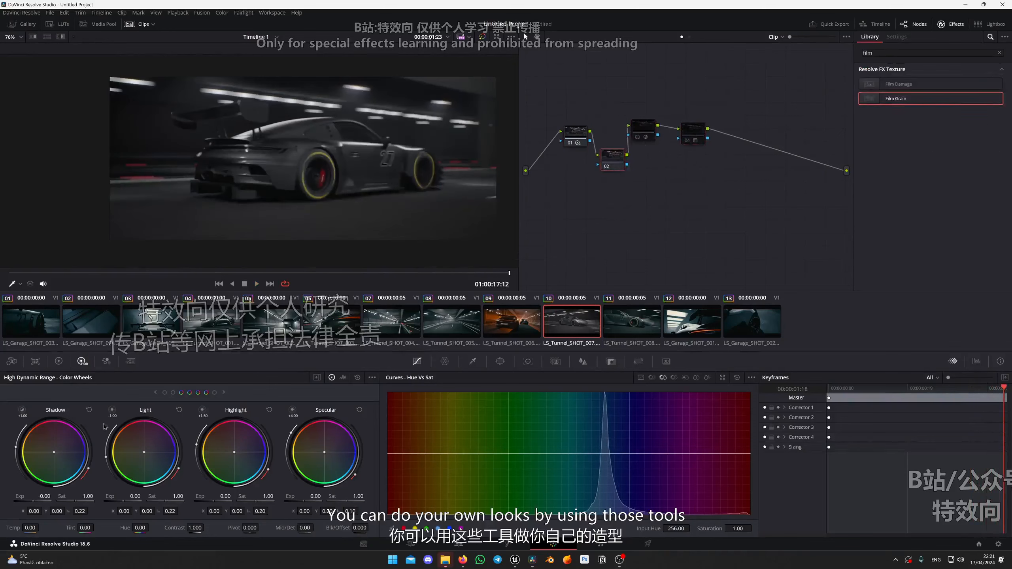